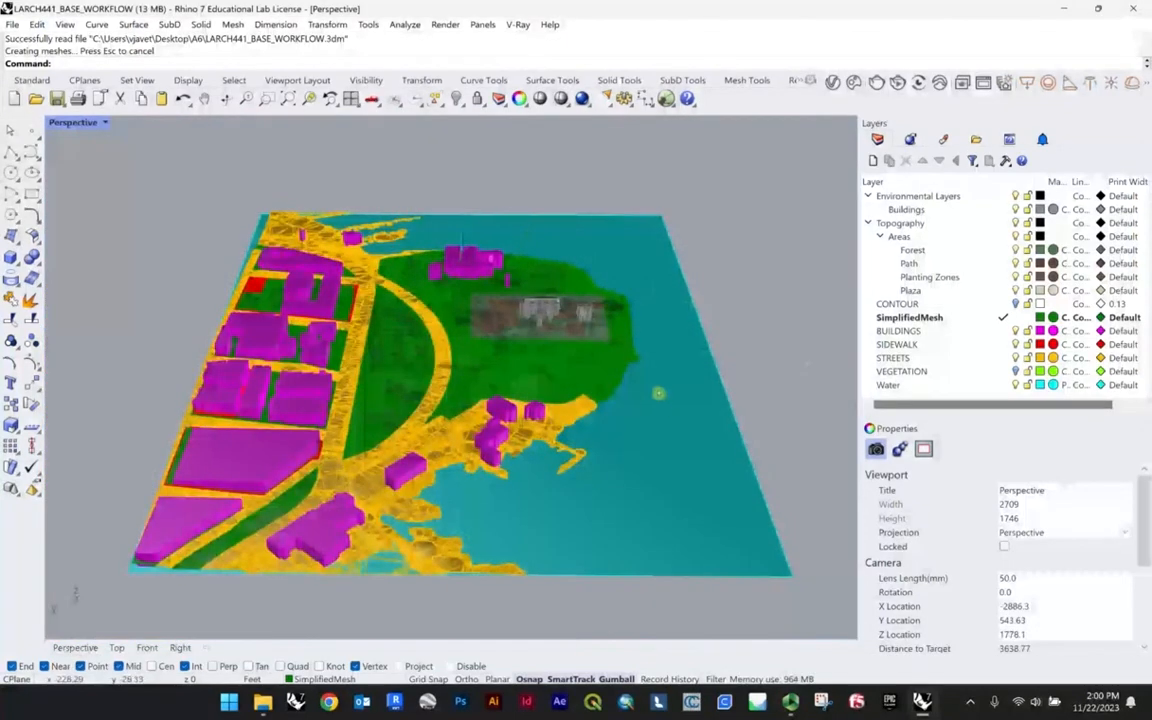
# - Select the water surface and its Water layer, and set the Perspective viewport to Rendered display mode
pyautogui.click(695, 410)
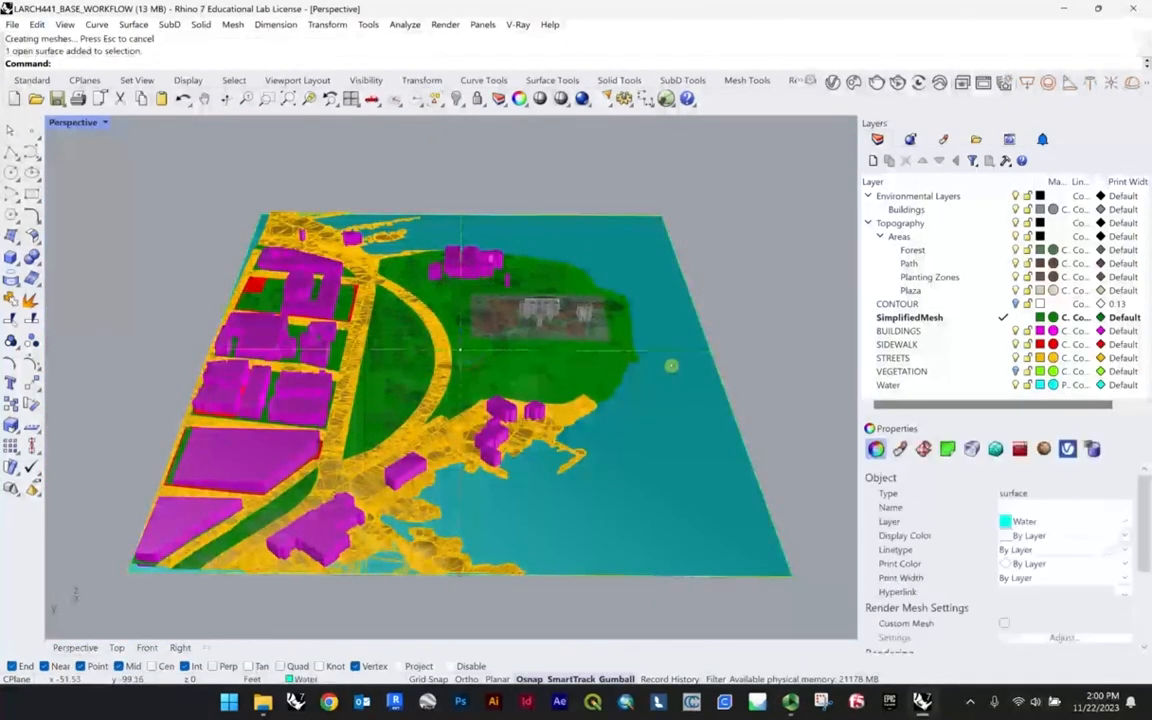
pyautogui.click(888, 386)
pyautogui.click(105, 122)
pyautogui.click(154, 182)
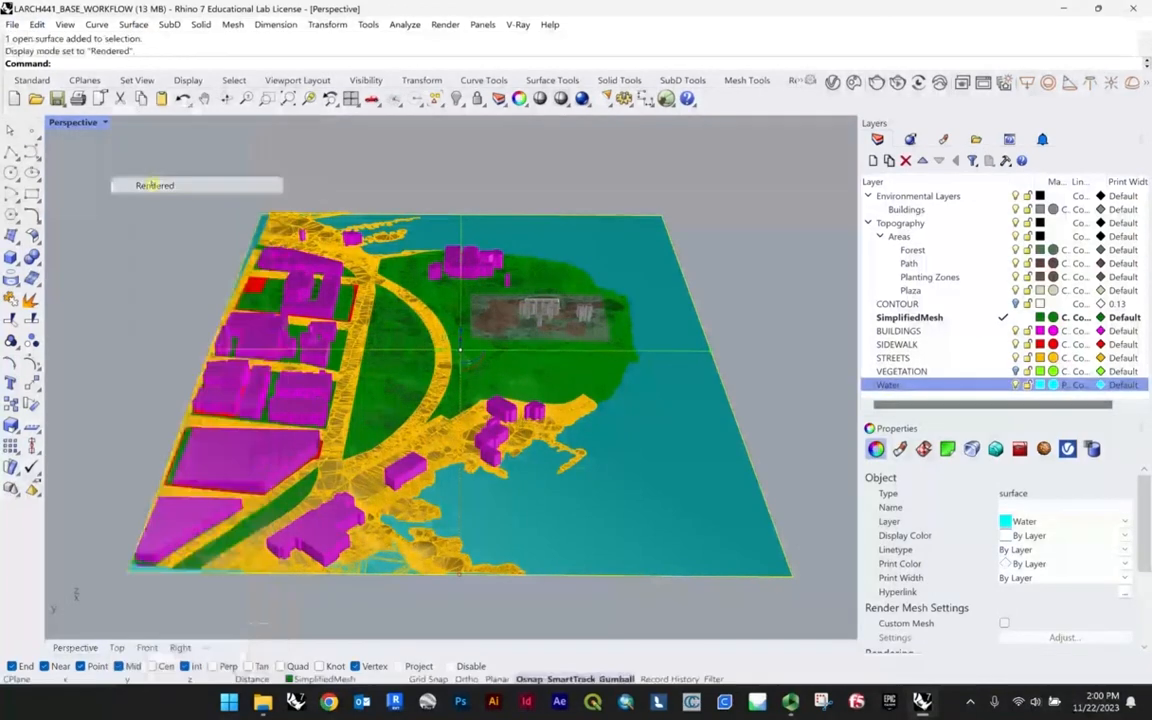
pyautogui.click(760, 369)
pyautogui.scroll(4, 712, 386)
pyautogui.moveTo(715, 396); pyautogui.dragTo(564, 396, button='right')
pyautogui.scroll(-5, 485, 390)
pyautogui.click(303, 217)
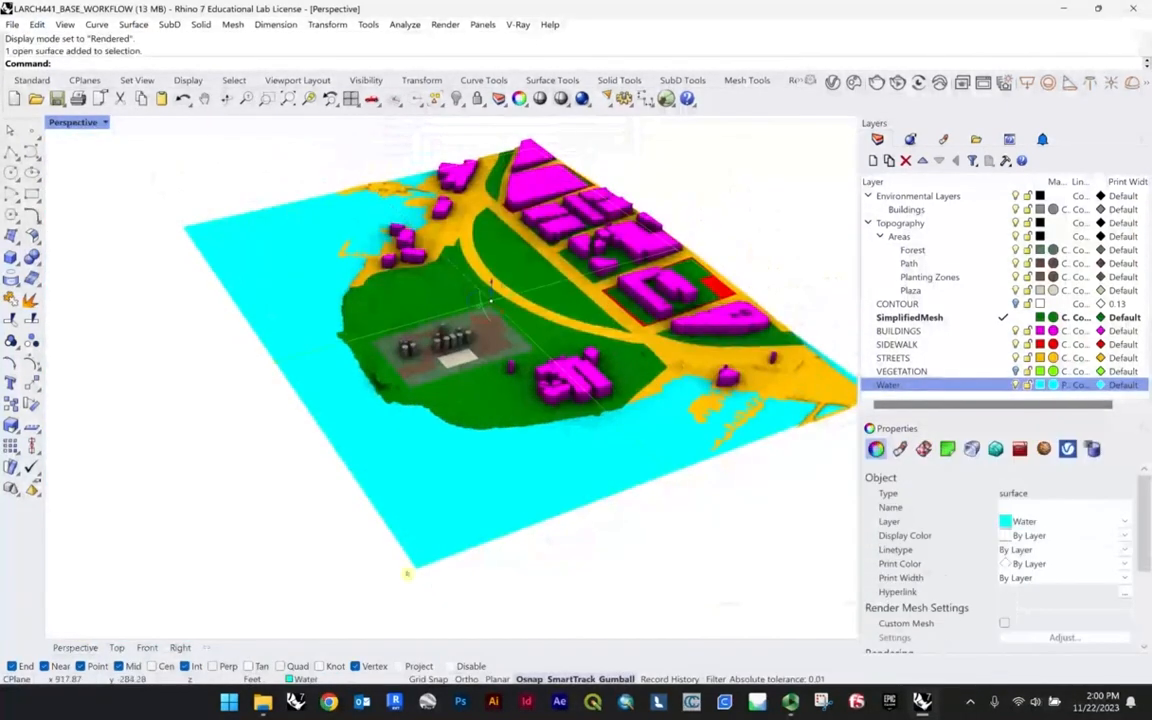
pyautogui.click(729, 248)
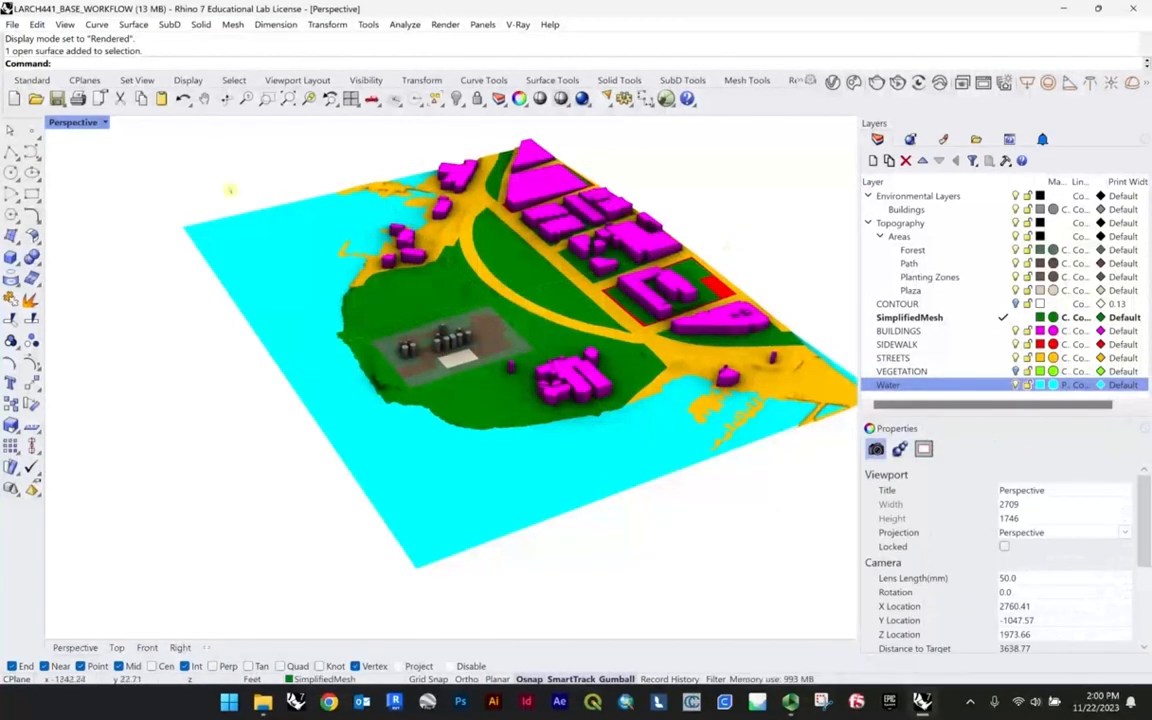
# - Try to export all the objects of the site model as a COLLADA (*.dae) file
pyautogui.moveTo(711, 484); pyautogui.dragTo(184, 122)
pyautogui.click(12, 24)
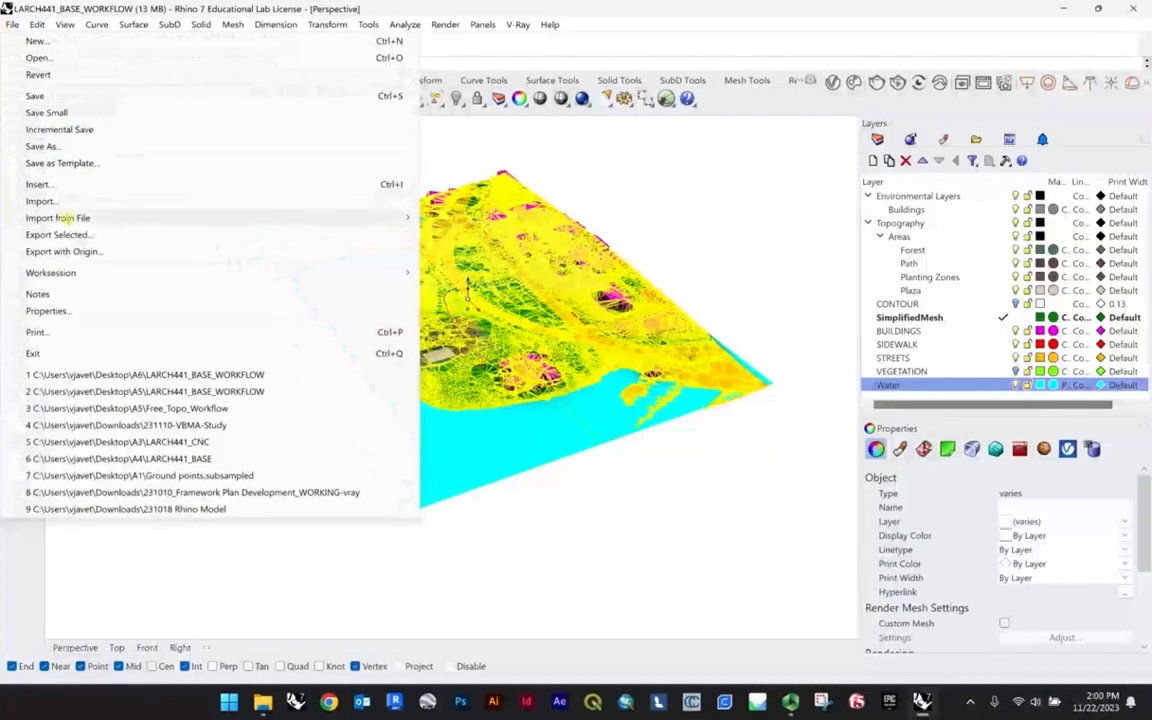
pyautogui.click(61, 234)
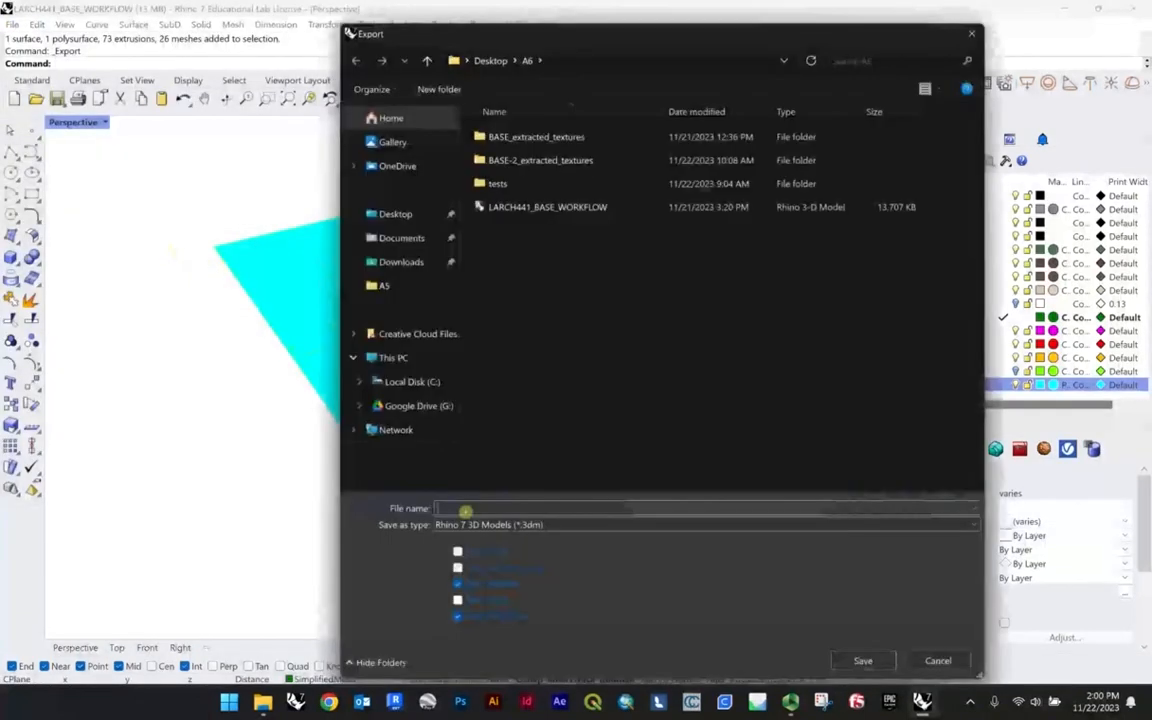
pyautogui.click(485, 524)
pyautogui.click(493, 327)
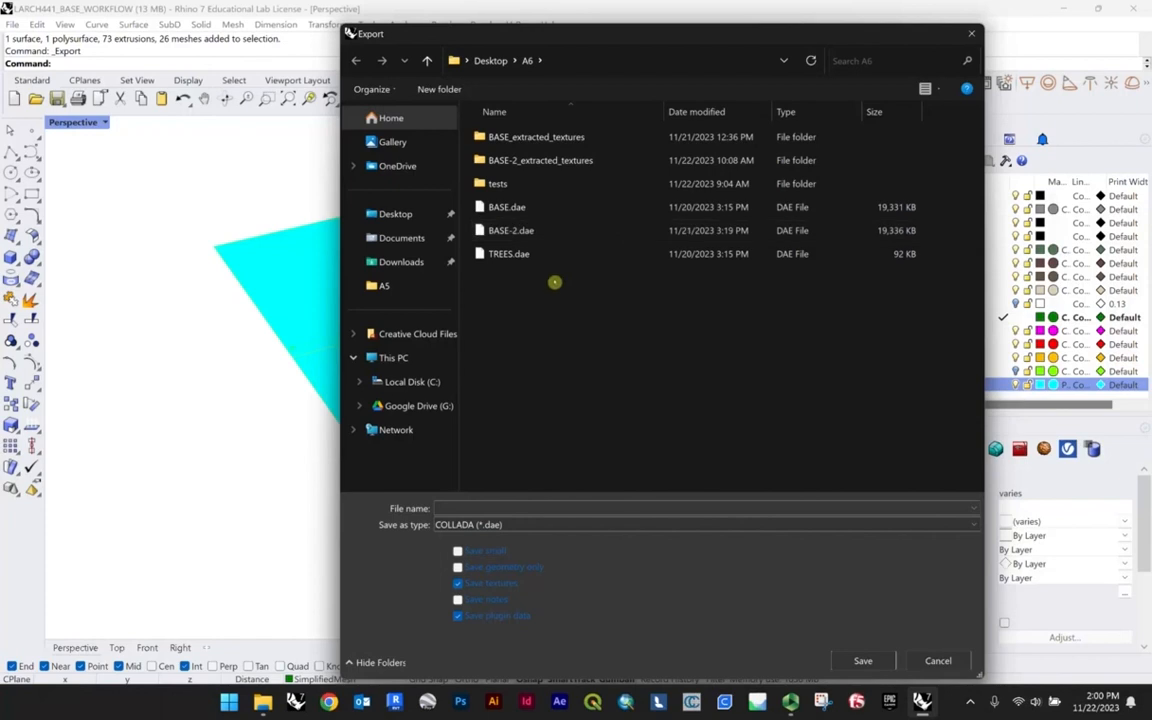
pyautogui.click(874, 650)
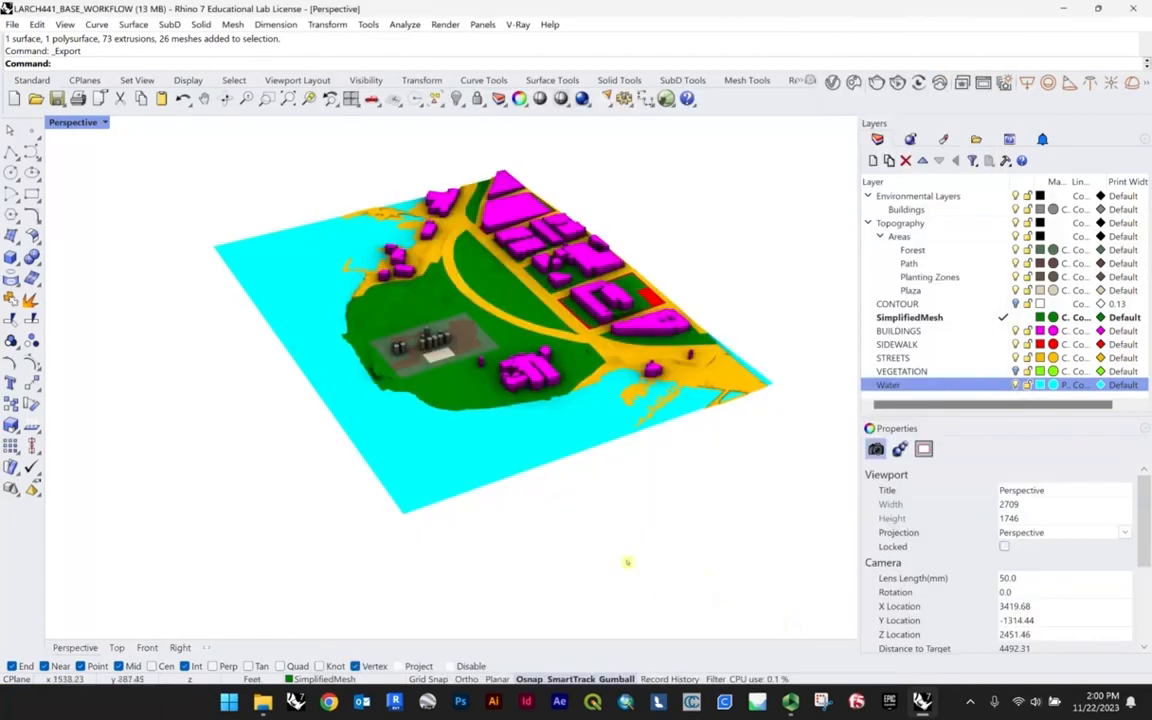
# - Switch to the Epic Games Launcher and launch the installed Twinmotion EDU 2022 from the library
pyautogui.click(893, 708)
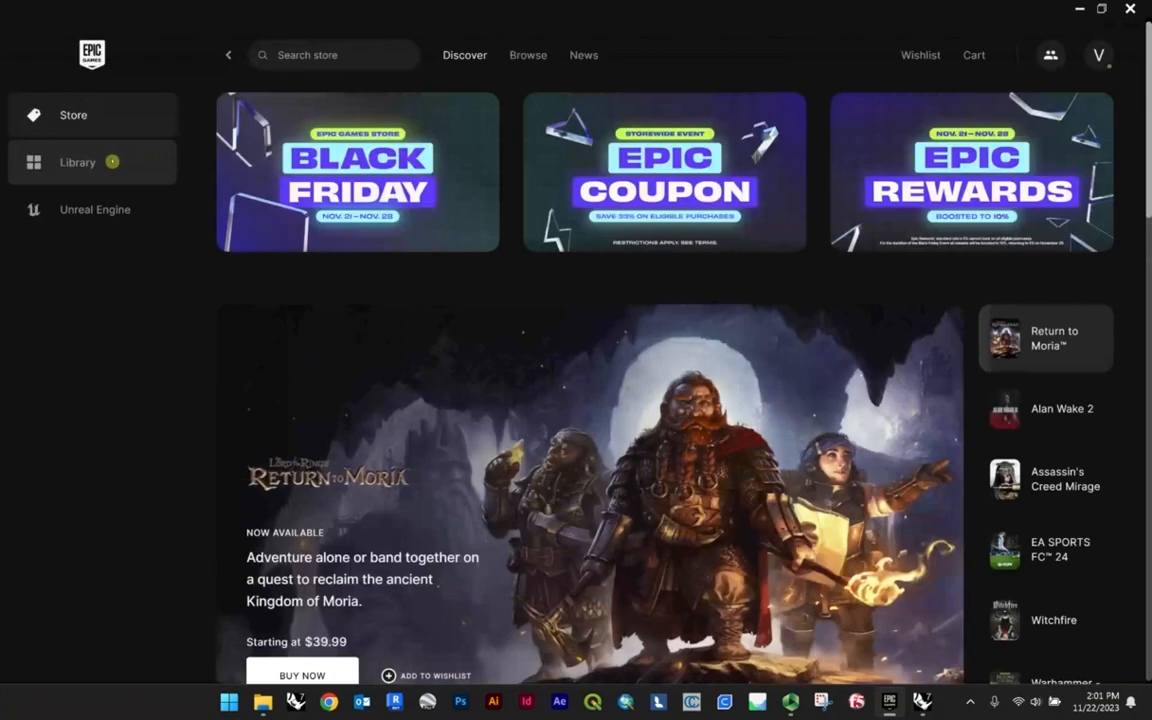
pyautogui.click(112, 161)
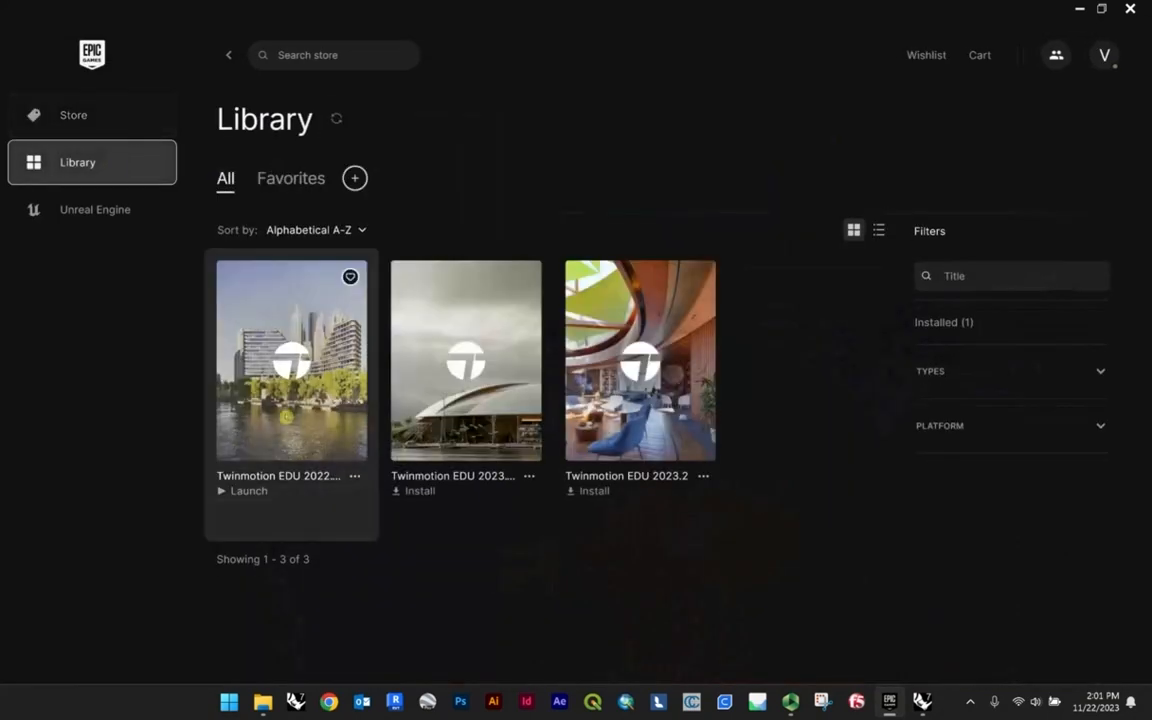
pyautogui.click(287, 414)
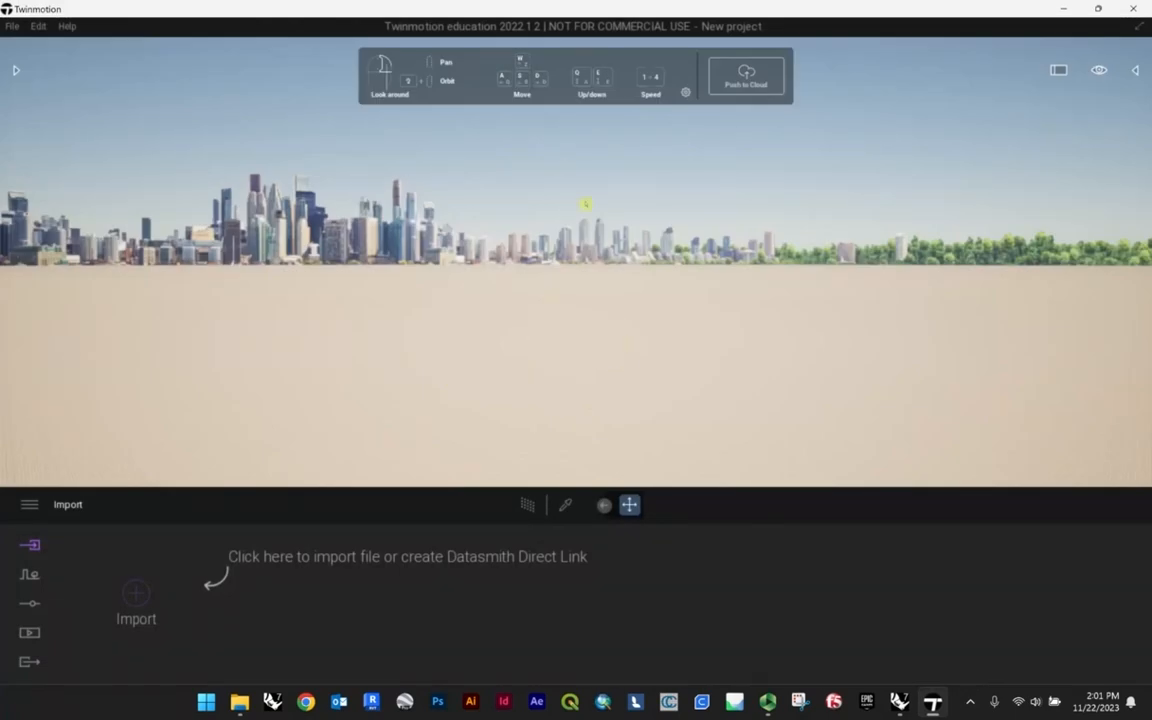
# - Look over the empty scene and review the Import, Context, Settings, Media and Export options
pyautogui.moveTo(607, 270)
pyautogui.mouseDown(button='right')
pyautogui.moveTo(580, 240)
pyautogui.moveTo(830, 262)
pyautogui.moveTo(520, 258)
pyautogui.moveTo(515, 470)
pyautogui.moveTo(515, 250)
pyautogui.moveTo(680, 245)
pyautogui.moveTo(440, 190)
pyautogui.moveTo(606, 270)
pyautogui.mouseUp(button='right')
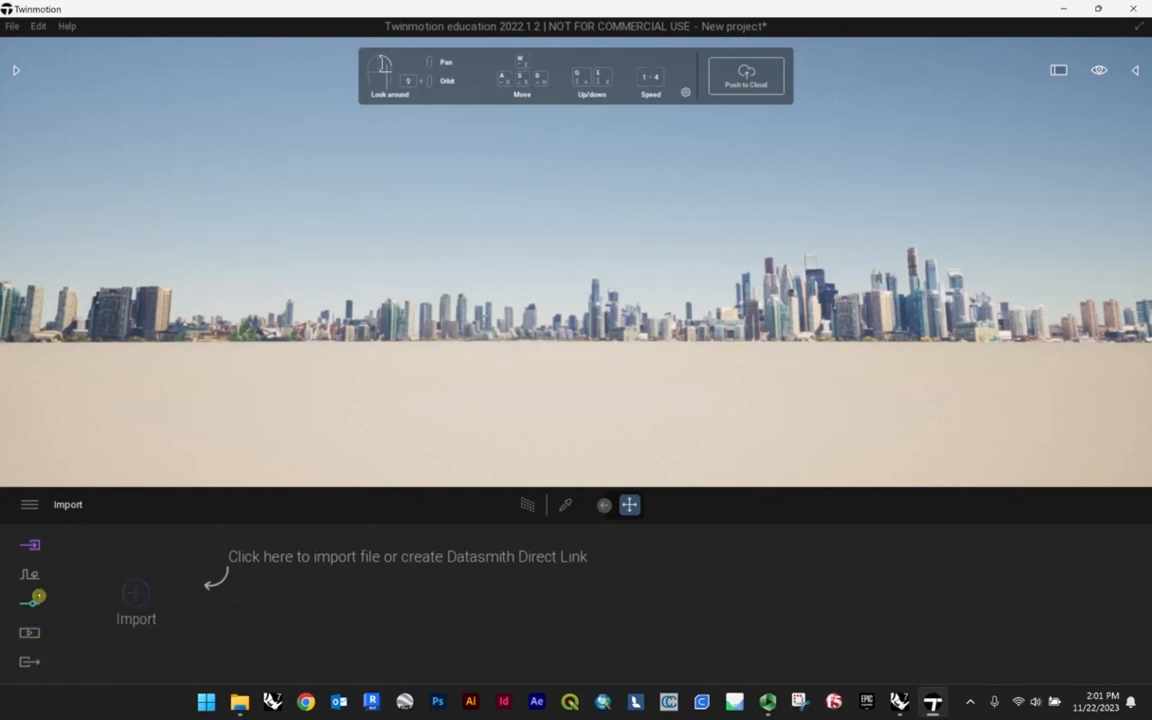
pyautogui.click(32, 577)
pyautogui.click(835, 600)
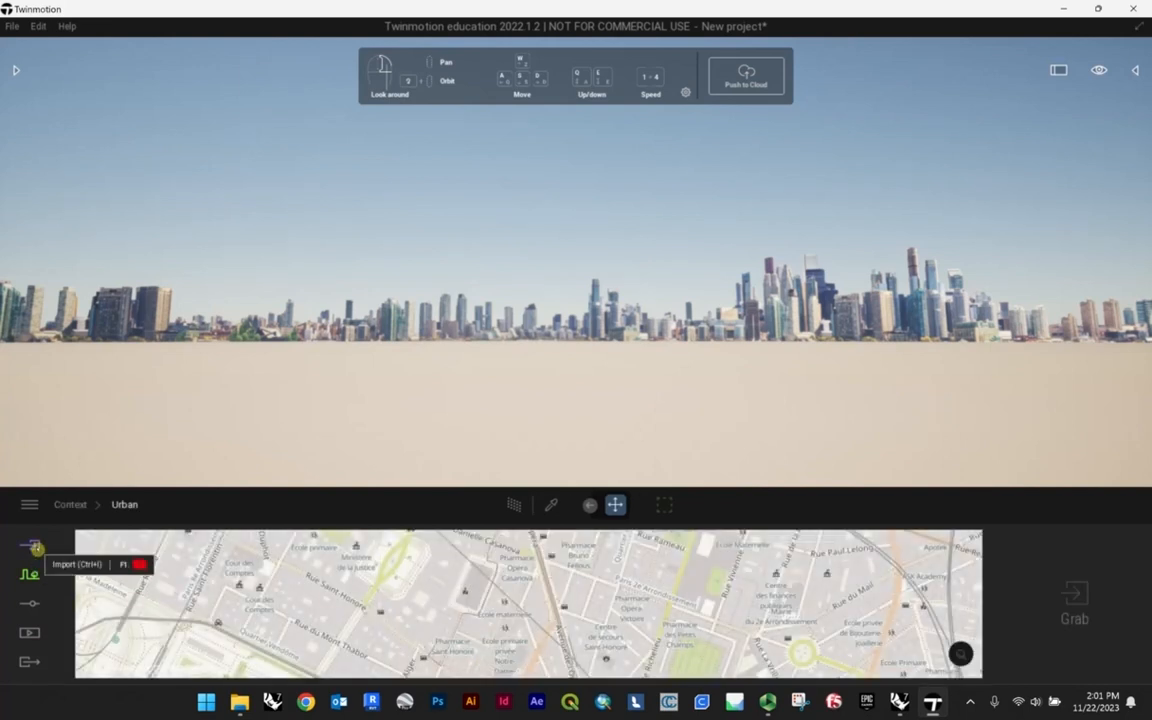
pyautogui.click(37, 548)
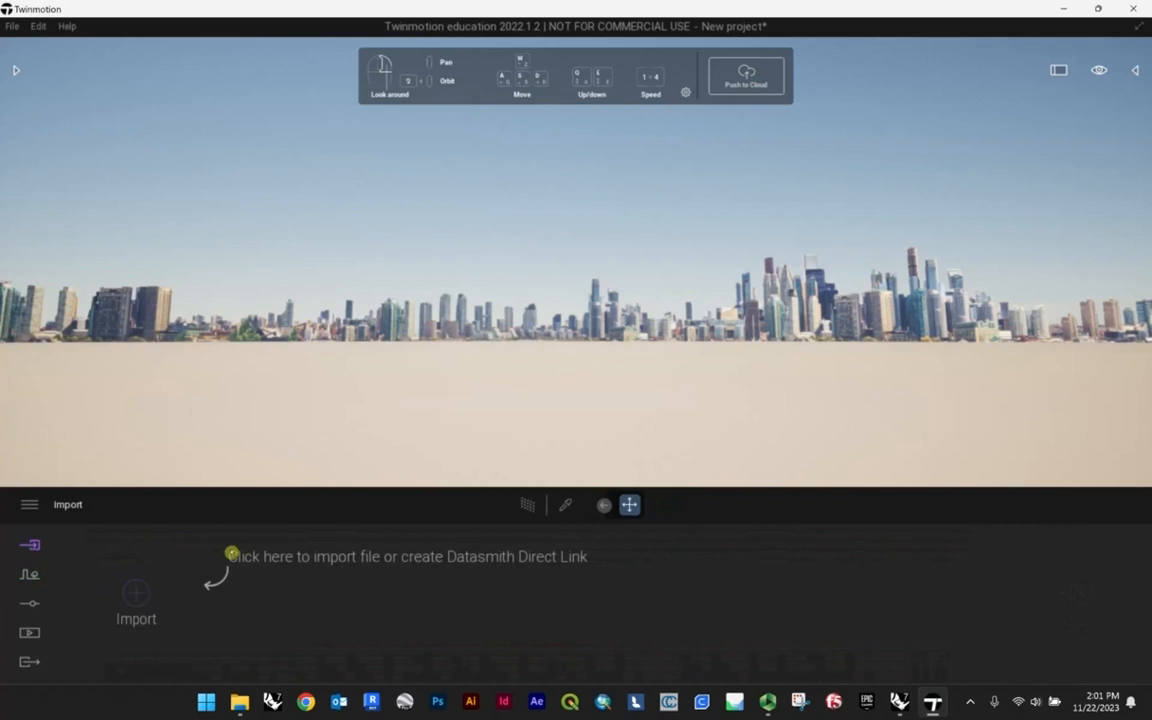
pyautogui.click(31, 577)
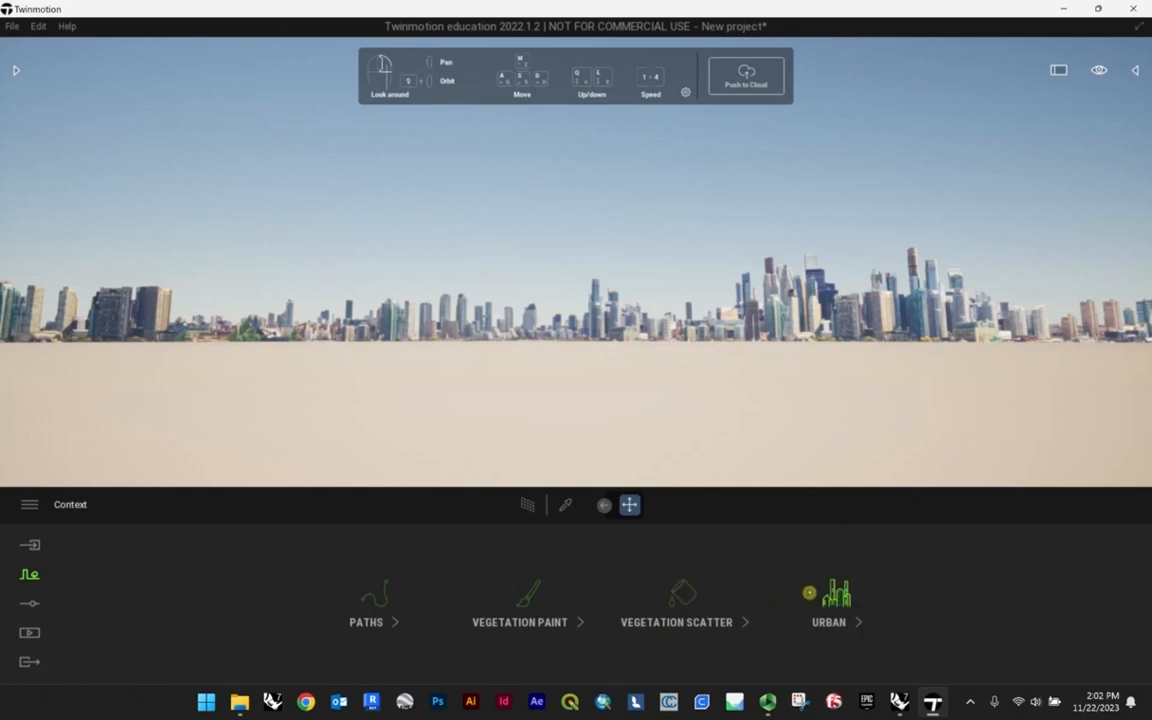
pyautogui.click(27, 603)
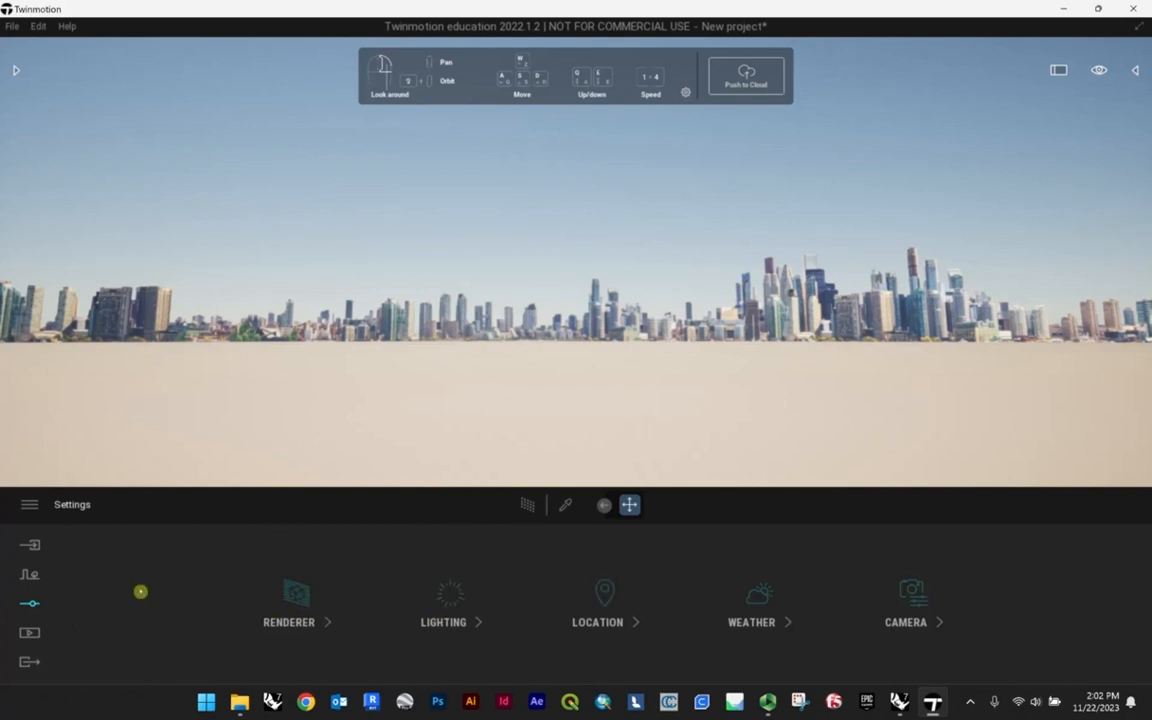
pyautogui.click(40, 632)
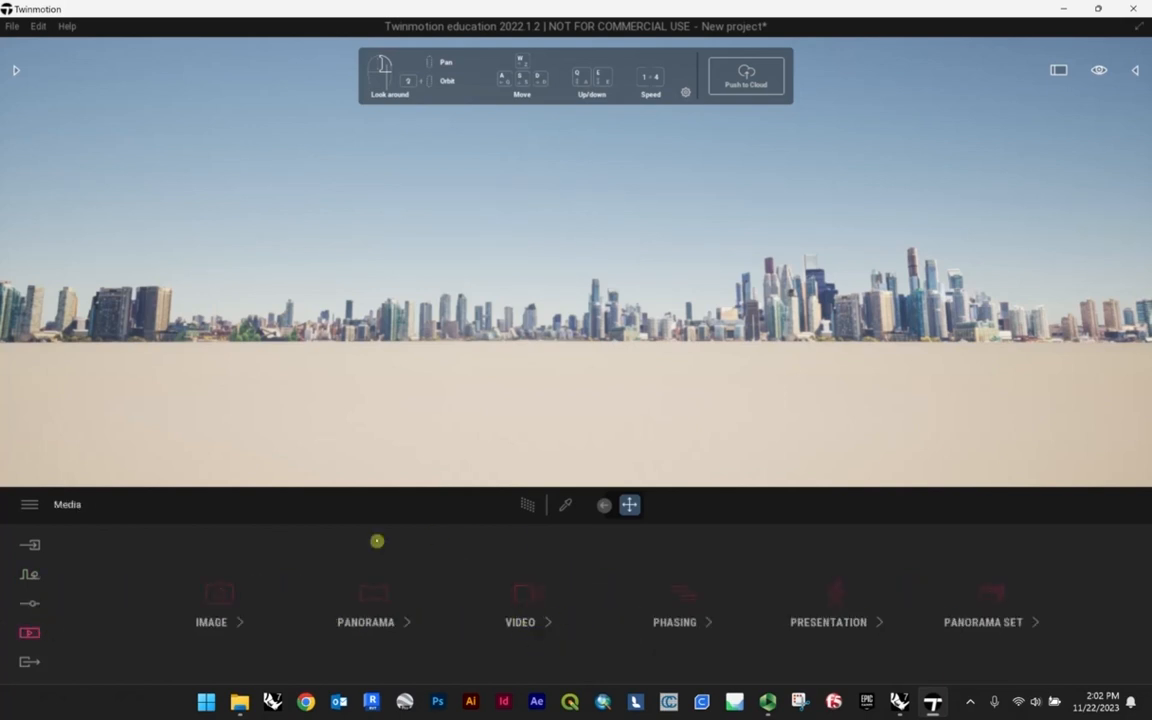
pyautogui.click(29, 661)
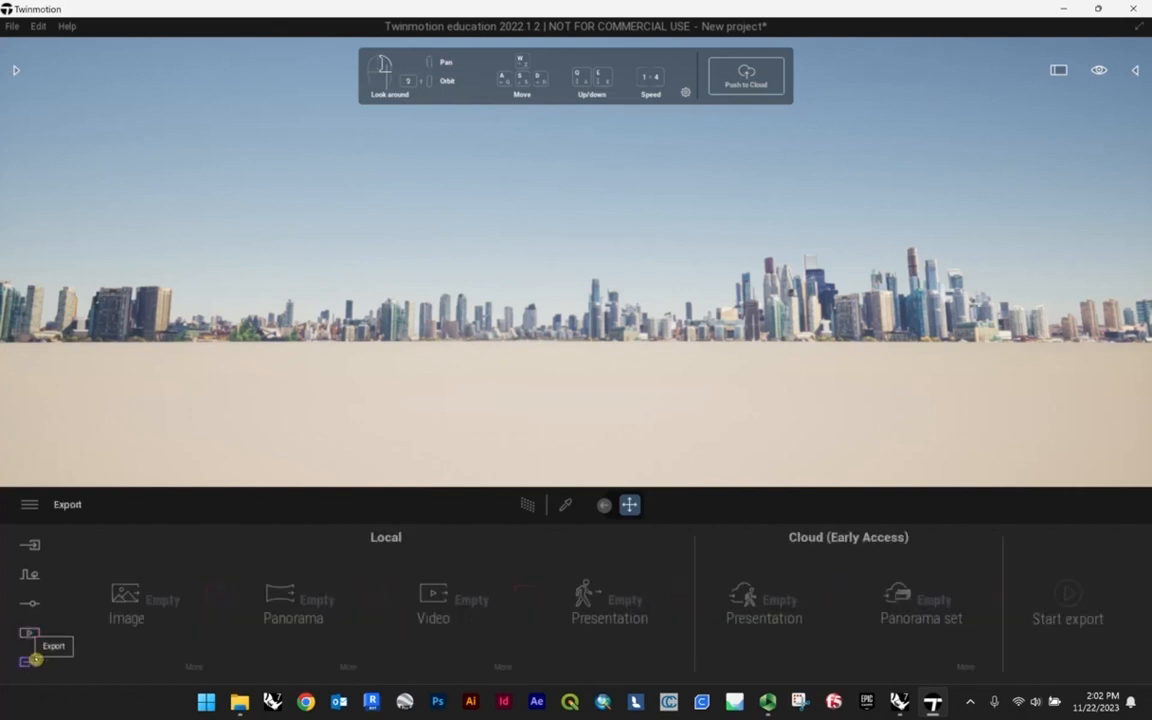
# - Bring up the Urban context map and search it for Seattle
pyautogui.click(31, 568)
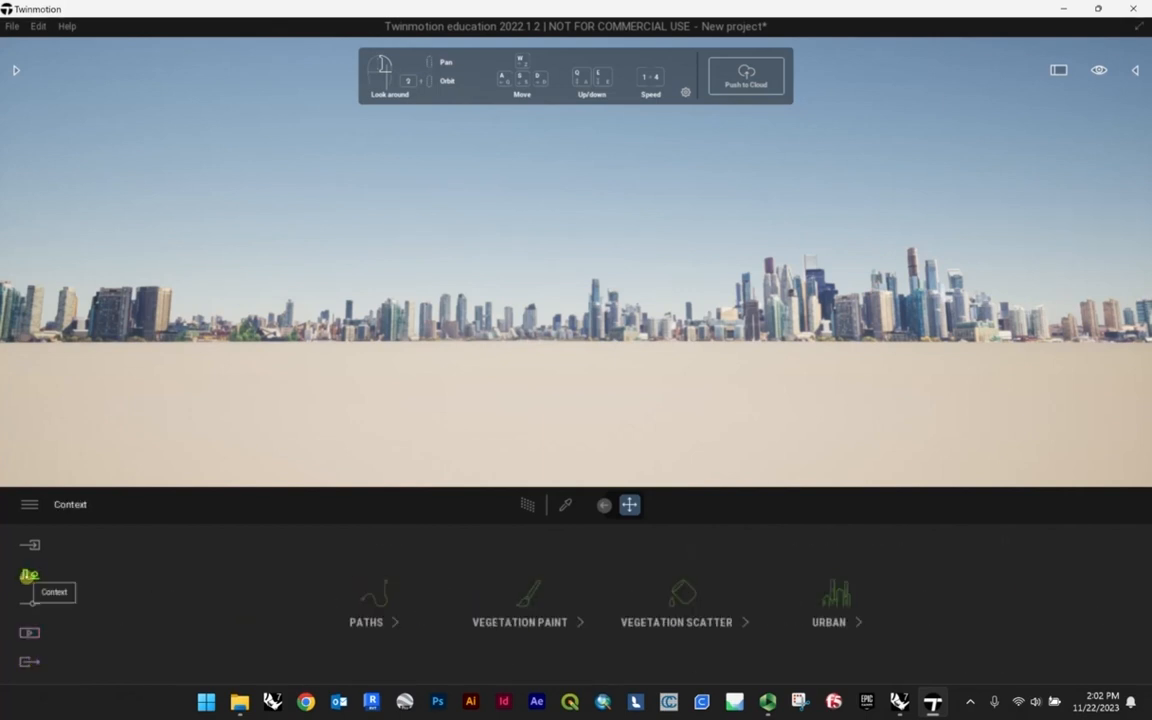
pyautogui.click(815, 606)
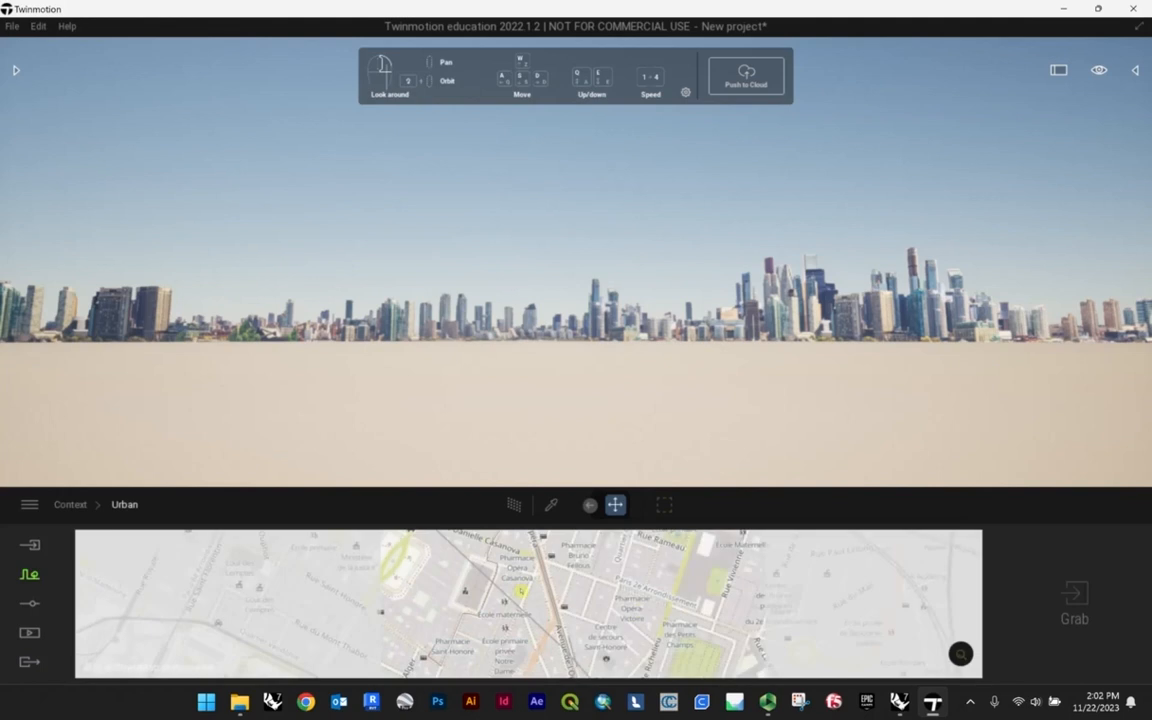
pyautogui.click(961, 654)
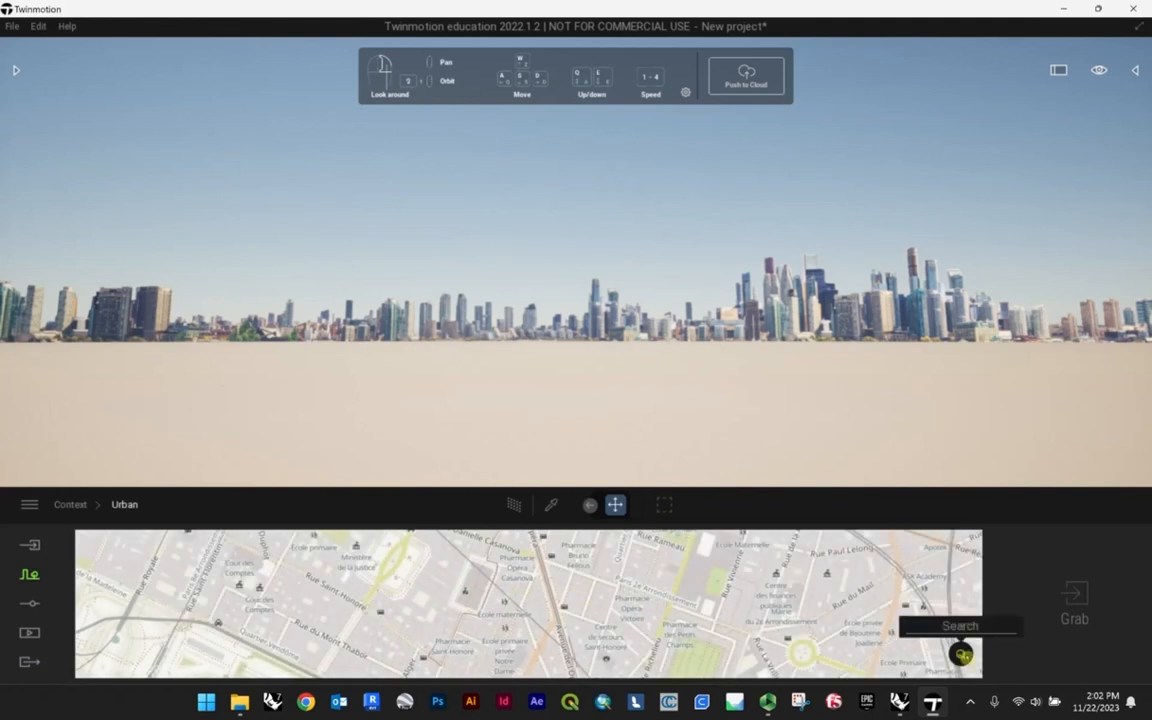
pyautogui.write('seat')
pyautogui.click(927, 577)
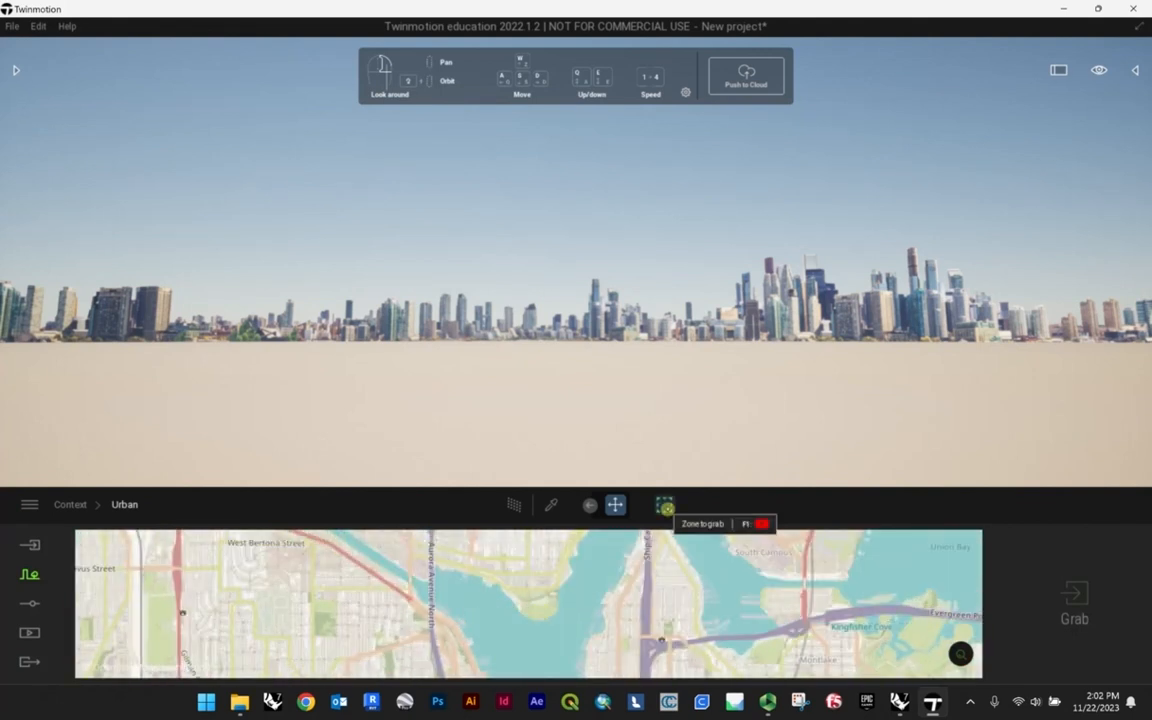
# - Enable the zone to grab around the park peninsula on the lake and grab its urban context into the scene
pyautogui.click(665, 506)
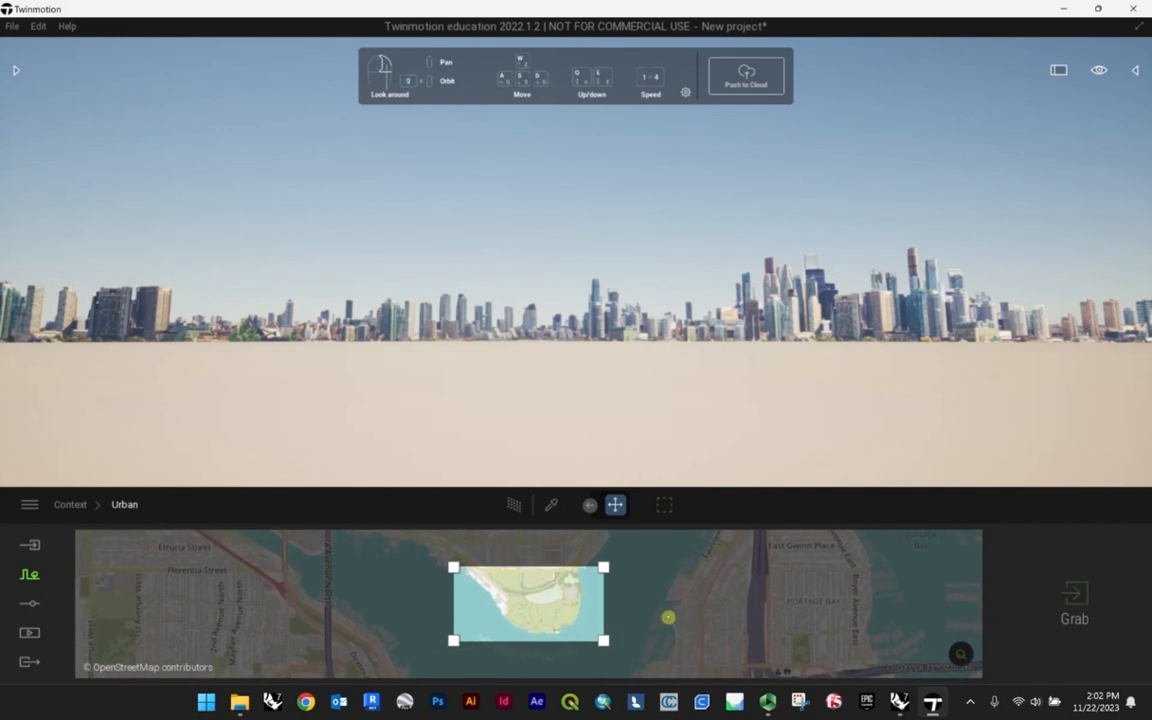
pyautogui.click(1075, 598)
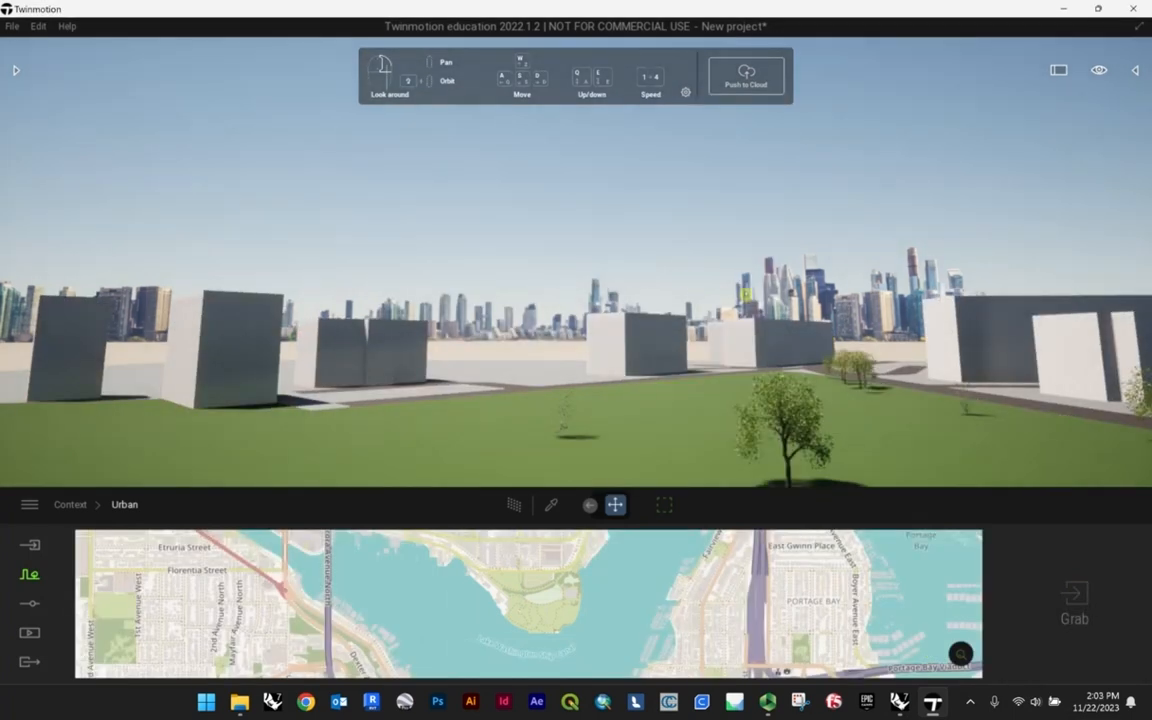
# - Explore the grabbed park, trees and buildings by looking around and moving forward, backward, sideways, up and down
pyautogui.moveTo(670, 265); pyautogui.dragTo(730, 440, button='right')
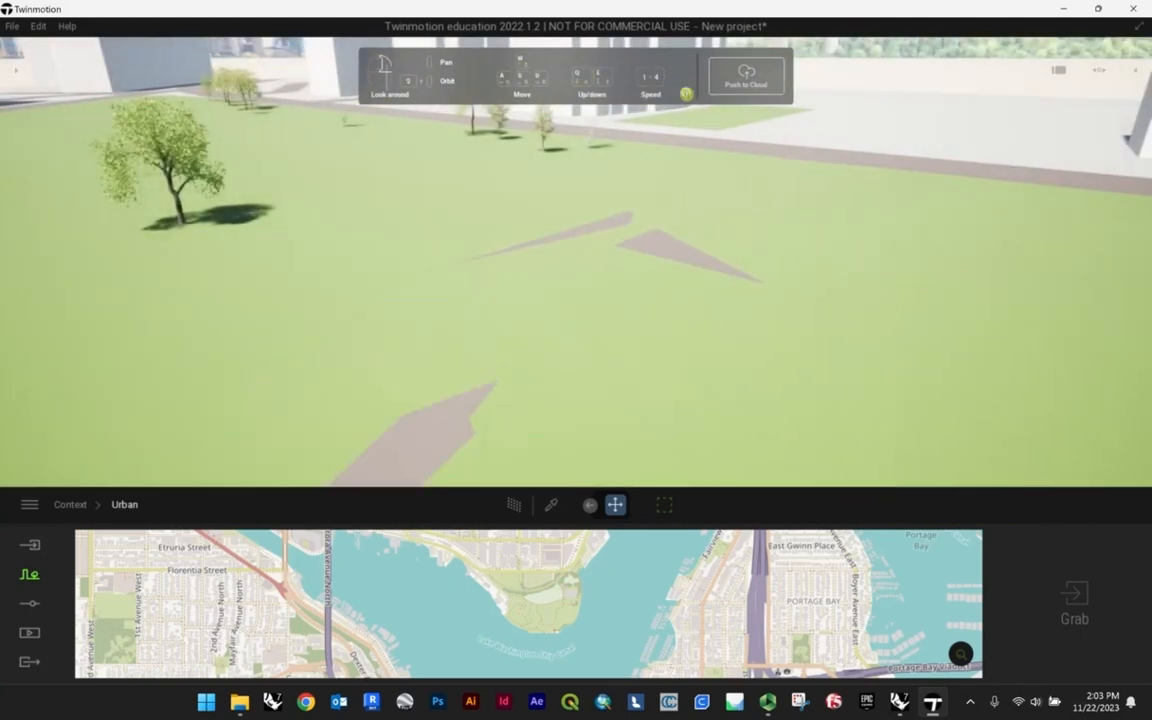
pyautogui.click(686, 93)
pyautogui.click(679, 87)
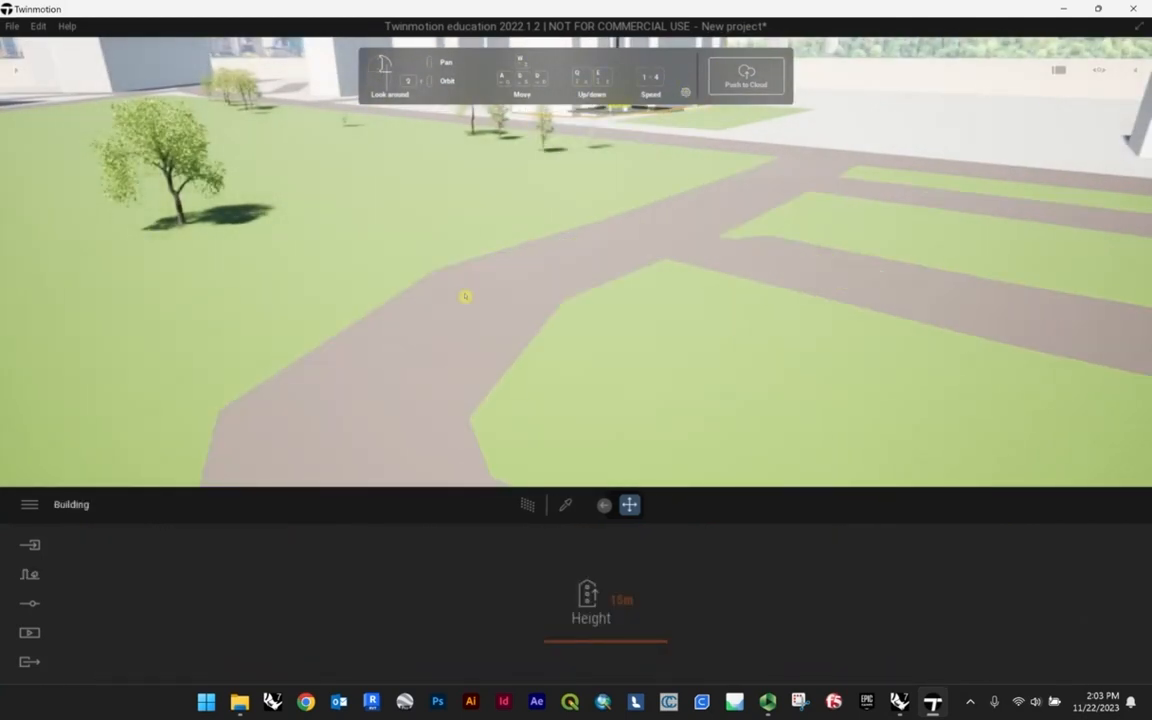
pyautogui.moveTo(535, 216); pyautogui.dragTo(573, 216, button='right')
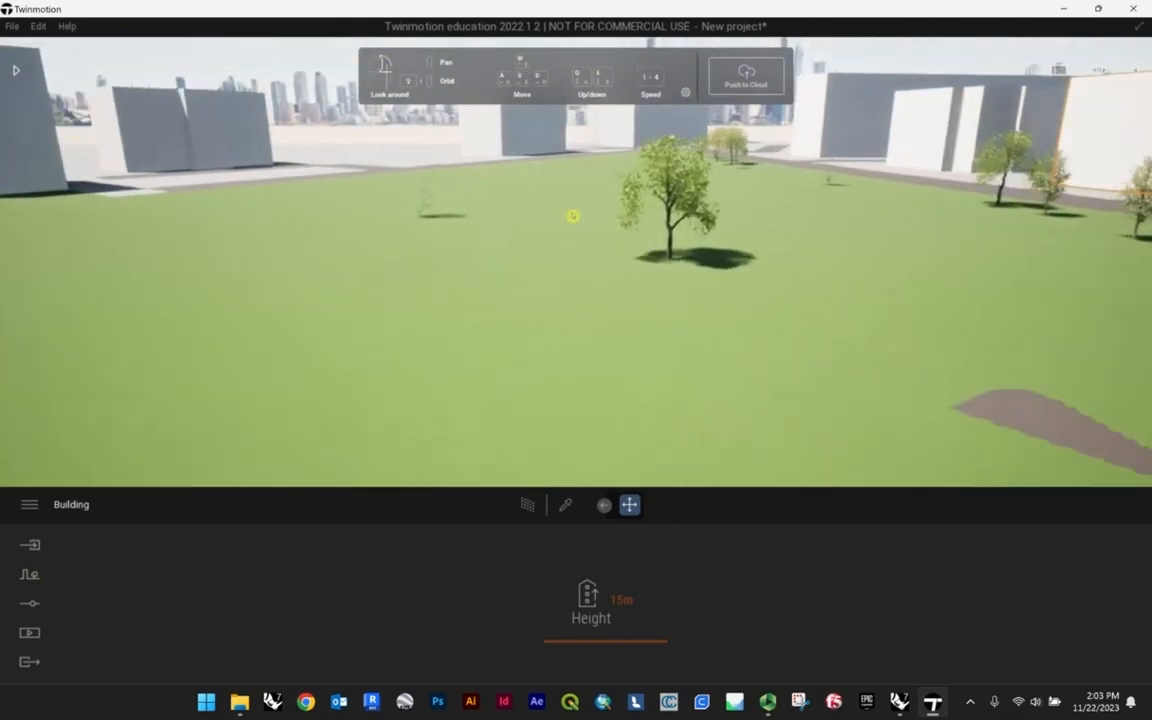
pyautogui.press('w')
pyautogui.press('s')
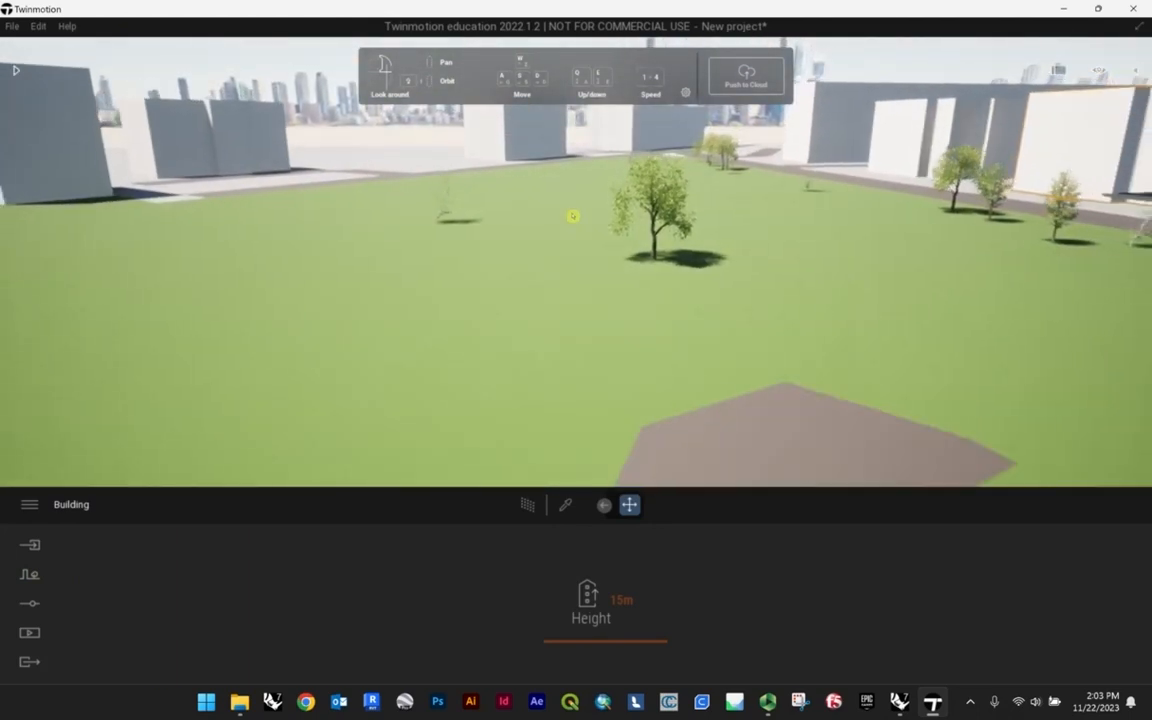
pyautogui.press('w')
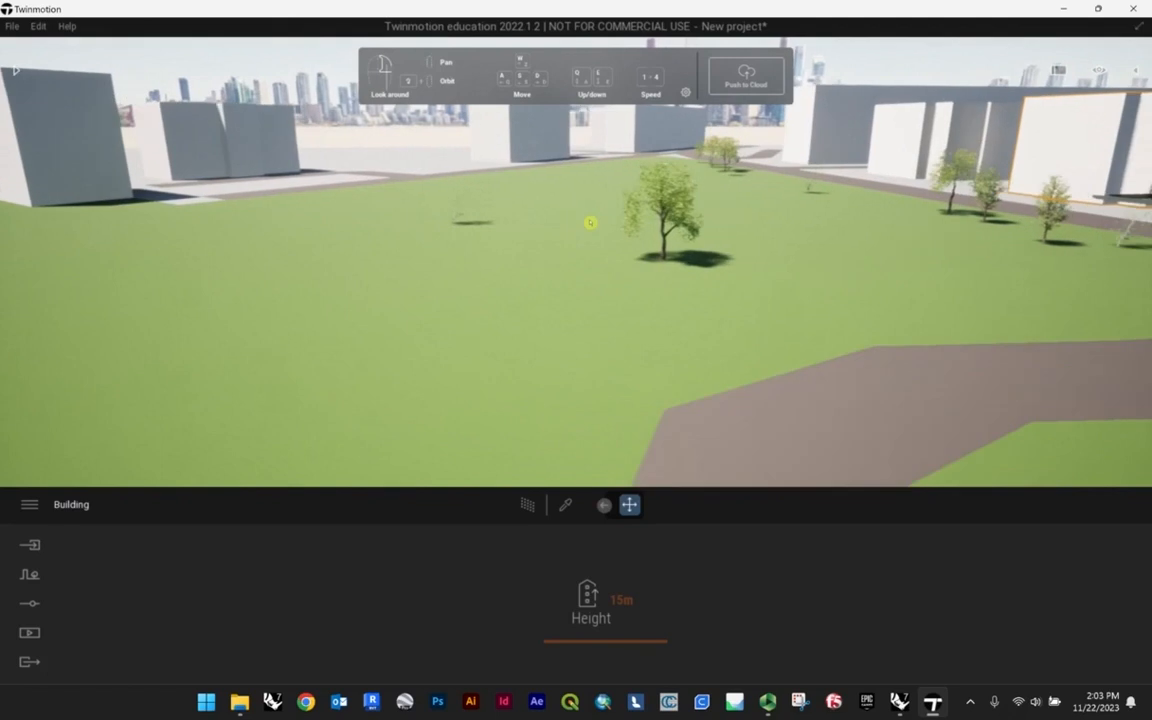
pyautogui.press('d')
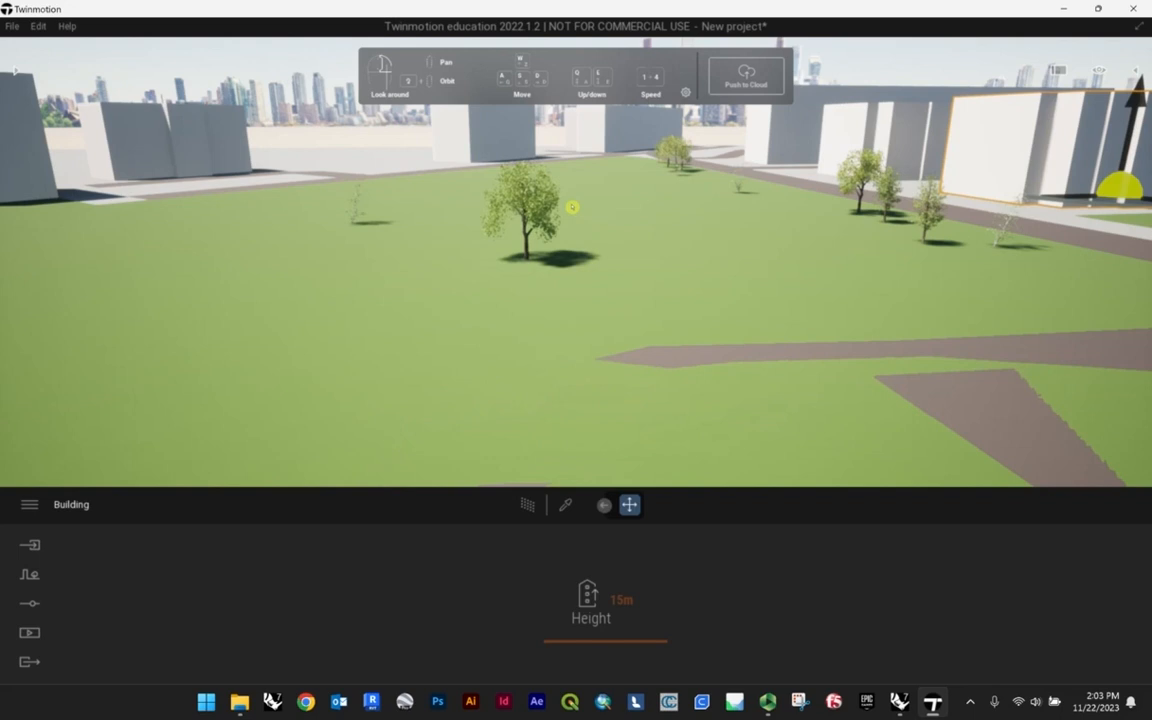
pyautogui.press('e')
pyautogui.press('q')
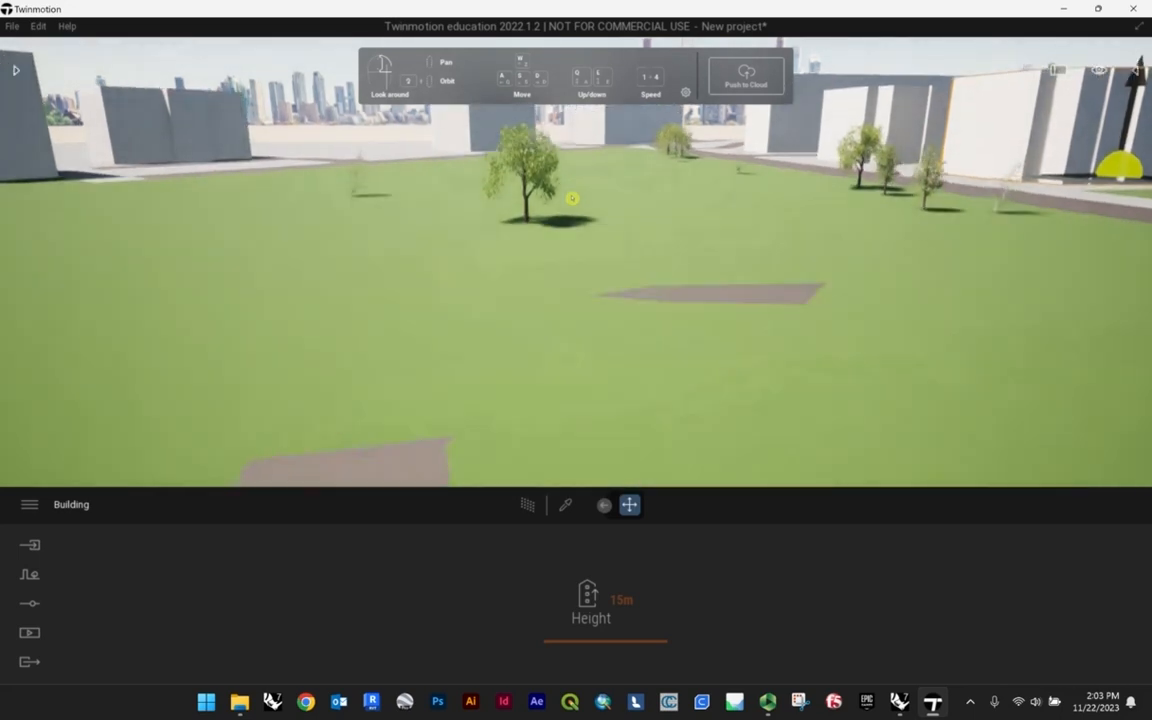
pyautogui.press('e')
pyautogui.press('q')
pyautogui.press('e')
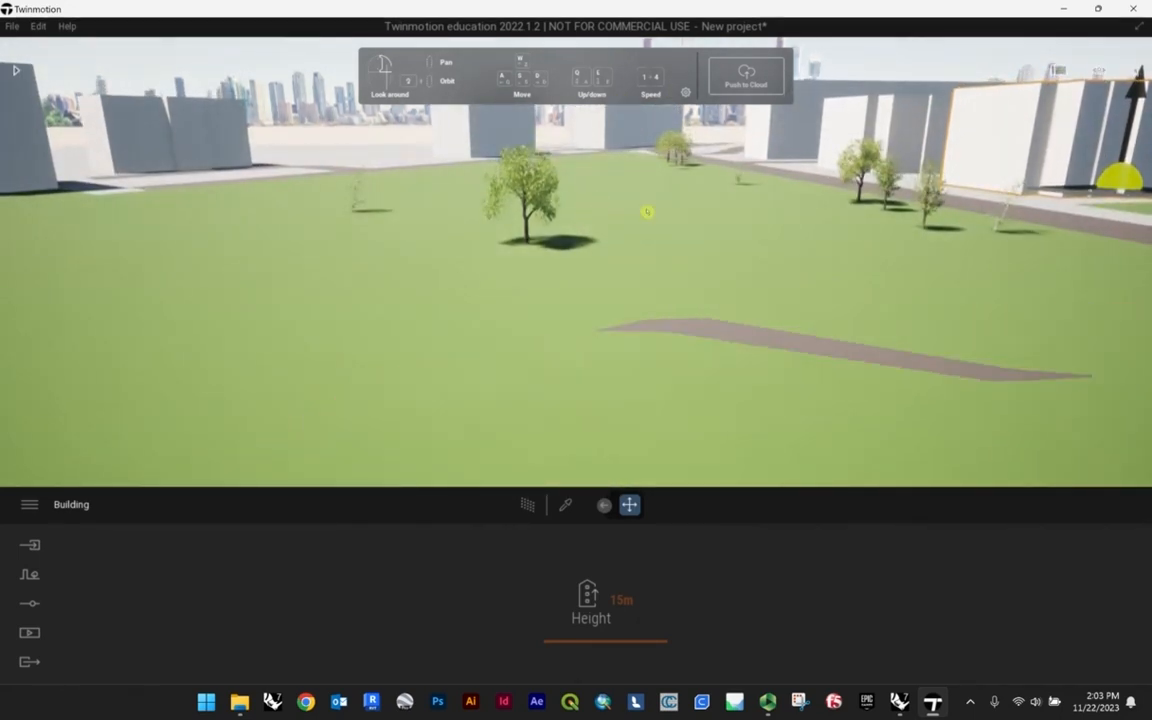
# - Travel across the grabbed context and look back at the whole site from a distance
pyautogui.moveTo(648, 214); pyautogui.dragTo(610, 207, button='right')
pyautogui.press('w')
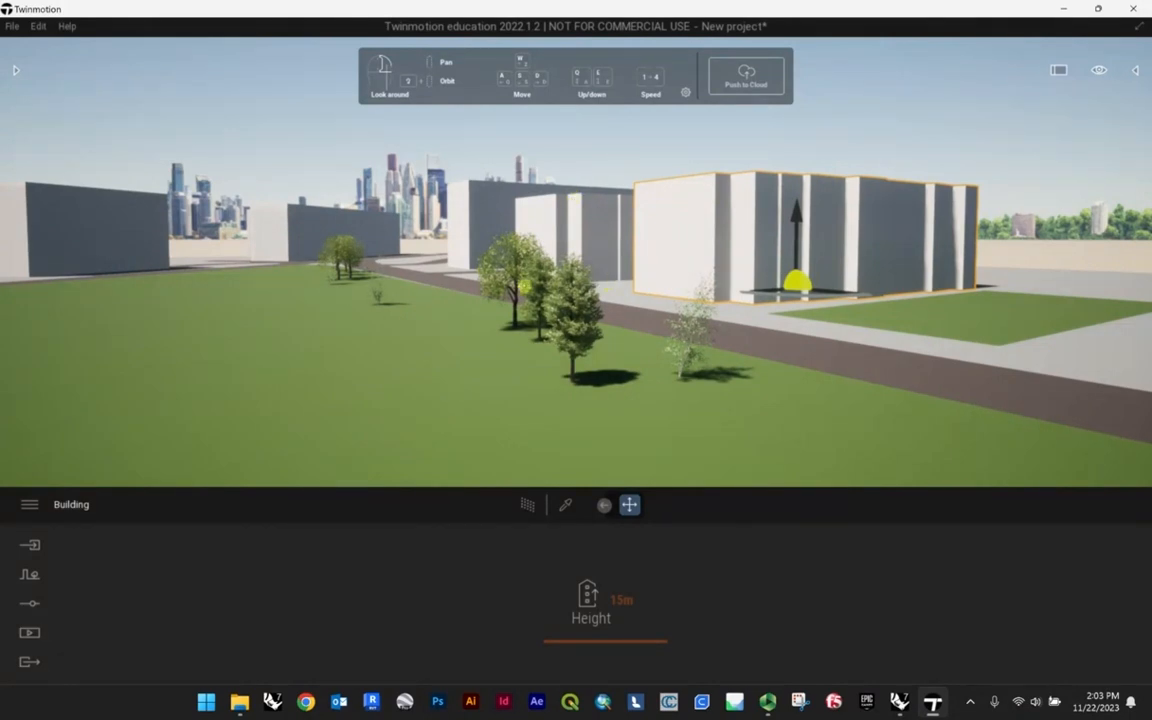
pyautogui.press('w')
pyautogui.moveTo(519, 290); pyautogui.dragTo(30, 285, button='right')
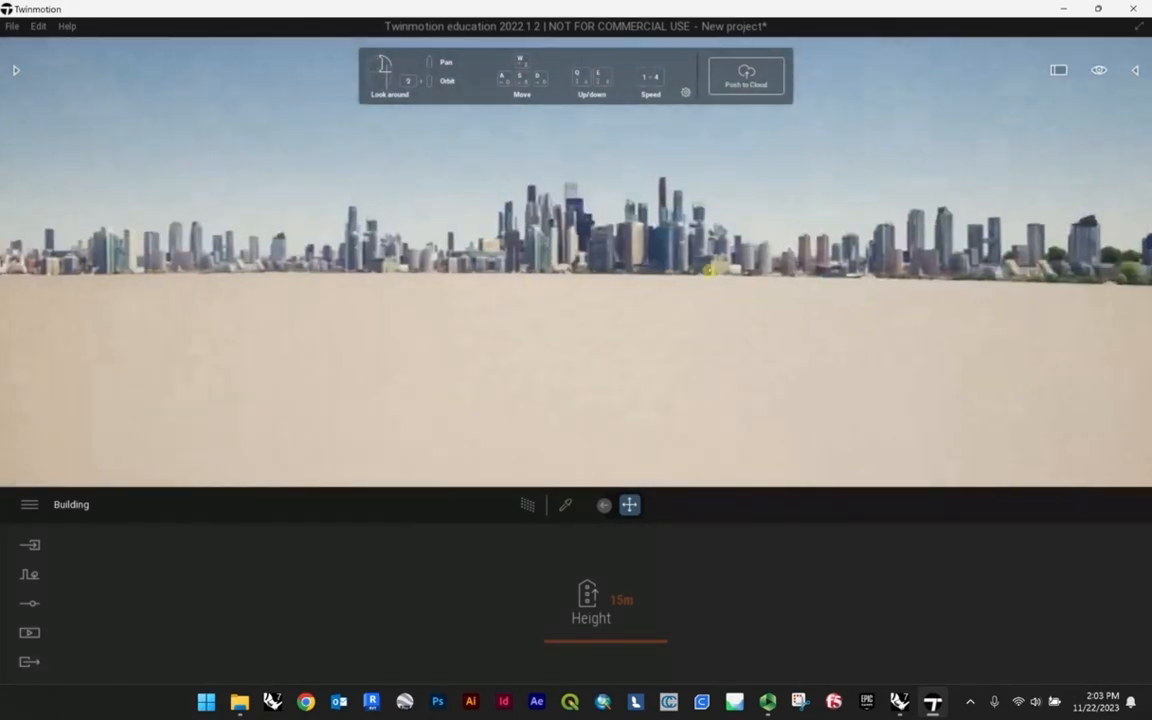
pyautogui.moveTo(712, 268); pyautogui.dragTo(510, 310, button='right')
pyautogui.moveTo(714, 269); pyautogui.dragTo(610, 269, button='right')
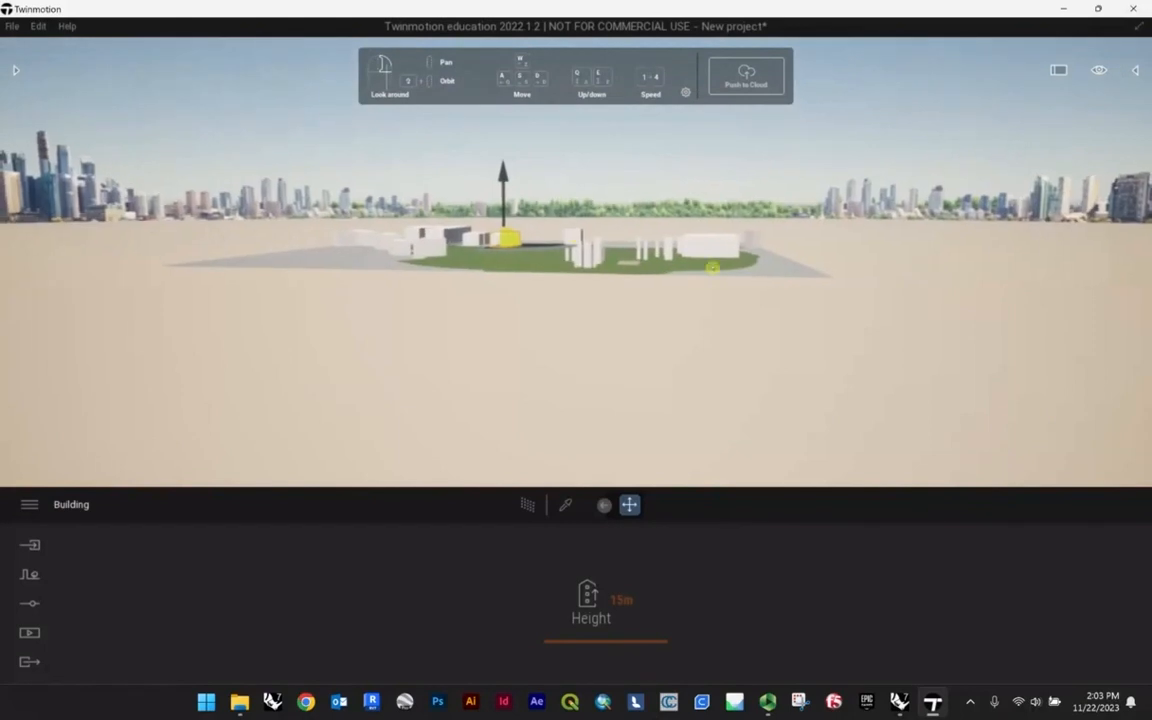
# - Fly back over the site and across the park lawn towards the buildings, clearing the building selection on the way
pyautogui.press('w')
pyautogui.moveTo(712, 267); pyautogui.dragTo(690, 240, button='right')
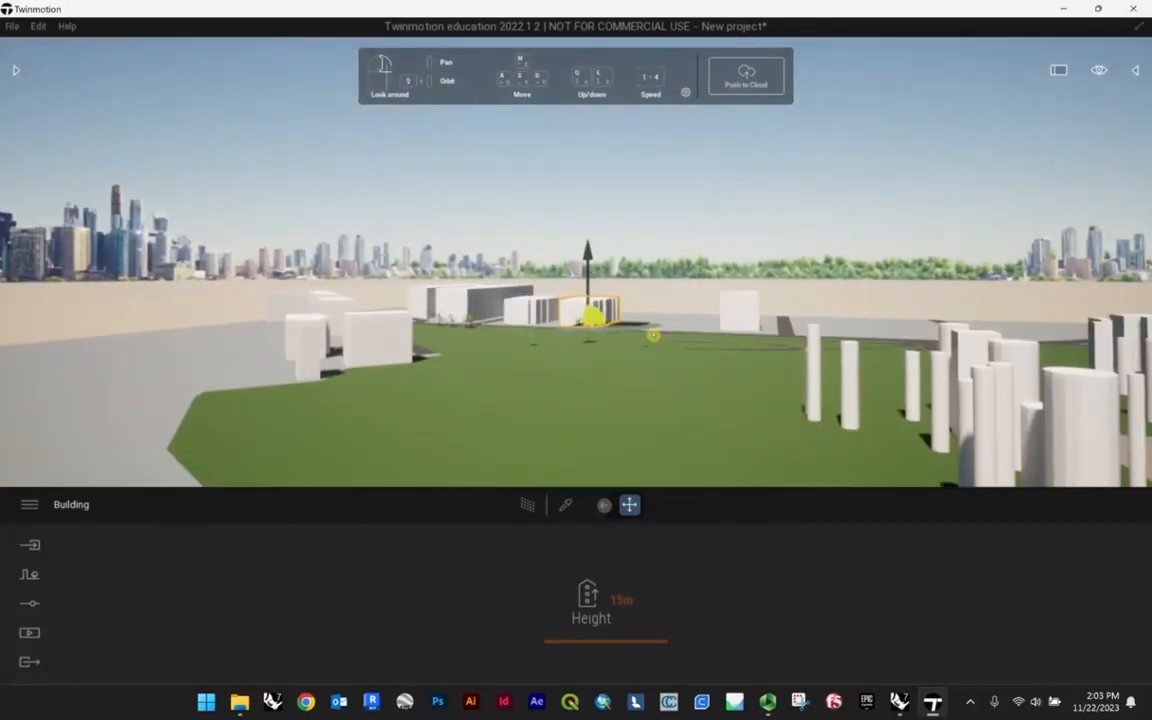
pyautogui.press('q')
pyautogui.moveTo(741, 418); pyautogui.dragTo(766, 472, button='right')
pyautogui.press('w')
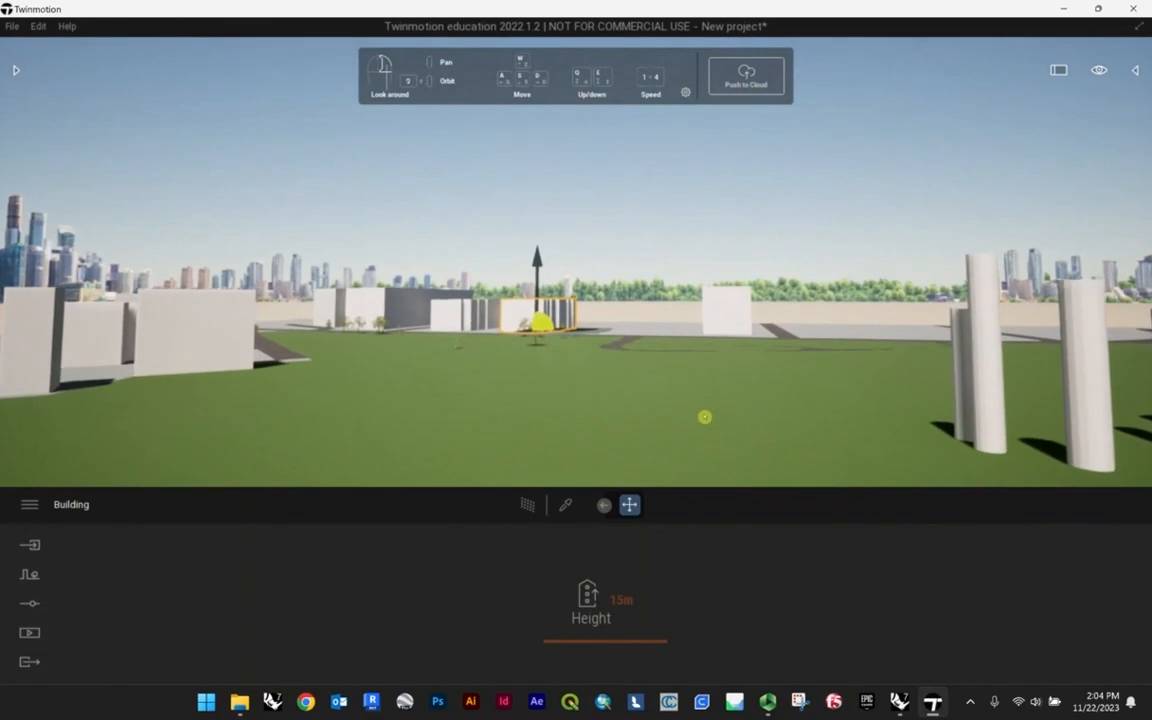
pyautogui.click(705, 417)
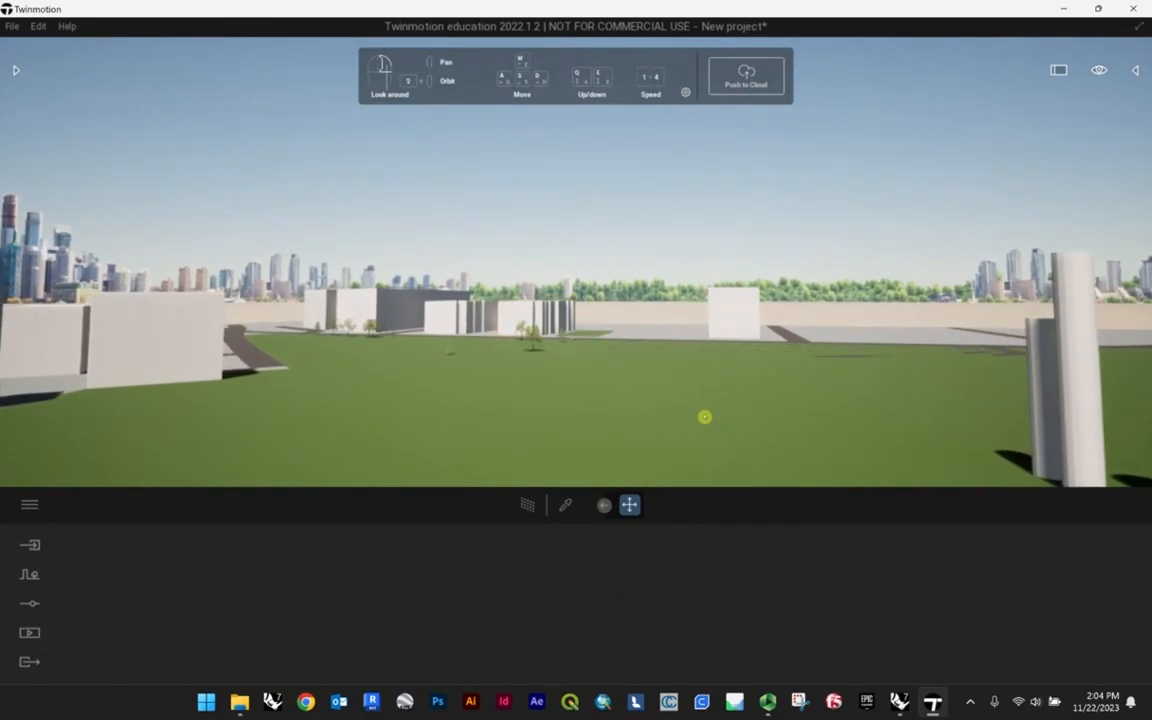
pyautogui.moveTo(704, 416); pyautogui.dragTo(679, 406, button='right')
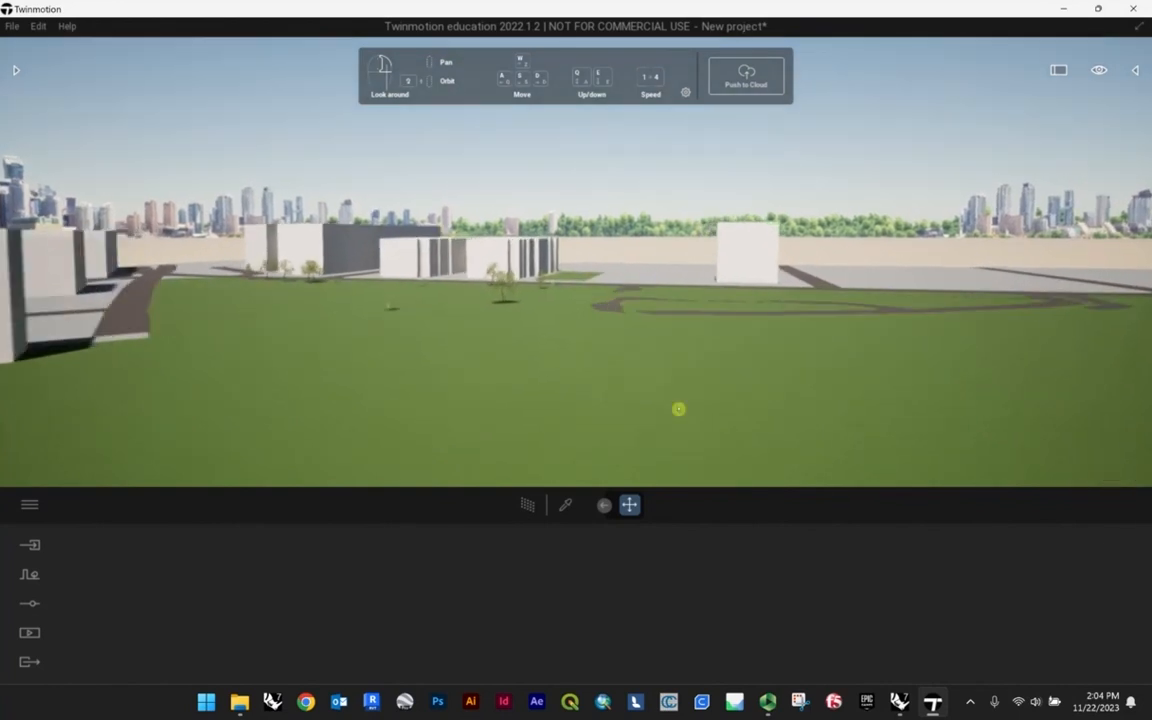
pyautogui.moveTo(633, 365); pyautogui.dragTo(578, 262, button='right')
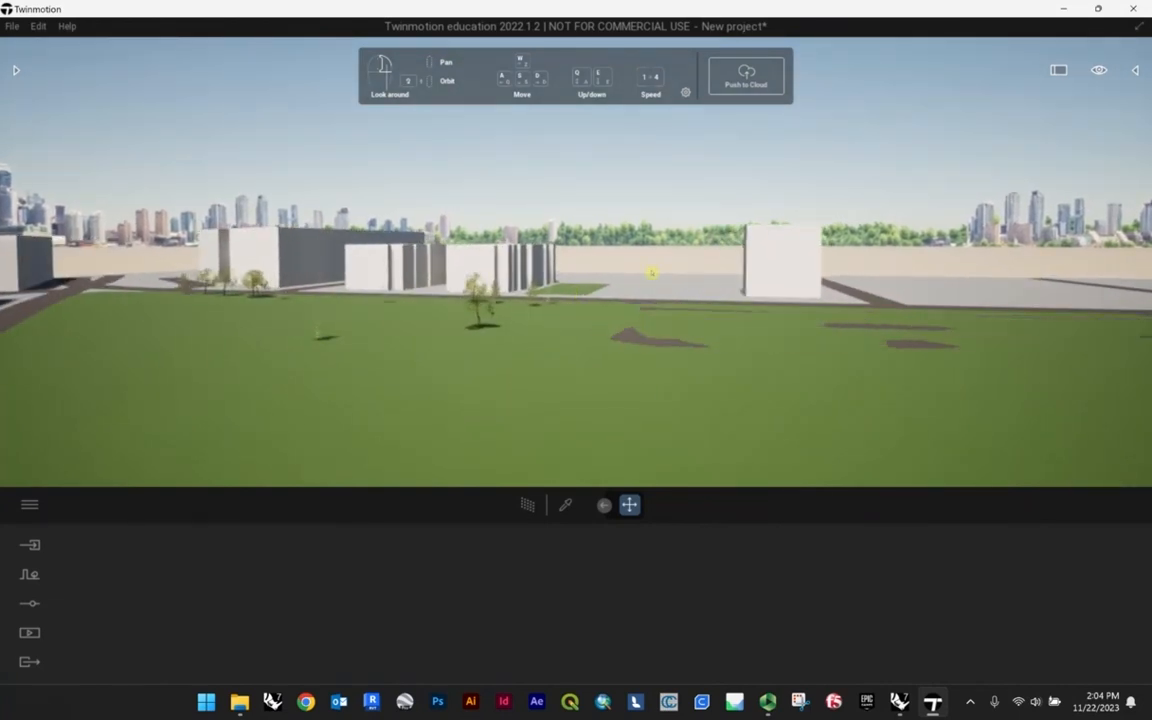
pyautogui.moveTo(651, 270); pyautogui.dragTo(630, 280, button='right')
pyautogui.moveTo(671, 293)
pyautogui.mouseDown()
pyautogui.moveTo(681, 288)
pyautogui.moveTo(660, 276)
pyautogui.moveTo(700, 316)
pyautogui.moveTo(672, 290)
pyautogui.moveTo(665, 260)
pyautogui.mouseUp()
# - Select the long building beside the shoreline columns and view the park from above at changing distances and angles
pyautogui.click(701, 315)
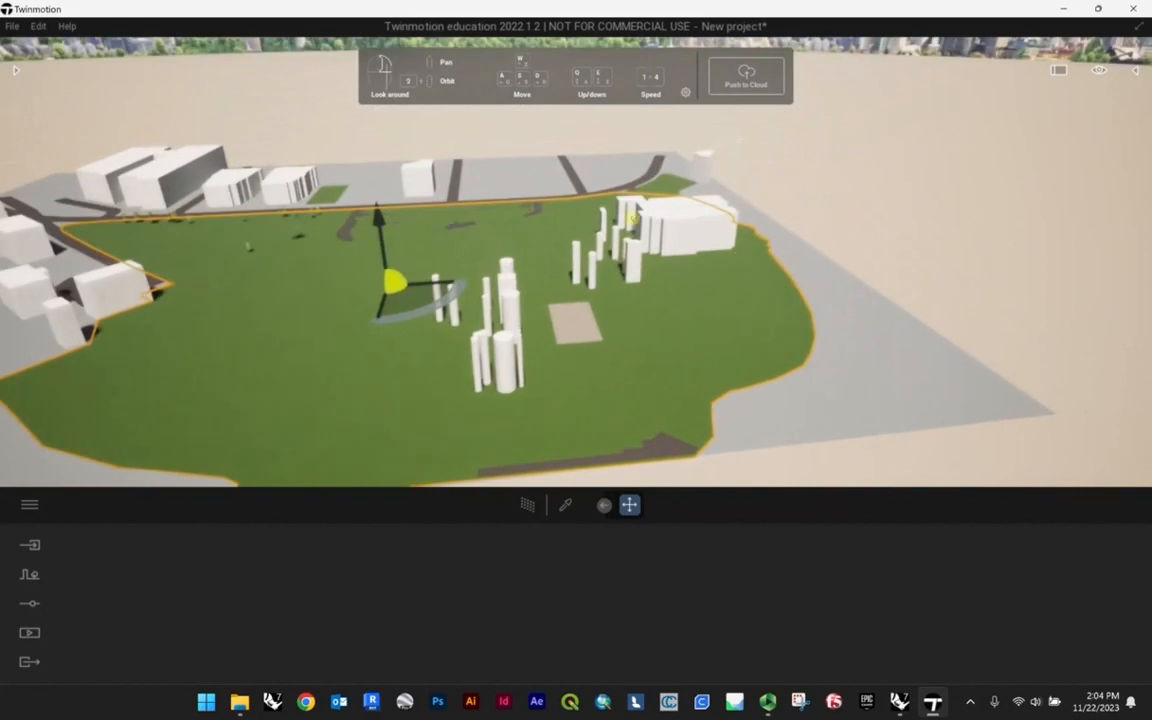
pyautogui.click(662, 228)
pyautogui.scroll(-3, 670, 228)
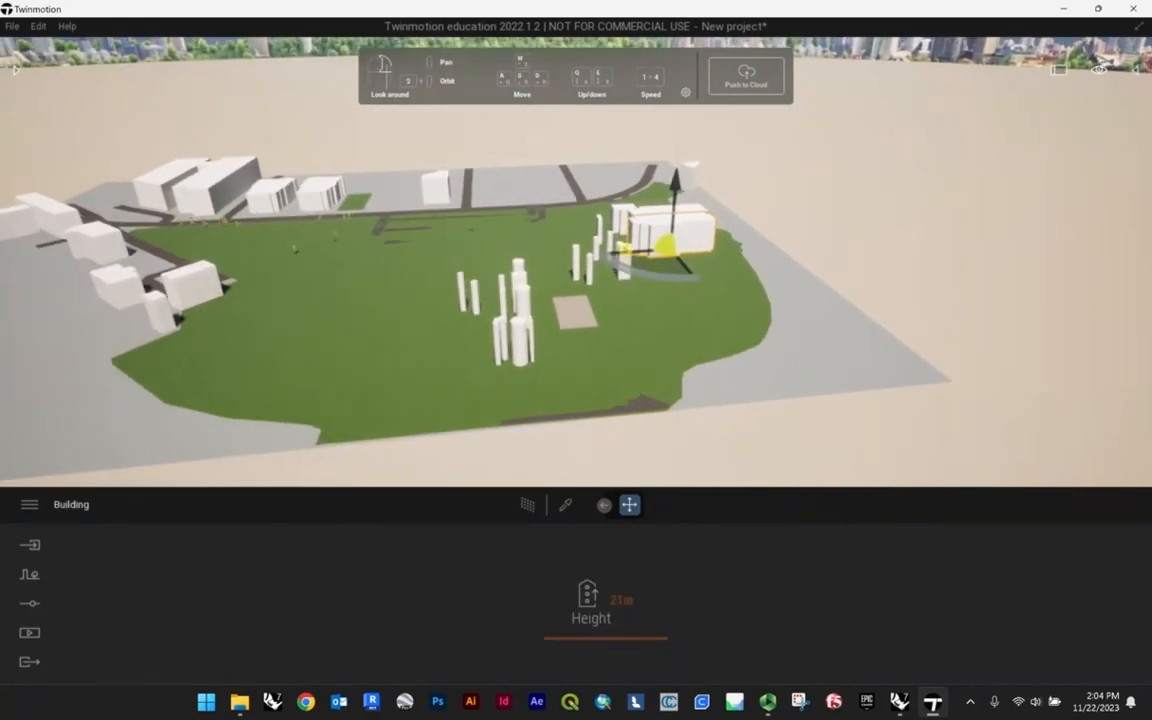
pyautogui.scroll(2, 573, 435)
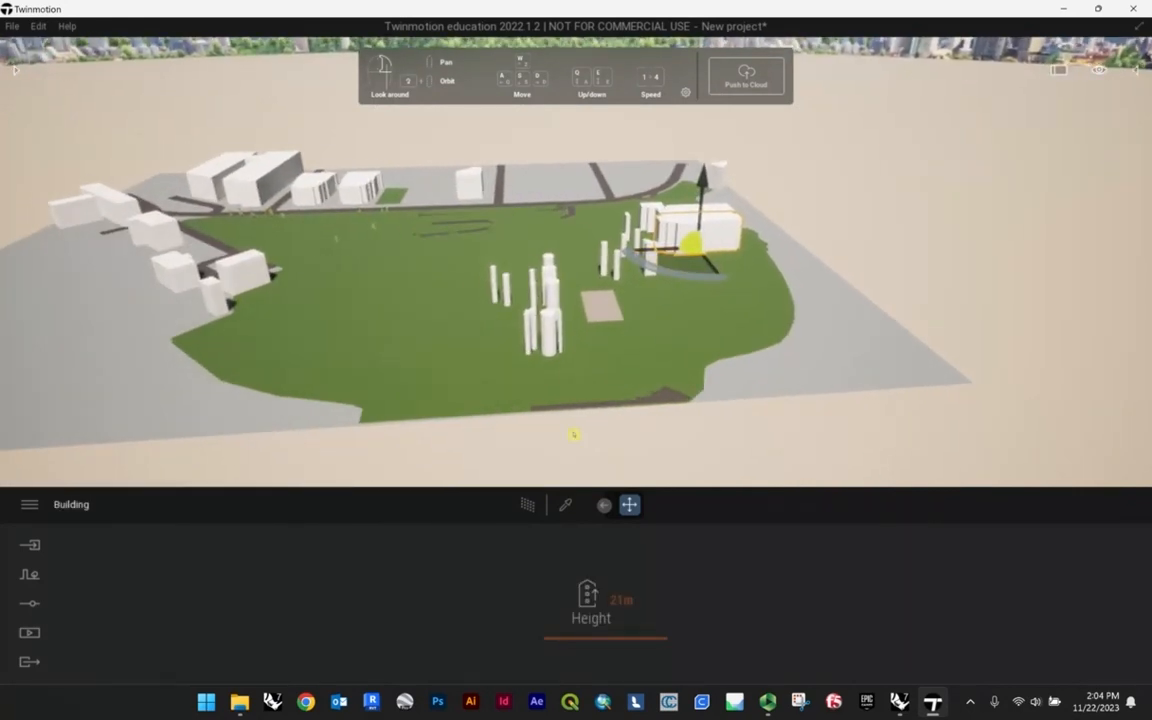
pyautogui.moveTo(573, 440); pyautogui.dragTo(522, 303, button='right')
pyautogui.scroll(2, 483, 295)
pyautogui.scroll(1, 483, 295)
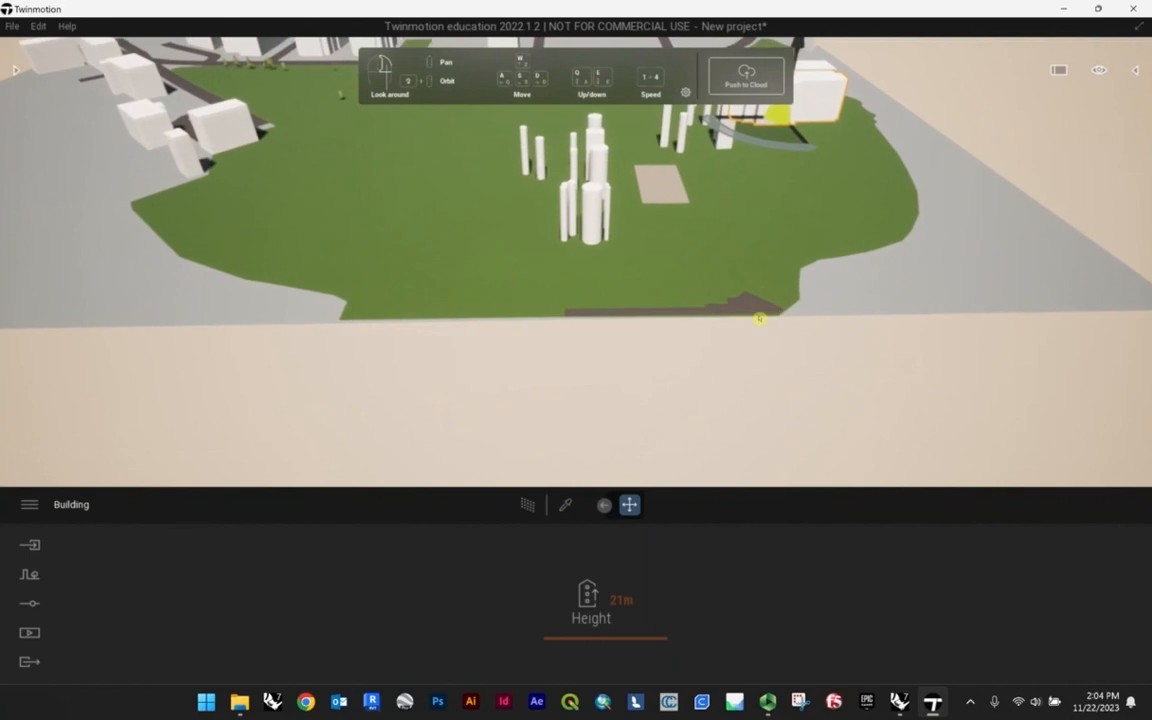
pyautogui.moveTo(758, 321); pyautogui.dragTo(738, 280, button='right')
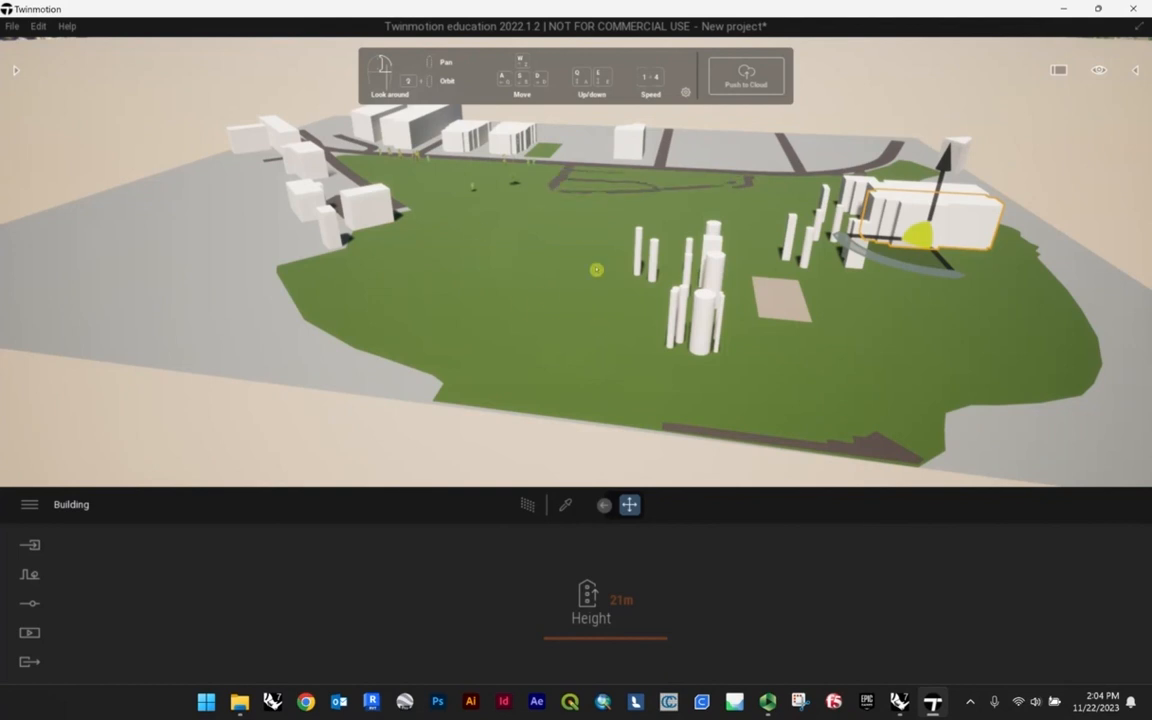
pyautogui.scroll(2, 551, 203)
pyautogui.scroll(3, 499, 200)
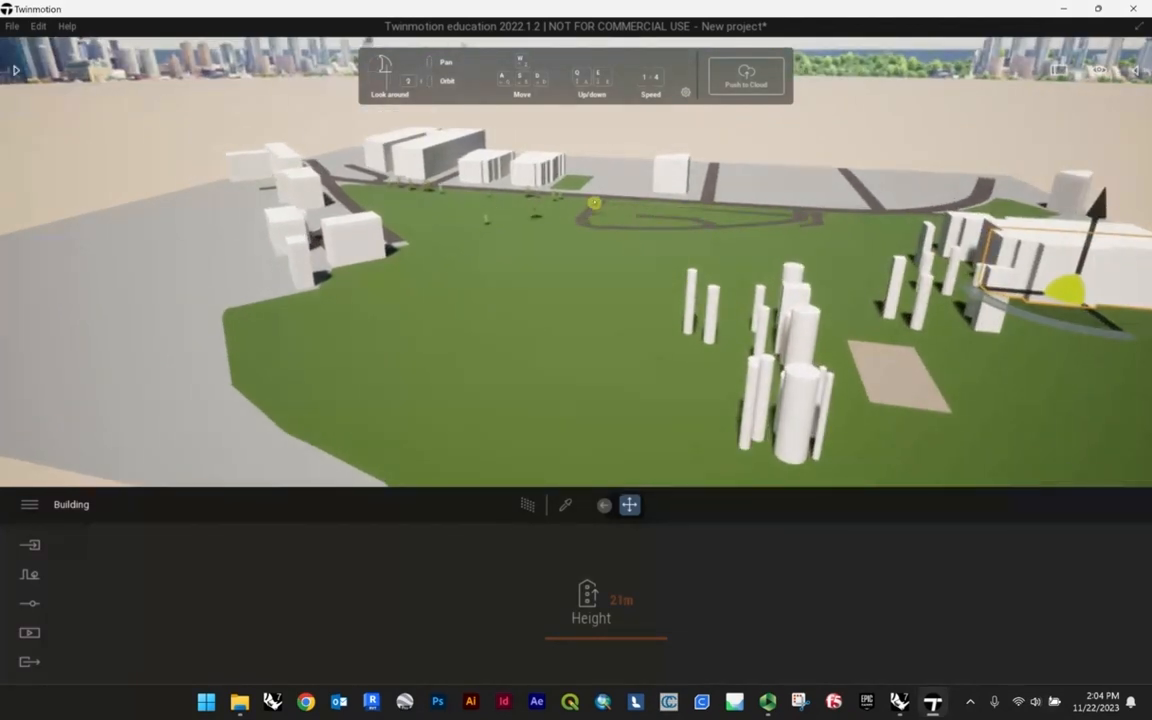
# - Look over the whole site from progressively farther away and clear the selection
pyautogui.moveTo(594, 203); pyautogui.dragTo(621, 203, button='right')
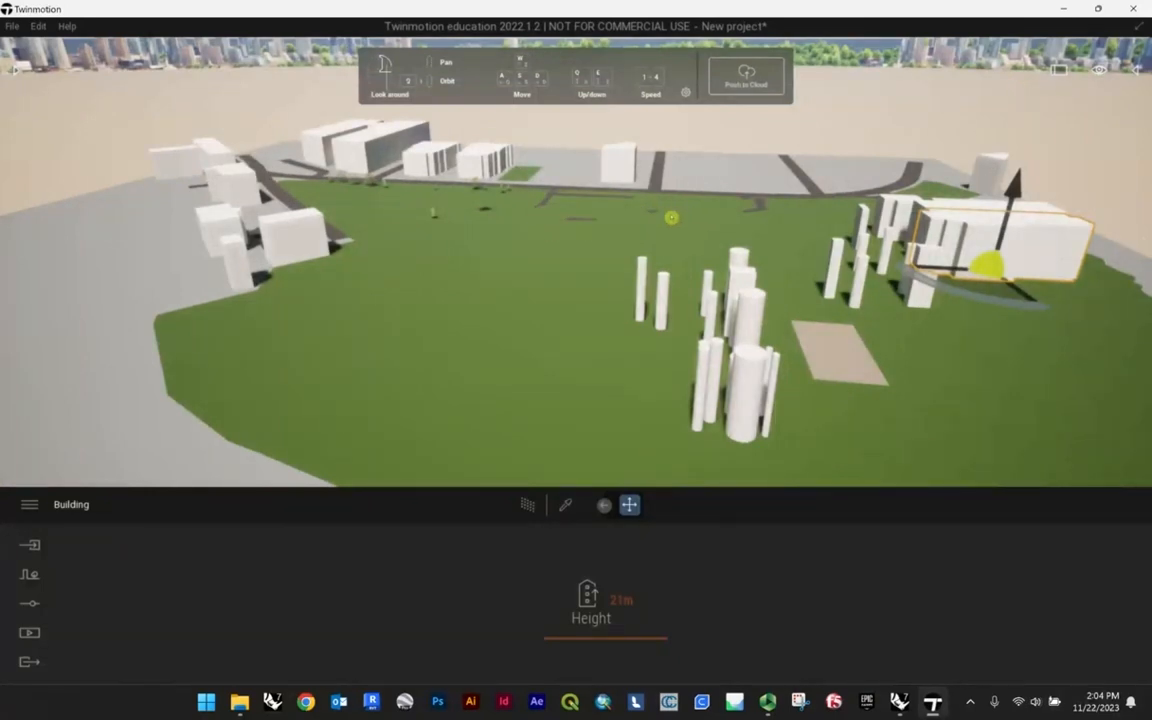
pyautogui.scroll(-1, 553, 236)
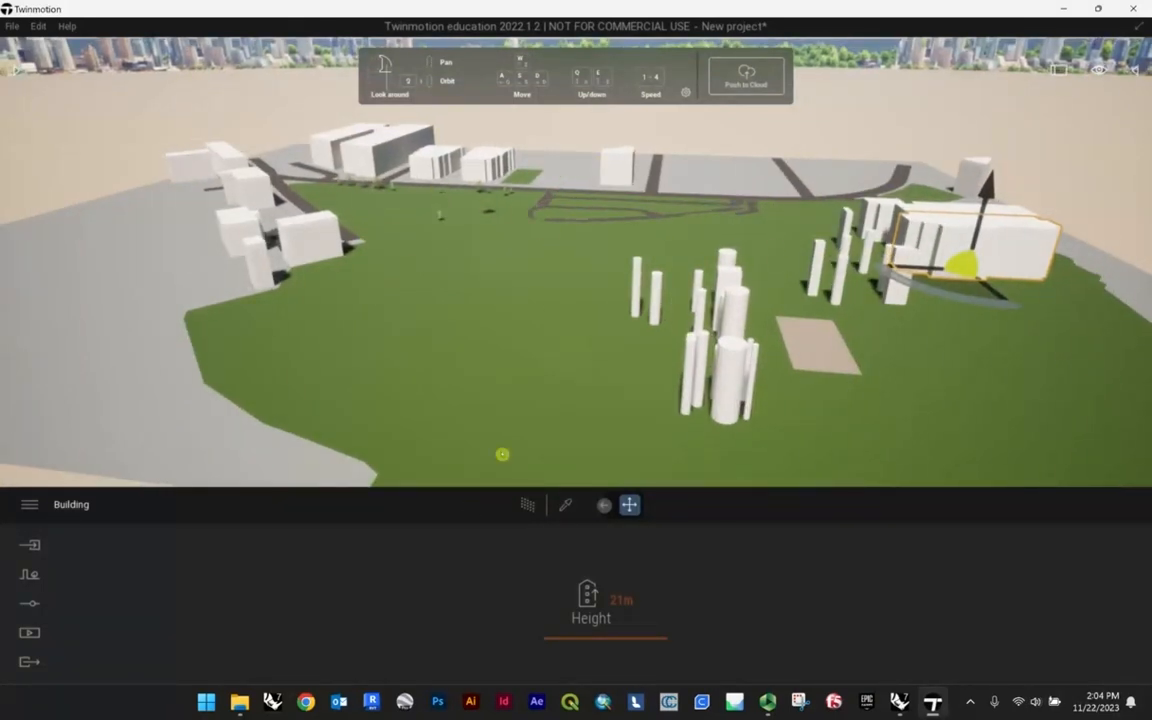
pyautogui.scroll(-2, 460, 380)
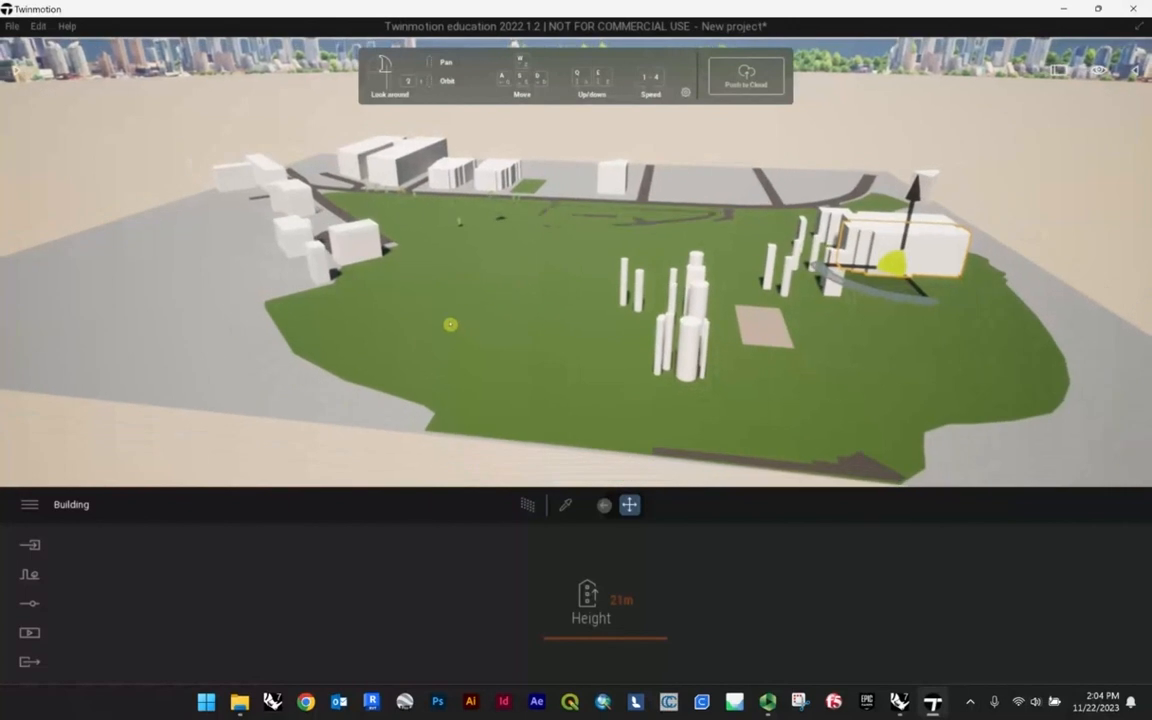
pyautogui.scroll(-3, 473, 273)
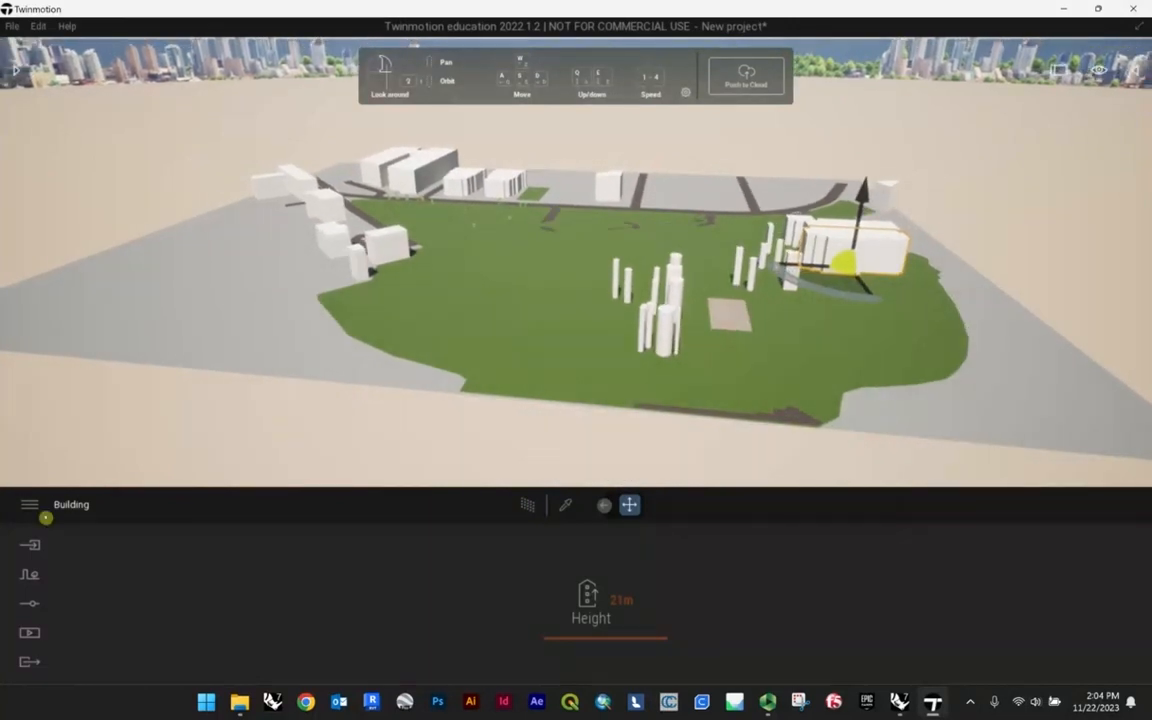
pyautogui.scroll(-1, 576, 229)
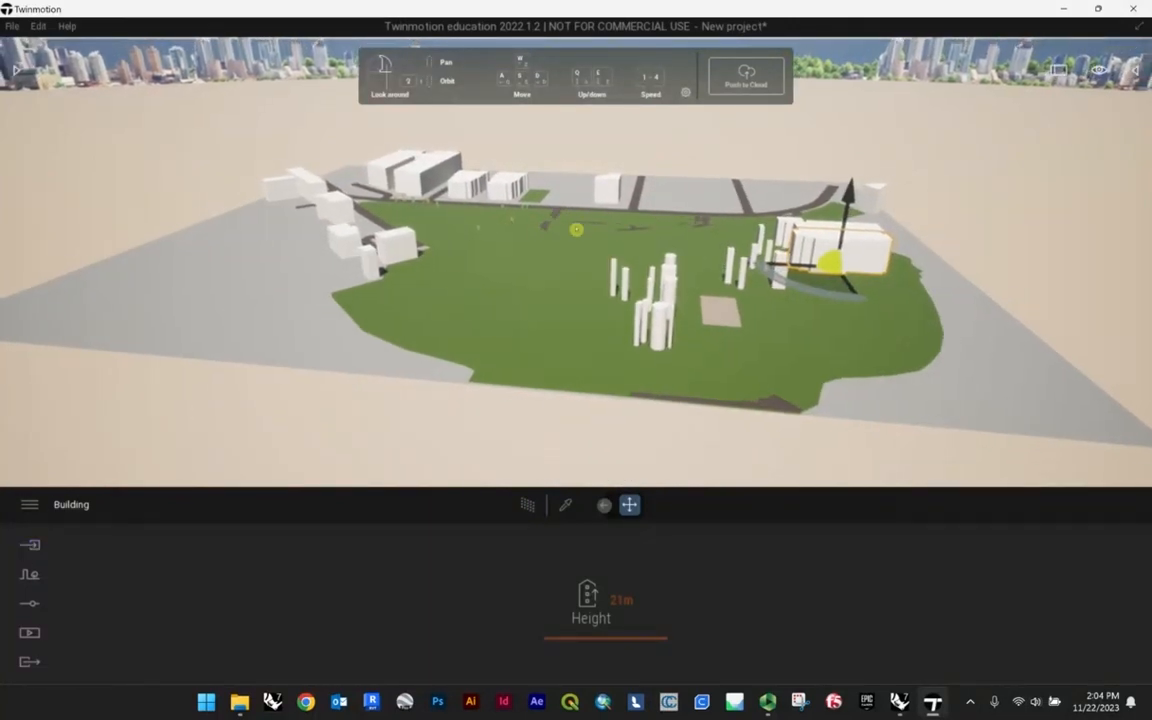
pyautogui.moveTo(386, 269); pyautogui.dragTo(491, 301, button='right')
pyautogui.click(967, 267)
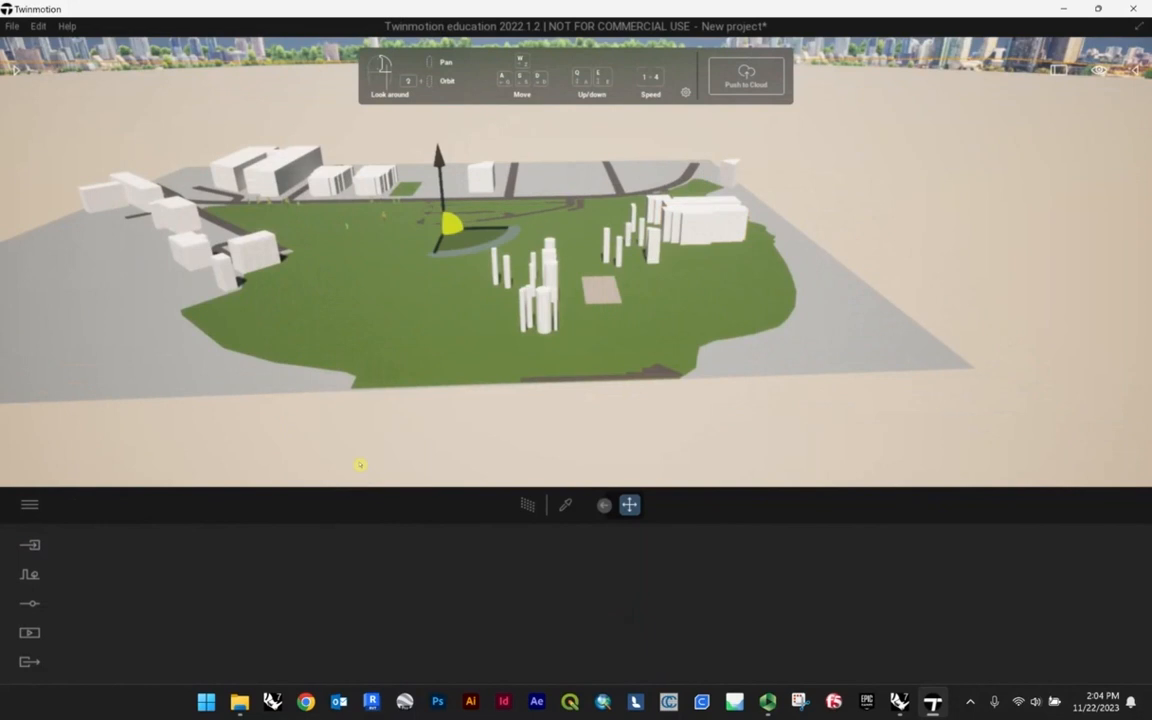
pyautogui.press('Escape')
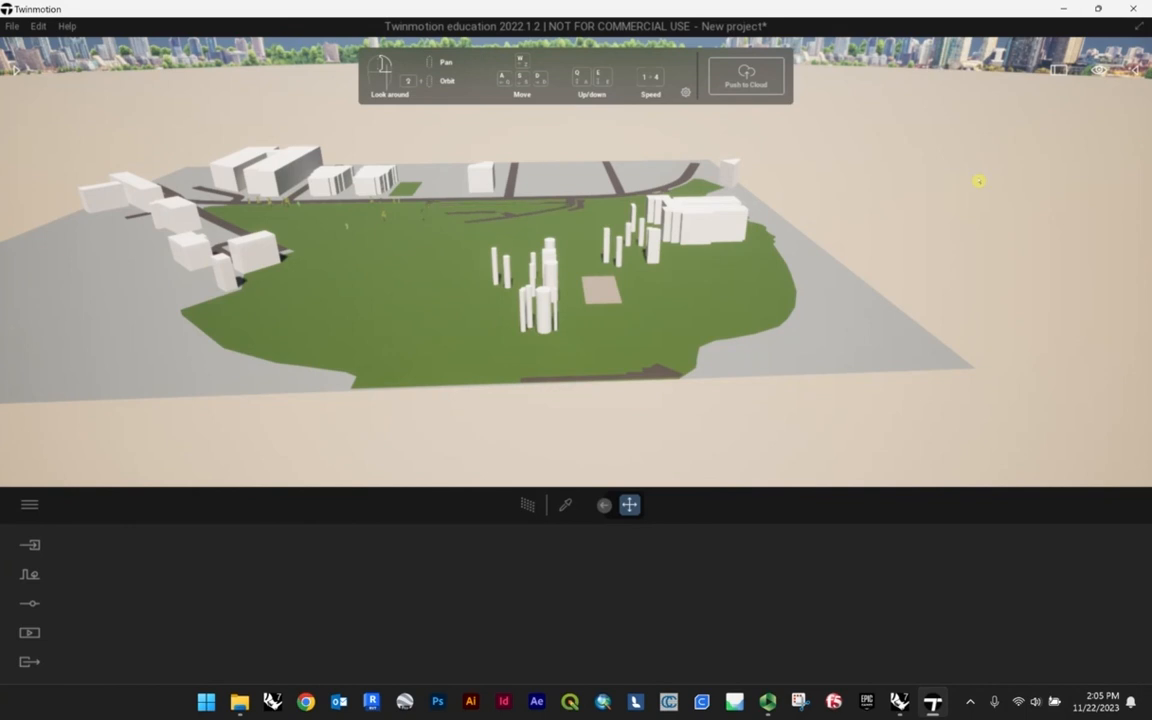
# - Show the scene graph, collapse the Context folder and toggle its visibility off and back on
pyautogui.click(1134, 70)
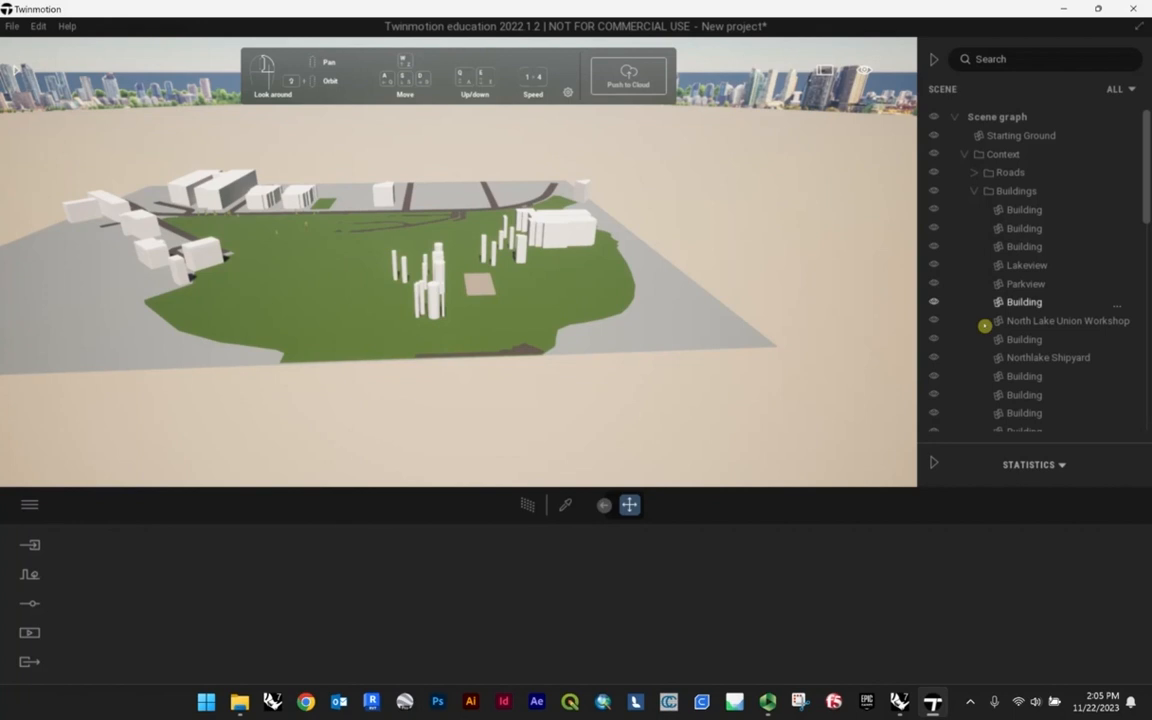
pyautogui.moveTo(532, 262); pyautogui.dragTo(324, 311, button='right')
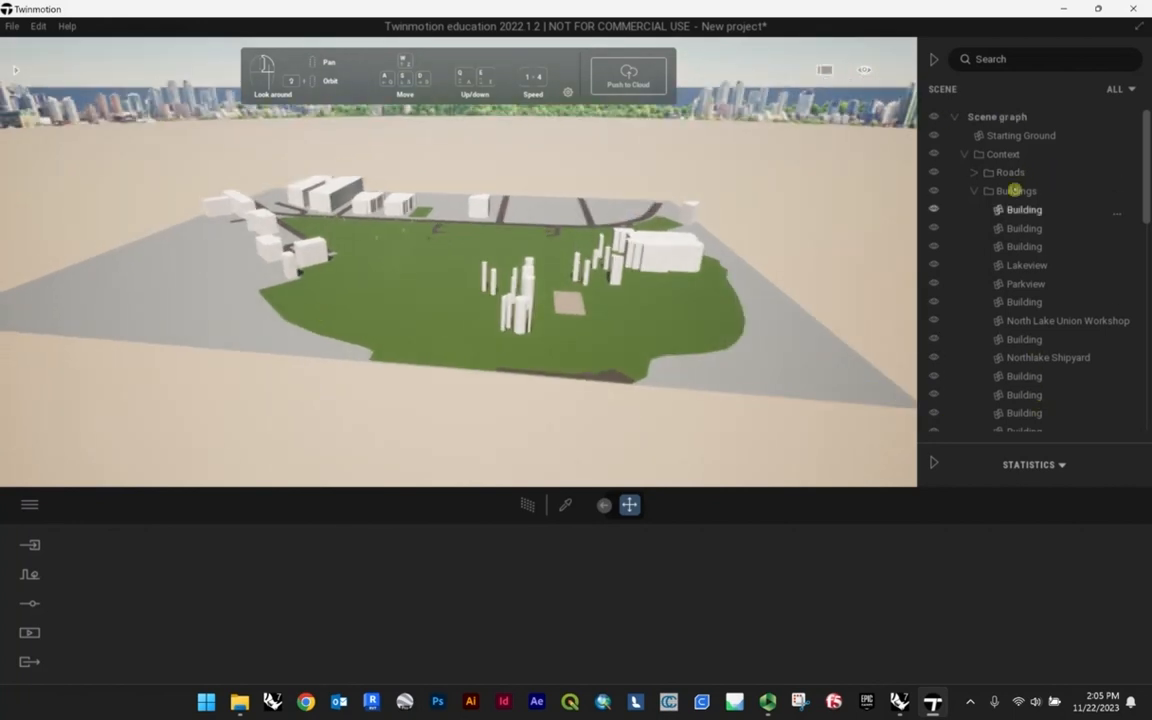
pyautogui.click(964, 154)
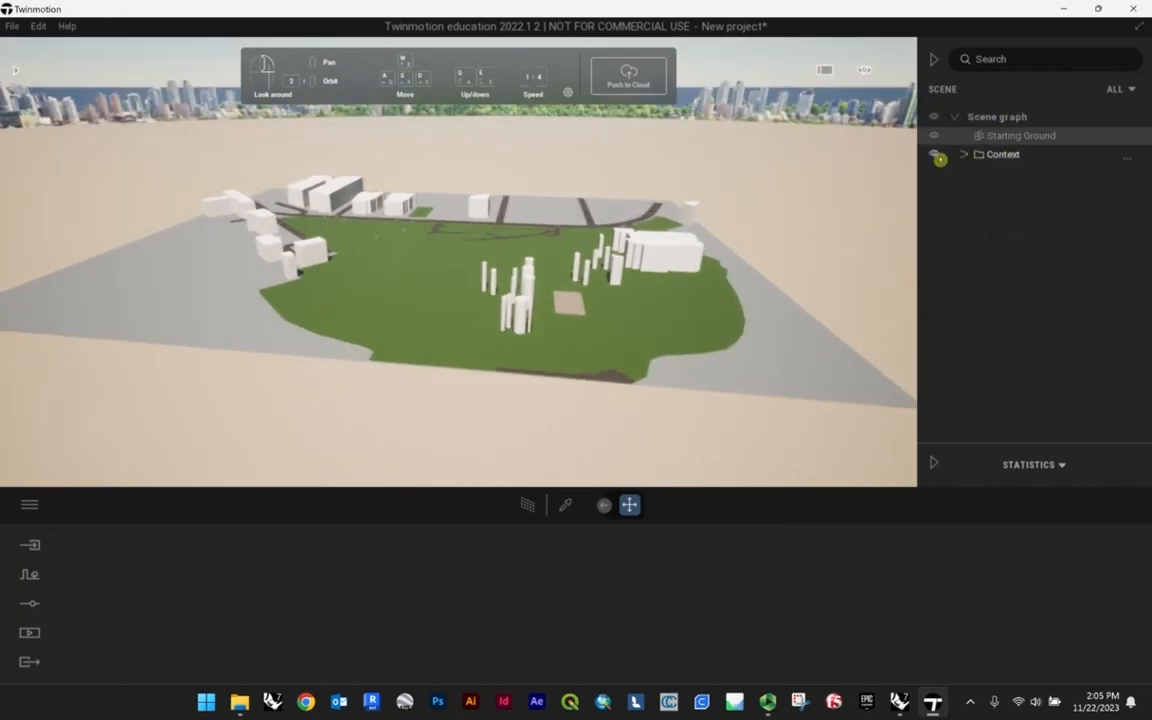
pyautogui.click(933, 154)
pyautogui.click(933, 155)
pyautogui.click(933, 155)
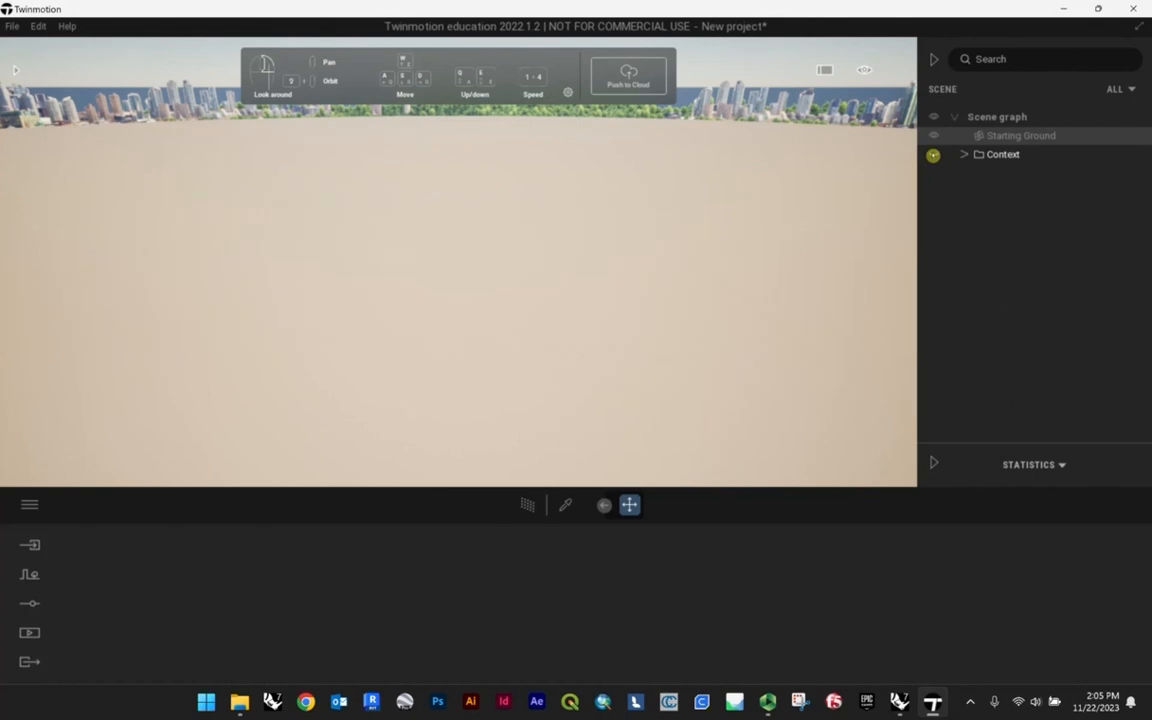
pyautogui.click(933, 155)
# - Expand the Context folder and toggle the visibility of its Roads and Buildings folders off and back on
pyautogui.click(964, 154)
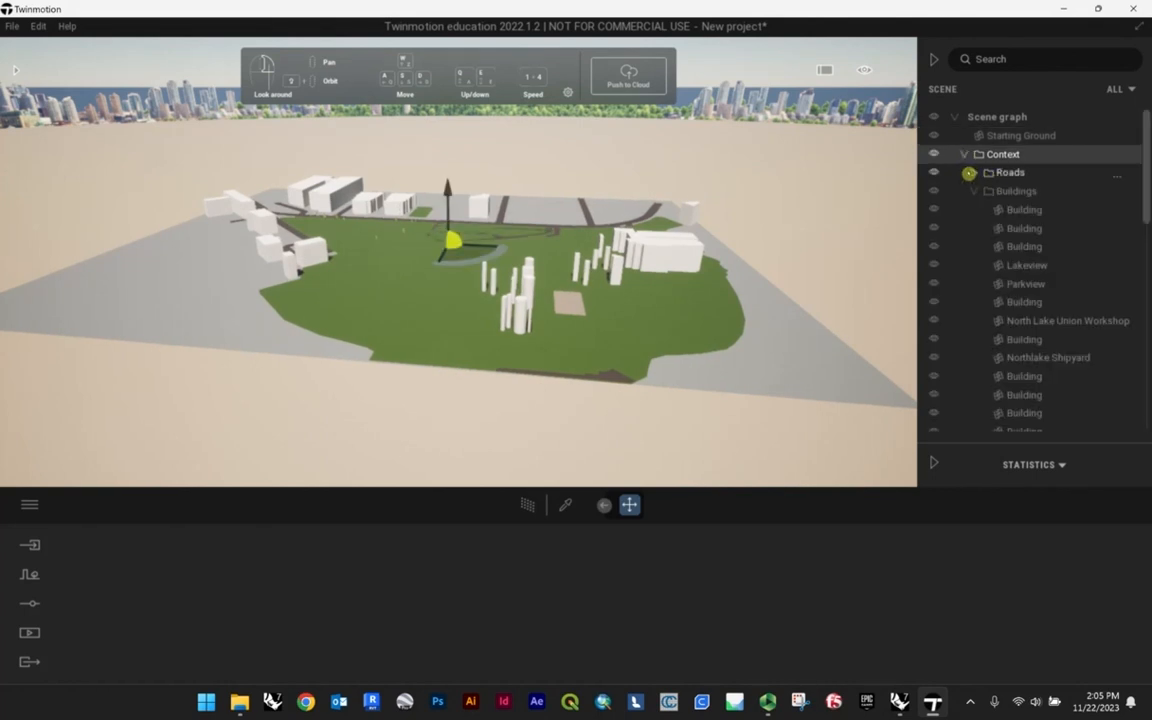
pyautogui.click(934, 174)
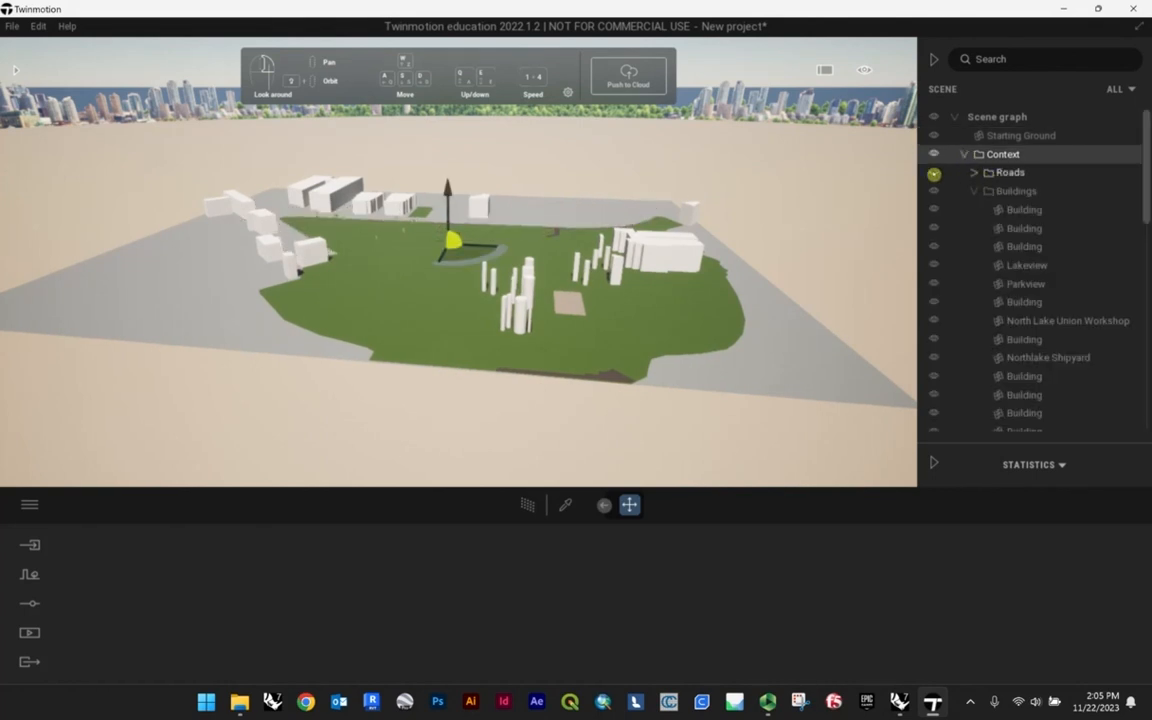
pyautogui.click(933, 174)
pyautogui.click(933, 190)
pyautogui.click(933, 190)
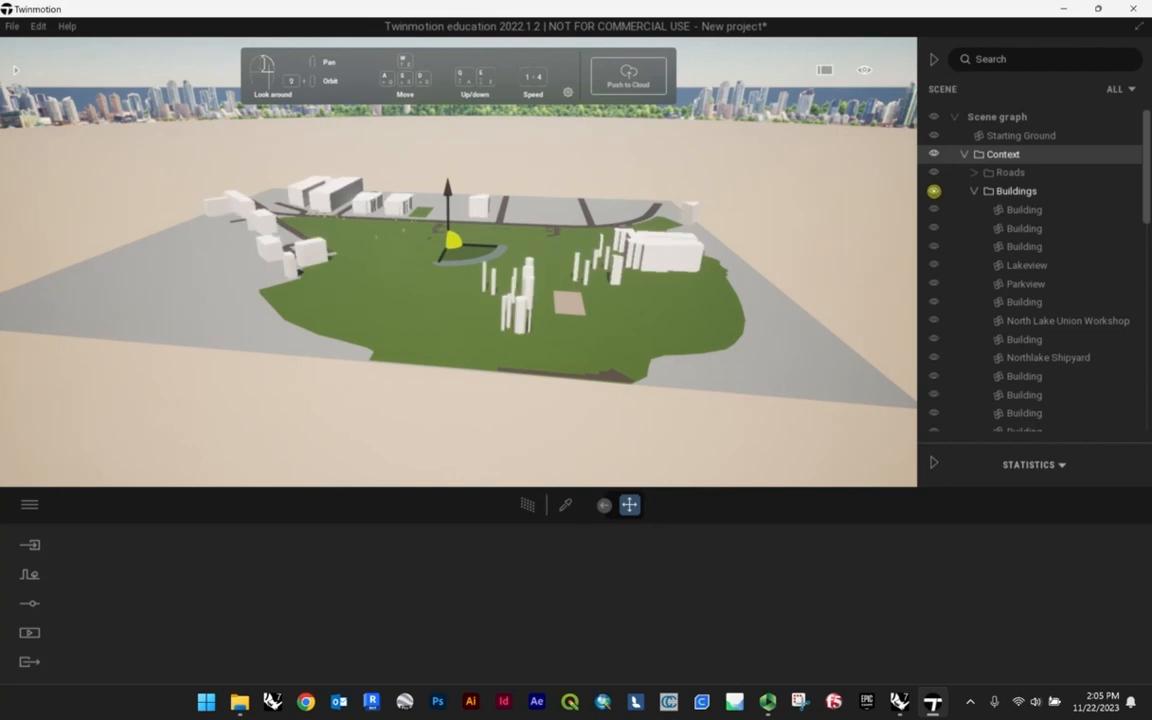
# - Delete the Context folder and the Starting Ground from the scene
pyautogui.doubleClick(998, 157)
pyautogui.rightClick(1001, 155)
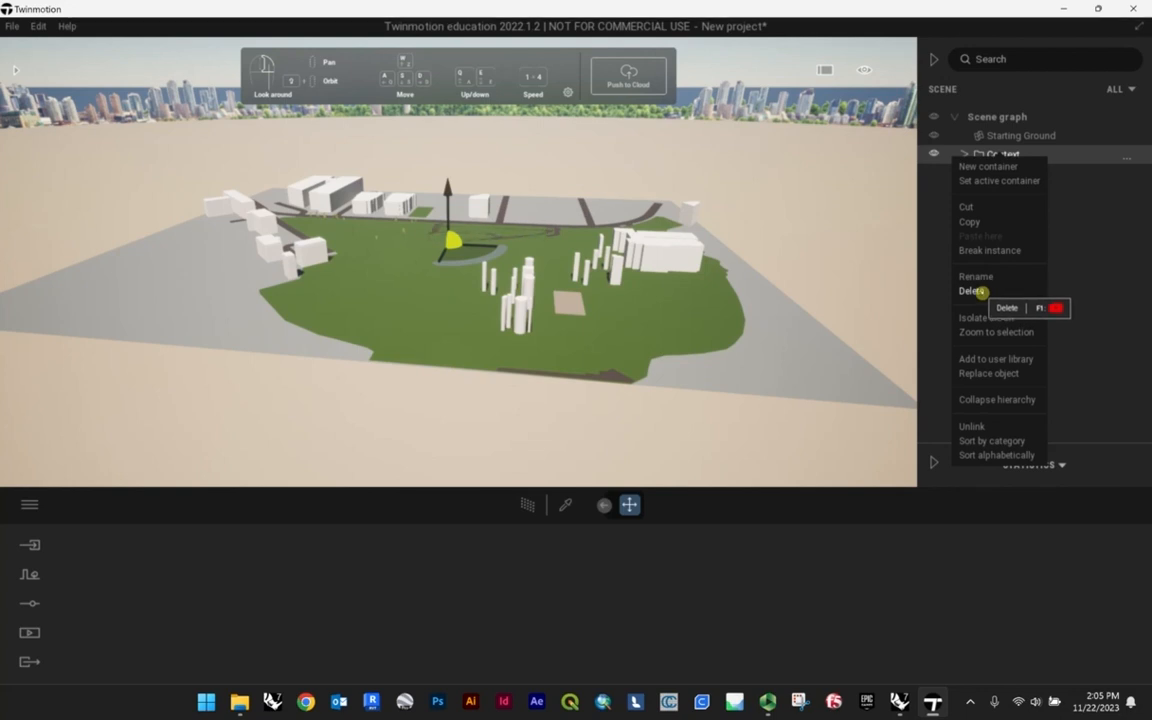
pyautogui.click(972, 291)
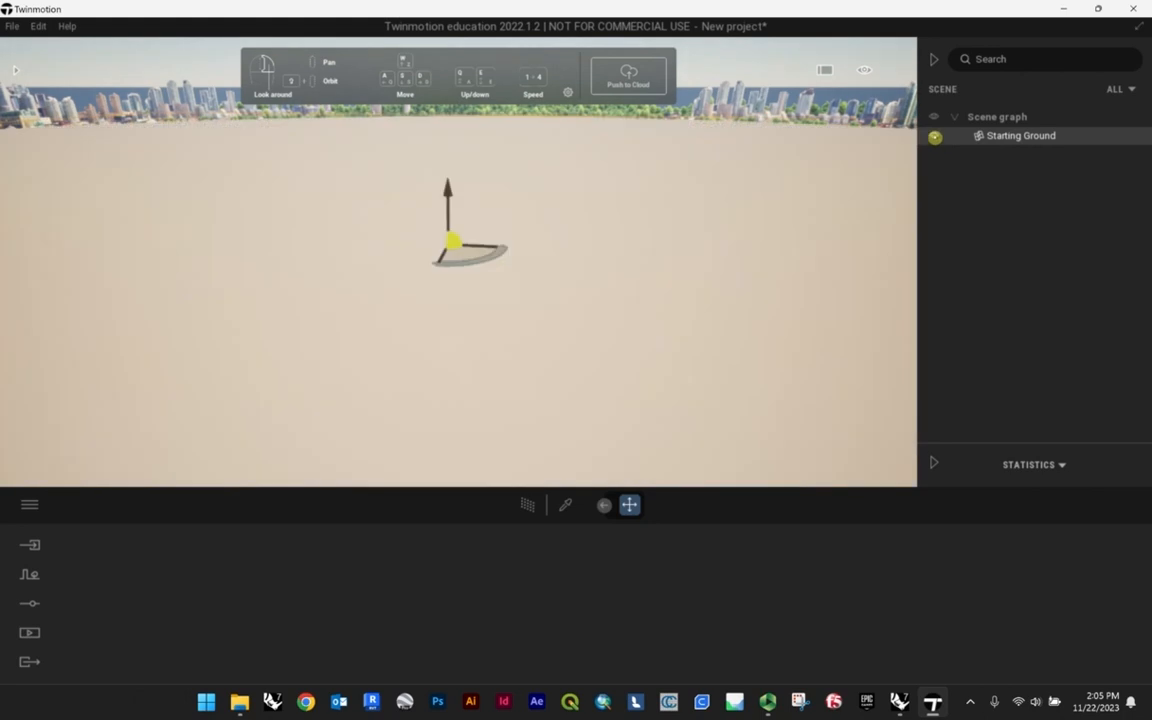
pyautogui.click(822, 105)
pyautogui.click(1009, 139)
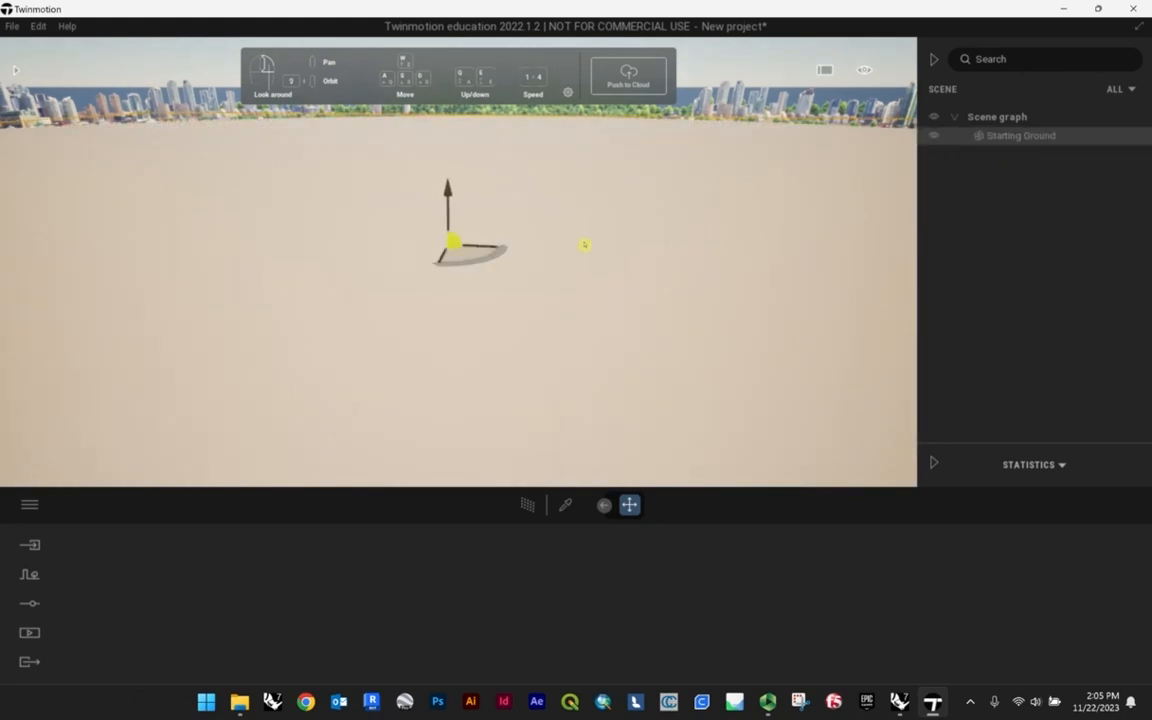
pyautogui.press('Delete')
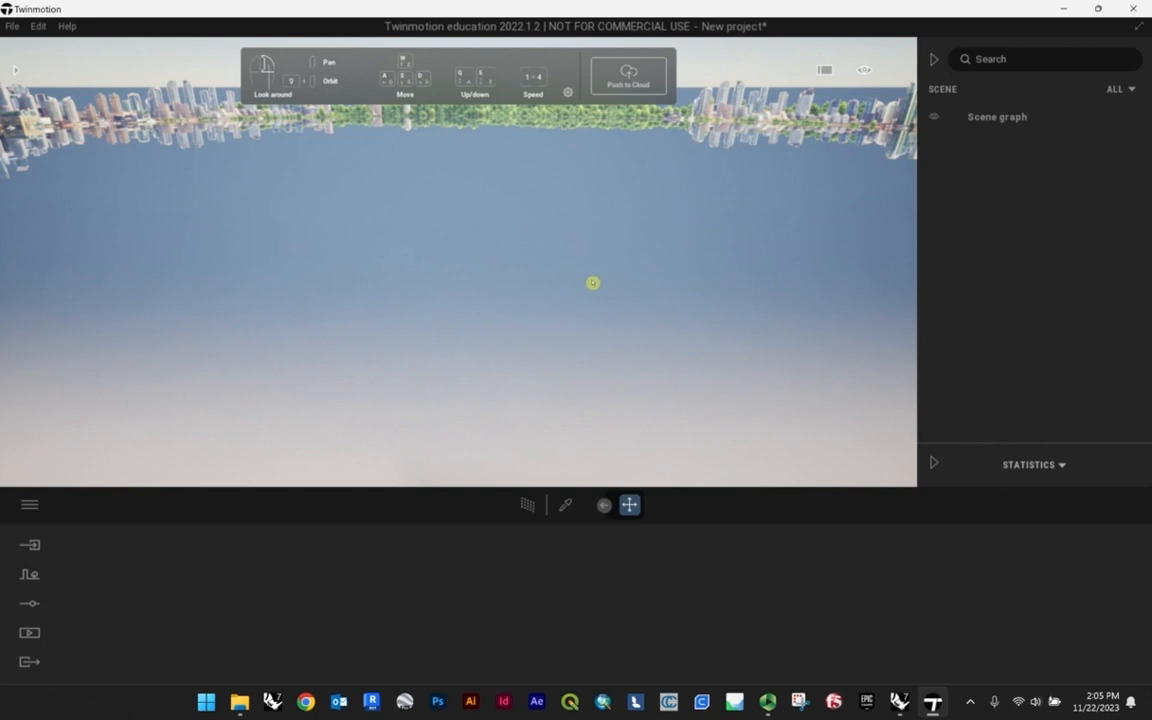
pyautogui.moveTo(593, 283); pyautogui.dragTo(397, 312)
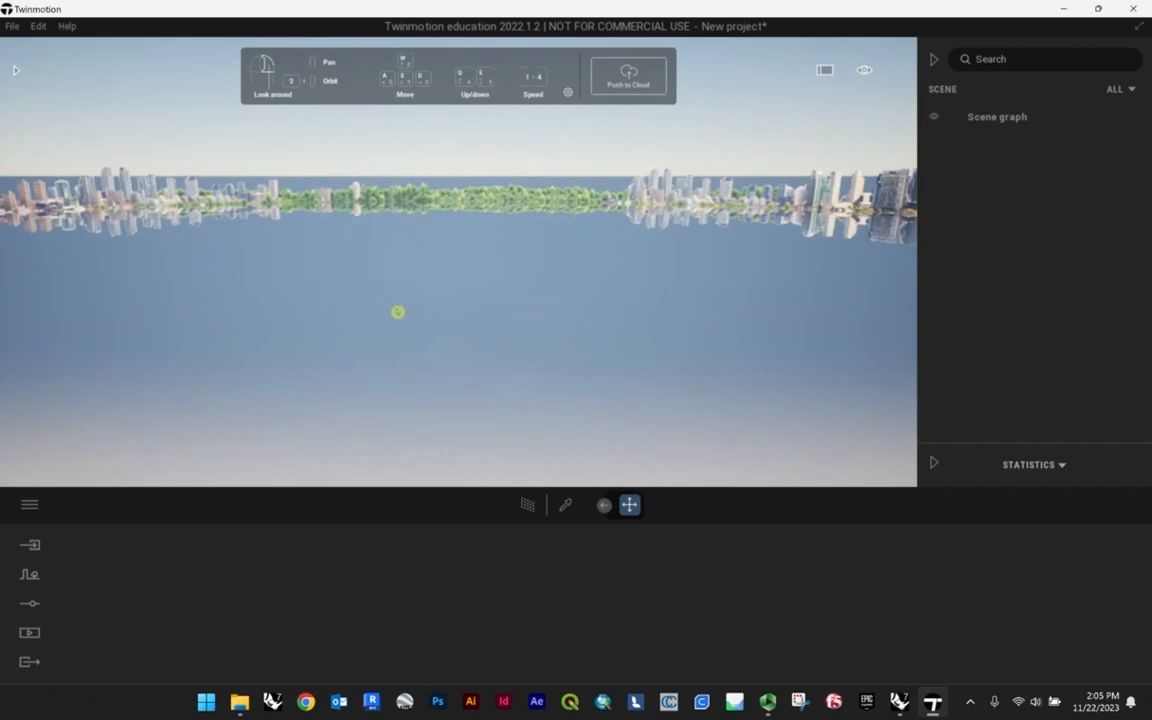
# - Import BASE-2.dae as geometry from the Desktop A6 folder, using the Other file formats filter to list it
pyautogui.click(33, 549)
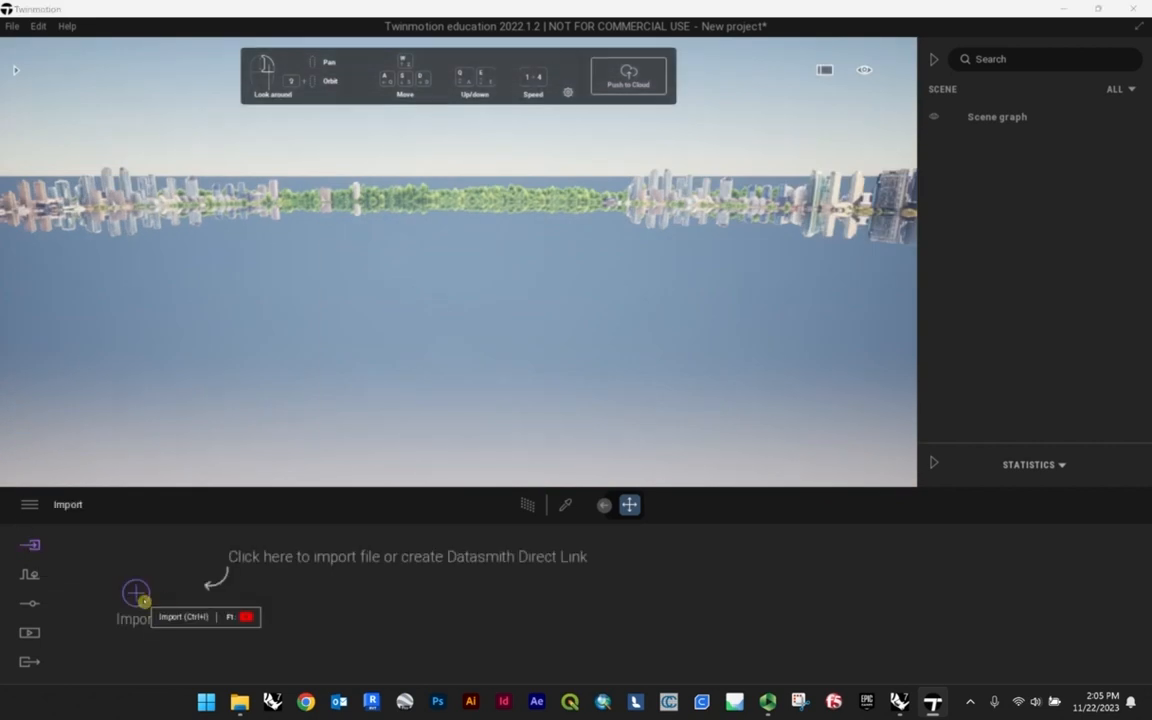
pyautogui.click(136, 593)
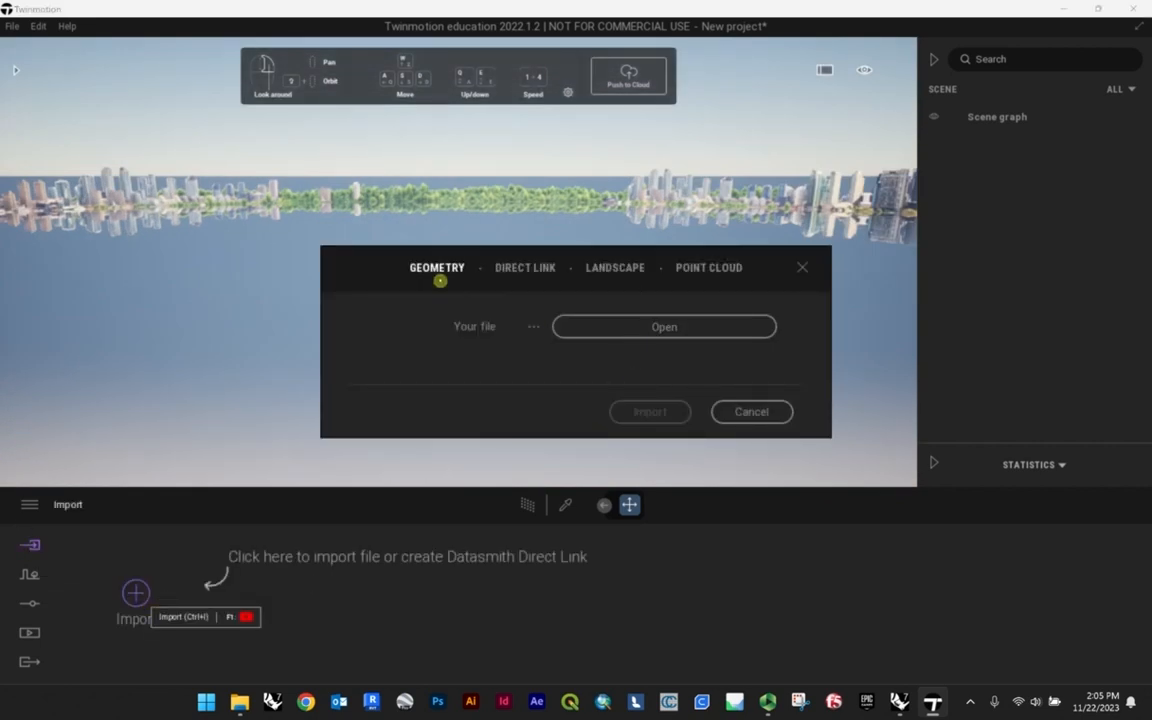
pyautogui.click(603, 329)
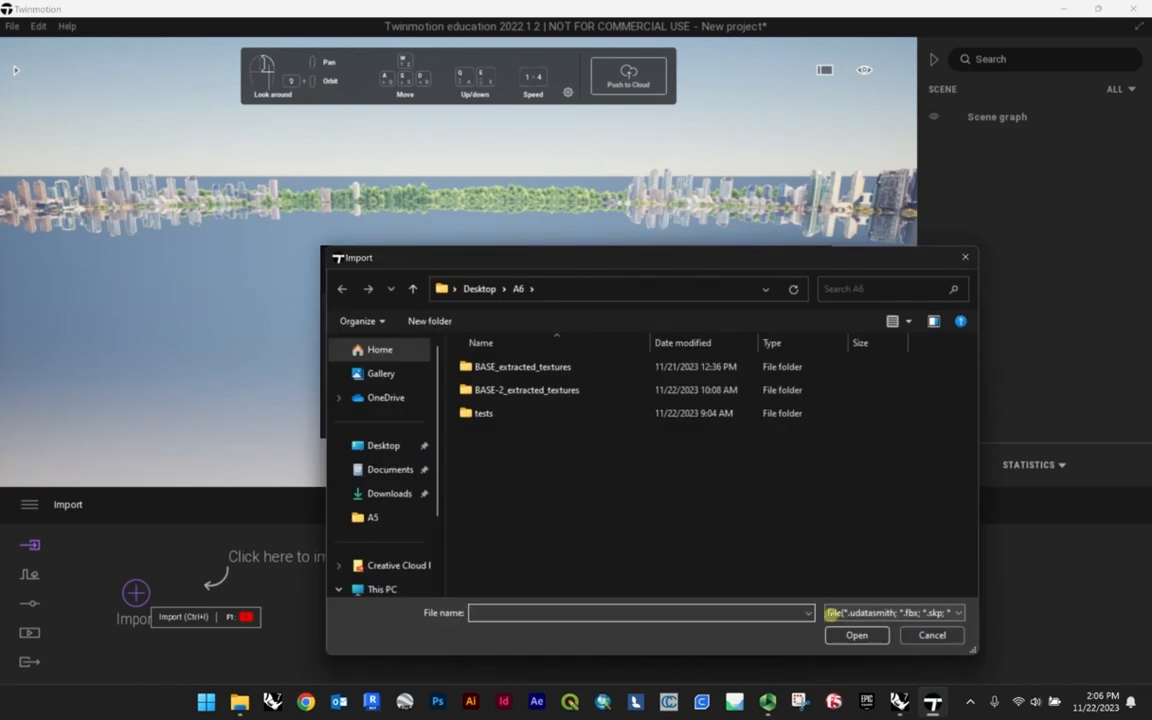
pyautogui.click(831, 612)
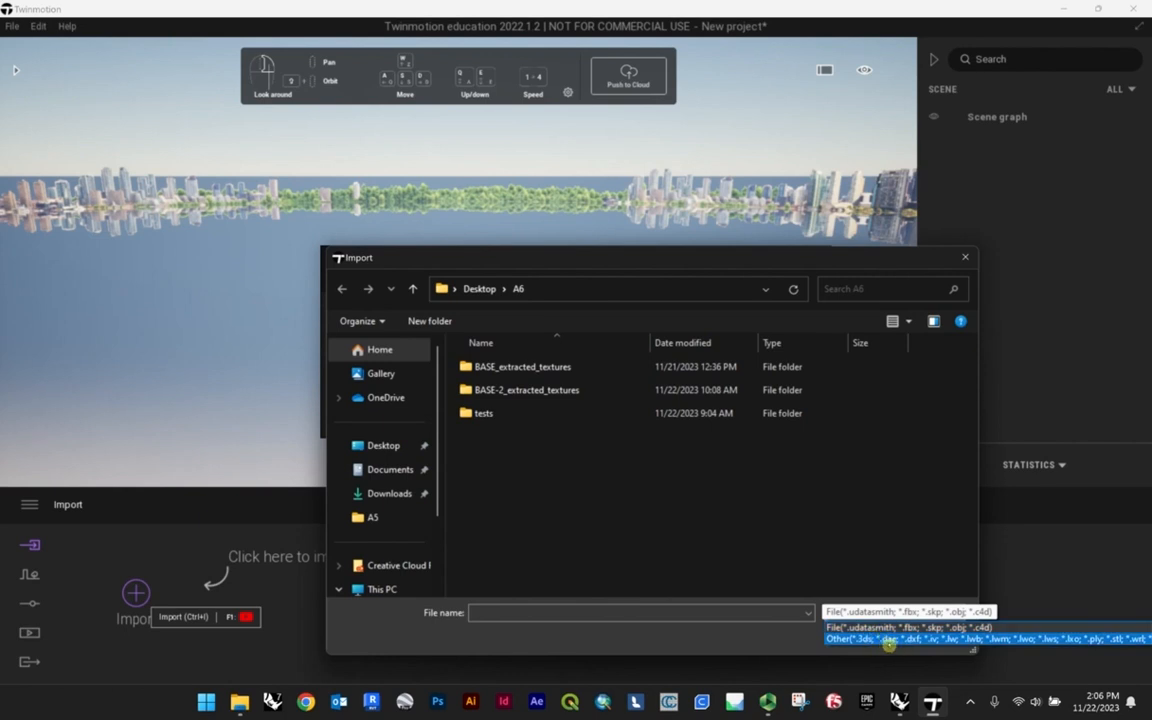
pyautogui.click(887, 639)
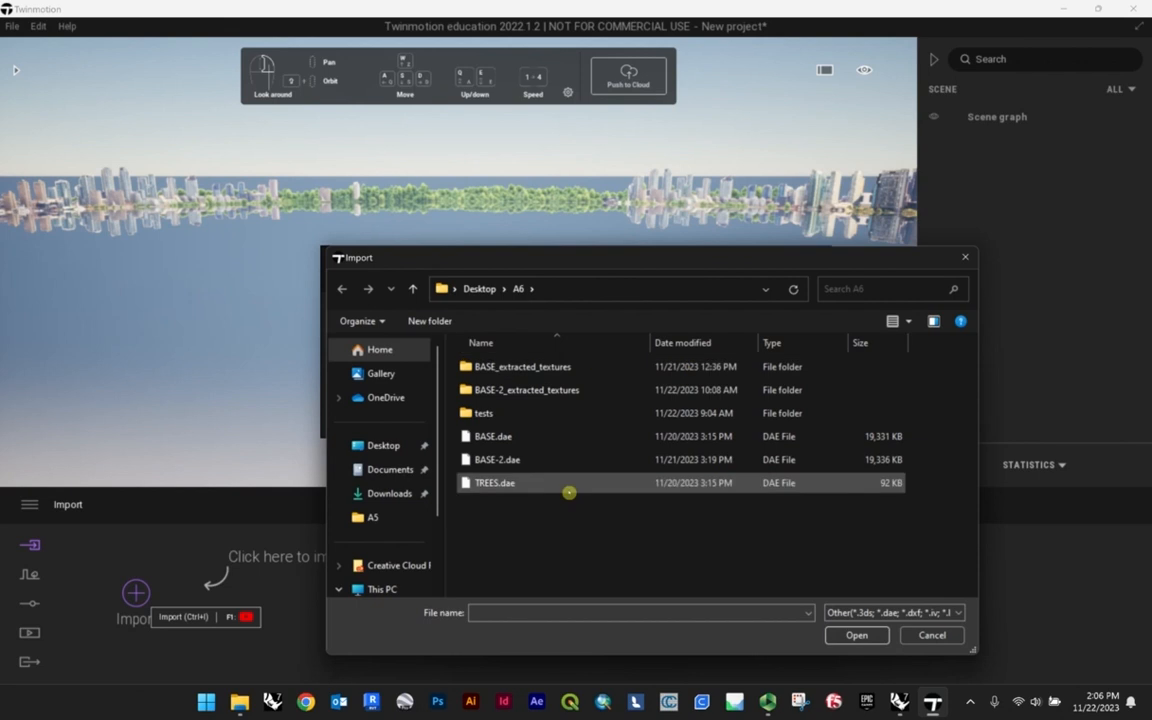
pyautogui.click(692, 463)
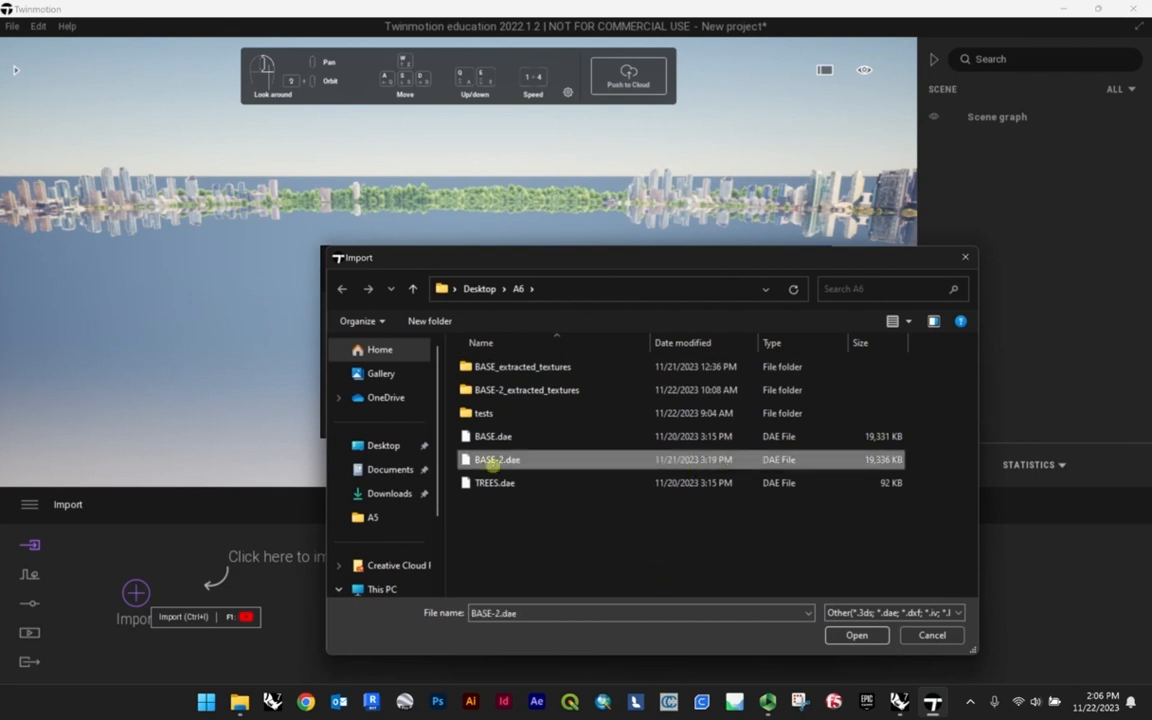
pyautogui.click(857, 636)
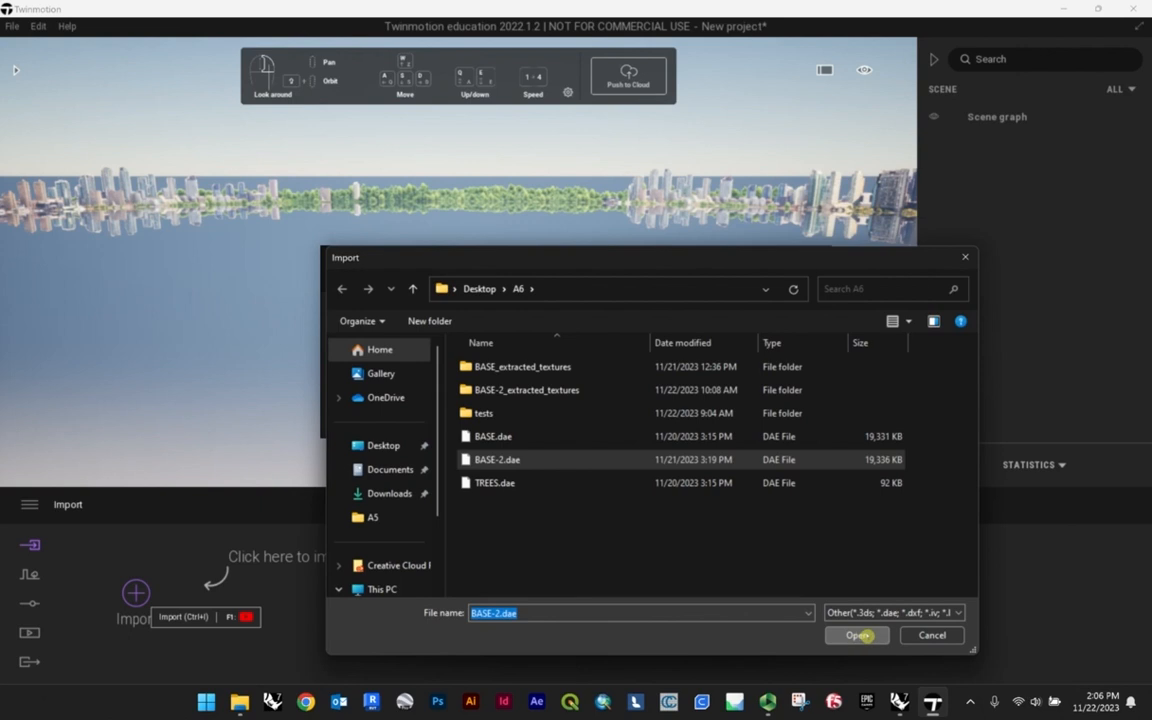
pyautogui.click(663, 594)
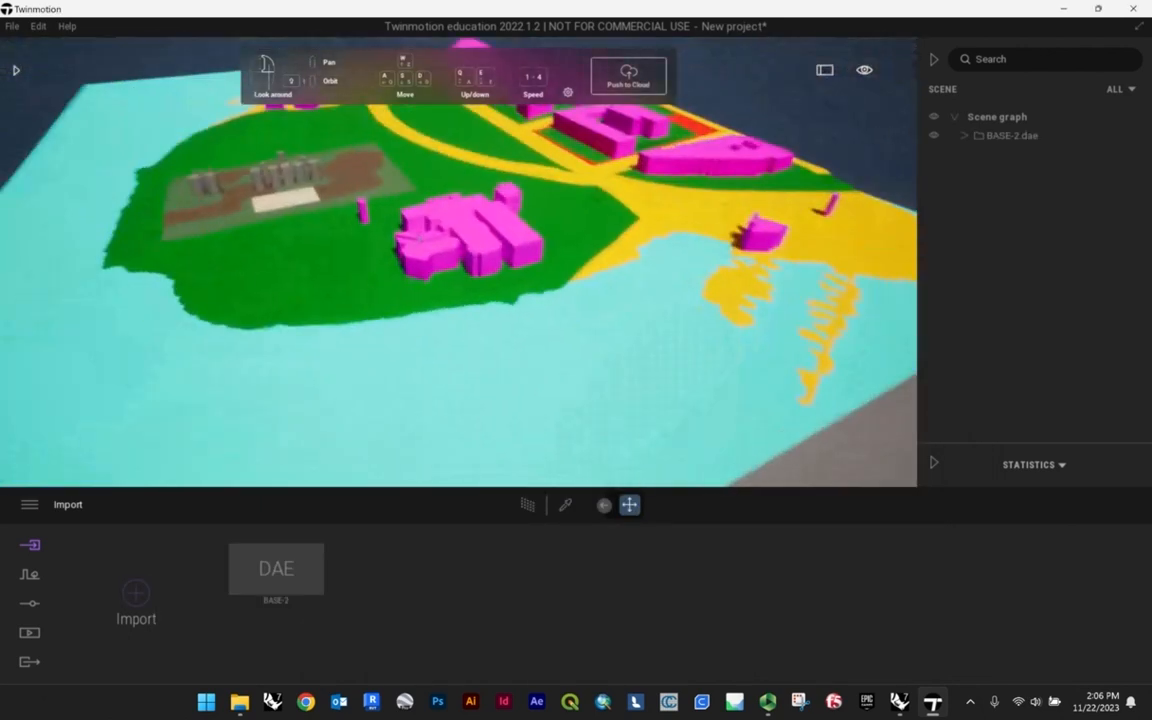
# - Select the pale green lawn surface in the design area, try raising it above the site and undo the move
pyautogui.scroll(5, 540, 298)
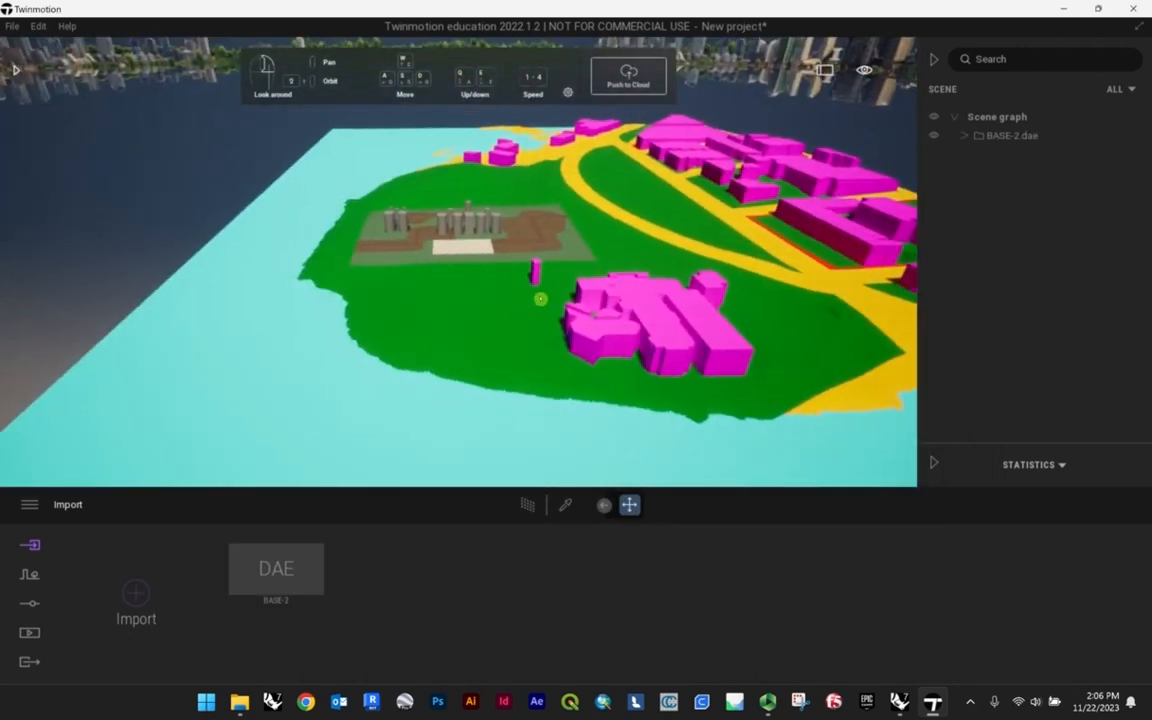
pyautogui.moveTo(512, 303)
pyautogui.mouseDown(button='right')
pyautogui.moveTo(590, 275)
pyautogui.moveTo(512, 324)
pyautogui.mouseUp(button='right')
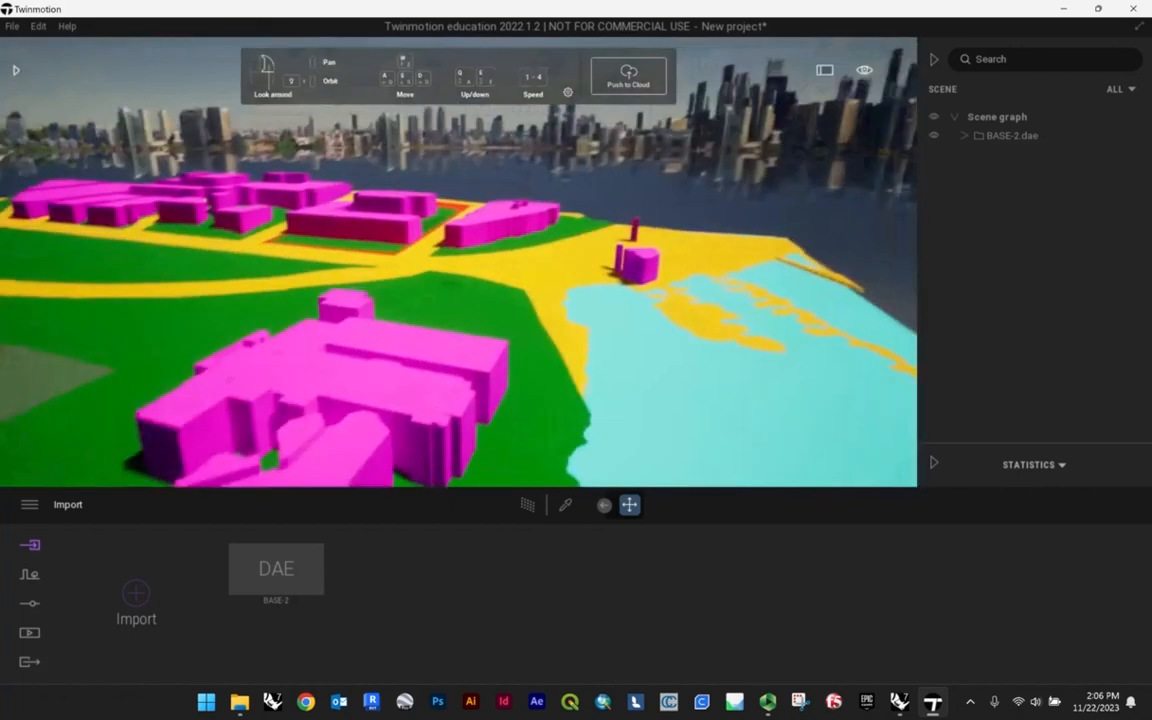
pyautogui.scroll(-5, 561, 291)
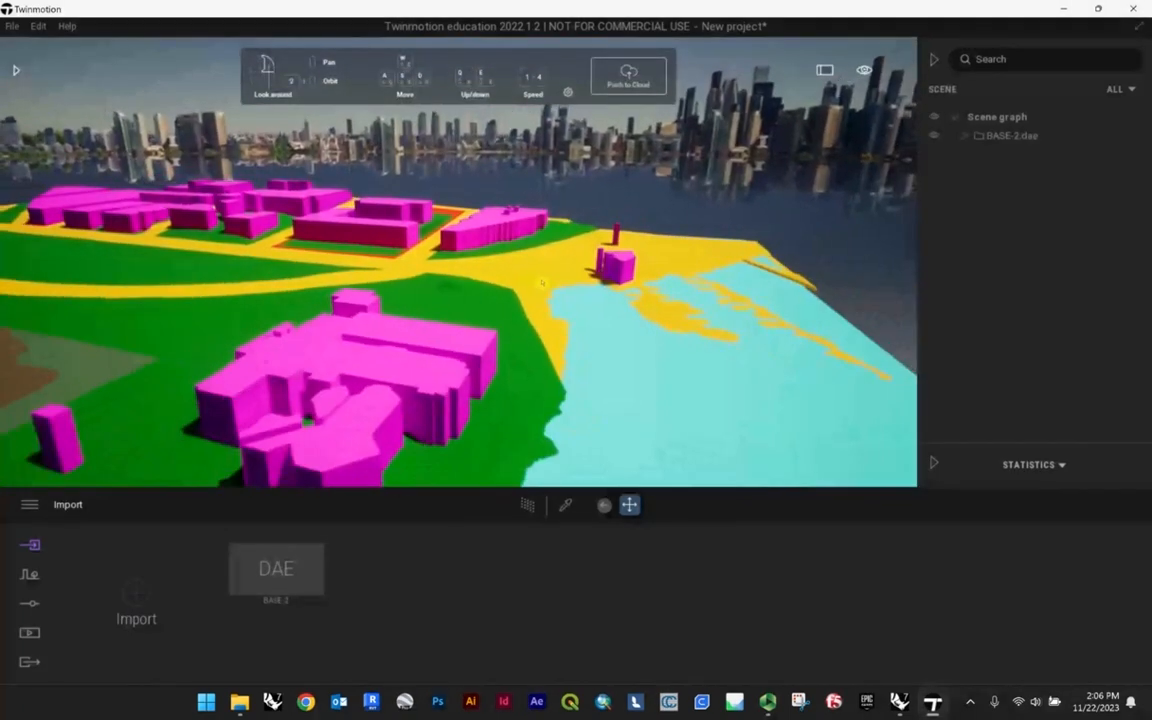
pyautogui.moveTo(561, 291); pyautogui.dragTo(533, 313, button='right')
pyautogui.click(425, 279)
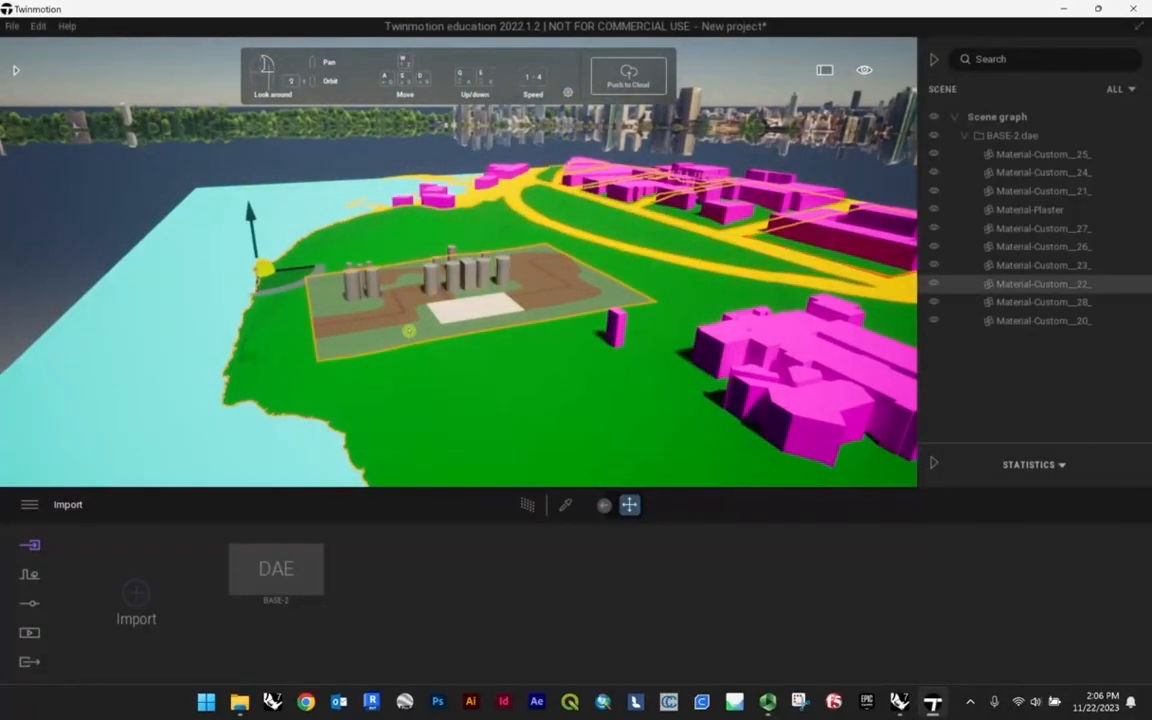
pyautogui.click(405, 320)
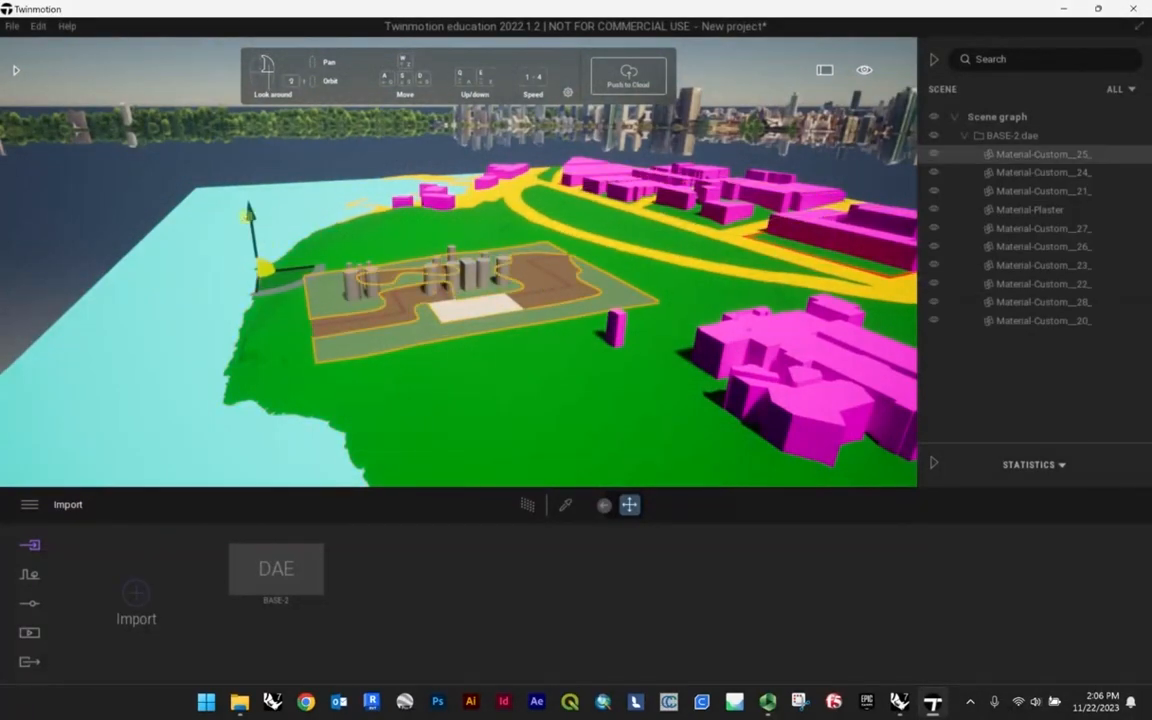
pyautogui.moveTo(247, 214); pyautogui.dragTo(240, 140)
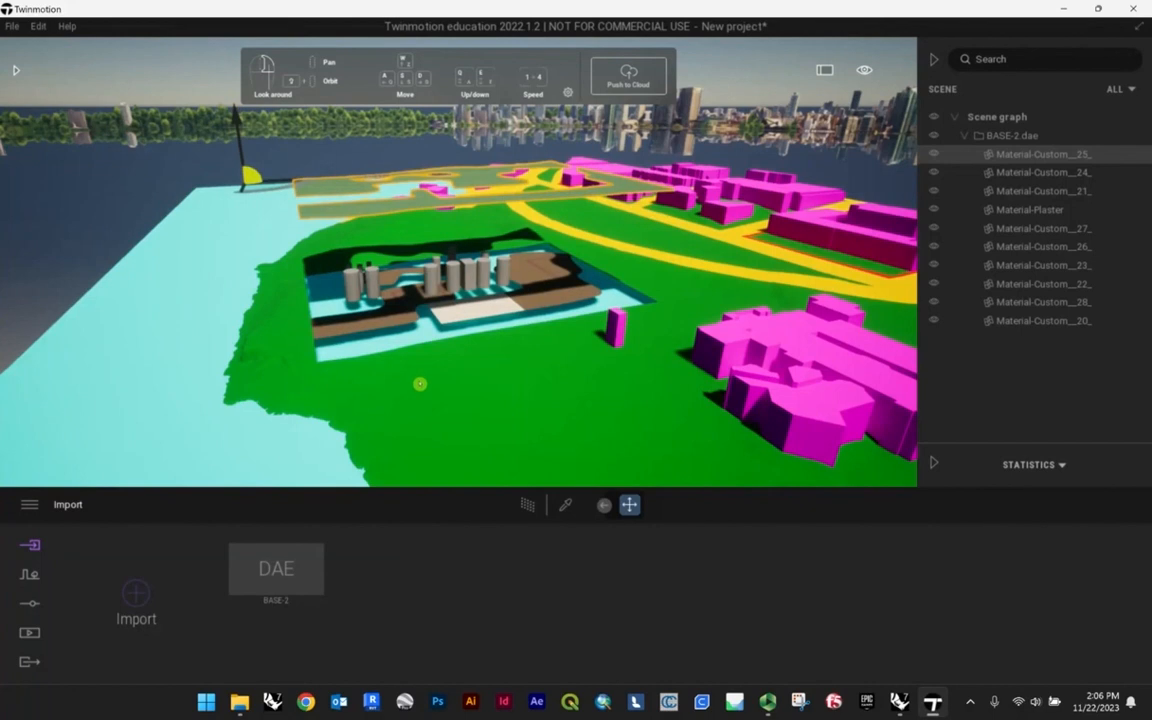
pyautogui.hotkey('ctrl', 'z')
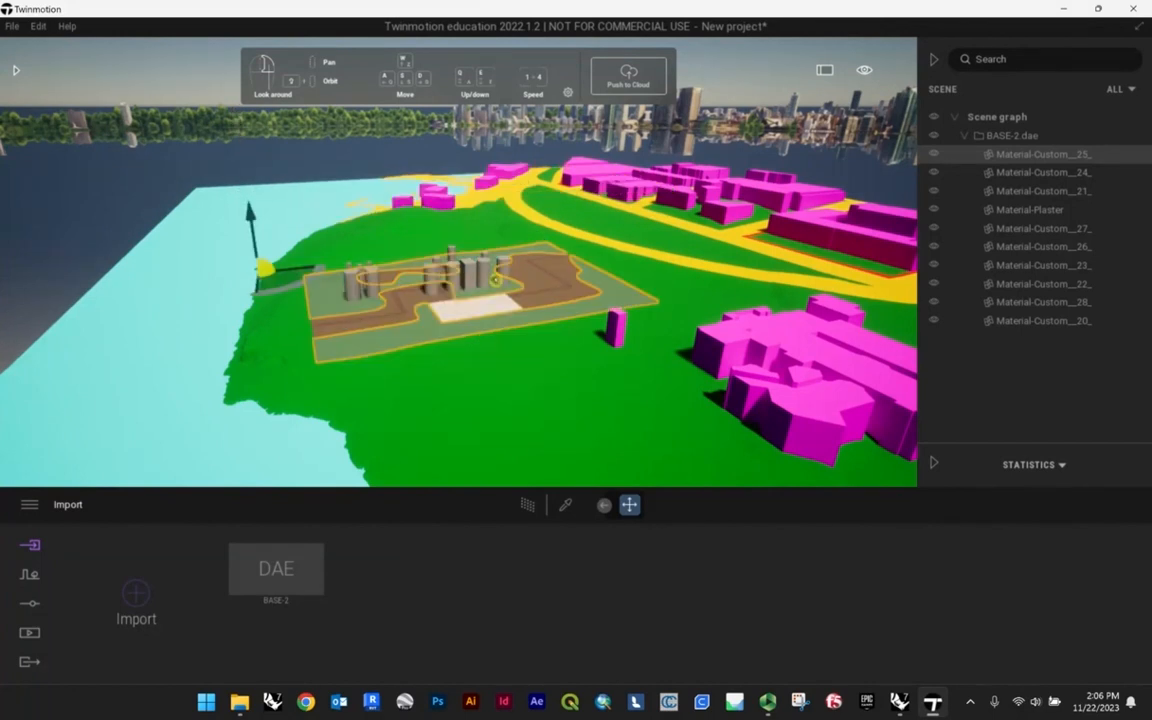
# - Select the grey silos and the white ground patch in turn, try deleting the silos and undo the deletion
pyautogui.click(476, 281)
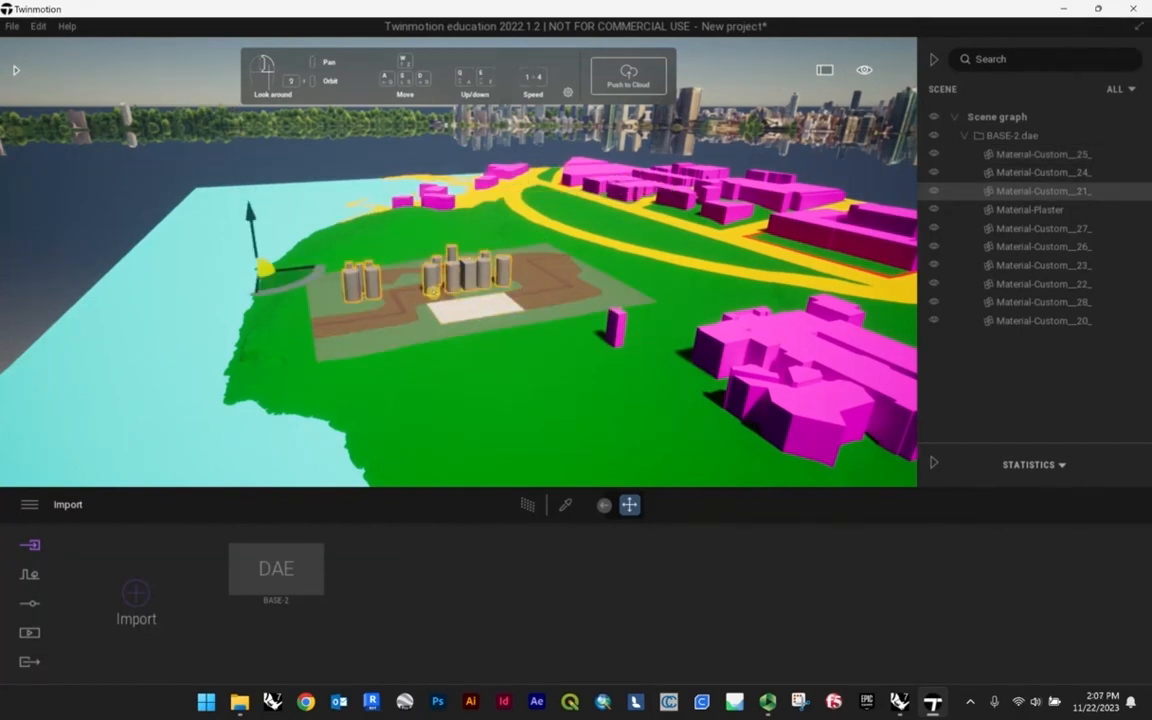
pyautogui.click(470, 316)
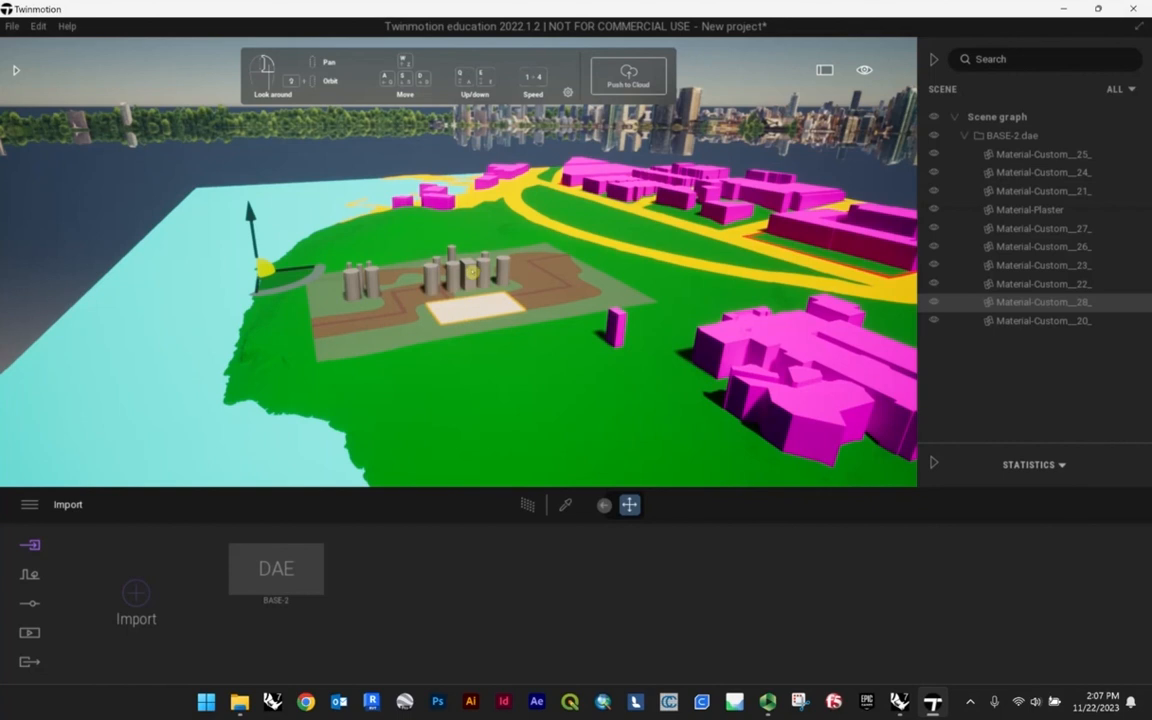
pyautogui.click(472, 271)
pyautogui.press('Delete')
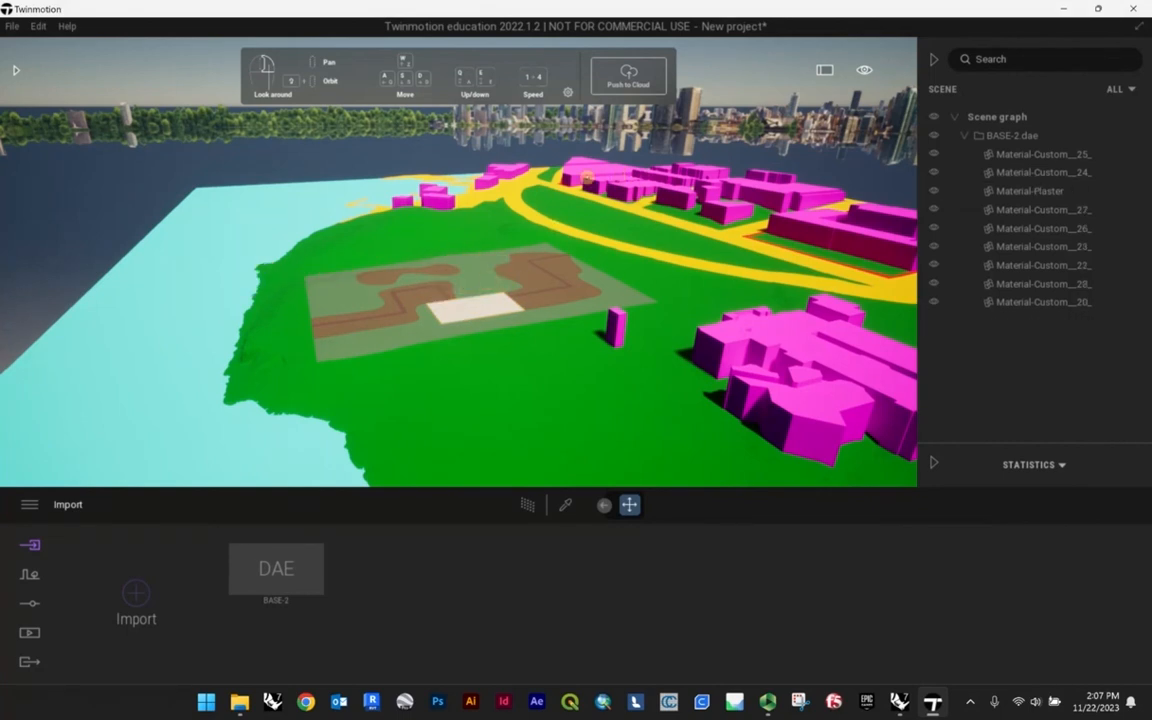
pyautogui.hotkey('ctrl', 'z')
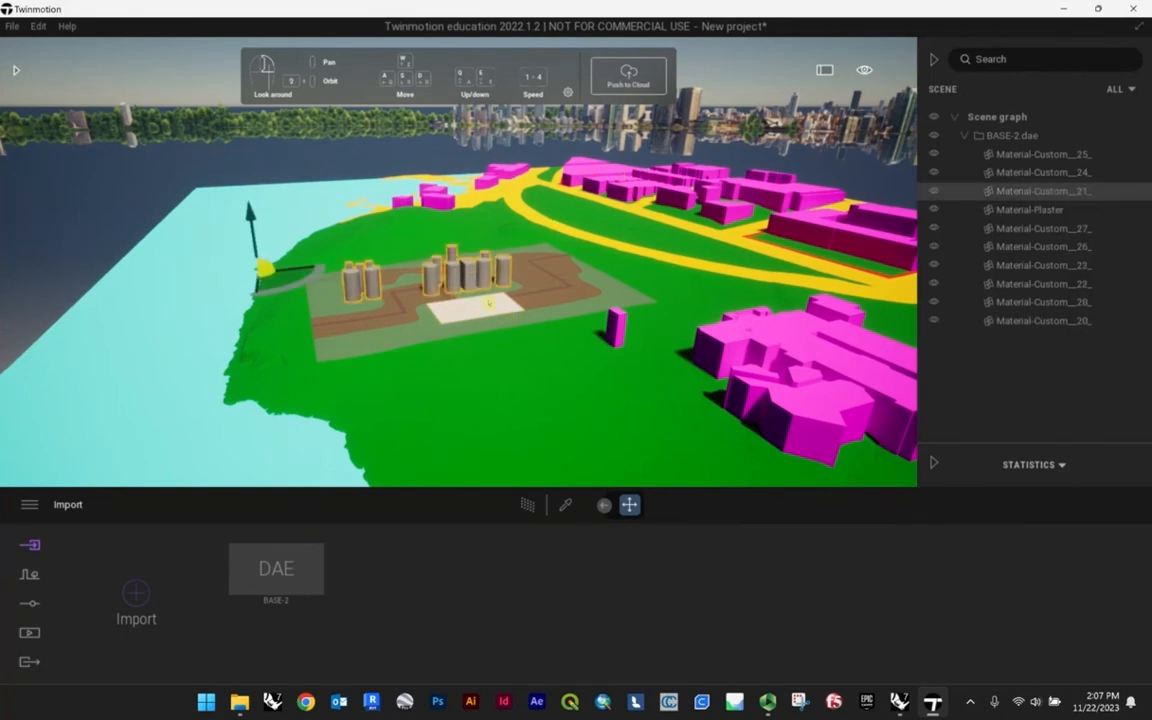
# - Select the light blue water plane, Material-Plaster, try moving it vertically and undo the move
pyautogui.moveTo(489, 302); pyautogui.dragTo(270, 302, button='right')
pyautogui.scroll(2, 489, 302)
pyautogui.click(455, 250)
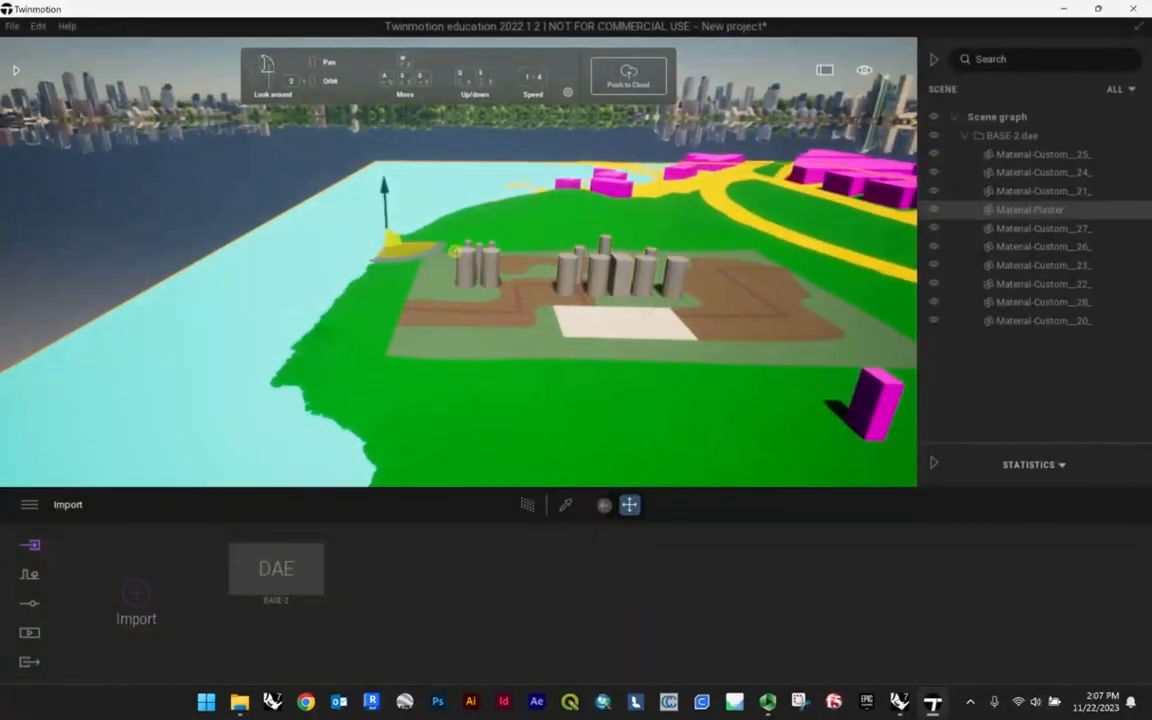
pyautogui.moveTo(490, 281)
pyautogui.mouseDown(button='right')
pyautogui.moveTo(564, 302)
pyautogui.moveTo(480, 298)
pyautogui.mouseUp(button='right')
pyautogui.moveTo(617, 288); pyautogui.dragTo(810, 306, button='right')
pyautogui.scroll(3, 673, 295)
pyautogui.moveTo(459, 316); pyautogui.dragTo(488, 351, button='right')
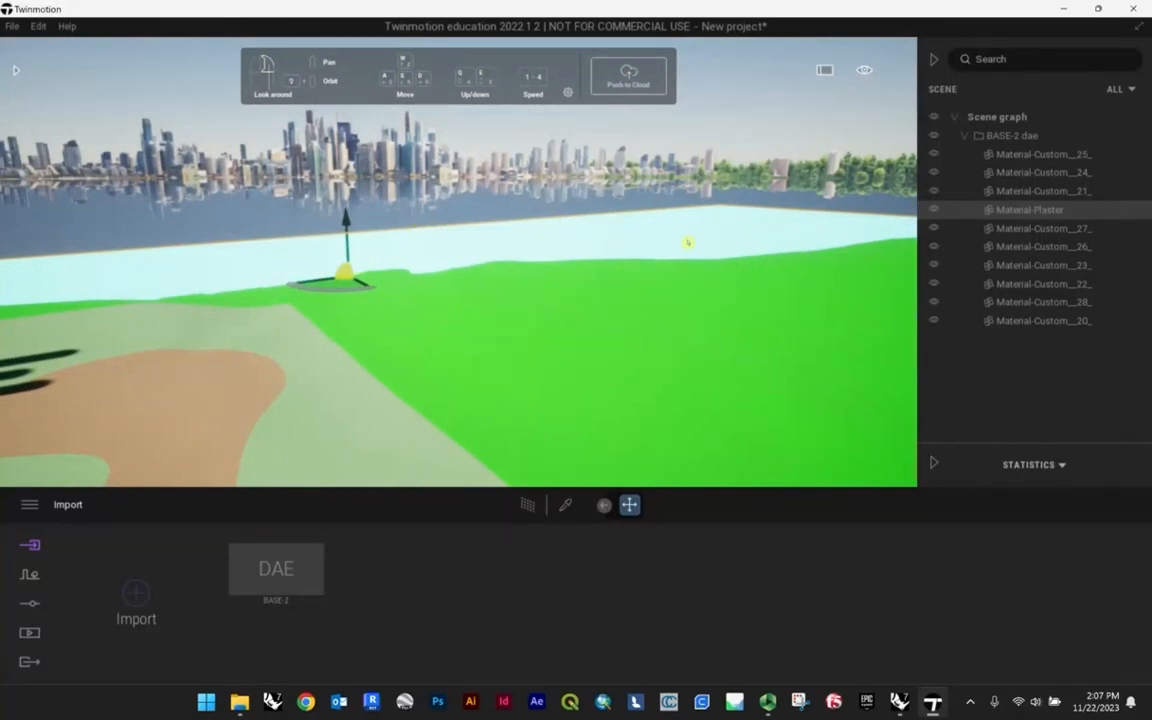
pyautogui.press('s')
pyautogui.moveTo(463, 392); pyautogui.dragTo(303, 211, button='right')
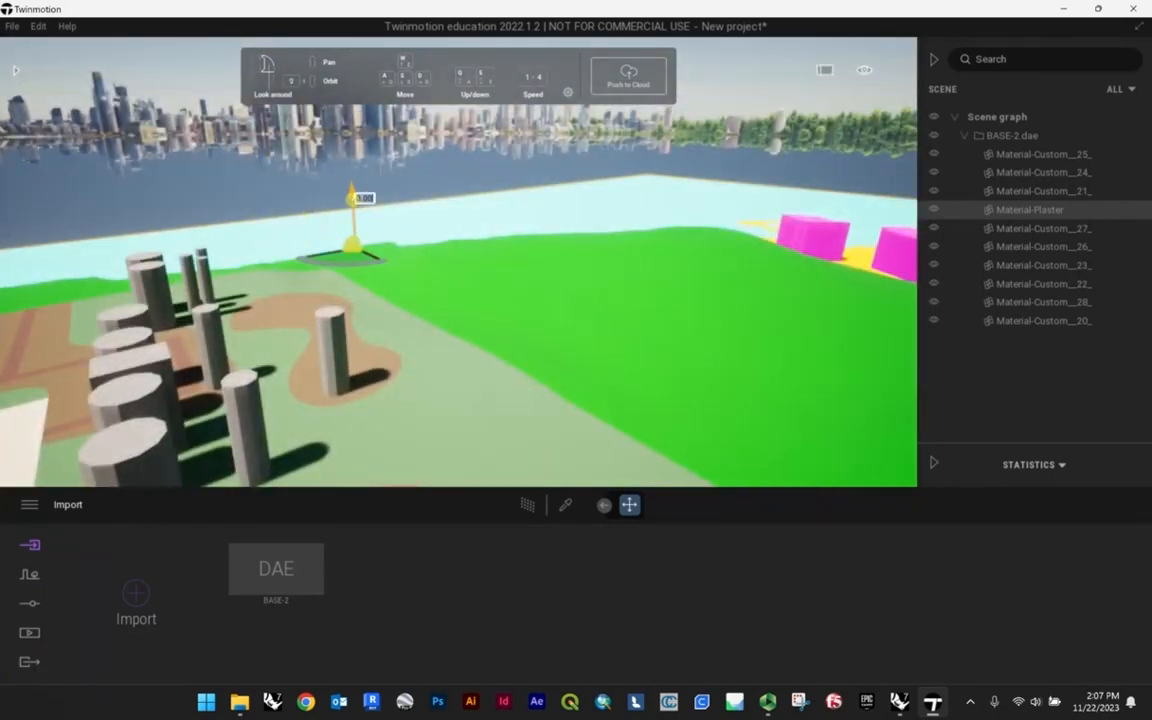
pyautogui.moveTo(322, 261); pyautogui.dragTo(399, 234)
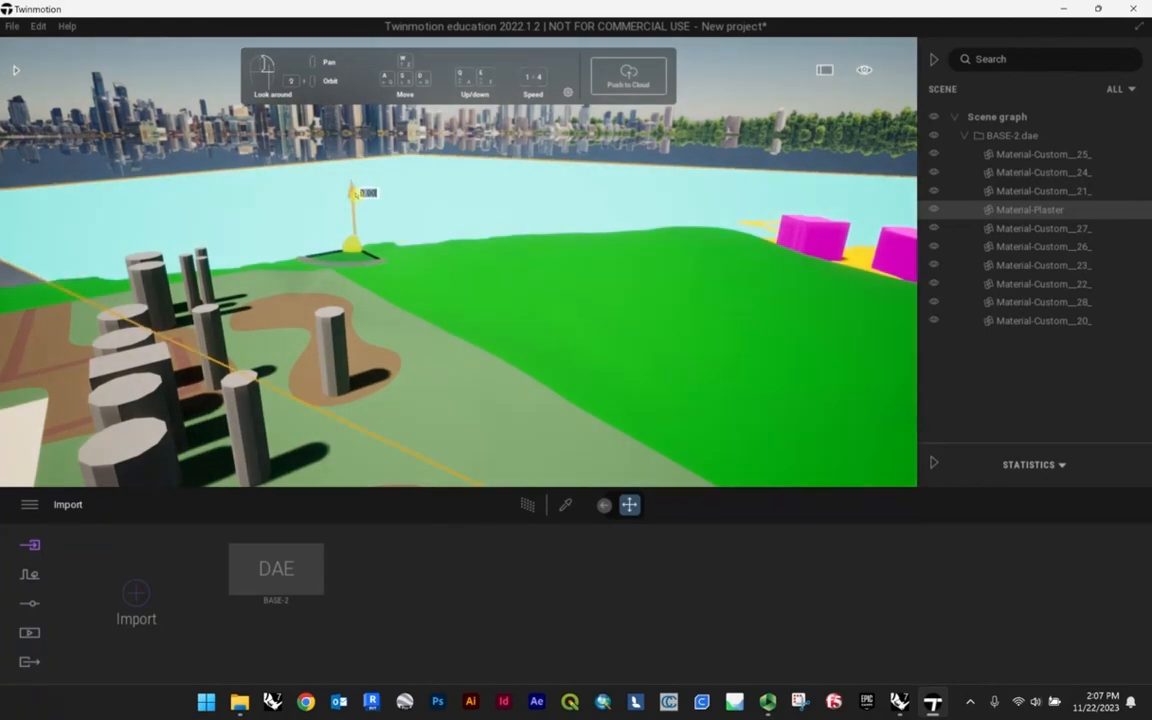
pyautogui.moveTo(352, 192); pyautogui.dragTo(394, 239)
pyautogui.hotkey('ctrl', 'z')
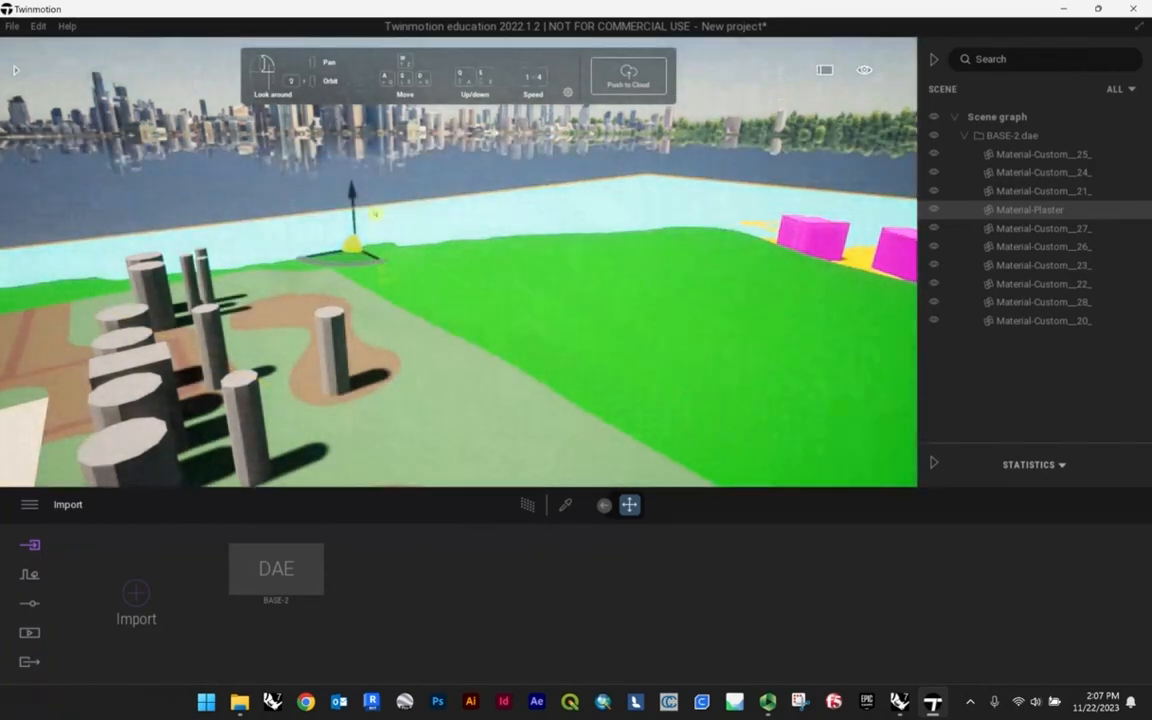
# - Try rotating the water plane so that it tilts upward, and undo the rotation
pyautogui.click(374, 215)
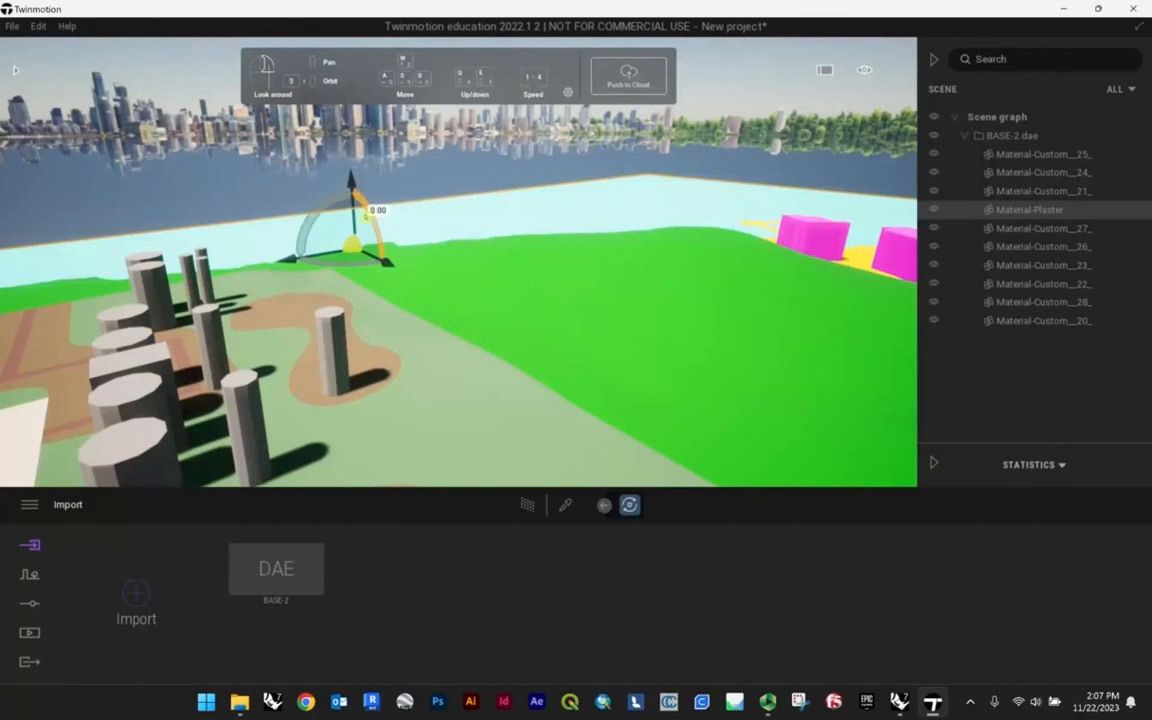
pyautogui.moveTo(366, 216); pyautogui.dragTo(402, 282)
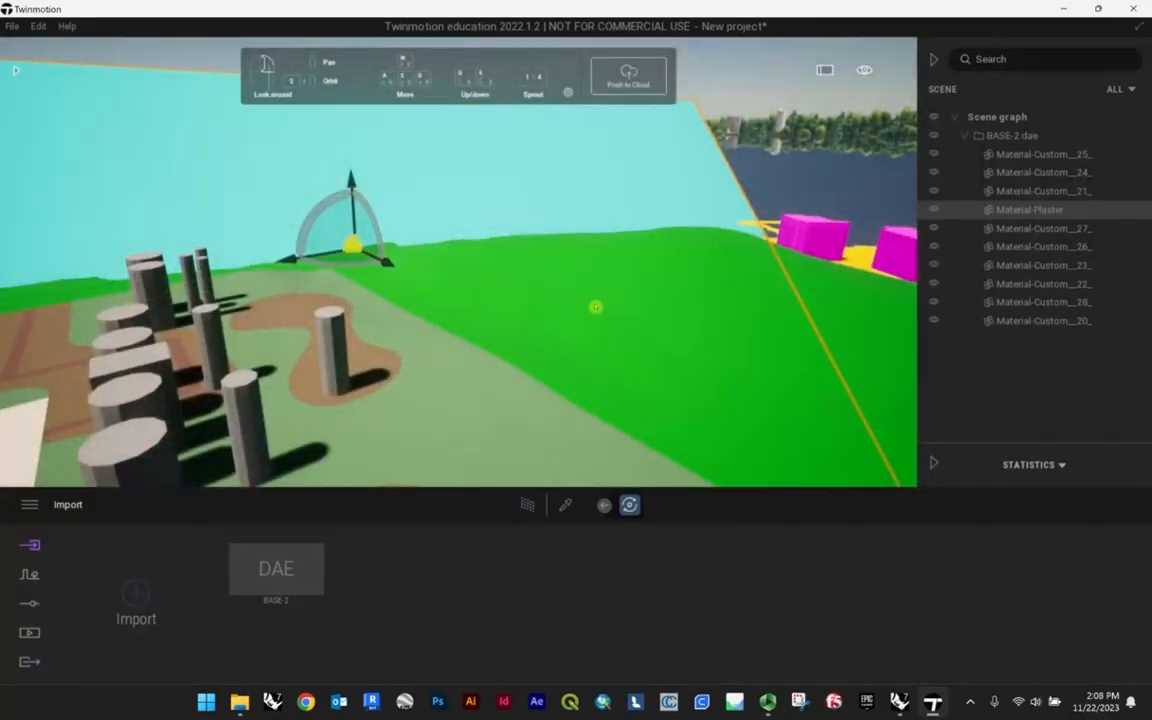
pyautogui.hotkey('ctrl', 'z')
# - Scale the water plane up uniformly so that it stretches out to the horizon around the site
pyautogui.press('Tab')
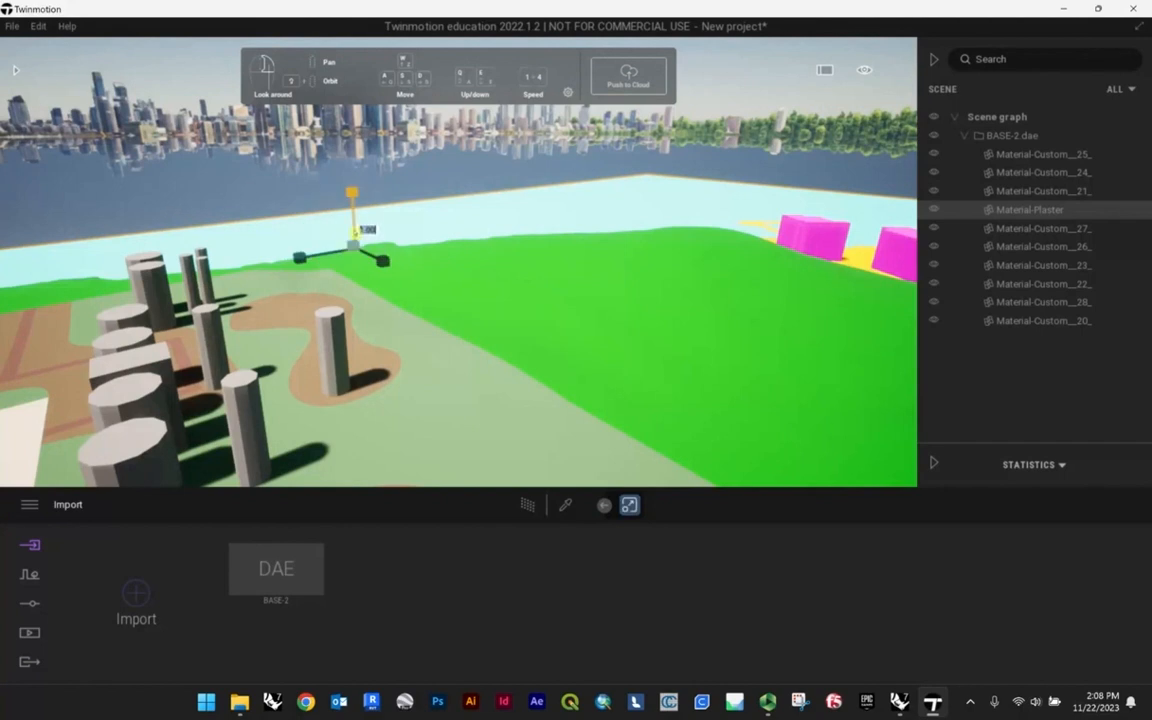
pyautogui.moveTo(352, 243); pyautogui.dragTo(362, 84)
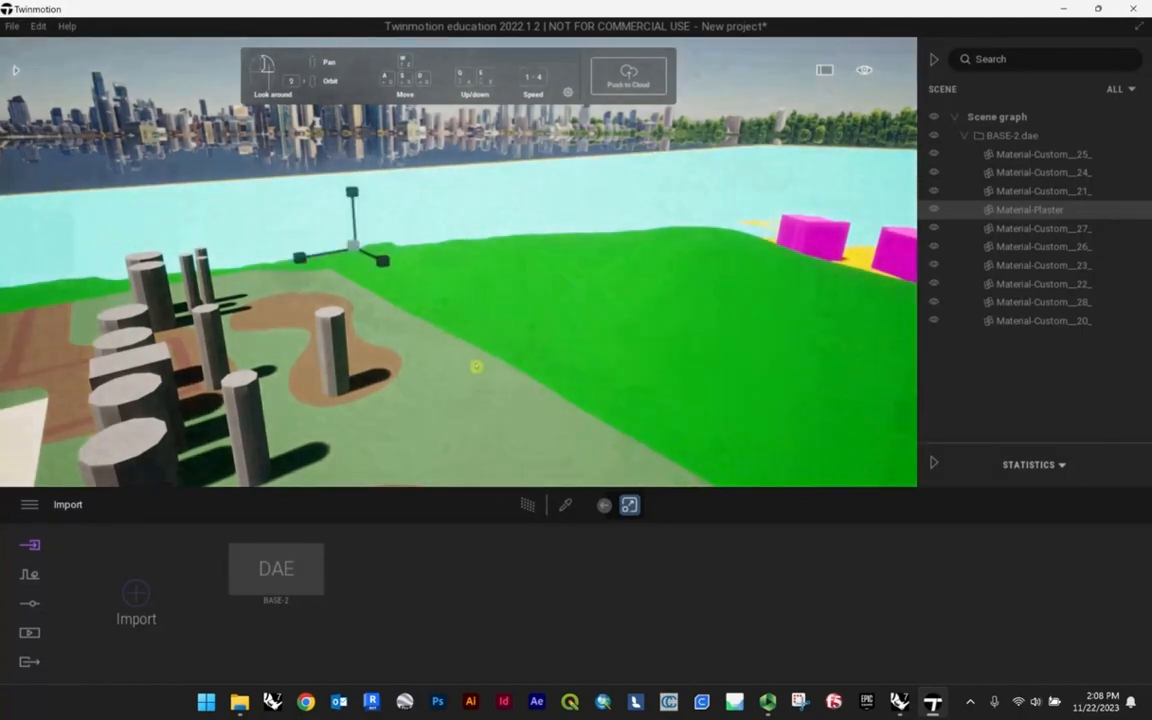
pyautogui.scroll(-5, 476, 367)
pyautogui.moveTo(476, 367); pyautogui.dragTo(542, 205, button='right')
pyautogui.scroll(-4, 508, 336)
pyautogui.moveTo(352, 320); pyautogui.dragTo(357, 46)
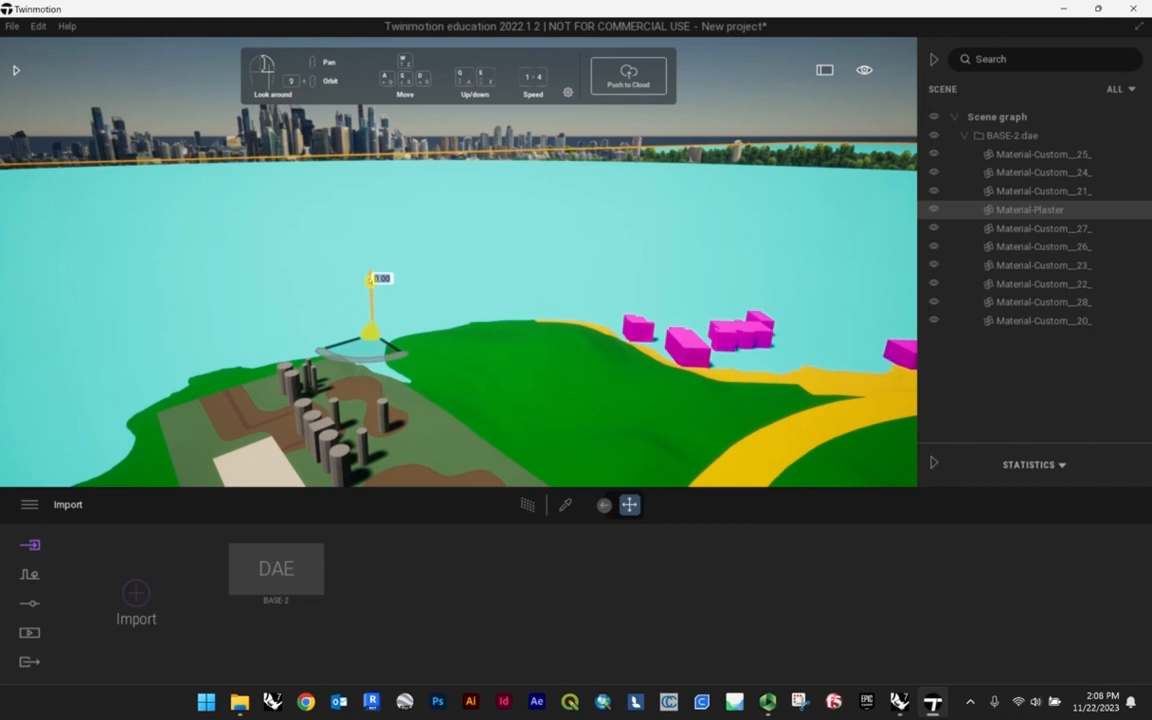
# - Lower the enlarged water plane vertically to uncover the shoreline and the yellow docks
pyautogui.moveTo(370, 280)
pyautogui.mouseDown()
pyautogui.moveTo(373, 261)
pyautogui.moveTo(372, 285)
pyautogui.mouseUp()
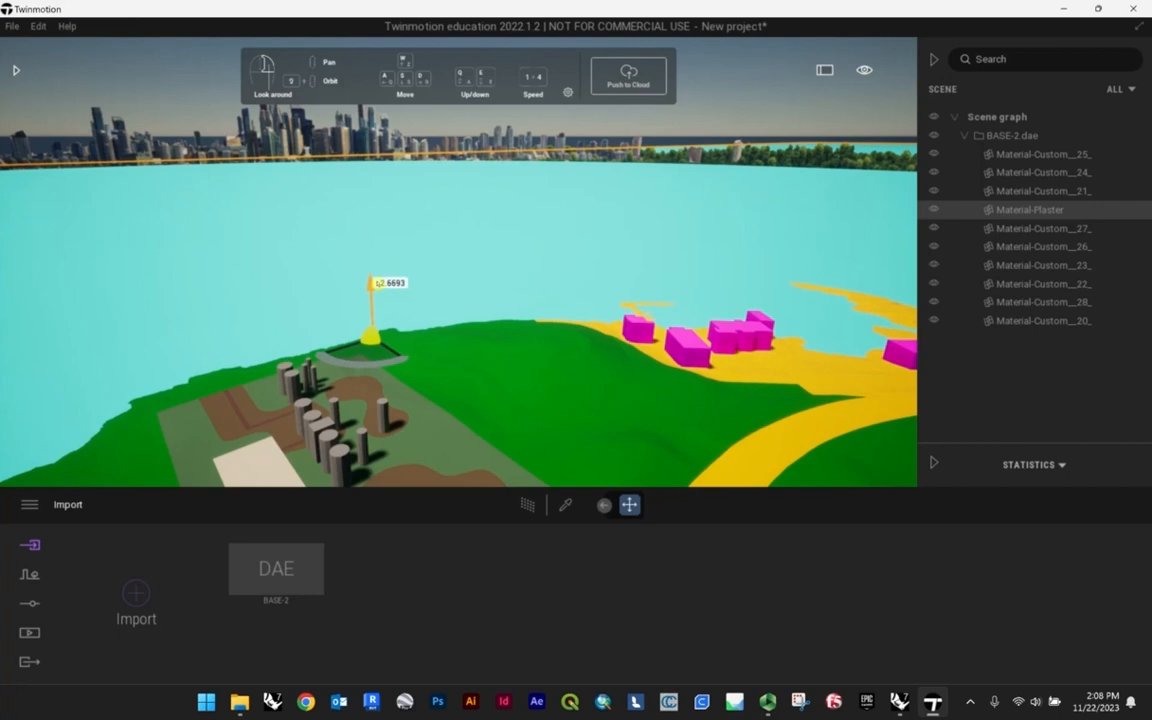
pyautogui.scroll(-3, 476, 290)
pyautogui.moveTo(450, 298); pyautogui.dragTo(476, 284, button='right')
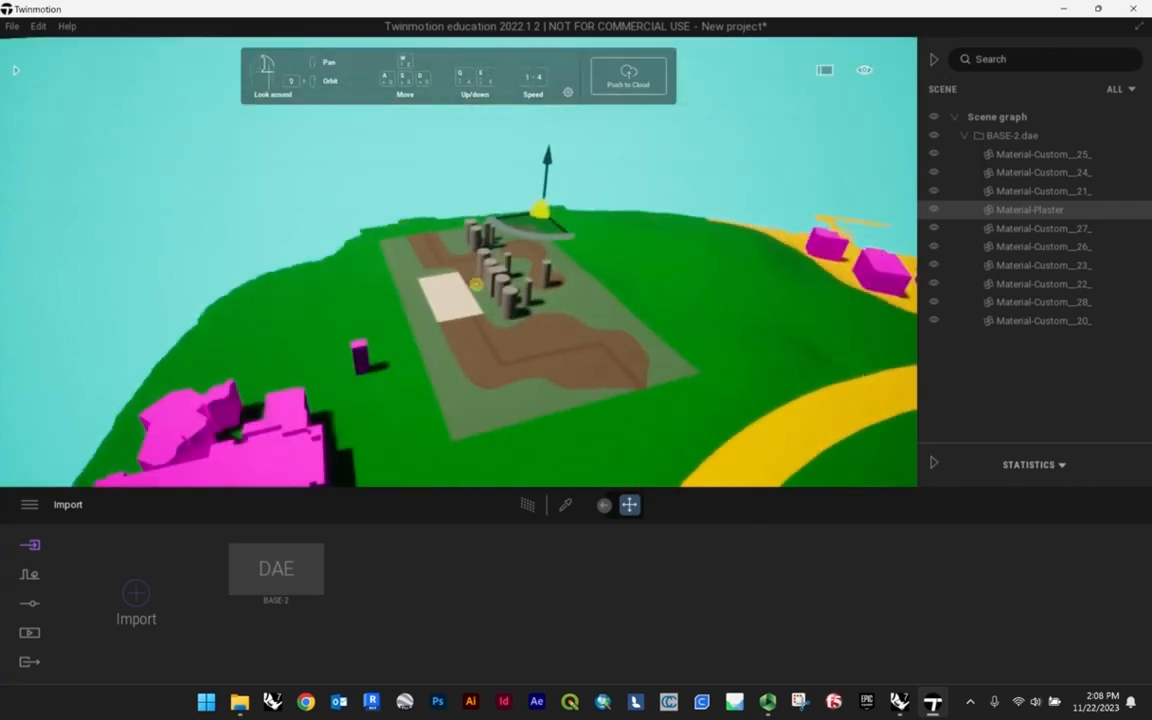
# - Create a first image in Media from a view across the green terrain toward the water and city skyline
pyautogui.scroll(4, 471, 257)
pyautogui.moveTo(409, 252); pyautogui.dragTo(575, 200, button='right')
pyautogui.moveTo(500, 322); pyautogui.dragTo(419, 329, button='right')
pyautogui.scroll(5, 471, 350)
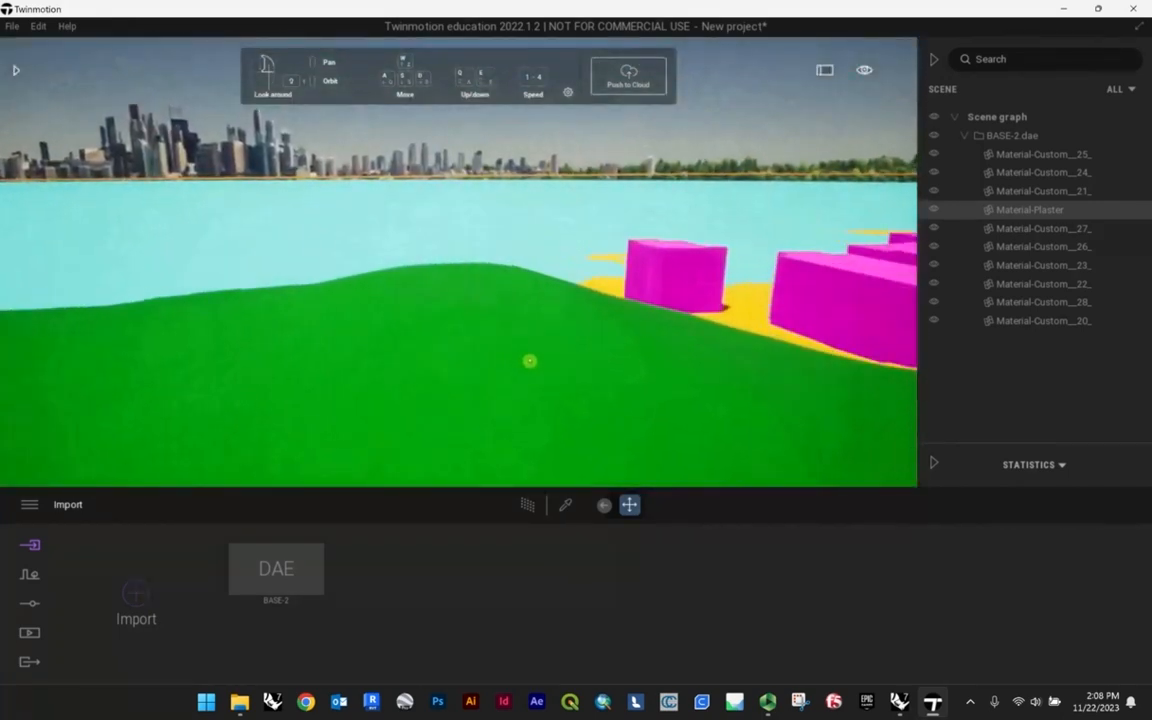
pyautogui.scroll(-4, 458, 262)
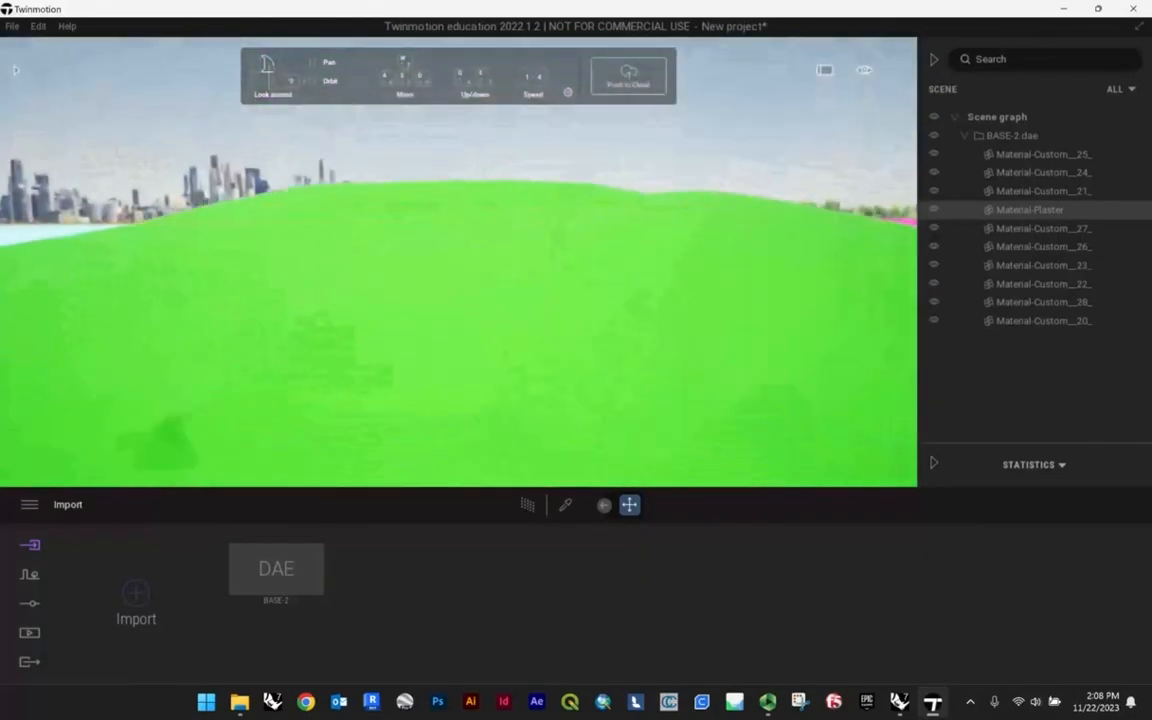
pyautogui.moveTo(458, 262); pyautogui.dragTo(416, 187, button='right')
pyautogui.moveTo(657, 250); pyautogui.dragTo(551, 315, button='right')
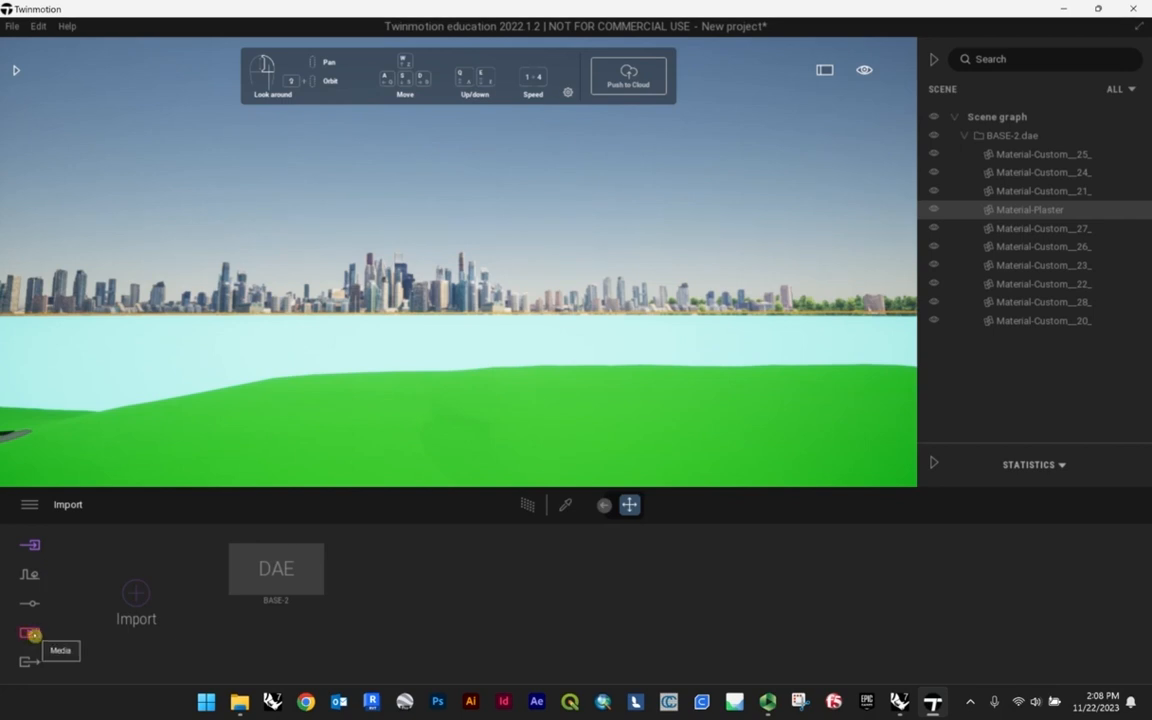
pyautogui.click(34, 635)
pyautogui.click(208, 592)
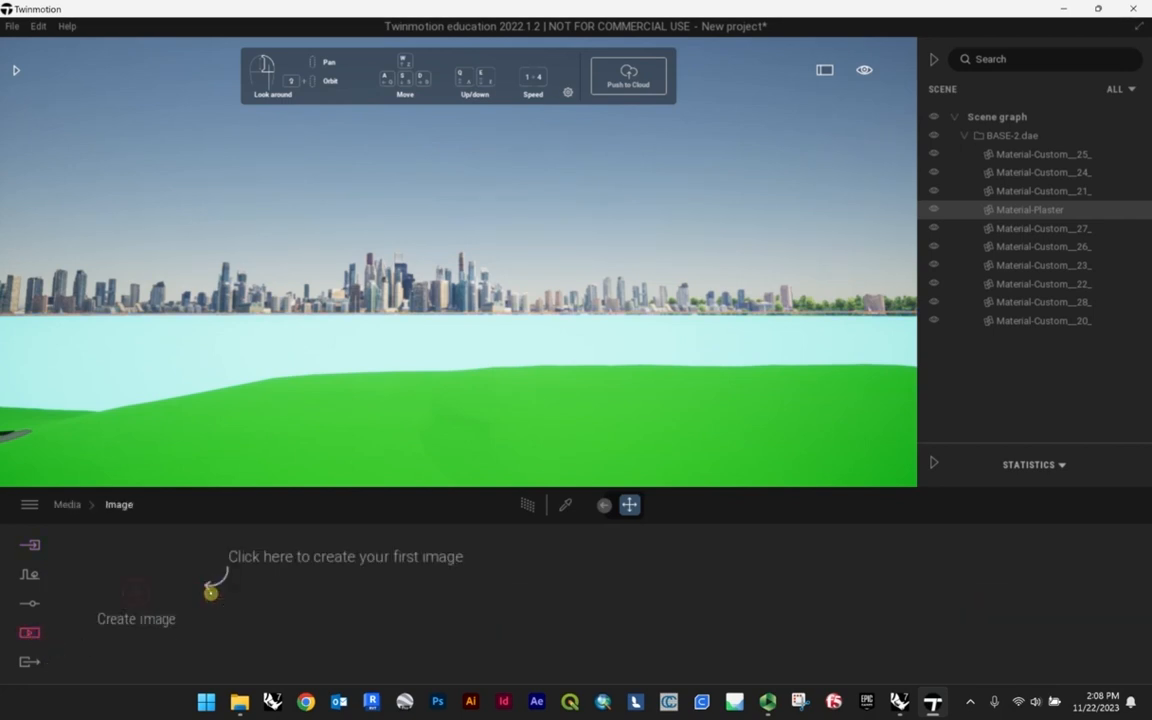
pyautogui.click(145, 585)
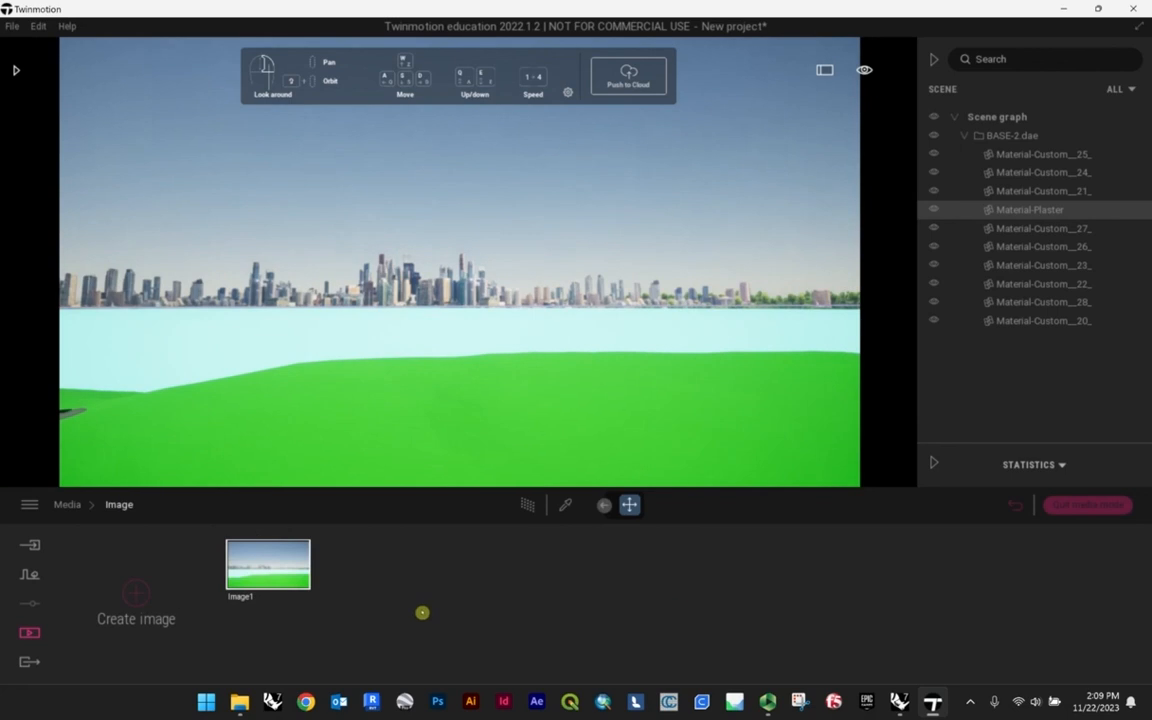
# - Try the None and Waterfront backgrounds in Image1's location settings, and set the background picture back to City
pyautogui.click(298, 598)
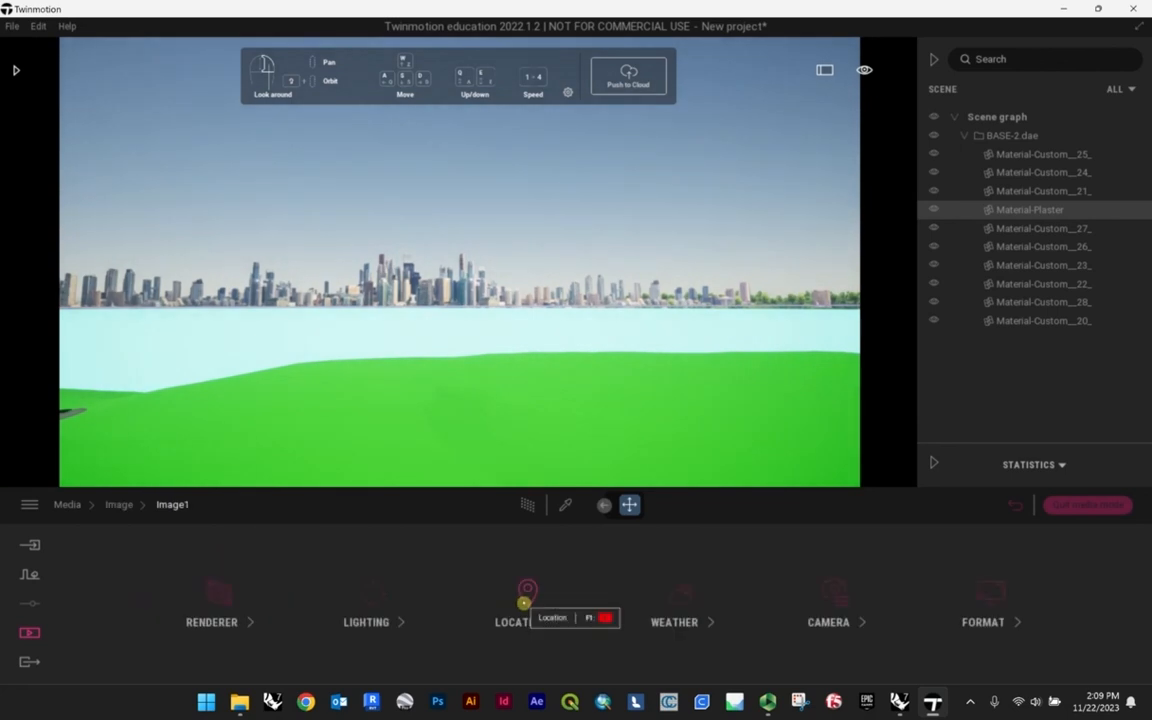
pyautogui.click(525, 603)
pyautogui.click(1094, 622)
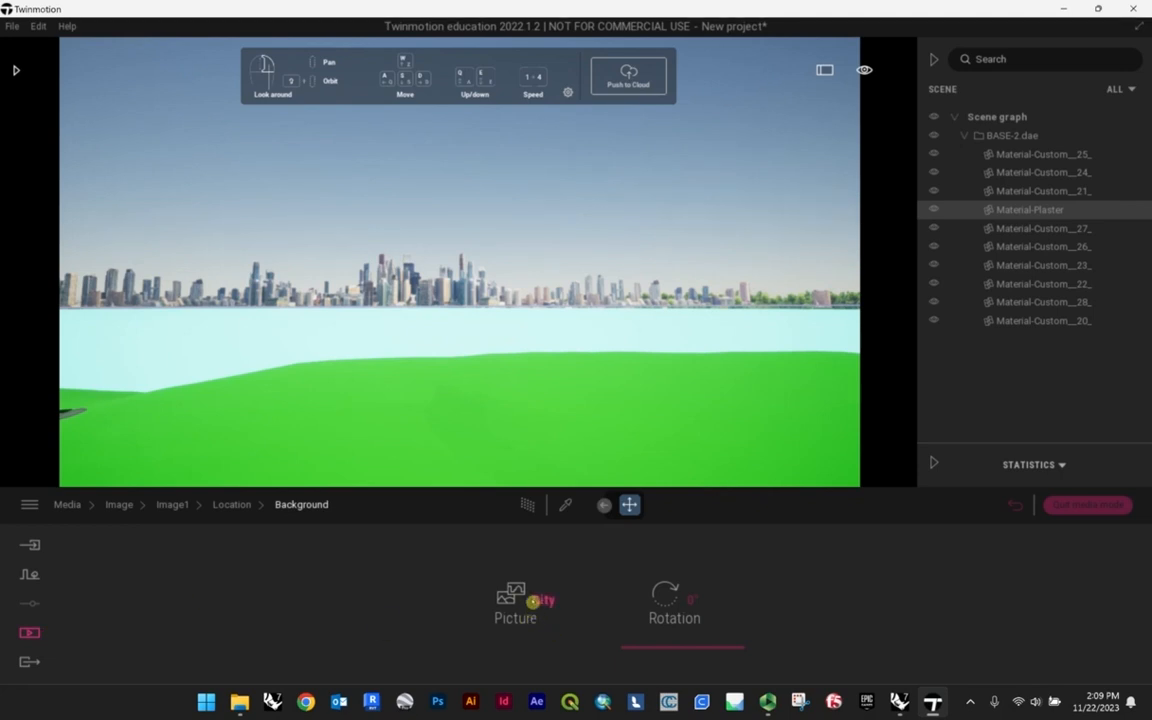
pyautogui.click(535, 601)
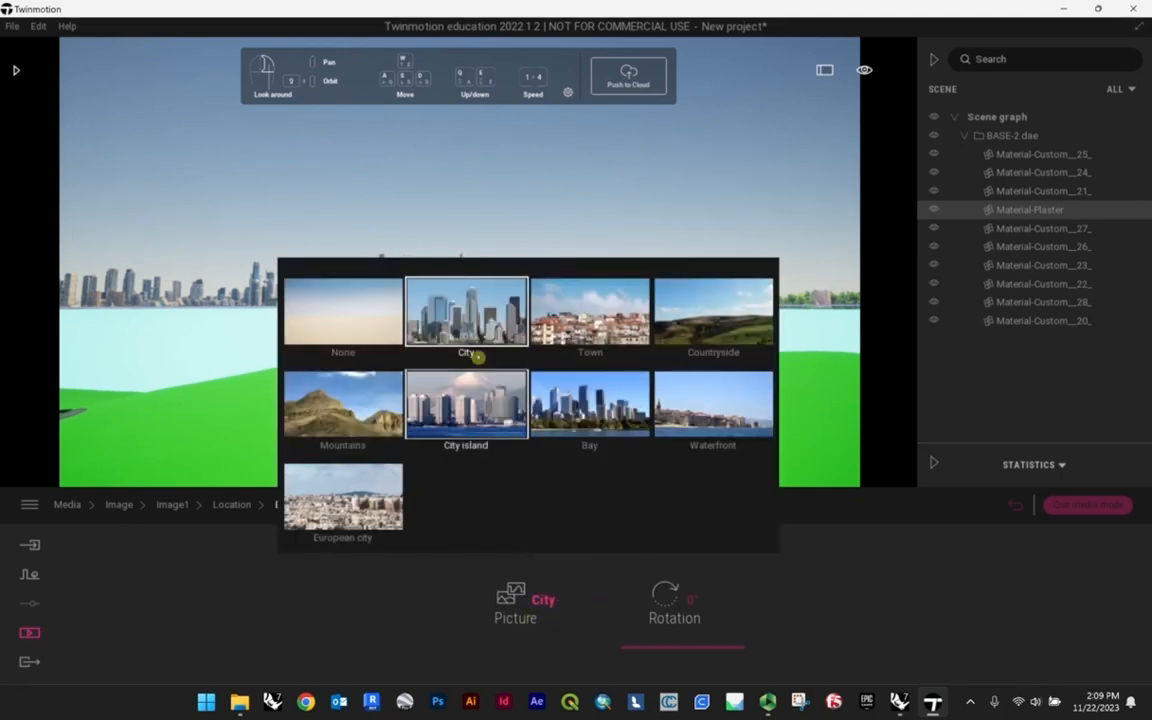
pyautogui.click(376, 319)
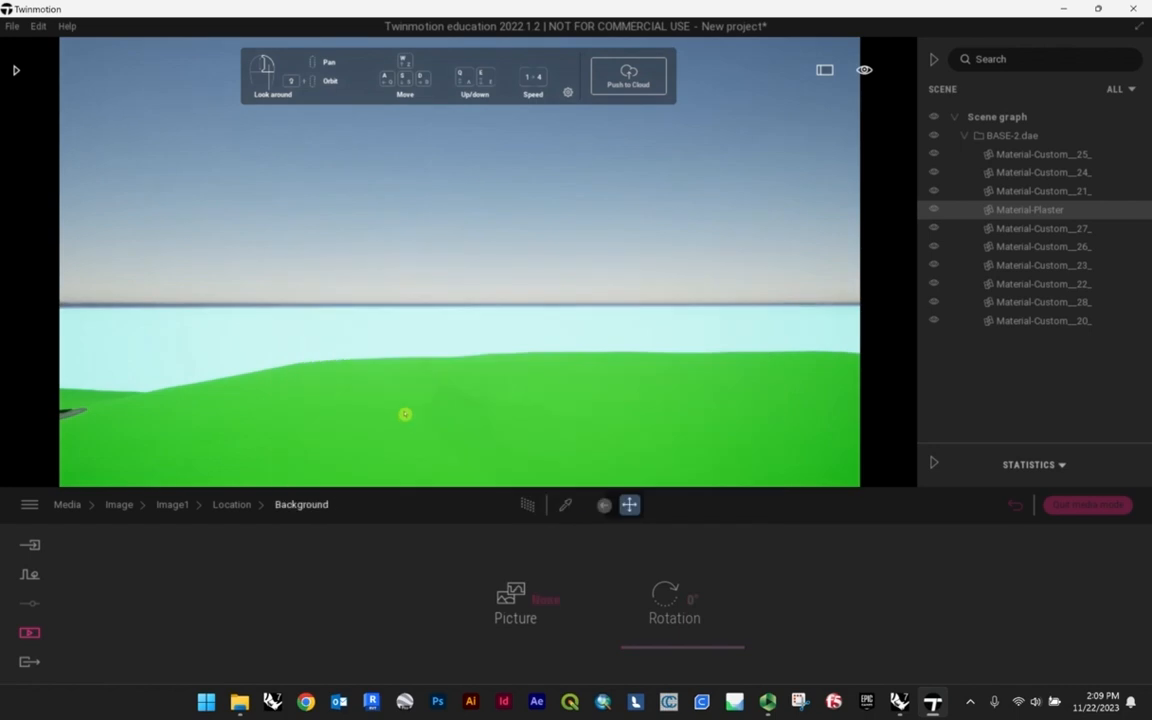
pyautogui.click(524, 572)
pyautogui.click(708, 398)
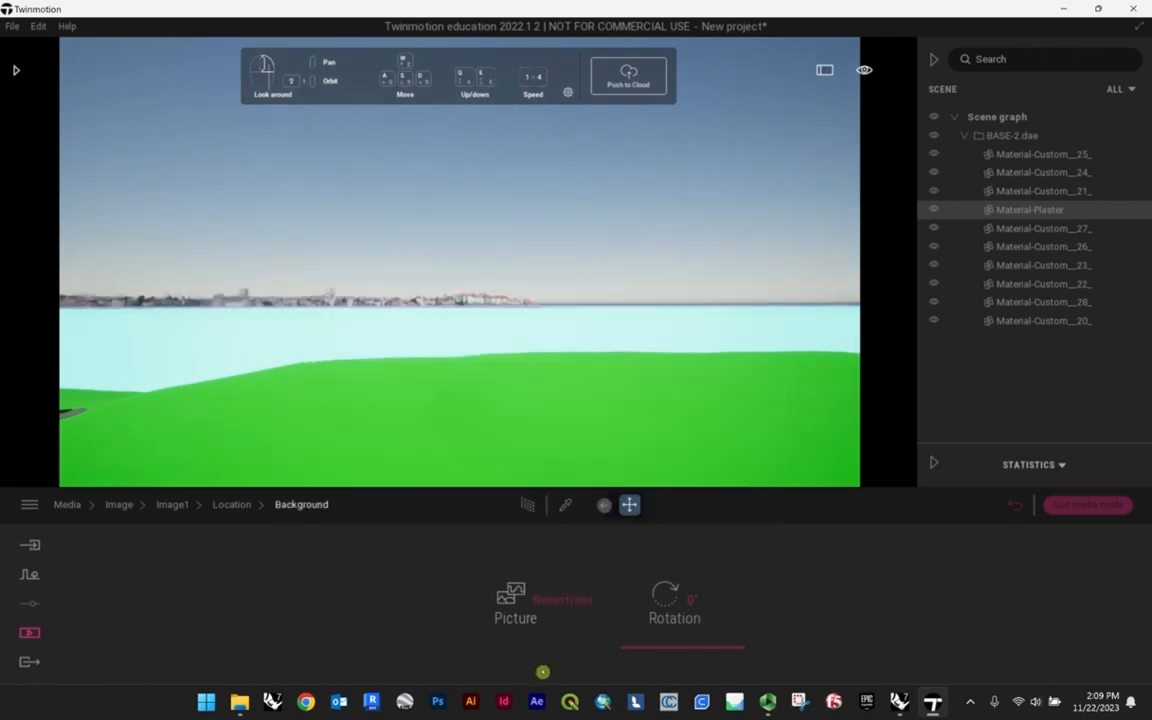
pyautogui.click(522, 605)
pyautogui.click(447, 290)
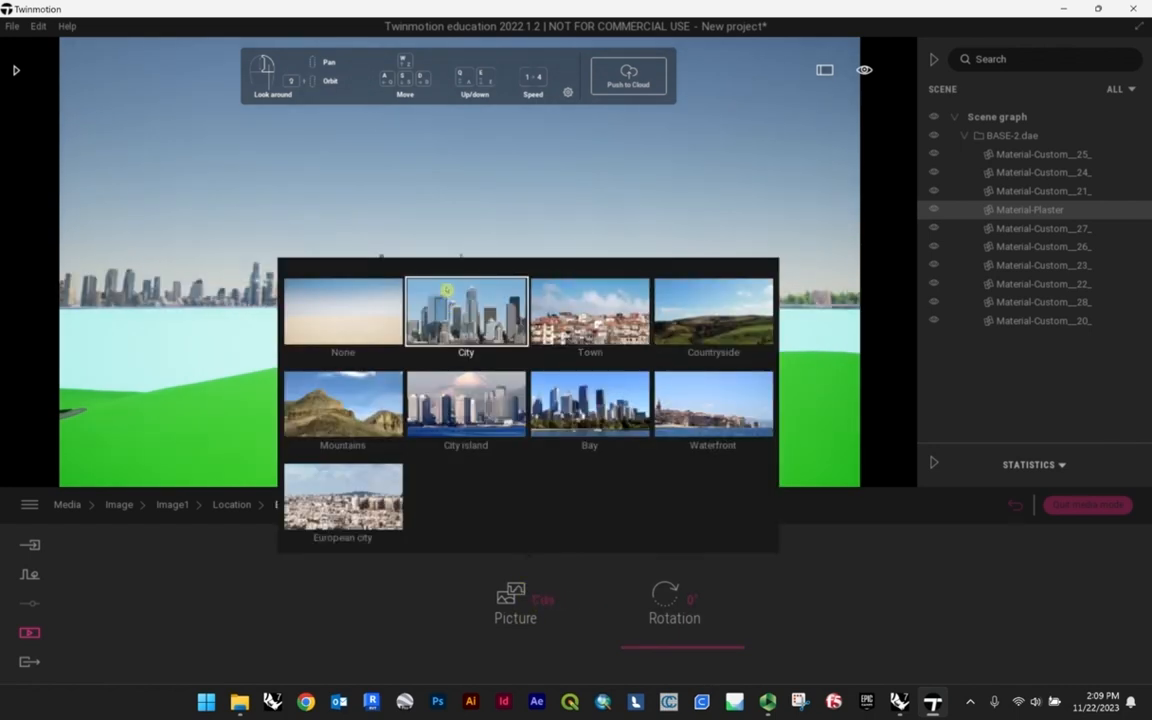
pyautogui.click(476, 314)
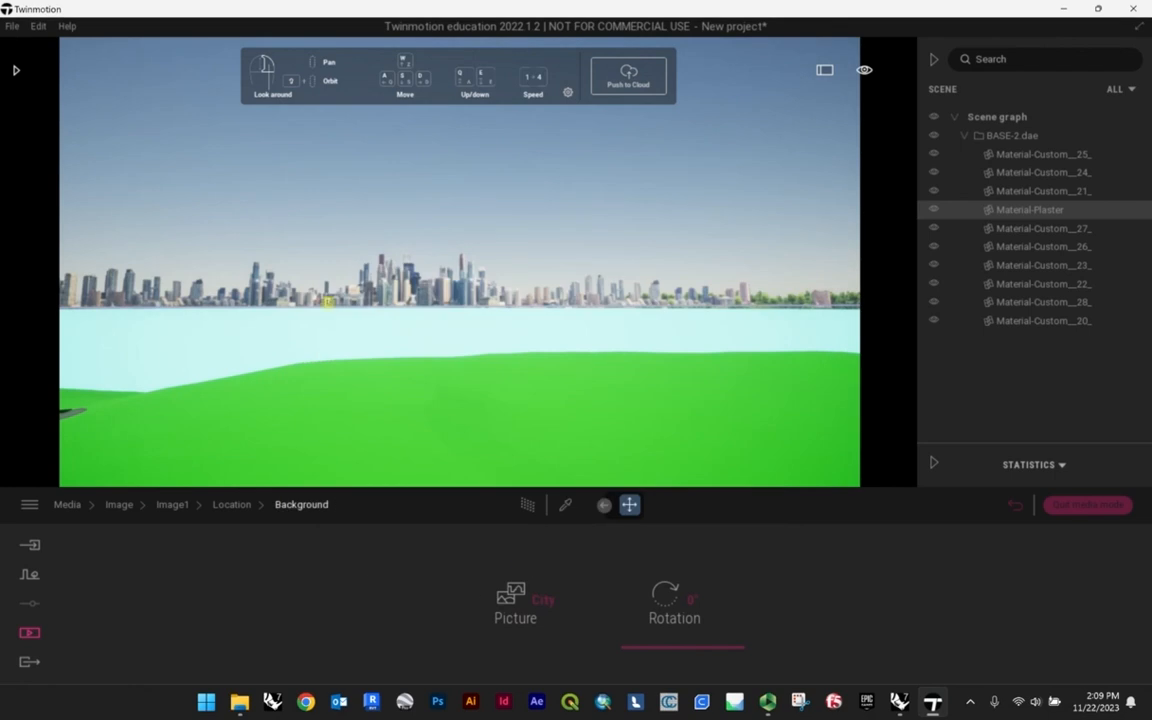
# - Hide the Material-Custom__25_ site surface and show it again, and collapse and re-expand the scene graph
pyautogui.moveTo(429, 320); pyautogui.dragTo(497, 291, button='right')
pyautogui.moveTo(580, 295); pyautogui.dragTo(770, 175, button='right')
pyautogui.moveTo(714, 274); pyautogui.dragTo(800, 232, button='right')
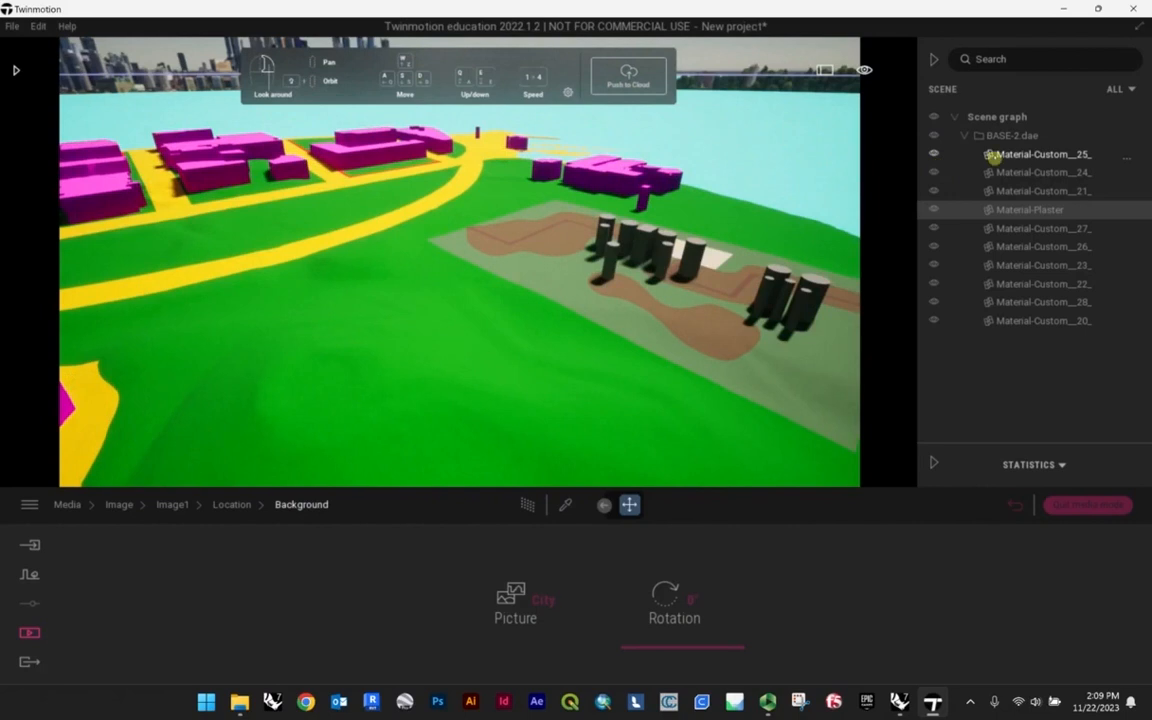
pyautogui.click(932, 157)
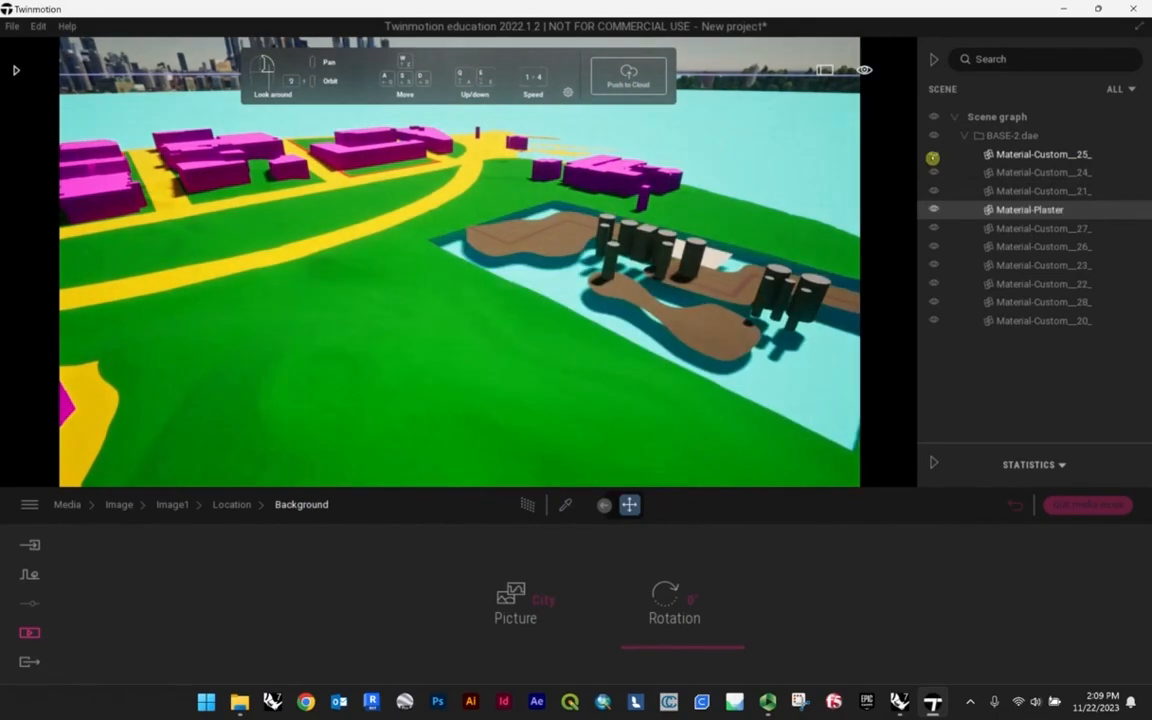
pyautogui.click(934, 157)
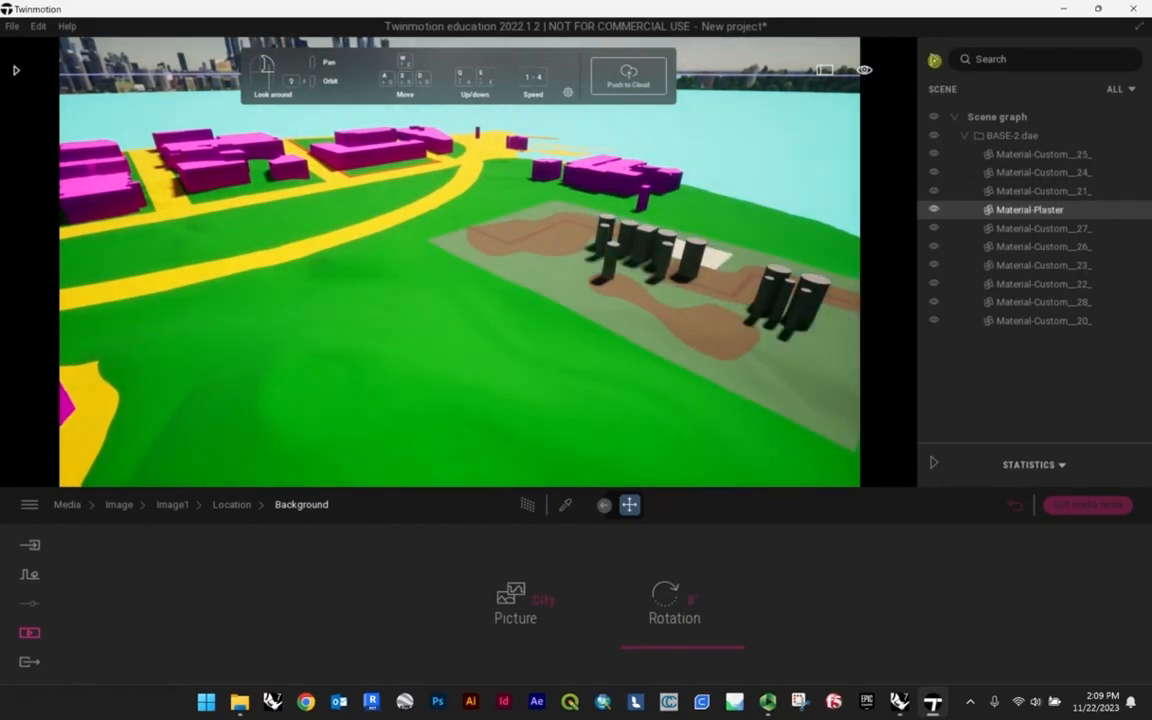
pyautogui.click(953, 120)
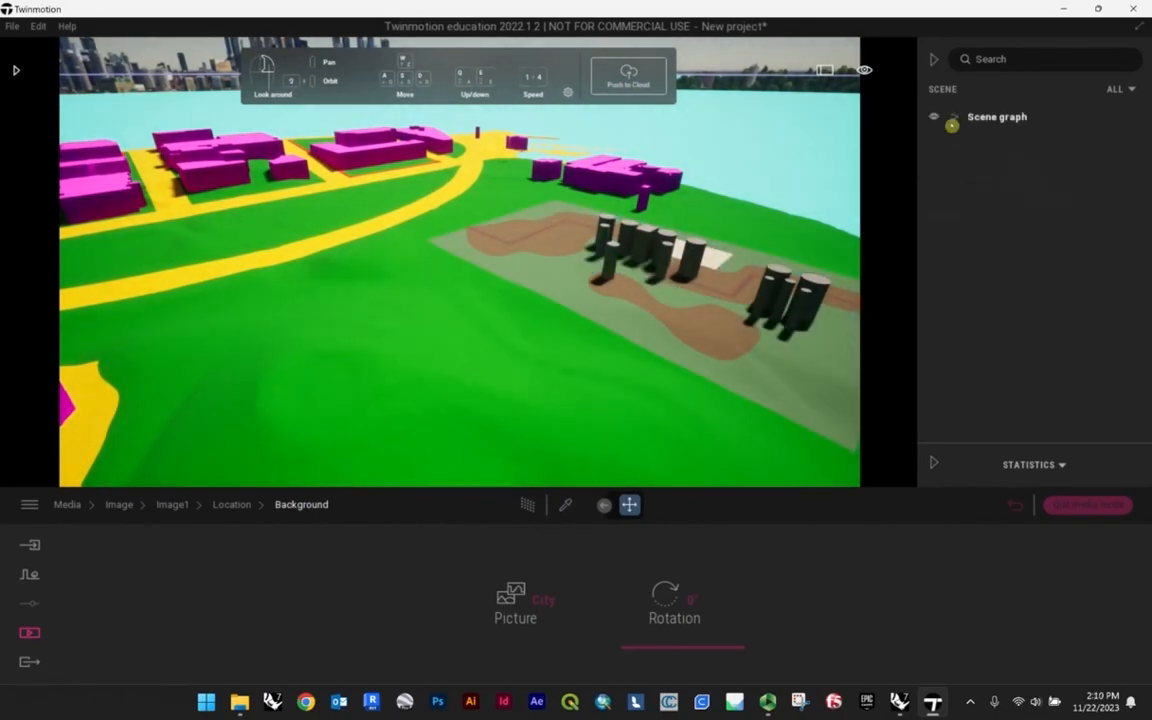
pyautogui.click(955, 118)
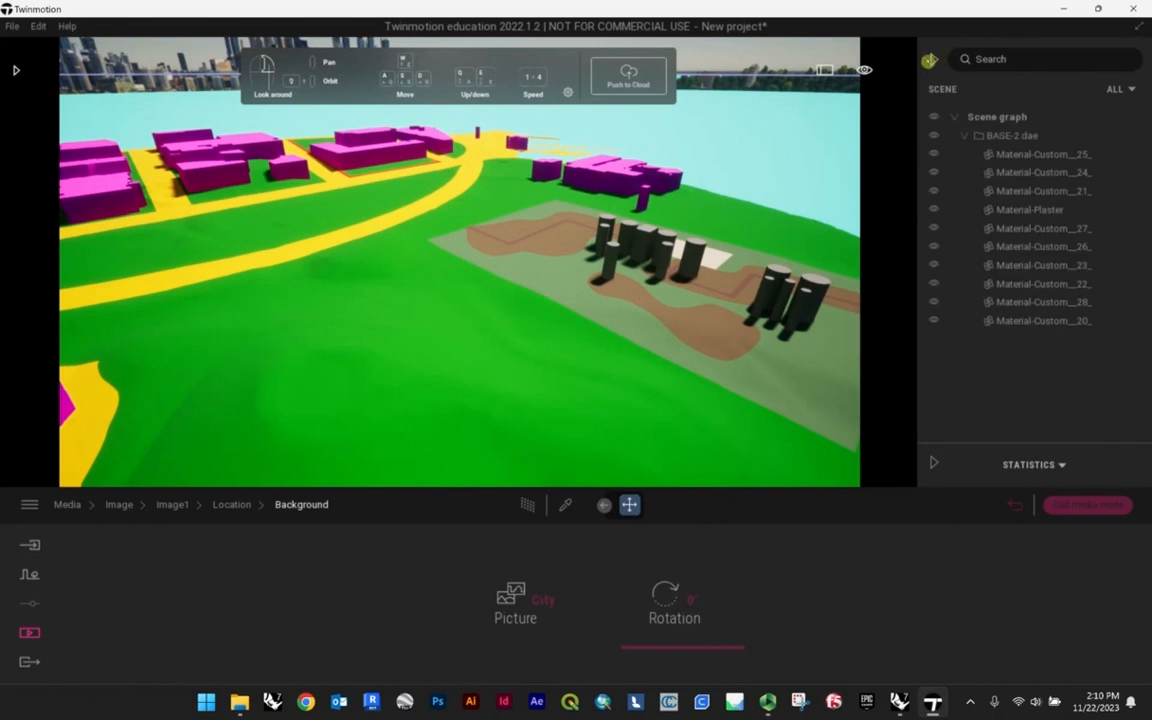
# - Hide the scene list, show the asset library and open its Materials category
pyautogui.click(935, 62)
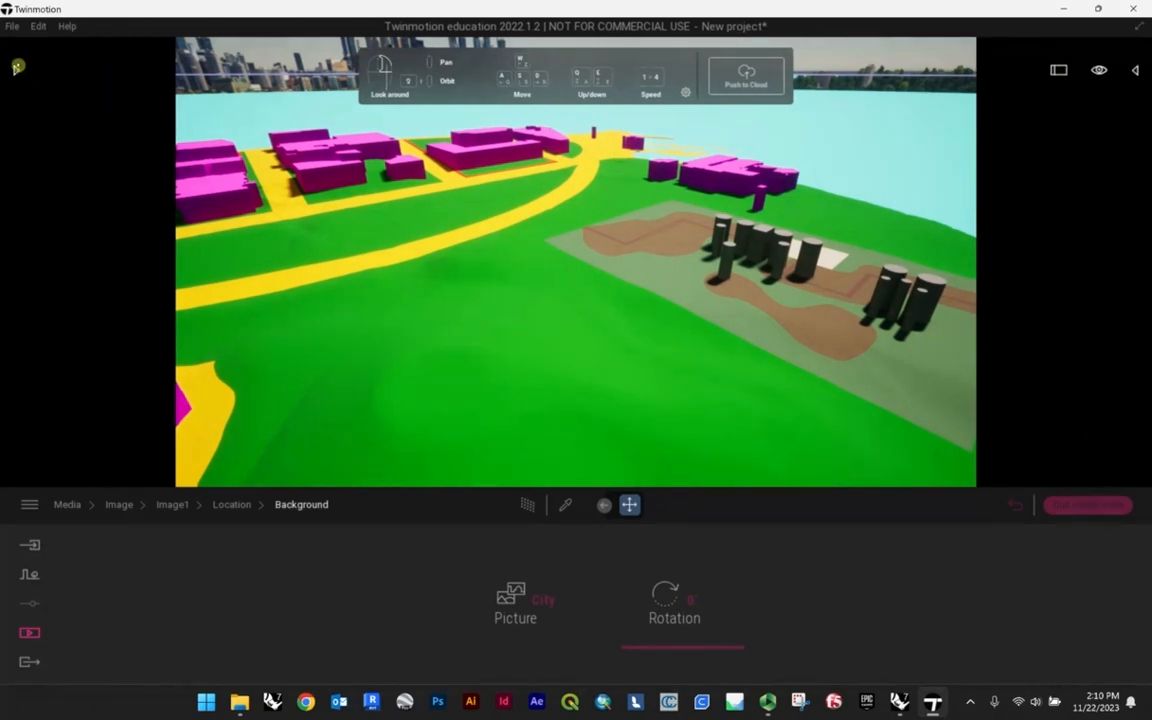
pyautogui.click(16, 69)
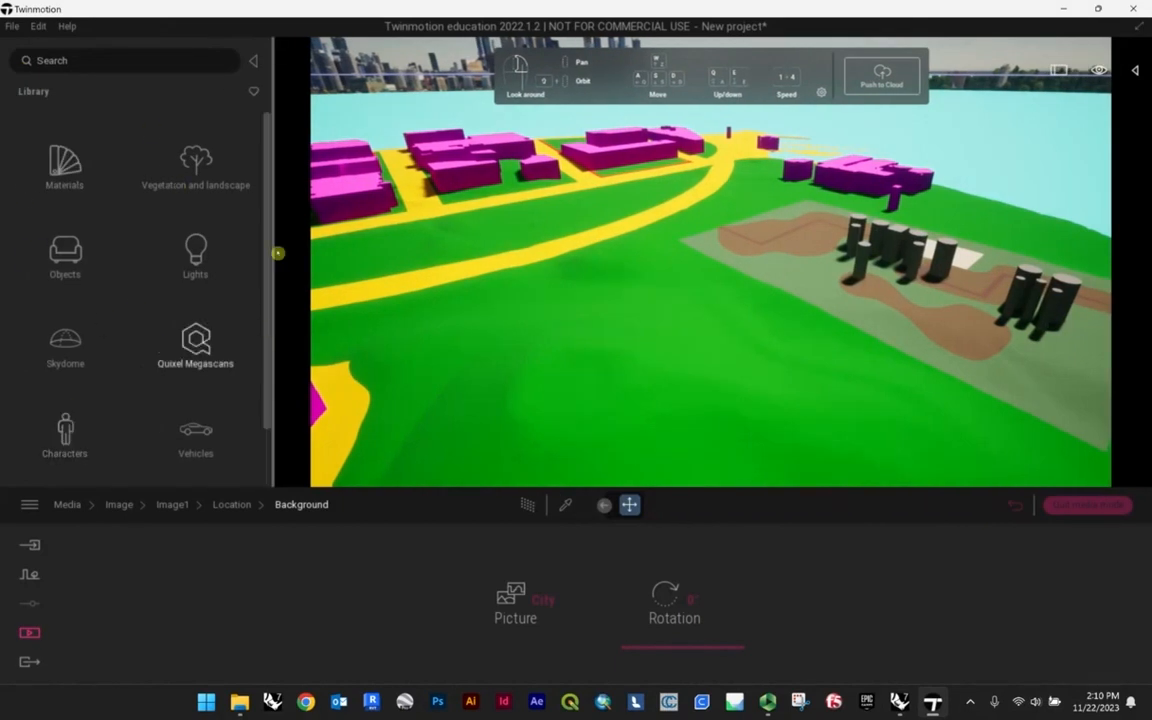
pyautogui.click(29, 545)
pyautogui.scroll(-3, 655, 265)
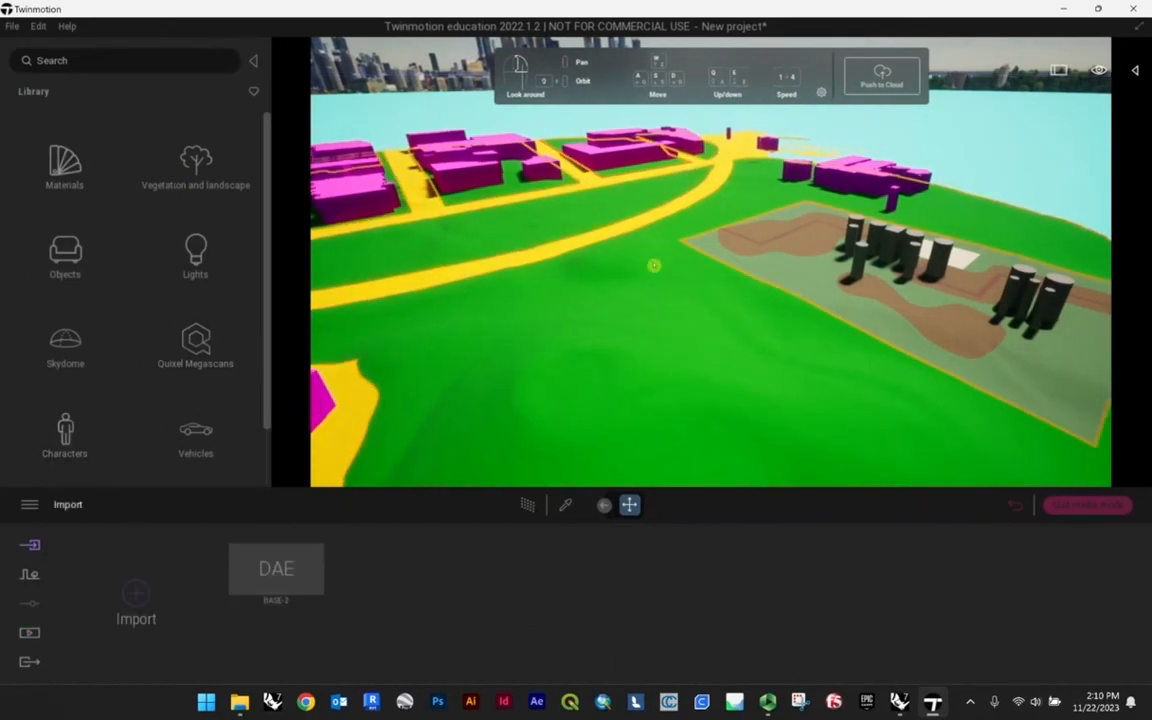
pyautogui.click(62, 162)
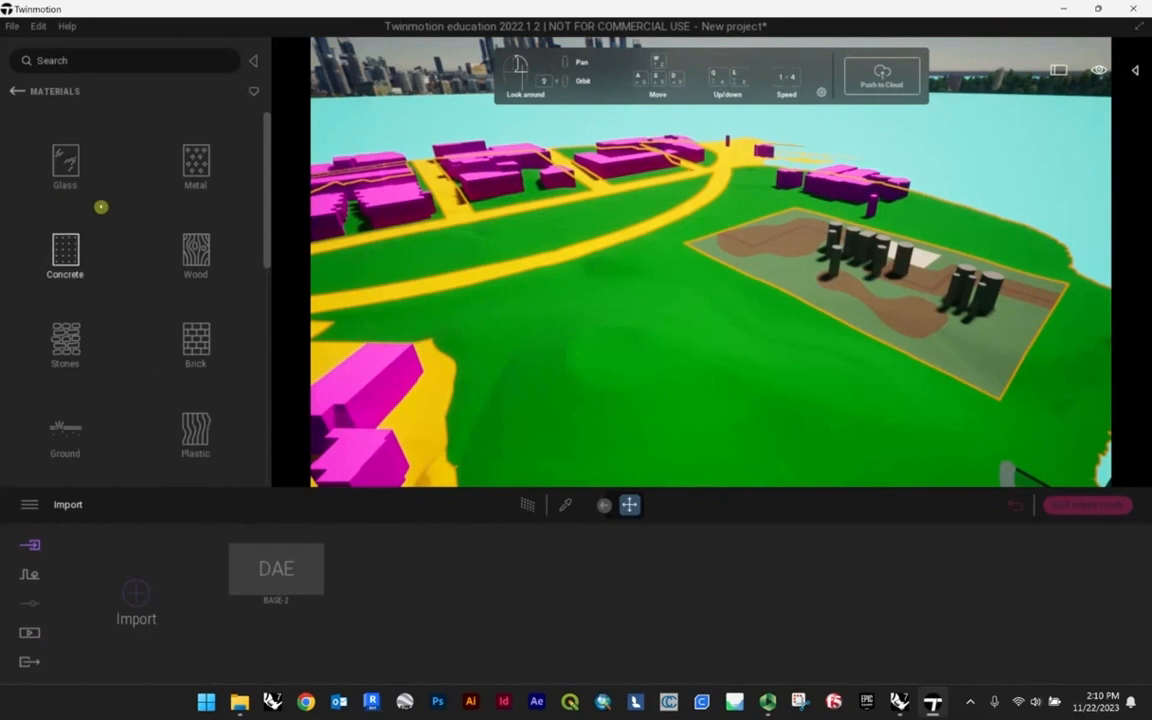
# - Apply the Grass 1 material from the Nature ground materials to the bright green terrain
pyautogui.moveTo(702, 289); pyautogui.dragTo(900, 300)
pyautogui.moveTo(900, 300); pyautogui.dragTo(961, 267, button='right')
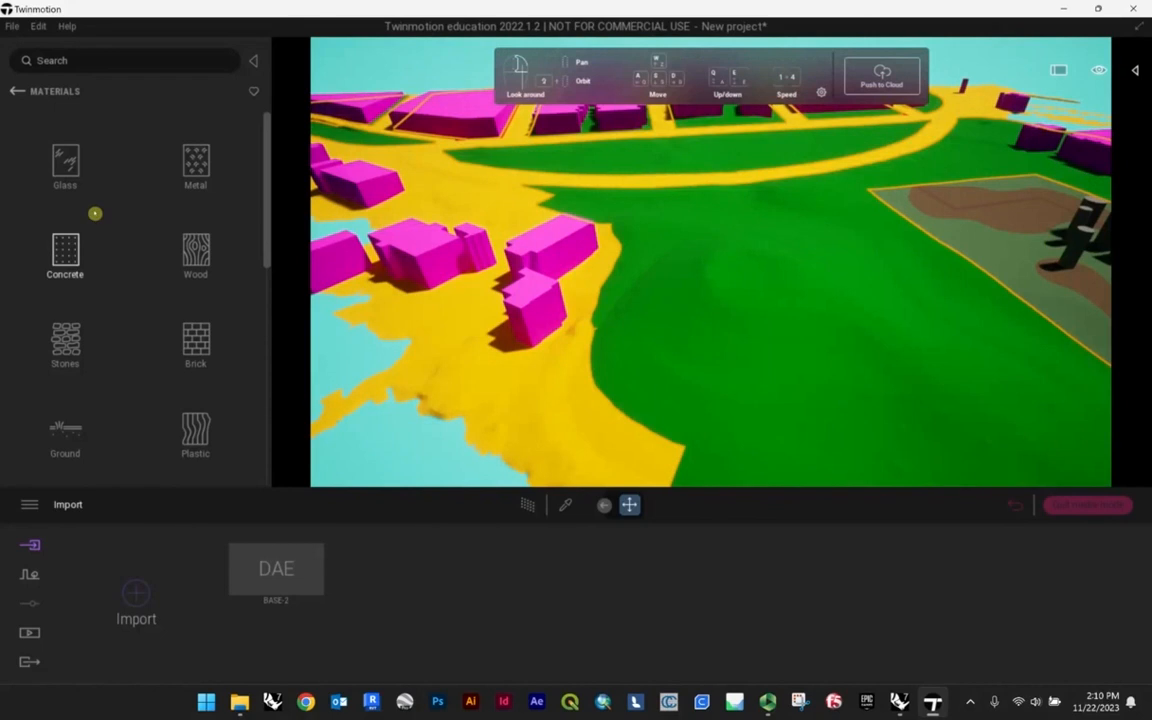
pyautogui.scroll(-1, 168, 333)
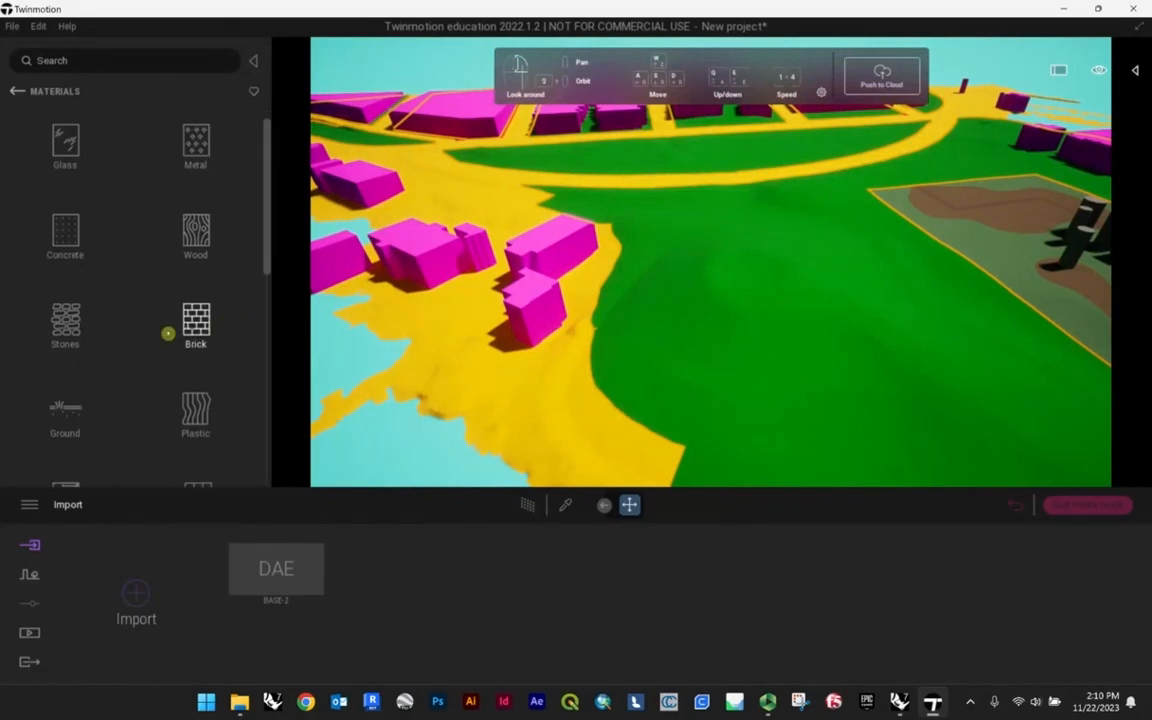
pyautogui.click(90, 415)
pyautogui.click(181, 166)
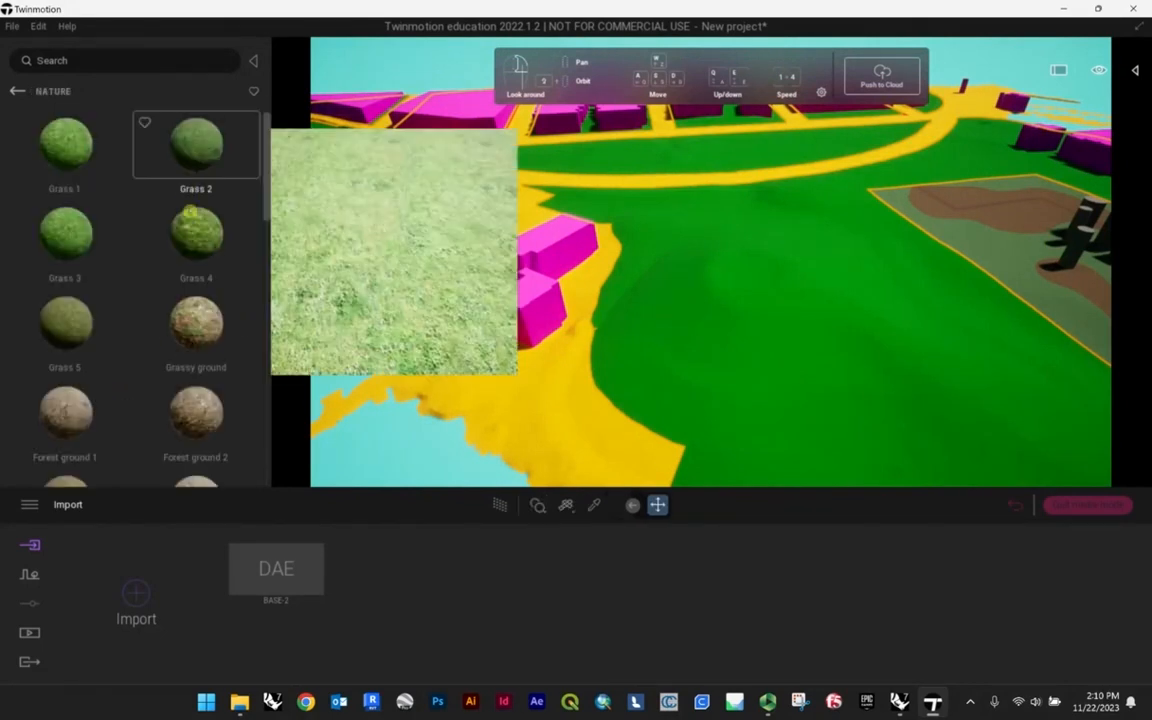
pyautogui.moveTo(80, 150); pyautogui.dragTo(742, 294)
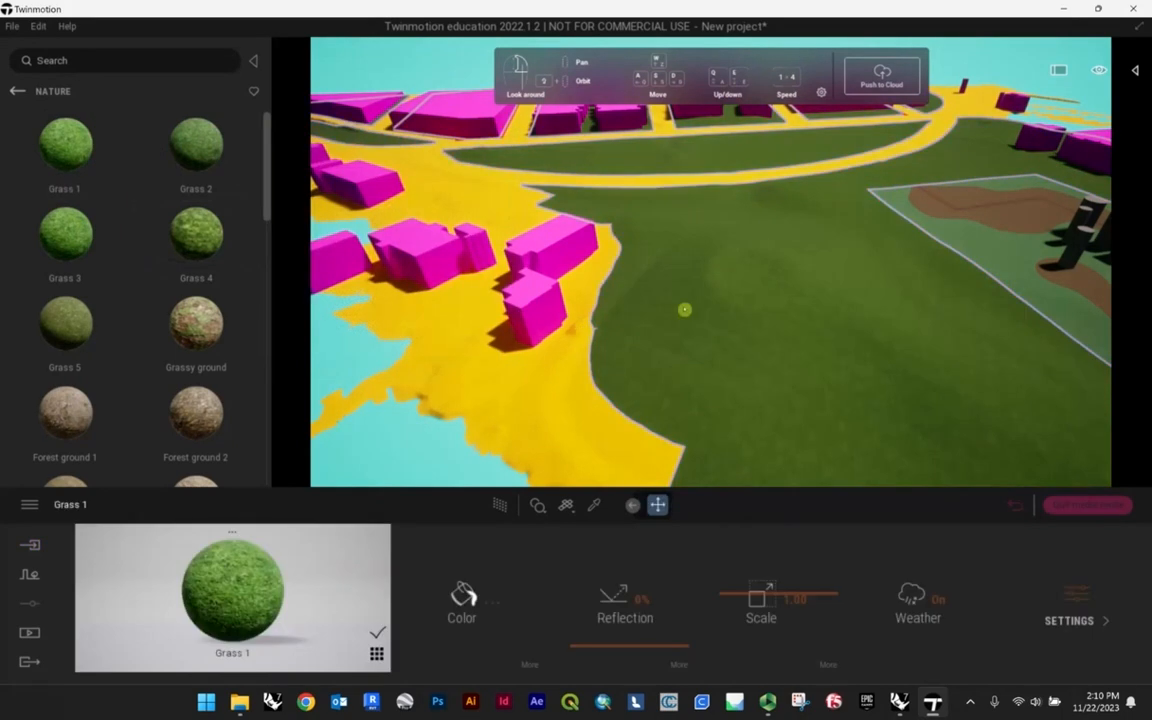
# - Apply the Grass 5 material to the translucent rectangular site surface around the white rectangle
pyautogui.moveTo(684, 309); pyautogui.dragTo(641, 228, button='right')
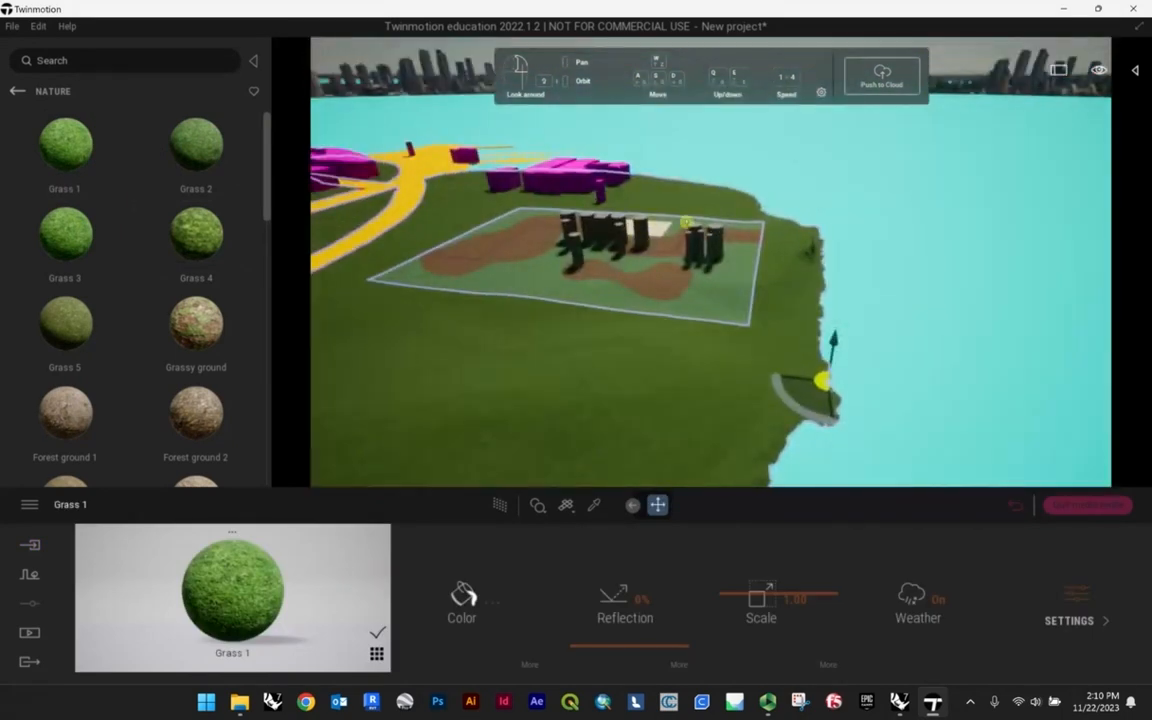
pyautogui.scroll(3, 686, 222)
pyautogui.moveTo(717, 272); pyautogui.dragTo(663, 262, button='right')
pyautogui.scroll(3, 663, 262)
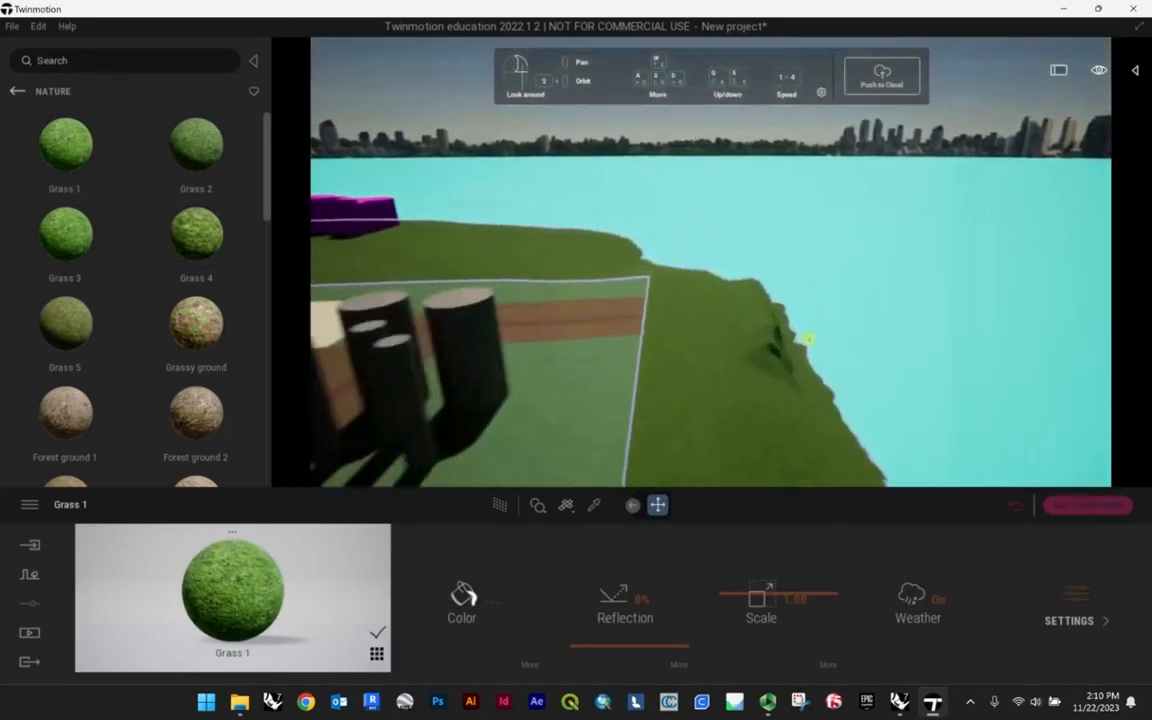
pyautogui.press('w')
pyautogui.moveTo(808, 339); pyautogui.dragTo(455, 385, button='right')
pyautogui.press('w')
pyautogui.scroll(-2, 808, 370)
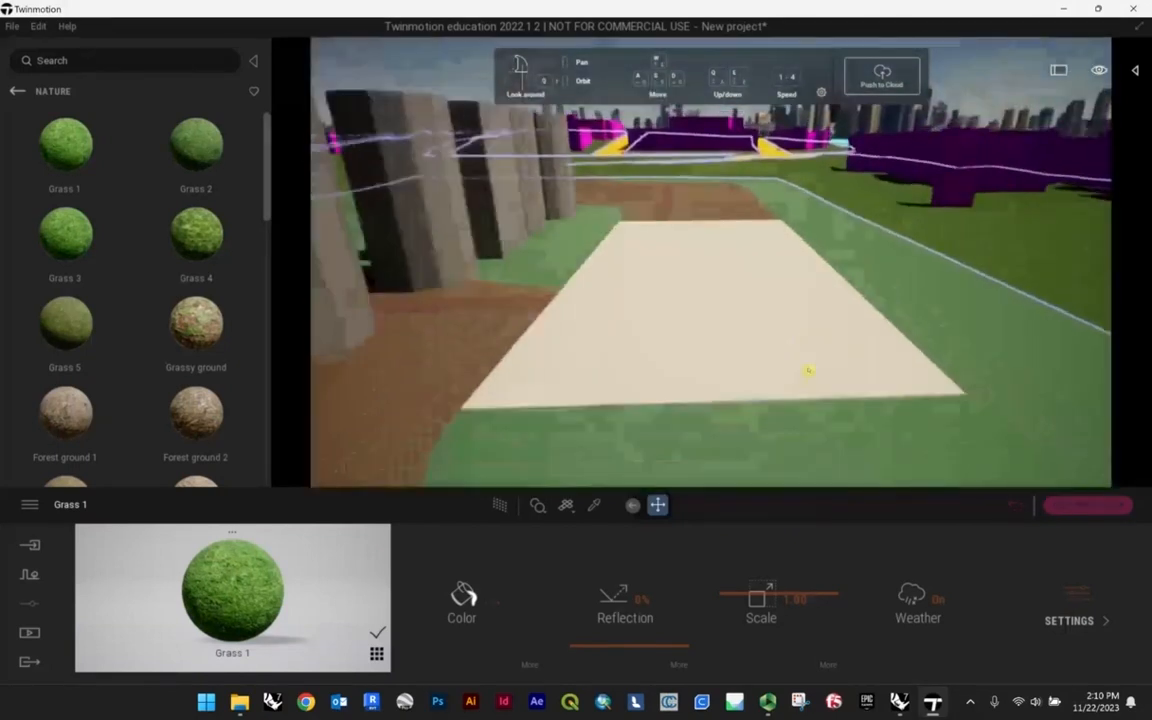
pyautogui.moveTo(808, 370); pyautogui.dragTo(808, 430, button='right')
pyautogui.scroll(-4, 803, 332)
pyautogui.moveTo(803, 332); pyautogui.dragTo(805, 326, button='right')
pyautogui.moveTo(70, 337)
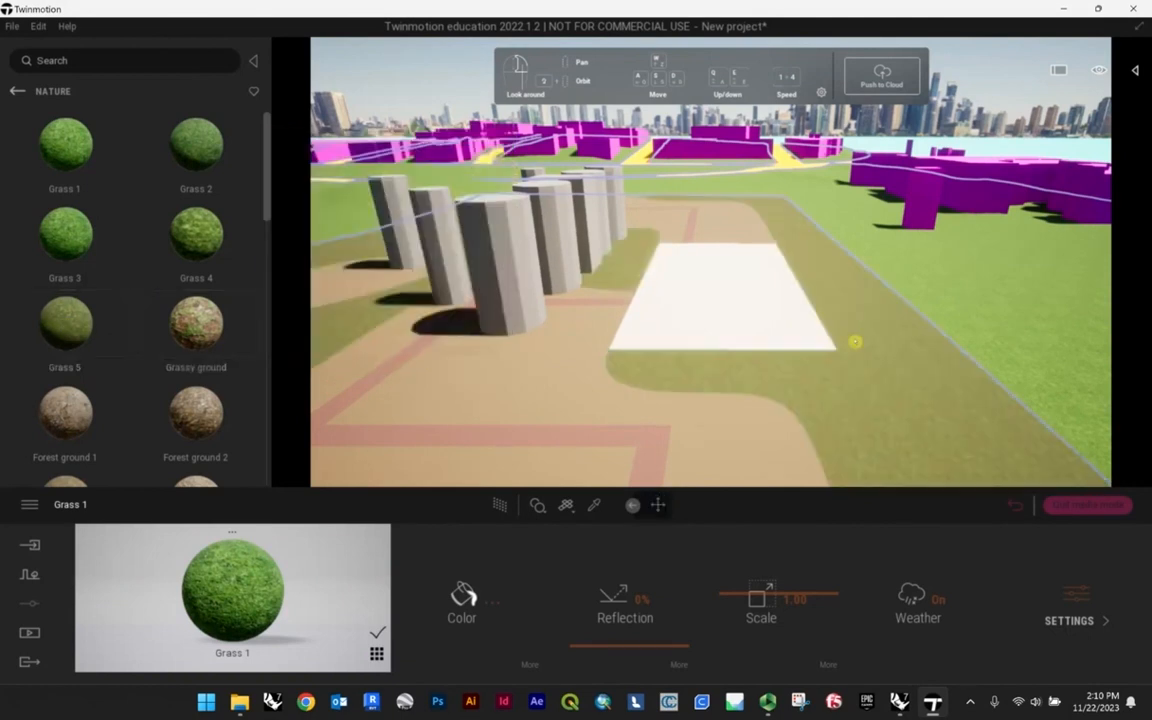
pyautogui.moveTo(855, 342); pyautogui.dragTo(869, 345)
# - Apply the Ground plant 1 material to the brown curved area beside the columns and the white rectangle
pyautogui.moveTo(869, 345); pyautogui.dragTo(869, 403, button='right')
pyautogui.scroll(2, 643, 403)
pyautogui.scroll(-3, 185, 285)
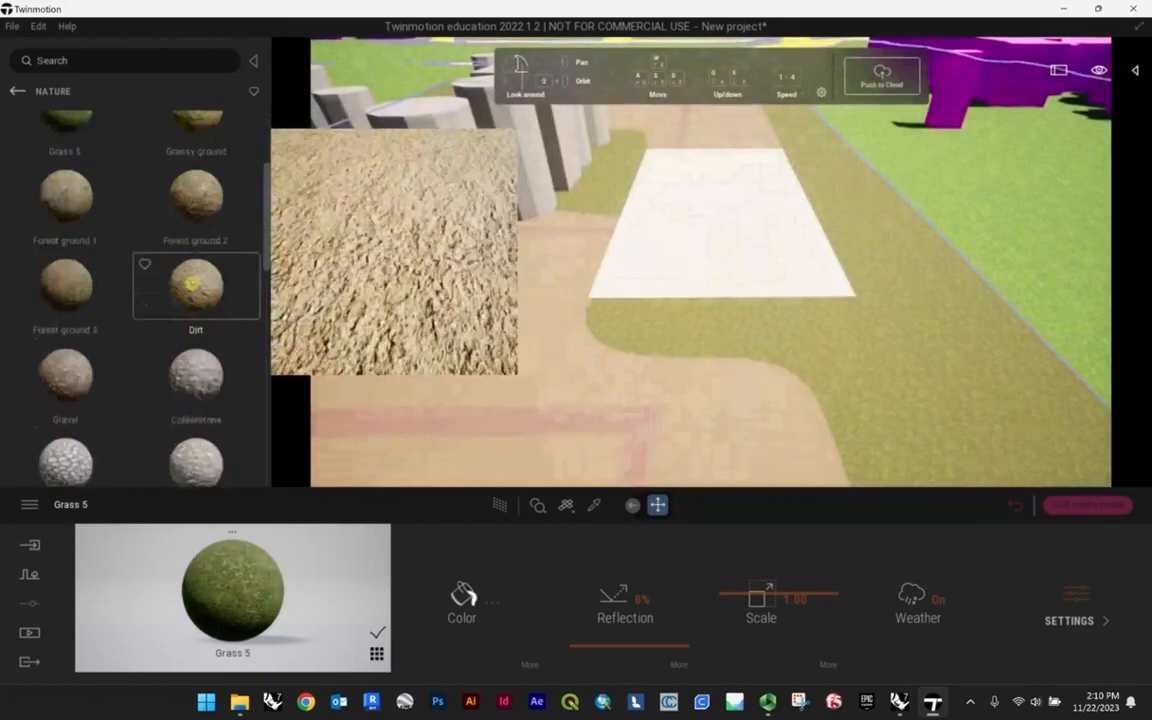
pyautogui.scroll(-6, 190, 280)
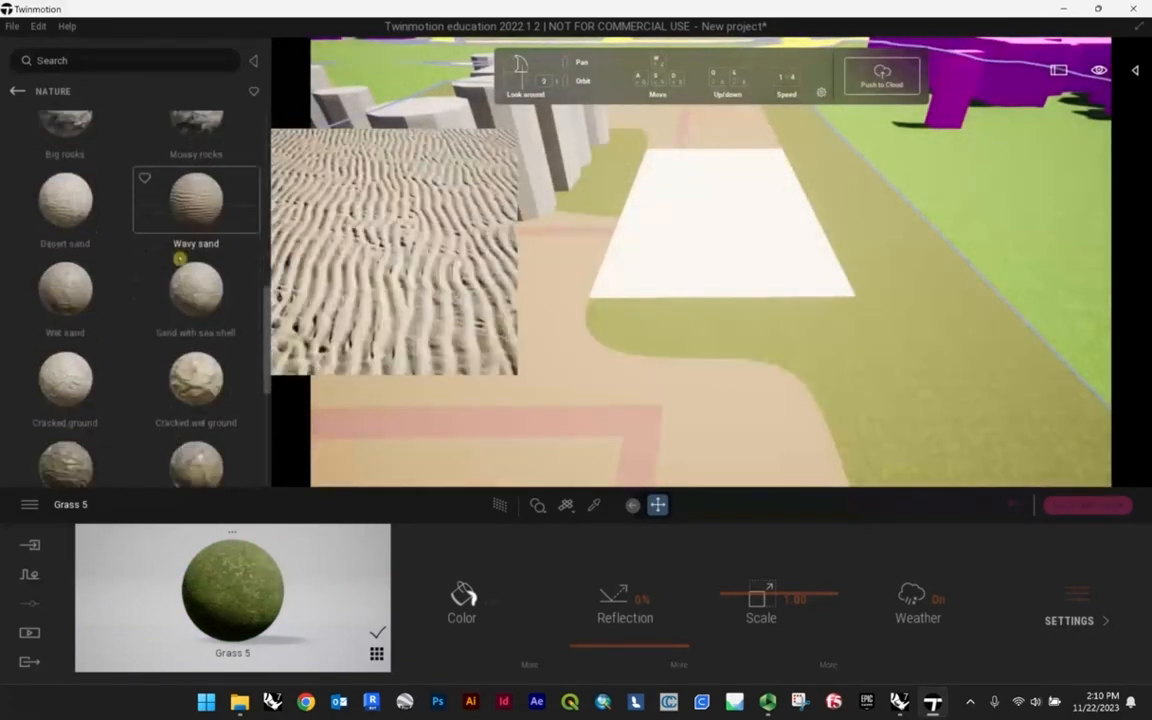
pyautogui.scroll(-4, 190, 280)
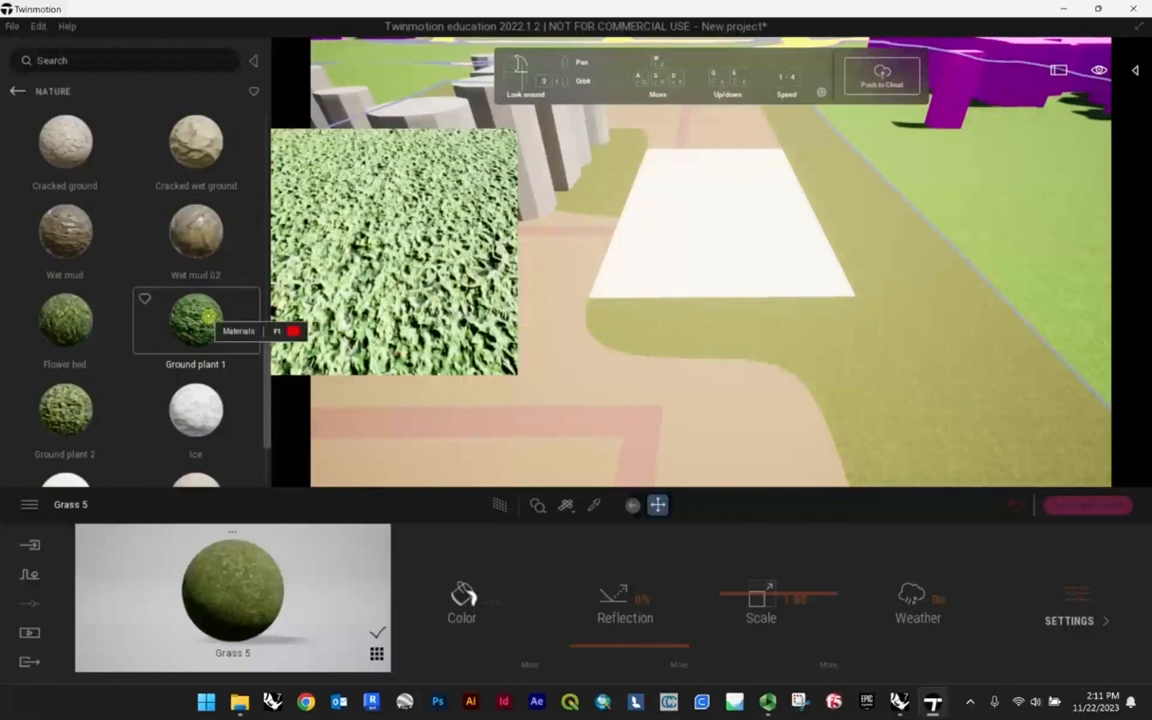
pyautogui.scroll(-1, 190, 260)
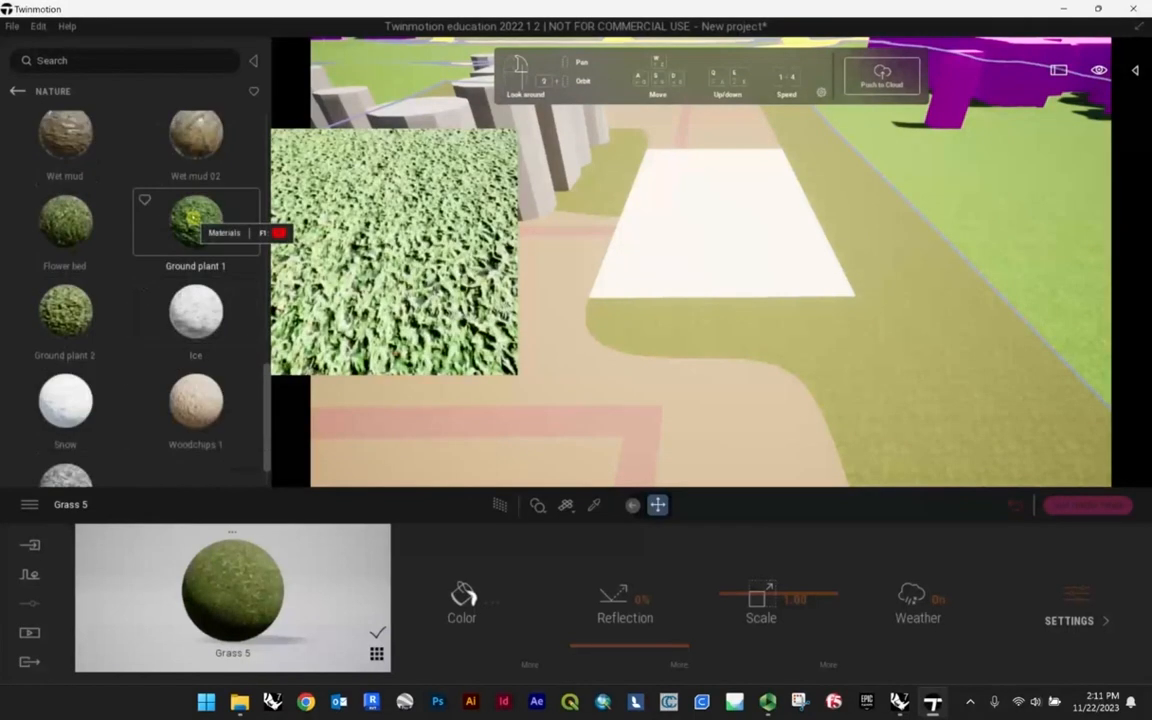
pyautogui.moveTo(193, 217); pyautogui.dragTo(707, 442)
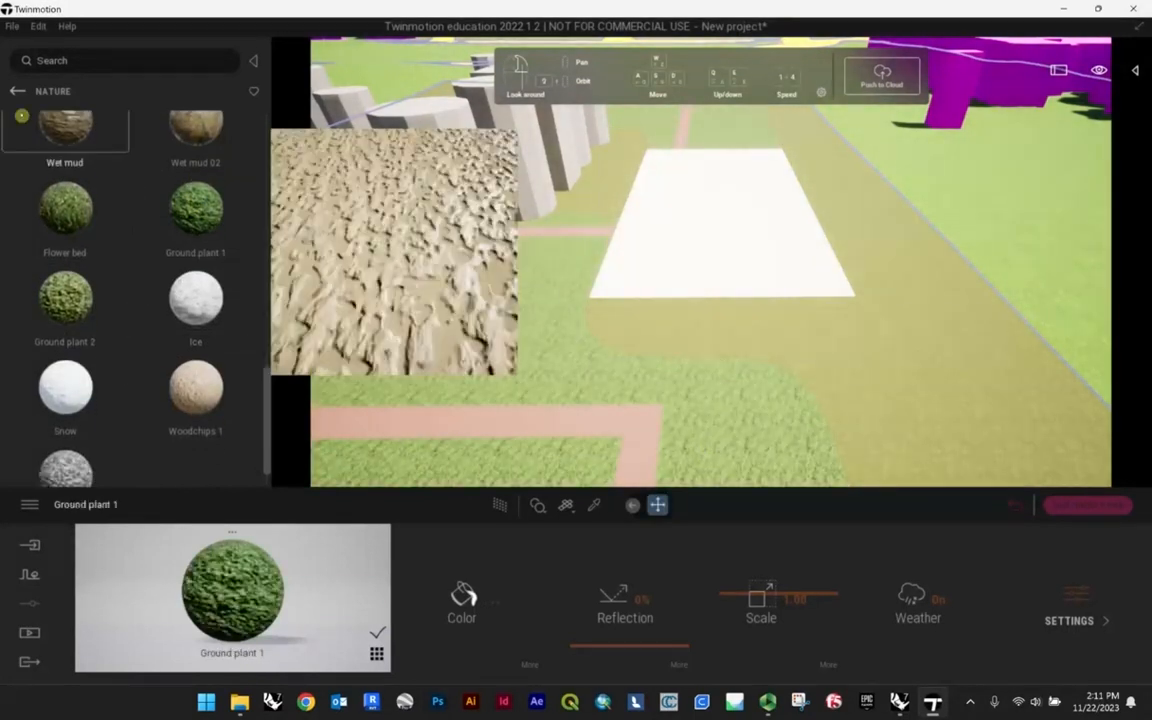
# - Apply the Asphalt 3 material from the Man-made ground materials to the pink paths around the white rectangle
pyautogui.click(18, 93)
pyautogui.click(70, 172)
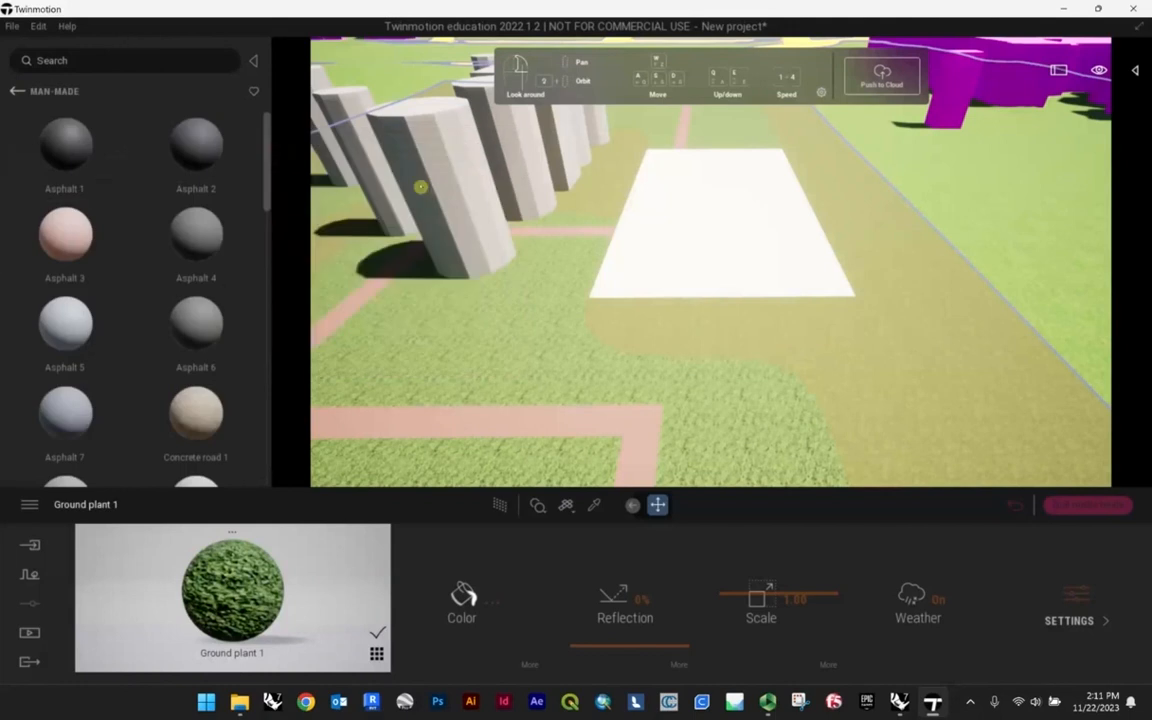
pyautogui.moveTo(65, 232); pyautogui.dragTo(643, 419)
# - Apply the Asphalt 4 material to the yellow roads beyond the site
pyautogui.moveTo(148, 240)
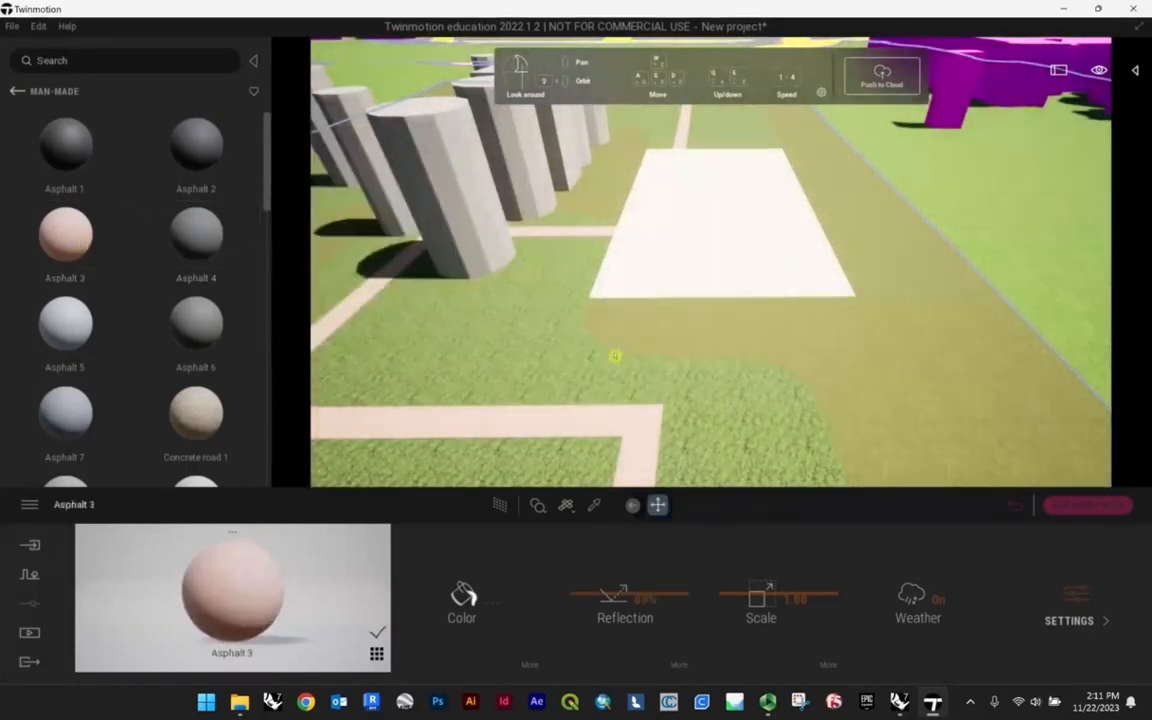
pyautogui.scroll(-5, 522, 399)
pyautogui.moveTo(530, 389); pyautogui.dragTo(618, 363, button='right')
pyautogui.scroll(-4, 560, 355)
pyautogui.moveTo(190, 245); pyautogui.dragTo(689, 221)
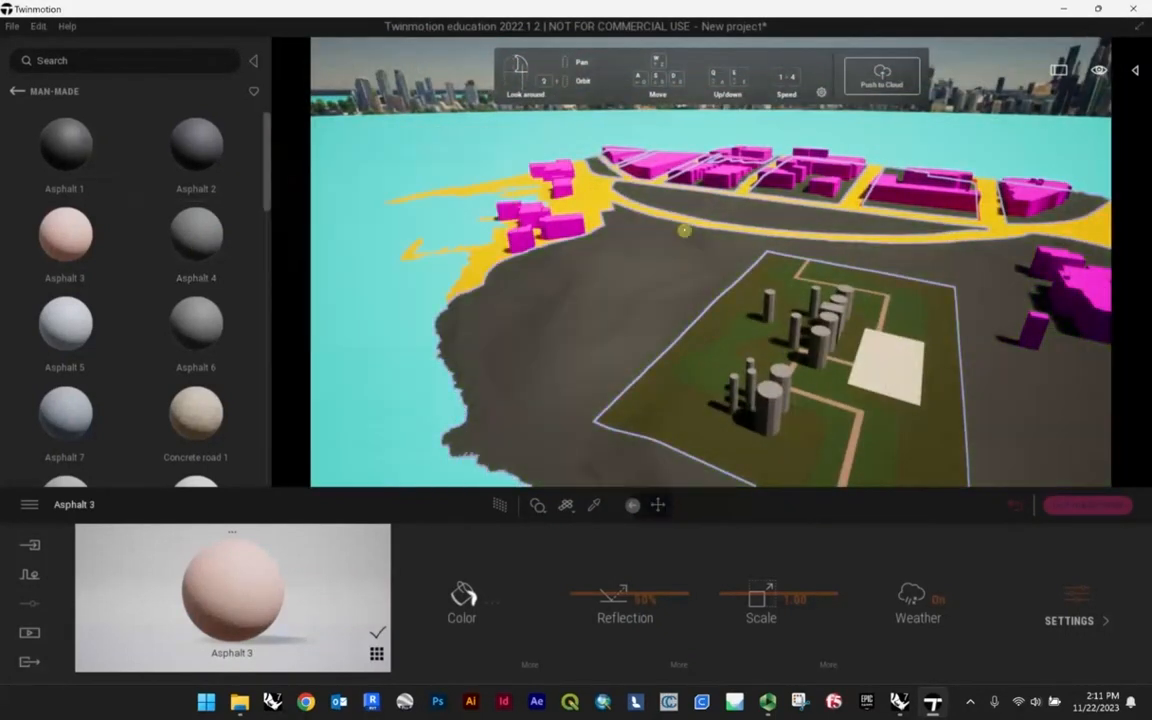
# - Apply the Asphalt 6 material to the roads around the building blocks
pyautogui.moveTo(705, 330); pyautogui.dragTo(818, 244, button='right')
pyautogui.moveTo(181, 316)
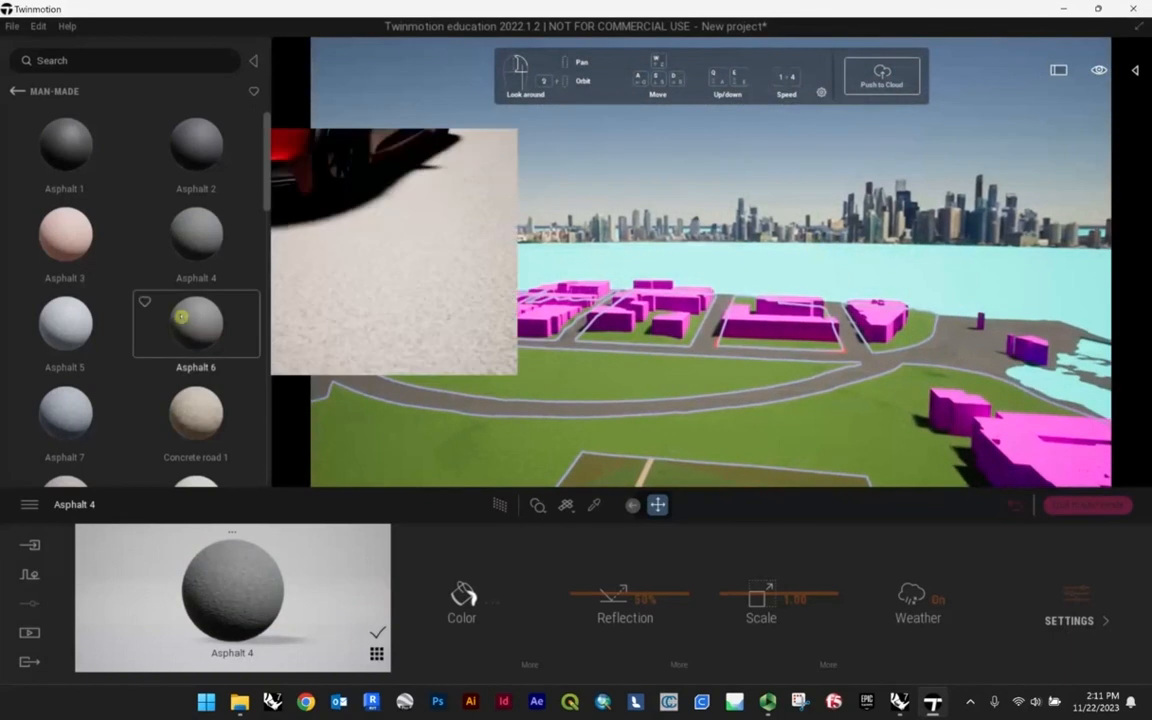
pyautogui.moveTo(200, 320); pyautogui.dragTo(718, 357)
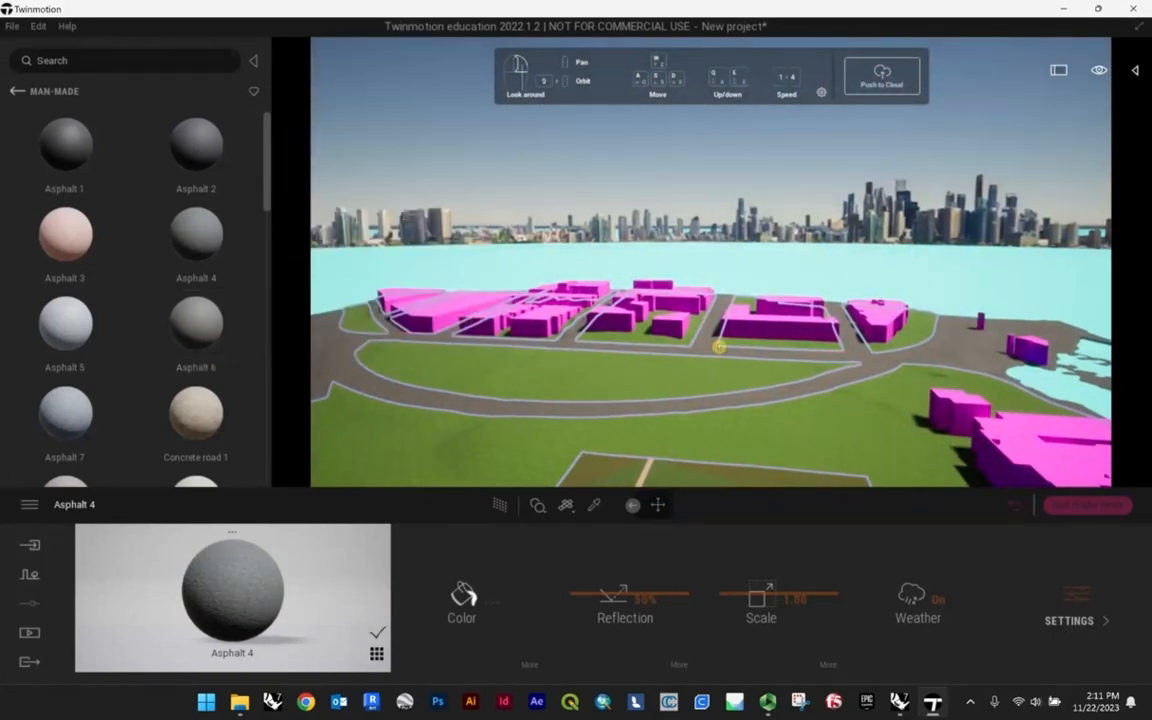
# - Apply the Classic linoleum material from the Plastic materials to the magenta context buildings
pyautogui.click(16, 90)
pyautogui.click(16, 90)
pyautogui.scroll(-2, 185, 330)
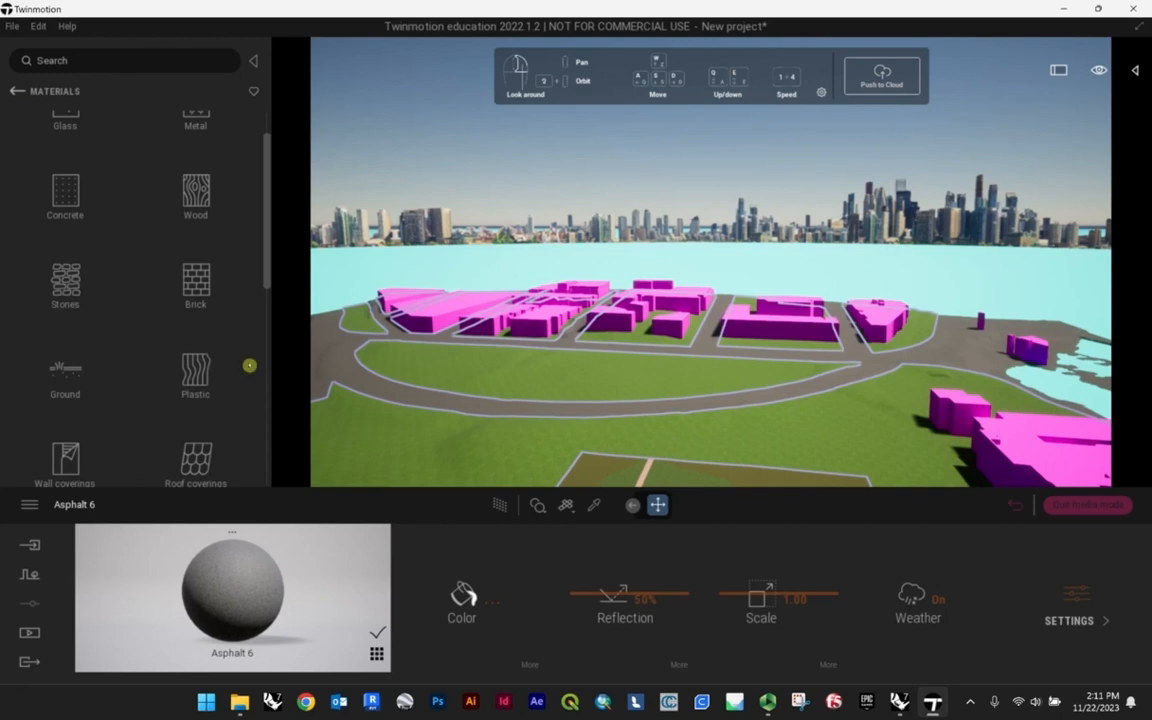
pyautogui.scroll(-1, 240, 365)
pyautogui.click(198, 318)
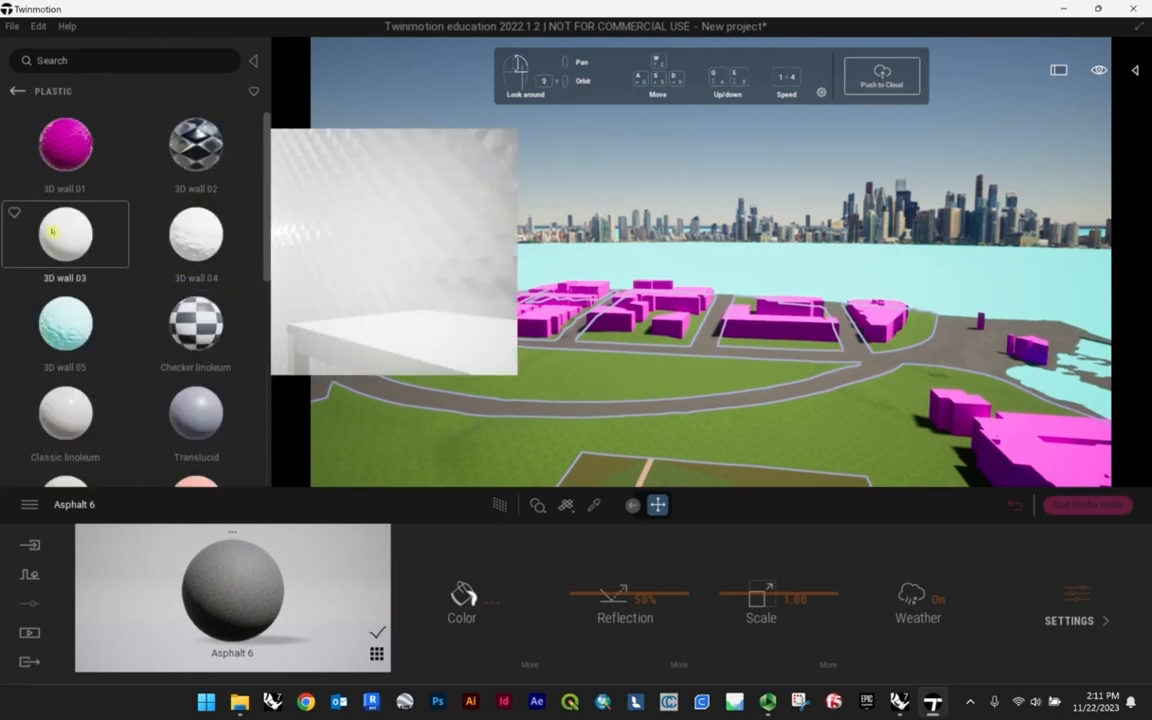
pyautogui.moveTo(62, 415); pyautogui.dragTo(1011, 462)
# - Apply the Rough brick 02 material from the Brick materials to the white rectangle beside the columns
pyautogui.moveTo(599, 370); pyautogui.dragTo(708, 429, button='right')
pyautogui.scroll(8, 720, 318)
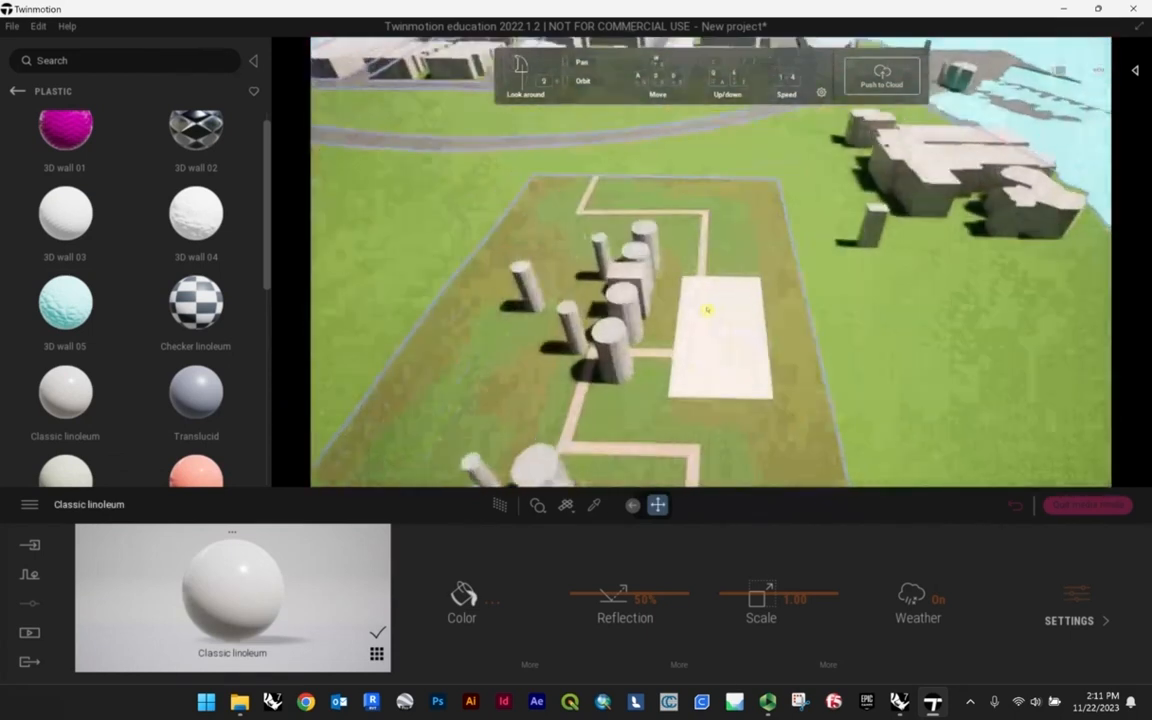
pyautogui.scroll(8, 723, 275)
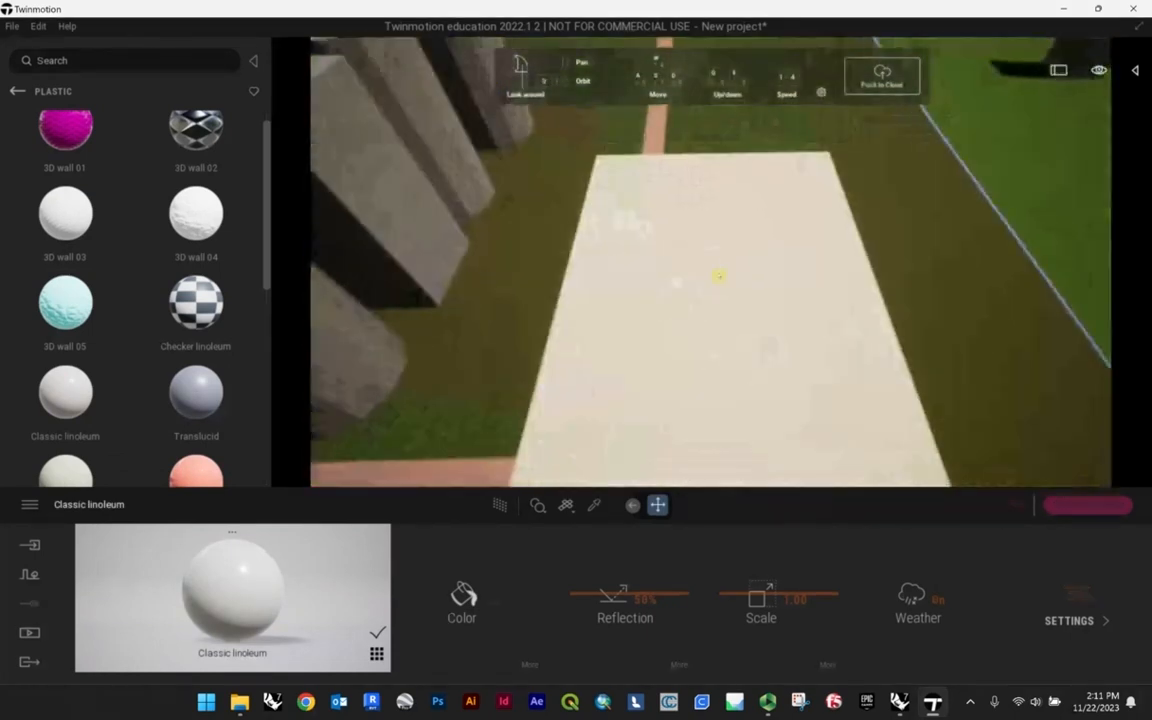
pyautogui.moveTo(763, 256); pyautogui.dragTo(818, 316, button='right')
pyautogui.scroll(3, 818, 327)
pyautogui.scroll(-8, 818, 327)
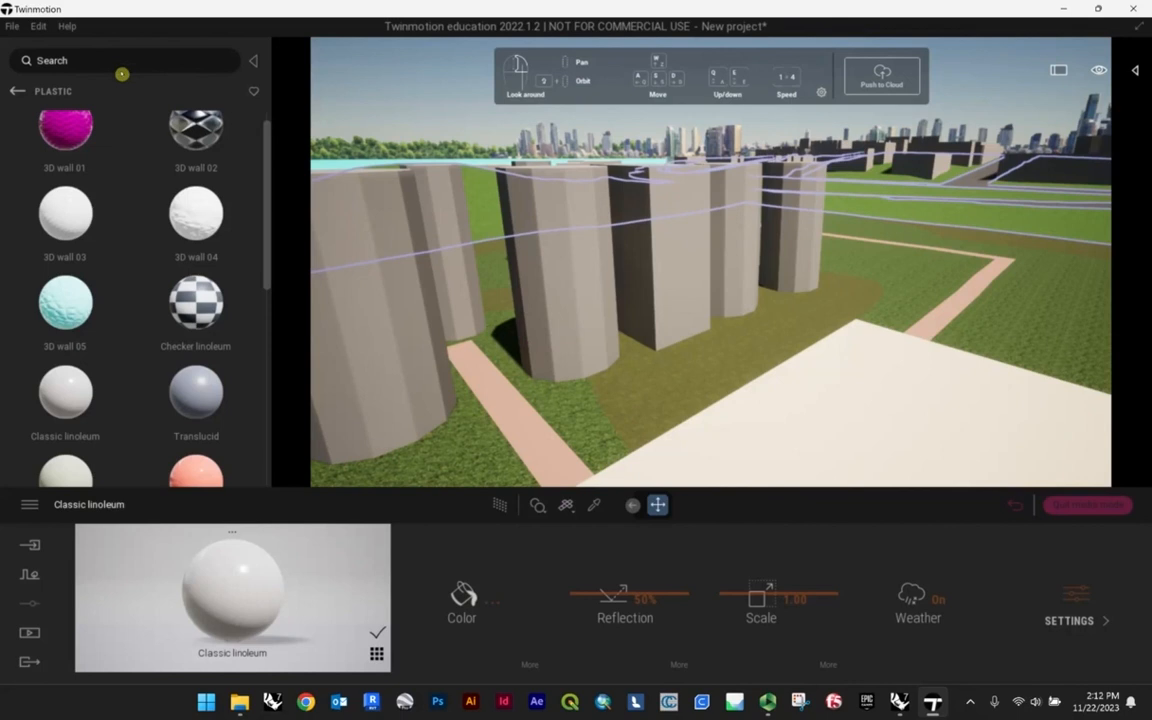
pyautogui.click(18, 91)
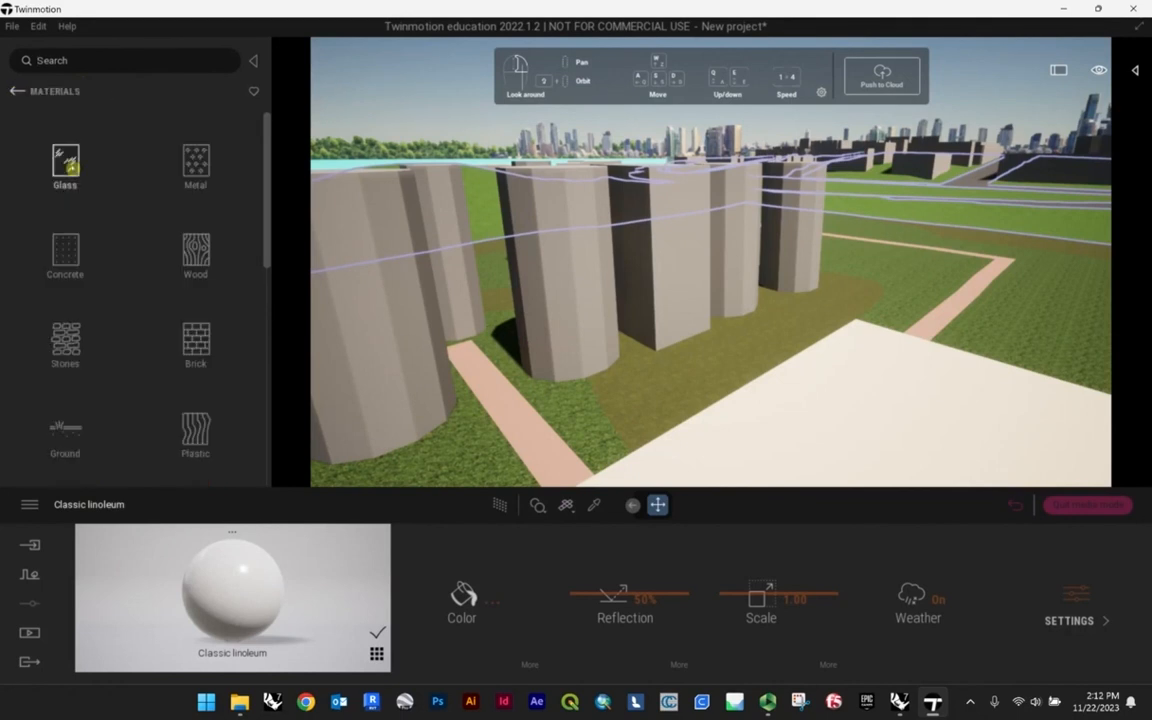
pyautogui.scroll(-2, 124, 297)
pyautogui.scroll(2, 138, 310)
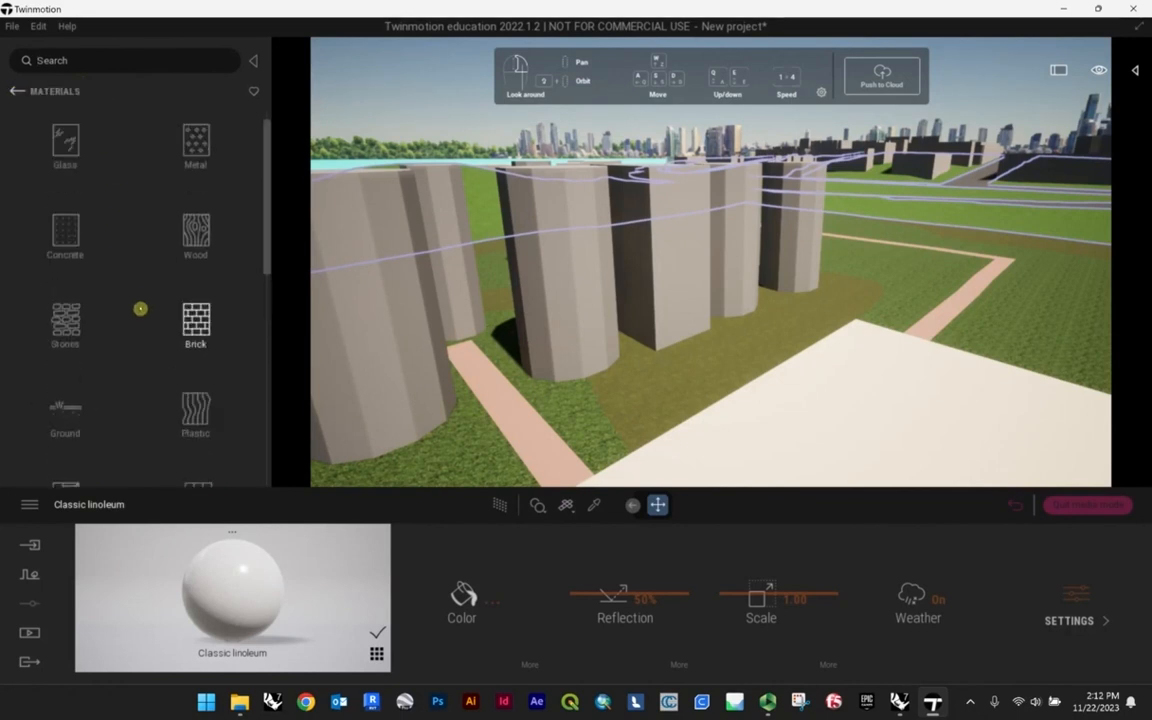
pyautogui.click(196, 320)
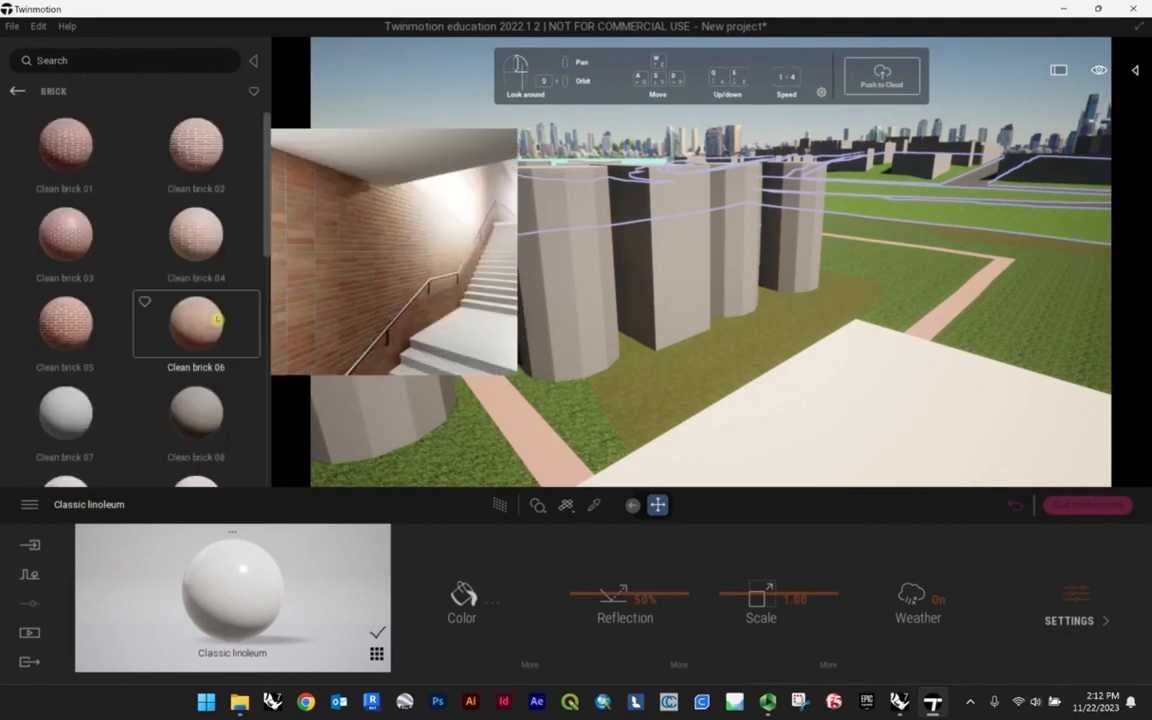
pyautogui.scroll(5, 790, 440)
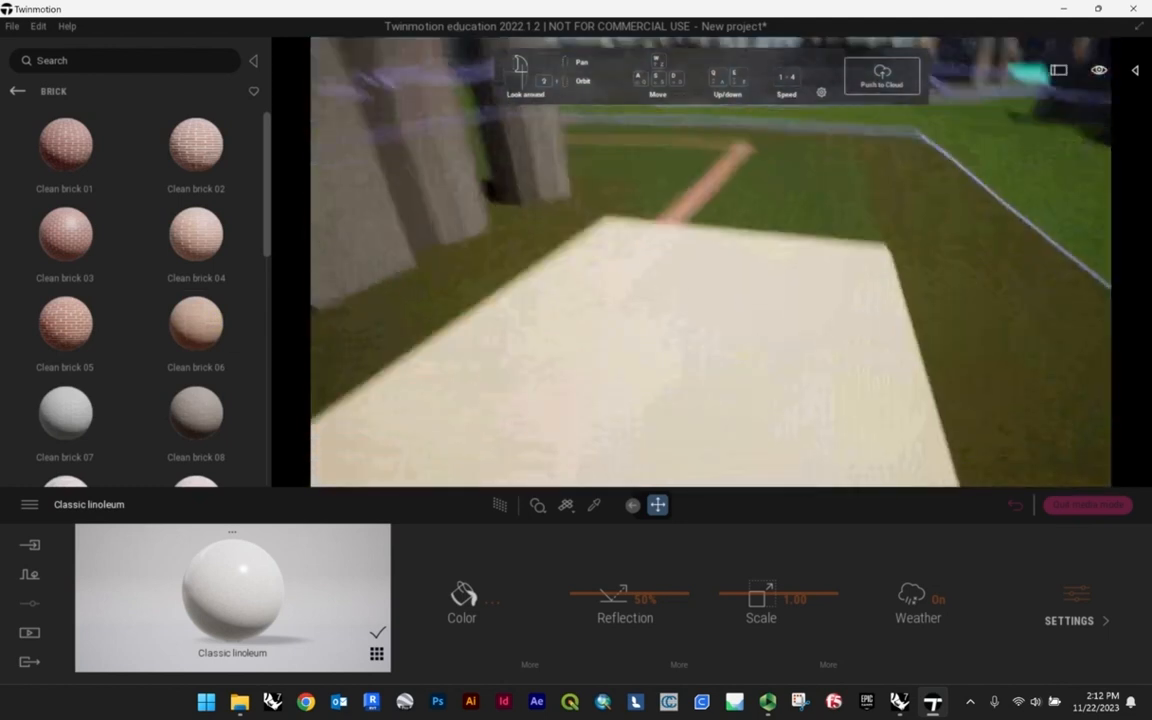
pyautogui.scroll(-5, 160, 350)
pyautogui.scroll(-2, 167, 357)
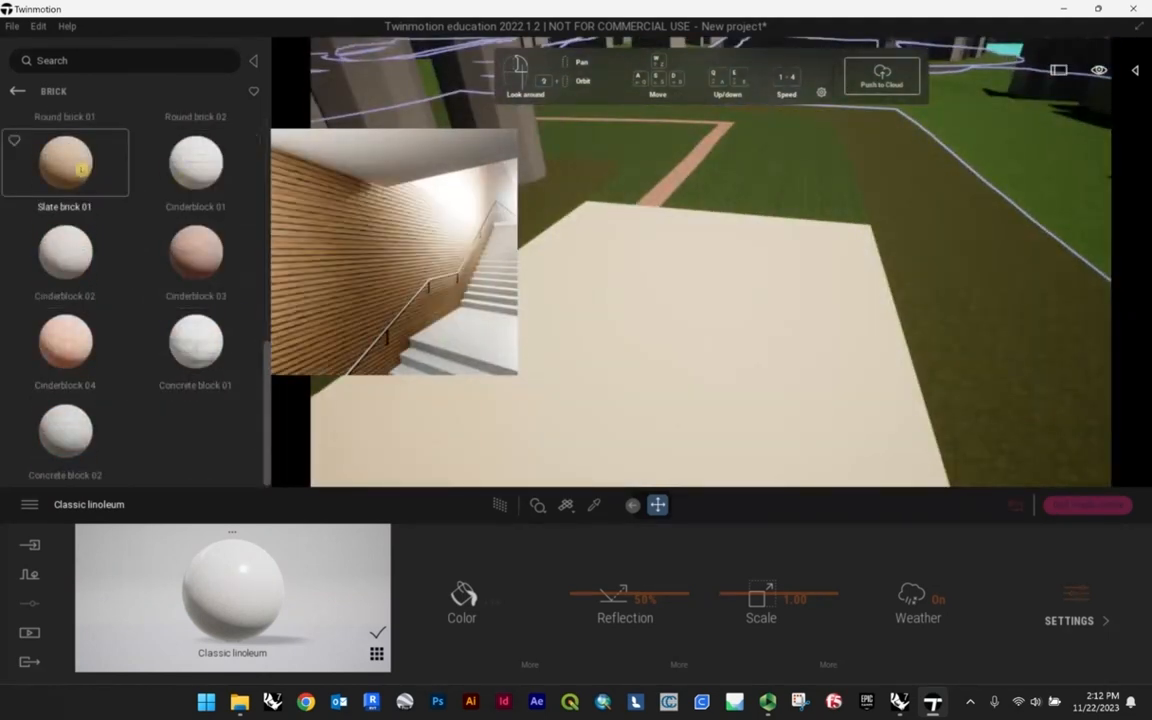
pyautogui.scroll(1, 75, 165)
pyautogui.scroll(1, 80, 180)
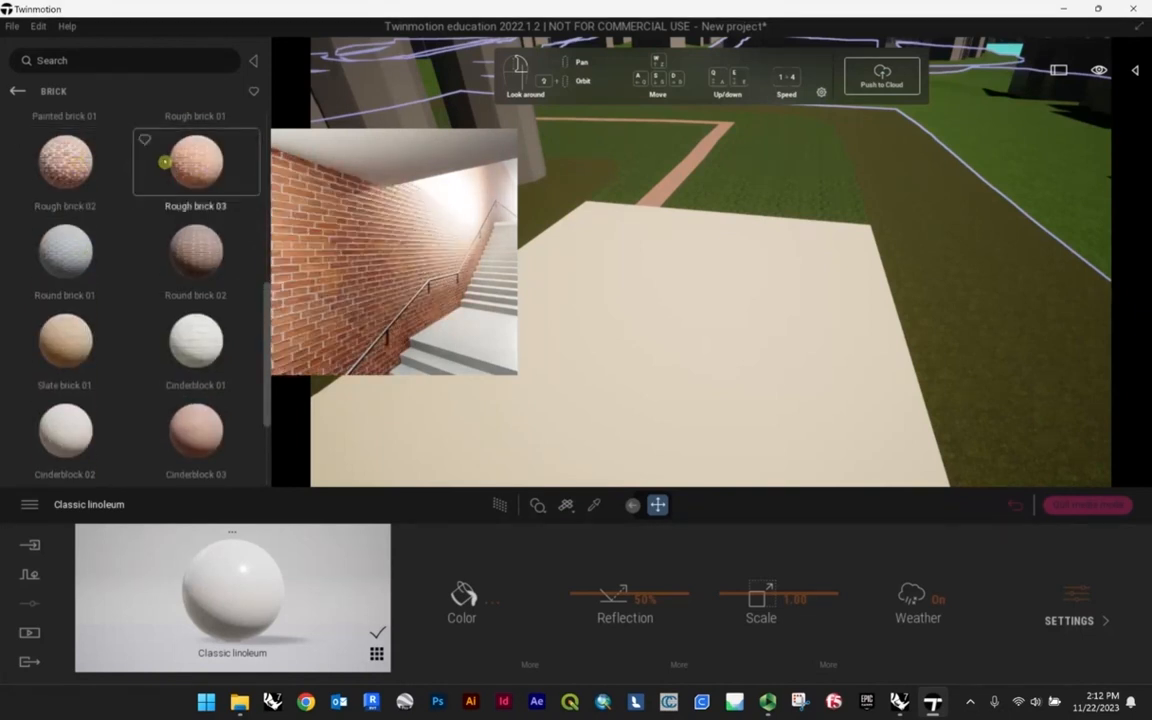
pyautogui.moveTo(60, 160); pyautogui.dragTo(705, 352)
# - Try a light green colour on the Rough brick 02 material
pyautogui.scroll(5, 695, 352)
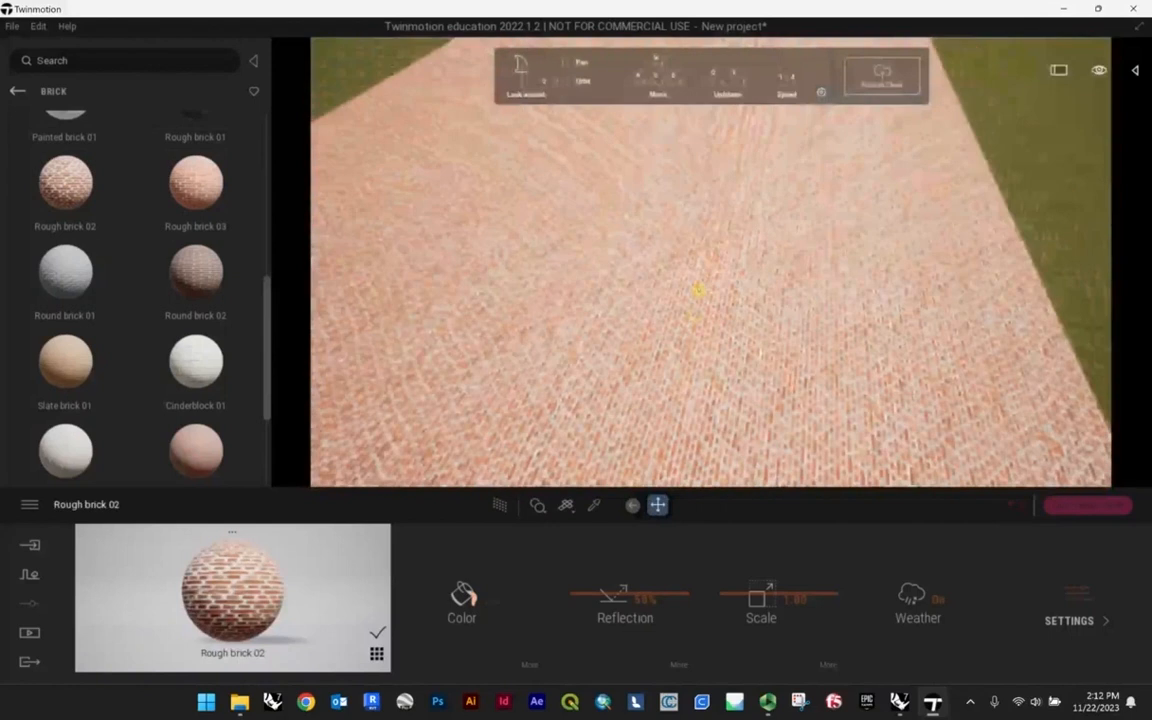
pyautogui.moveTo(698, 290); pyautogui.dragTo(590, 220, button='right')
pyautogui.click(488, 601)
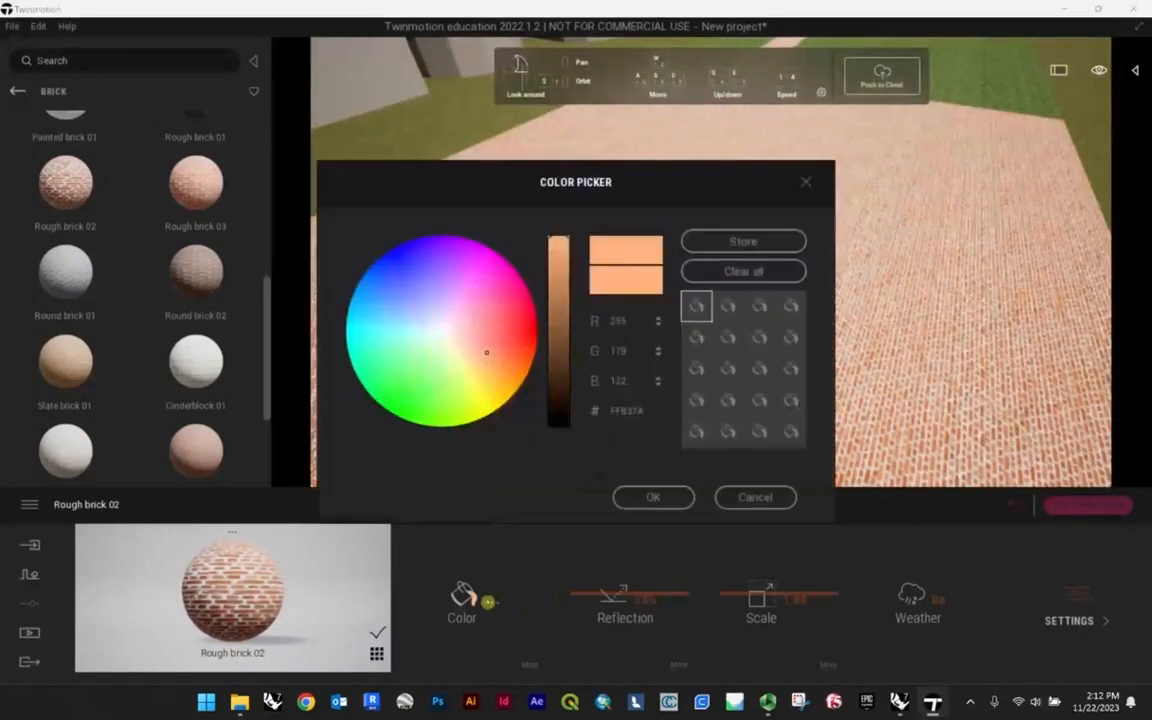
pyautogui.moveTo(451, 300); pyautogui.dragTo(418, 371)
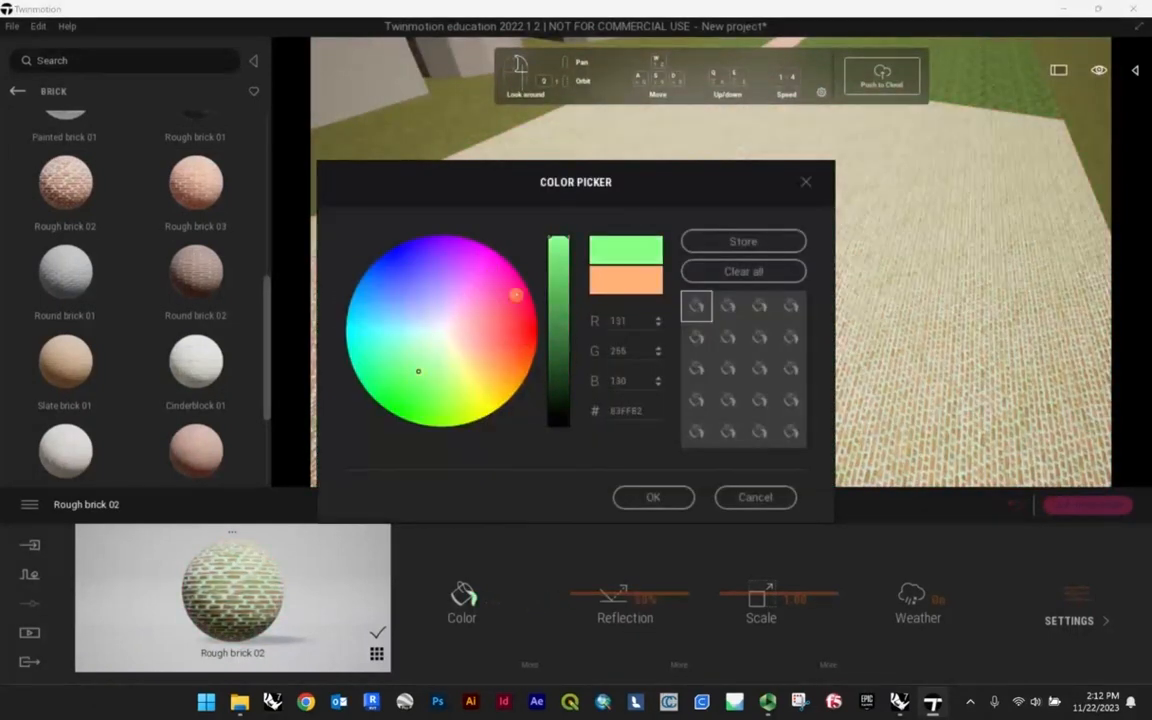
pyautogui.click(755, 497)
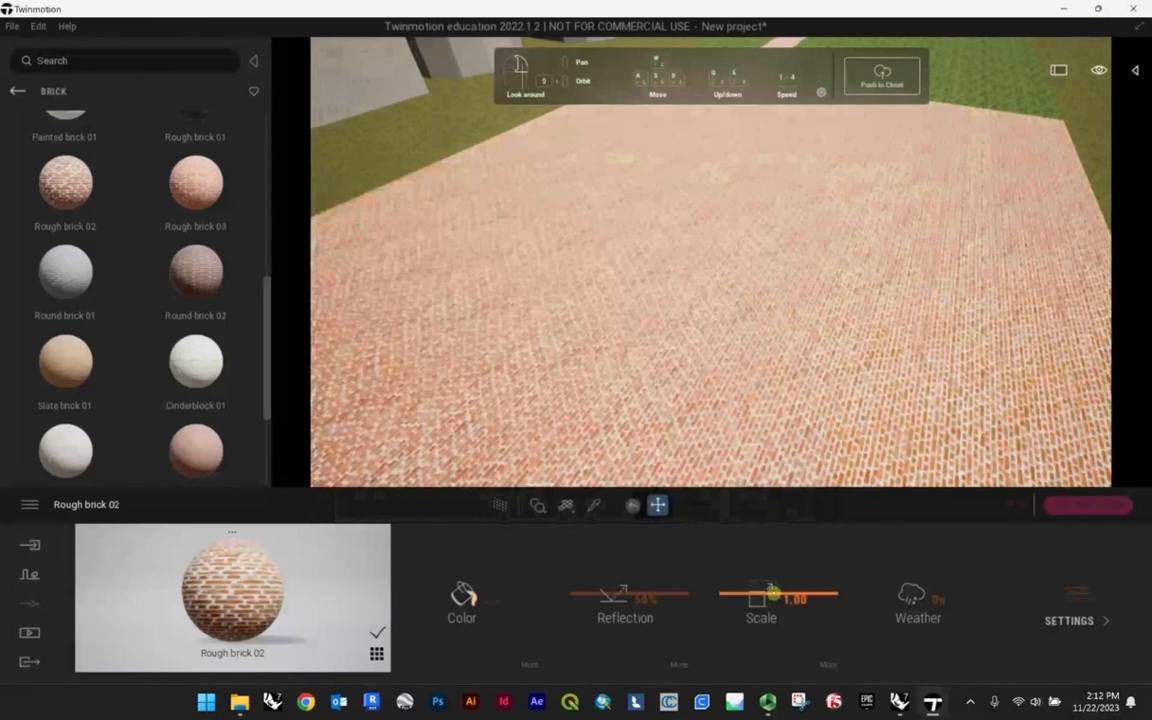
# - Set the scale of the Rough brick 02 material to 1.45 and return to the material categories
pyautogui.moveTo(773, 594)
pyautogui.mouseDown()
pyautogui.moveTo(779, 633)
pyautogui.moveTo(778, 580)
pyautogui.moveTo(780, 612)
pyautogui.mouseUp()
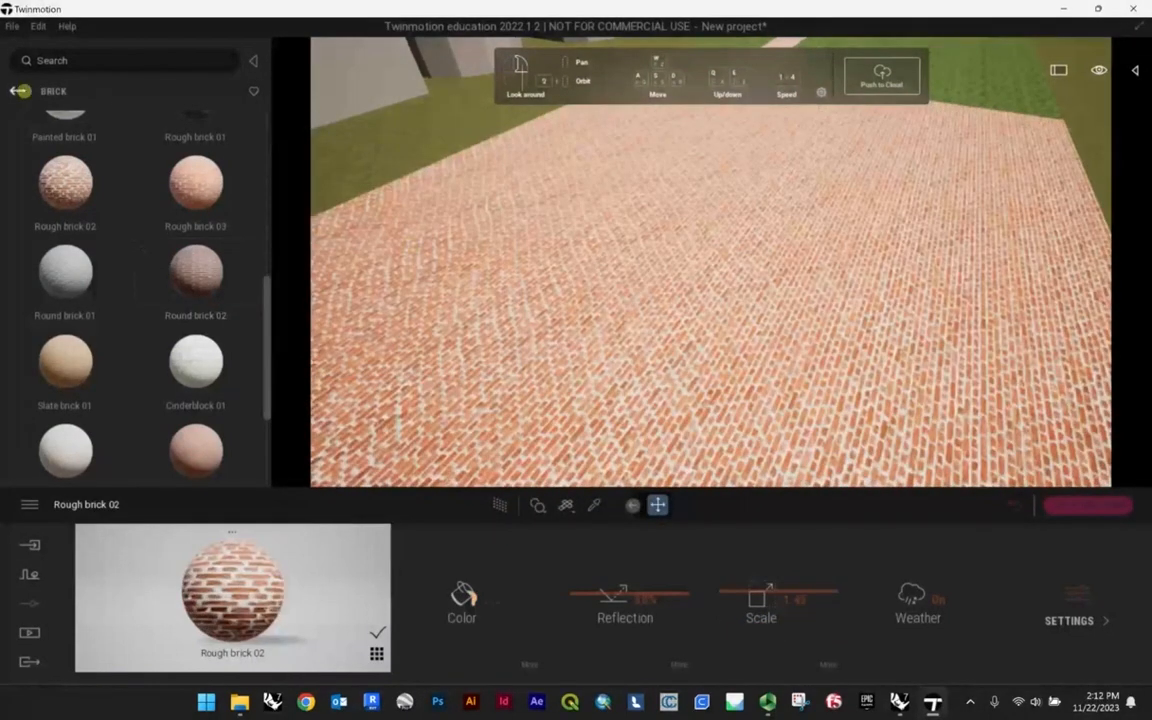
pyautogui.click(20, 91)
pyautogui.scroll(-5, 643, 252)
pyautogui.keyDown('shift'); pyautogui.moveTo(625, 383); pyautogui.dragTo(520, 370, button='middle'); pyautogui.keyUp('shift')
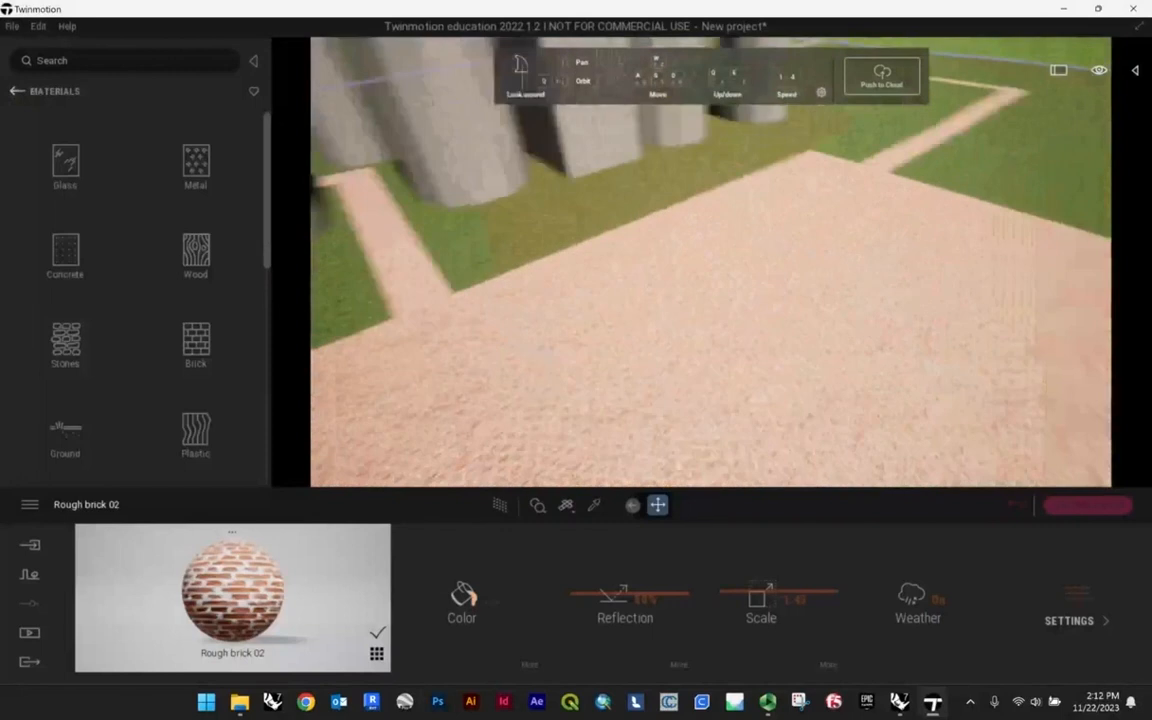
pyautogui.moveTo(520, 370); pyautogui.dragTo(458, 366, button='right')
pyautogui.scroll(4, 460, 234)
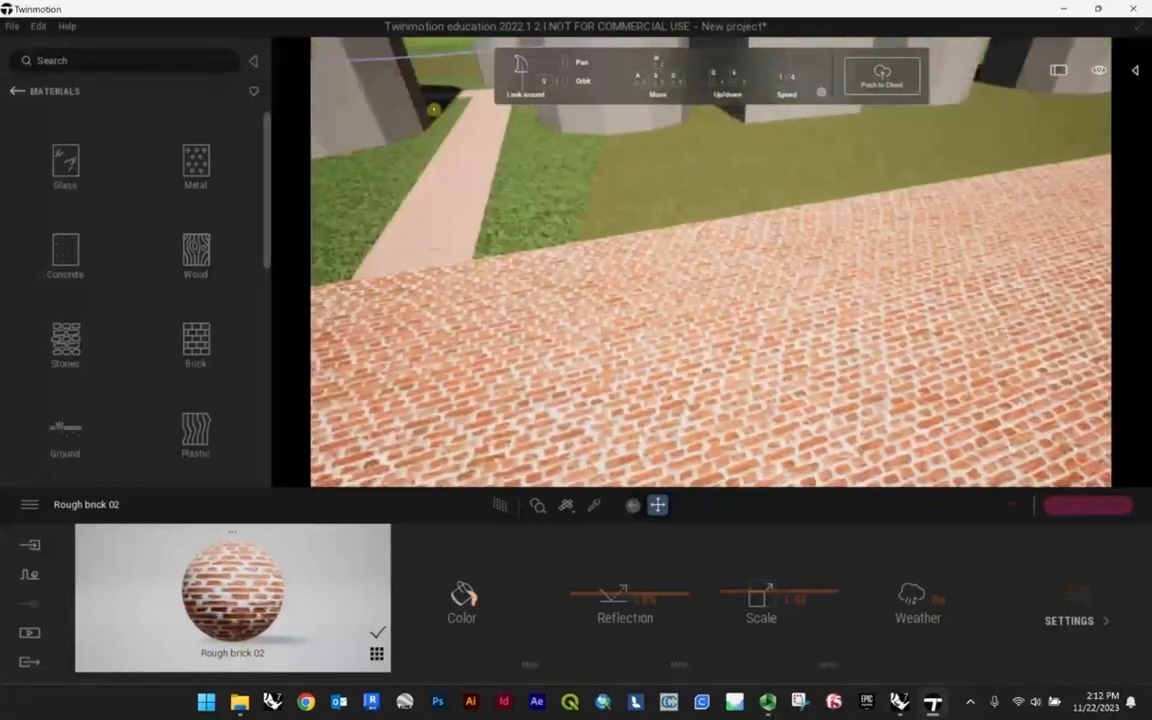
# - Search the library for Rust and apply the brown Rusty Painted Metal Sheet material to the grey columns
pyautogui.scroll(-5, 425, 357)
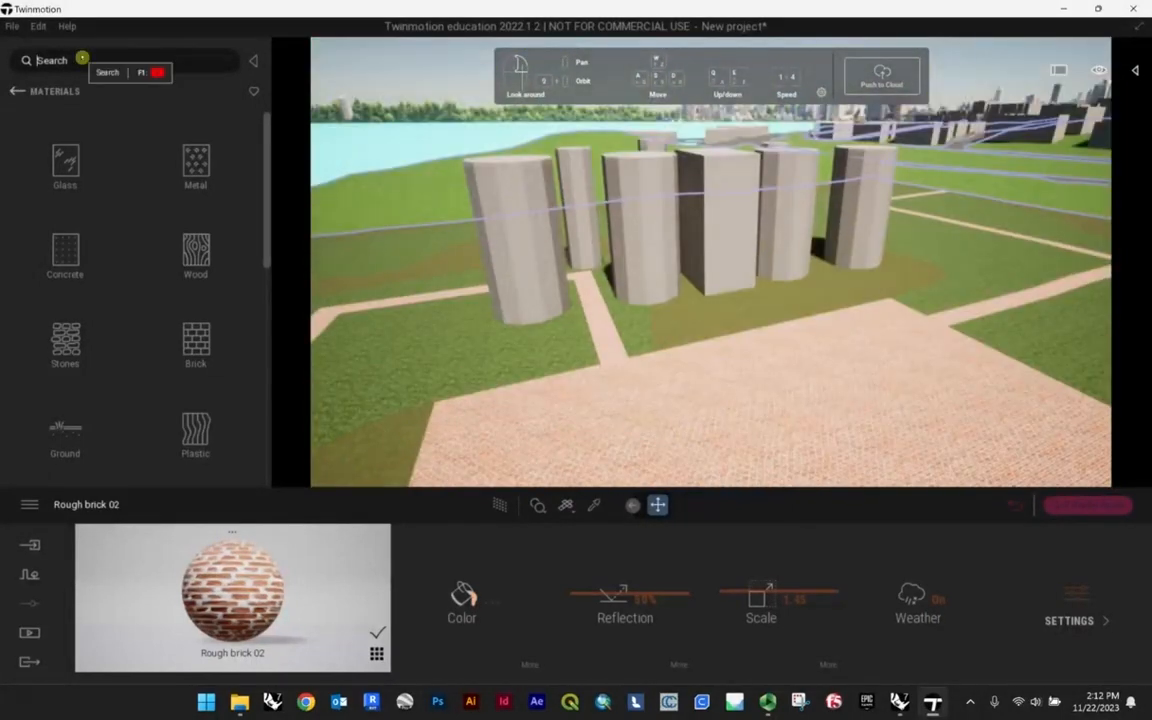
pyautogui.write('ruast')
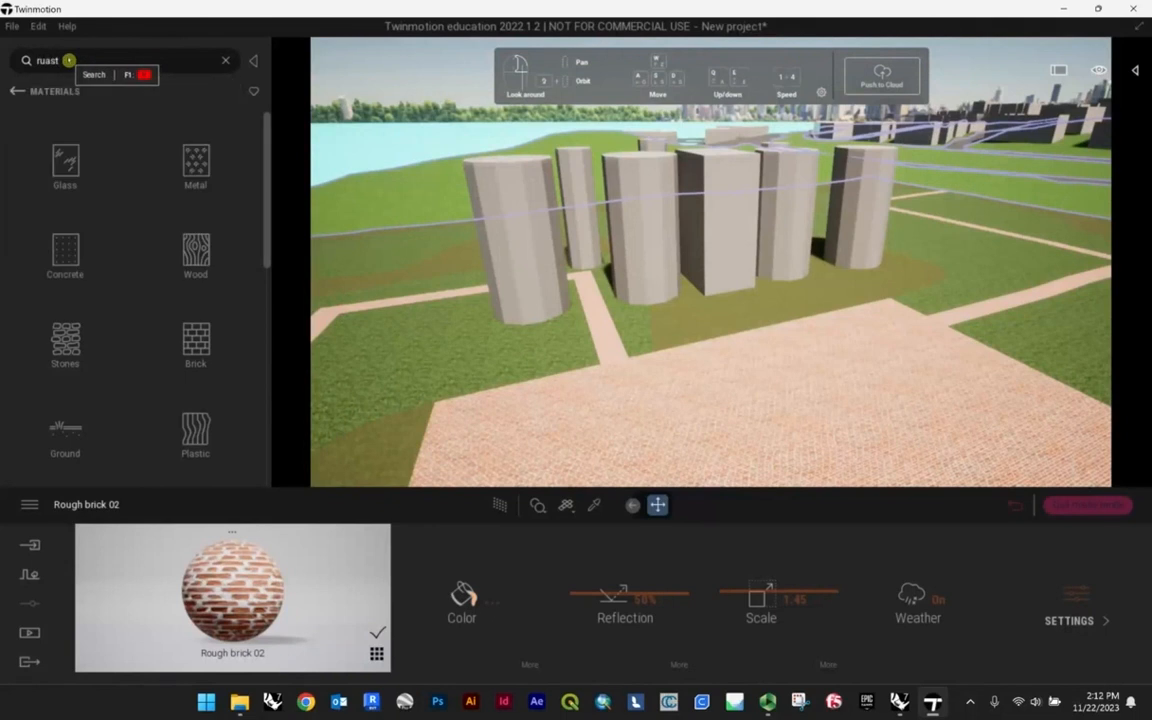
pyautogui.press('BackSpace')
pyautogui.write('st')
pyautogui.press('Return')
pyautogui.click(48, 95)
pyautogui.click(44, 100)
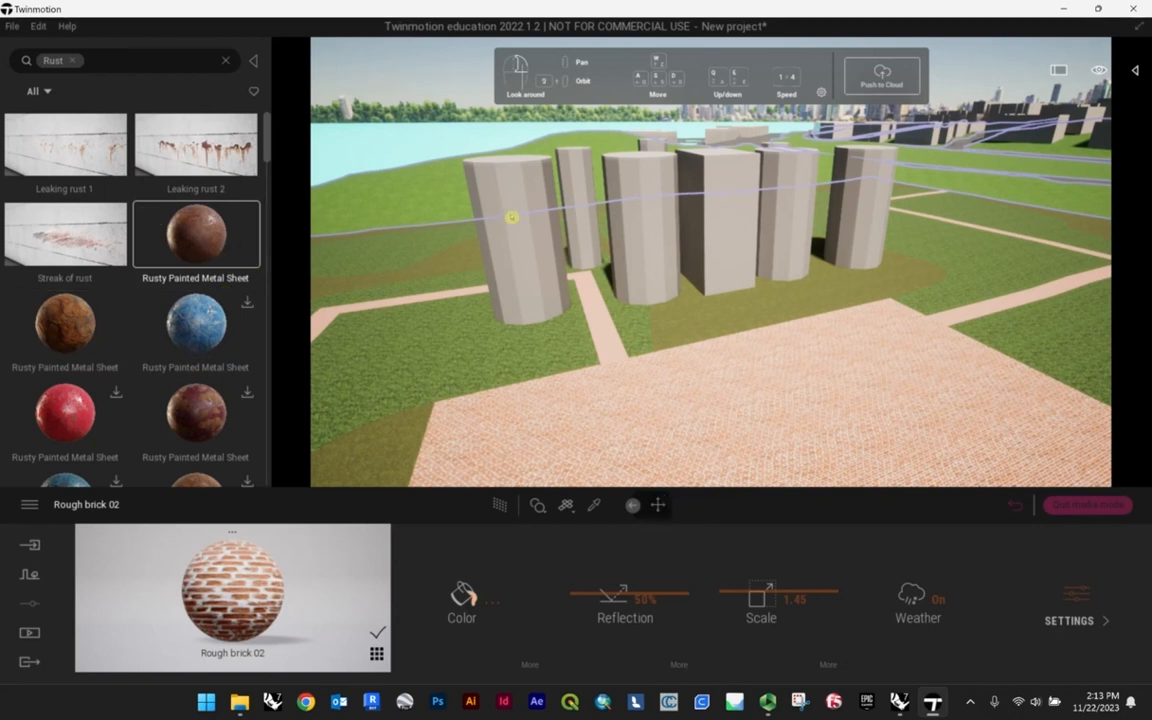
pyautogui.moveTo(511, 217); pyautogui.dragTo(524, 212)
# - Search the library for Water and apply the Lake 01 material to the cyan water plane
pyautogui.scroll(5, 632, 252)
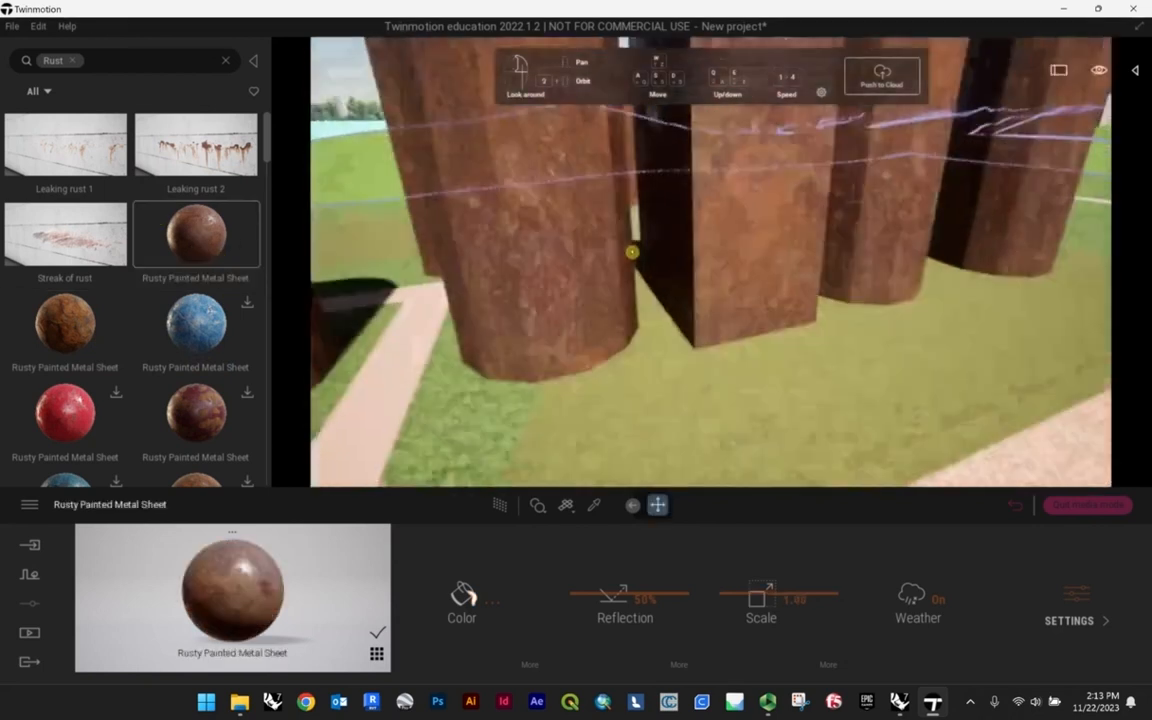
pyautogui.moveTo(632, 252); pyautogui.dragTo(810, 272, button='right')
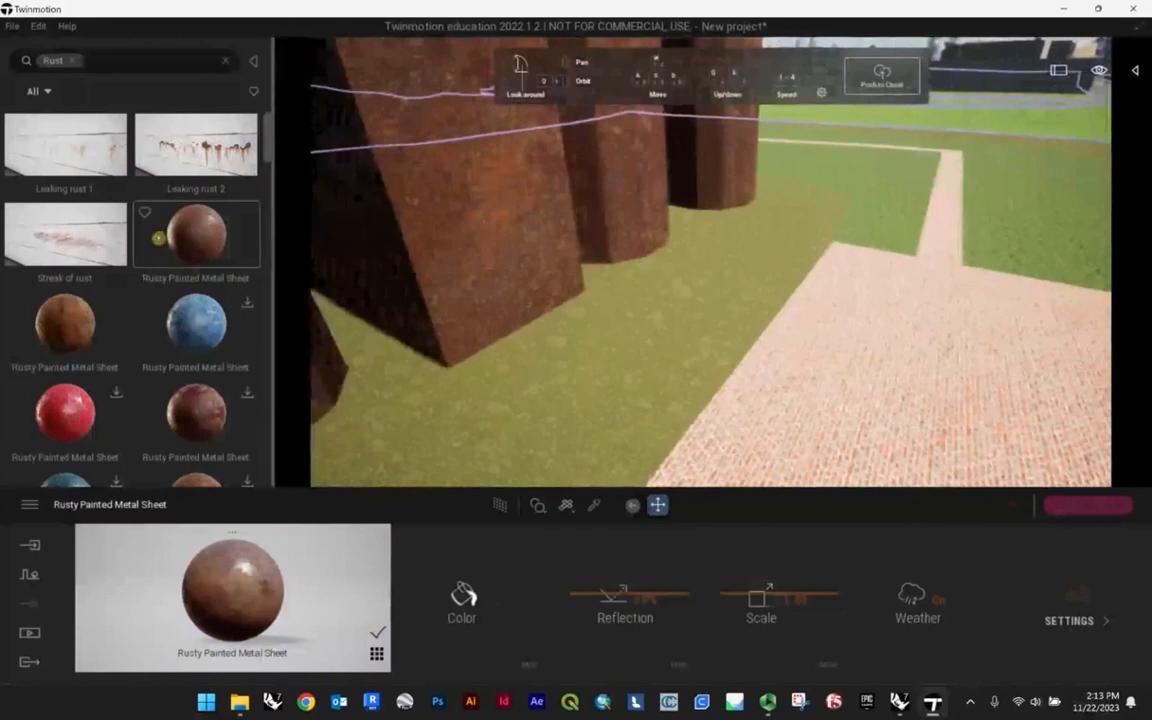
pyautogui.scroll(-10, 686, 333)
pyautogui.moveTo(740, 334); pyautogui.dragTo(470, 290, button='right')
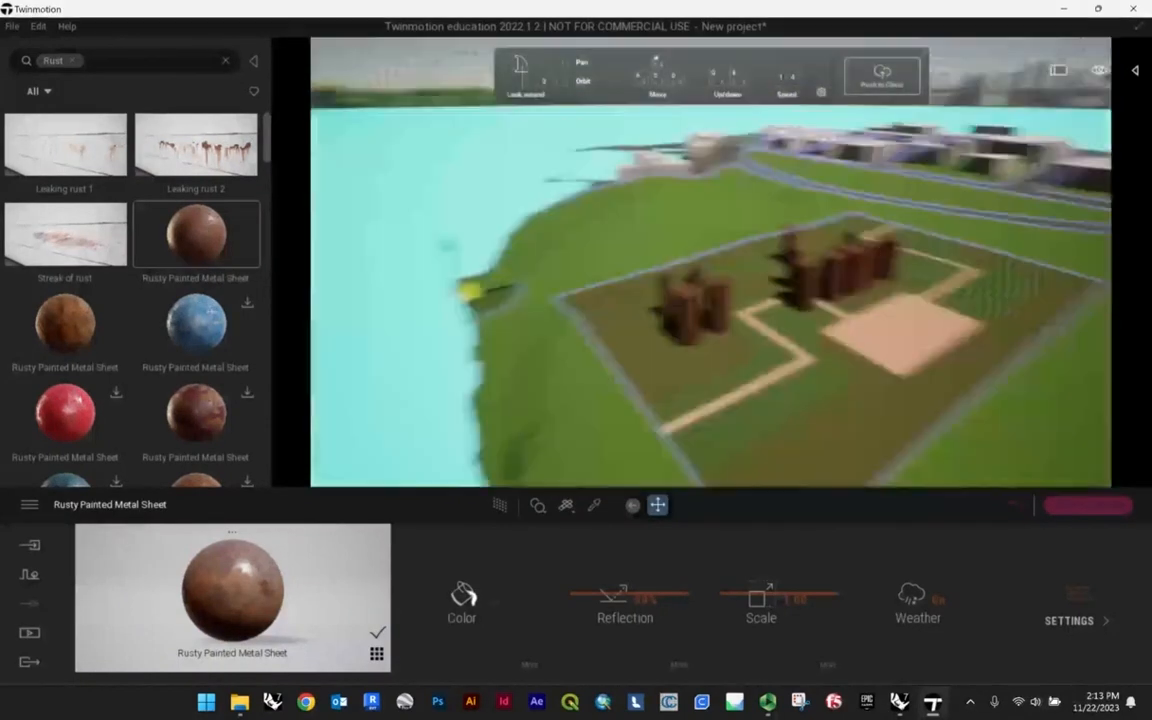
pyautogui.moveTo(740, 300); pyautogui.dragTo(612, 294, button='right')
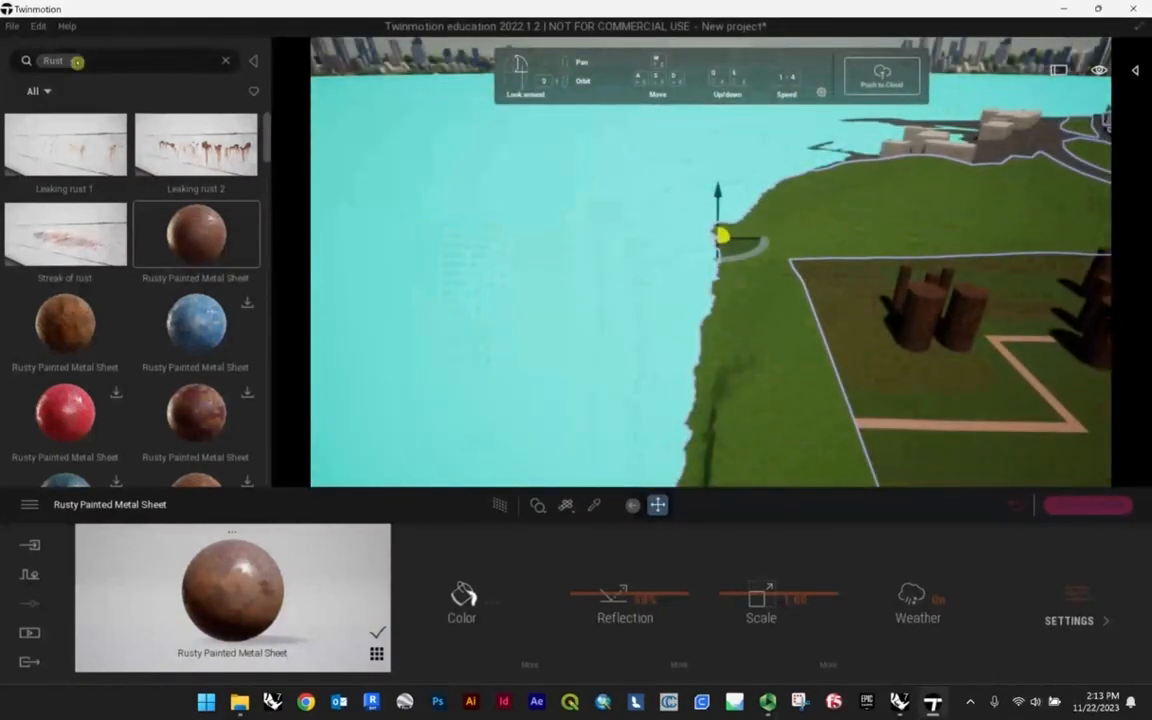
pyautogui.click(77, 61)
pyautogui.write('water')
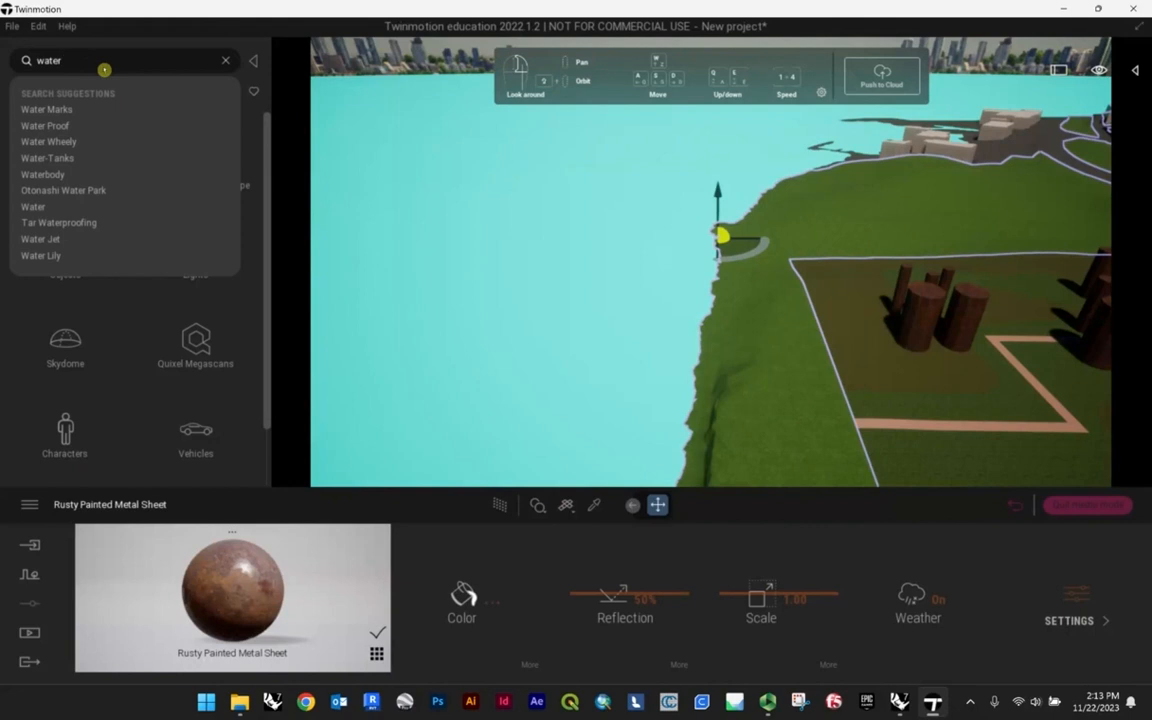
pyautogui.click(31, 177)
pyautogui.scroll(-1, 126, 237)
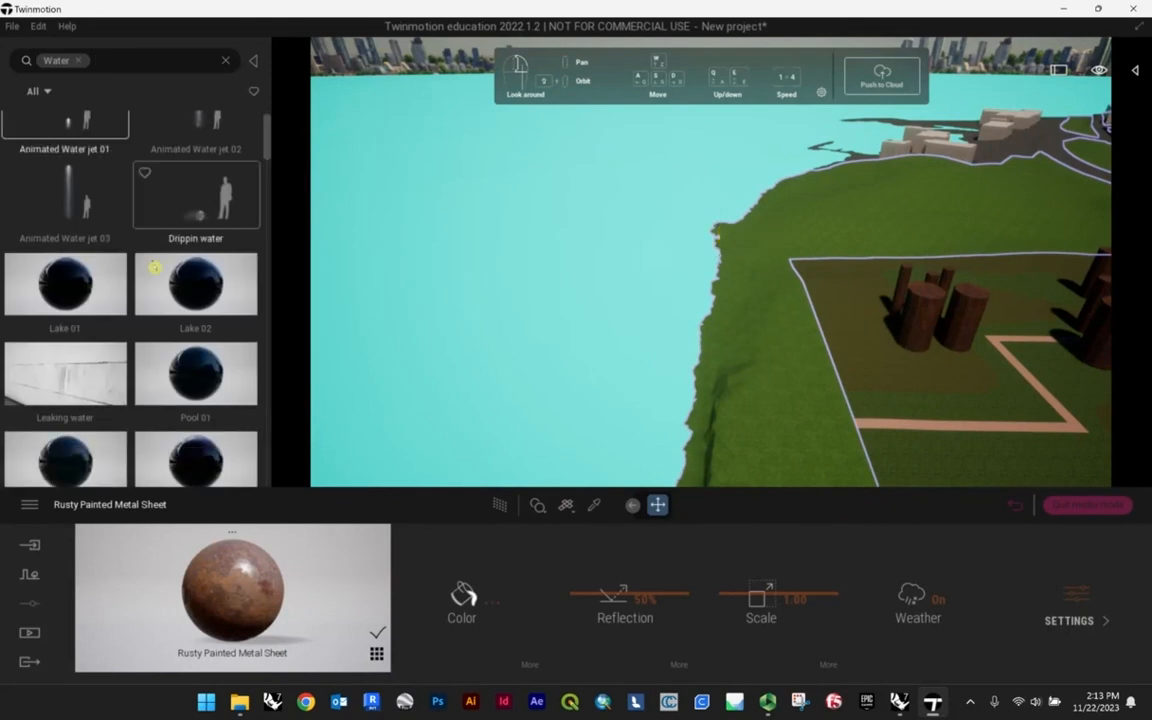
pyautogui.moveTo(35, 258)
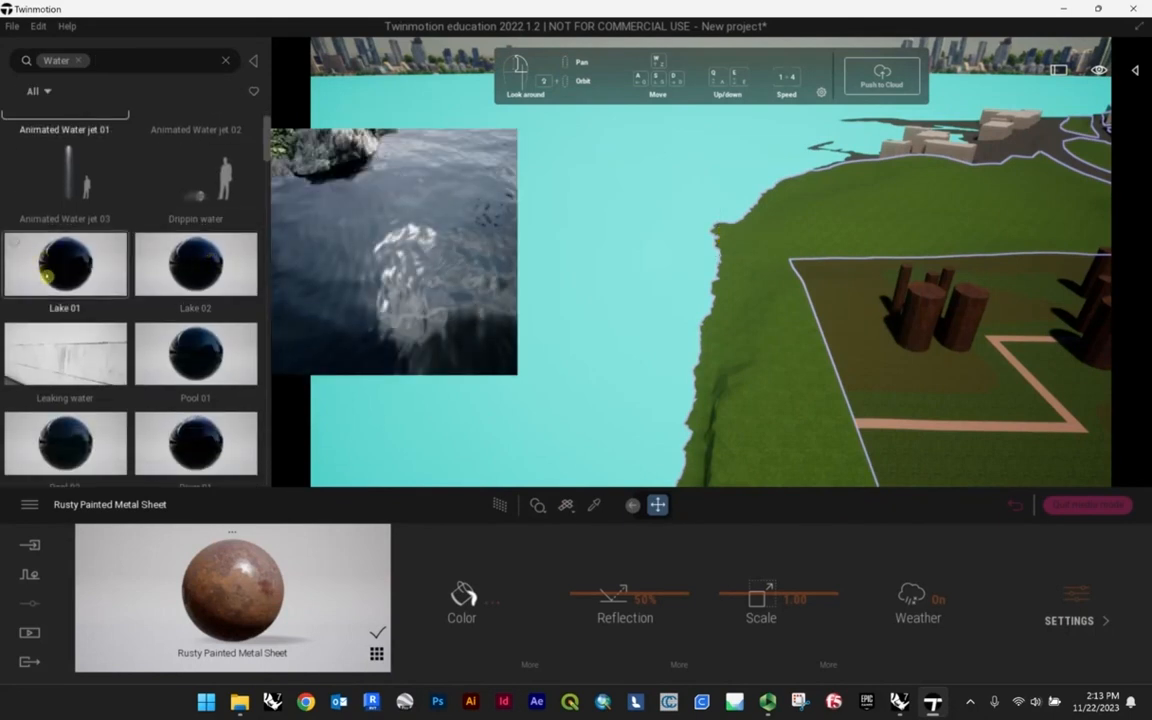
pyautogui.moveTo(53, 282); pyautogui.dragTo(555, 301)
# - Examine the lake surface and its skyline reflections from just above the grassy shore
pyautogui.moveTo(609, 225); pyautogui.dragTo(320, 232, button='right')
pyautogui.scroll(10, 506, 227)
pyautogui.press('w')
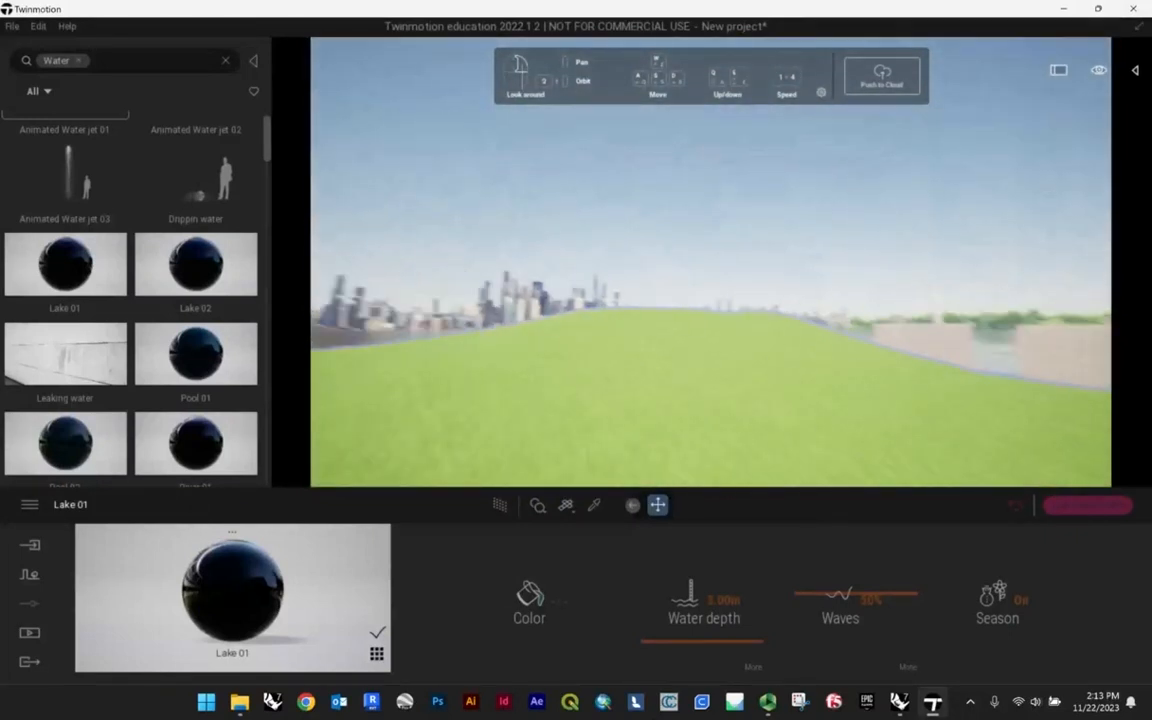
pyautogui.press('w')
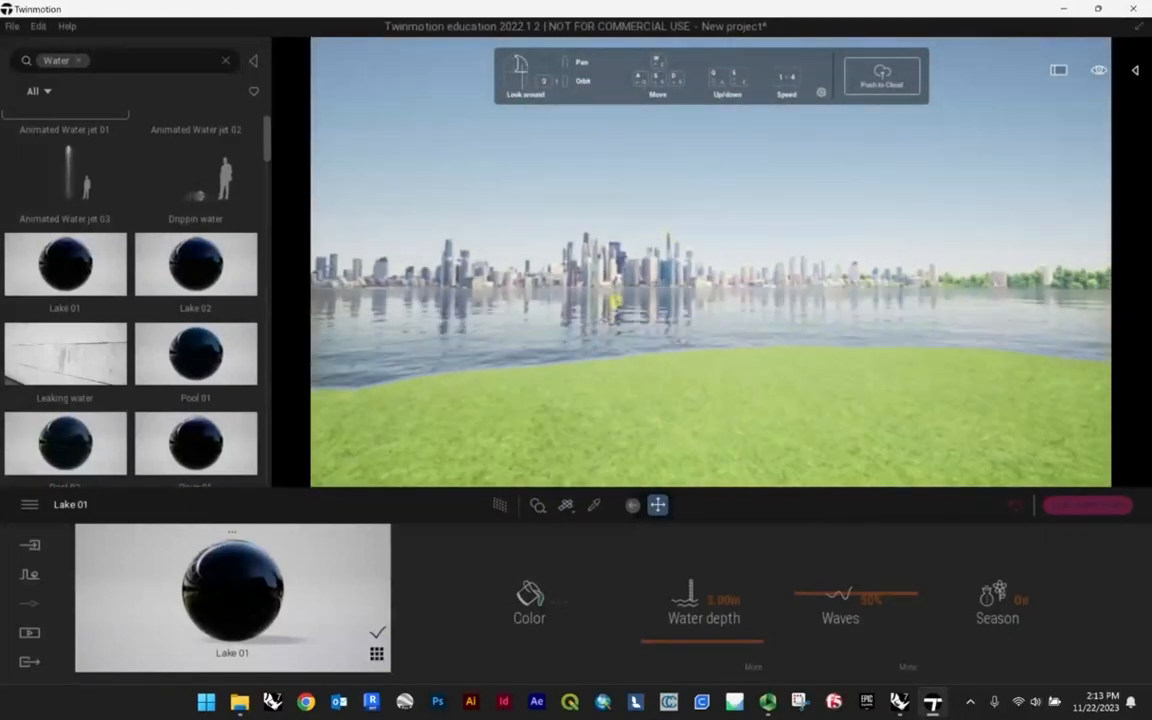
# - Examine the lake shore, the surrounding buildings and the rusty columns around the site from several viewpoints
pyautogui.moveTo(743, 267); pyautogui.dragTo(700, 258, button='right')
pyautogui.press('w')
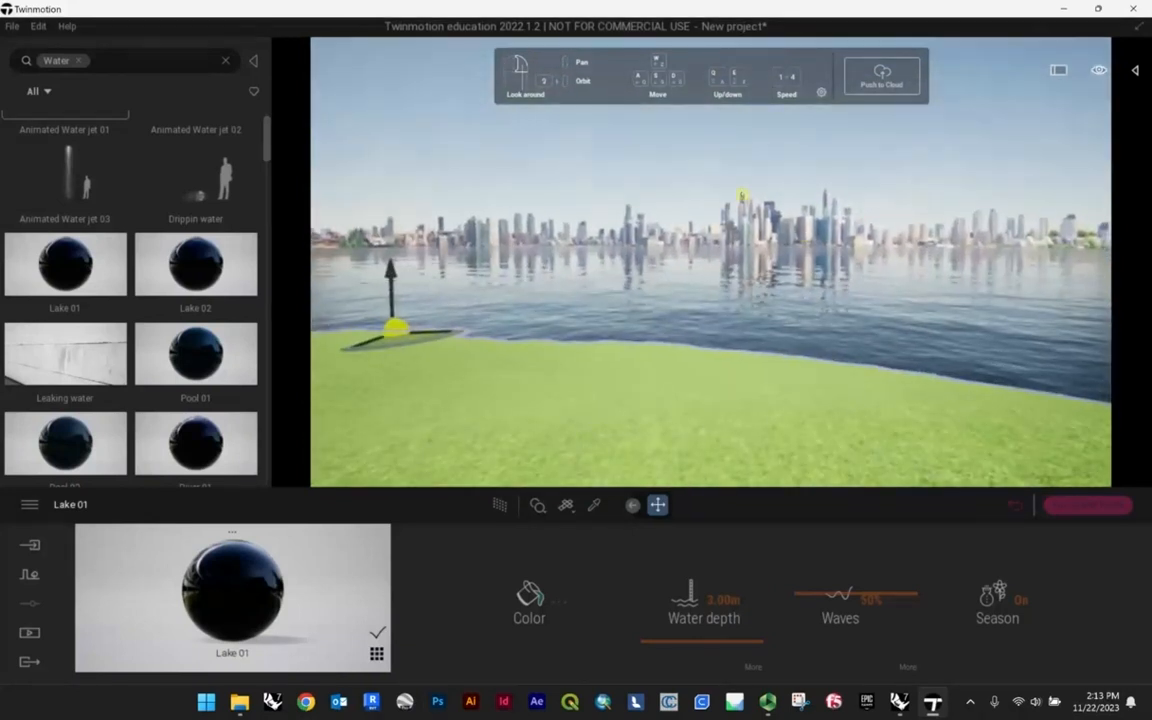
pyautogui.moveTo(722, 352); pyautogui.dragTo(530, 345, button='right')
pyautogui.press('w')
pyautogui.press('w')
pyautogui.press('s')
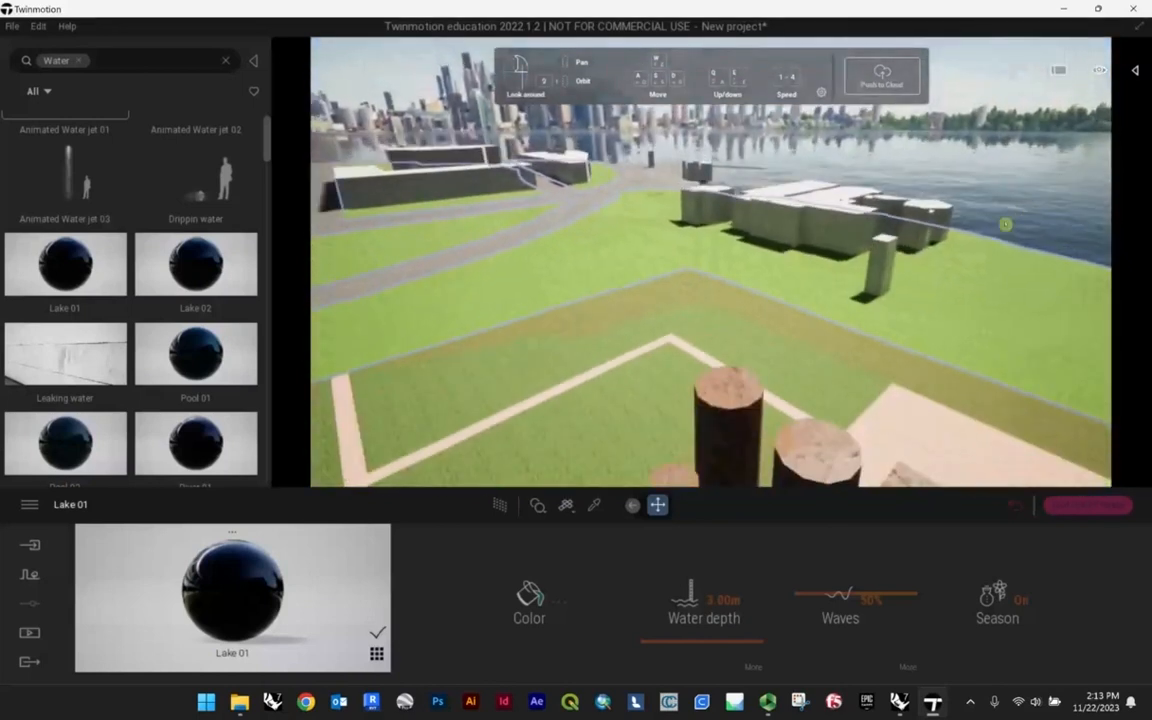
pyautogui.press('d')
pyautogui.keyDown('shift'); pyautogui.moveTo(918, 252); pyautogui.dragTo(912, 225, button='middle'); pyautogui.keyUp('shift')
pyautogui.scroll(-3, 942, 243)
pyautogui.scroll(3, 901, 221)
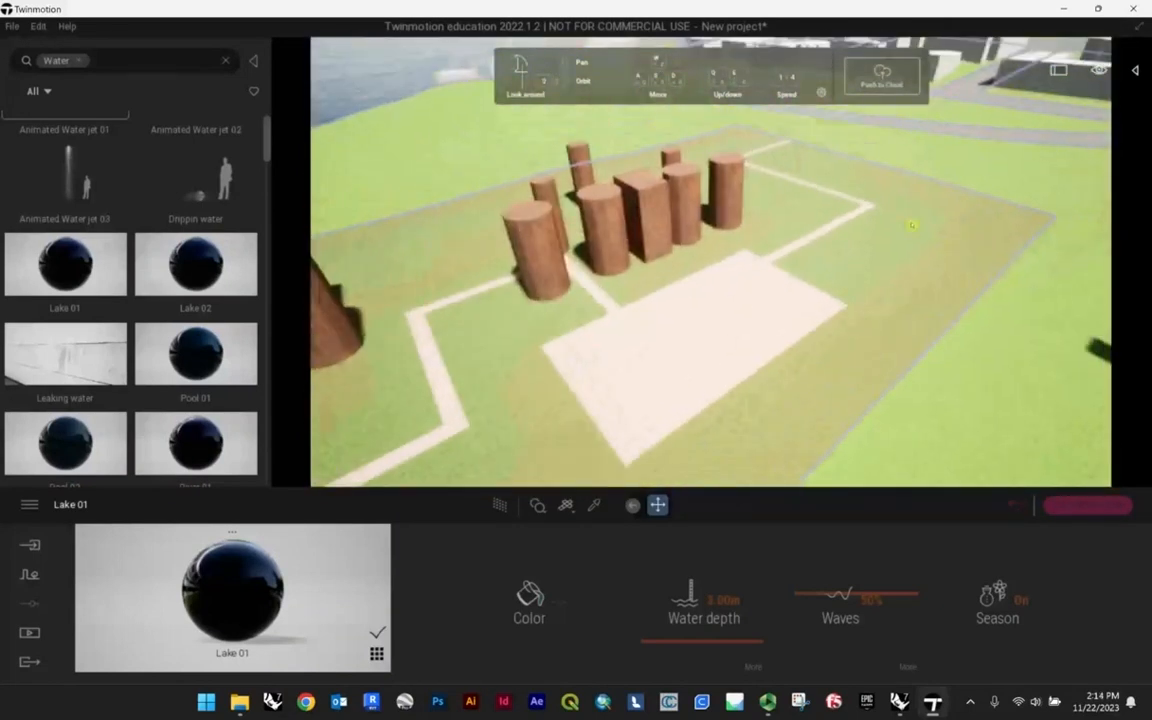
# - Clear the Water search and browse the trees in the library's Vegetation and landscape category
pyautogui.click(81, 63)
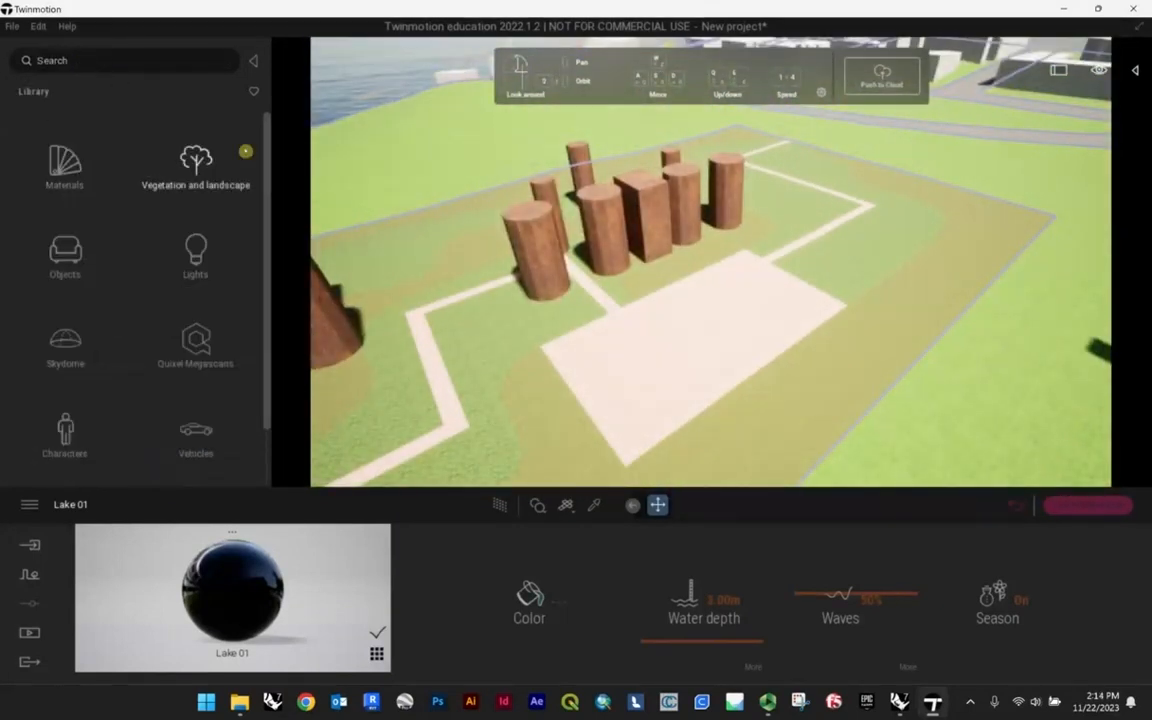
pyautogui.click(200, 163)
pyautogui.click(200, 168)
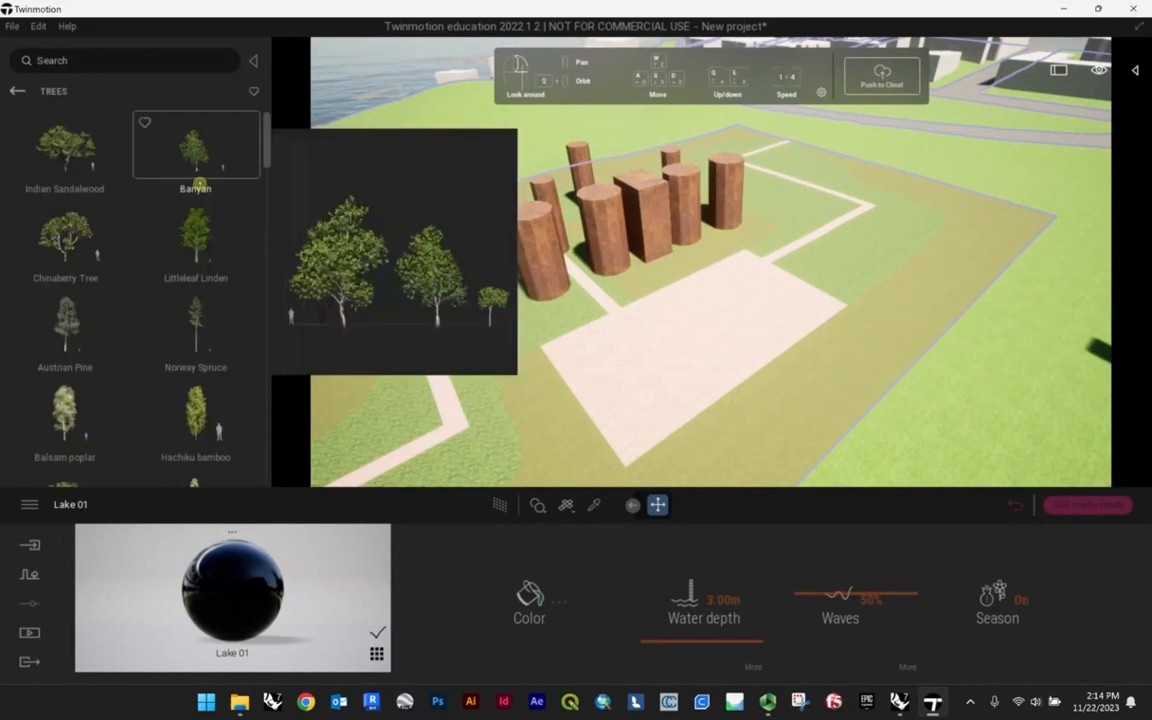
pyautogui.scroll(-5, 141, 190)
pyautogui.scroll(-8, 141, 204)
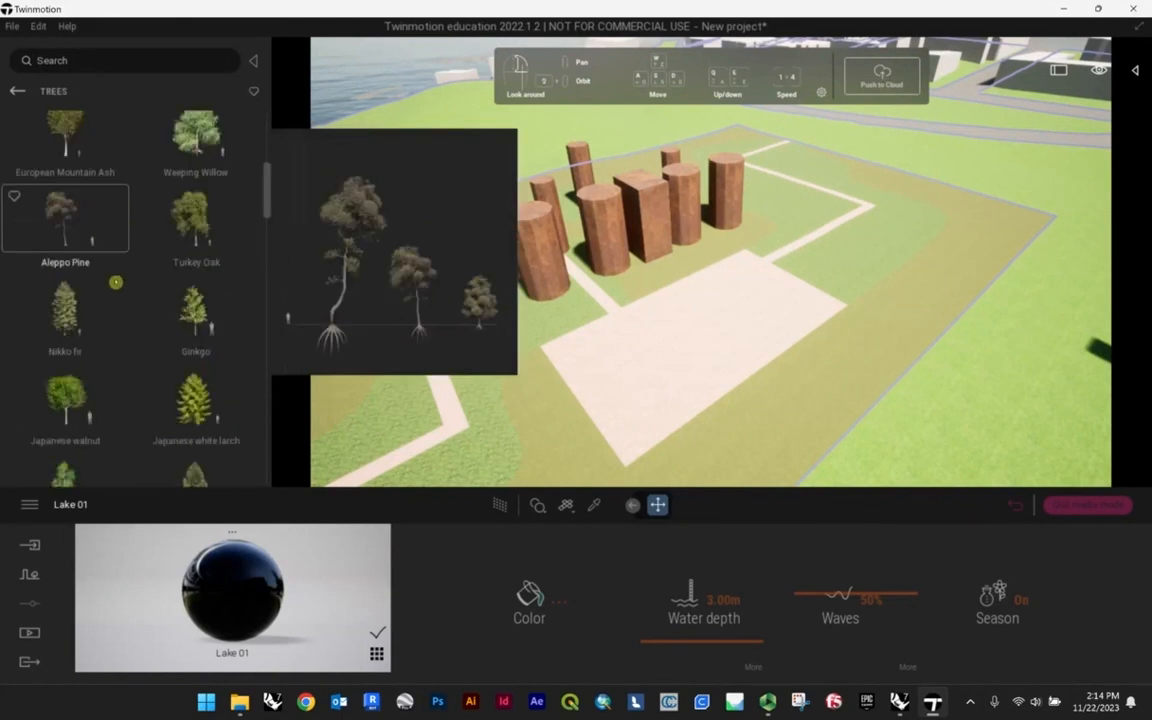
pyautogui.scroll(-3, 150, 240)
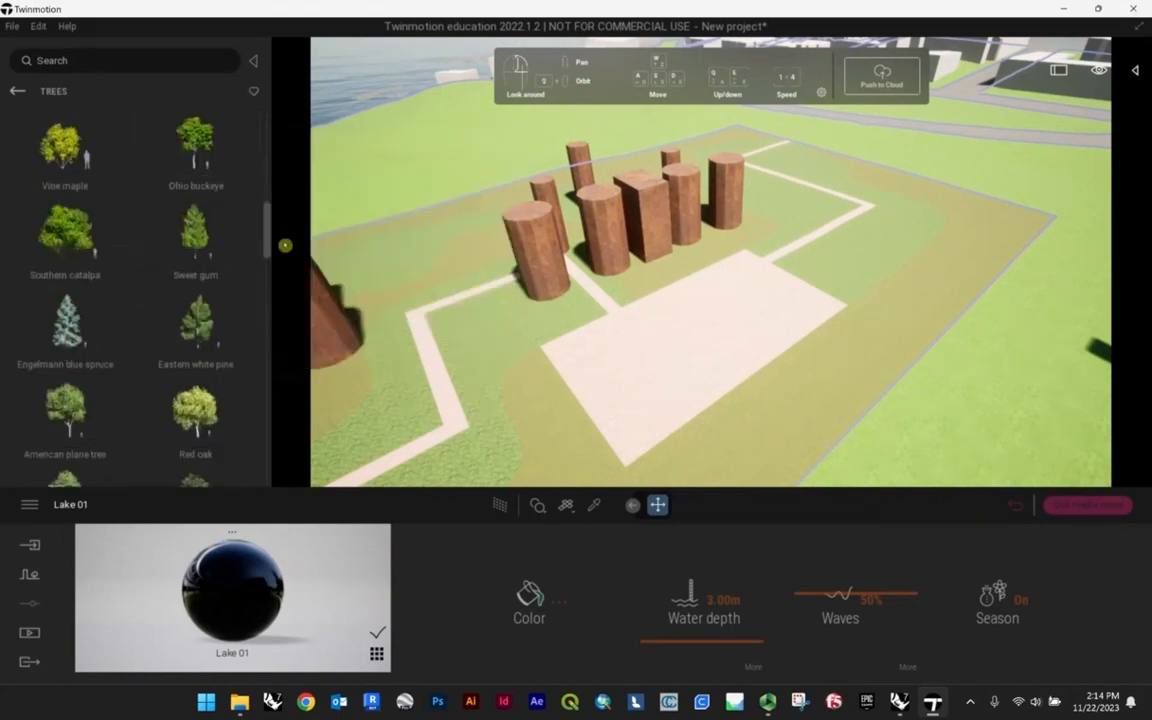
pyautogui.moveTo(268, 235); pyautogui.dragTo(256, 35)
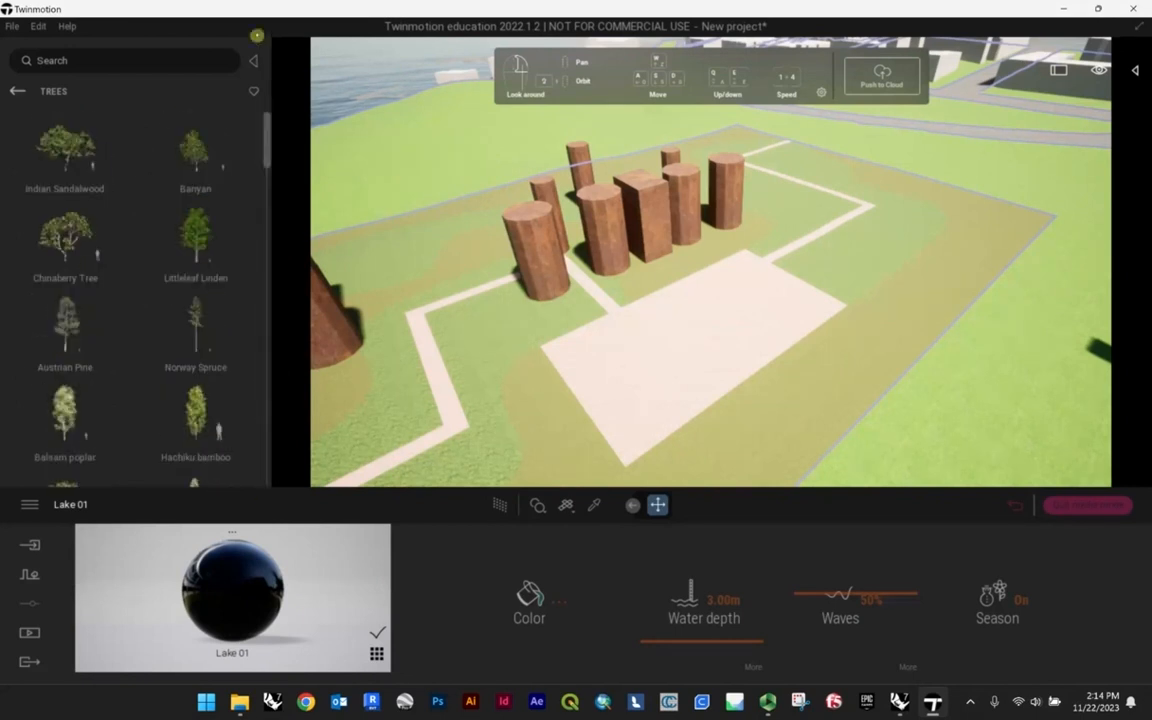
pyautogui.moveTo(262, 111)
pyautogui.mouseDown()
pyautogui.moveTo(242, 195)
pyautogui.moveTo(270, 474)
pyautogui.moveTo(266, 120)
pyautogui.mouseUp()
pyautogui.moveTo(133, 173)
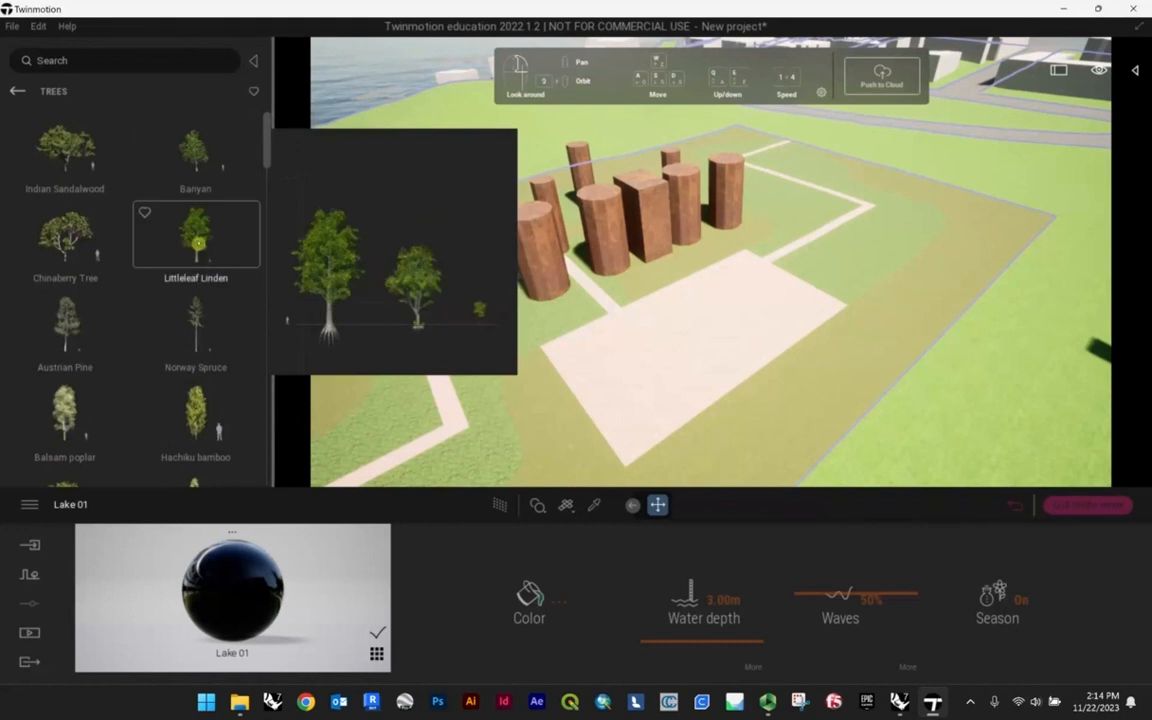
# - Search the tree library for Birch
pyautogui.click(91, 63)
pyautogui.write('b')
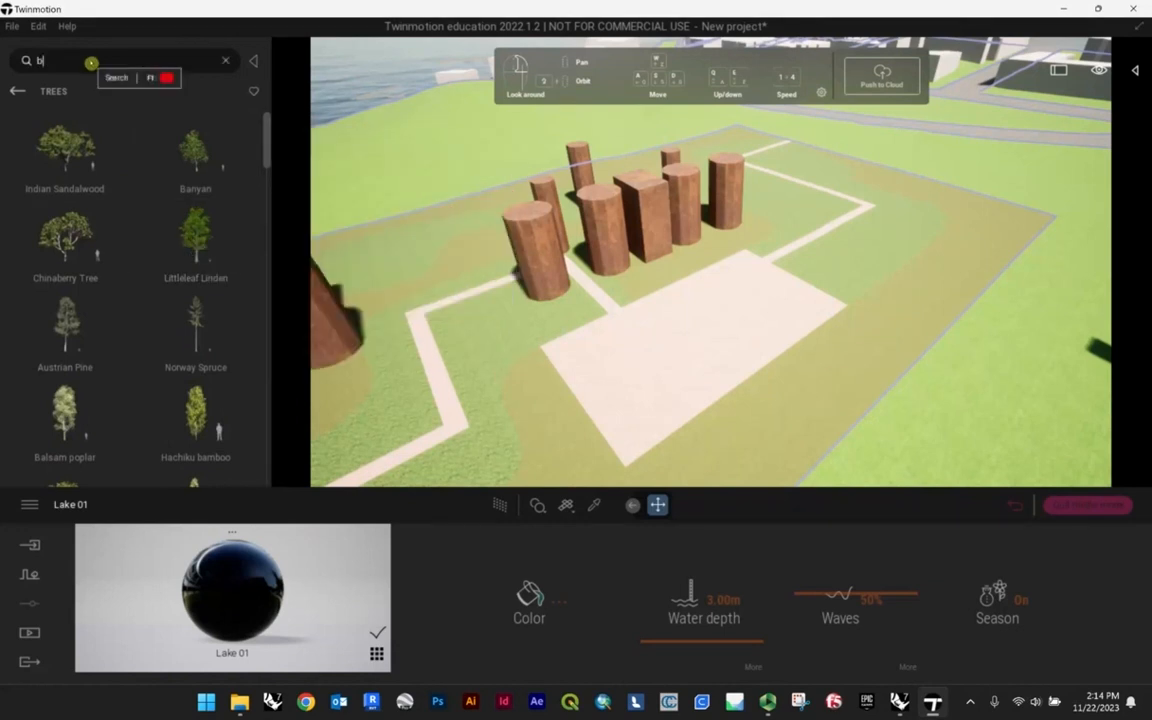
pyautogui.write('ir')
pyautogui.press('Return')
pyautogui.moveTo(136, 148)
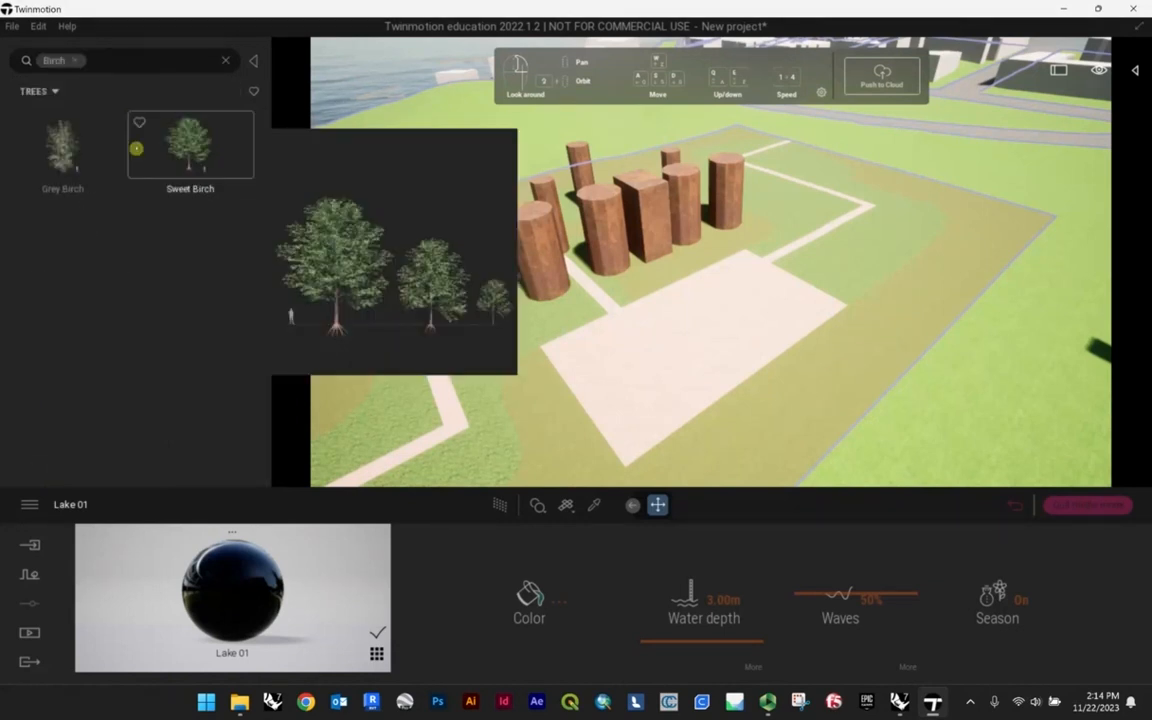
# - Place Grey Birch trees in two lengthwise rows on the rectangular brick plaza beside the rusty columns
pyautogui.moveTo(76, 143)
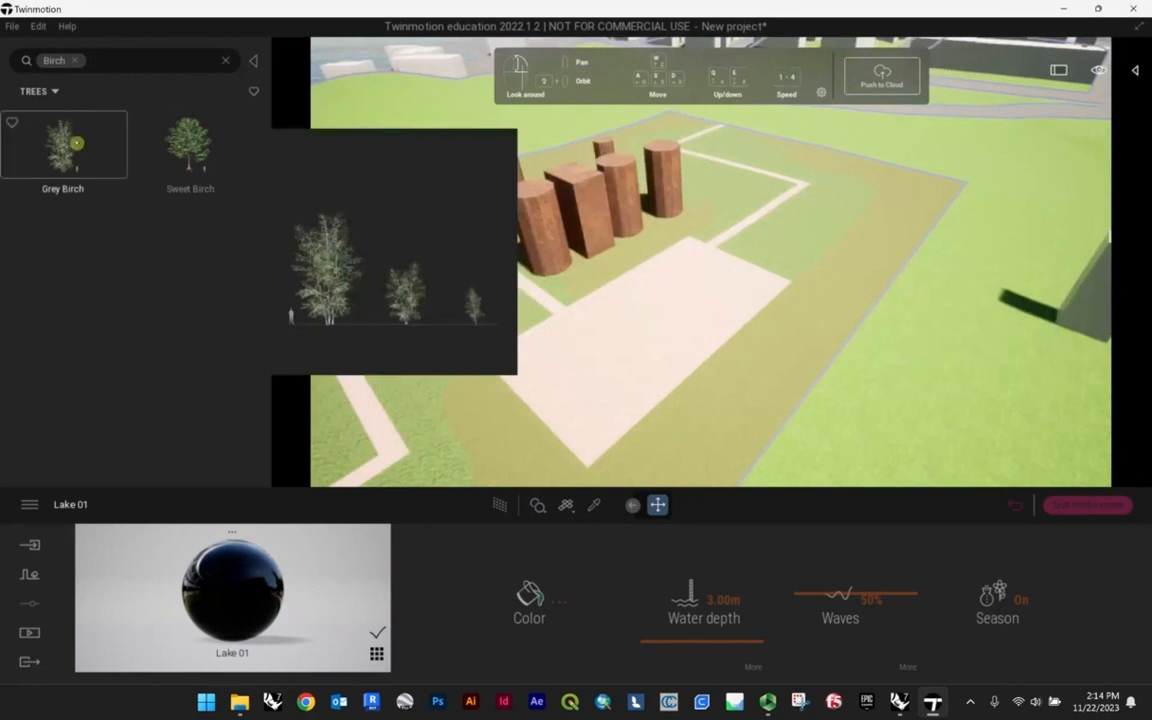
pyautogui.scroll(2, 740, 320)
pyautogui.moveTo(620, 310)
pyautogui.mouseDown()
pyautogui.moveTo(761, 324)
pyautogui.moveTo(841, 311)
pyautogui.moveTo(801, 329)
pyautogui.moveTo(771, 326)
pyautogui.moveTo(712, 392)
pyautogui.moveTo(620, 393)
pyautogui.moveTo(604, 375)
pyautogui.moveTo(564, 394)
pyautogui.mouseUp()
pyautogui.scroll(-1, 841, 311)
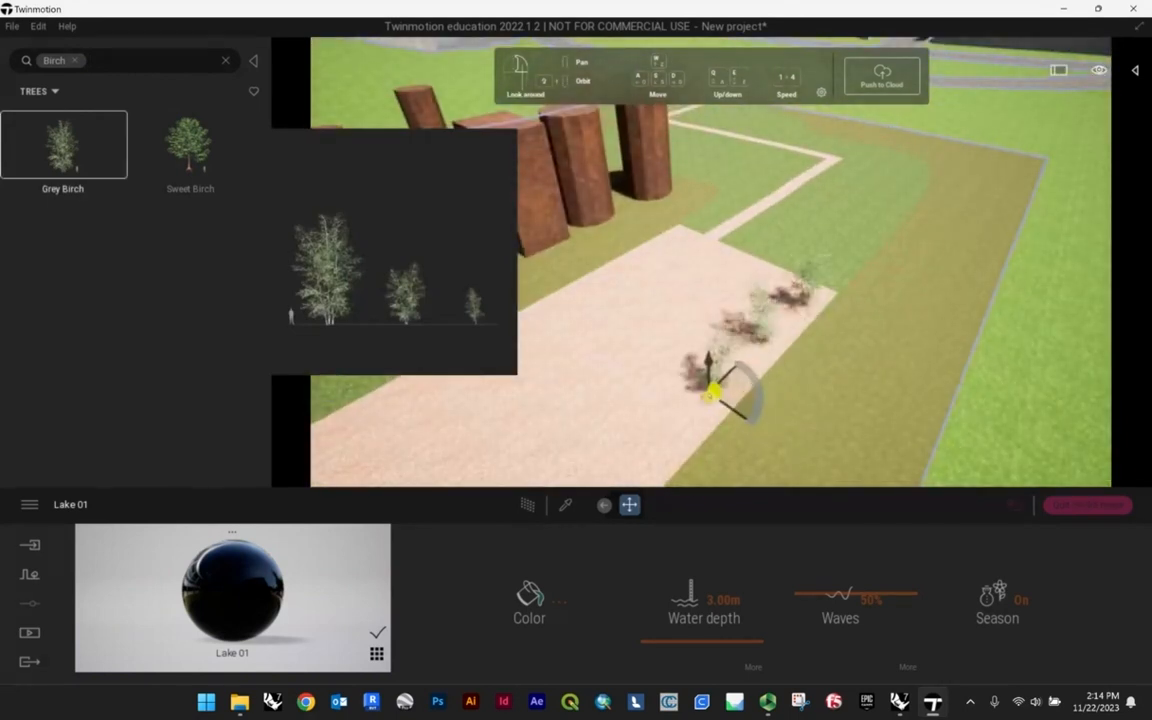
pyautogui.scroll(-2, 802, 311)
pyautogui.click(663, 379)
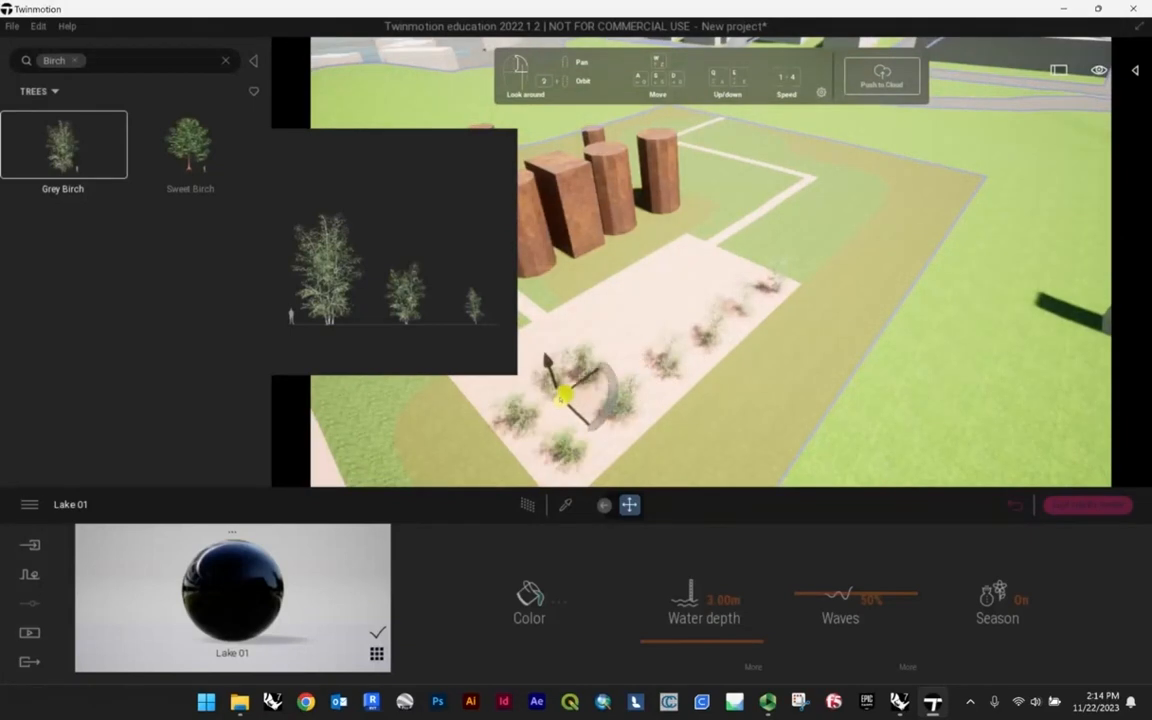
pyautogui.scroll(-3, 805, 262)
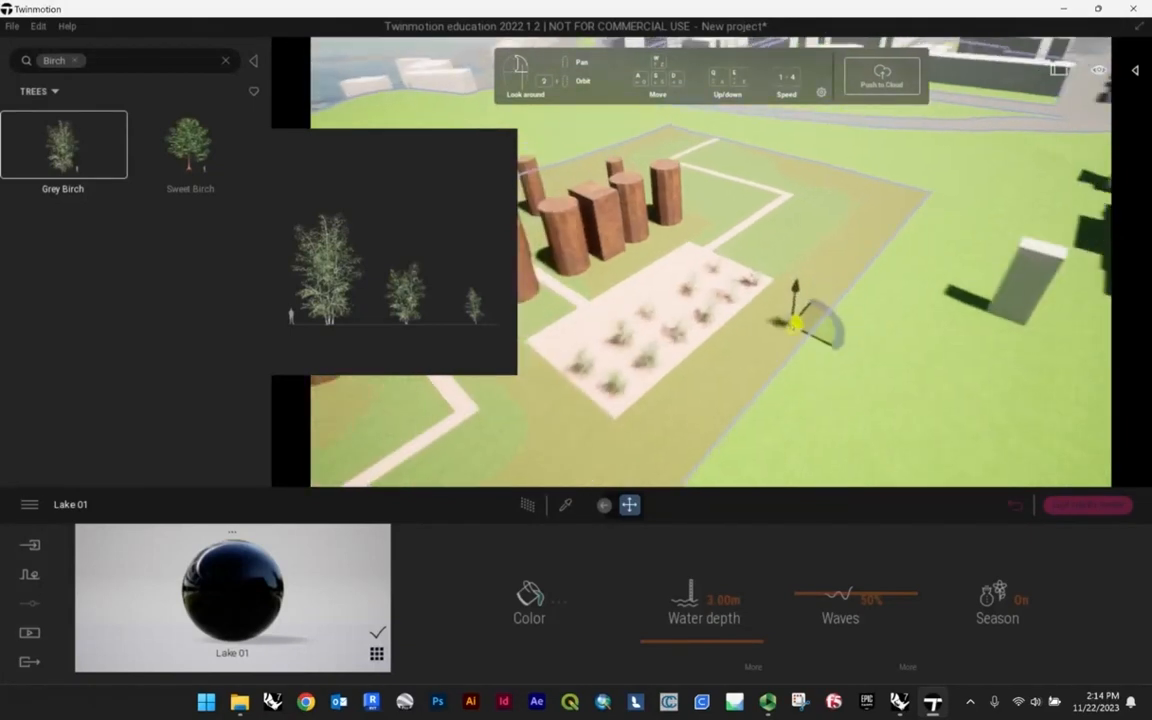
# - Set the age of the nearest Grey Birch in the inner row to 26%
pyautogui.scroll(3, 796, 321)
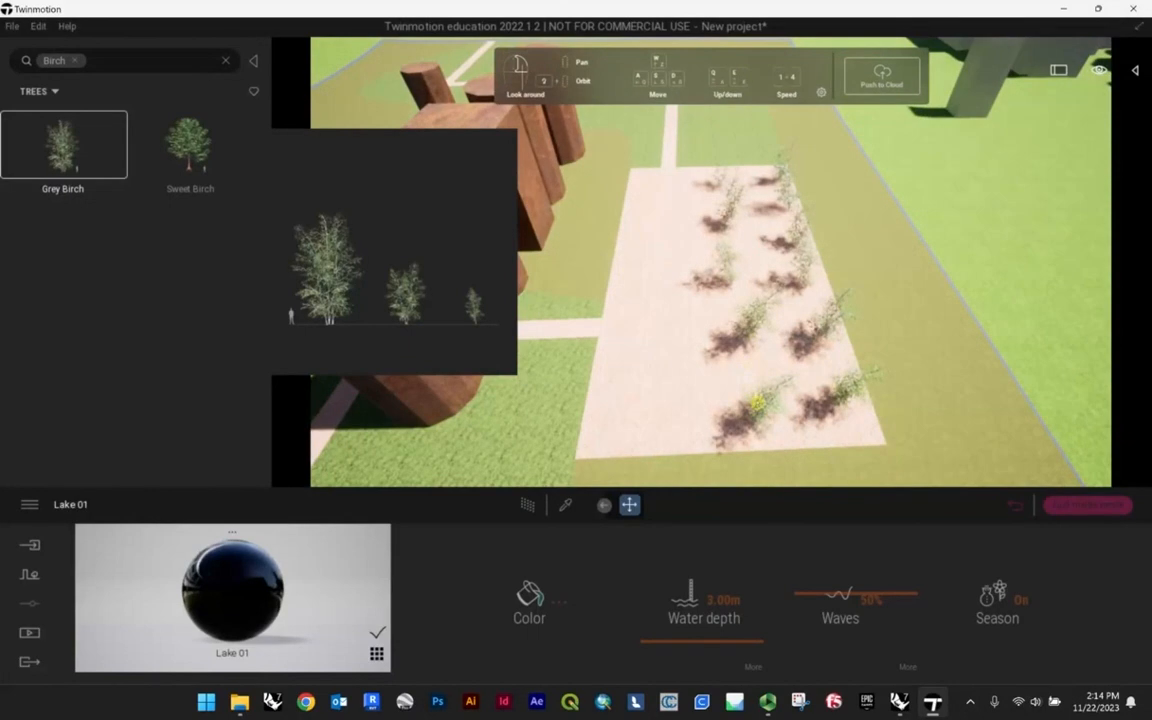
pyautogui.moveTo(757, 404); pyautogui.dragTo(759, 420)
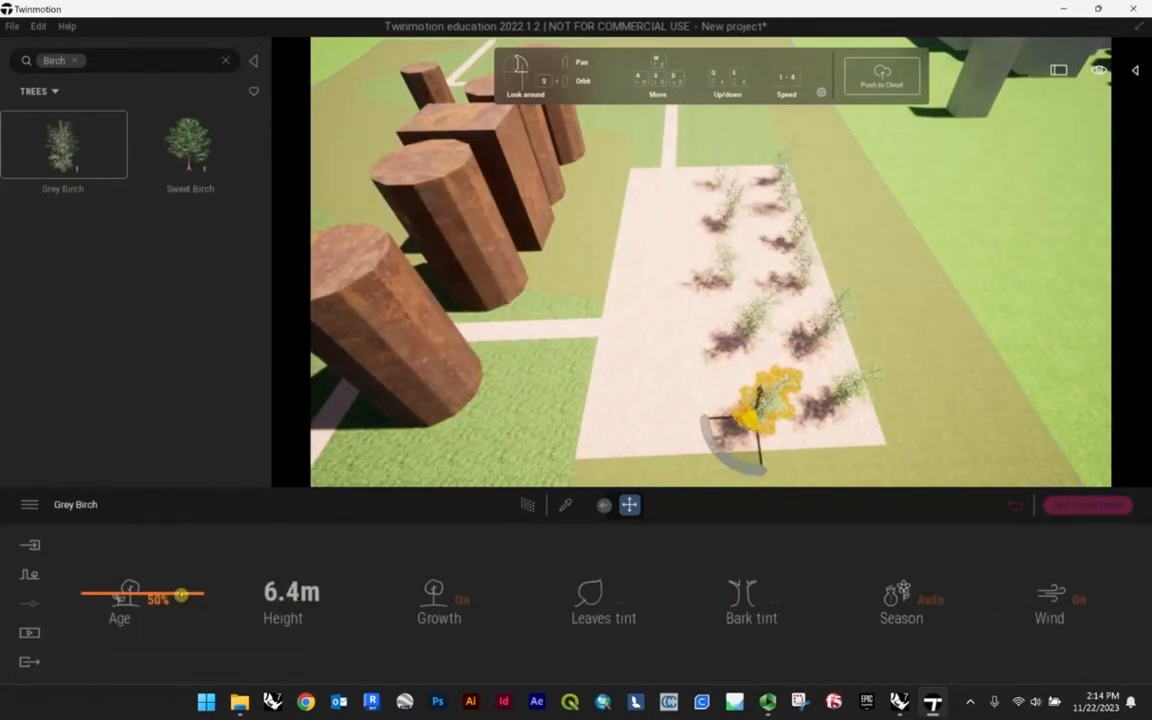
pyautogui.moveTo(133, 597); pyautogui.dragTo(409, 630)
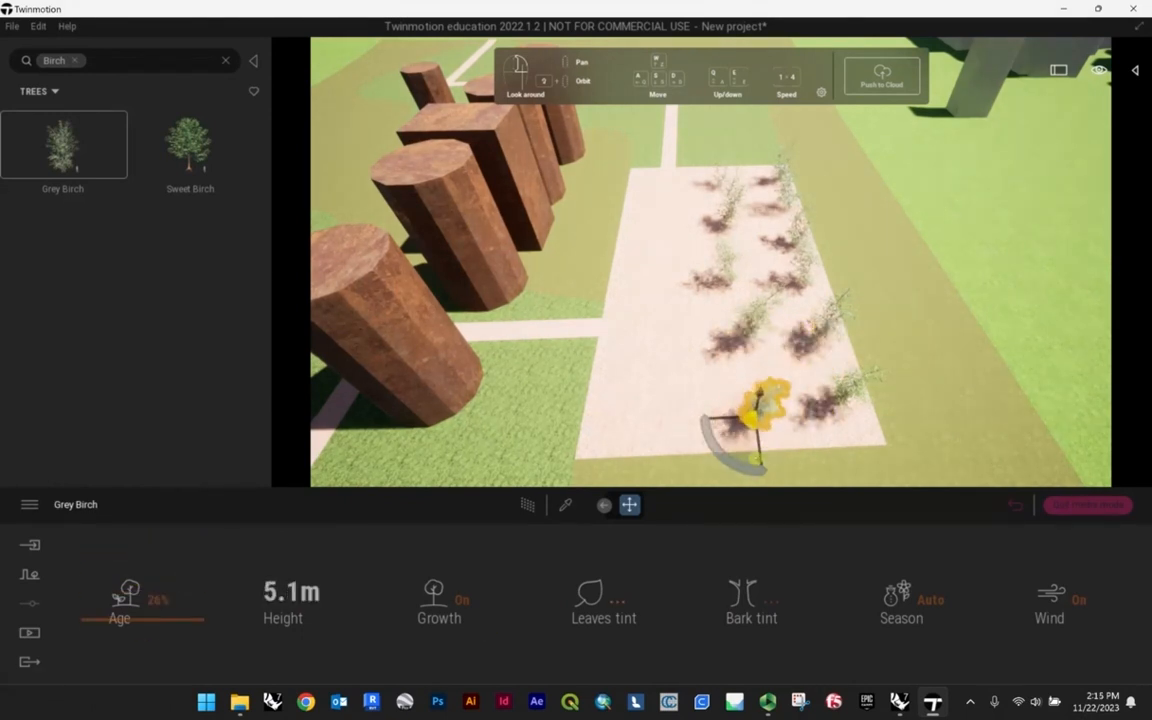
# - Try a light purple leaves tint, B791FF, on the younger Grey Birch and undo it
pyautogui.scroll(5, 733, 293)
pyautogui.keyDown('shift'); pyautogui.moveTo(733, 293); pyautogui.dragTo(870, 320, button='middle'); pyautogui.keyUp('shift')
pyautogui.scroll(-3, 700, 262)
pyautogui.scroll(5, 700, 262)
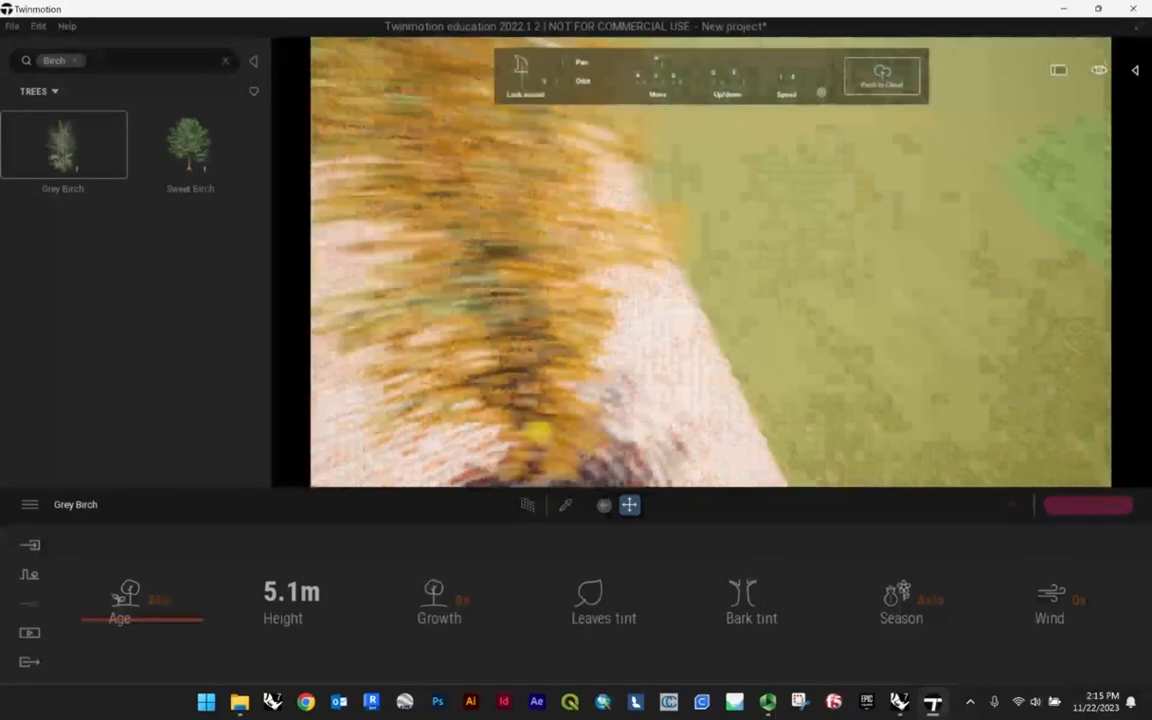
pyautogui.scroll(-5, 700, 262)
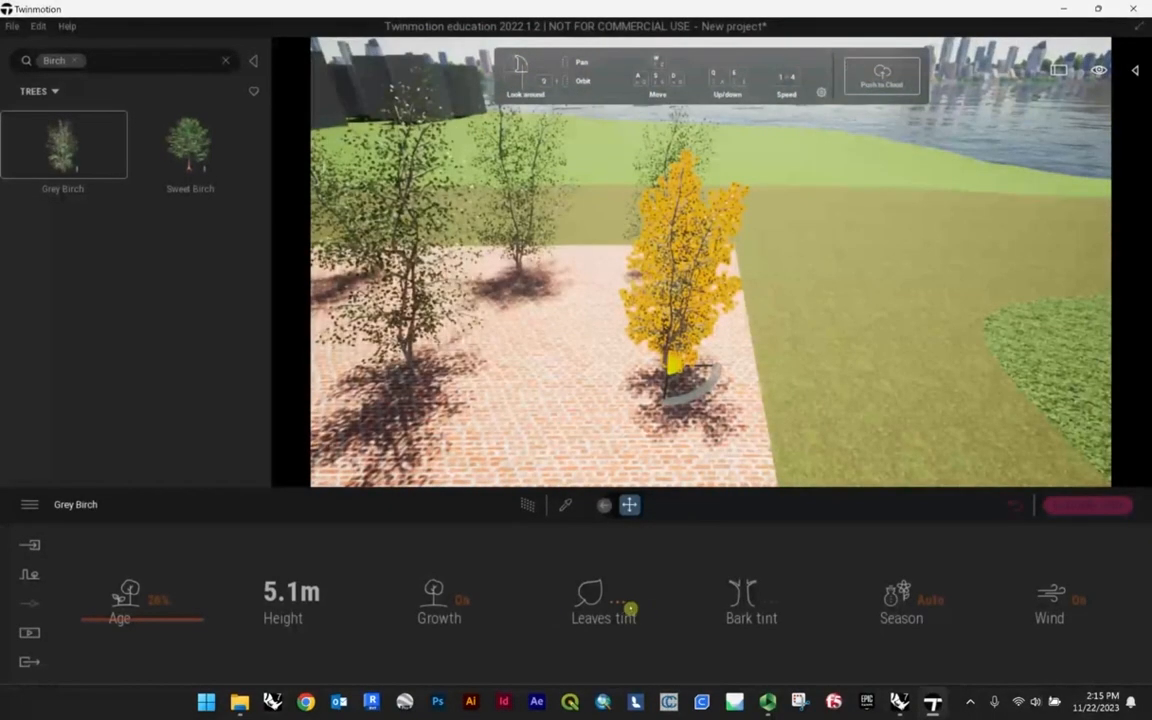
pyautogui.click(630, 608)
pyautogui.moveTo(509, 352); pyautogui.dragTo(434, 290)
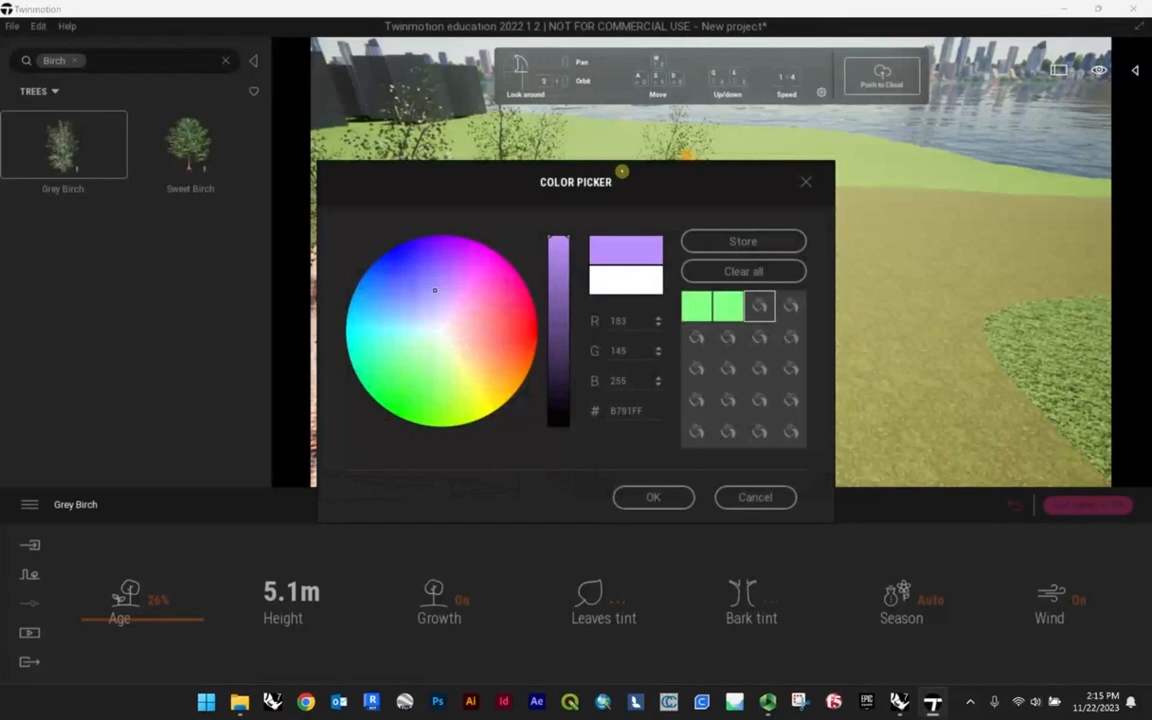
pyautogui.moveTo(621, 172); pyautogui.dragTo(334, 193)
pyautogui.click(360, 514)
pyautogui.scroll(3, 700, 262)
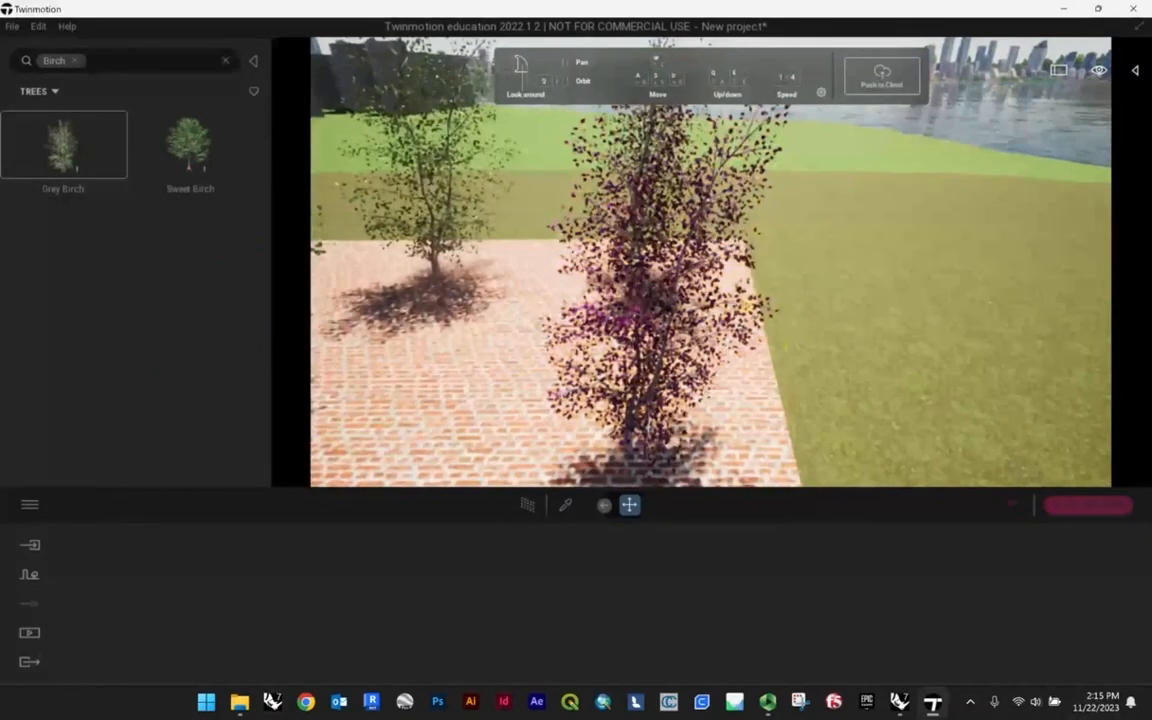
pyautogui.scroll(-3, 745, 304)
pyautogui.click(798, 340)
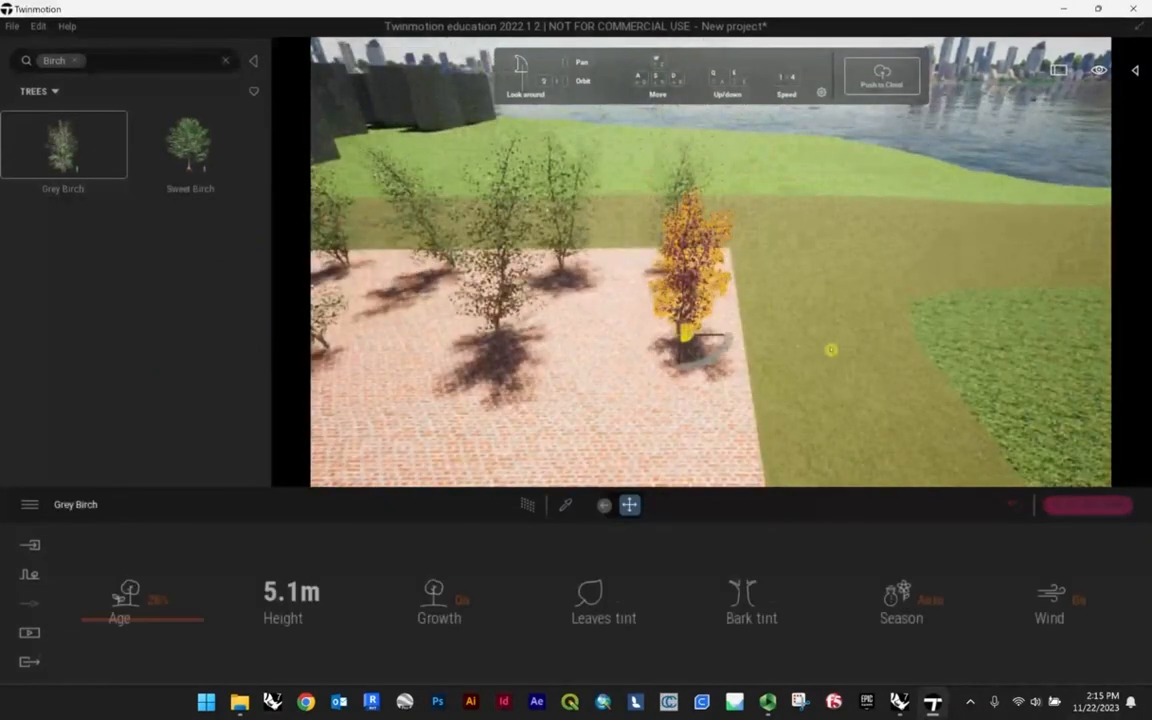
pyautogui.click(794, 354)
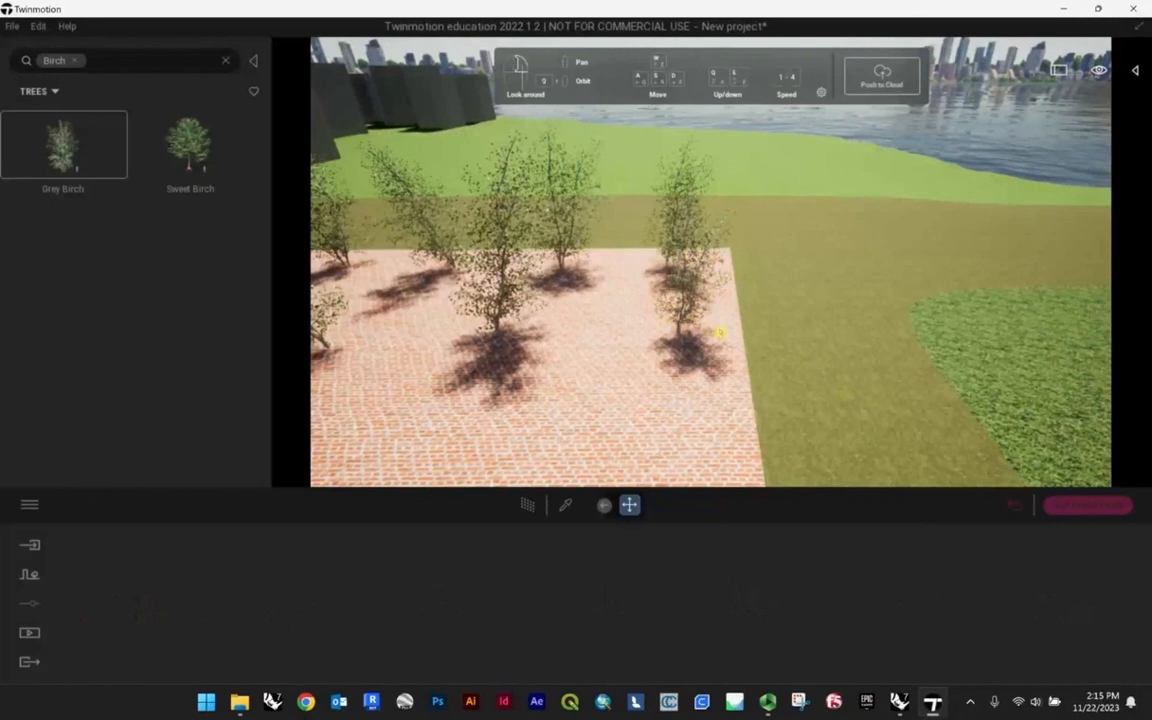
# - Open the Vegetation paint tool from the Context tools and clear the Birch search from the tree library
pyautogui.moveTo(720, 334); pyautogui.dragTo(650, 345, button='right')
pyautogui.scroll(-3, 720, 334)
pyautogui.moveTo(700, 283)
pyautogui.keyDown('shift'); pyautogui.mouseDown(button='middle')
pyautogui.moveTo(874, 273)
pyautogui.moveTo(760, 285)
pyautogui.mouseUp(button='middle'); pyautogui.keyUp('shift')
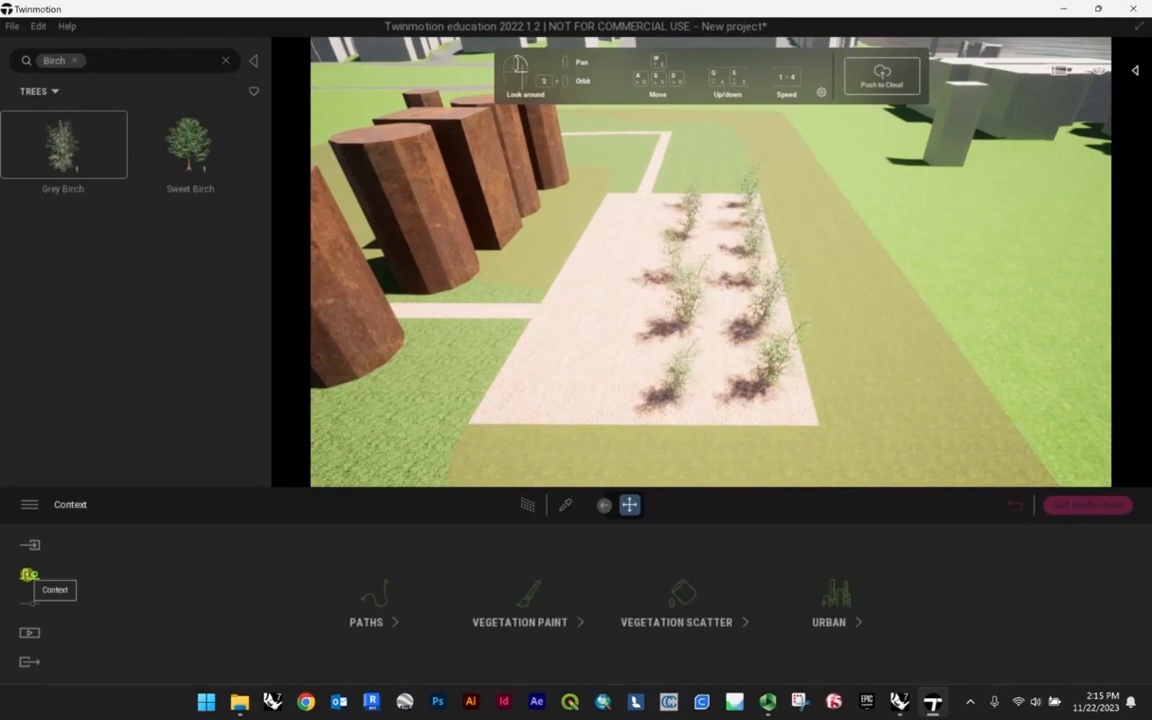
pyautogui.click(528, 598)
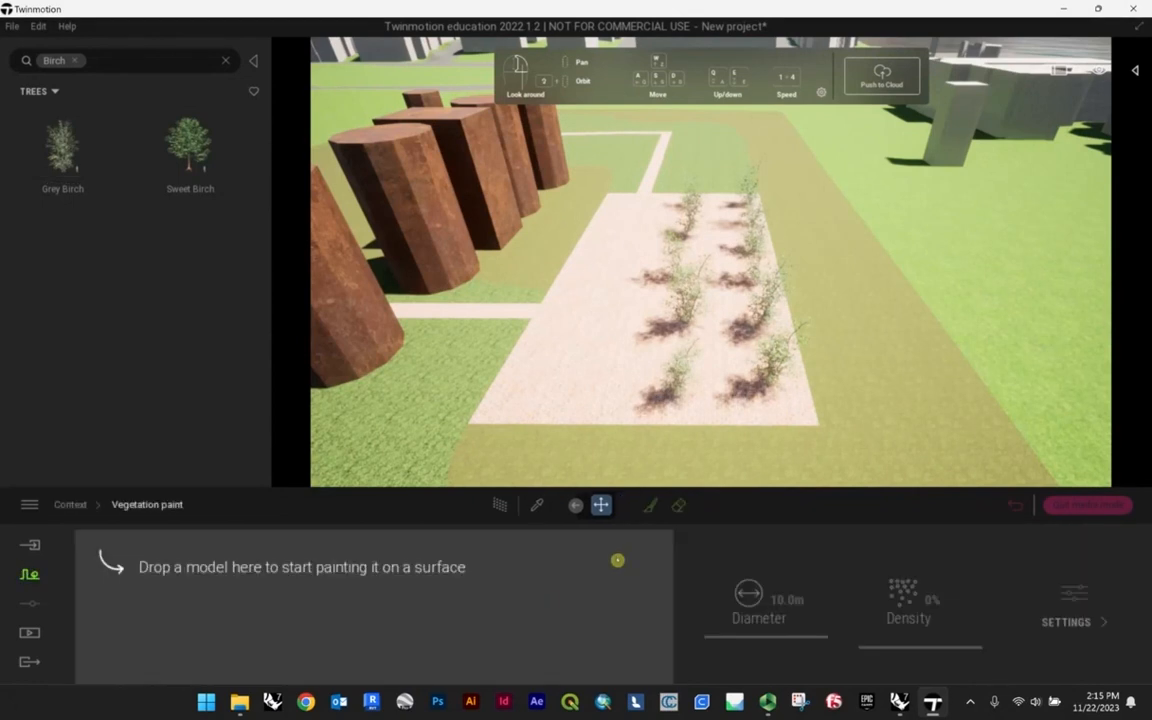
pyautogui.click(225, 61)
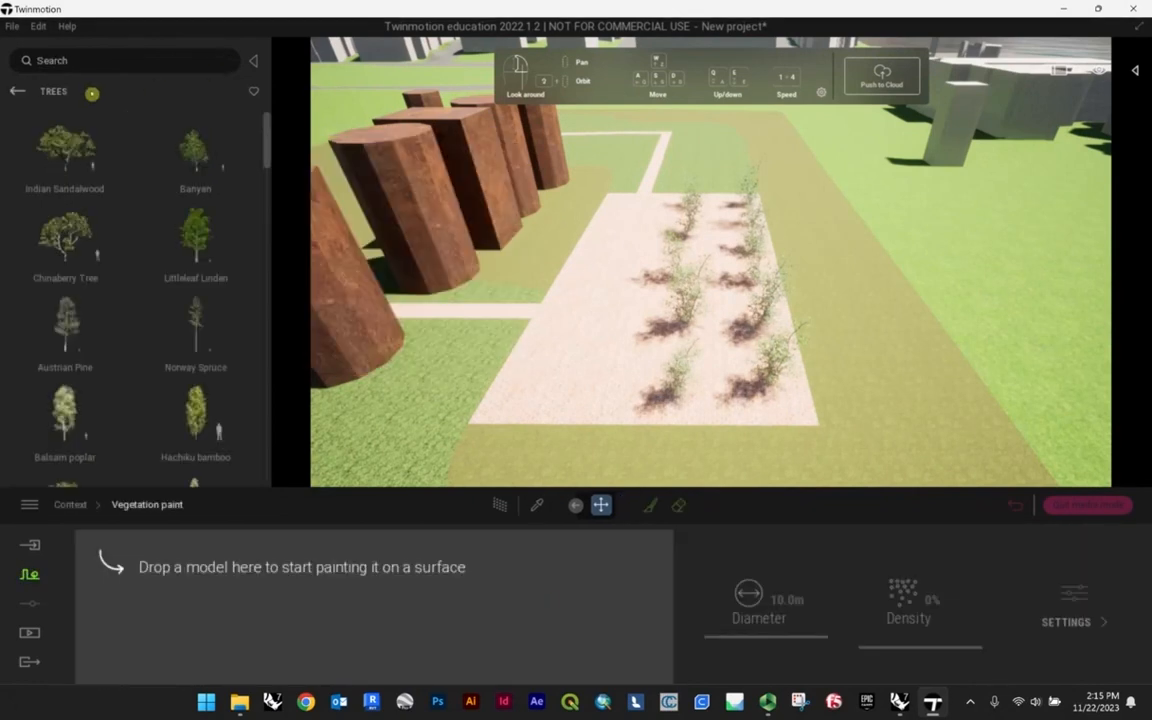
# - Add the Balsam poplar, Littleleaf Linden and Weeping Willow to the vegetation paint palette
pyautogui.scroll(-3, 672, 288)
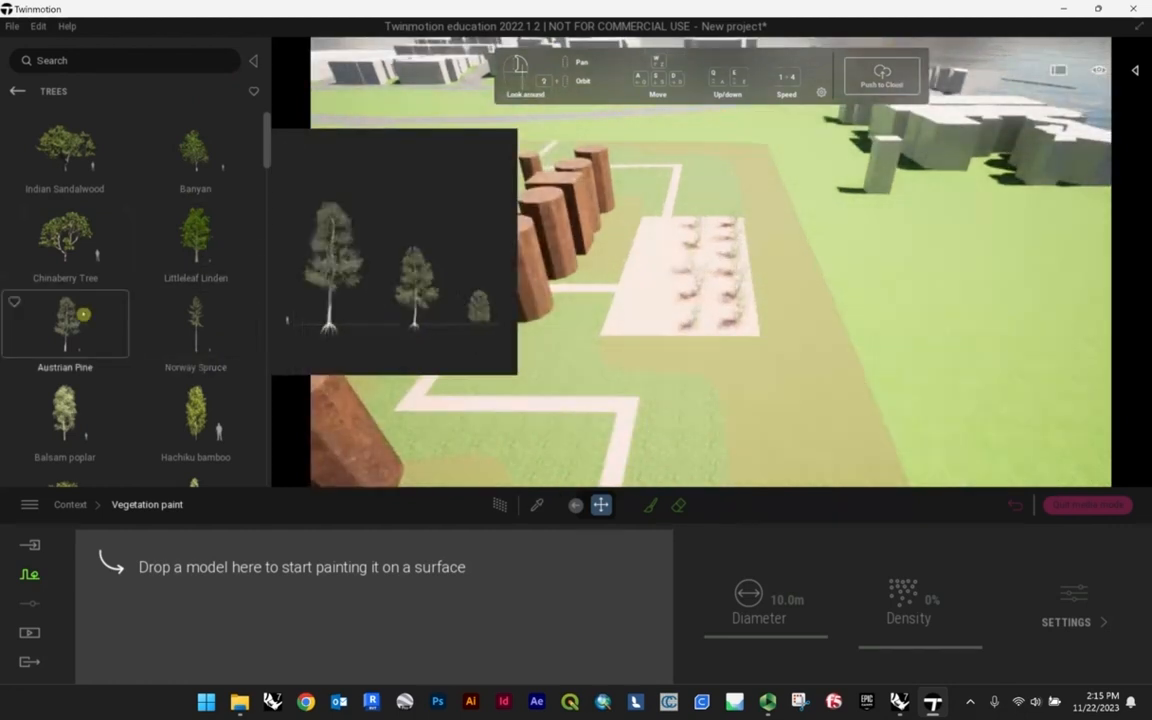
pyautogui.moveTo(66, 412)
pyautogui.mouseDown()
pyautogui.moveTo(180, 617)
pyautogui.moveTo(160, 580)
pyautogui.mouseUp()
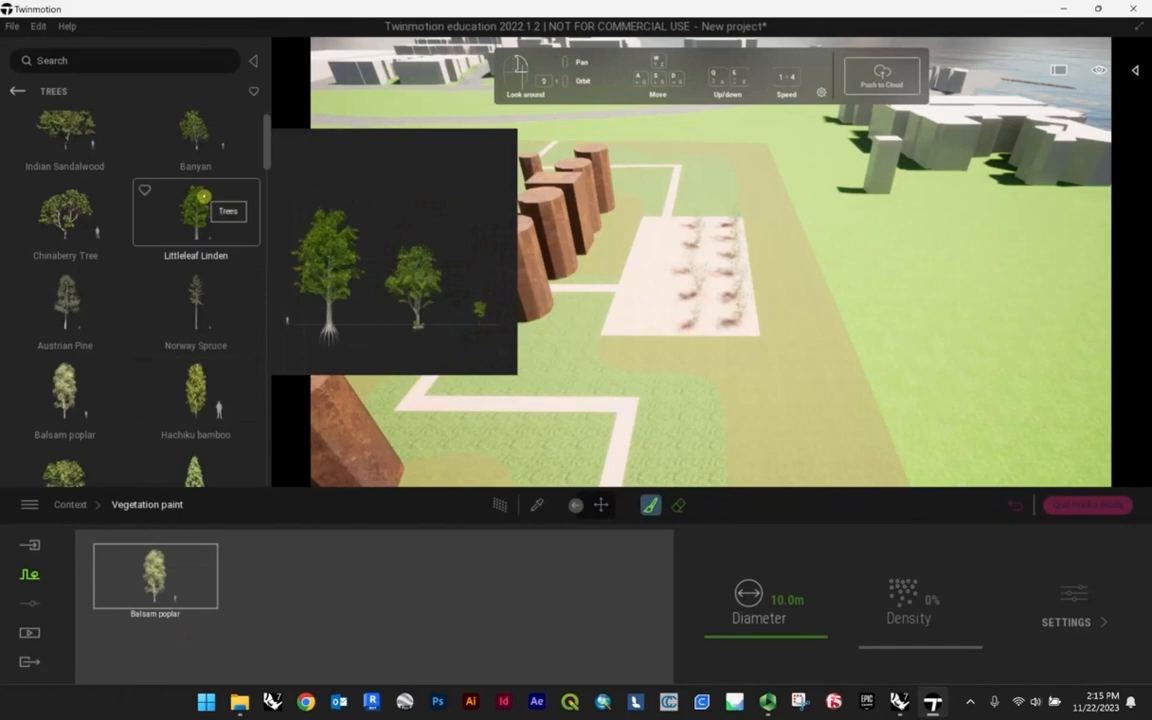
pyautogui.moveTo(203, 197); pyautogui.dragTo(308, 528)
pyautogui.moveTo(277, 597); pyautogui.dragTo(279, 590)
pyautogui.scroll(-3, 200, 305)
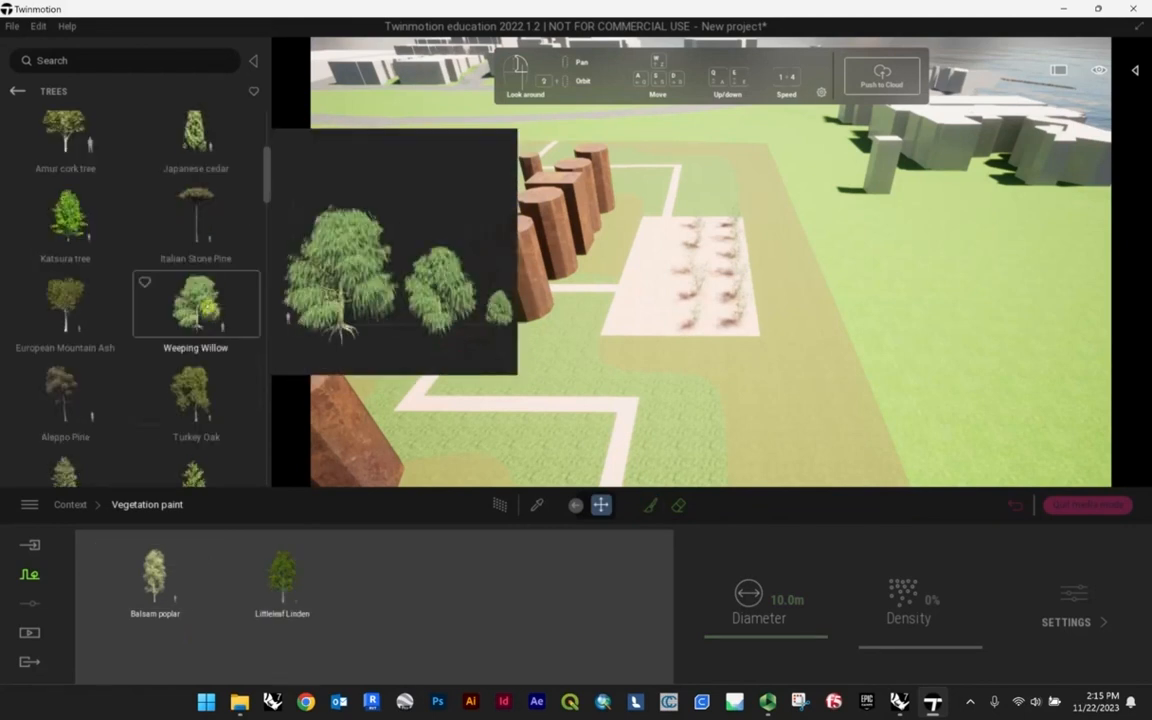
pyautogui.moveTo(203, 306); pyautogui.dragTo(350, 648)
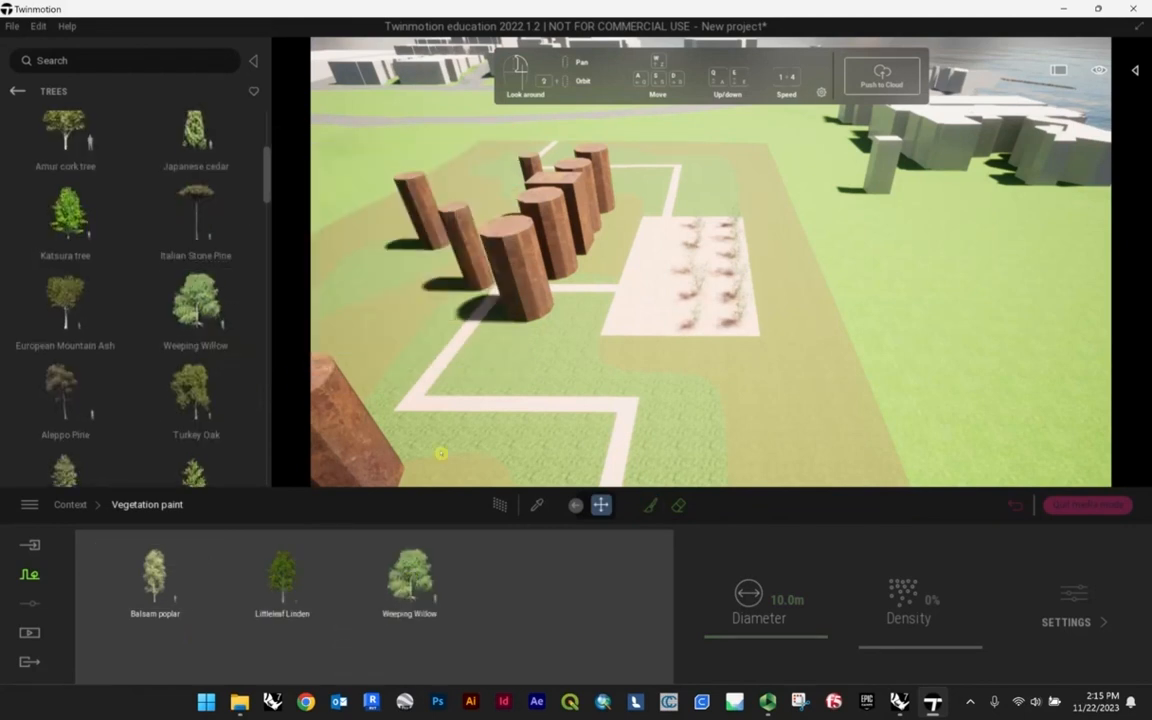
# - Activate the paint brush over the open lawn for all three trees with 30% density and a 27.2 m diameter
pyautogui.scroll(-3, 522, 357)
pyautogui.moveTo(527, 363); pyautogui.dragTo(850, 375, button='middle')
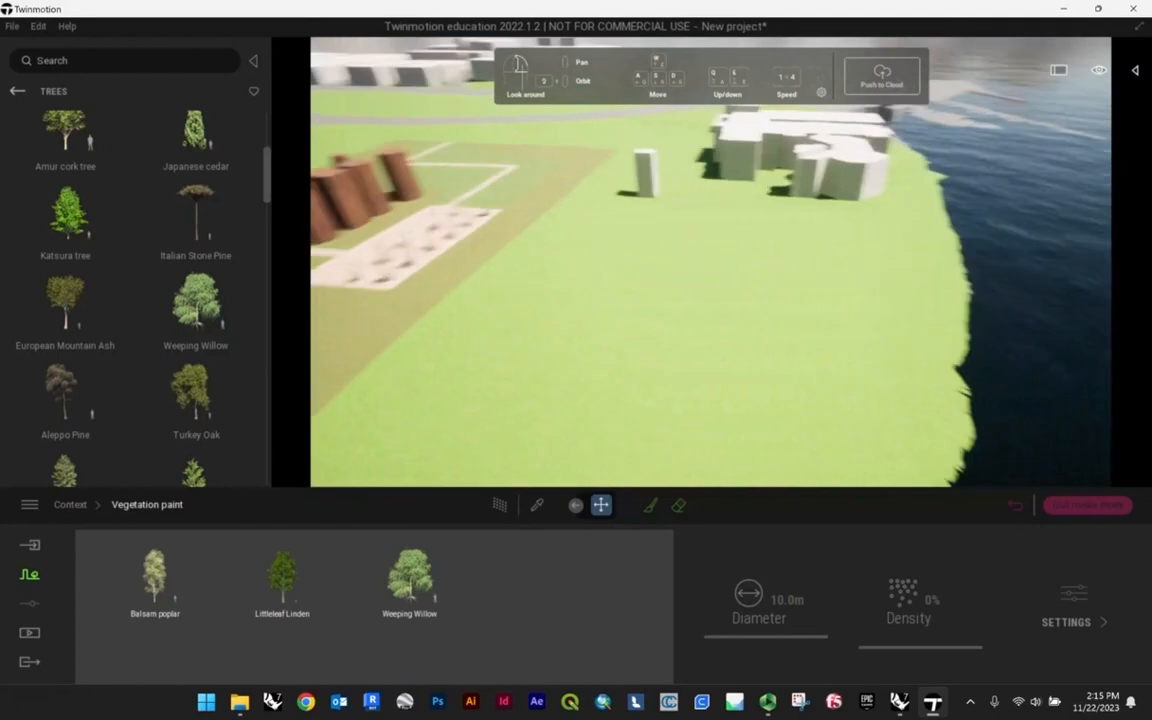
pyautogui.moveTo(850, 375); pyautogui.dragTo(720, 390, button='right')
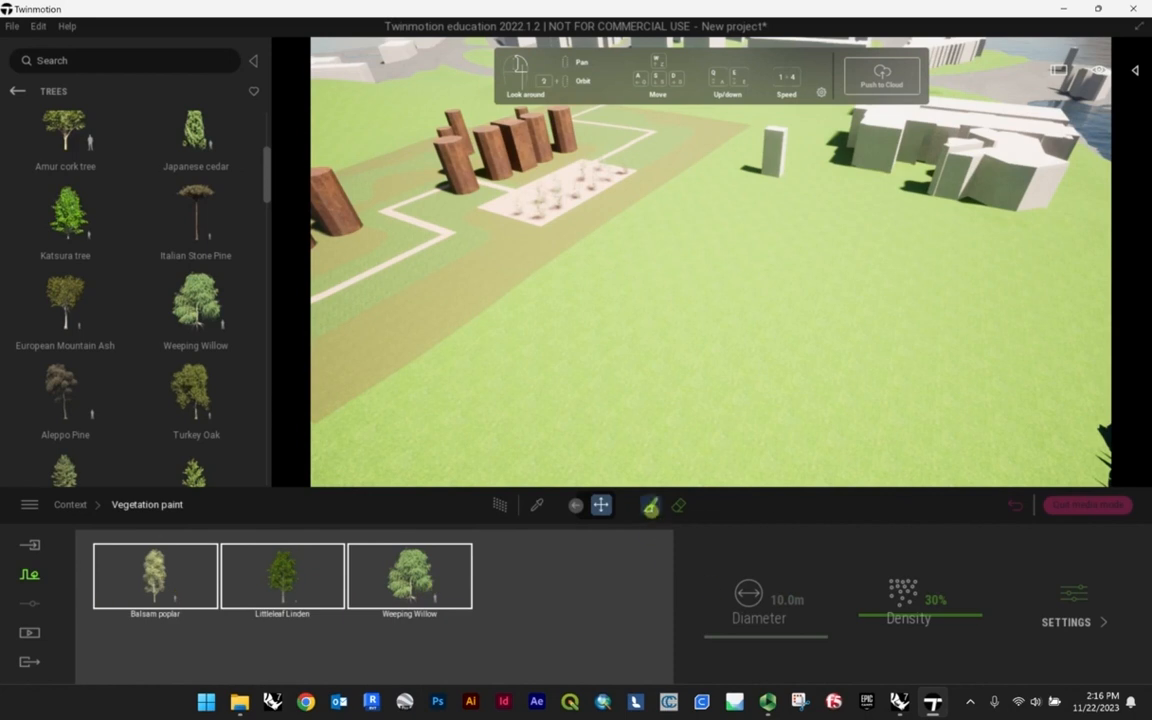
pyautogui.click(650, 507)
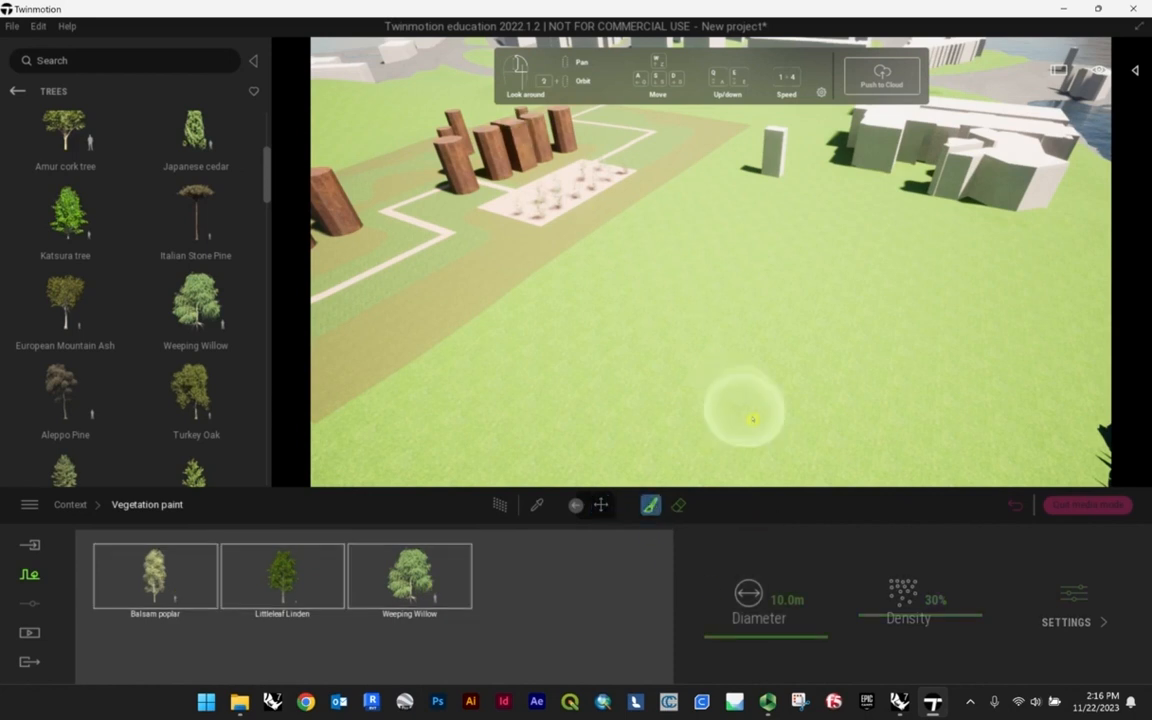
pyautogui.moveTo(762, 637)
pyautogui.mouseDown()
pyautogui.moveTo(742, 559)
pyautogui.moveTo(775, 582)
pyautogui.moveTo(774, 622)
pyautogui.mouseUp()
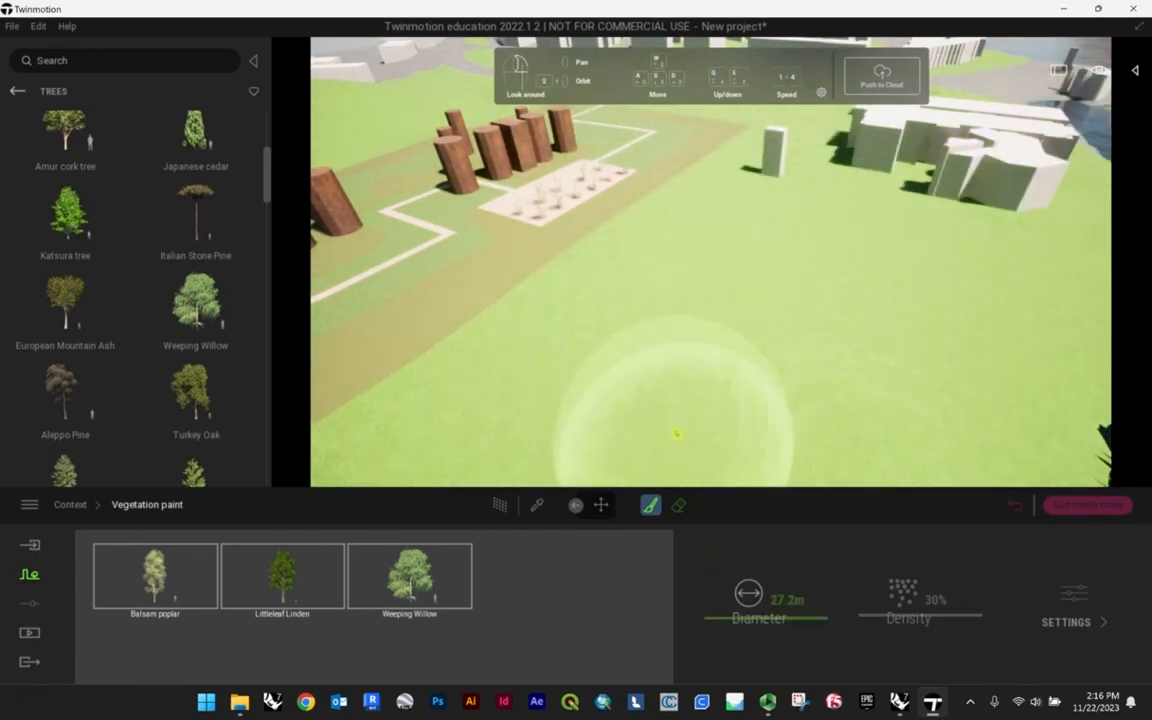
# - Paint the three tree species over the open lawn between the brick planting bed and the shoreline
pyautogui.moveTo(676, 433)
pyautogui.mouseDown(button='right')
pyautogui.moveTo(702, 311)
pyautogui.moveTo(633, 303)
pyautogui.mouseUp(button='right')
pyautogui.moveTo(633, 303)
pyautogui.mouseDown()
pyautogui.moveTo(598, 300)
pyautogui.moveTo(940, 283)
pyautogui.moveTo(700, 340)
pyautogui.moveTo(580, 390)
pyautogui.moveTo(860, 380)
pyautogui.moveTo(807, 347)
pyautogui.mouseUp()
pyautogui.scroll(-5, 807, 347)
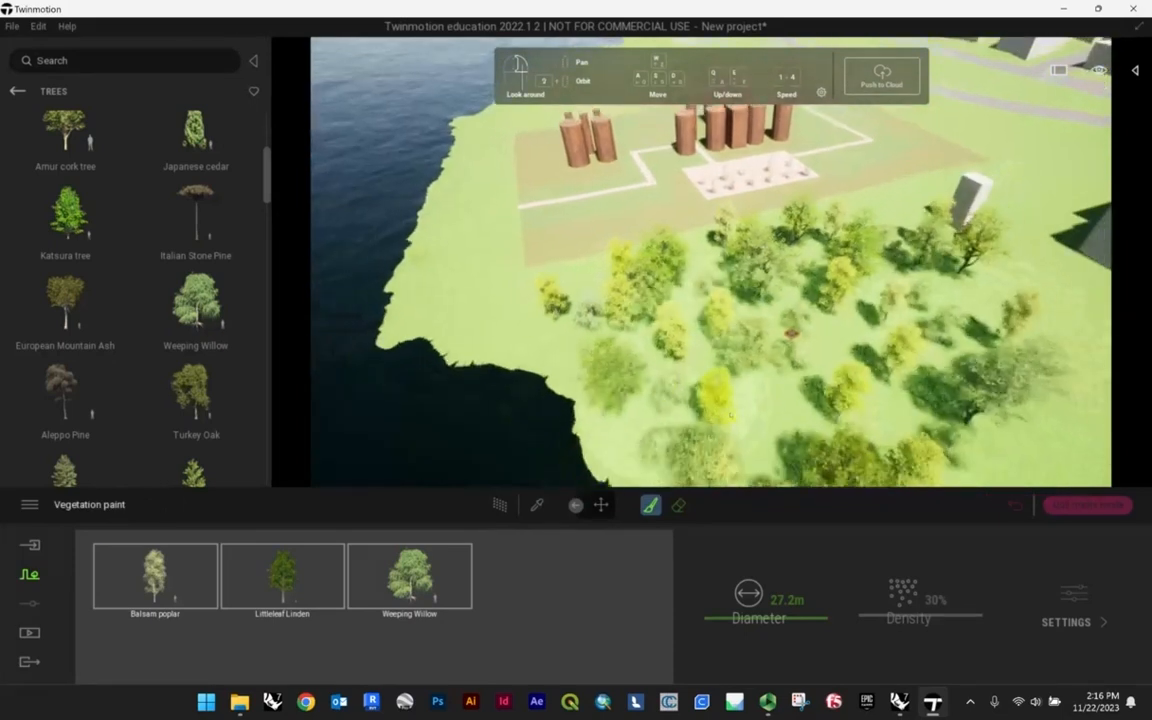
pyautogui.moveTo(698, 325)
pyautogui.mouseDown()
pyautogui.moveTo(822, 418)
pyautogui.moveTo(720, 365)
pyautogui.moveTo(820, 350)
pyautogui.moveTo(866, 279)
pyautogui.mouseUp()
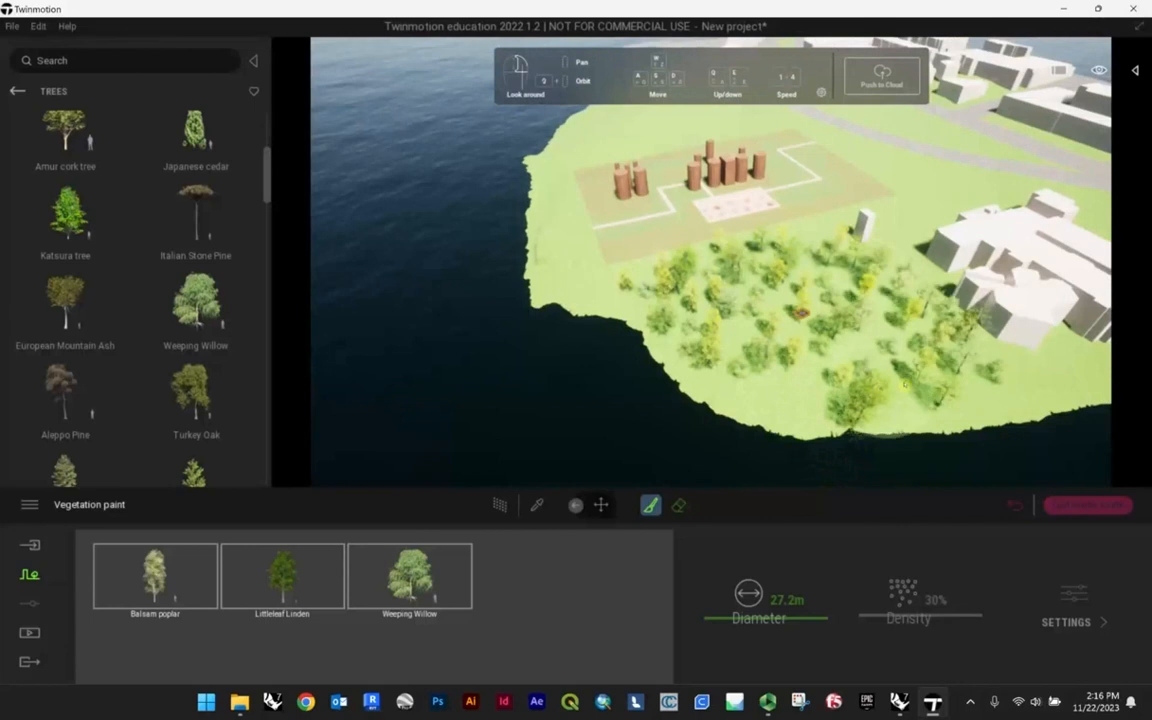
# - Paint trees around the remaining edges of the garden site and undo the trial erasing of the row behind the columns
pyautogui.moveTo(905, 384)
pyautogui.mouseDown(button='right')
pyautogui.moveTo(900, 366)
pyautogui.moveTo(897, 391)
pyautogui.moveTo(905, 386)
pyautogui.mouseUp(button='right')
pyautogui.press('w')
pyautogui.scroll(-3, 905, 386)
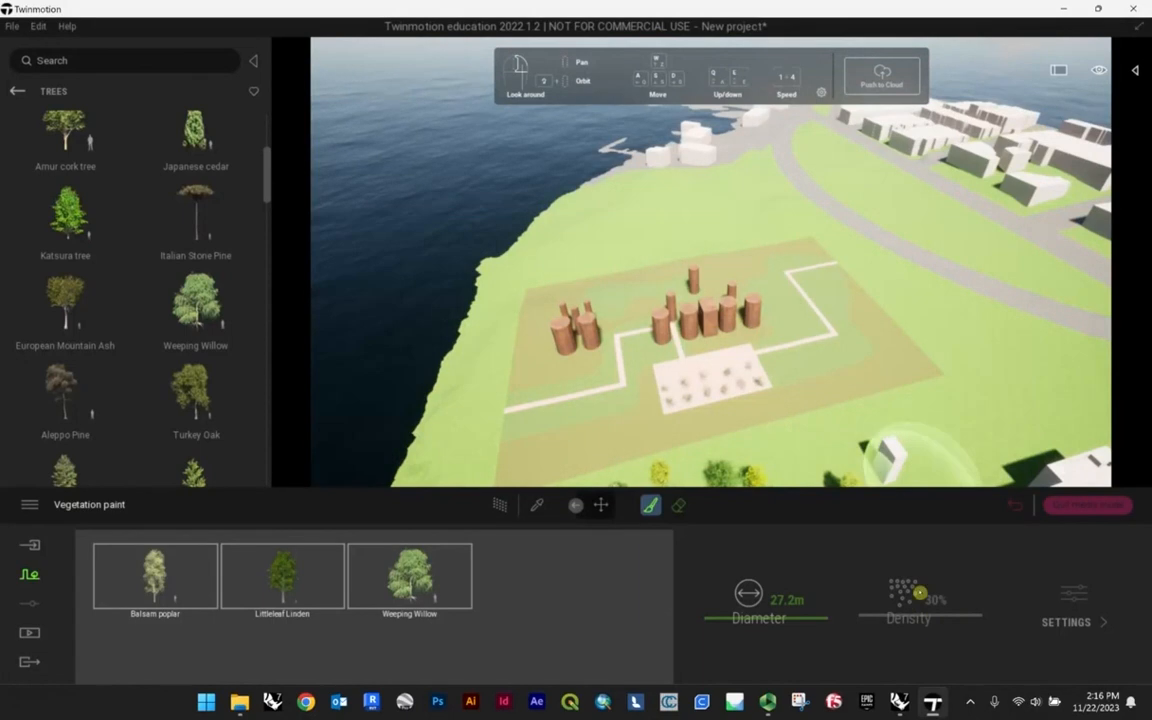
pyautogui.moveTo(946, 427)
pyautogui.mouseDown()
pyautogui.moveTo(915, 372)
pyautogui.moveTo(1000, 300)
pyautogui.mouseUp()
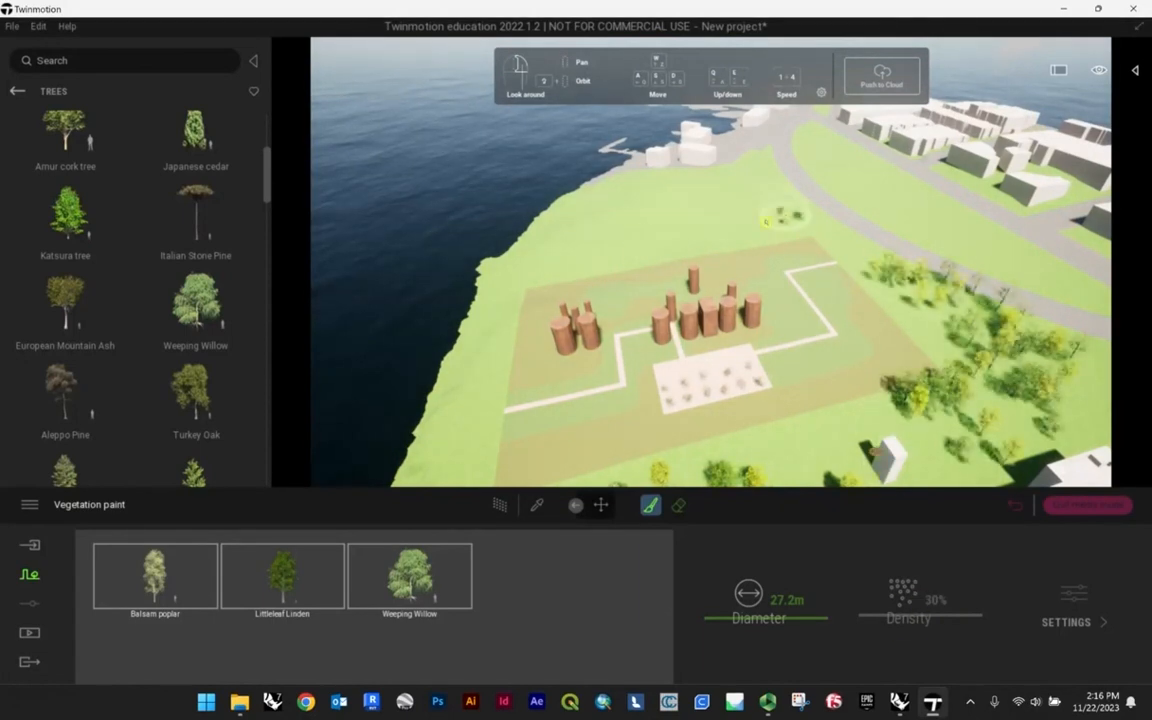
pyautogui.moveTo(597, 253)
pyautogui.mouseDown()
pyautogui.moveTo(440, 255)
pyautogui.moveTo(415, 400)
pyautogui.moveTo(680, 445)
pyautogui.mouseUp()
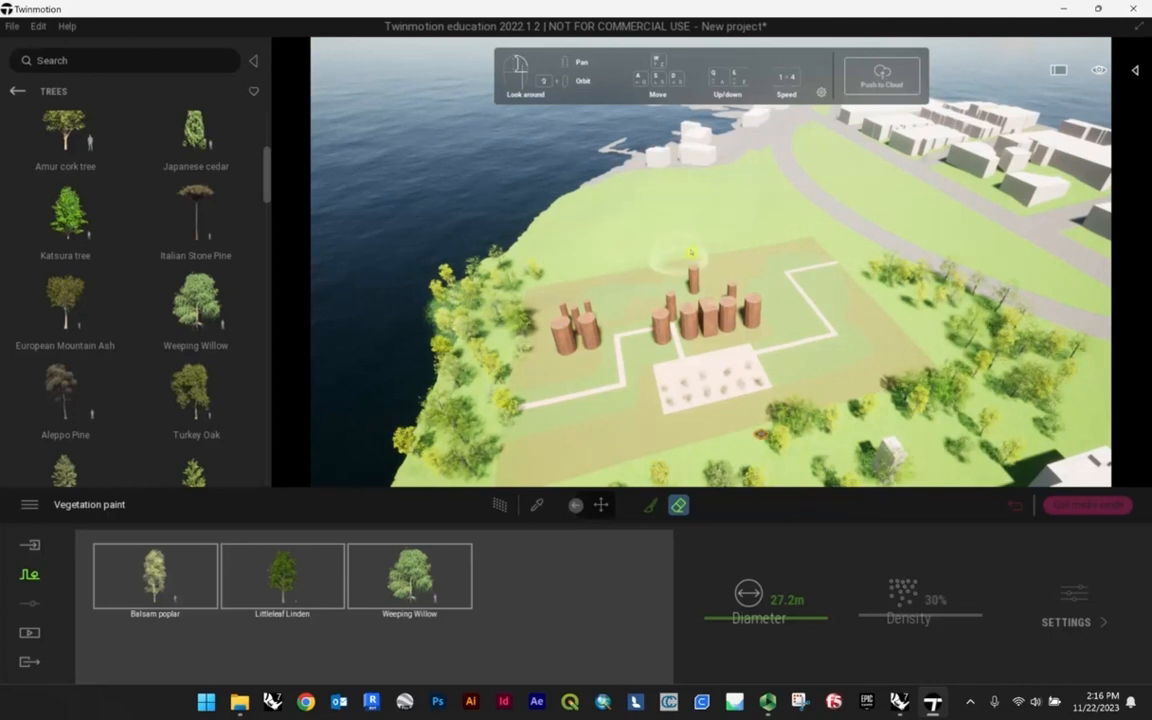
pyautogui.hotkey('ctrl', 'z')
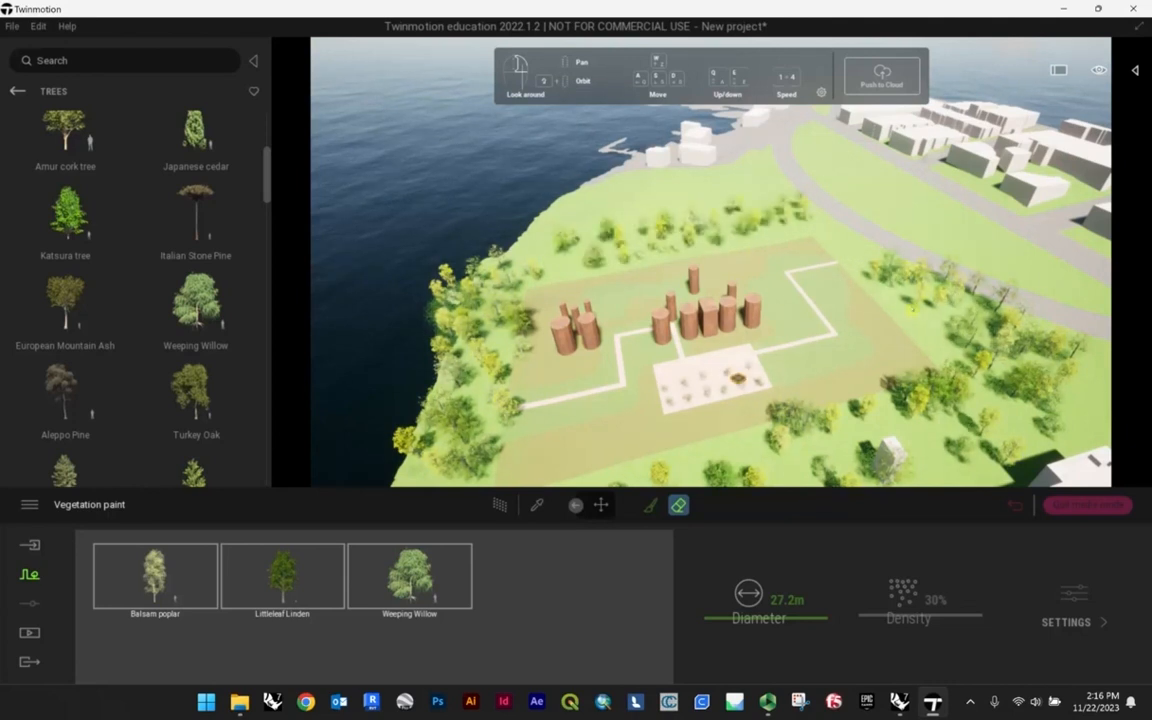
# - Select all the painted trees, try a density of 95%, and set their density to 42%
pyautogui.click(601, 505)
pyautogui.click(772, 366)
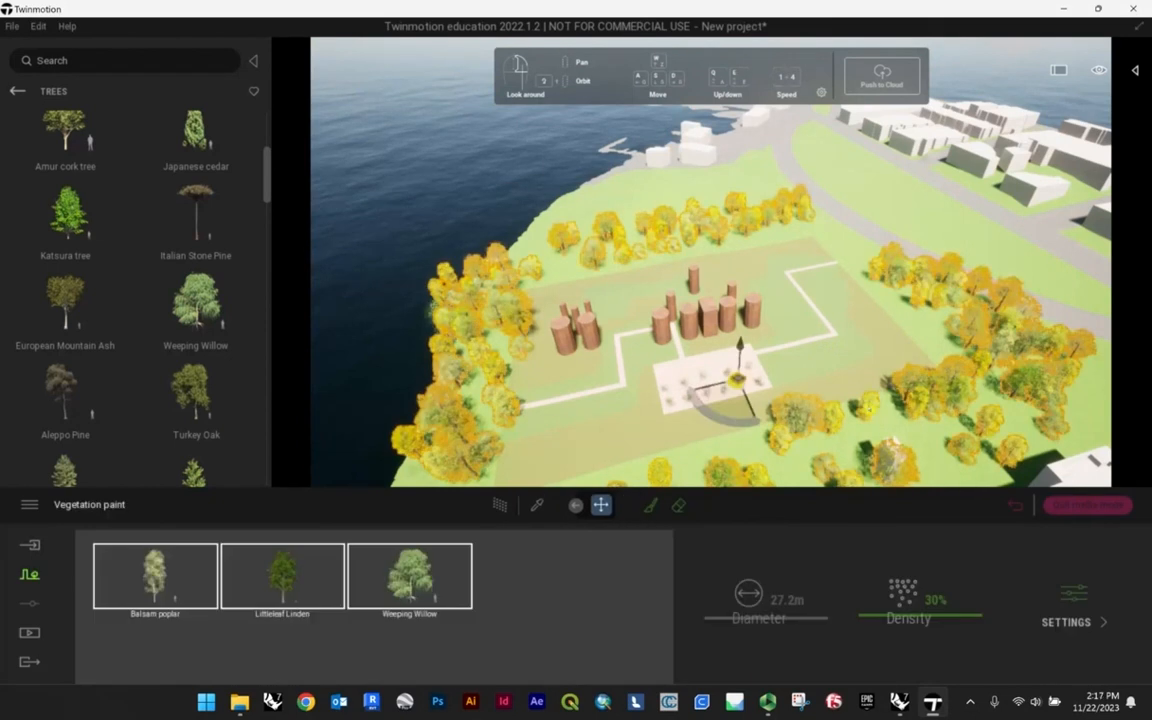
pyautogui.moveTo(953, 616); pyautogui.dragTo(947, 603)
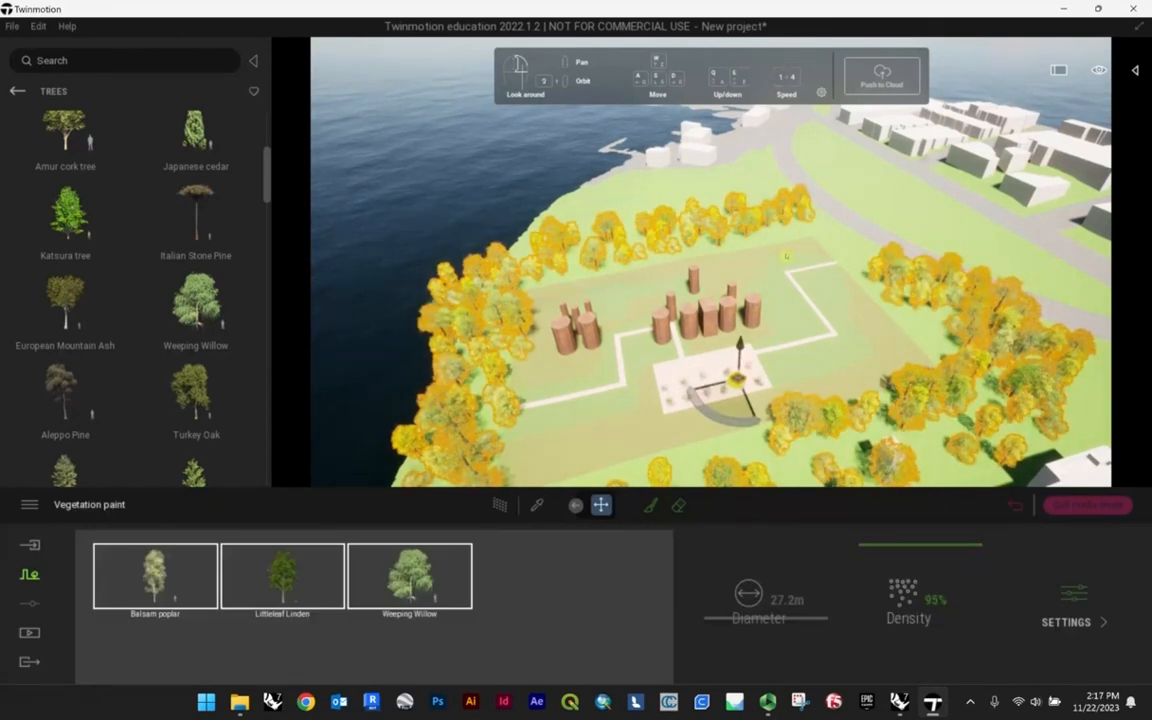
pyautogui.keyDown('shift'); pyautogui.moveTo(830, 449); pyautogui.dragTo(1008, 476, button='middle'); pyautogui.keyUp('shift')
pyautogui.scroll(10, 710, 260)
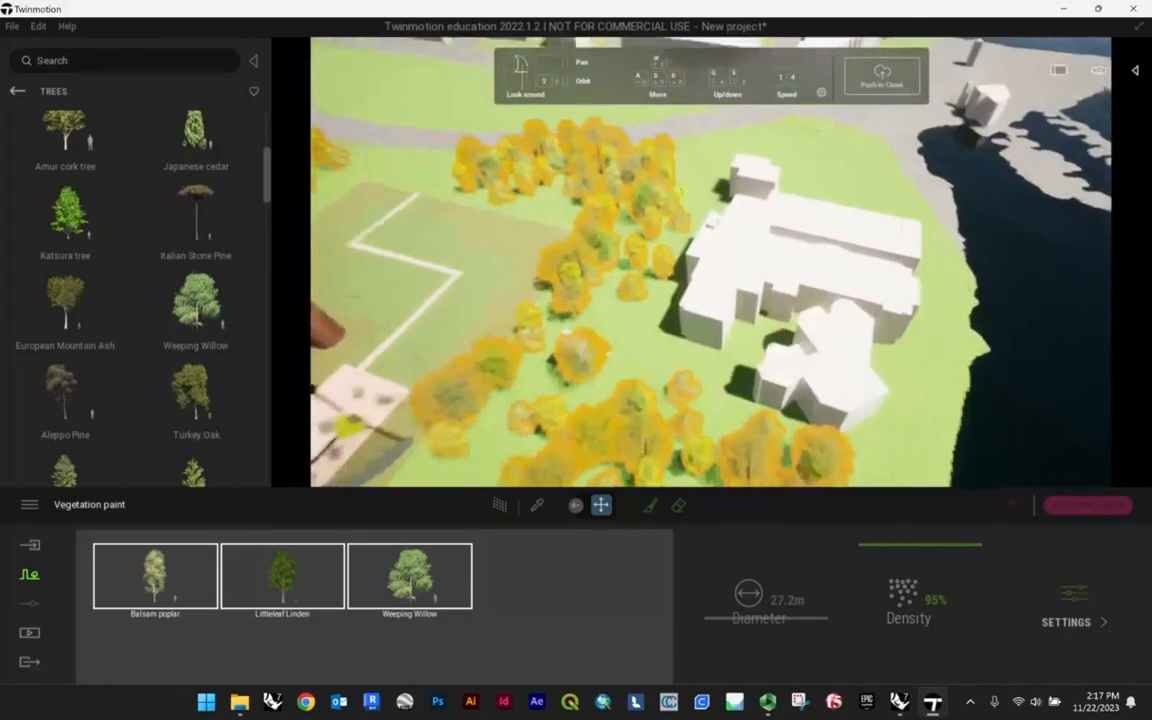
pyautogui.scroll(-8, 710, 260)
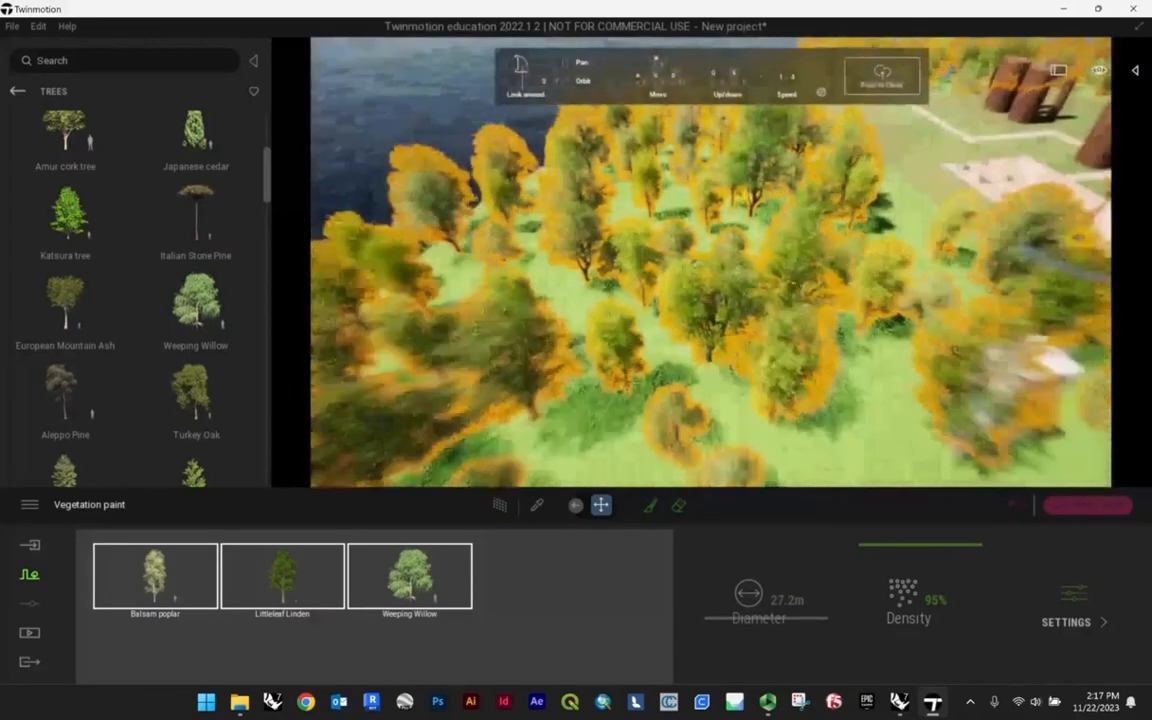
pyautogui.moveTo(921, 604); pyautogui.dragTo(931, 654)
pyautogui.moveTo(931, 648)
pyautogui.mouseDown()
pyautogui.moveTo(936, 566)
pyautogui.moveTo(948, 603)
pyautogui.mouseUp()
pyautogui.moveTo(748, 342); pyautogui.dragTo(900, 280, button='right')
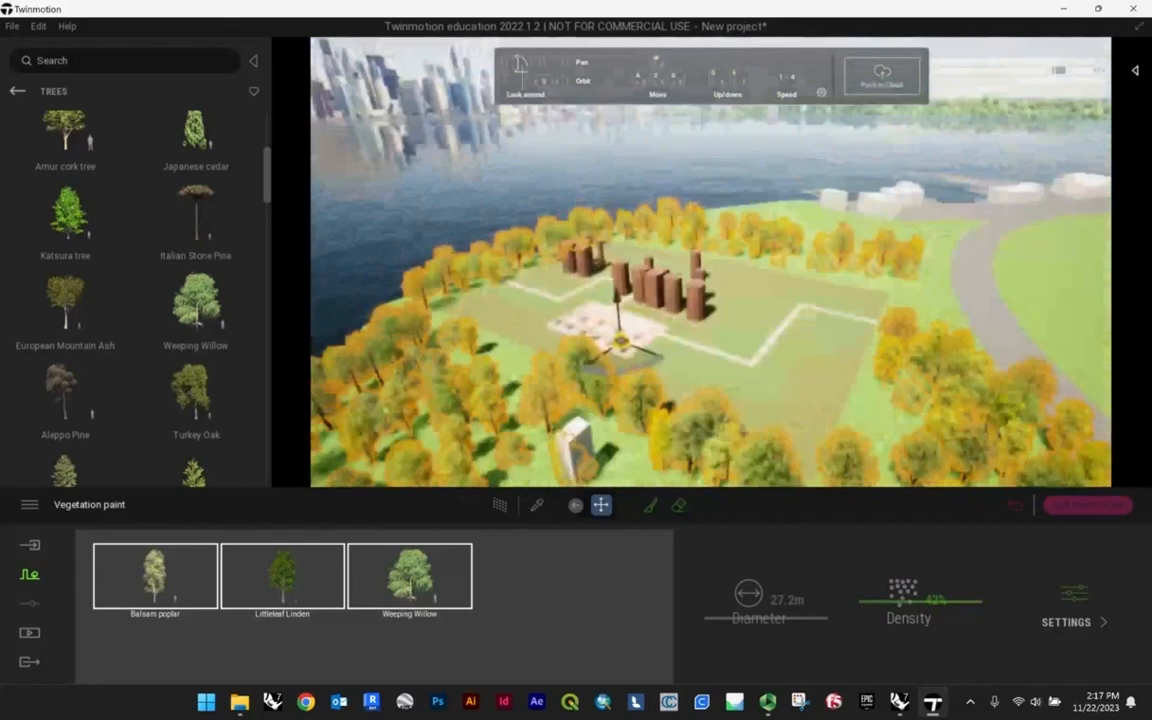
pyautogui.keyDown('shift'); pyautogui.moveTo(748, 342); pyautogui.dragTo(640, 330, button='middle'); pyautogui.keyUp('shift')
pyautogui.moveTo(964, 318)
pyautogui.mouseDown(button='right')
pyautogui.moveTo(820, 380)
pyautogui.moveTo(860, 370)
pyautogui.mouseUp(button='right')
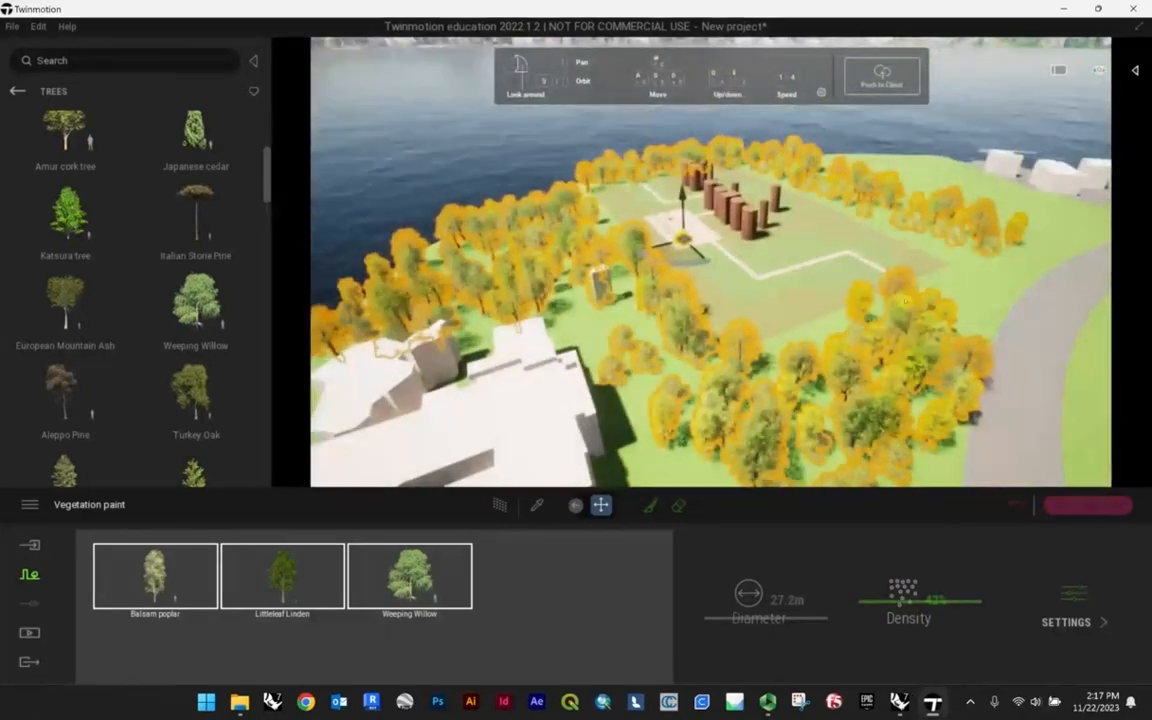
# - Reselect the painted trees and set their age to 55% in the vegetation settings
pyautogui.click(964, 318)
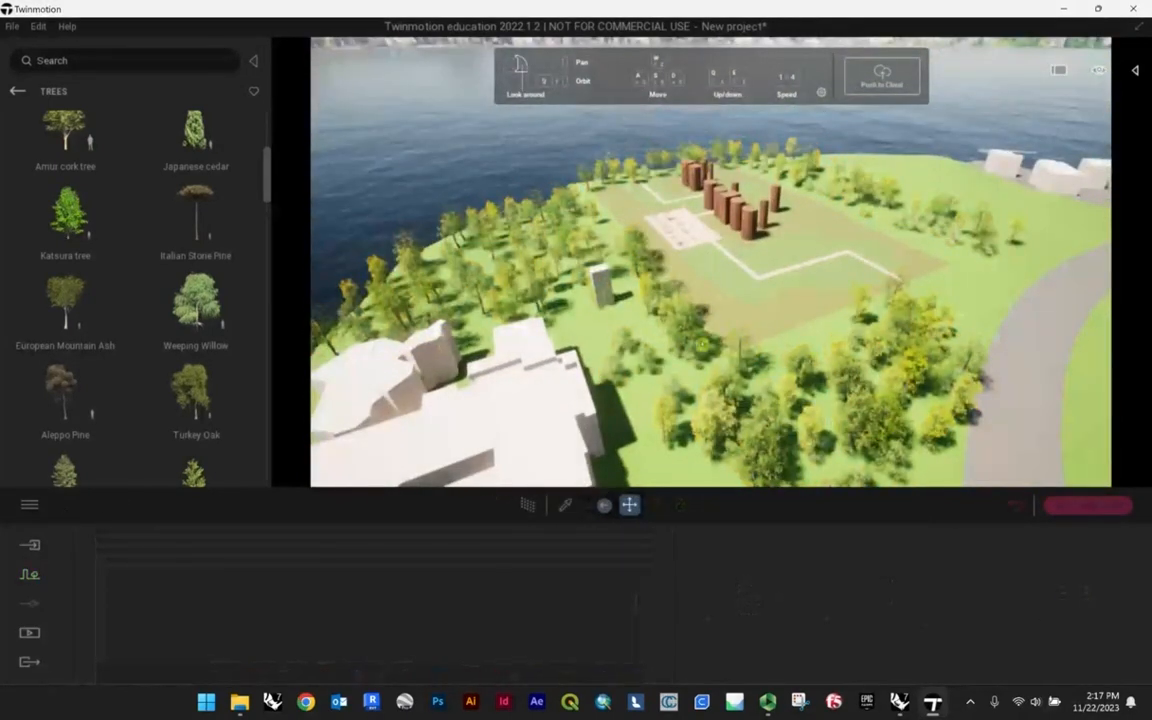
pyautogui.click(702, 344)
pyautogui.click(1074, 605)
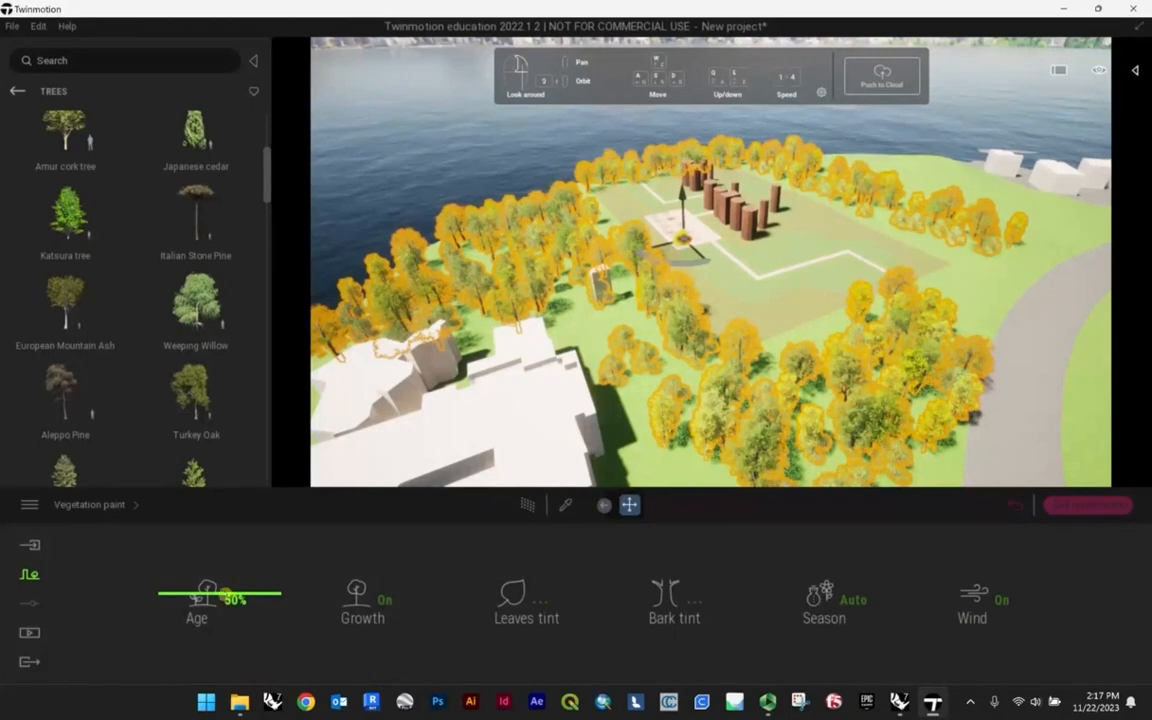
pyautogui.moveTo(180, 594)
pyautogui.mouseDown()
pyautogui.moveTo(200, 525)
pyautogui.moveTo(199, 655)
pyautogui.moveTo(226, 550)
pyautogui.moveTo(237, 650)
pyautogui.moveTo(270, 517)
pyautogui.moveTo(255, 509)
pyautogui.moveTo(258, 560)
pyautogui.moveTo(313, 528)
pyautogui.mouseUp()
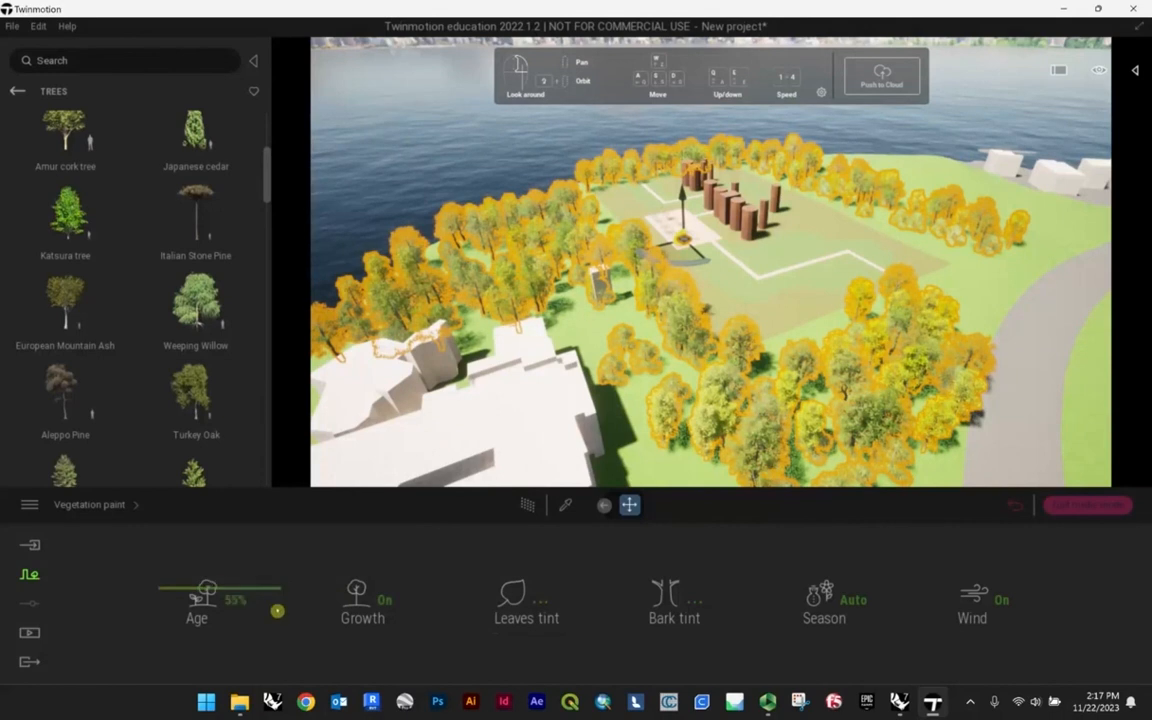
pyautogui.press('d')
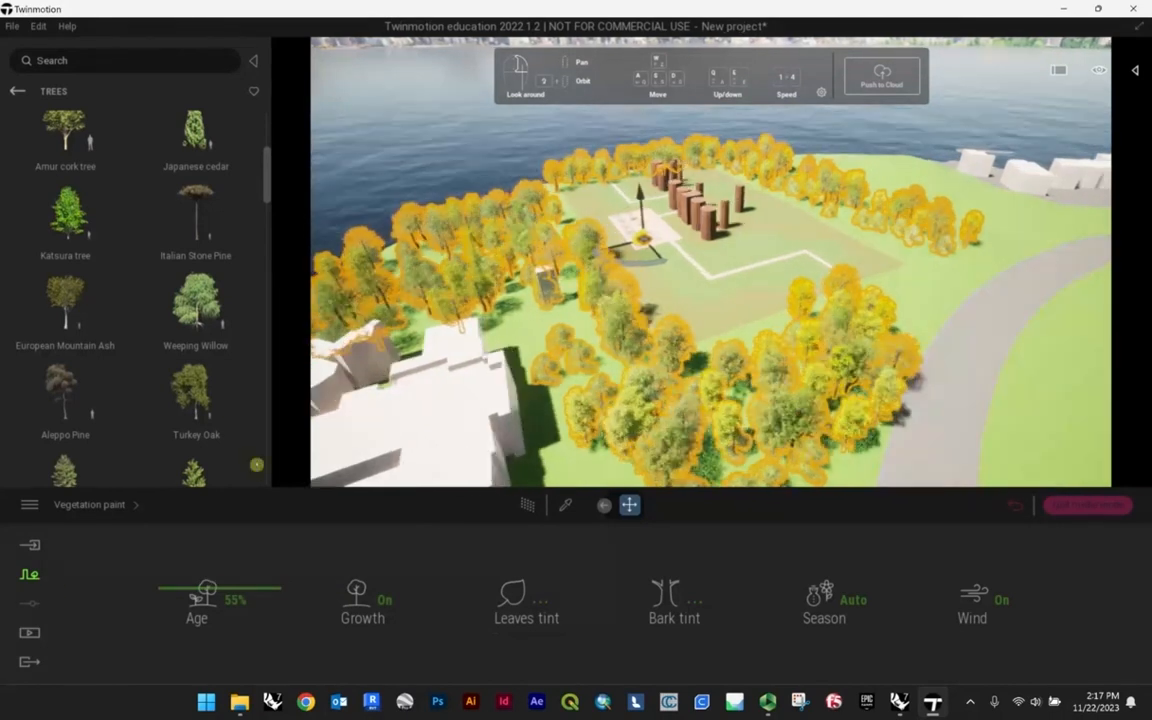
# - Leave the tree settings, return to the Context tools and open the Vegetation scatter tool
pyautogui.click(12, 91)
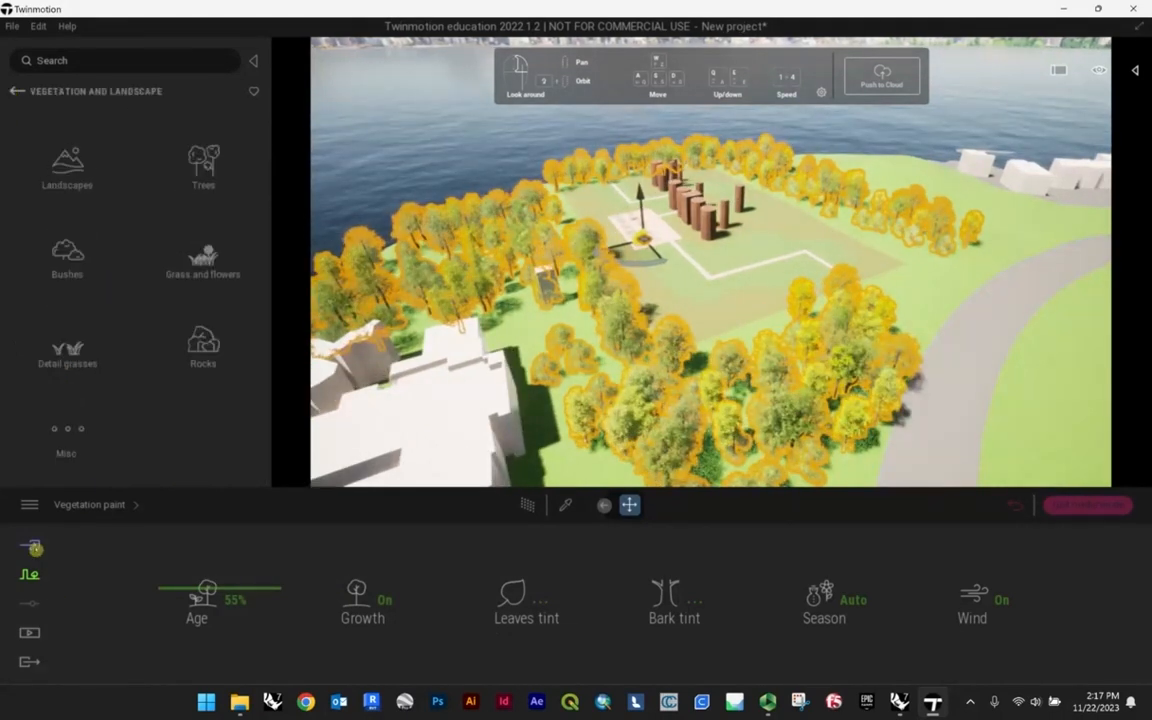
pyautogui.click(85, 505)
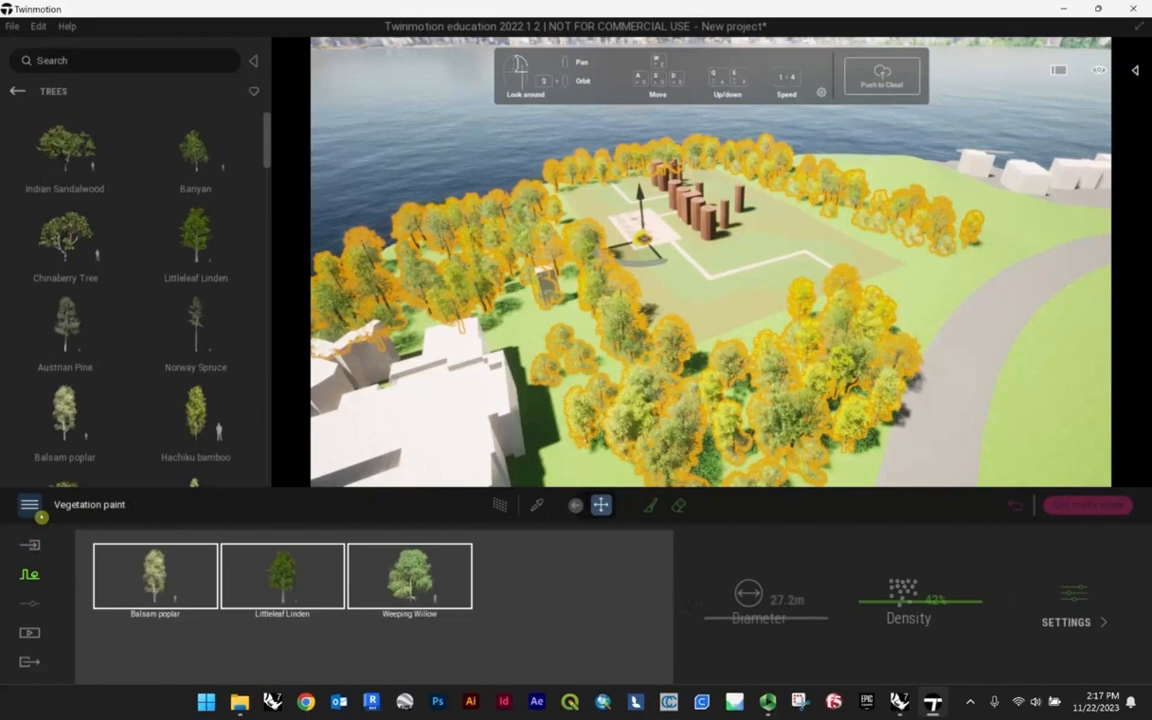
pyautogui.click(27, 548)
pyautogui.click(32, 580)
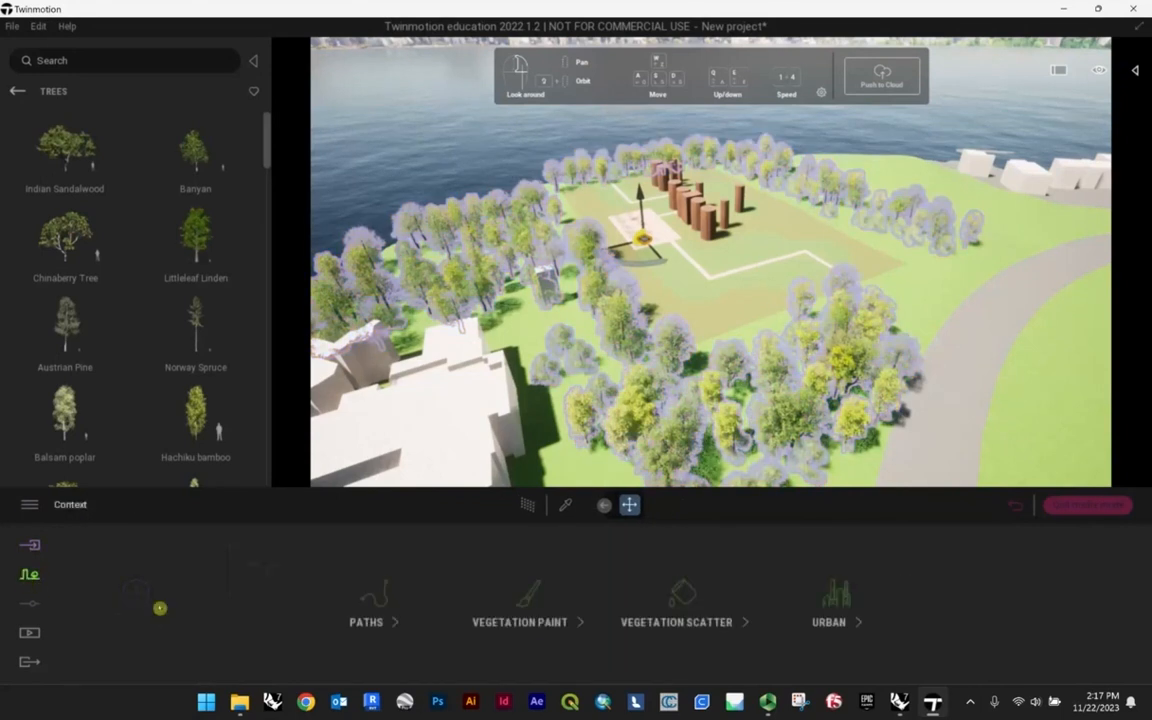
pyautogui.click(672, 612)
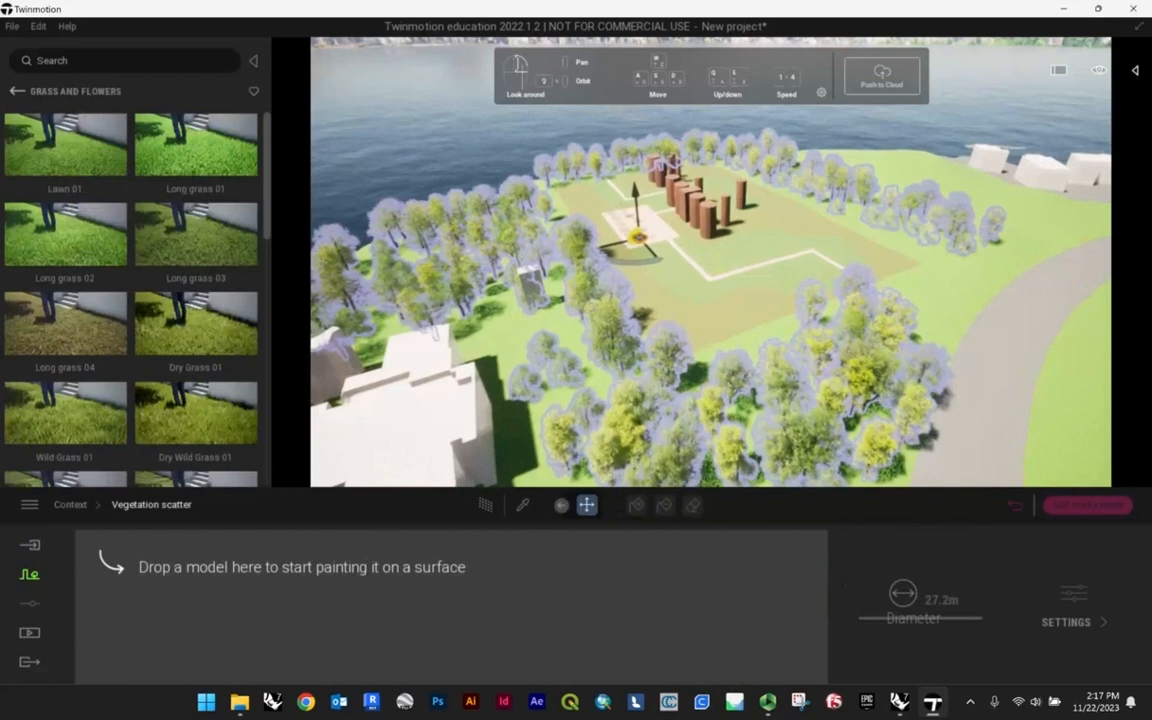
# - Add Long grass 01 to the vegetation scatter palette and activate Scatter add near the garden path
pyautogui.press('w')
pyautogui.moveTo(711, 262); pyautogui.dragTo(680, 232, button='right')
pyautogui.moveTo(196, 145)
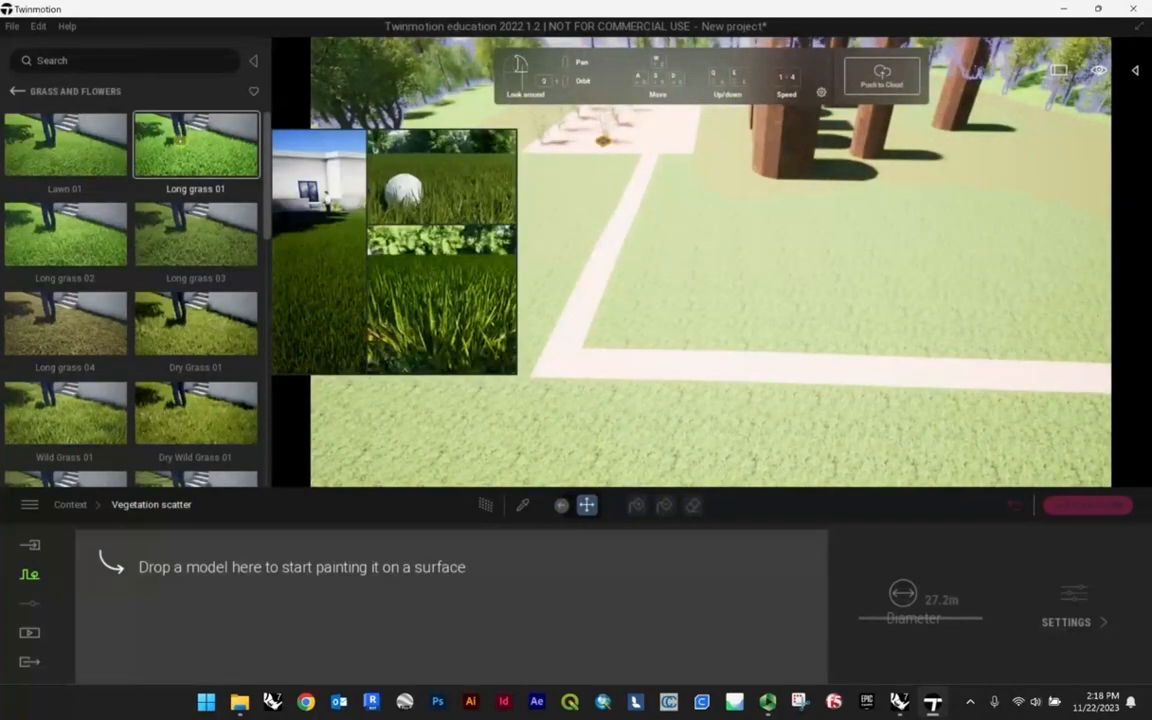
pyautogui.moveTo(193, 141); pyautogui.dragTo(220, 590)
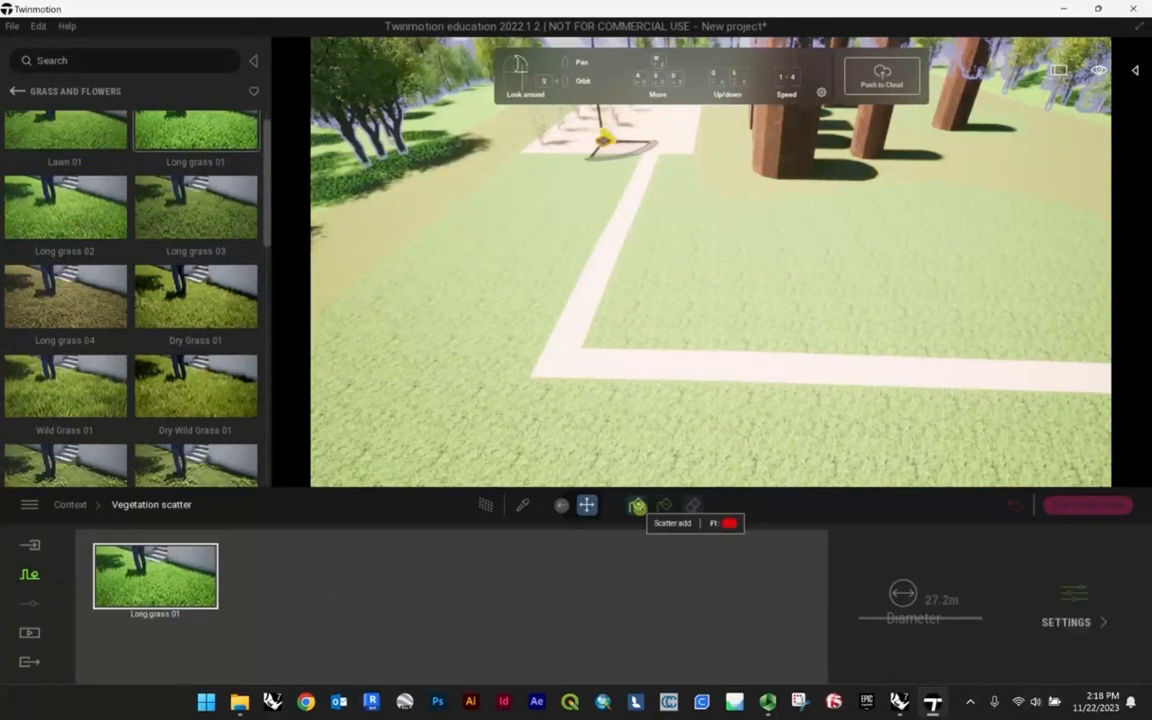
pyautogui.click(636, 505)
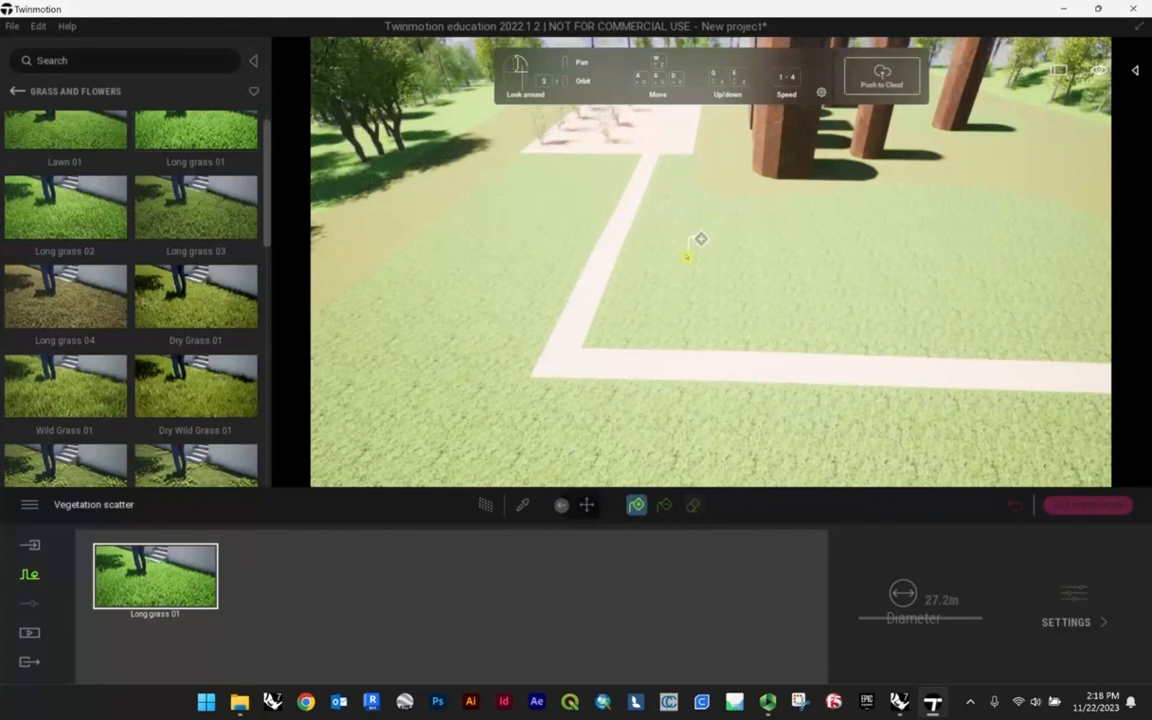
# - Scatter Long grass 01 over the lawn surfaces on both sides of the path and inspect the grass at eye level
pyautogui.scroll(4, 697, 290)
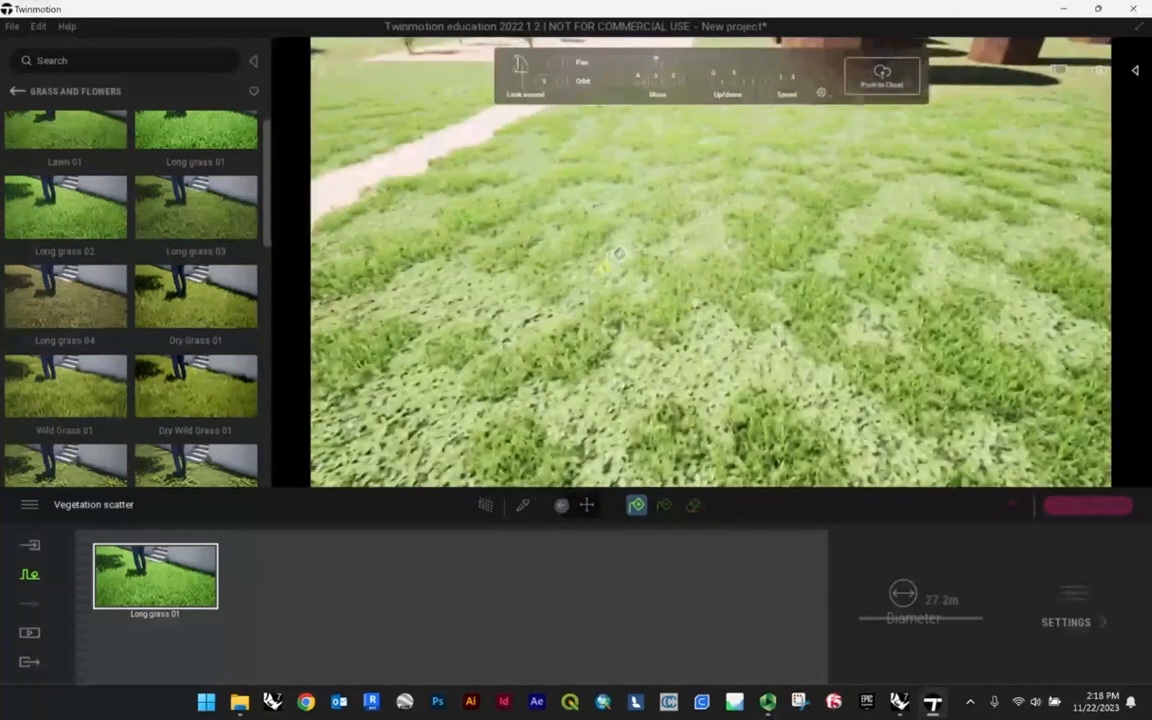
pyautogui.scroll(-4, 697, 290)
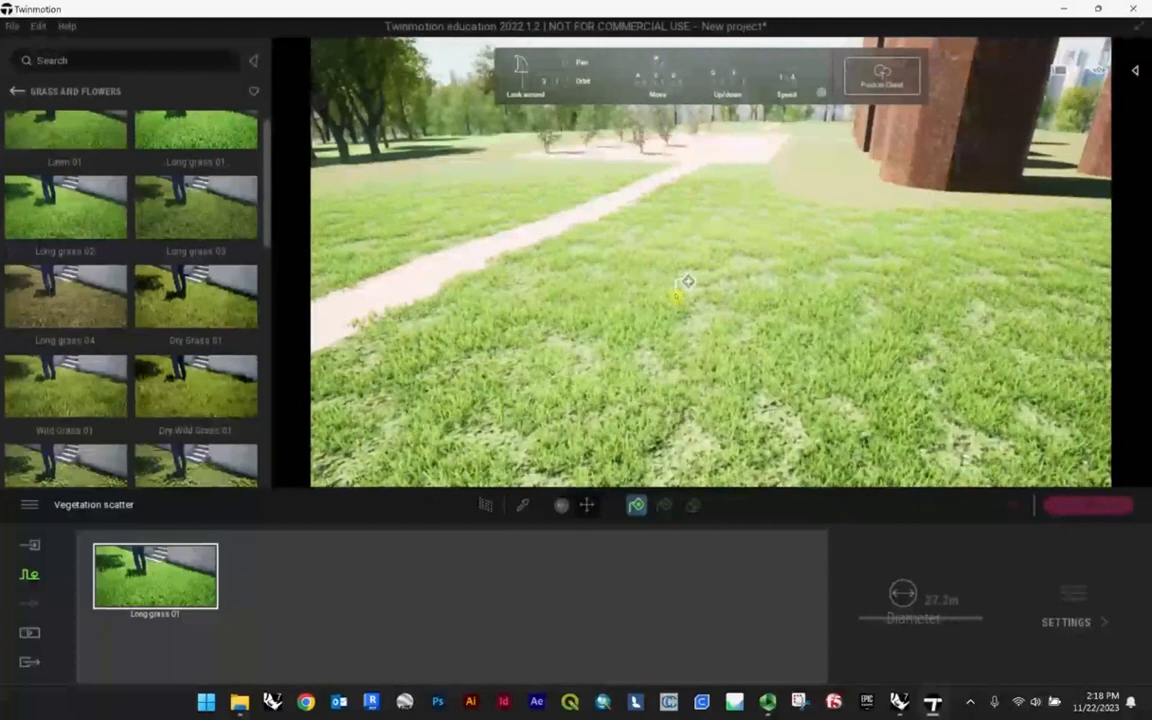
pyautogui.scroll(-5, 686, 280)
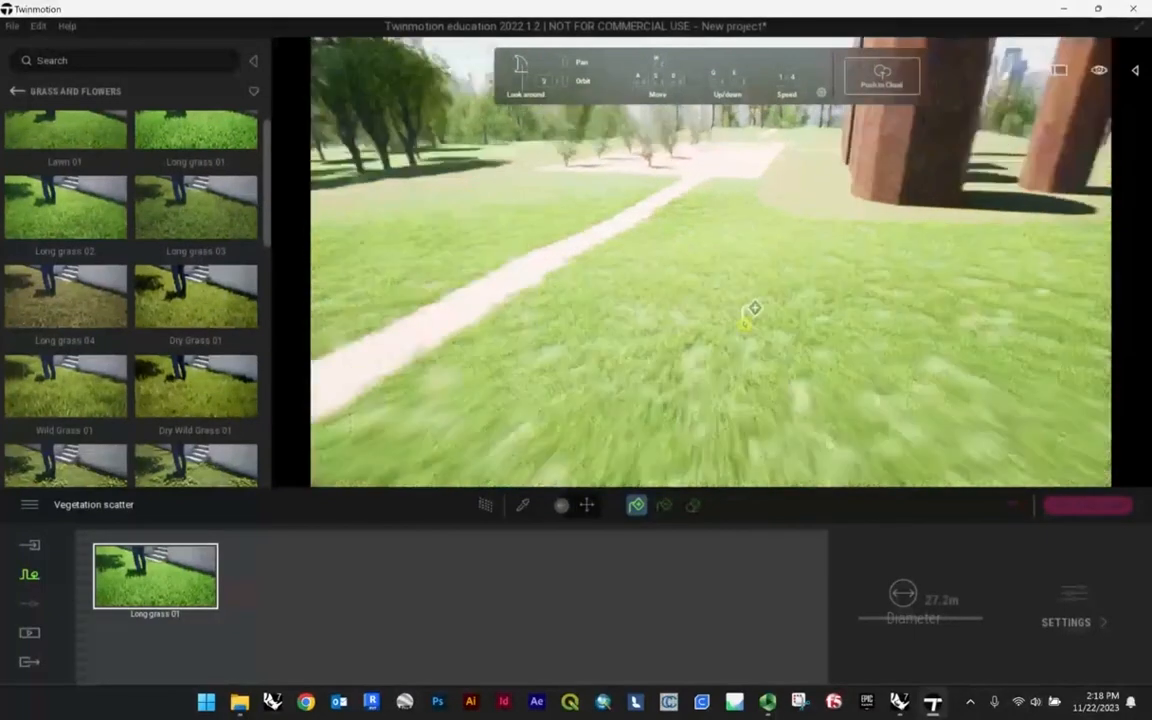
pyautogui.scroll(5, 678, 264)
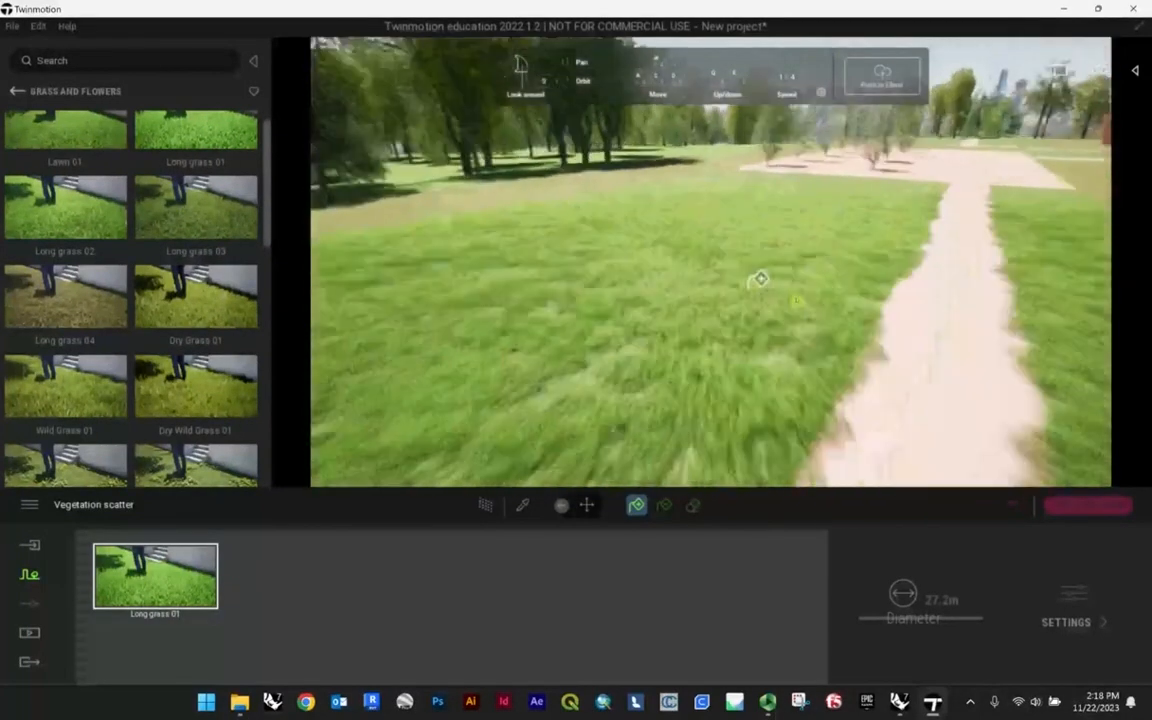
pyautogui.moveTo(758, 280); pyautogui.dragTo(900, 292, button='right')
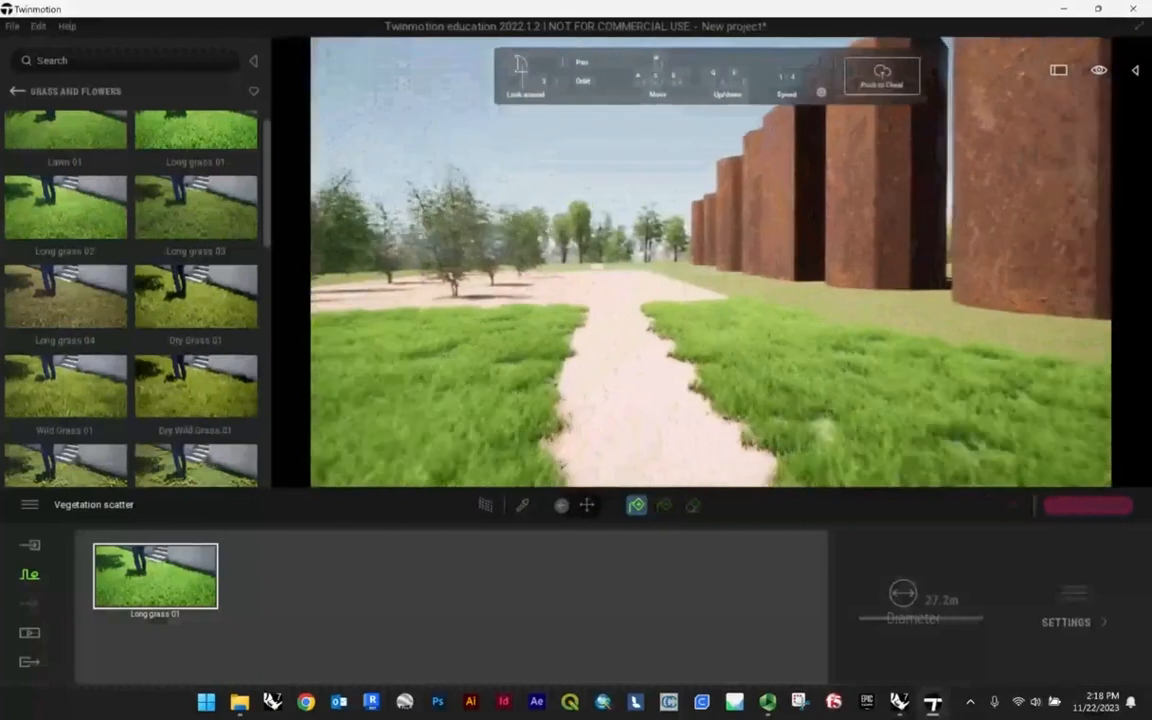
pyautogui.moveTo(681, 401); pyautogui.dragTo(675, 373, button='right')
pyautogui.scroll(4, 764, 354)
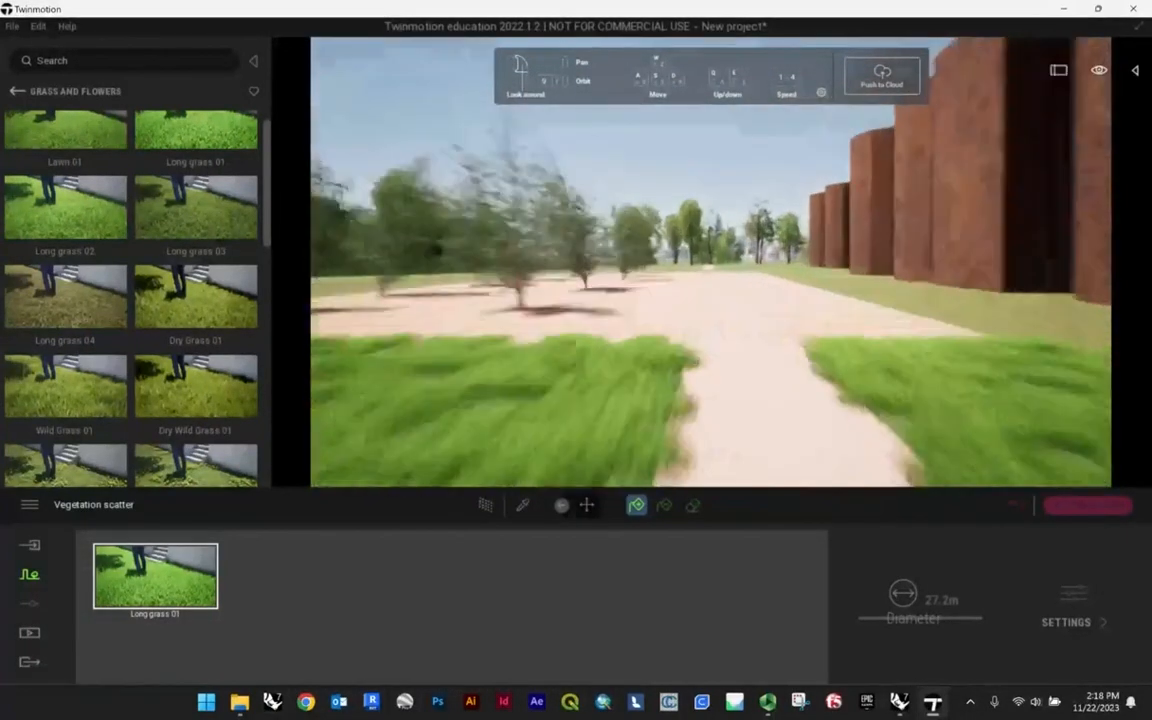
pyautogui.moveTo(764, 354); pyautogui.dragTo(764, 420, button='right')
pyautogui.scroll(-6, 684, 221)
# - Open the Rocks library and place two trails of Rock 4 copies across the brick plaza beside the trees
pyautogui.click(17, 91)
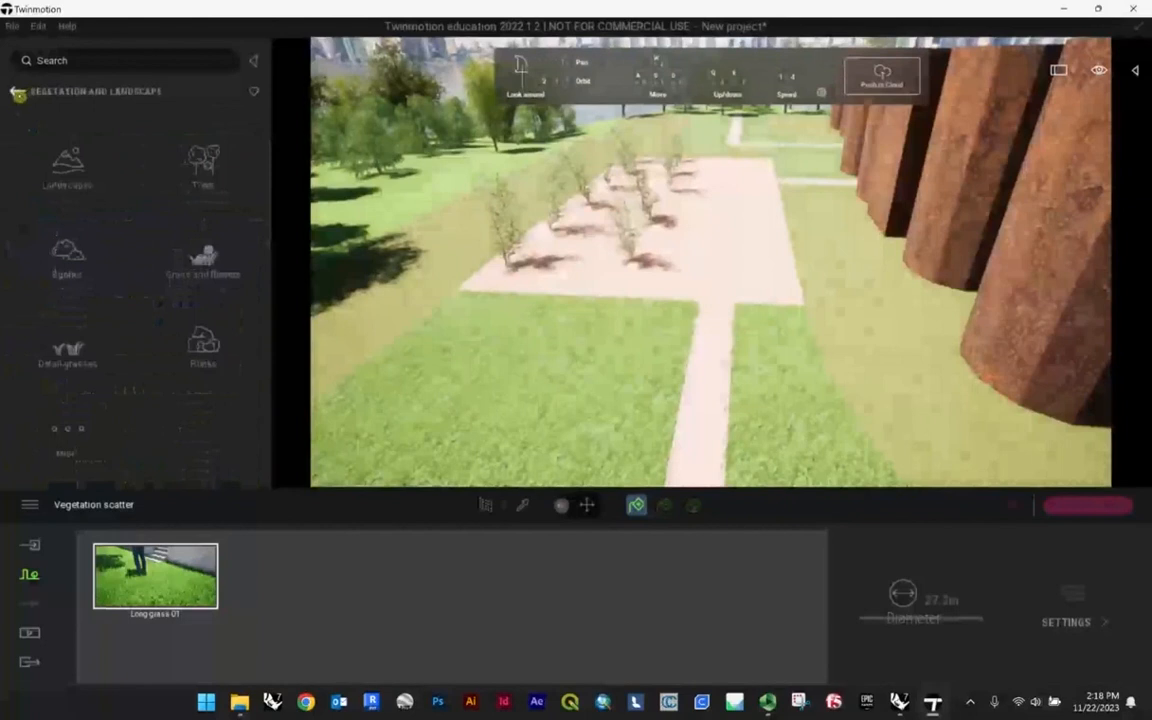
pyautogui.scroll(3, 614, 214)
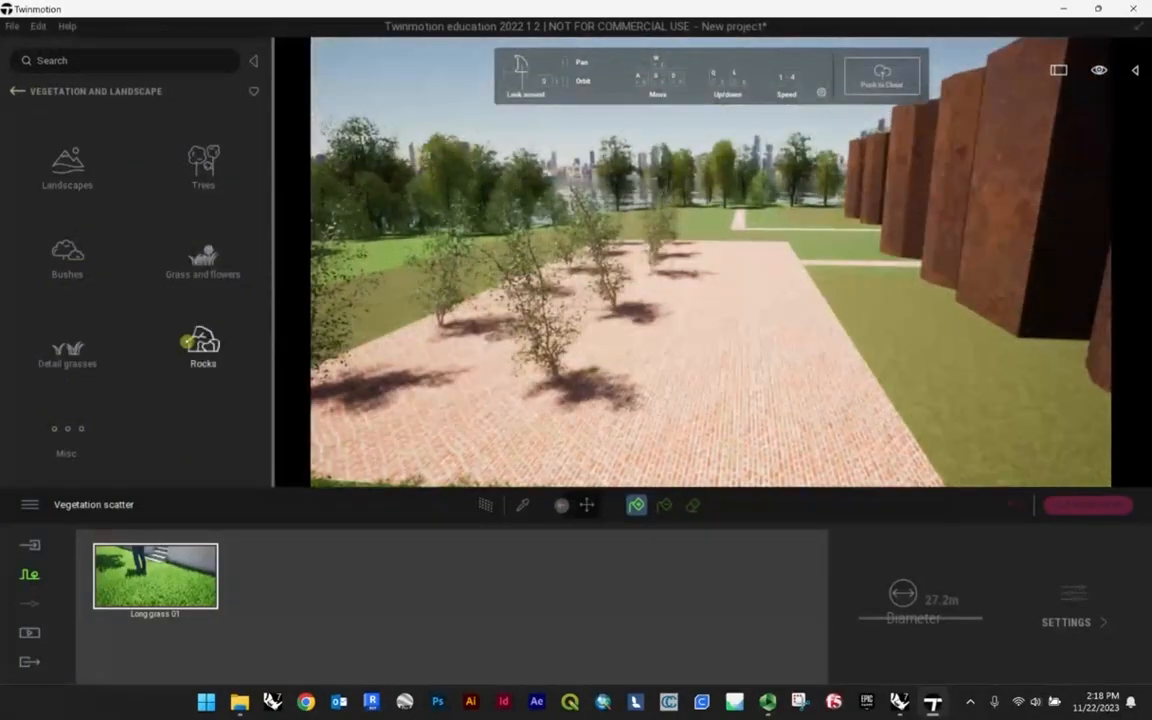
pyautogui.click(200, 345)
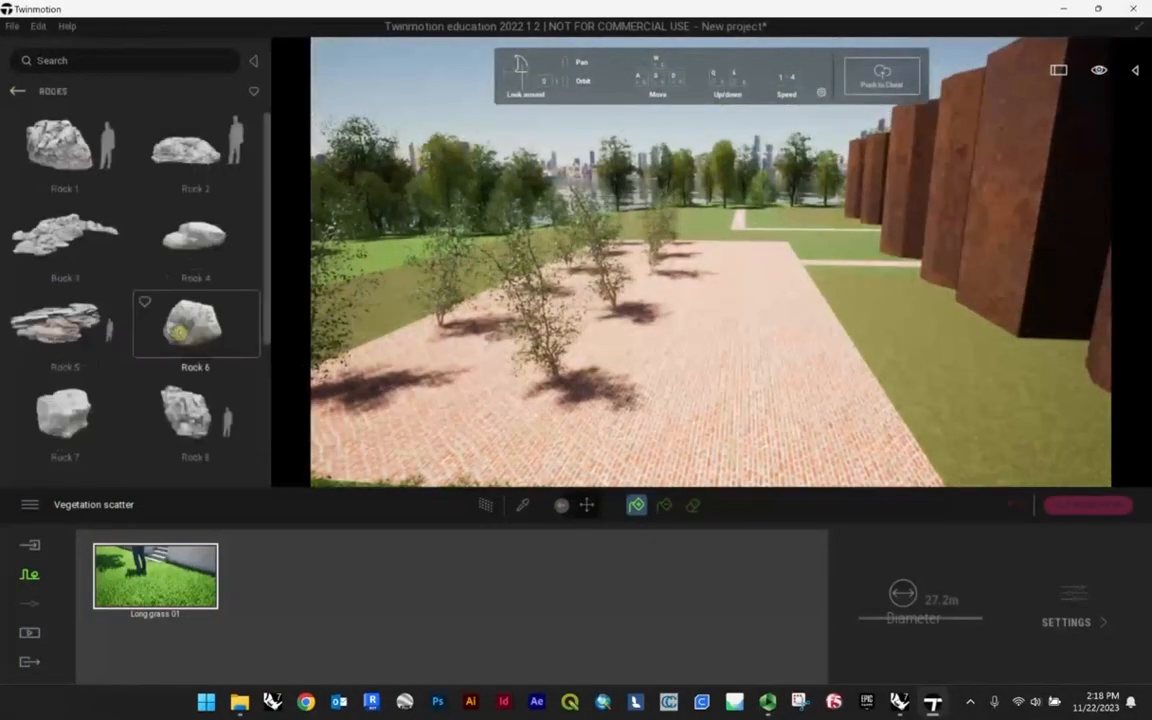
pyautogui.moveTo(195, 235)
pyautogui.mouseDown()
pyautogui.moveTo(610, 345)
pyautogui.moveTo(628, 312)
pyautogui.moveTo(574, 396)
pyautogui.moveTo(569, 308)
pyautogui.moveTo(535, 283)
pyautogui.moveTo(576, 352)
pyautogui.moveTo(608, 240)
pyautogui.moveTo(650, 210)
pyautogui.mouseUp()
pyautogui.press('w')
pyautogui.press('s')
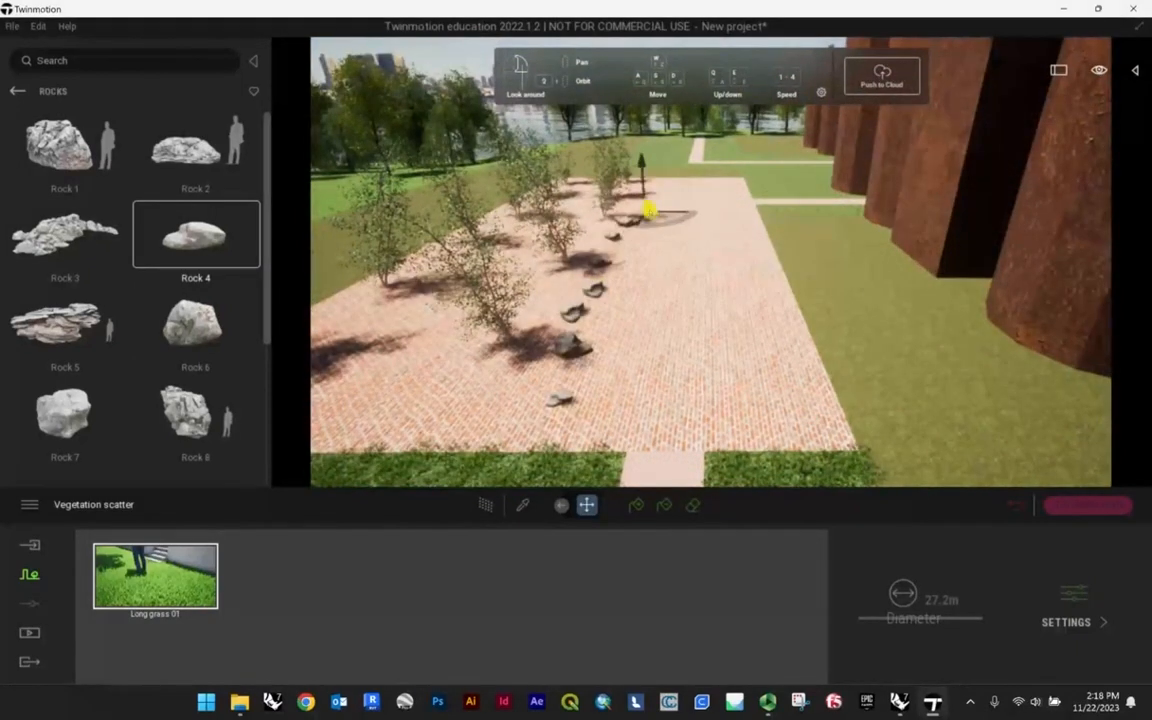
pyautogui.moveTo(733, 222)
pyautogui.mouseDown()
pyautogui.moveTo(635, 329)
pyautogui.moveTo(686, 375)
pyautogui.moveTo(648, 395)
pyautogui.mouseUp()
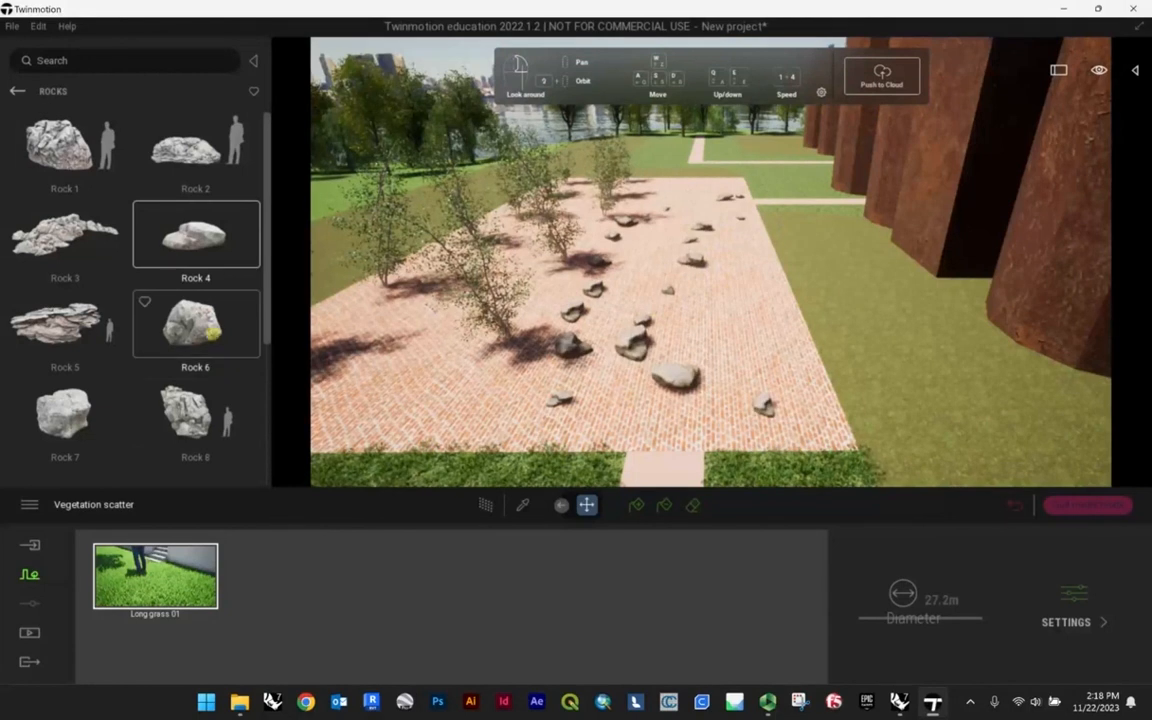
# - Place a Rock 8 boulder on the brick plaza near the edge facing the rusted columns and scale it down
pyautogui.moveTo(181, 388); pyautogui.dragTo(460, 397)
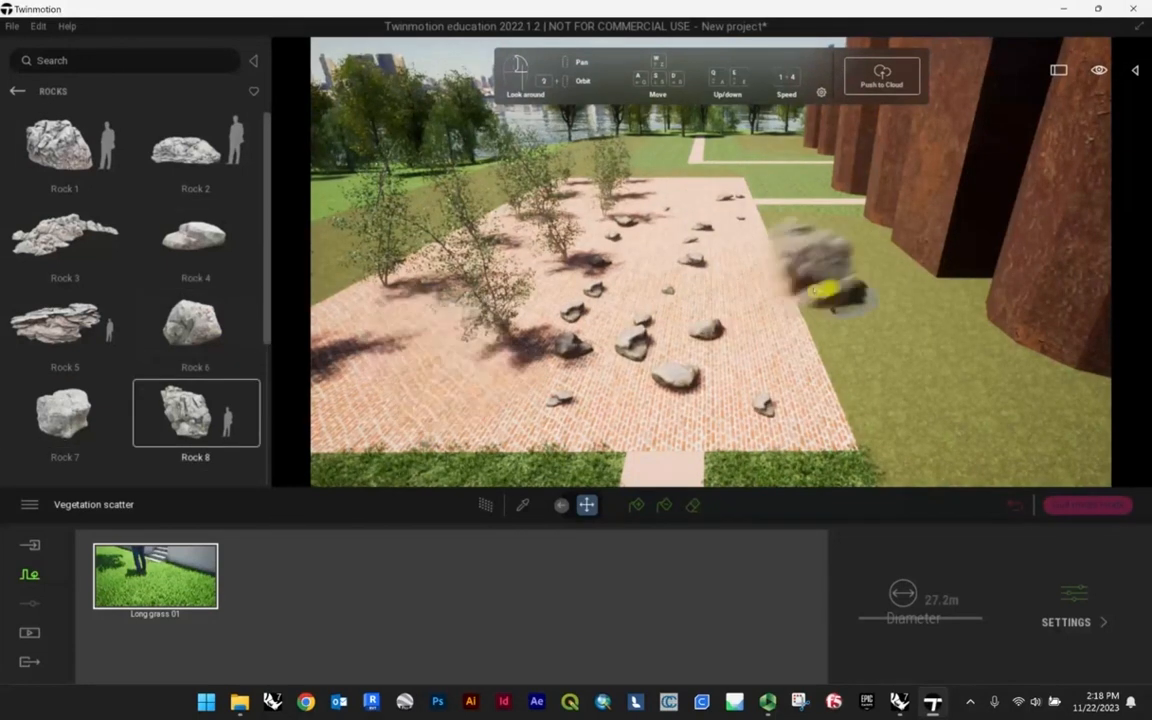
pyautogui.click(762, 281)
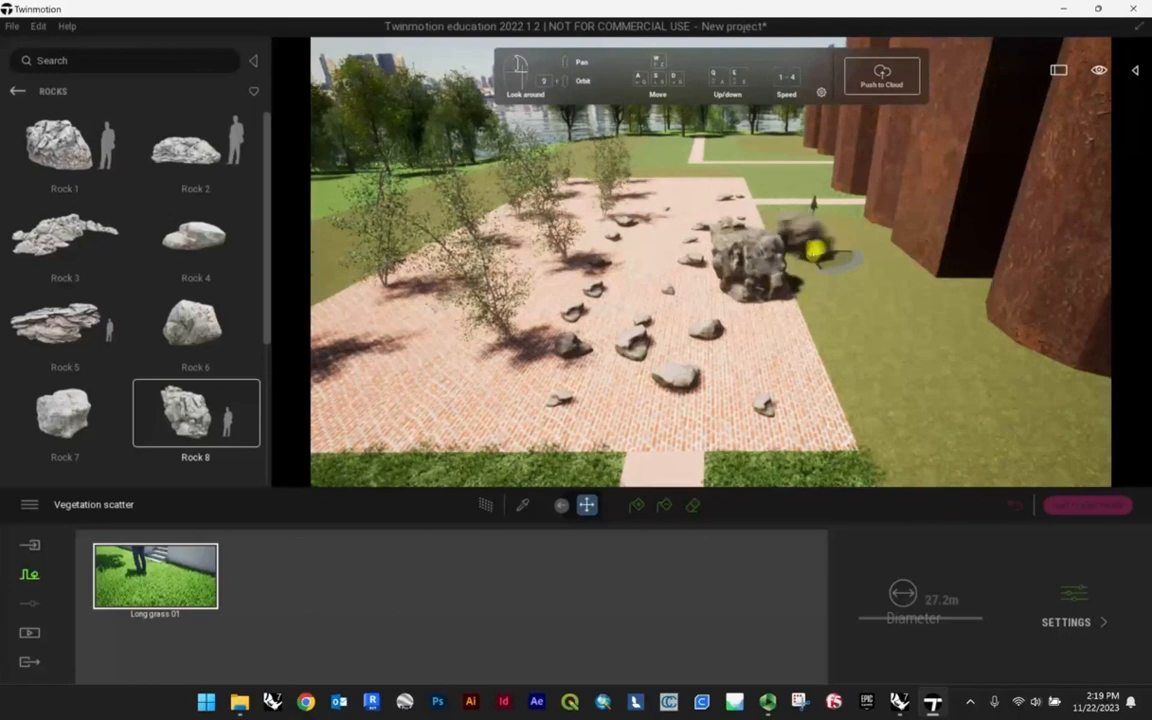
pyautogui.scroll(4, 815, 254)
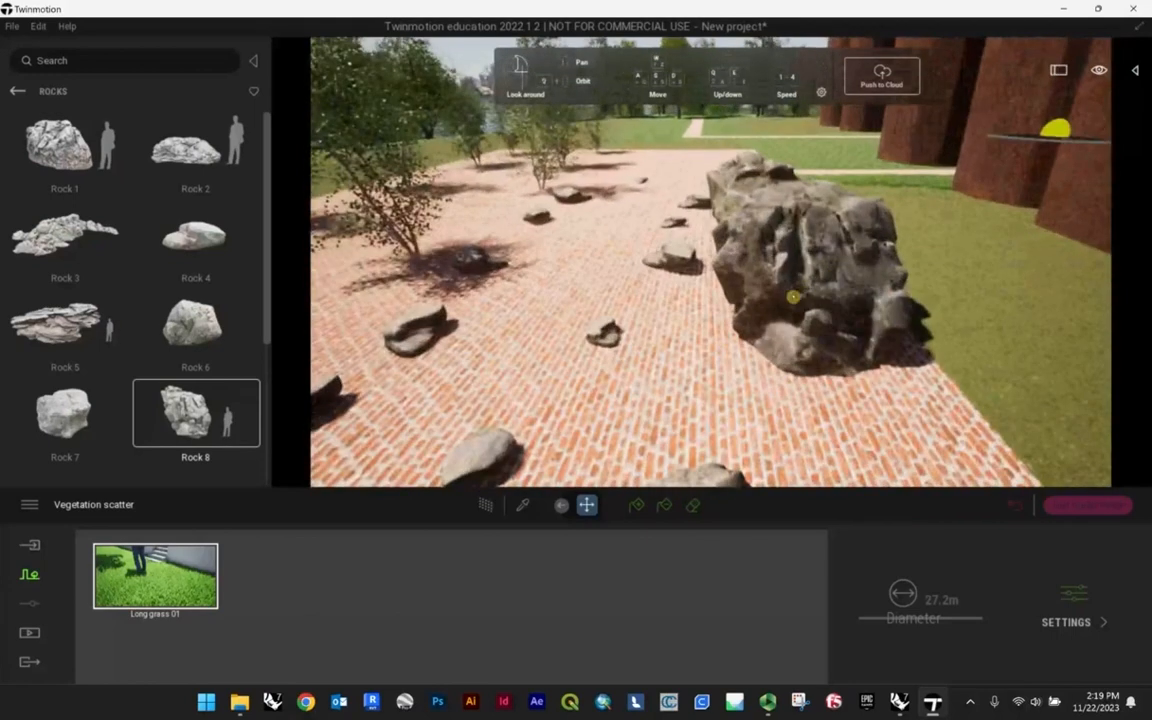
pyautogui.click(814, 319)
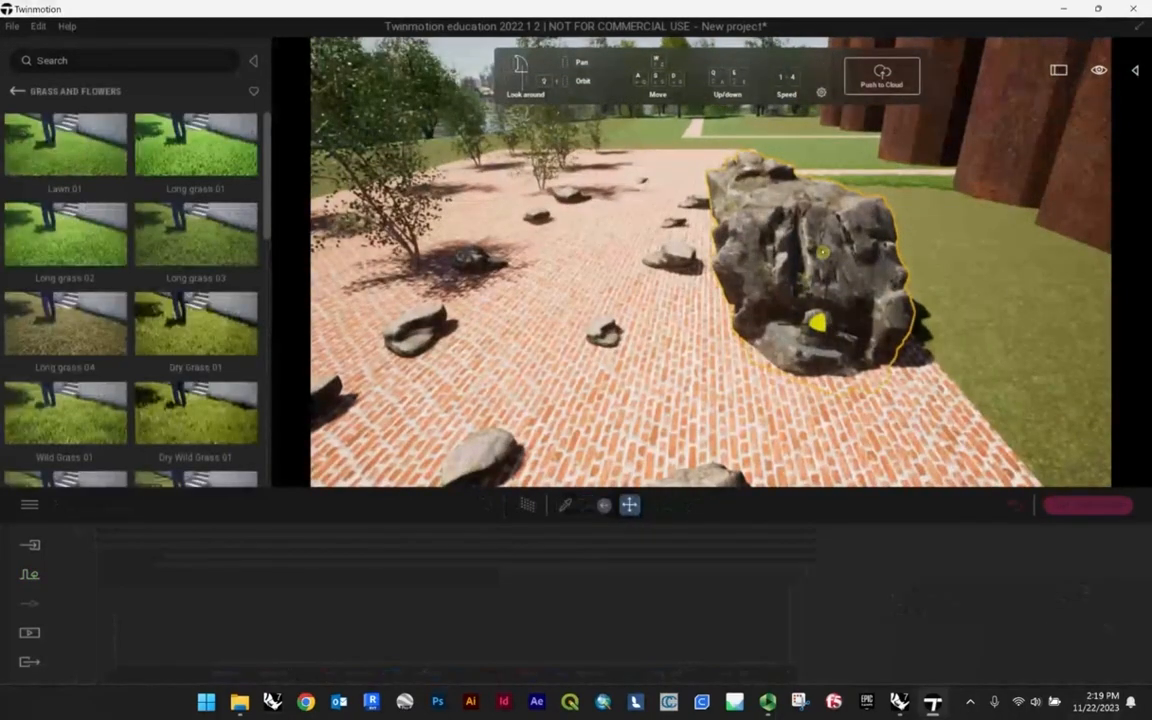
pyautogui.moveTo(825, 320); pyautogui.dragTo(825, 403)
pyautogui.press('space')
pyautogui.moveTo(822, 323)
pyautogui.mouseDown()
pyautogui.moveTo(832, 281)
pyautogui.moveTo(775, 249)
pyautogui.moveTo(828, 342)
pyautogui.mouseUp()
# - Move the small rock in the middle of the plaza slightly closer to the boulder
pyautogui.click(603, 331)
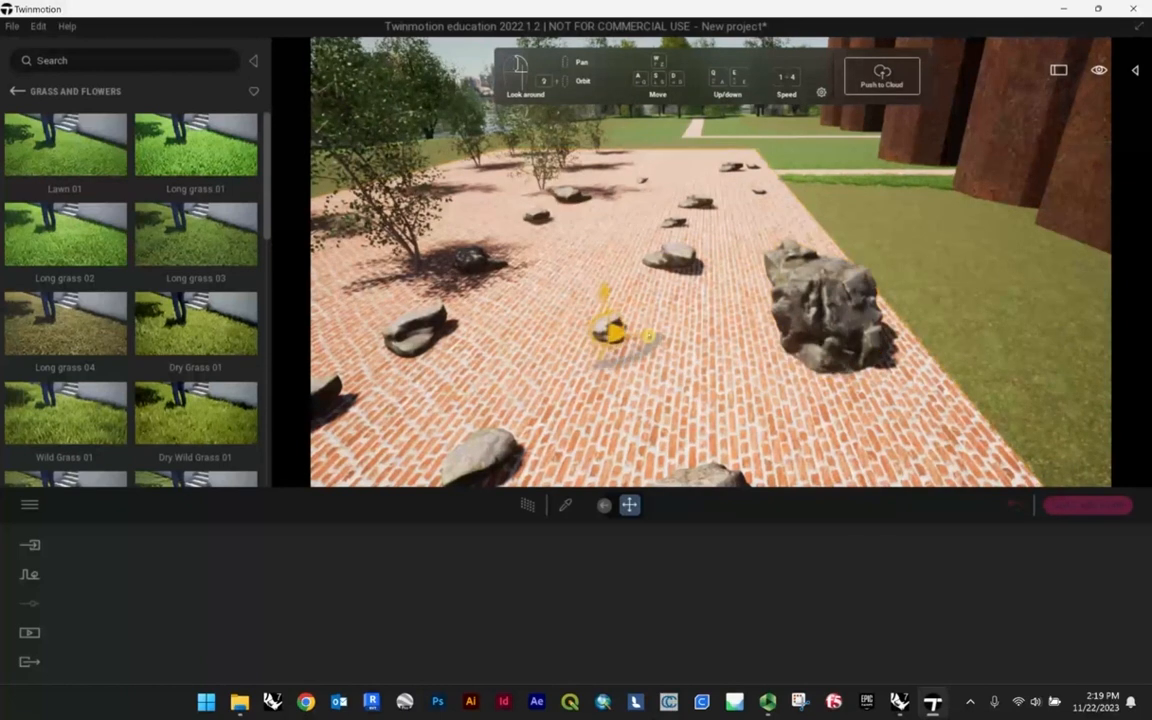
pyautogui.moveTo(605, 327); pyautogui.dragTo(655, 345)
pyautogui.scroll(-5, 660, 330)
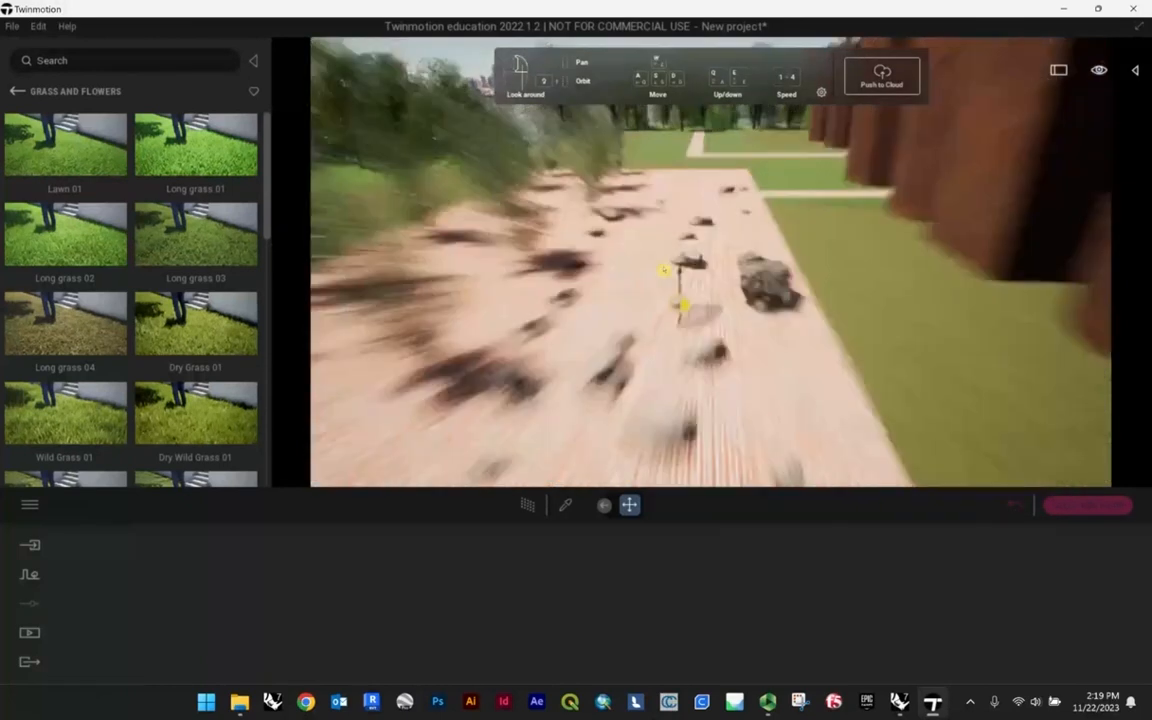
pyautogui.scroll(4, 748, 288)
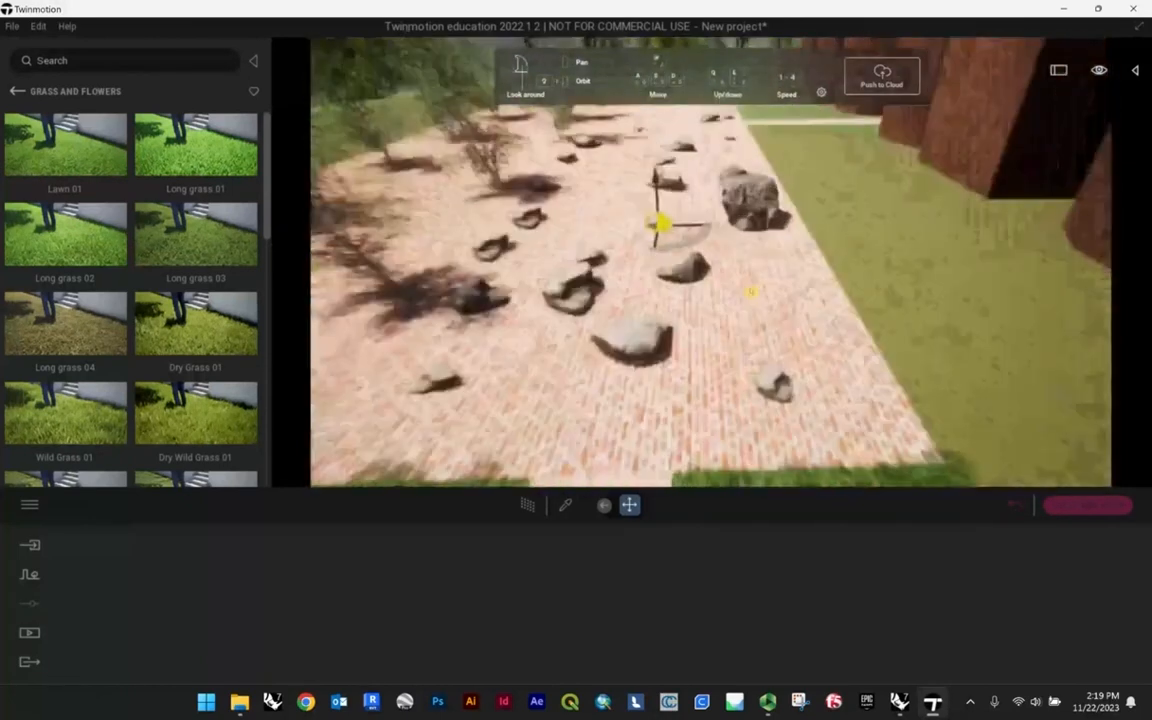
pyautogui.scroll(-8, 684, 296)
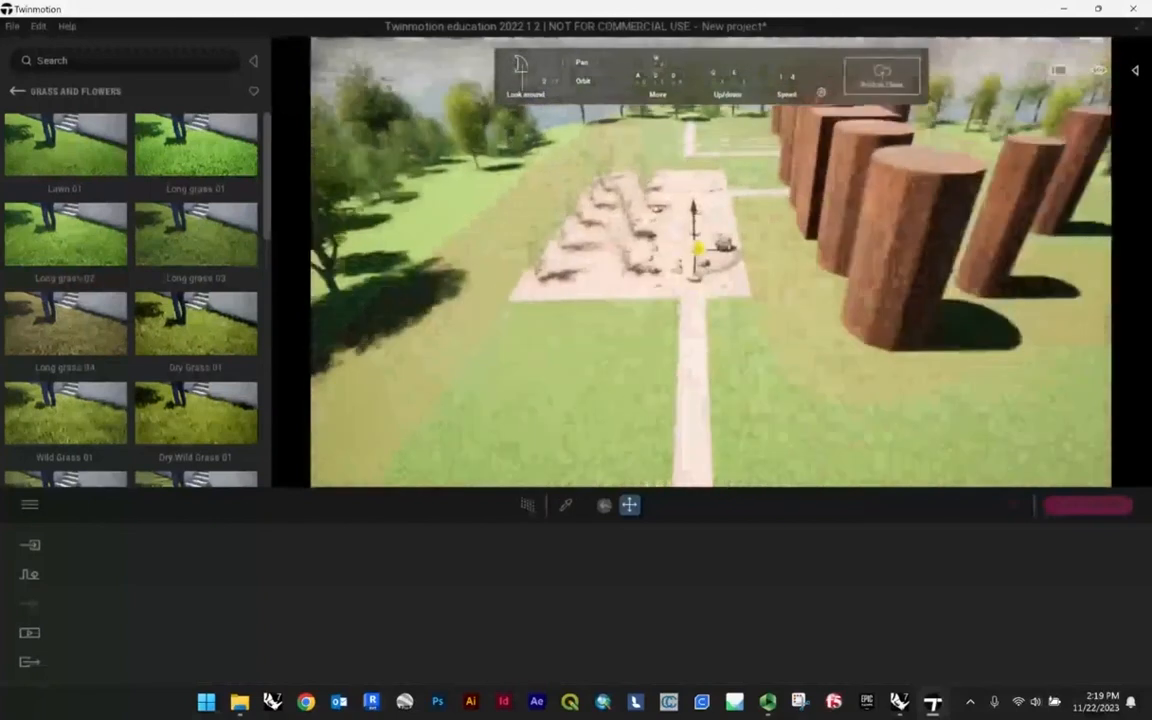
pyautogui.moveTo(698, 250); pyautogui.dragTo(616, 250, button='right')
# - Draw a Bicycle path from the Context tools along the garden walkway, between the plaza edge and the walkway's bend
pyautogui.click(17, 91)
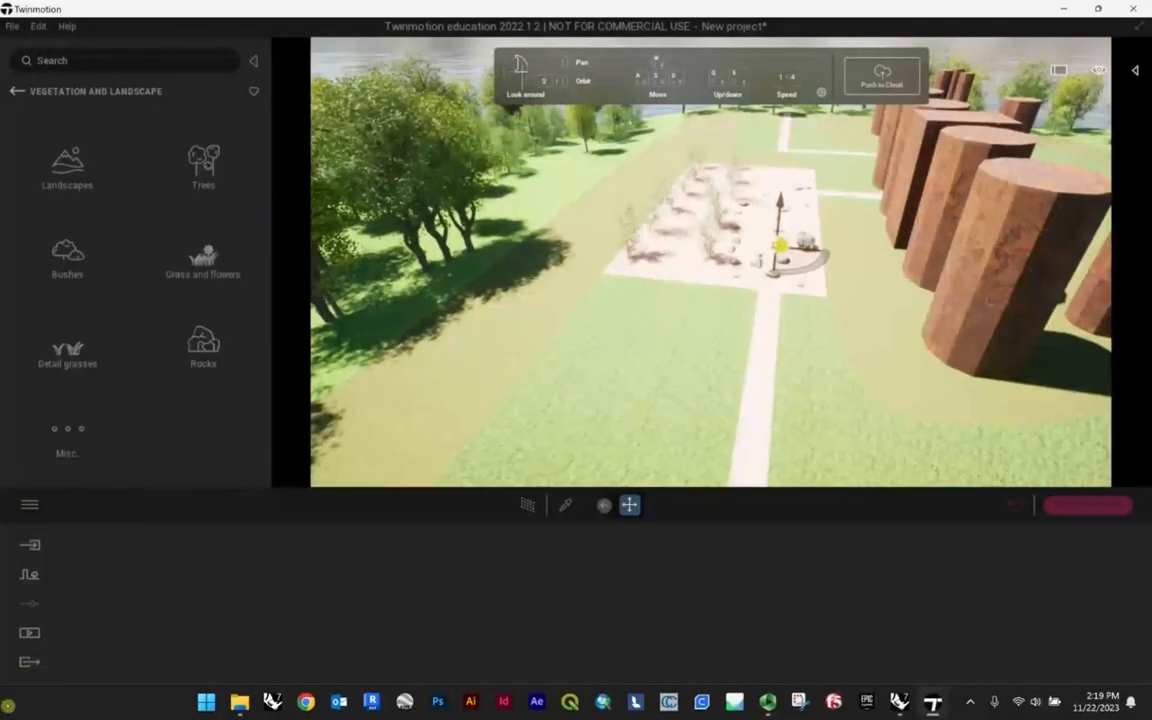
pyautogui.click(29, 575)
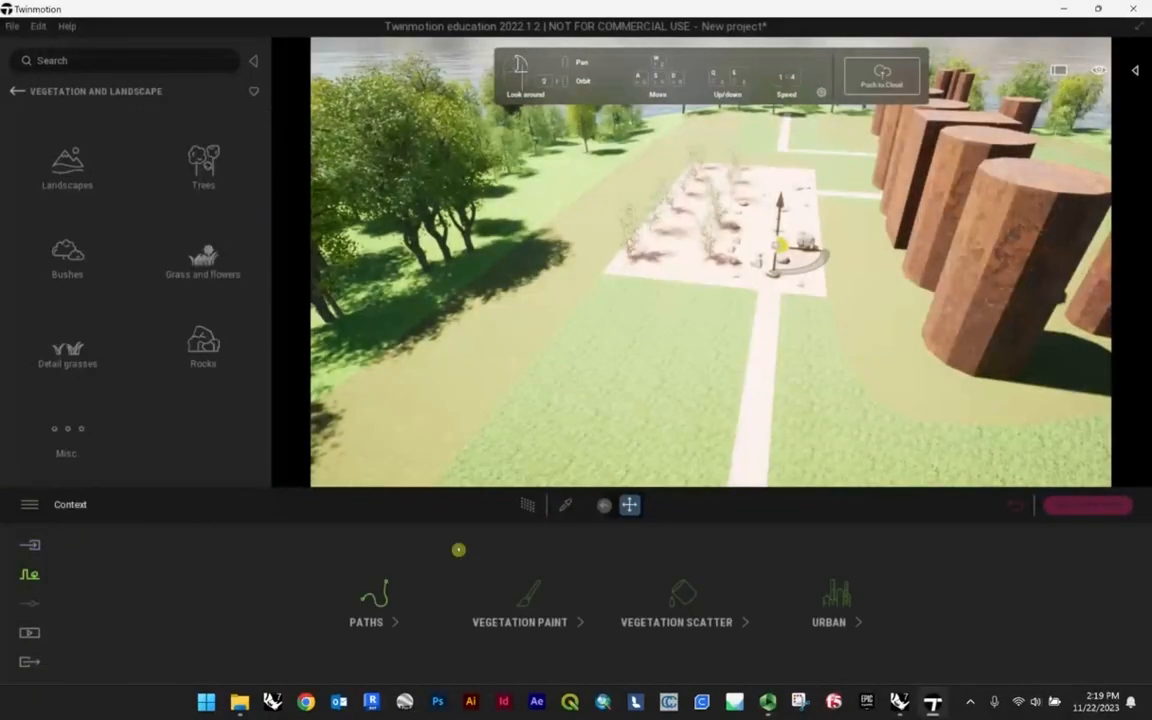
pyautogui.scroll(6, 645, 262)
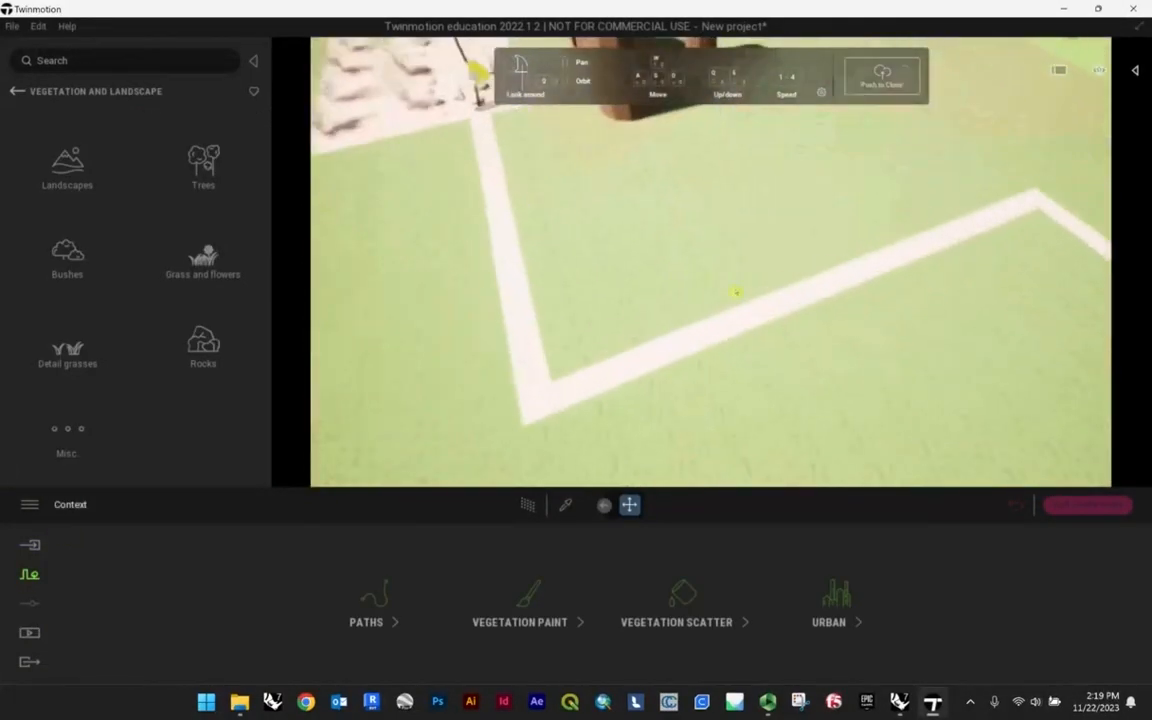
pyautogui.scroll(-5, 560, 412)
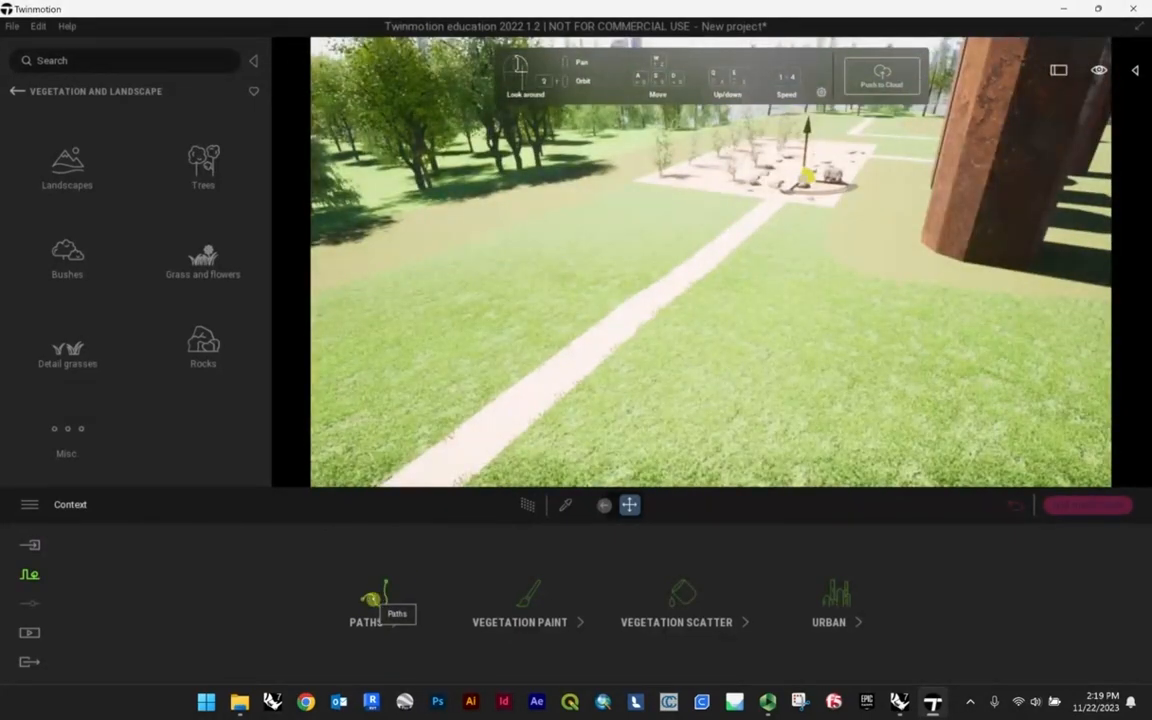
pyautogui.click(378, 603)
pyautogui.click(682, 596)
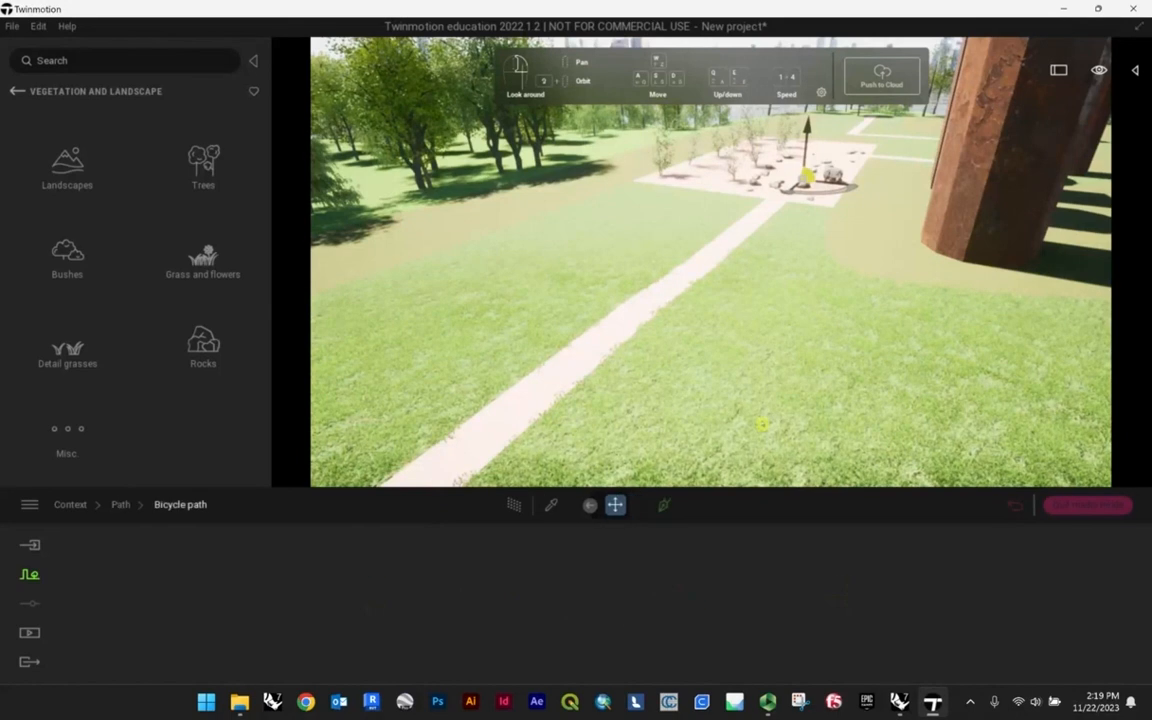
pyautogui.scroll(-2, 617, 359)
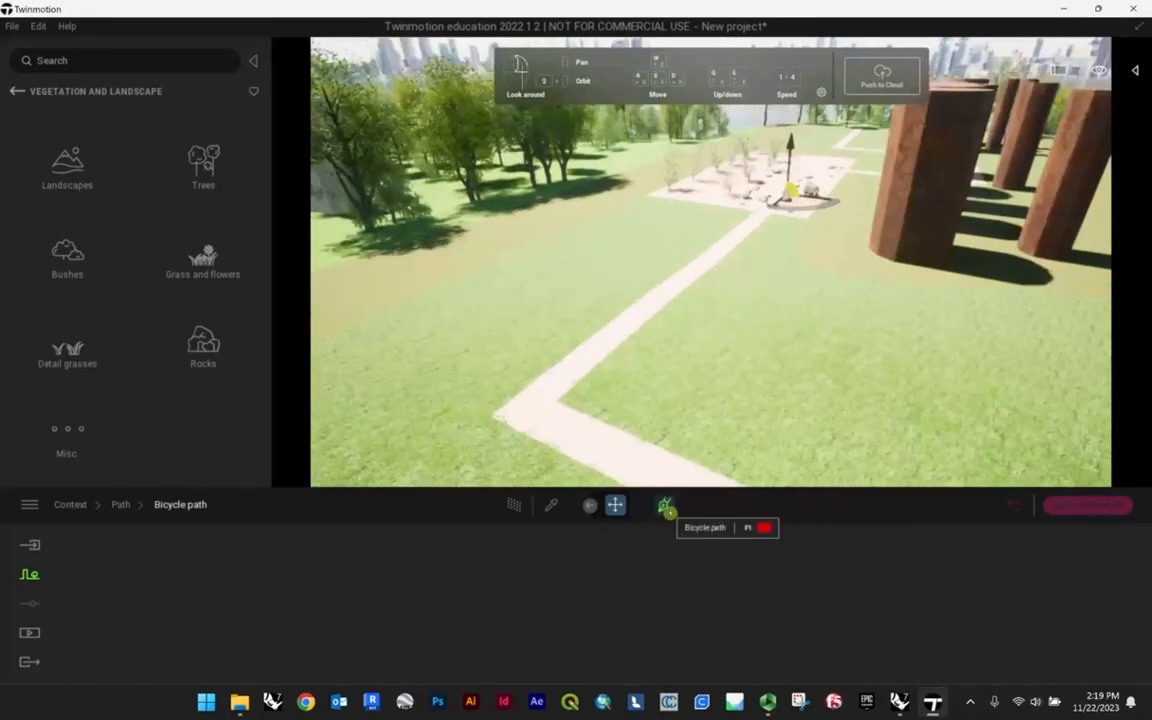
pyautogui.click(665, 506)
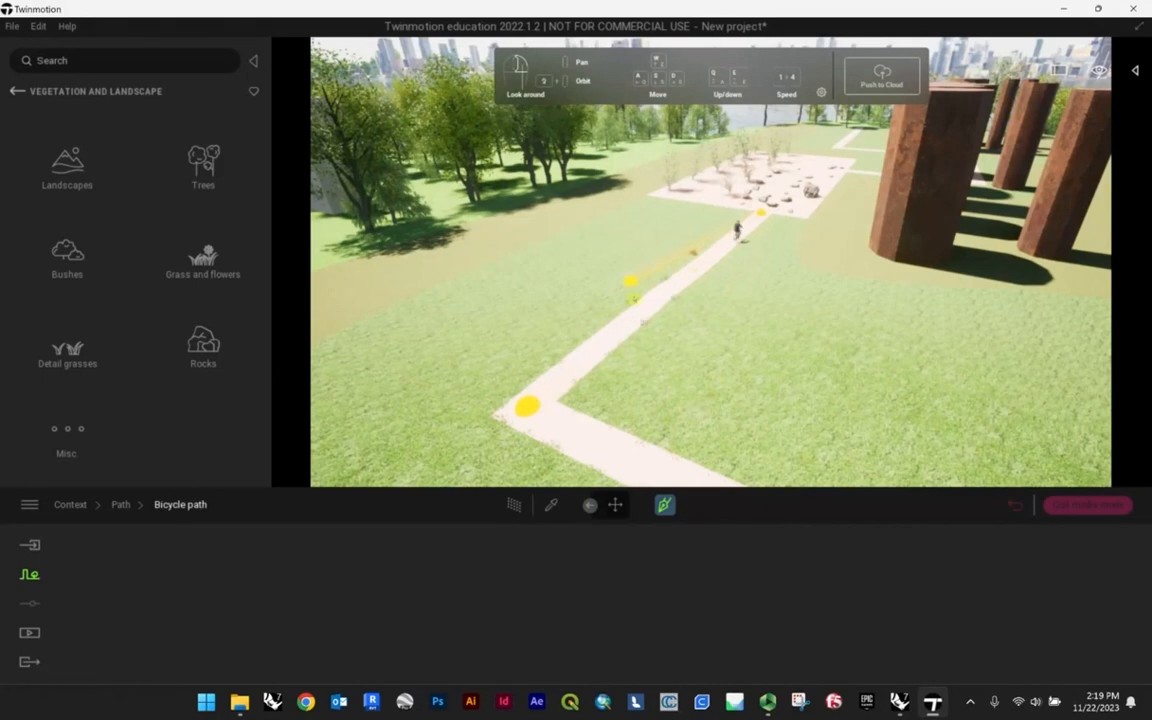
pyautogui.press('Escape')
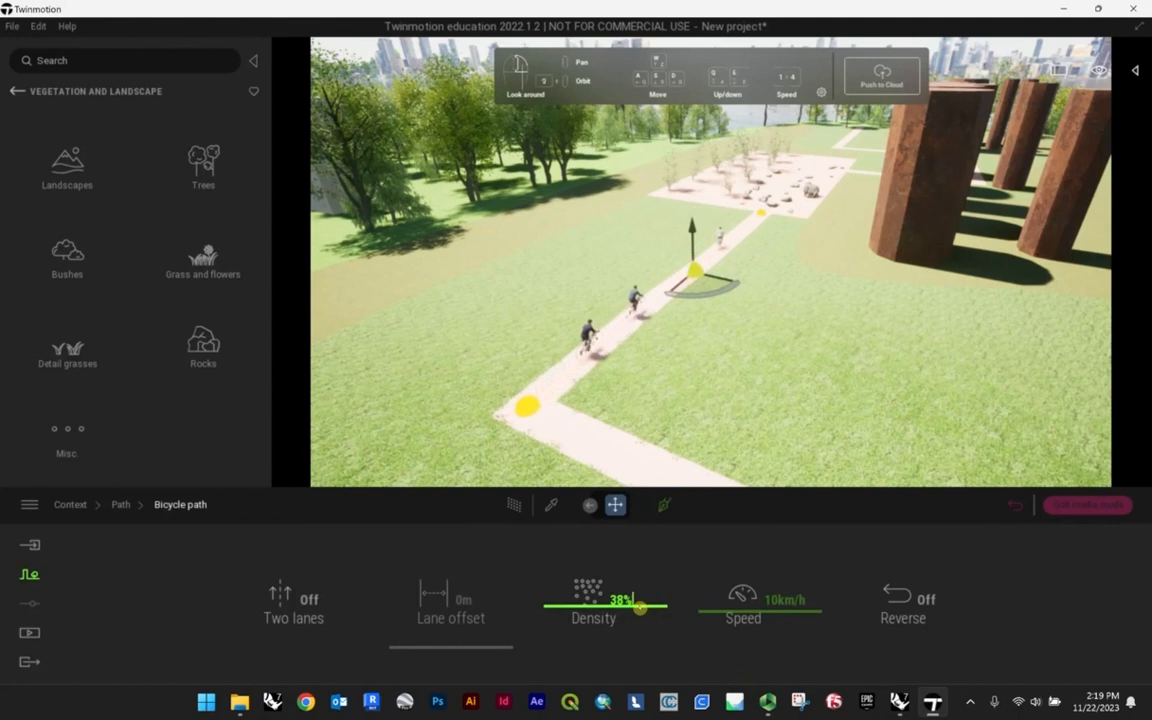
# - Set the bicycle path's density to 21% and its speed to 13 km/h
pyautogui.moveTo(597, 607)
pyautogui.mouseDown()
pyautogui.moveTo(598, 585)
pyautogui.moveTo(603, 620)
pyautogui.mouseUp()
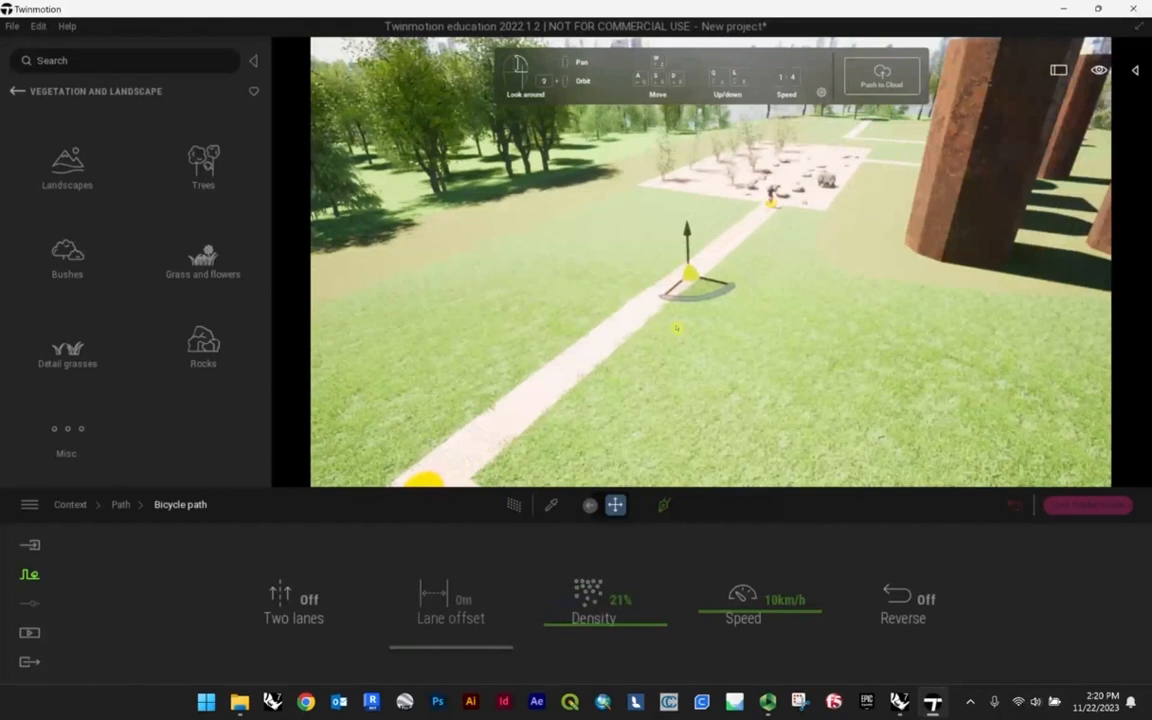
pyautogui.scroll(-3, 677, 328)
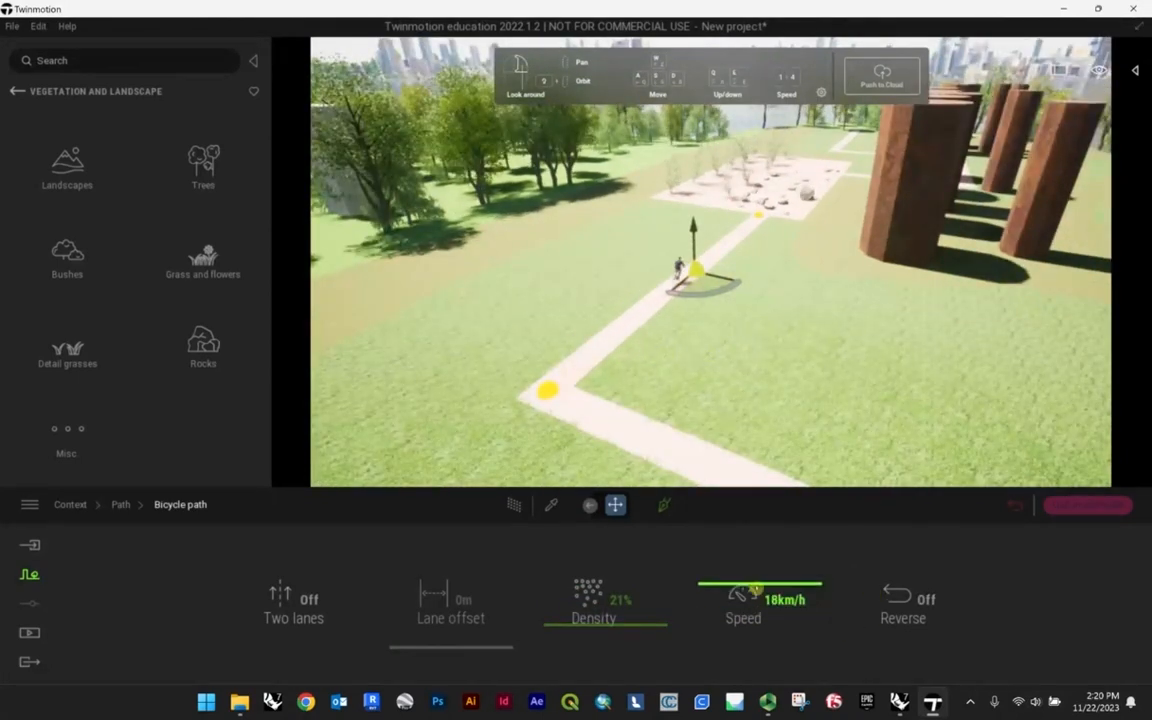
pyautogui.moveTo(757, 556); pyautogui.dragTo(758, 503)
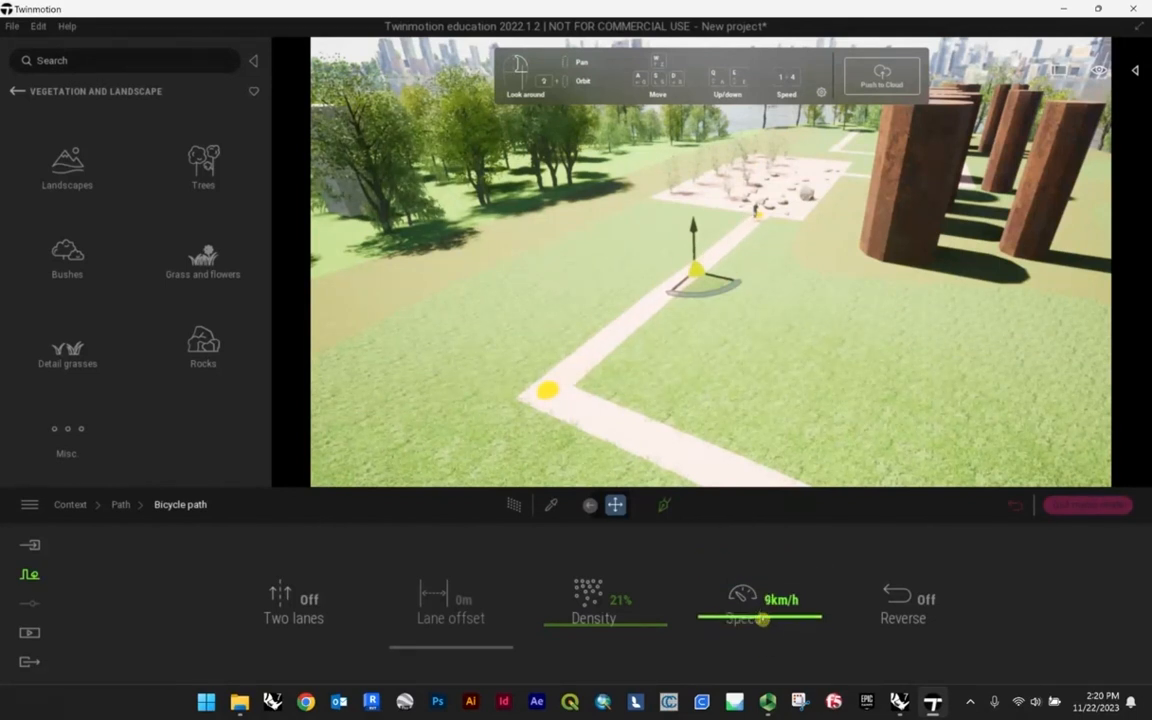
pyautogui.moveTo(762, 620); pyautogui.dragTo(768, 615)
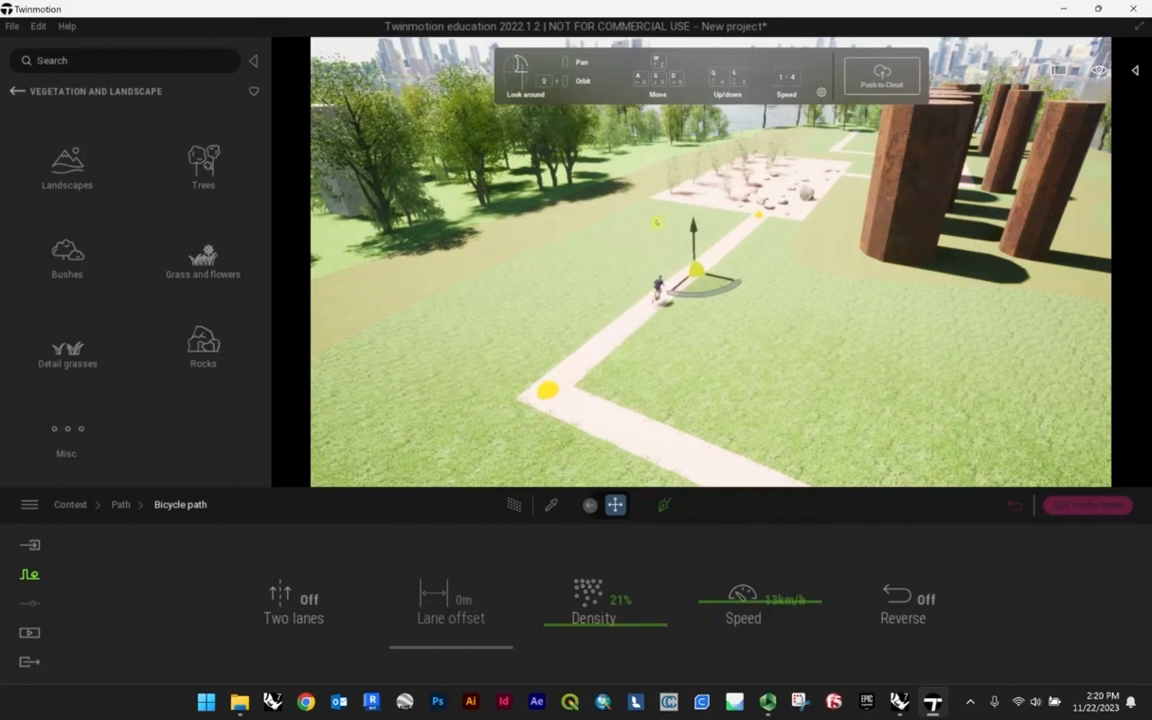
# - Set the bicycle path's density to 27% and examine the walkway and plaza at eye level
pyautogui.scroll(4, 700, 226)
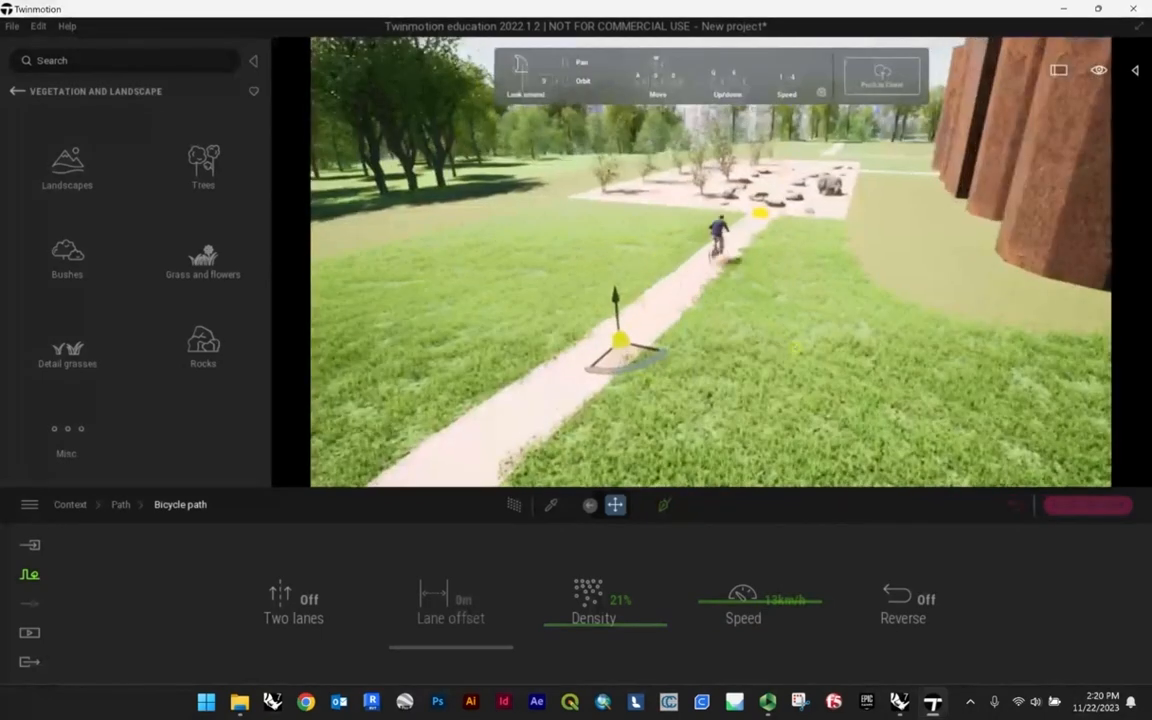
pyautogui.scroll(-4, 803, 310)
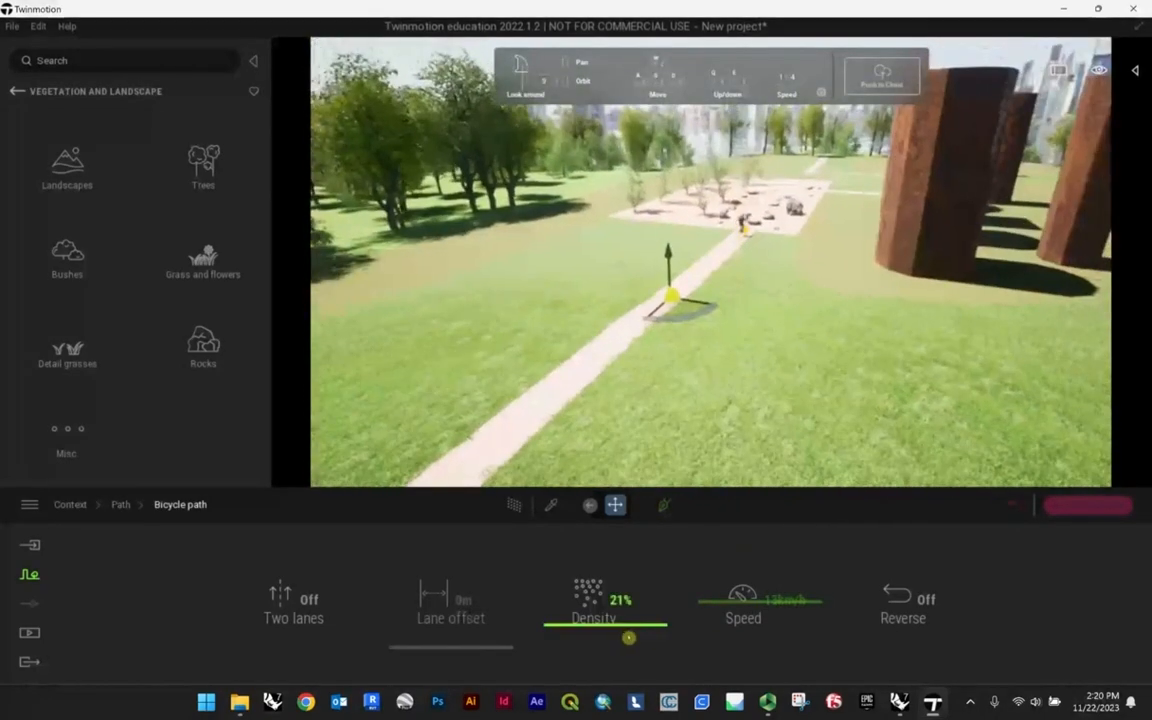
pyautogui.moveTo(617, 621); pyautogui.dragTo(617, 620)
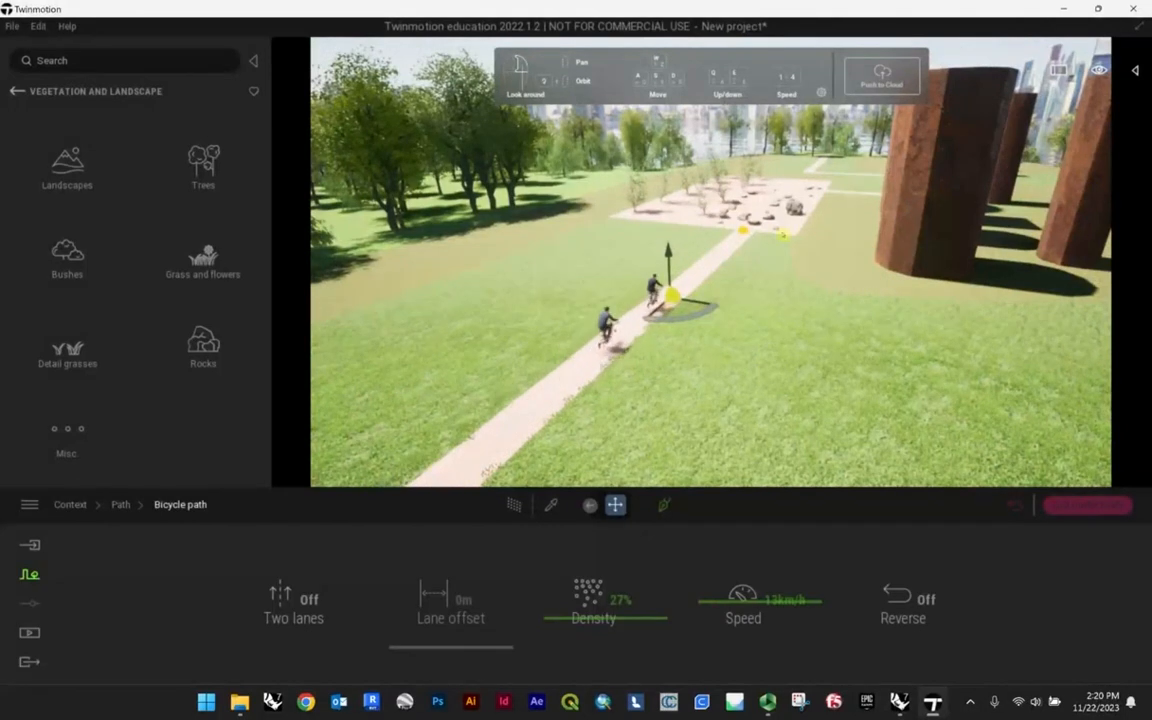
pyautogui.moveTo(711, 262); pyautogui.dragTo(740, 226, button='right')
pyautogui.press('w')
pyautogui.press('w')
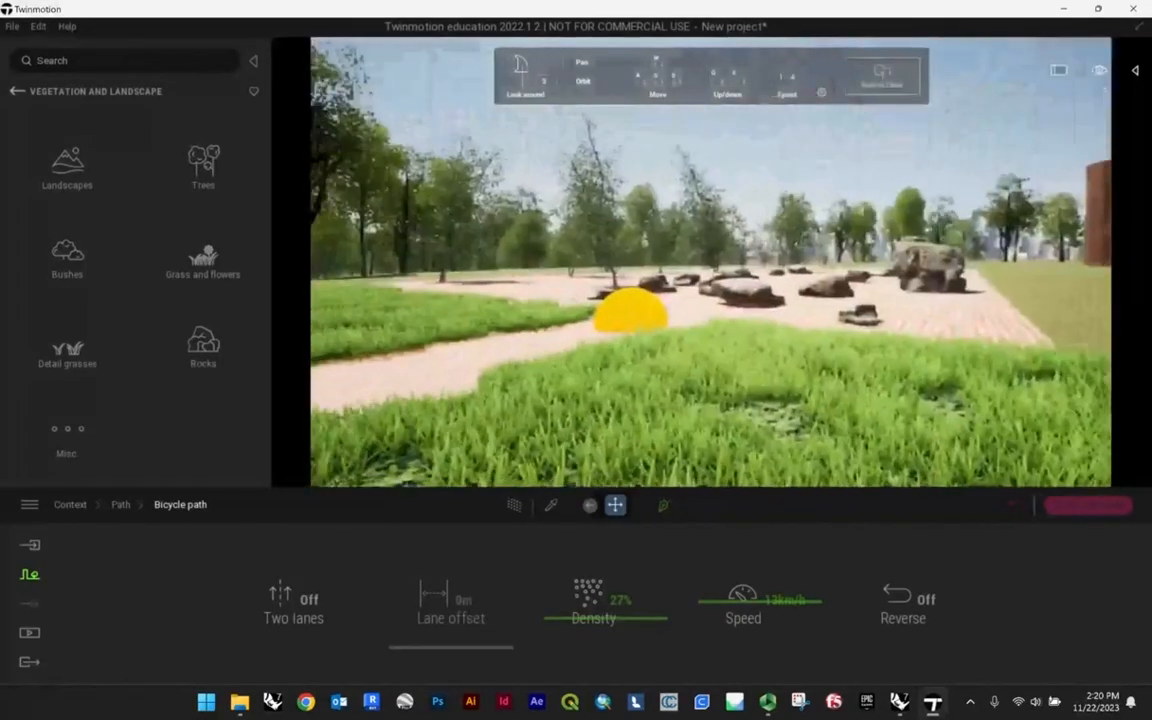
# - Extend the bicycle path across the brick plaza and along its edge beside the steel columns
pyautogui.moveTo(630, 312); pyautogui.dragTo(295, 346, button='right')
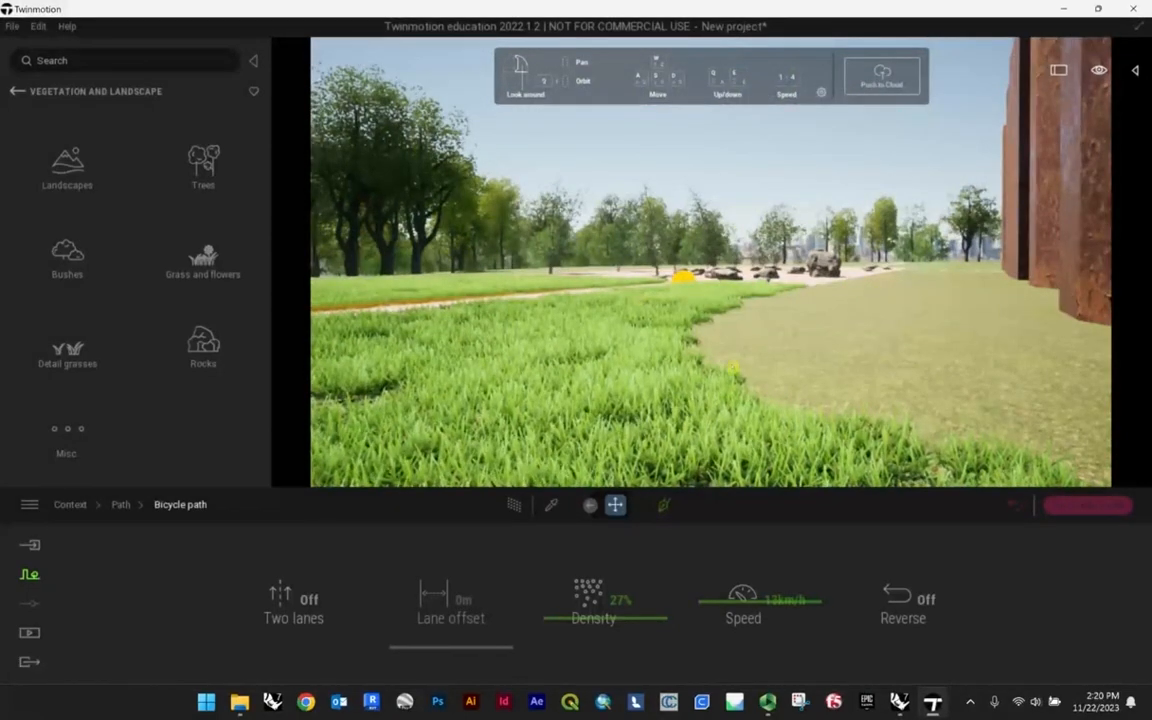
pyautogui.moveTo(733, 368); pyautogui.dragTo(687, 508, button='right')
pyautogui.press('e')
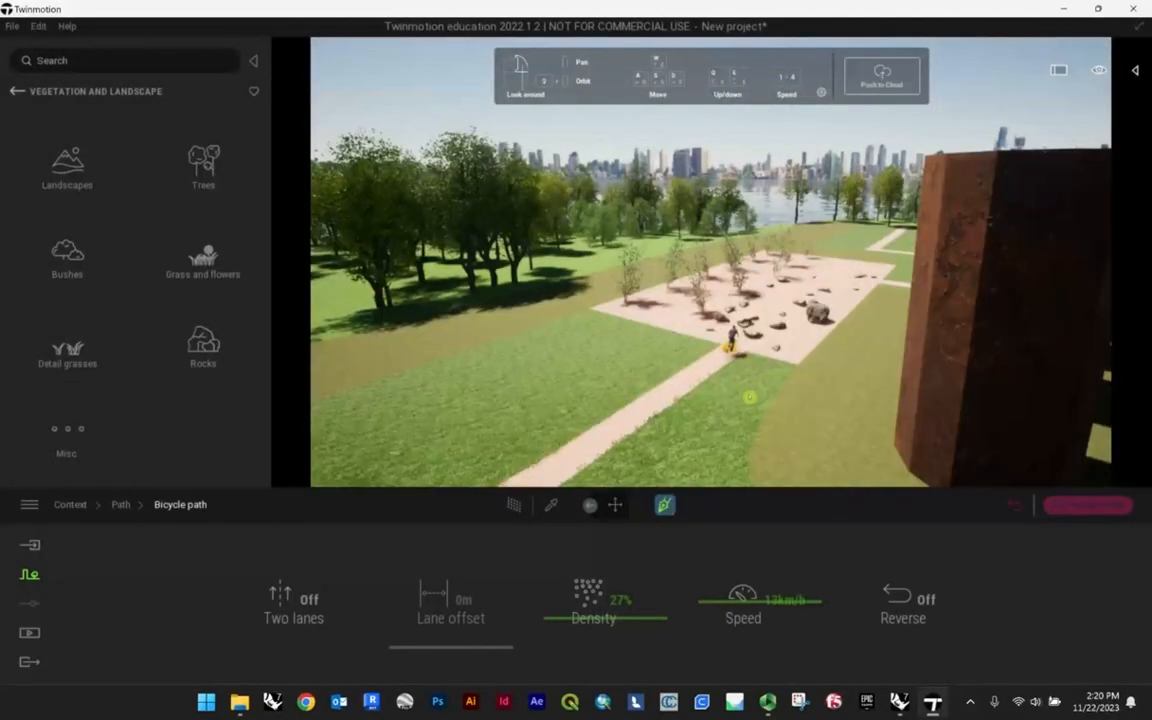
pyautogui.moveTo(730, 423); pyautogui.dragTo(838, 422, button='right')
pyautogui.press('w')
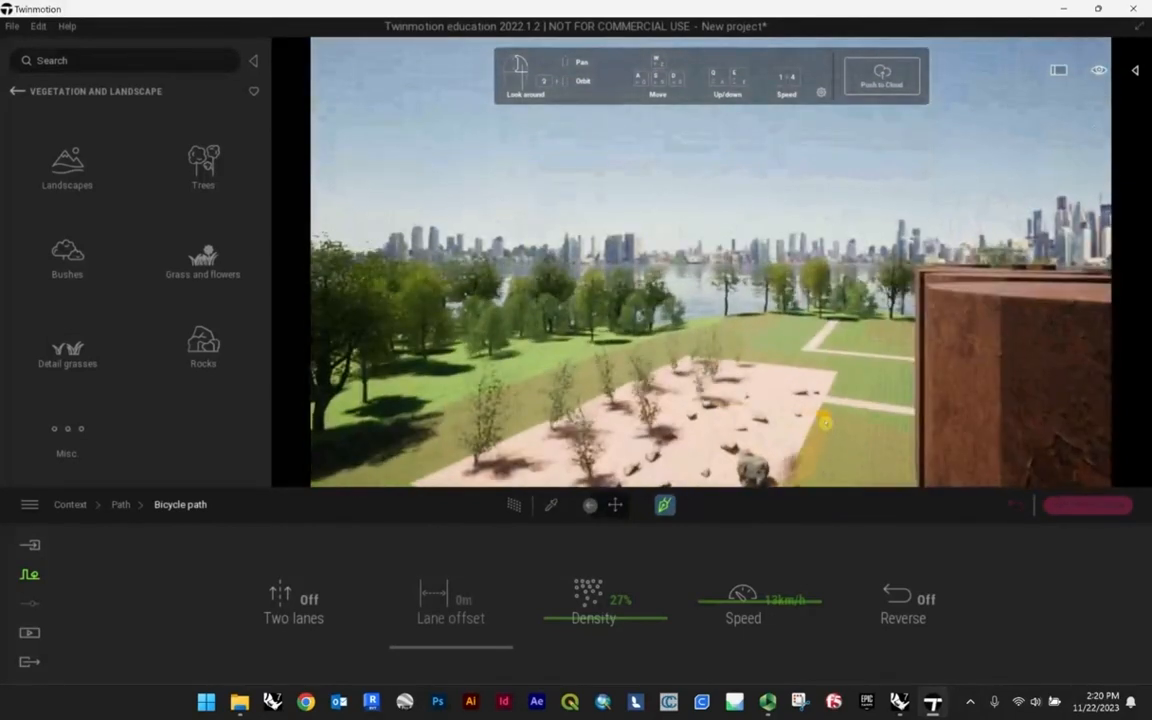
pyautogui.press('s')
pyautogui.press('w')
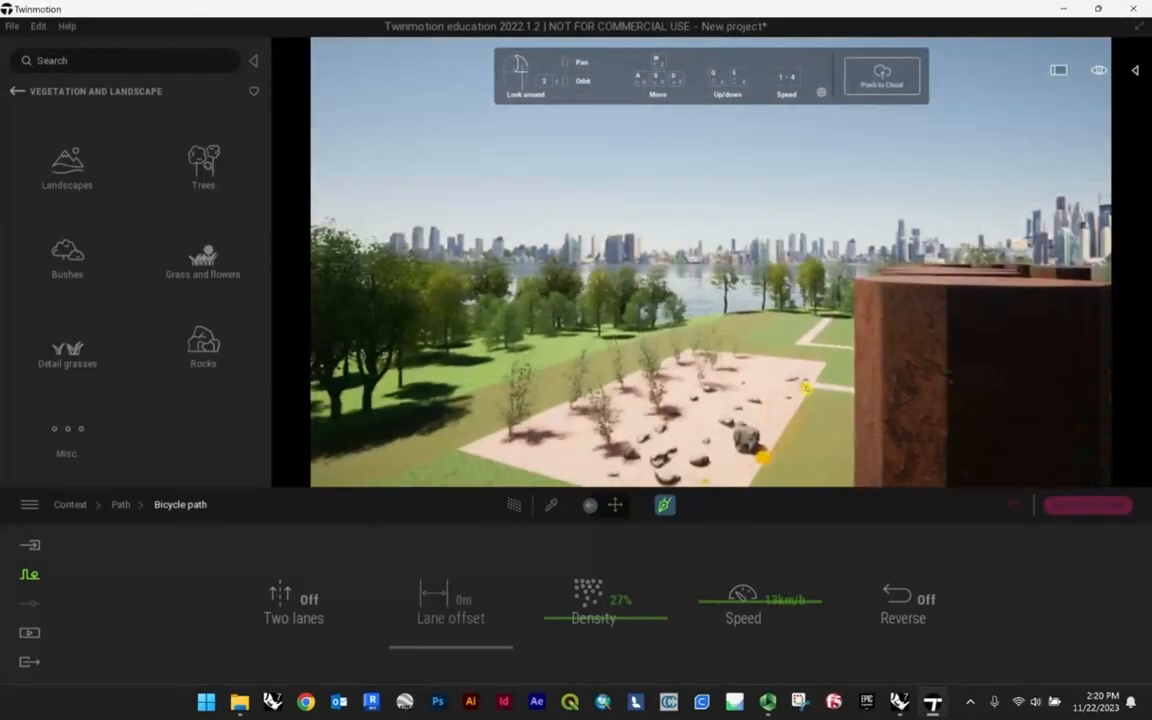
pyautogui.press('s')
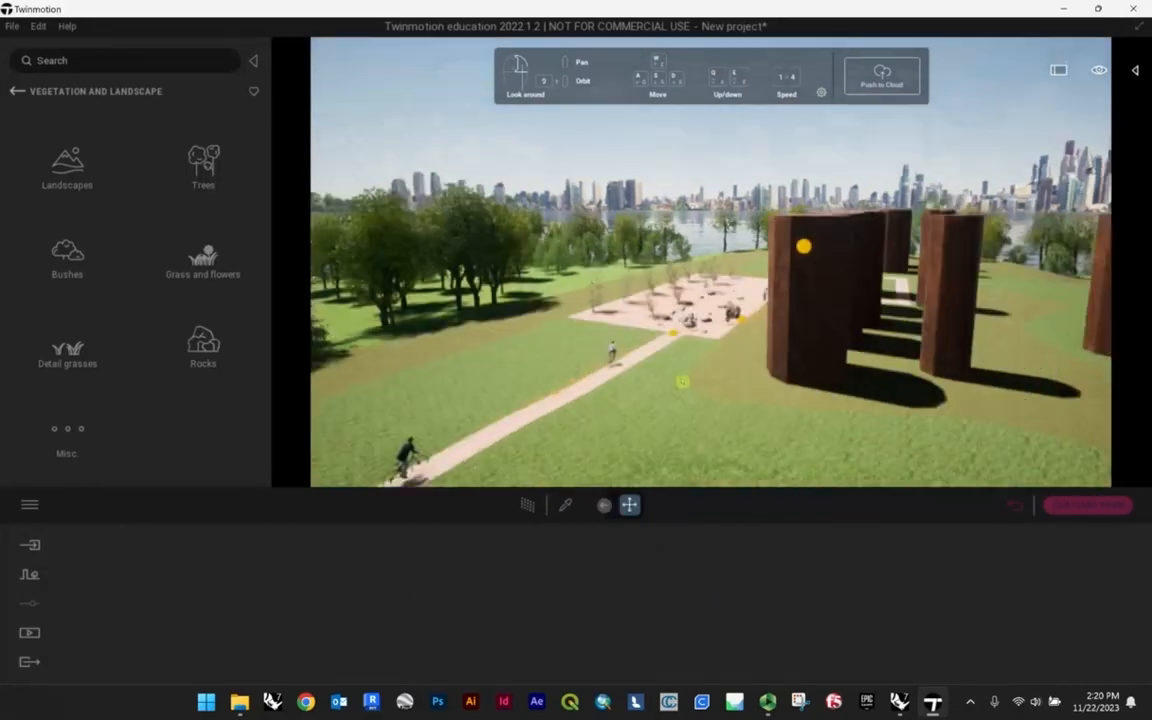
# - Examine the bicycle path's route past the plaza and around the steel columns from above
pyautogui.press('w')
pyautogui.moveTo(682, 381); pyautogui.dragTo(825, 257, button='right')
pyautogui.press('w')
pyautogui.press('s')
pyautogui.press('w')
pyautogui.press('s')
pyautogui.press('w')
pyautogui.press('w')
pyautogui.press('s')
pyautogui.moveTo(500, 197); pyautogui.dragTo(491, 233, button='right')
pyautogui.click(447, 198)
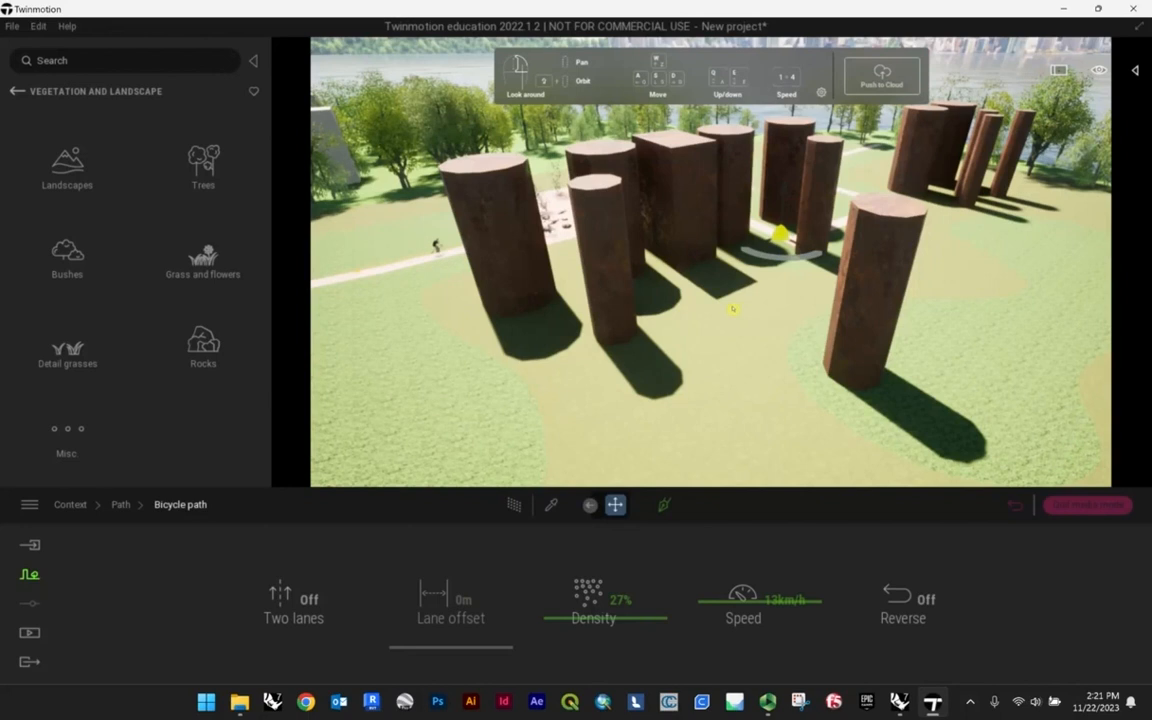
# - Deselect the bicycle path and examine the cyclists riding through the rock plaza from near ground level
pyautogui.moveTo(732, 309); pyautogui.dragTo(676, 290, button='right')
pyautogui.moveTo(674, 291); pyautogui.dragTo(798, 392, button='right')
pyautogui.click(798, 392)
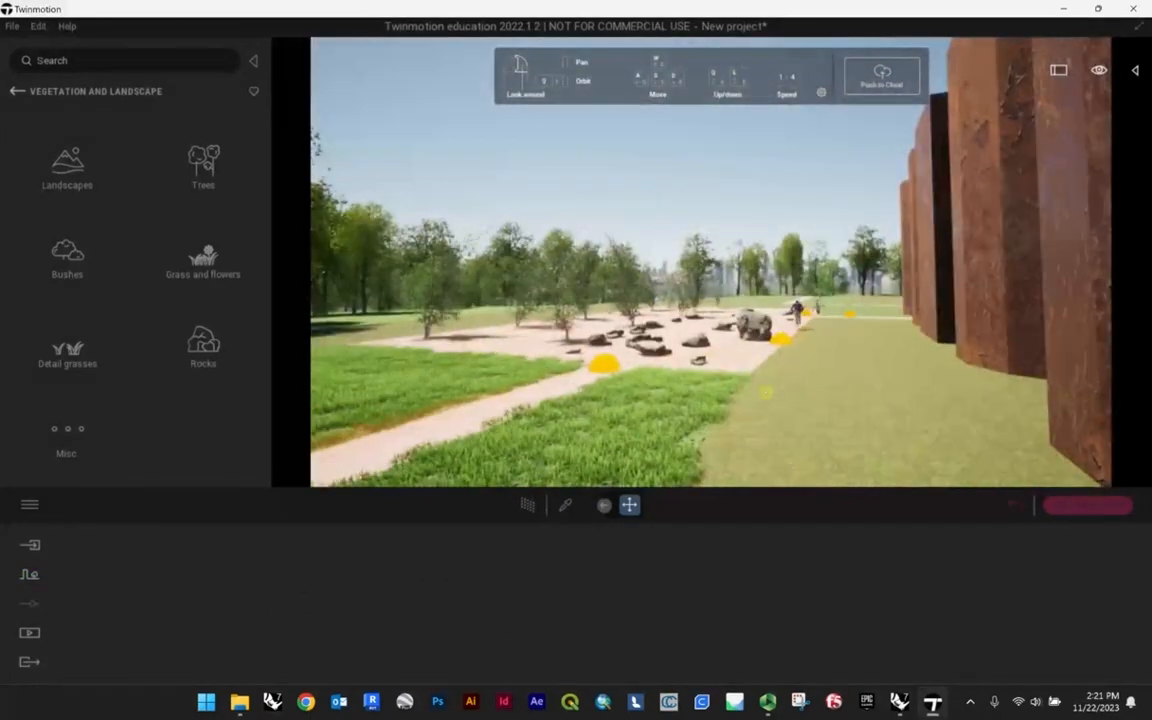
pyautogui.moveTo(708, 349); pyautogui.dragTo(724, 312, button='right')
pyautogui.press('w')
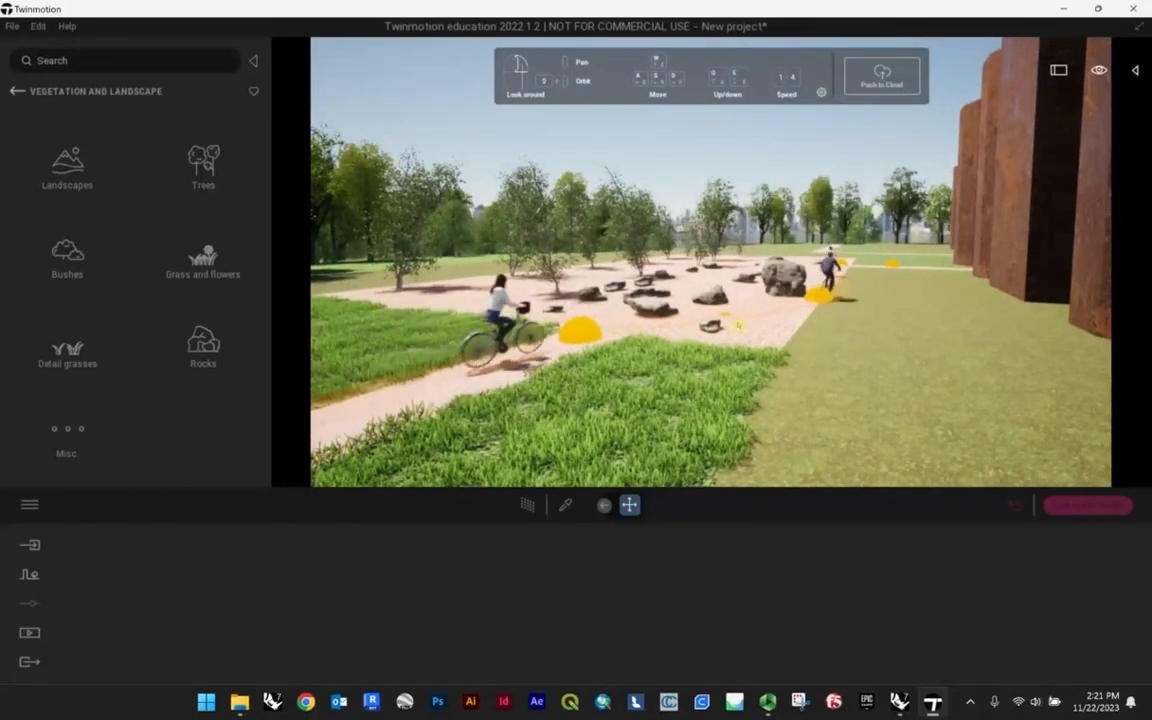
pyautogui.press('w')
pyautogui.moveTo(712, 350); pyautogui.dragTo(691, 392, button='right')
# - Try to draw a short character path with three points on the brick plaza near the small trees
pyautogui.click(32, 574)
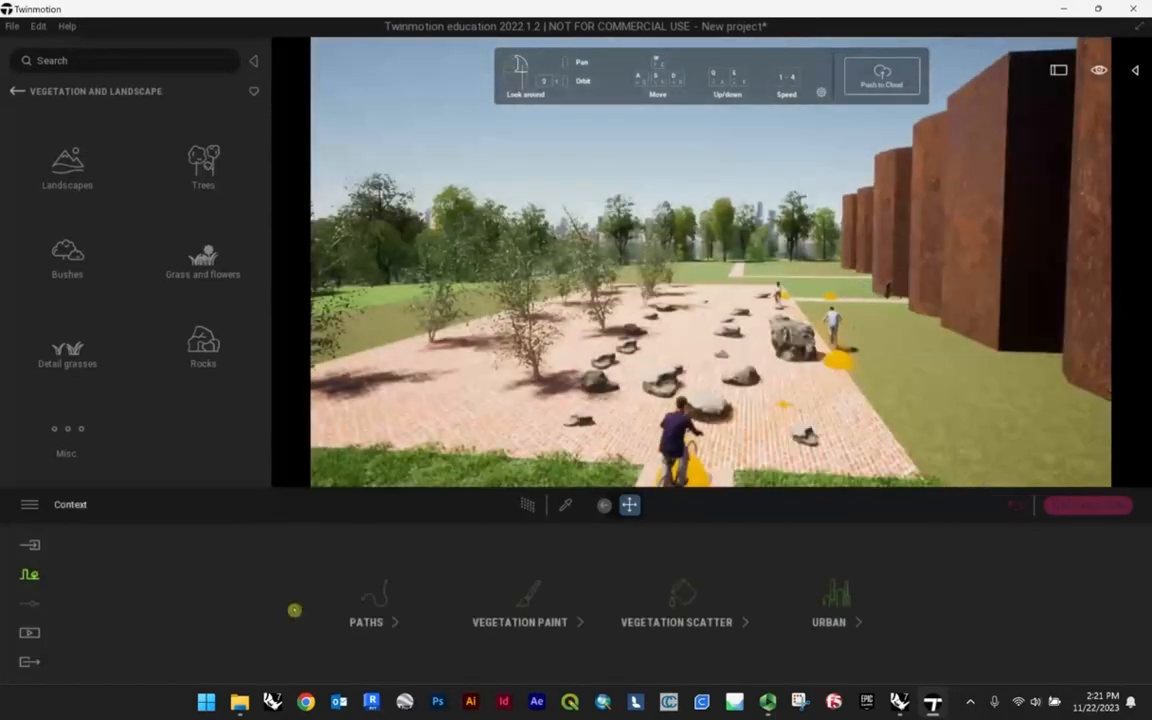
pyautogui.click(384, 604)
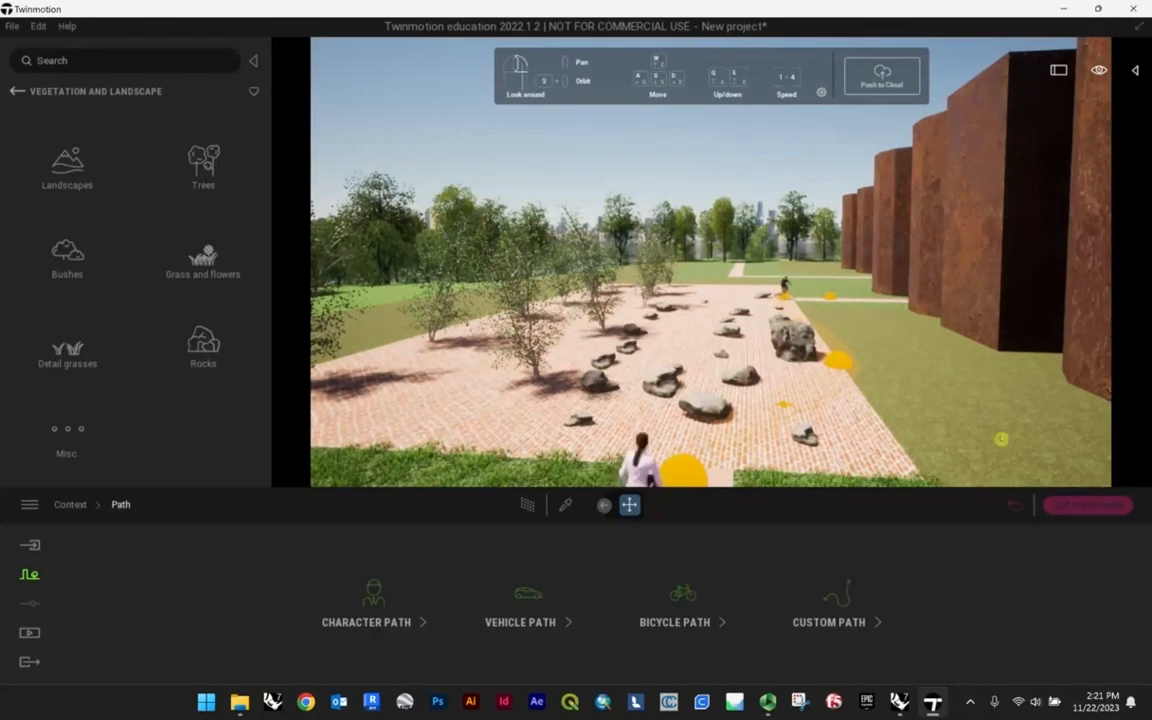
pyautogui.click(366, 605)
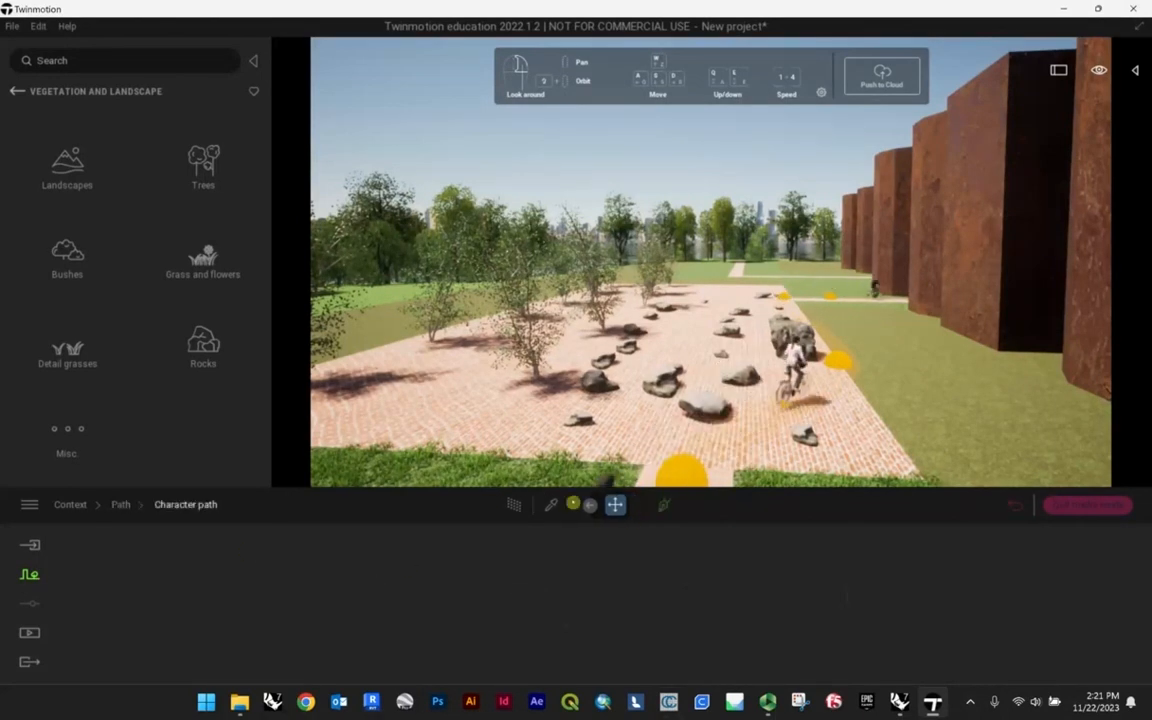
pyautogui.click(661, 505)
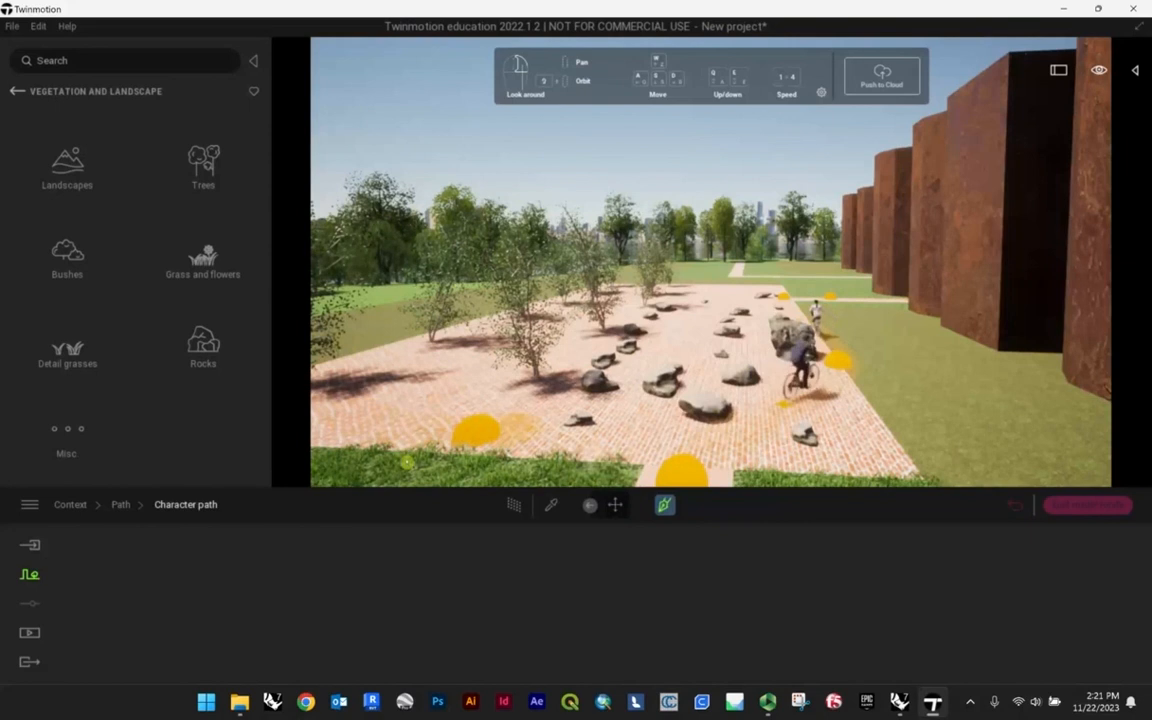
pyautogui.click(396, 424)
pyautogui.click(459, 354)
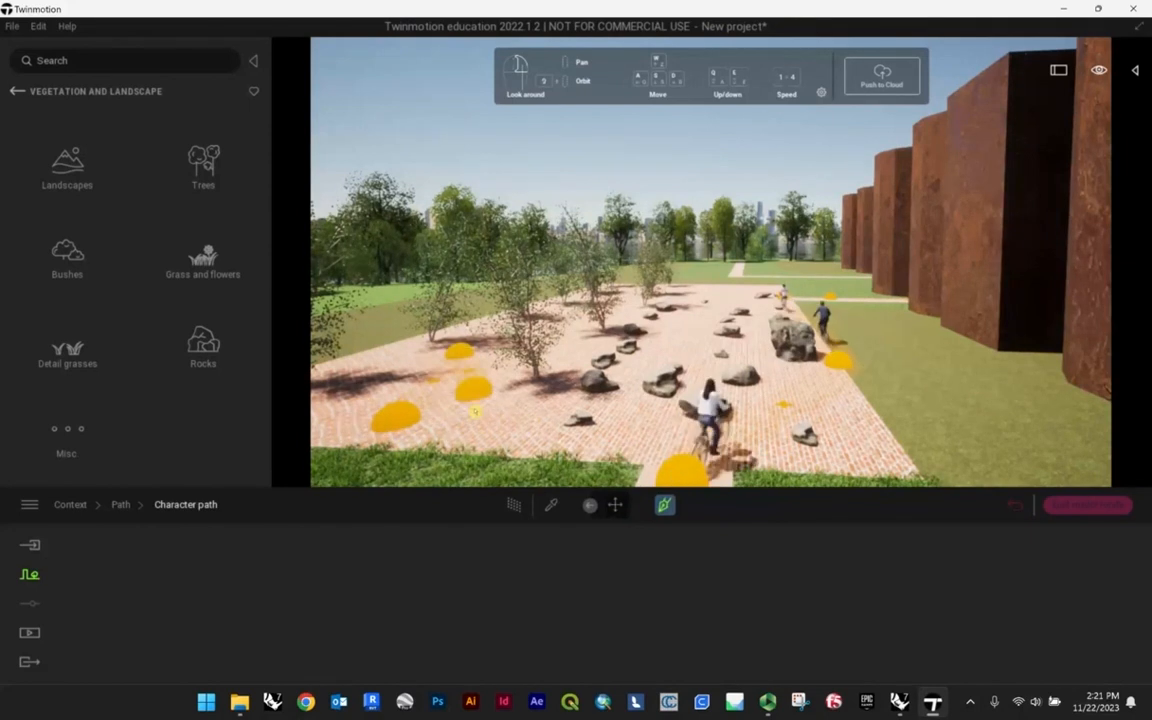
pyautogui.doubleClick(467, 417)
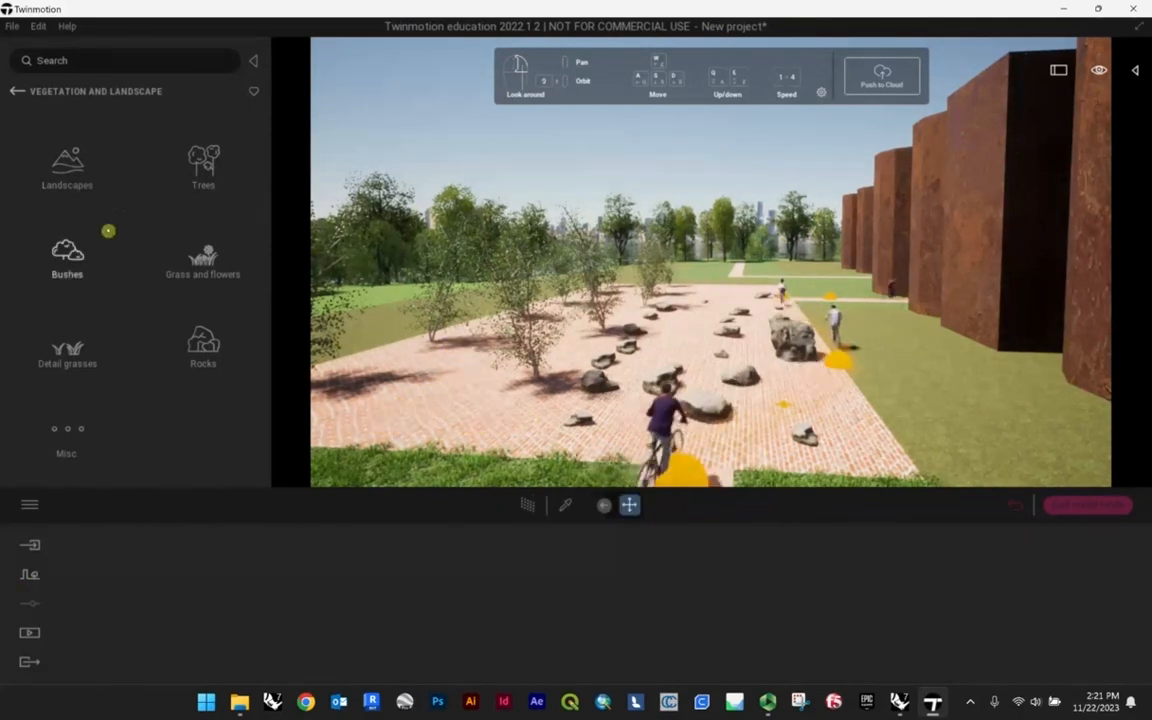
# - Browse the library's vehicle category for the animated crane among the construction machines
pyautogui.click(31, 548)
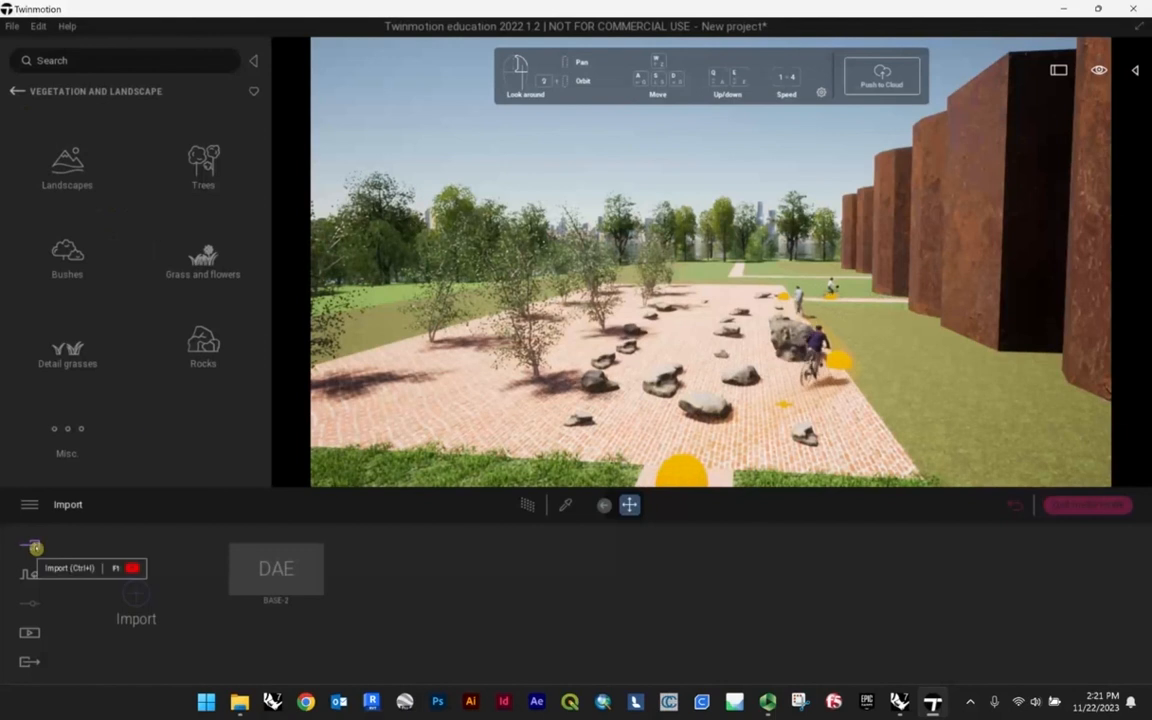
pyautogui.click(13, 92)
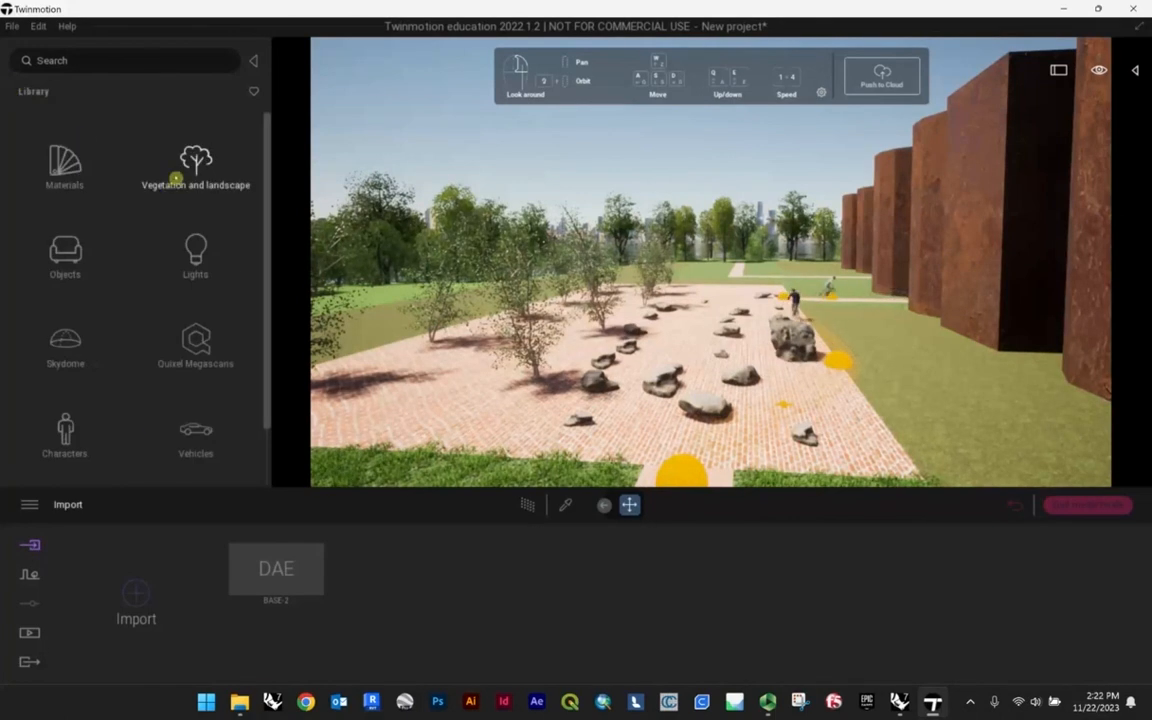
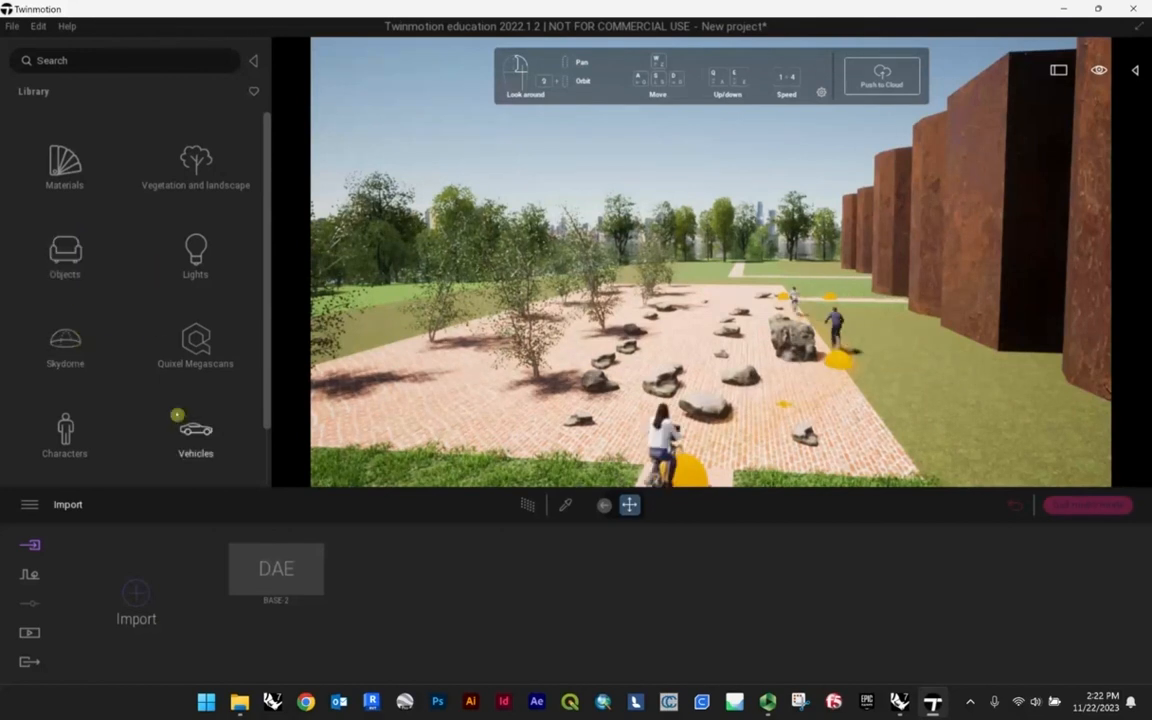
pyautogui.click(182, 415)
pyautogui.click(249, 357)
pyautogui.scroll(-4, 254, 357)
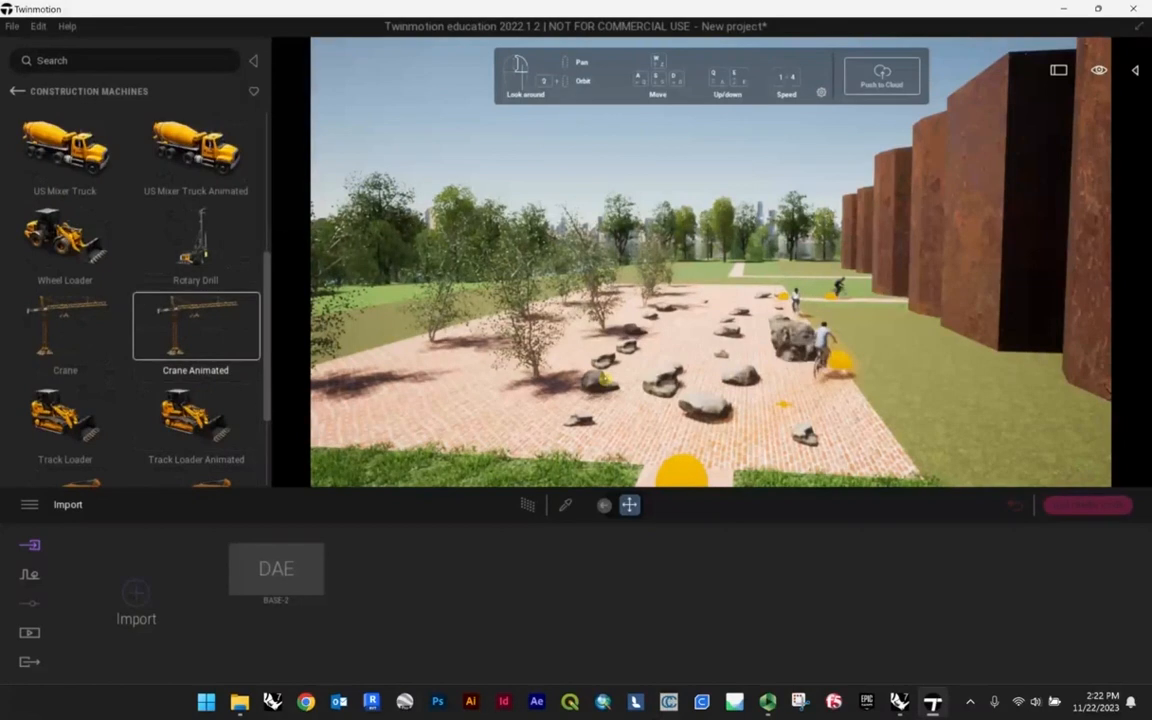
pyautogui.scroll(-6, 604, 379)
# - Place the Crane Animated model on the ground between the rusty steel columns
pyautogui.moveTo(604, 379); pyautogui.dragTo(219, 371)
pyautogui.scroll(2, 918, 197)
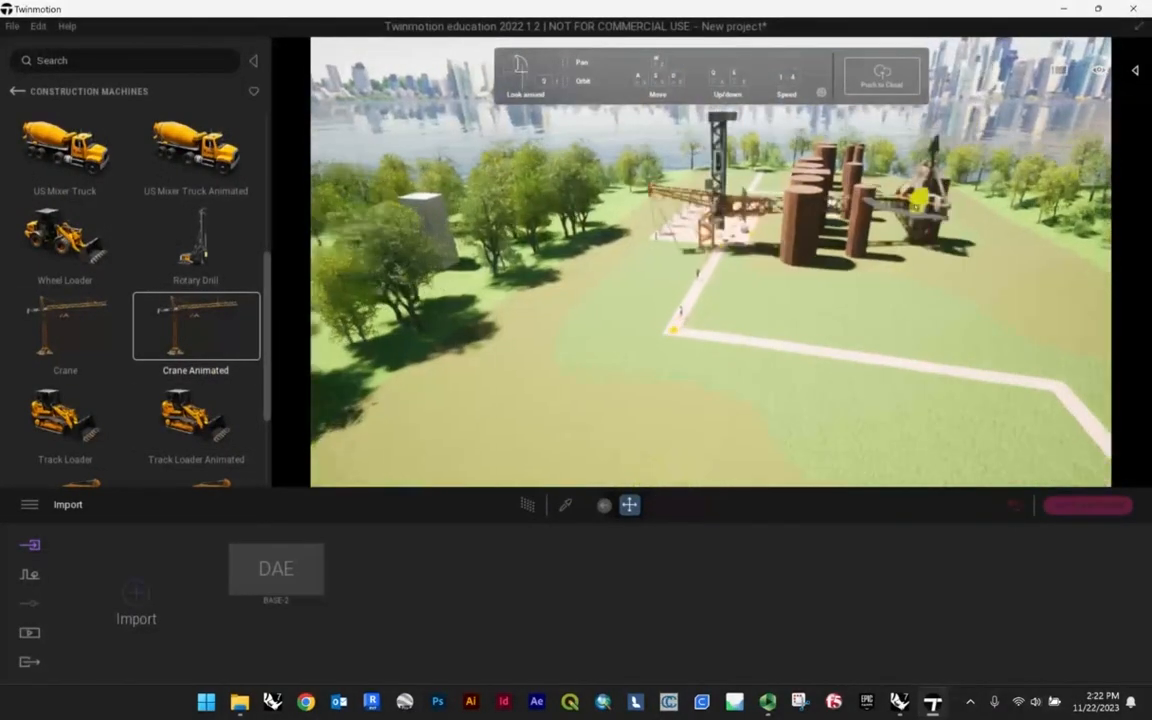
pyautogui.moveTo(945, 195); pyautogui.dragTo(693, 242)
pyautogui.scroll(-4, 820, 280)
pyautogui.scroll(3, 689, 231)
pyautogui.scroll(3, 693, 242)
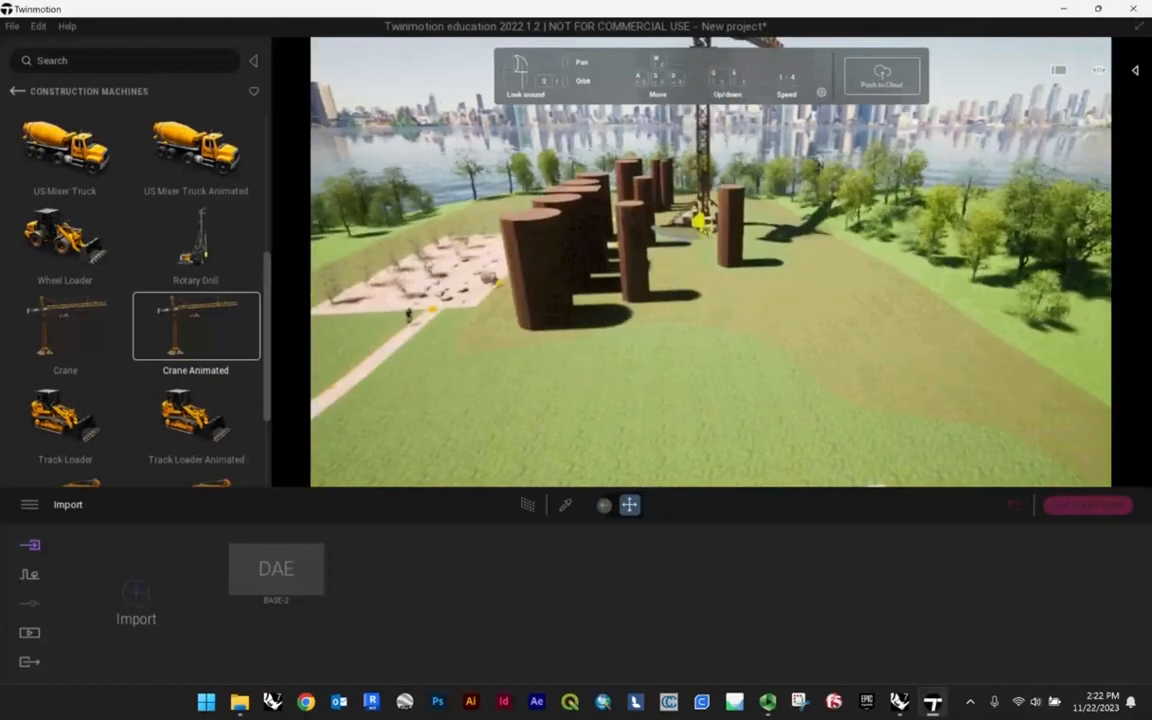
pyautogui.click(700, 229)
# - Scale the animated crane between the columns down to a factor of 0.74
pyautogui.moveTo(841, 386); pyautogui.dragTo(790, 349, button='right')
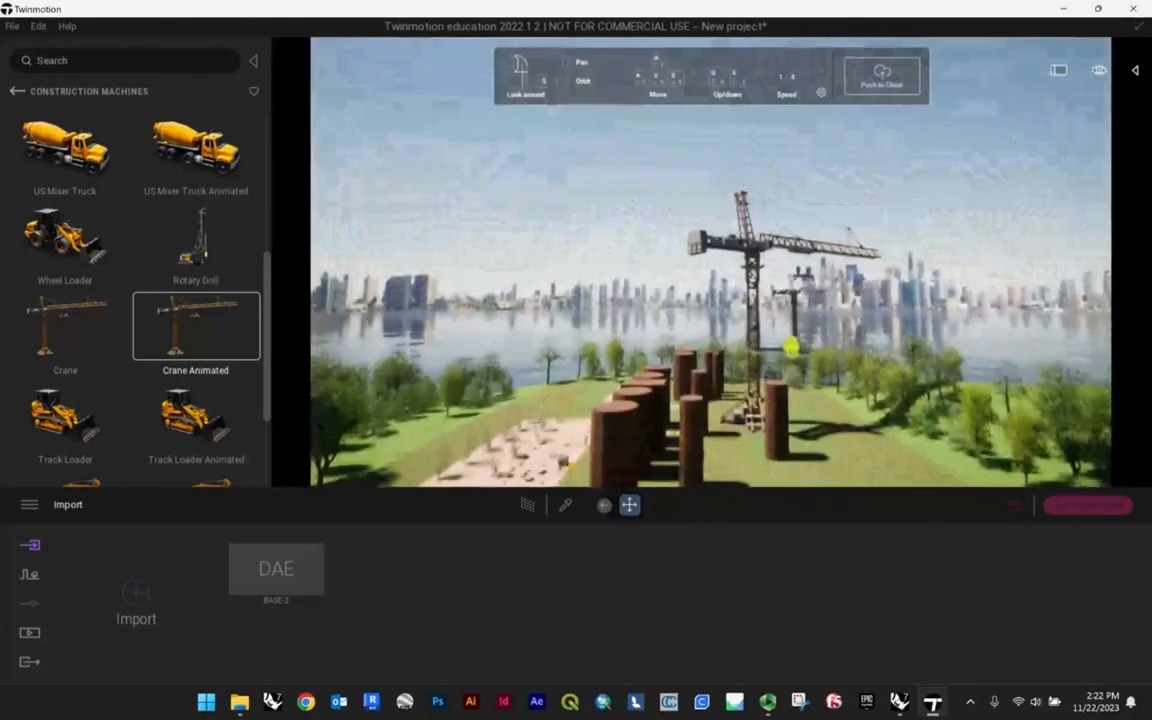
pyautogui.scroll(2, 795, 370)
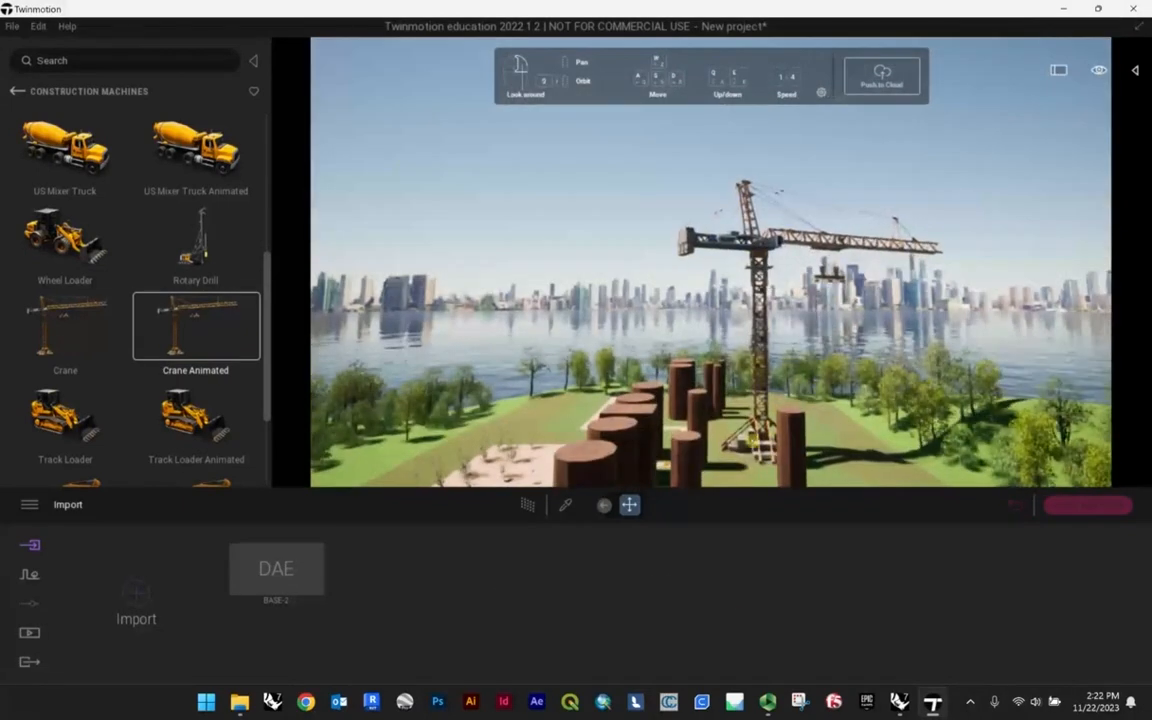
pyautogui.click(757, 445)
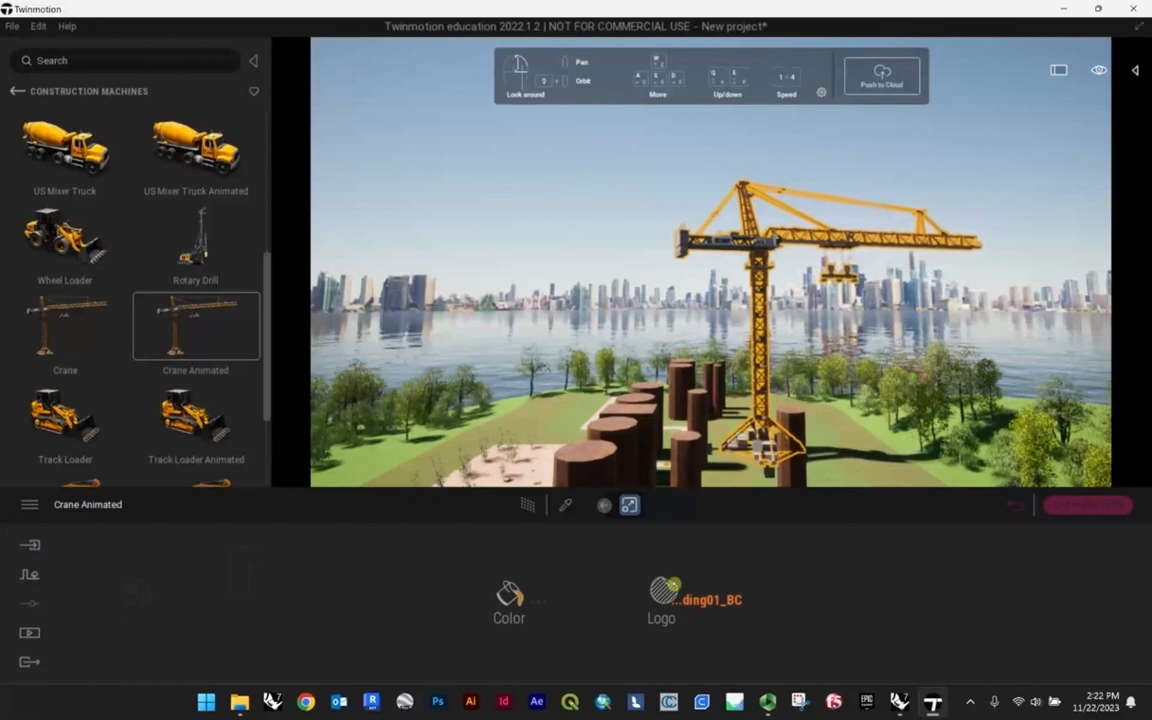
pyautogui.moveTo(764, 433); pyautogui.dragTo(768, 489)
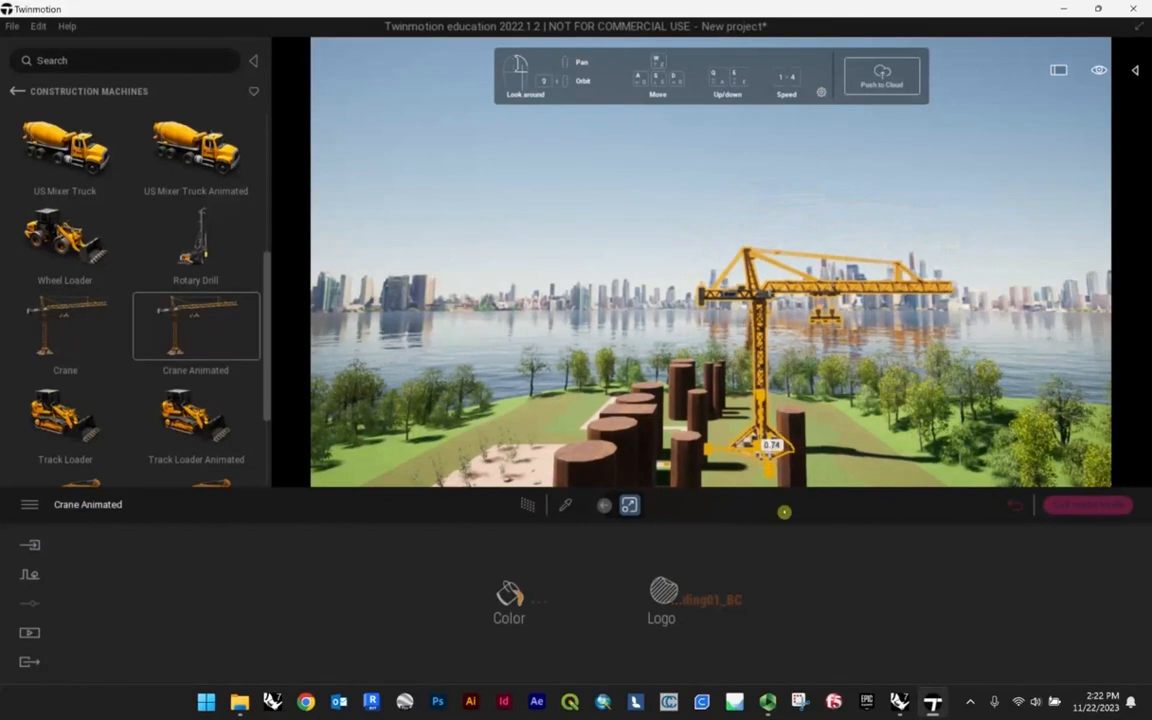
# - Deselect the crane and examine its size and motion from several sides of the column field
pyautogui.scroll(-3, 711, 262)
pyautogui.moveTo(711, 262); pyautogui.dragTo(714, 380, button='right')
pyautogui.scroll(2, 715, 285)
pyautogui.moveTo(740, 288); pyautogui.dragTo(663, 193, button='right')
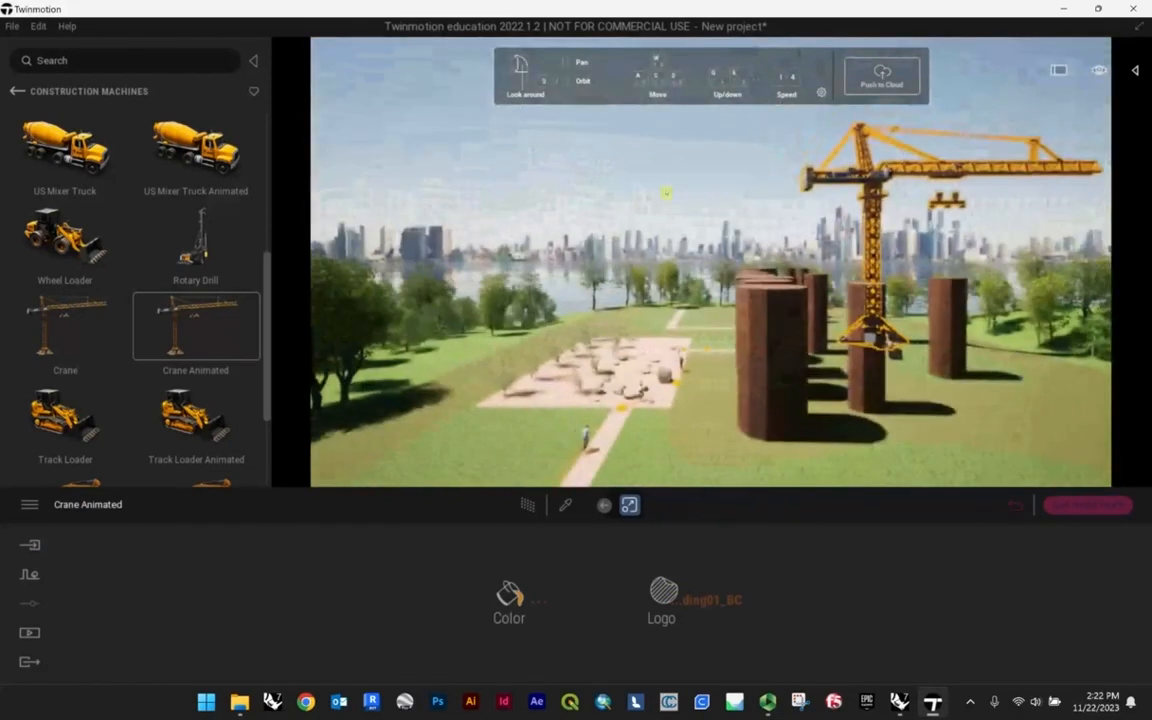
pyautogui.click(663, 193)
pyautogui.moveTo(711, 262); pyautogui.dragTo(780, 250, button='right')
pyautogui.scroll(5, 711, 262)
pyautogui.press('d')
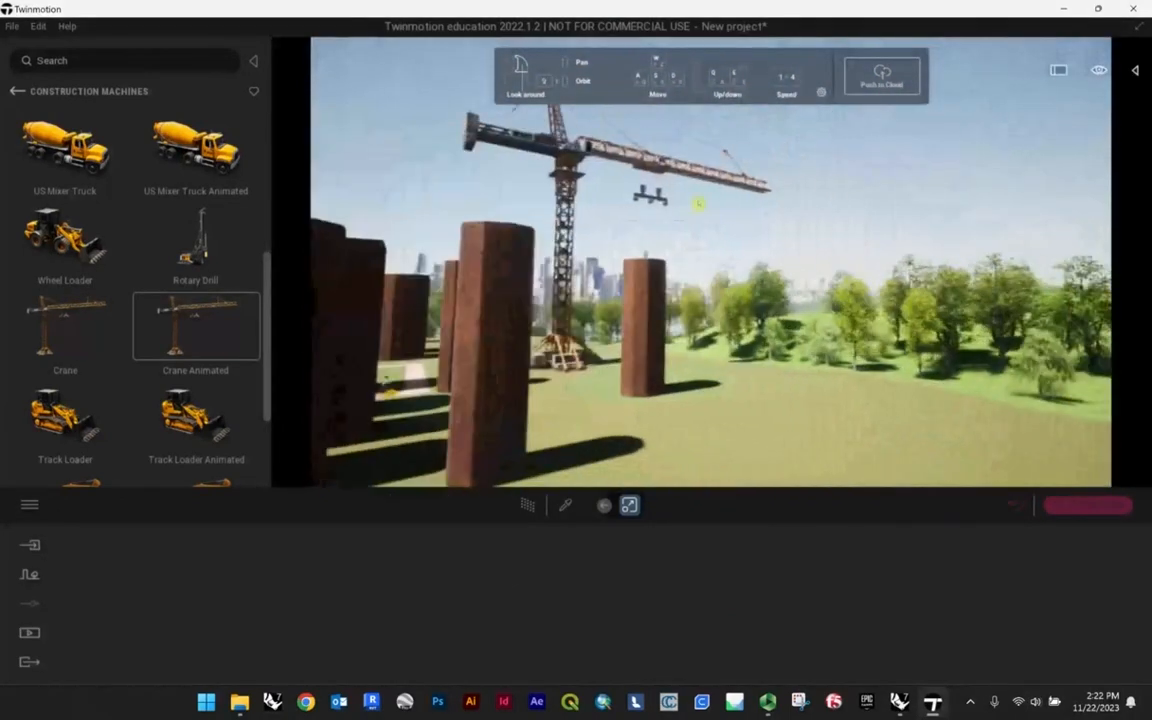
pyautogui.click(655, 197)
pyautogui.moveTo(655, 197); pyautogui.dragTo(590, 225, button='right')
pyautogui.press('d')
pyautogui.click(792, 213)
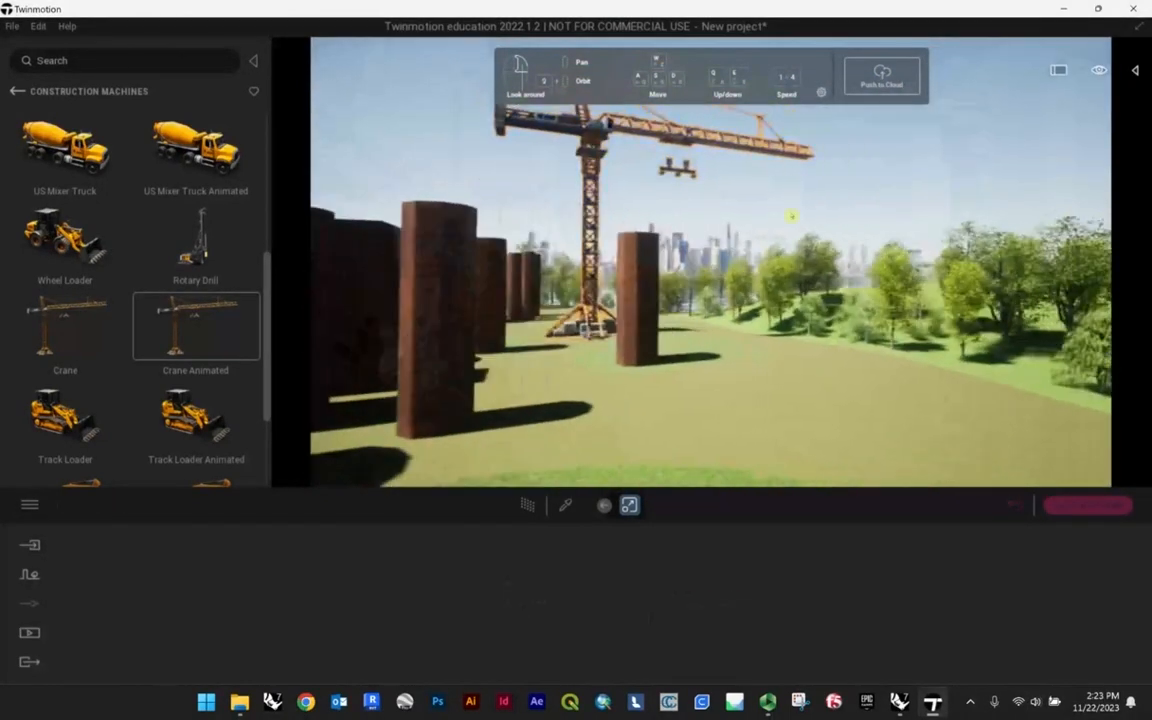
pyautogui.moveTo(649, 328); pyautogui.dragTo(542, 318, button='right')
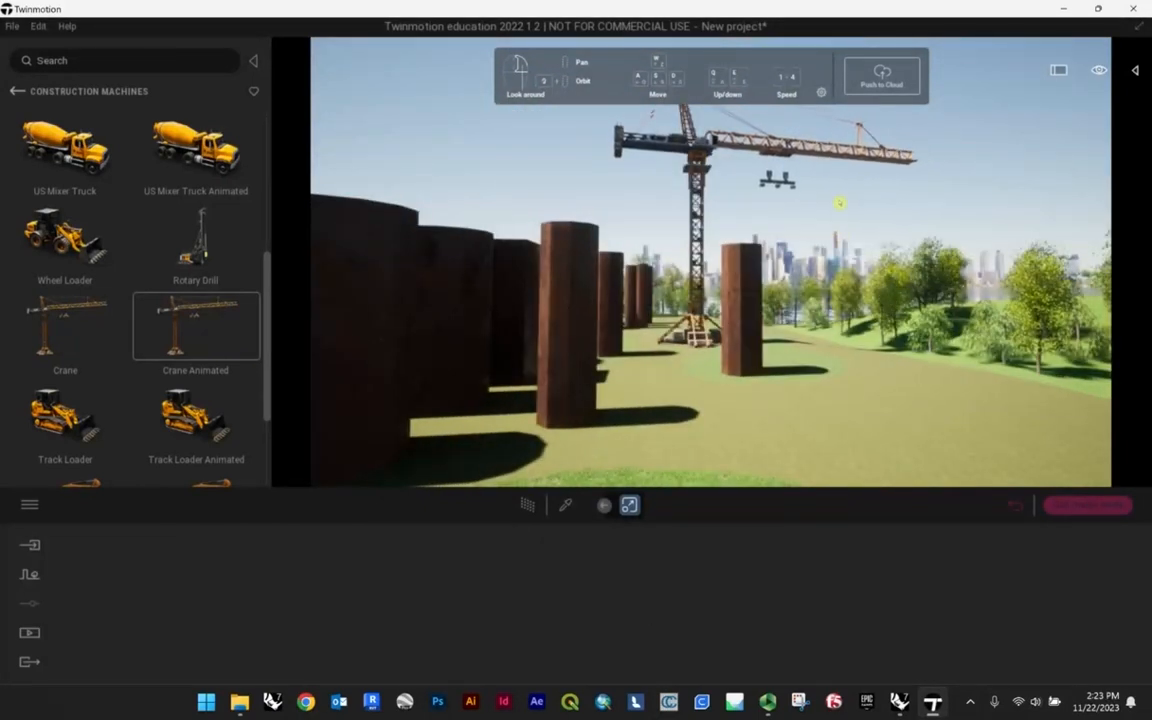
pyautogui.press('d')
pyautogui.moveTo(842, 184); pyautogui.dragTo(722, 184, button='right')
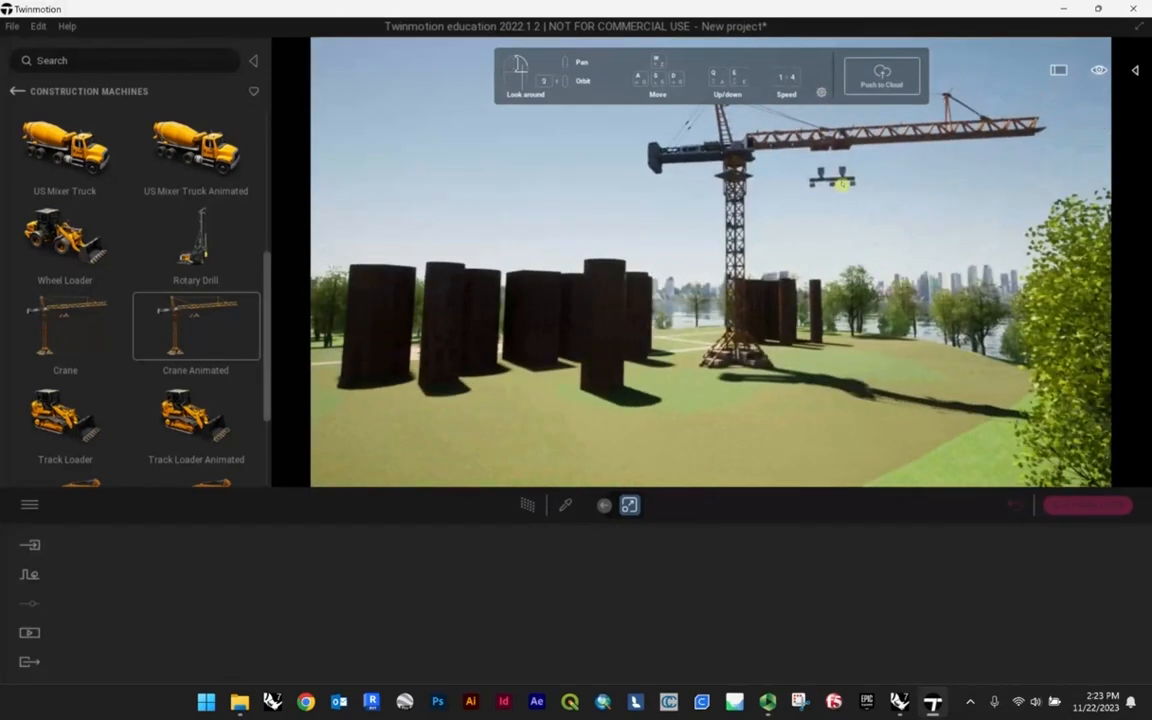
# - Place a row of six Galvanic bollards from the city objects along the near grass edge of the brick plaza
pyautogui.moveTo(842, 184); pyautogui.dragTo(600, 236, button='right')
pyautogui.press('w')
pyautogui.click(13, 94)
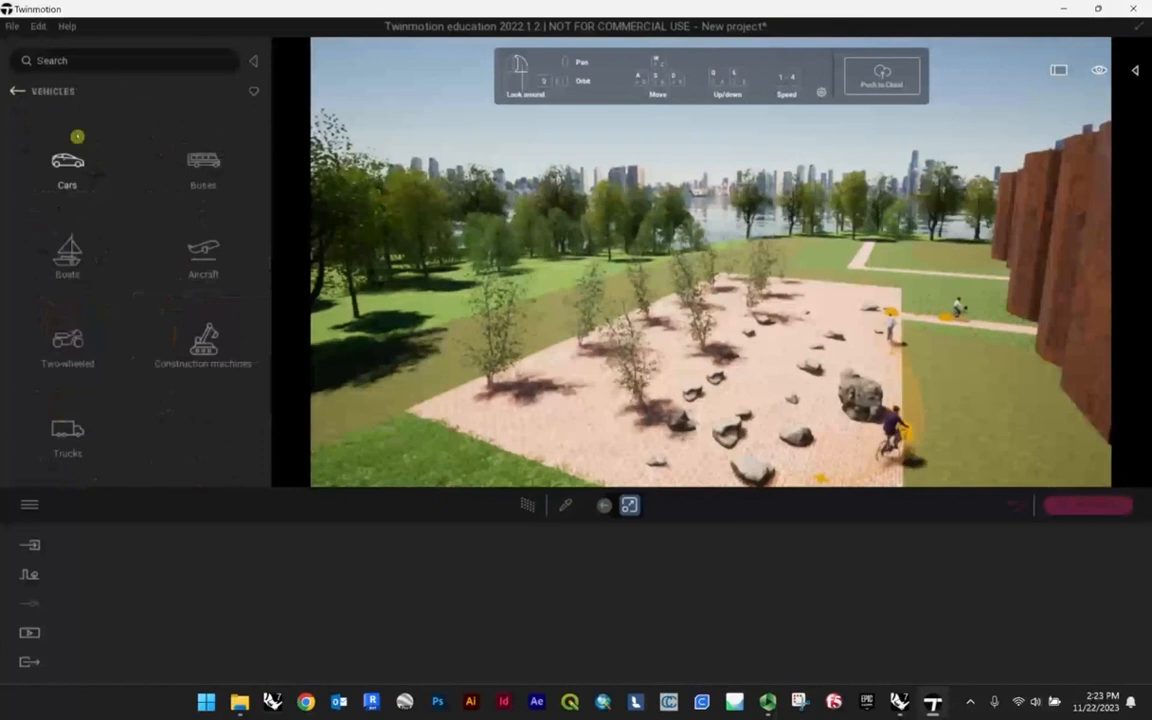
pyautogui.click(14, 98)
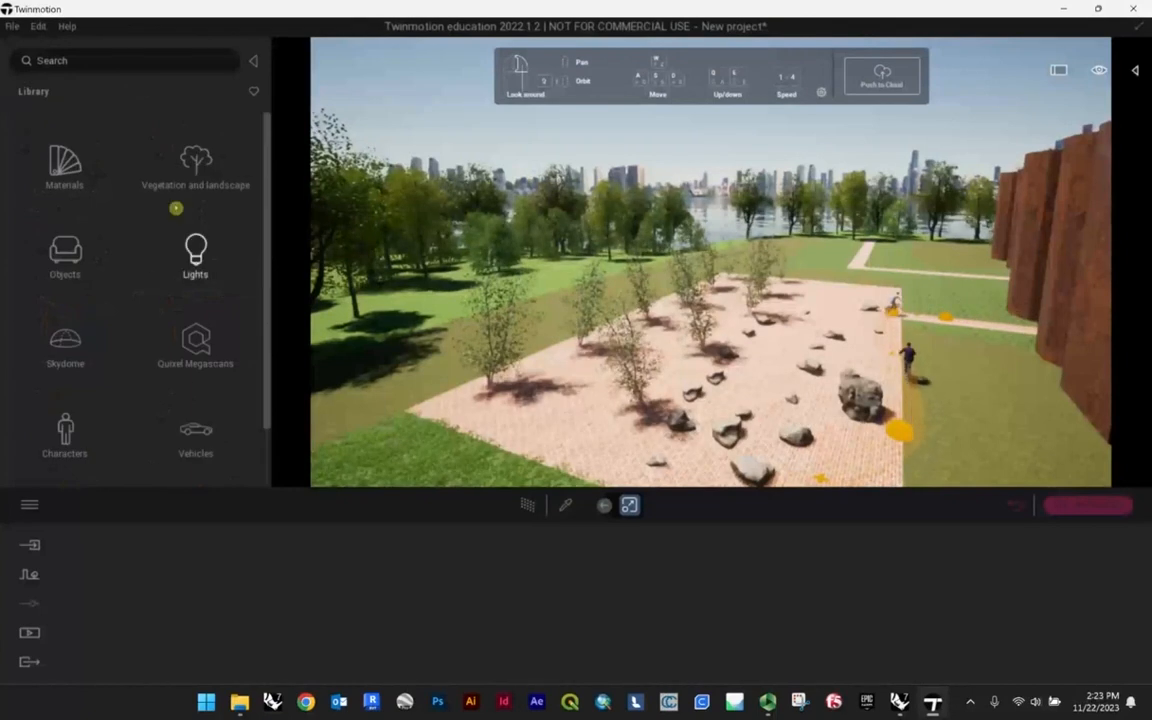
pyautogui.click(75, 258)
pyautogui.click(210, 170)
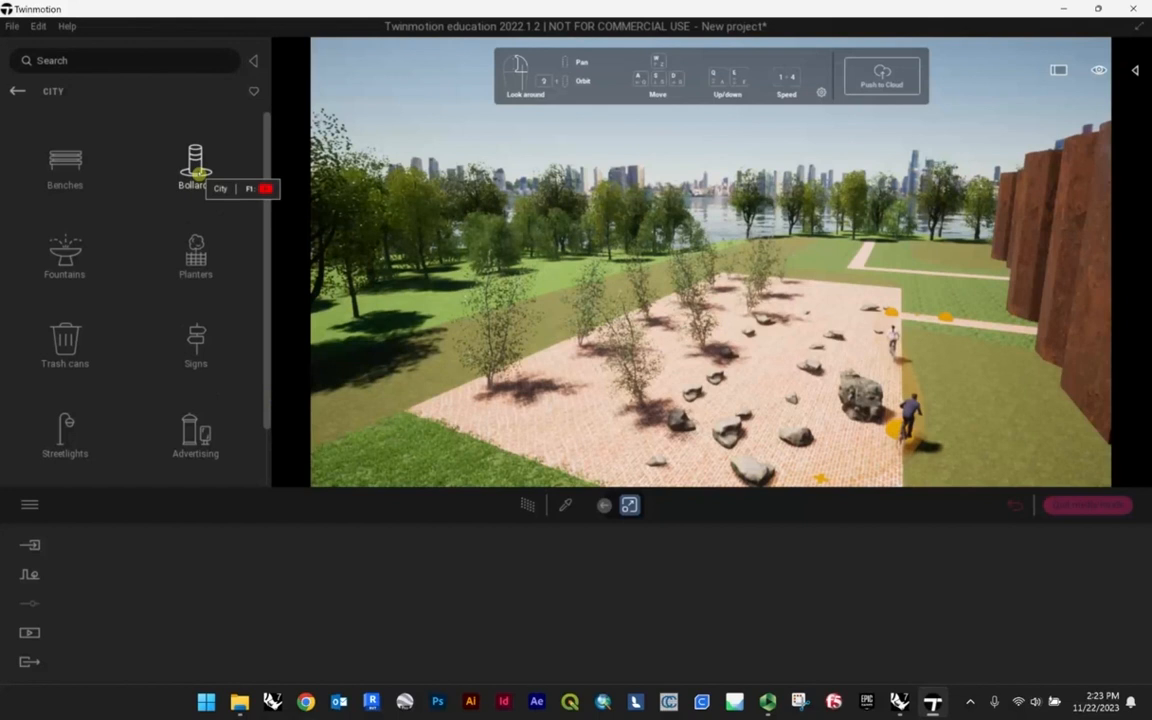
pyautogui.click(197, 170)
pyautogui.scroll(-2, 86, 330)
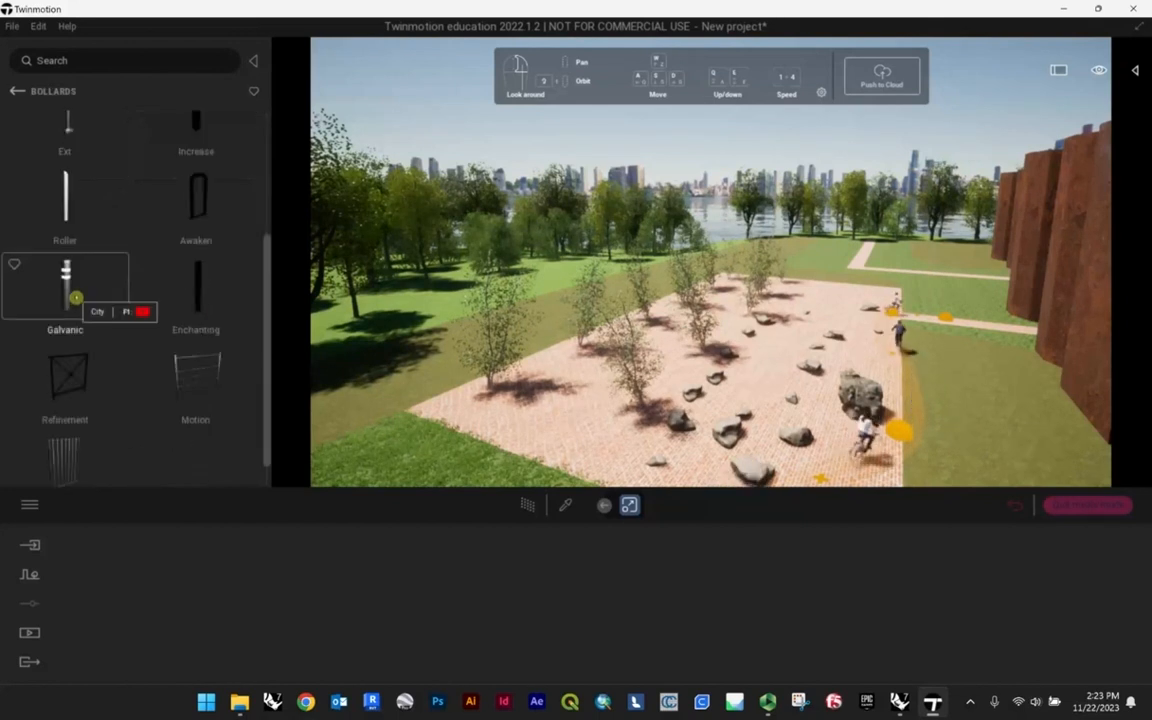
pyautogui.moveTo(75, 297); pyautogui.dragTo(502, 434)
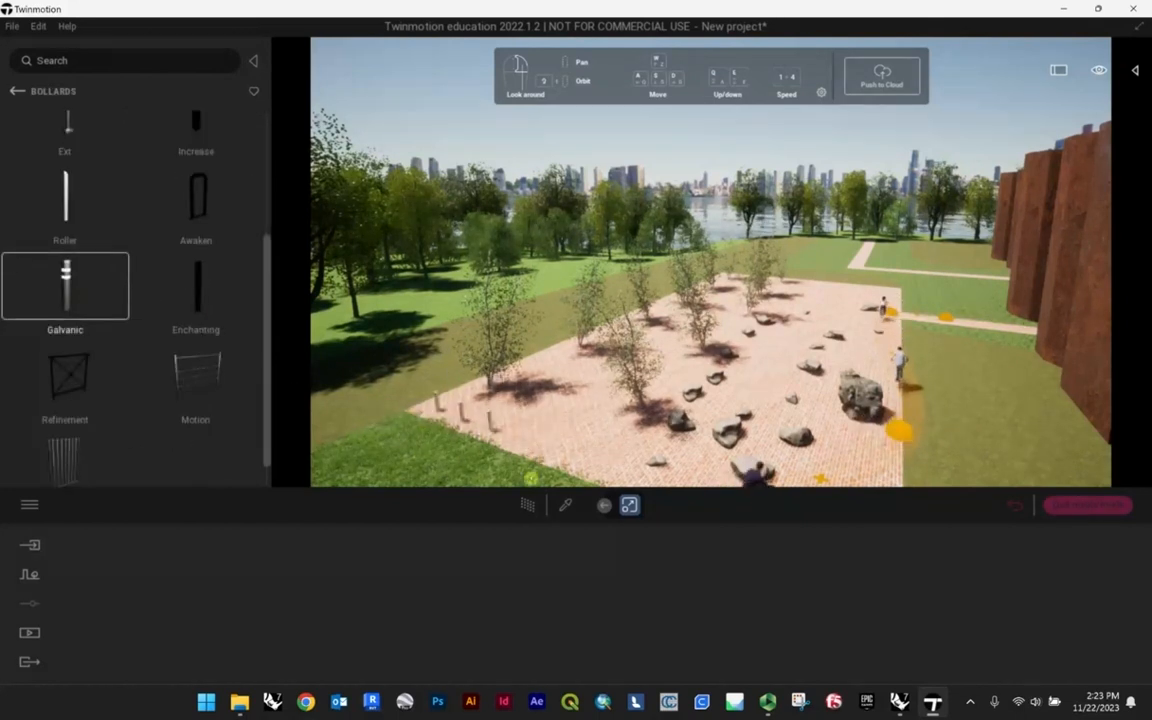
pyautogui.moveTo(518, 450); pyautogui.dragTo(603, 462)
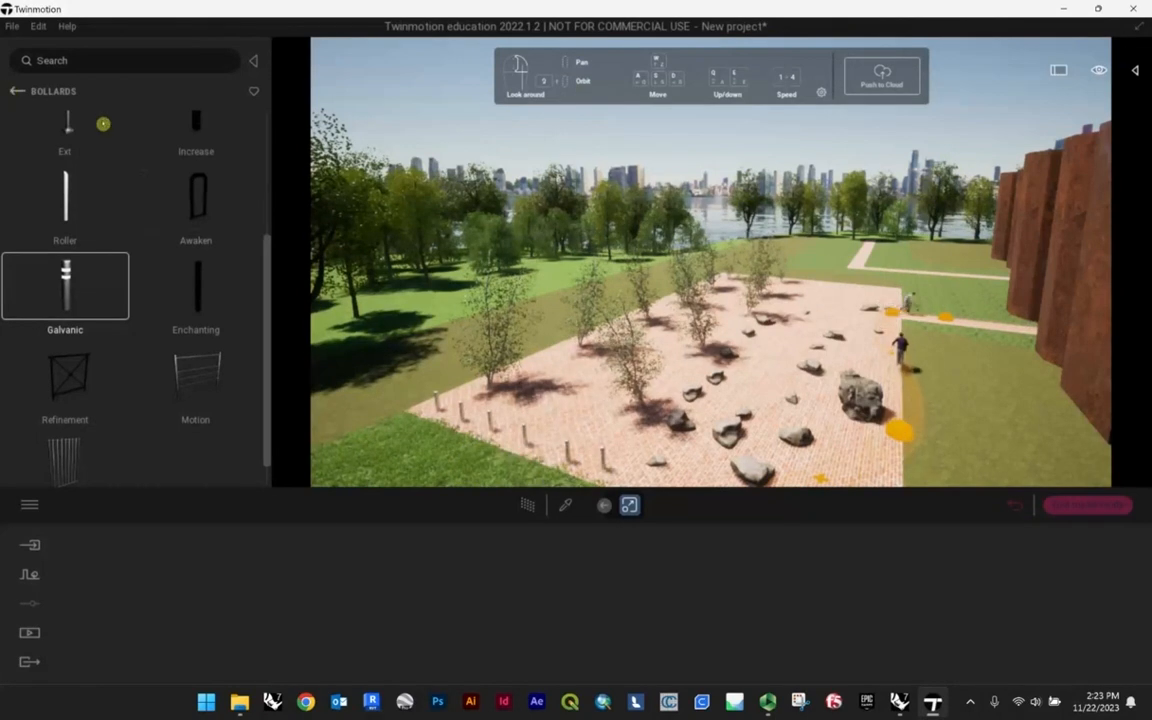
# - Place an Enticing streetlight at the near corner of the brick plaza, at the end of the bollard row
pyautogui.click(14, 91)
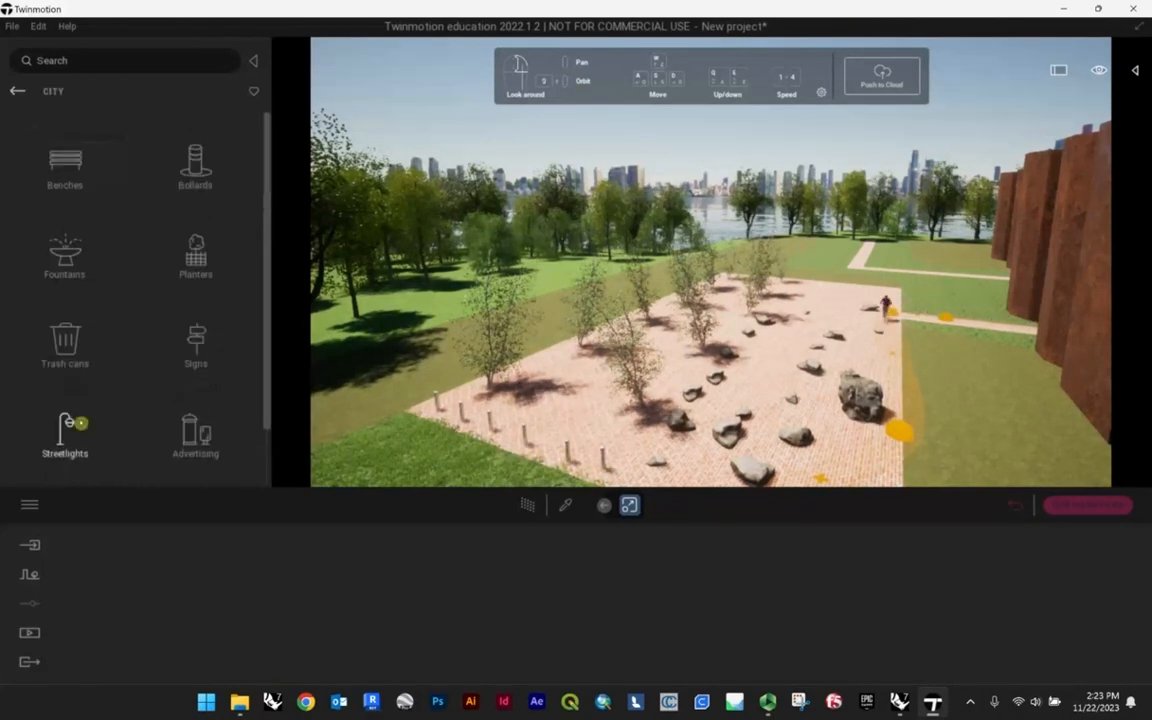
pyautogui.click(64, 437)
pyautogui.press('w')
pyautogui.moveTo(586, 314); pyautogui.dragTo(613, 329, button='right')
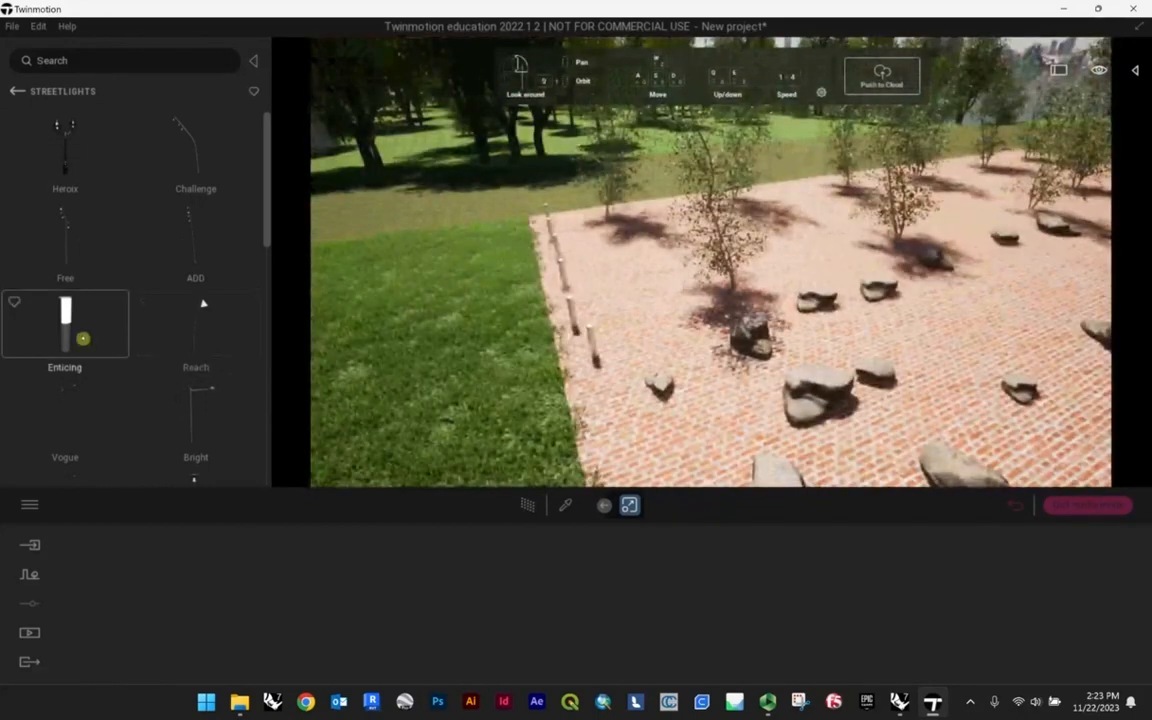
pyautogui.moveTo(83, 339); pyautogui.dragTo(605, 432)
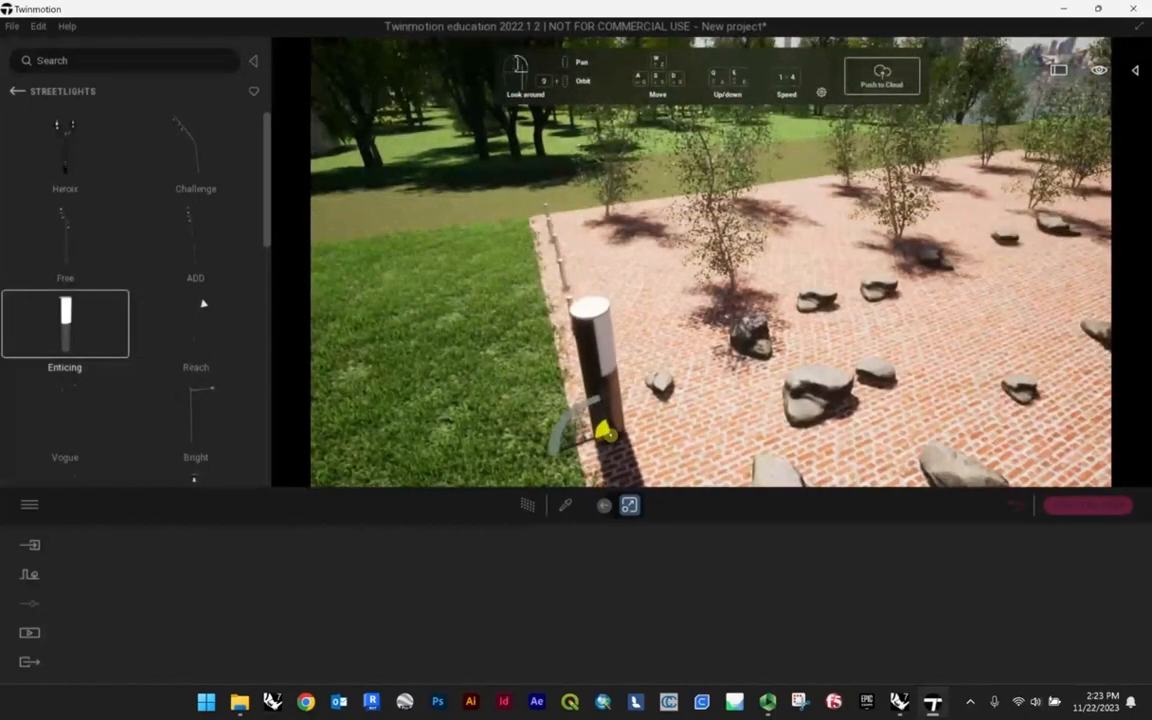
pyautogui.click(609, 435)
pyautogui.press('s')
pyautogui.press('w')
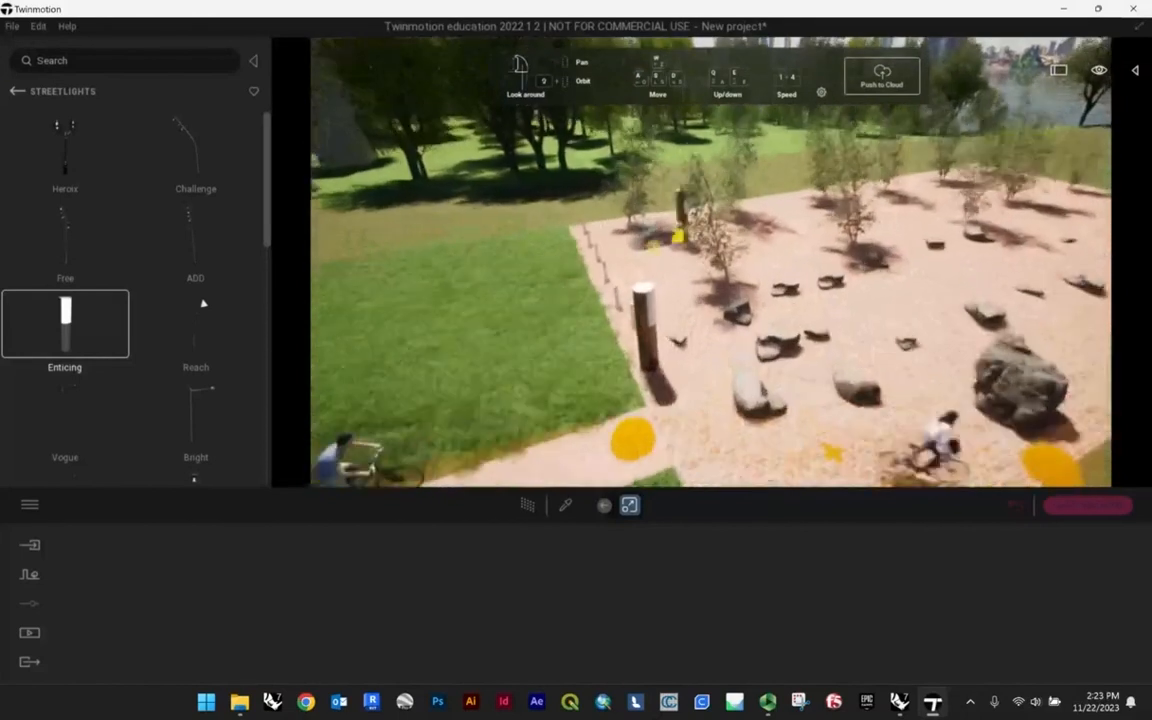
# - Place a Bullet bench from the city objects on the far part of the brick plaza, near the young trees
pyautogui.click(17, 91)
pyautogui.click(64, 160)
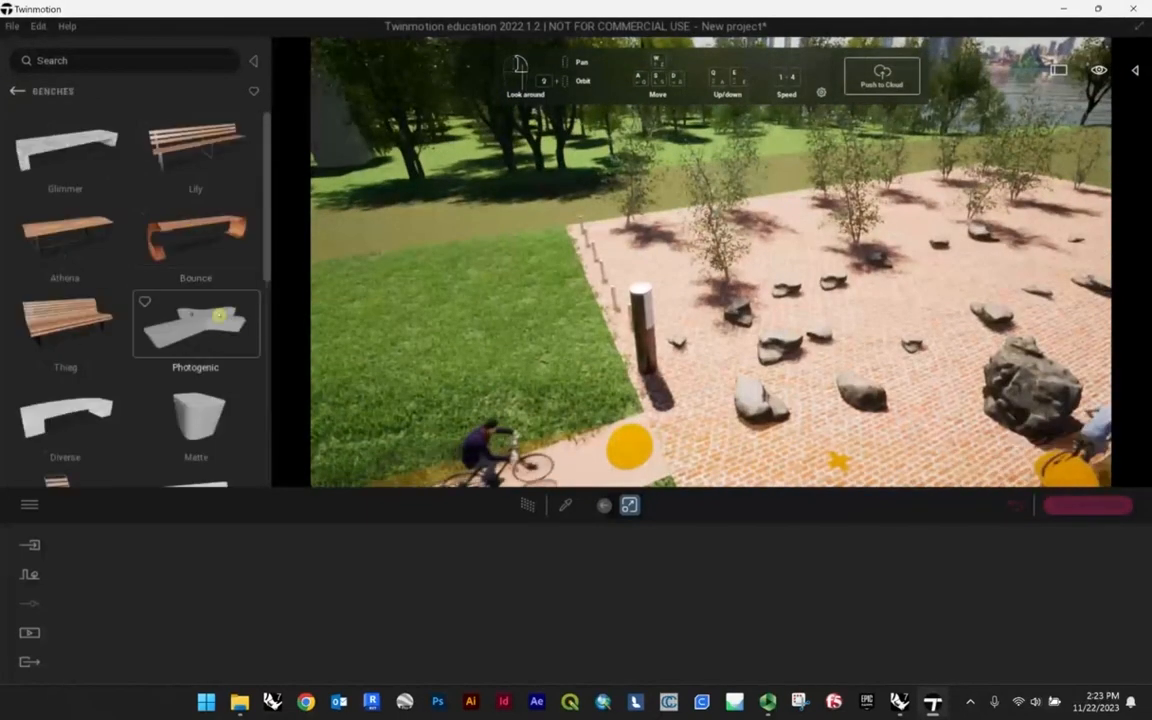
pyautogui.scroll(-3, 218, 316)
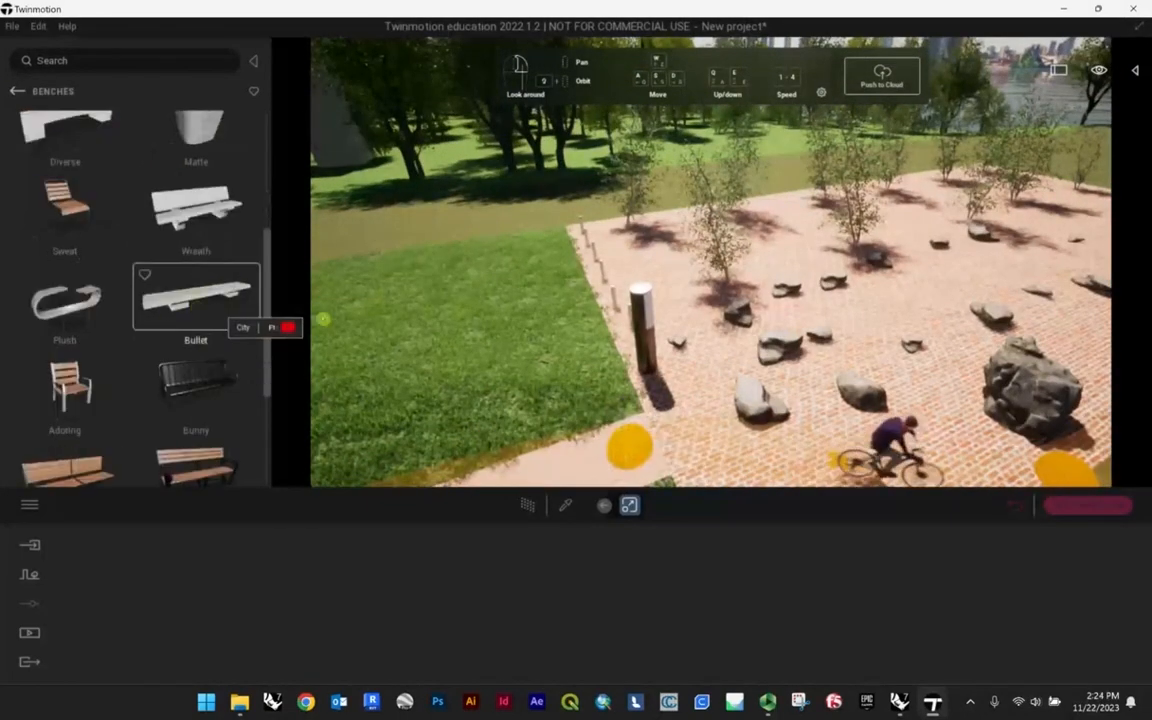
pyautogui.moveTo(323, 319); pyautogui.dragTo(643, 262, button='right')
pyautogui.press('w')
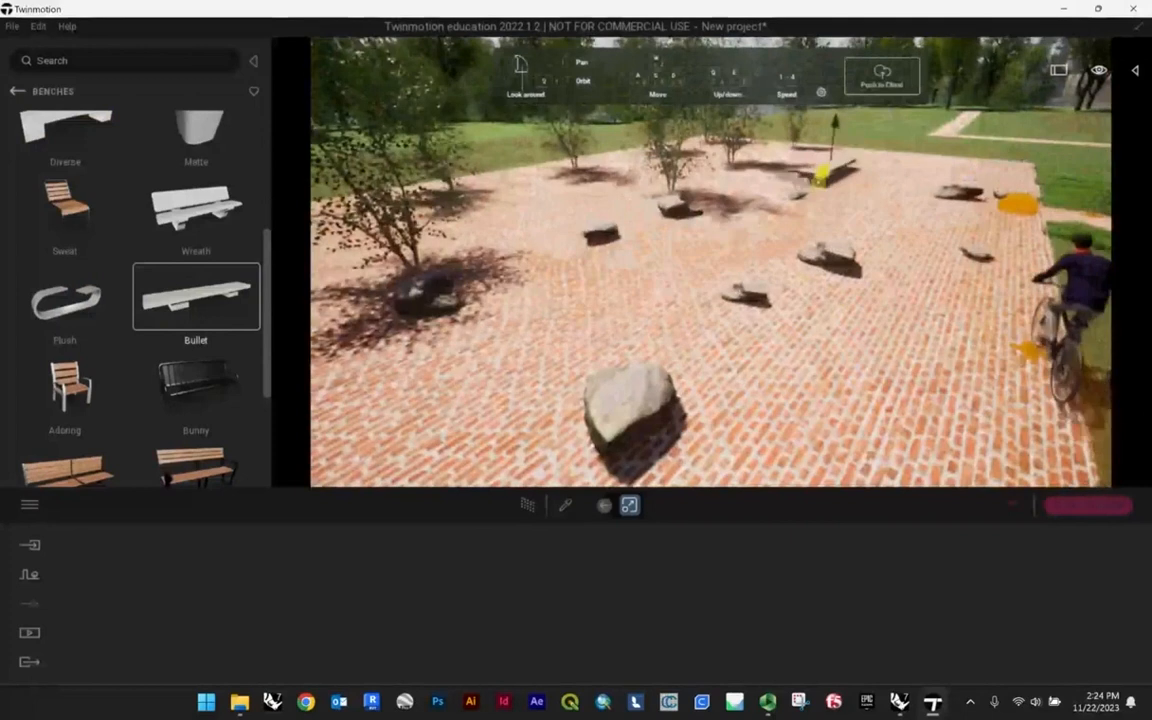
pyautogui.press('w')
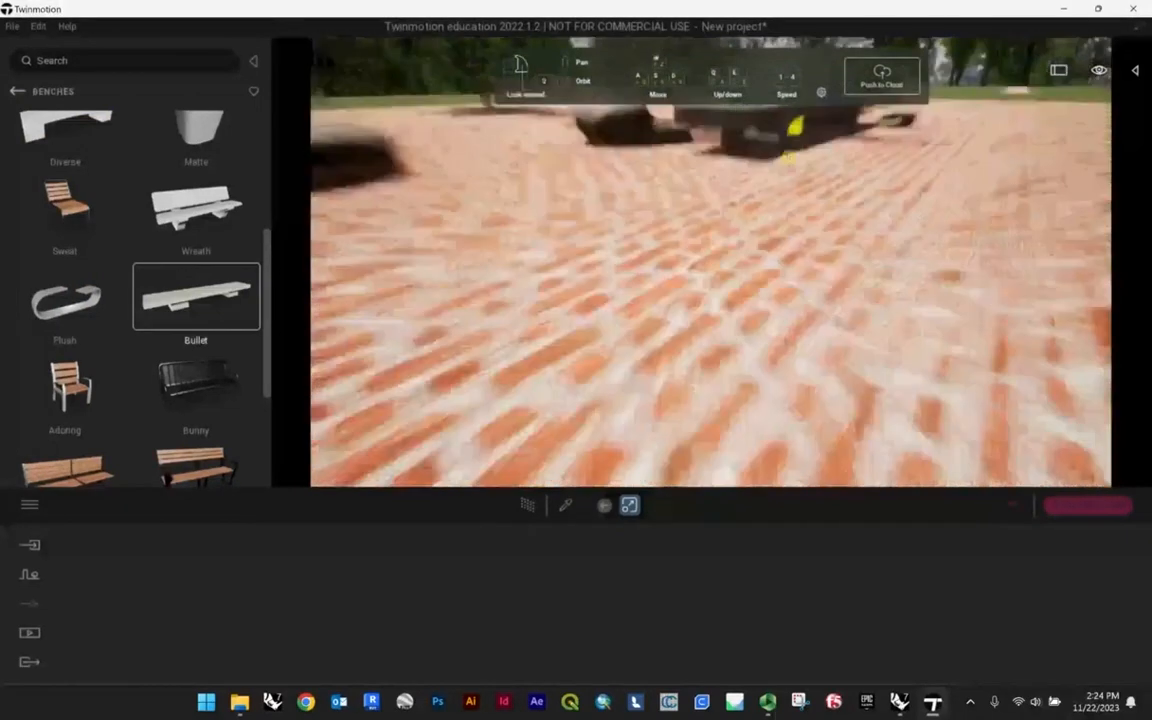
pyautogui.press('s')
pyautogui.moveTo(780, 136); pyautogui.dragTo(848, 100, button='right')
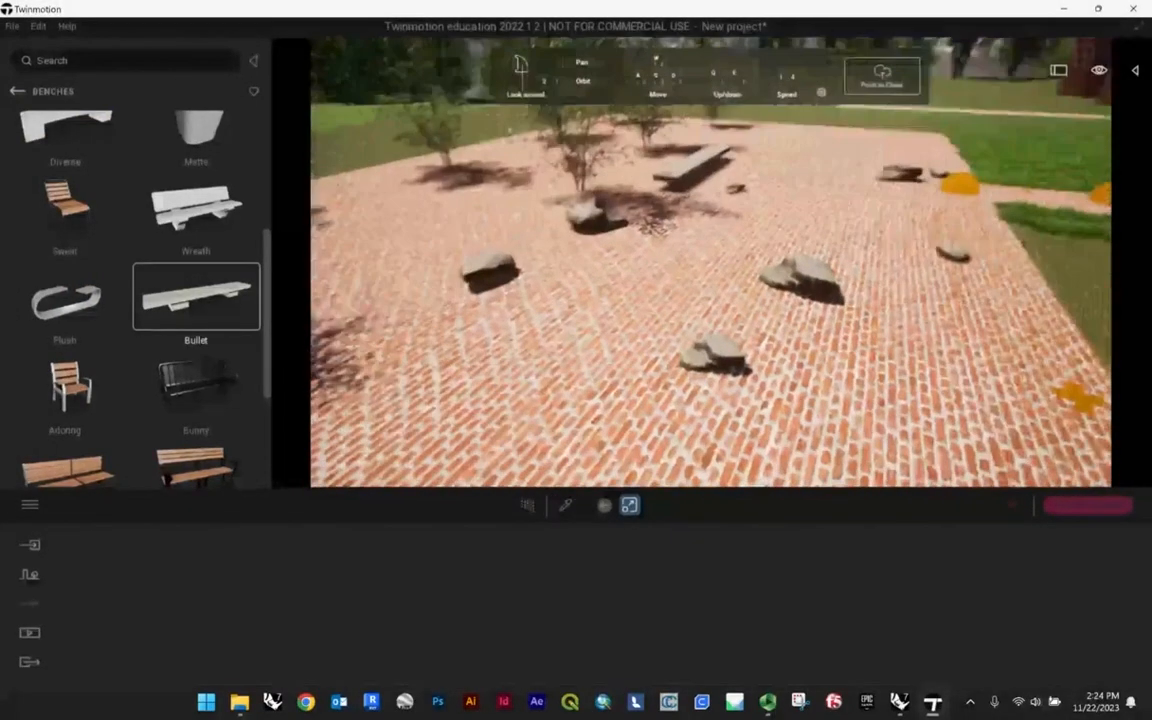
pyautogui.scroll(-3, 144, 311)
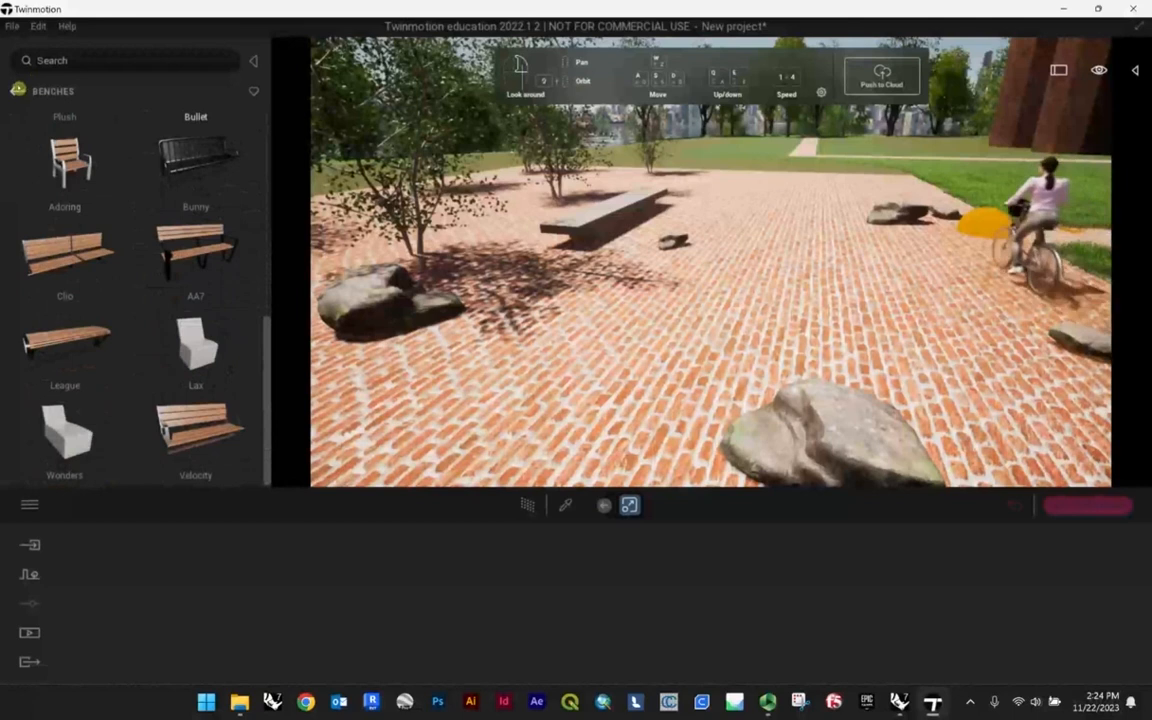
# - Place the Construction set 06 scaffold tower on the brick plaza just behind the row of bollards
pyautogui.click(18, 90)
pyautogui.click(196, 428)
pyautogui.press('s')
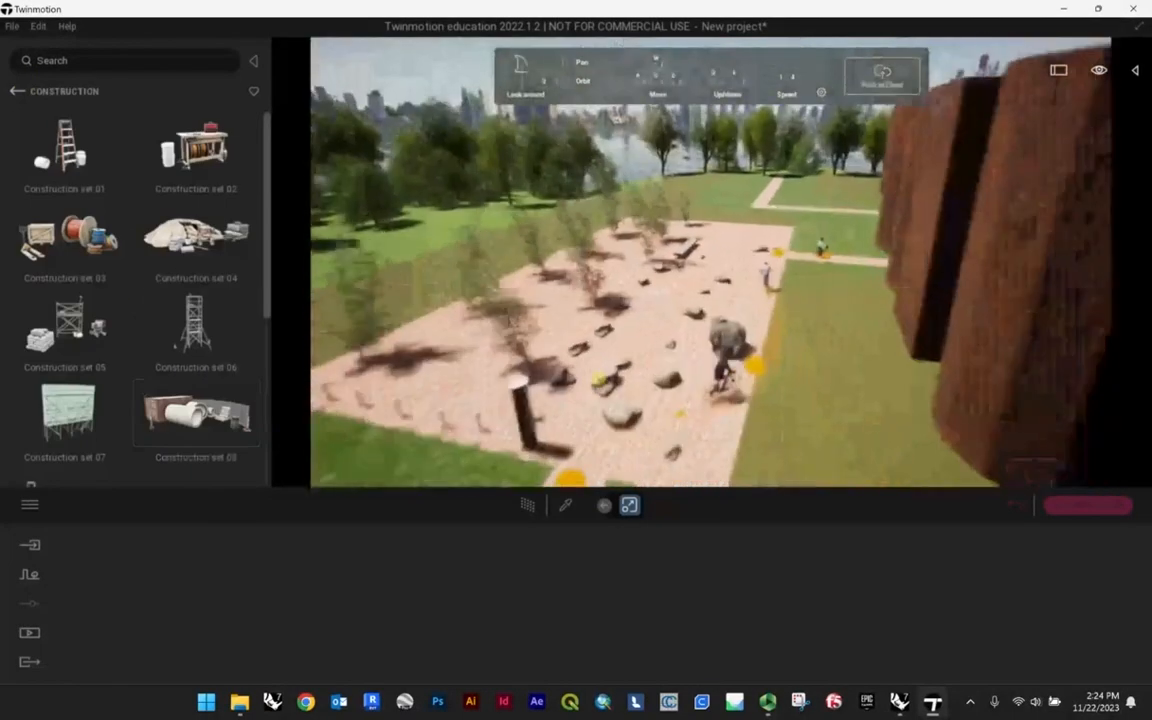
pyautogui.moveTo(195, 325); pyautogui.dragTo(455, 366)
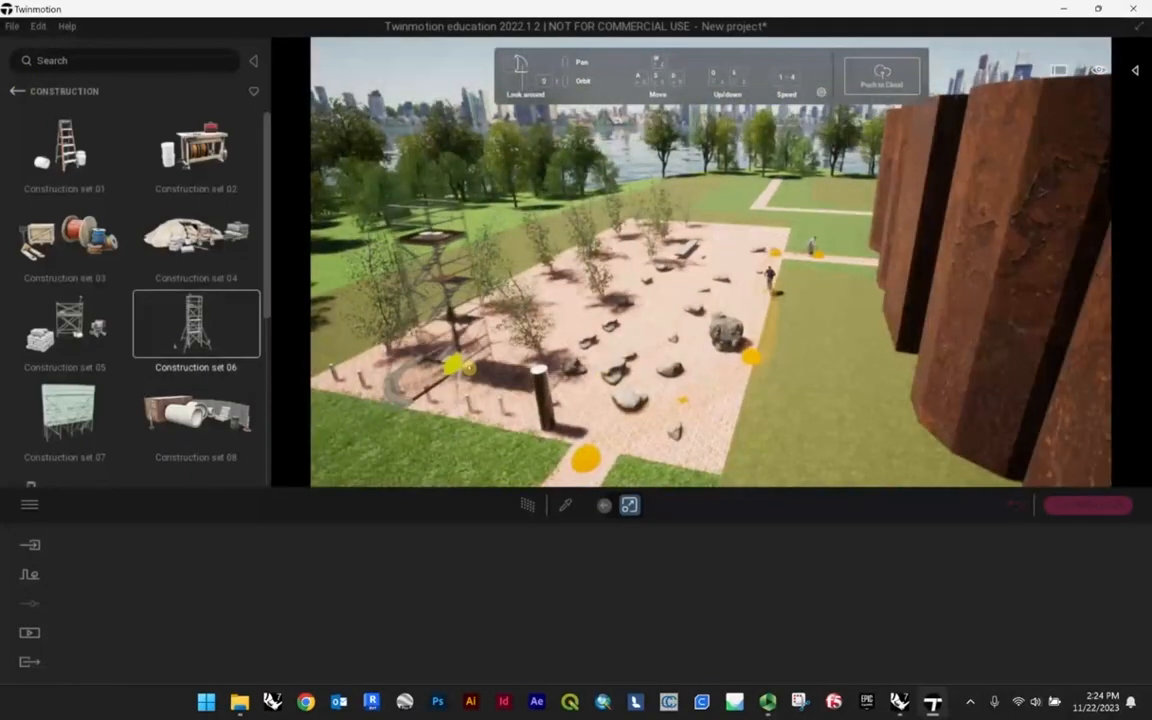
pyautogui.press('w')
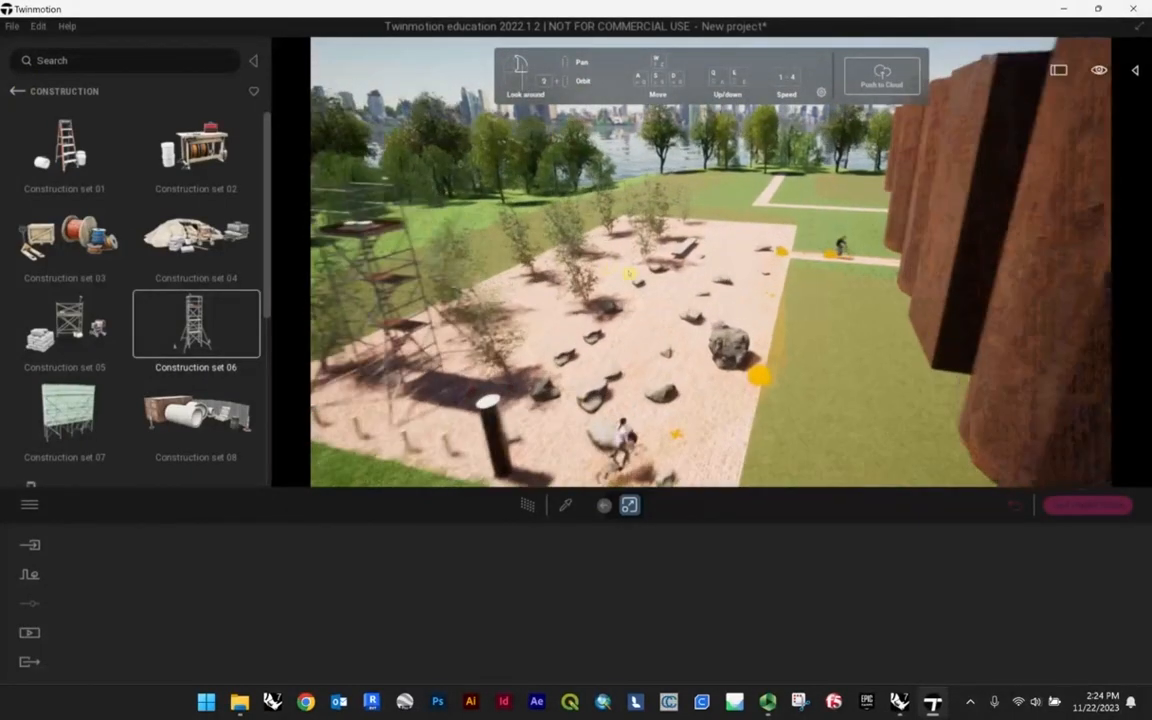
pyautogui.press('s')
pyautogui.press('w')
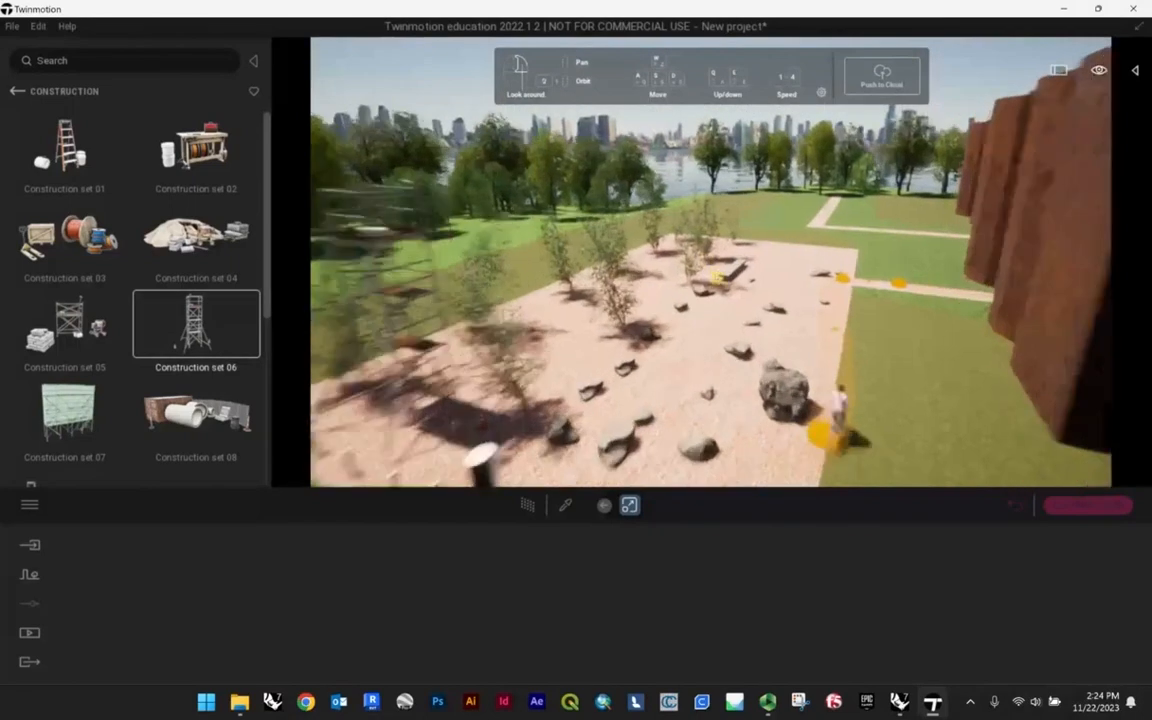
pyautogui.moveTo(422, 293); pyautogui.dragTo(281, 241, button='right')
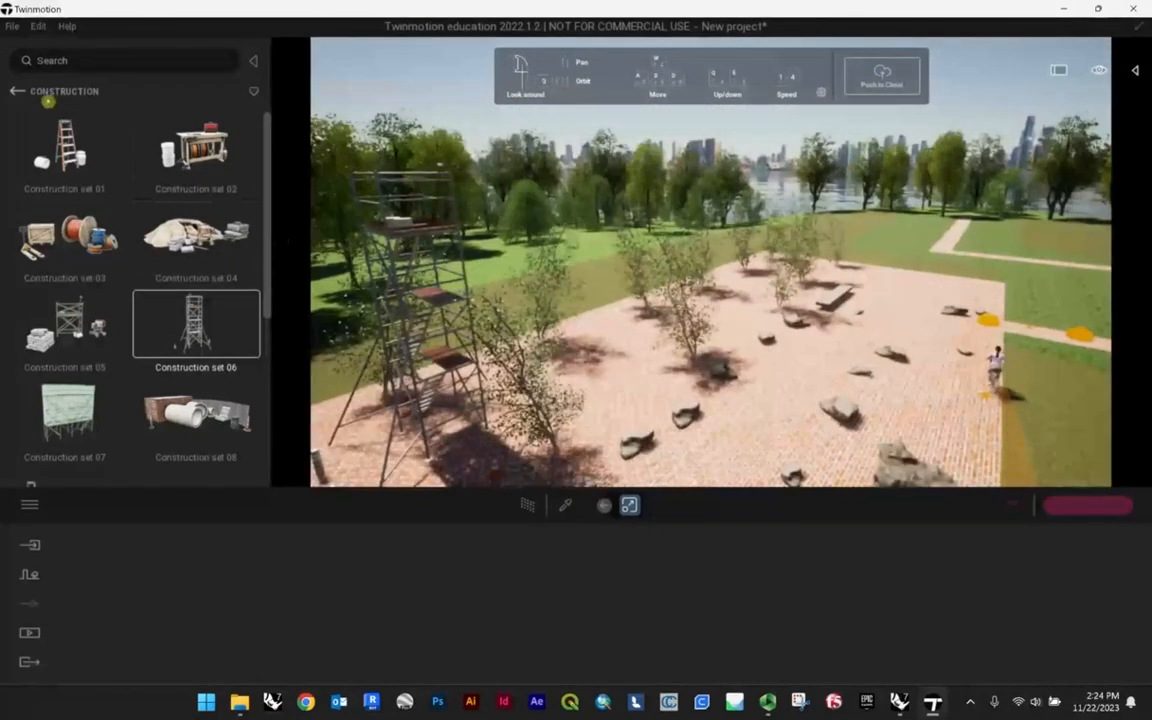
# - Place the Group08 characters with their piano on the brick plaza between the young trees and the rocks
pyautogui.click(12, 91)
pyautogui.click(12, 91)
pyautogui.click(12, 91)
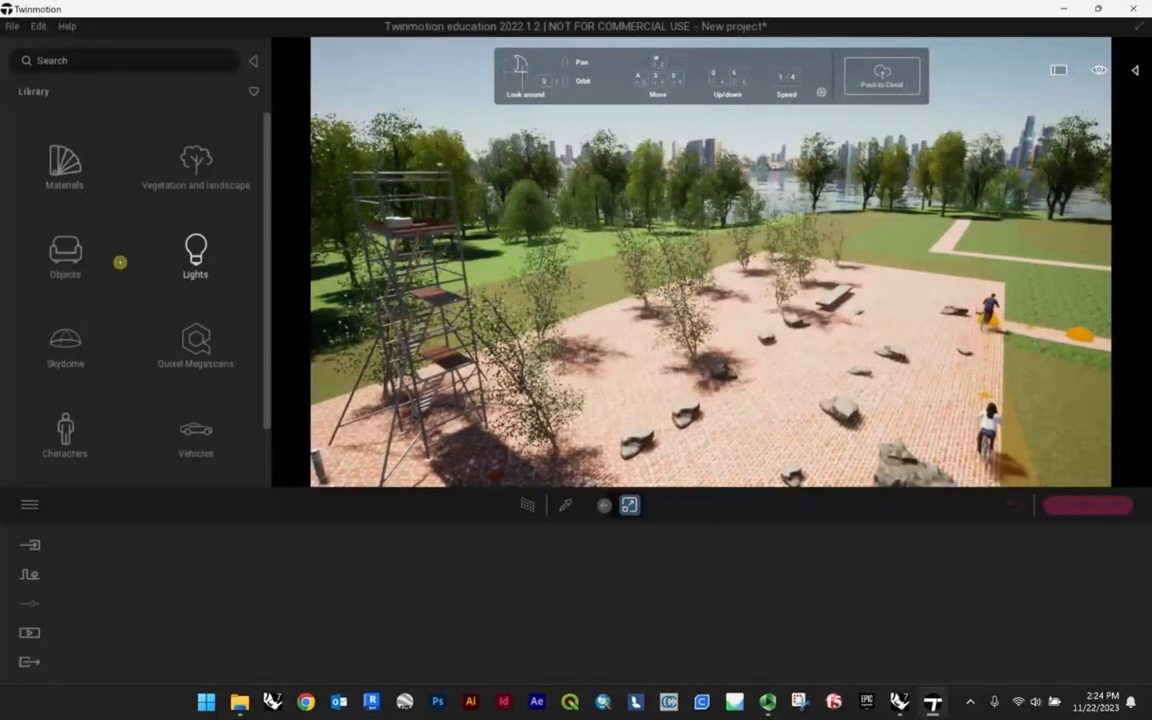
pyautogui.click(72, 440)
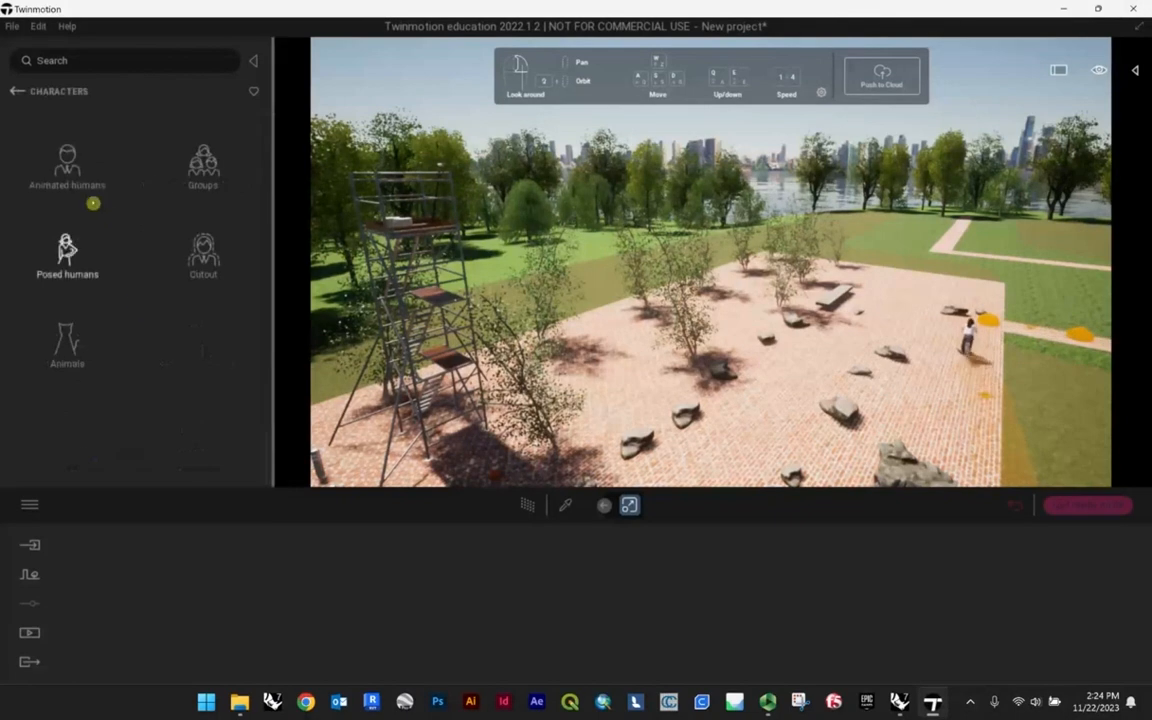
pyautogui.click(183, 163)
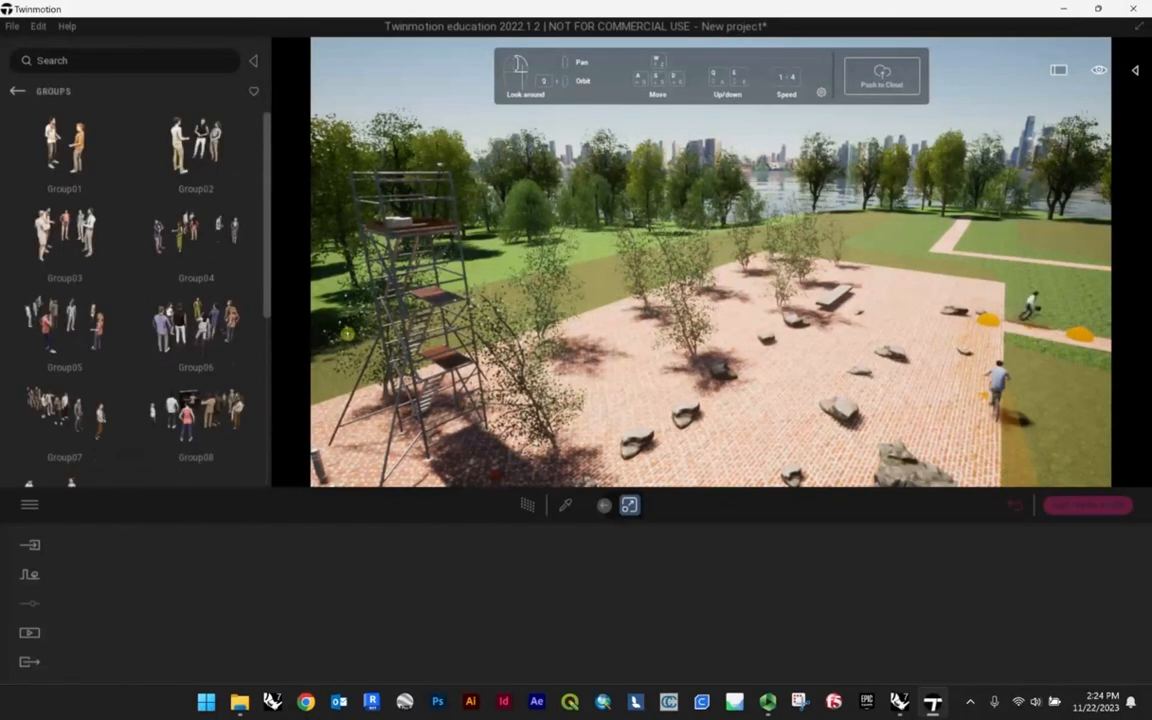
pyautogui.scroll(-2, 196, 320)
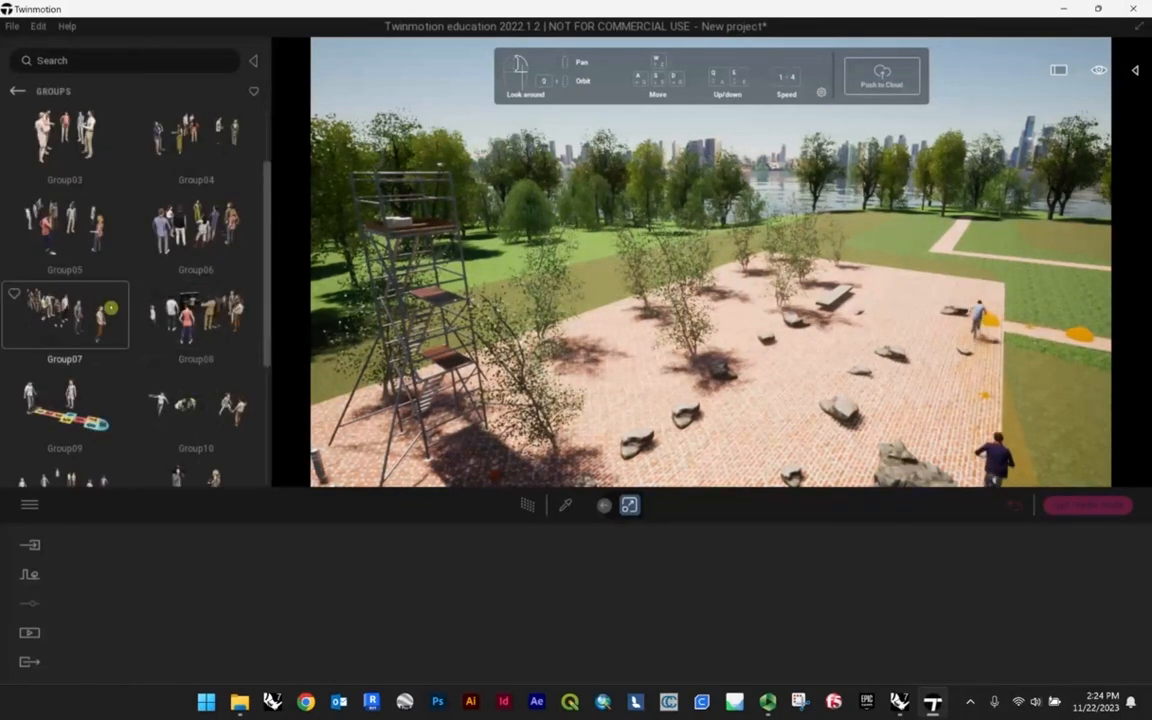
pyautogui.scroll(-2, 111, 308)
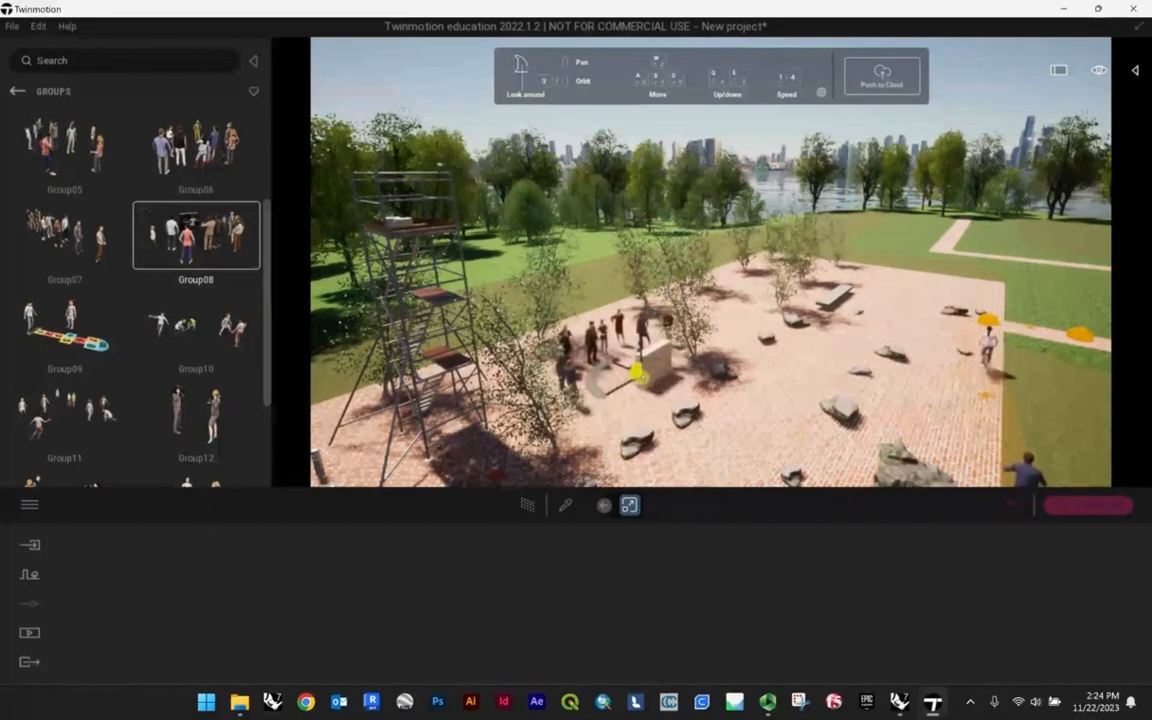
pyautogui.scroll(3, 711, 262)
pyautogui.scroll(-2, 711, 262)
pyautogui.scroll(1, 711, 262)
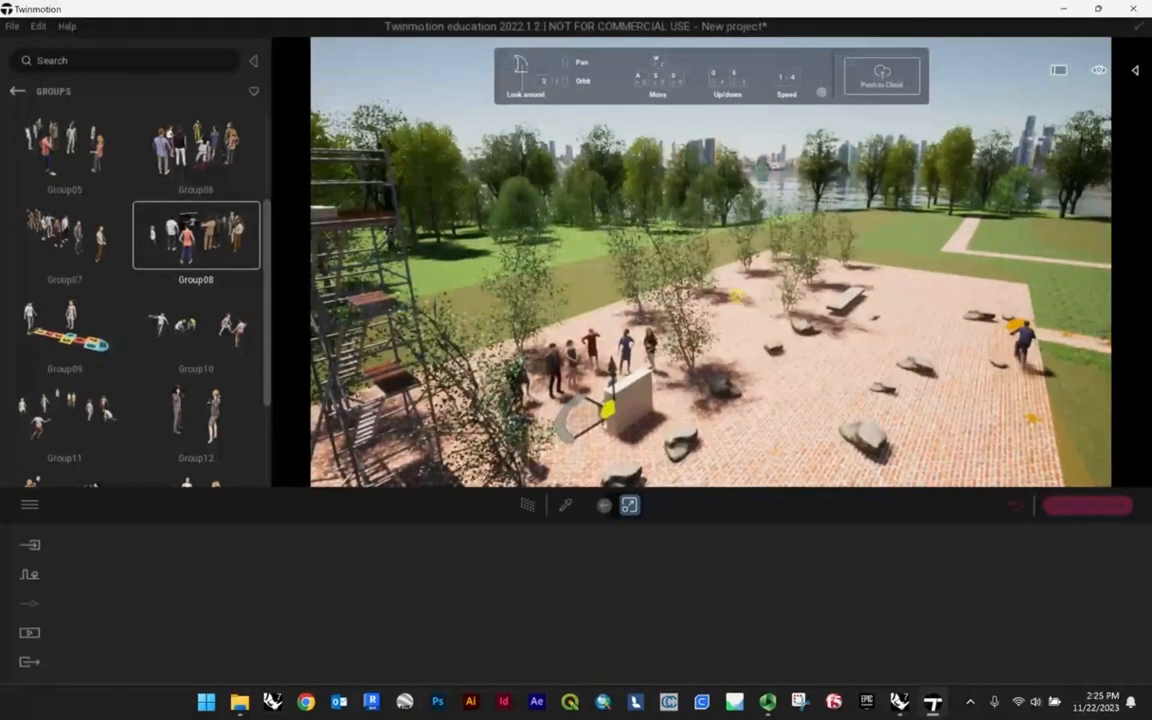
# - Examine the group of people around the piano from several sides at eye level
pyautogui.scroll(2, 711, 262)
pyautogui.scroll(-4, 711, 262)
pyautogui.scroll(6, 711, 262)
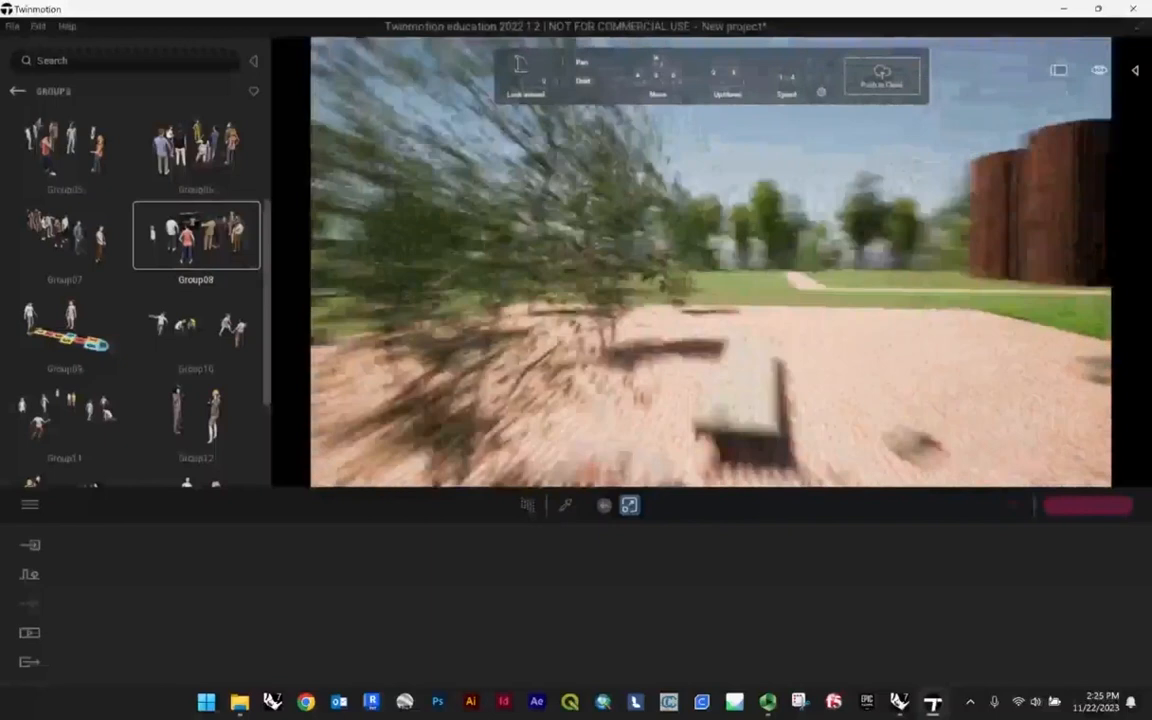
pyautogui.moveTo(711, 262); pyautogui.dragTo(821, 262, button='right')
pyautogui.press('w')
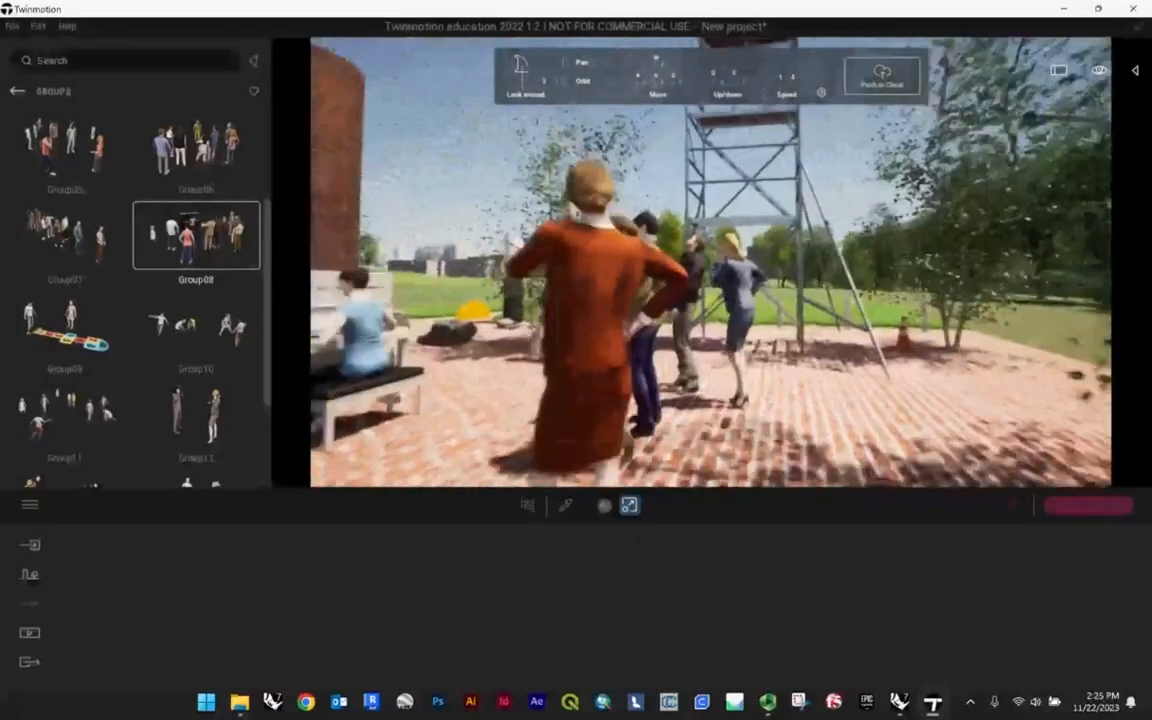
pyautogui.press('s')
pyautogui.moveTo(821, 262); pyautogui.dragTo(741, 262, button='right')
pyautogui.press('d')
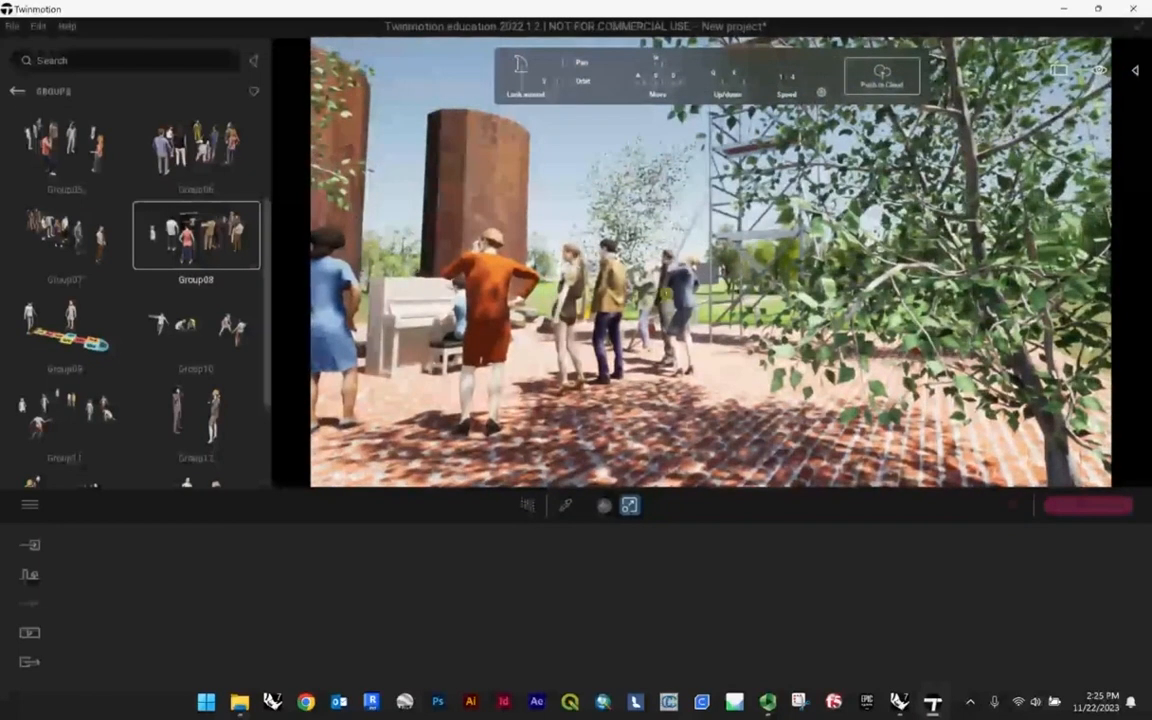
pyautogui.press('a')
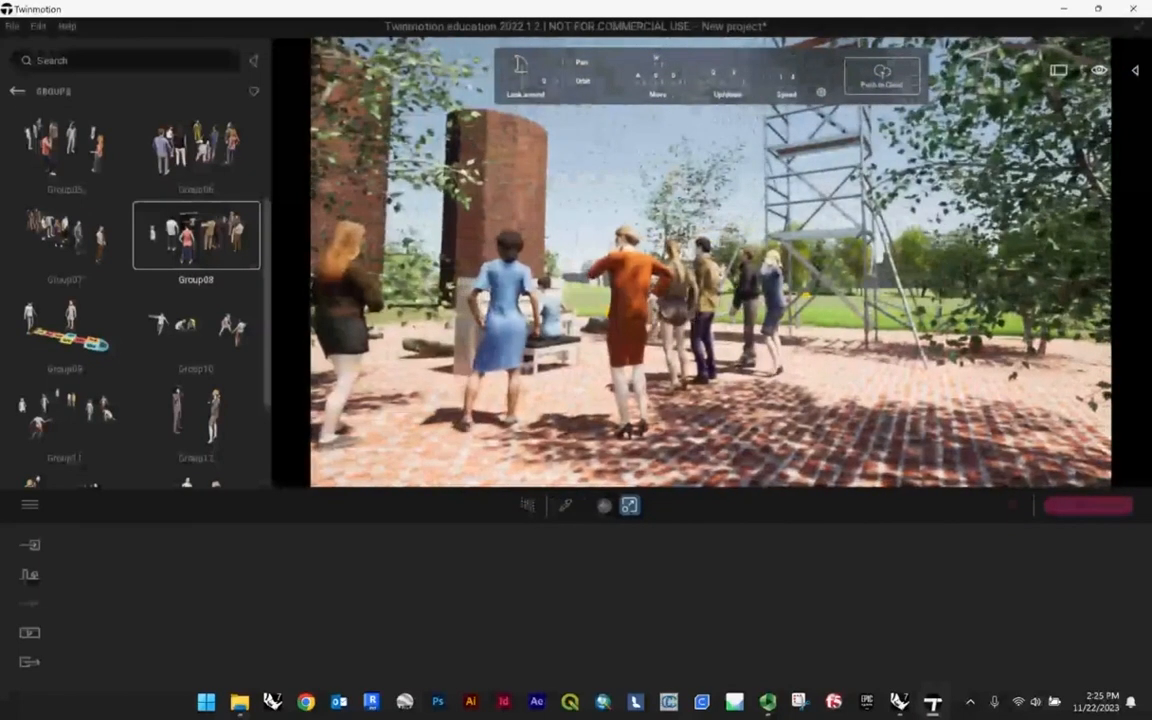
pyautogui.press('a')
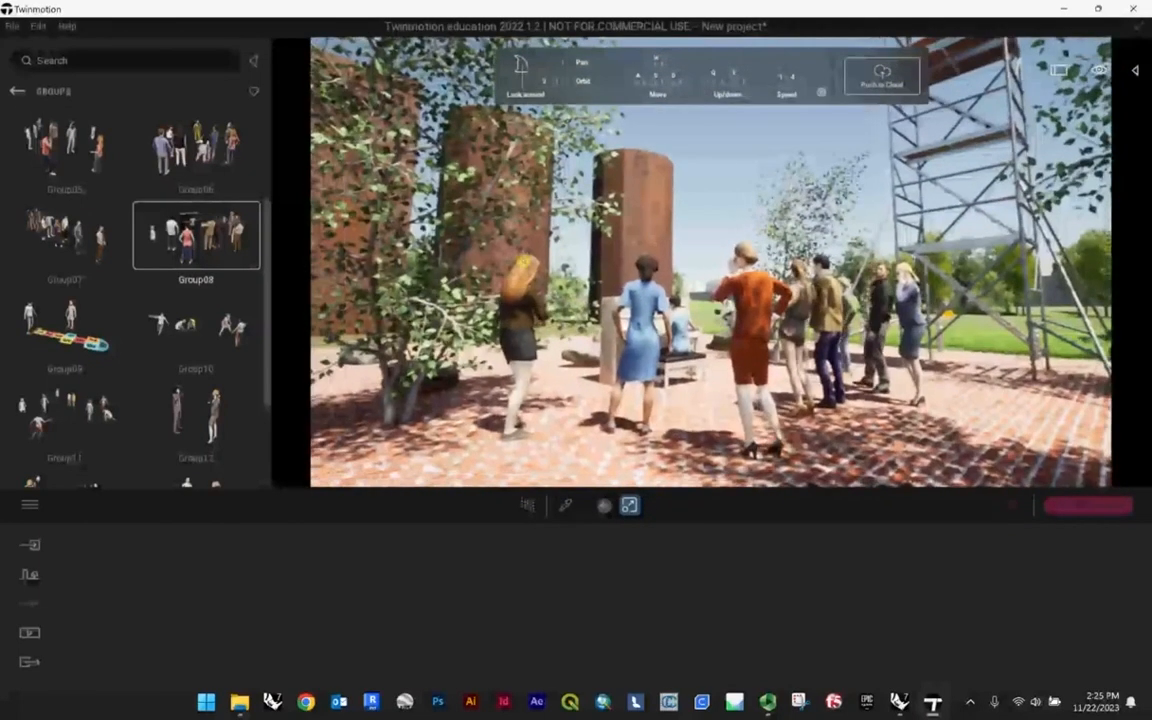
# - Place the Marguerite cow from the animals on the brick plaza among the rocks facing the rusty columns
pyautogui.click(17, 91)
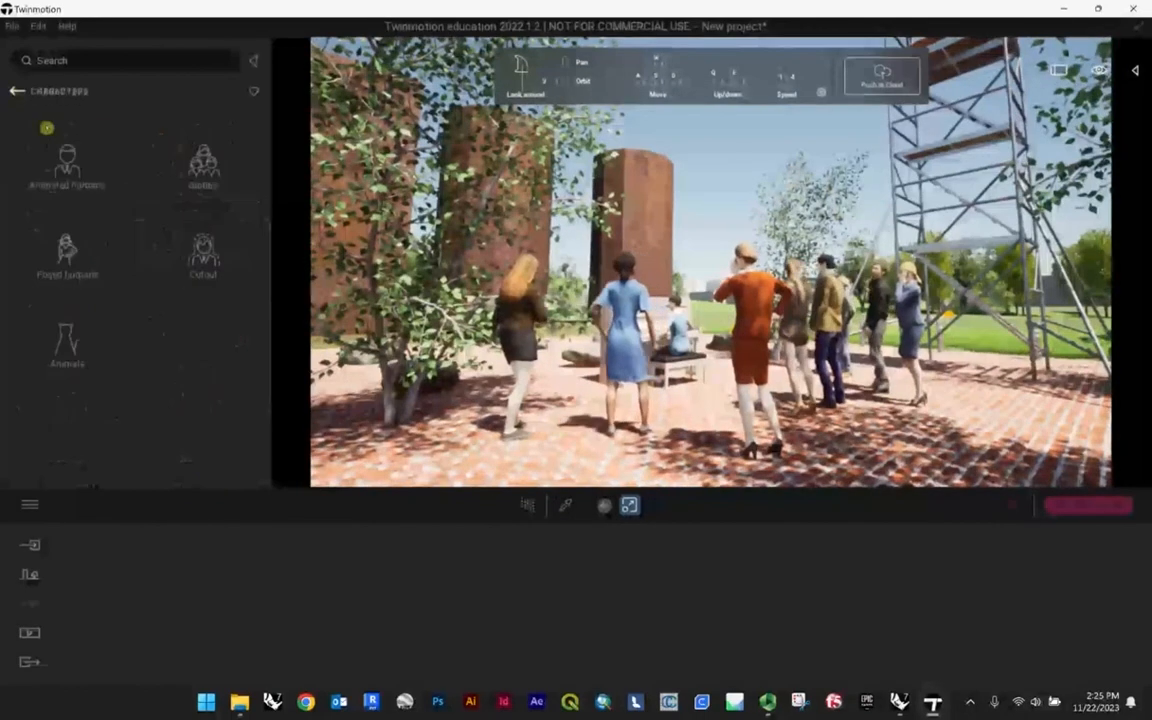
pyautogui.click(67, 342)
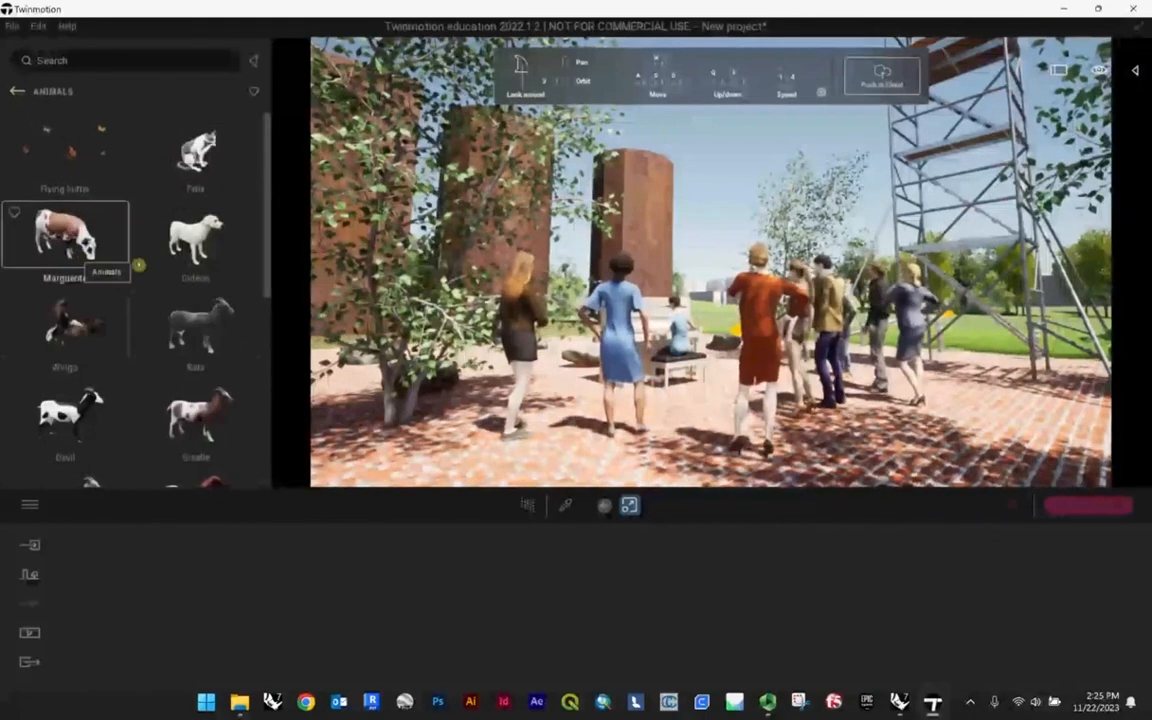
pyautogui.scroll(-5, 440, 342)
pyautogui.scroll(5, 492, 332)
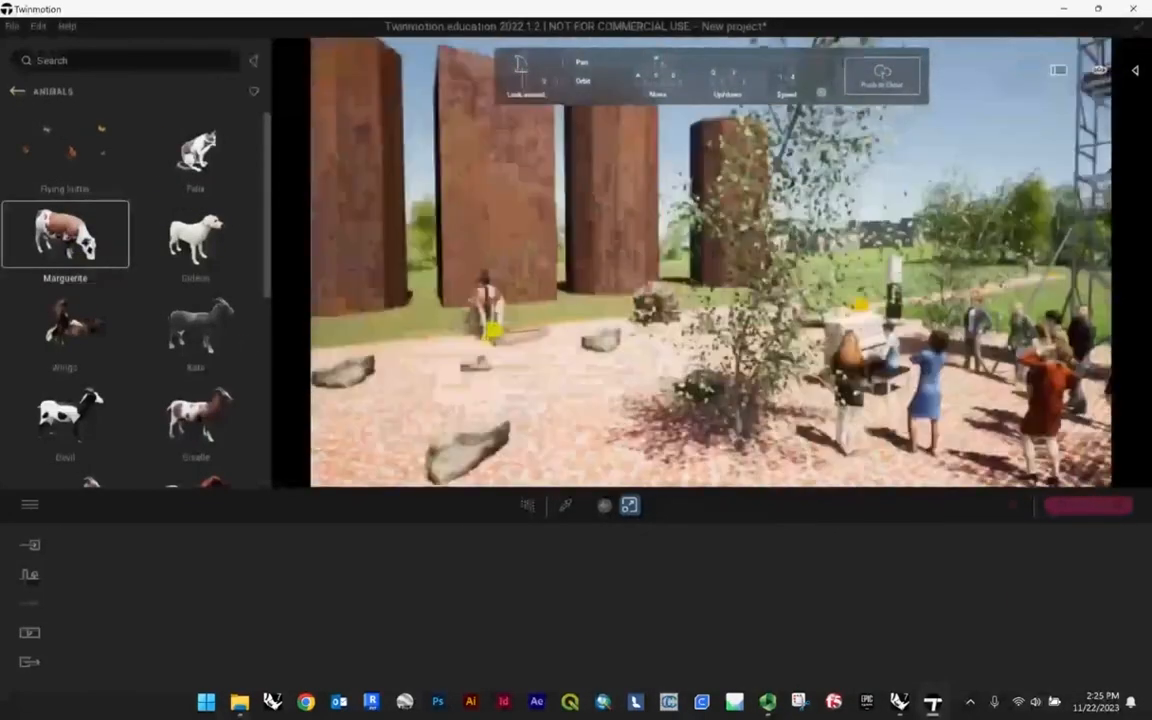
pyautogui.scroll(-3, 492, 330)
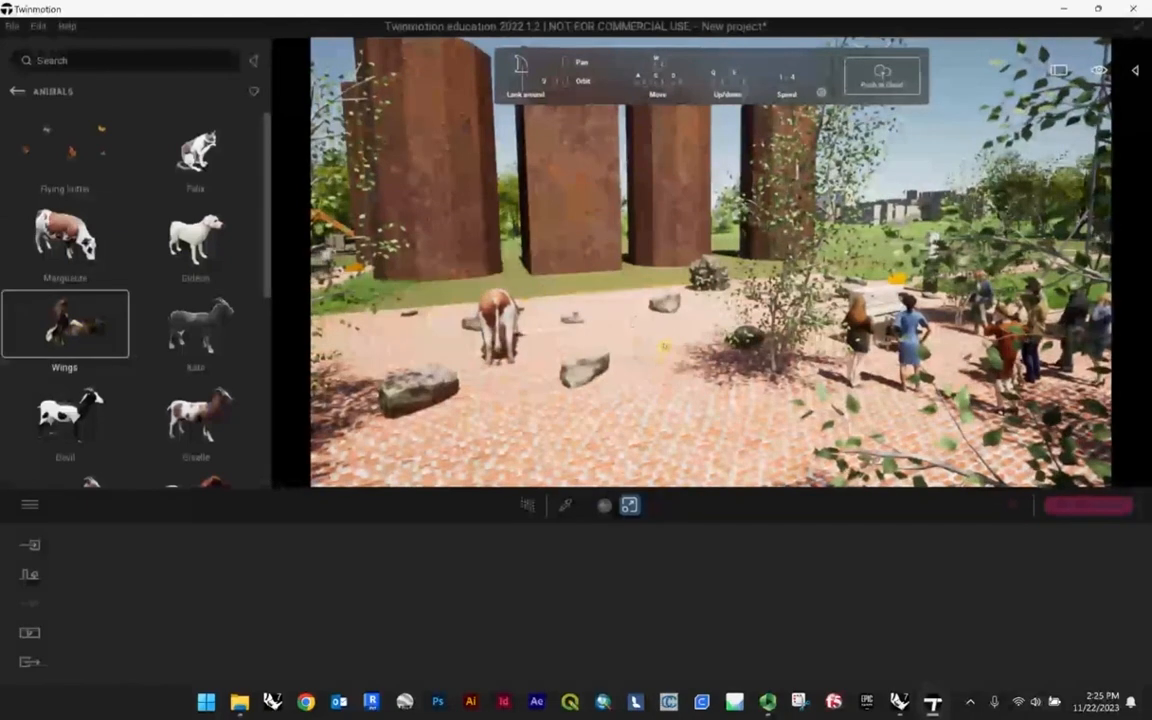
# - Place the flying Wings bird above the brick plaza, scale it up and check its flight from across the plaza
pyautogui.scroll(-3, 651, 181)
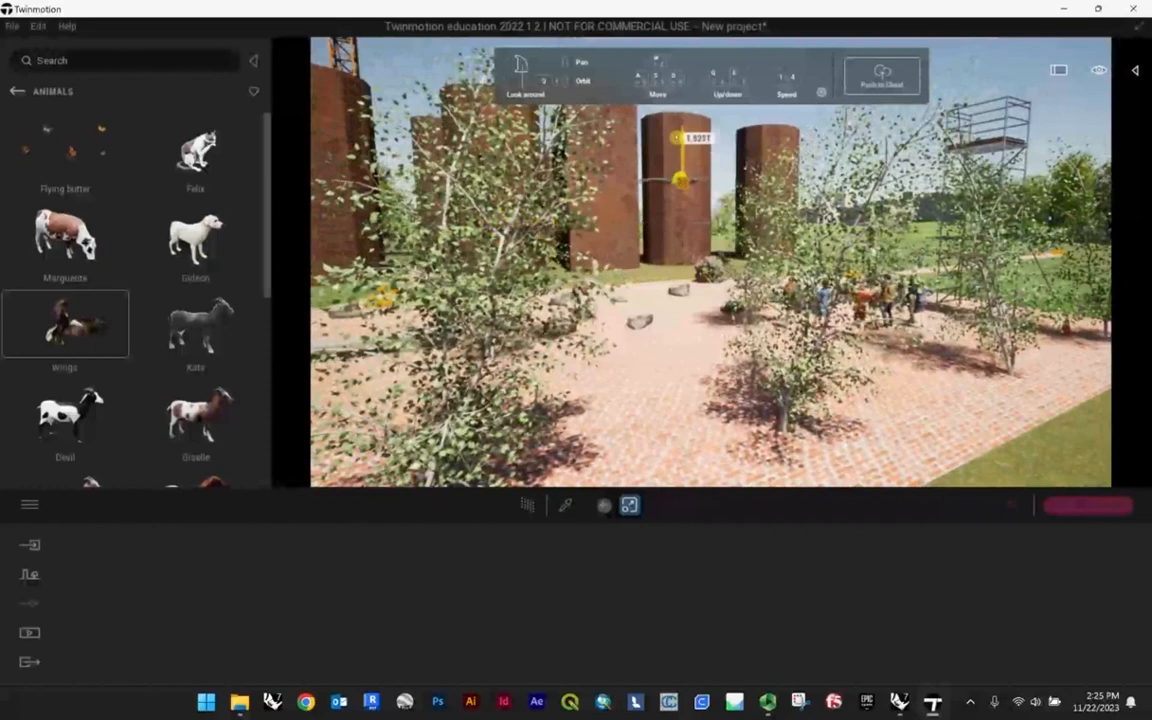
pyautogui.scroll(8, 651, 181)
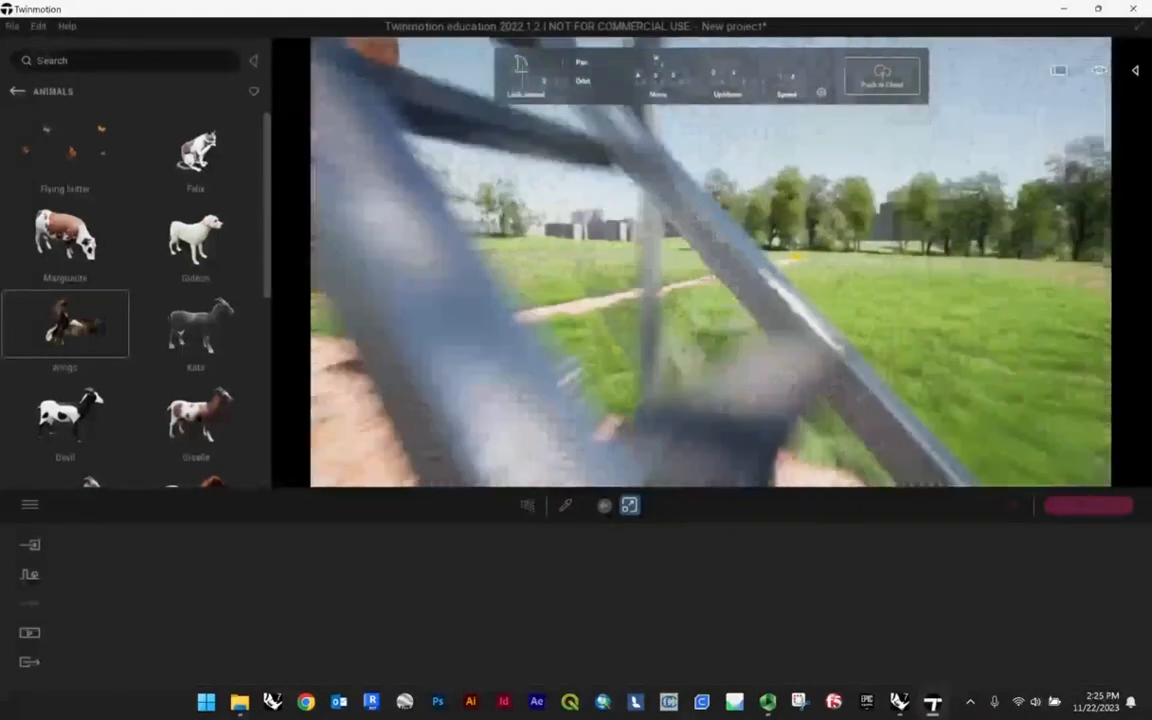
pyautogui.moveTo(651, 181); pyautogui.dragTo(481, 181, button='right')
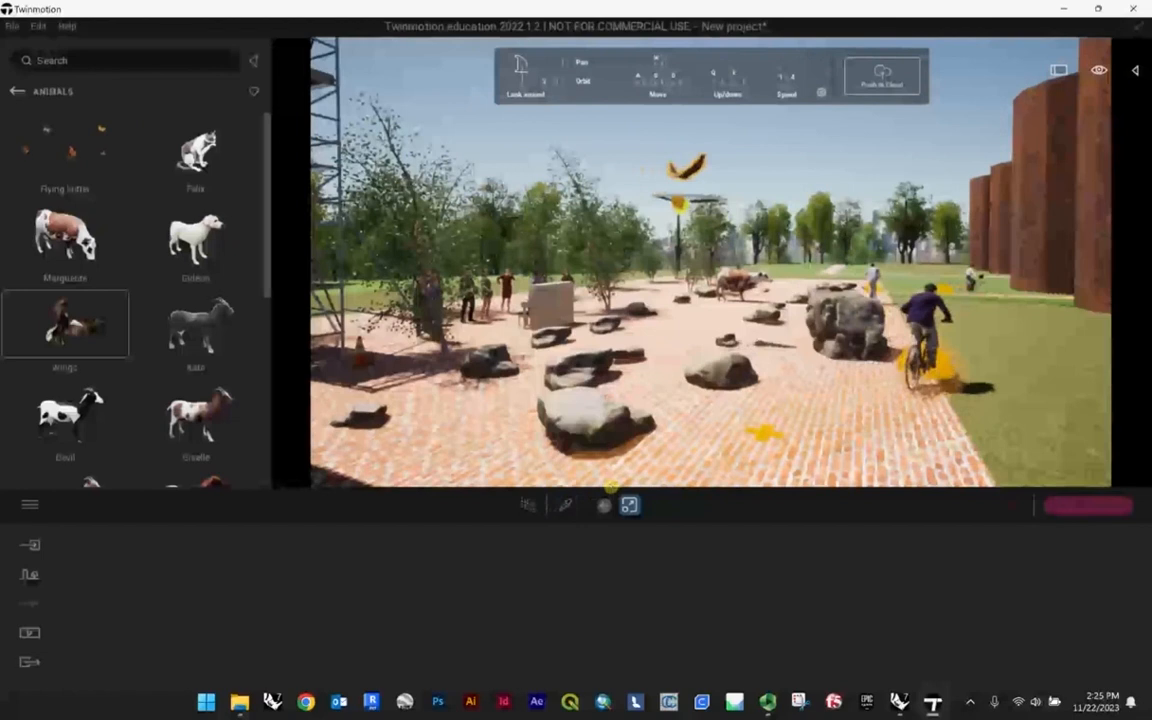
pyautogui.scroll(3, 676, 200)
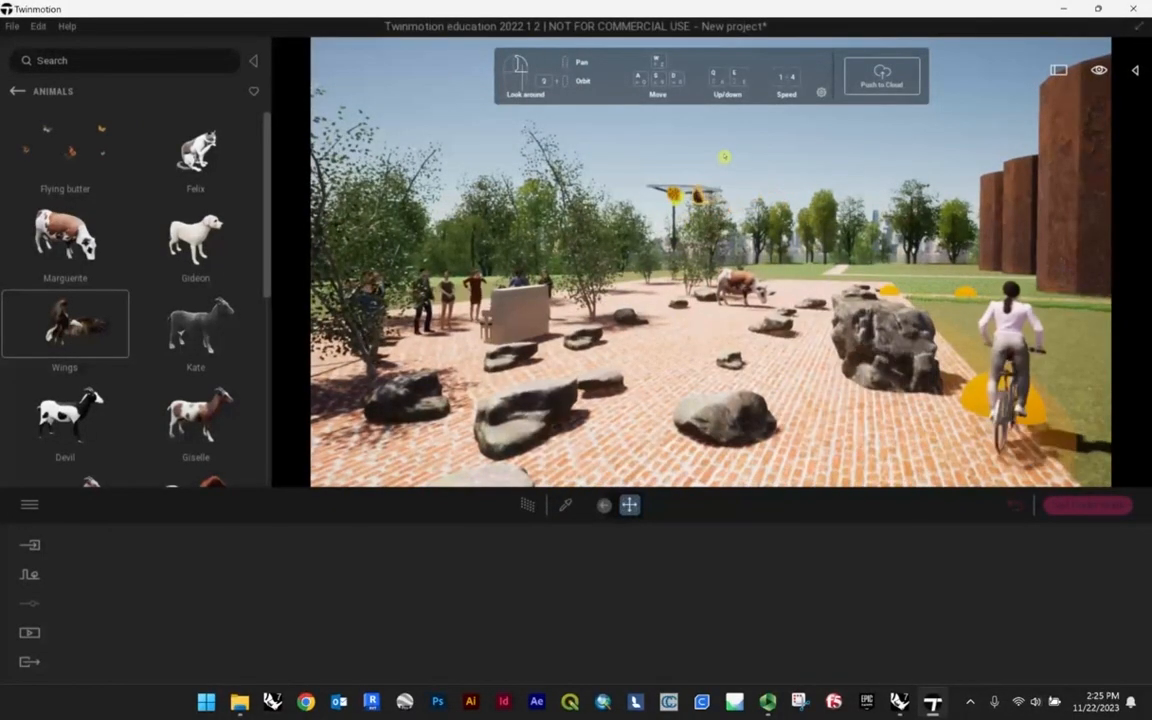
pyautogui.scroll(-5, 710, 262)
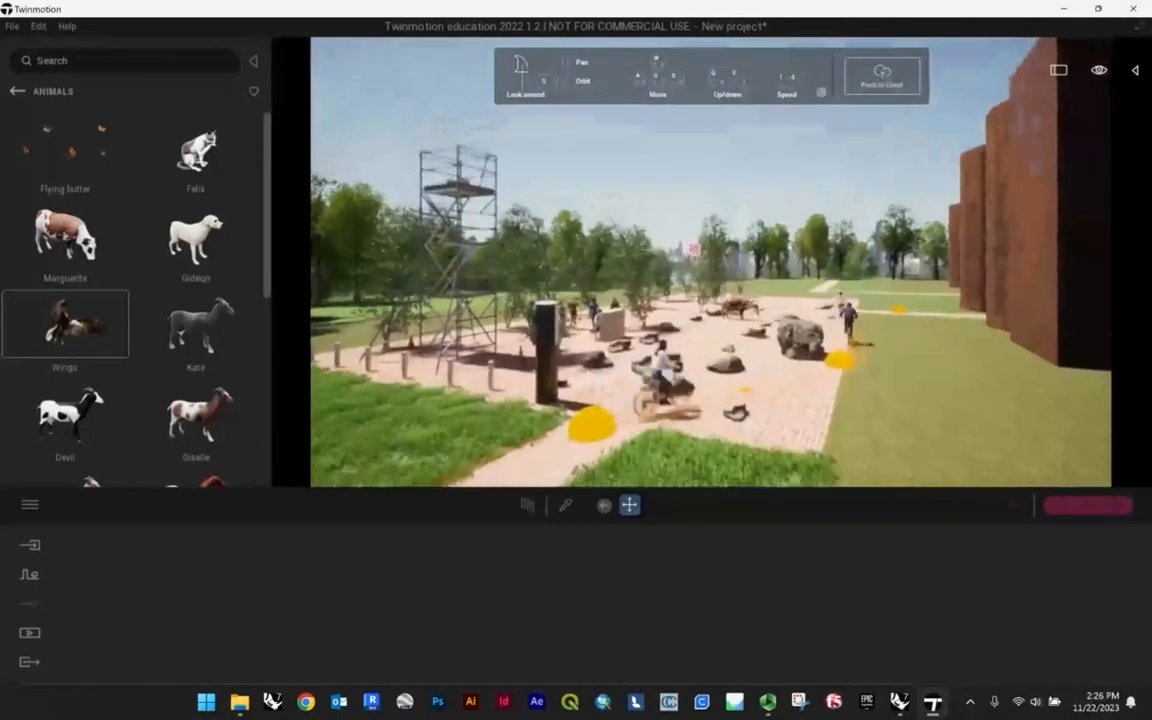
# - Place the flying butterflies from the animals over the near end of the brick plaza by the rocks and check them up close
pyautogui.scroll(5, 710, 262)
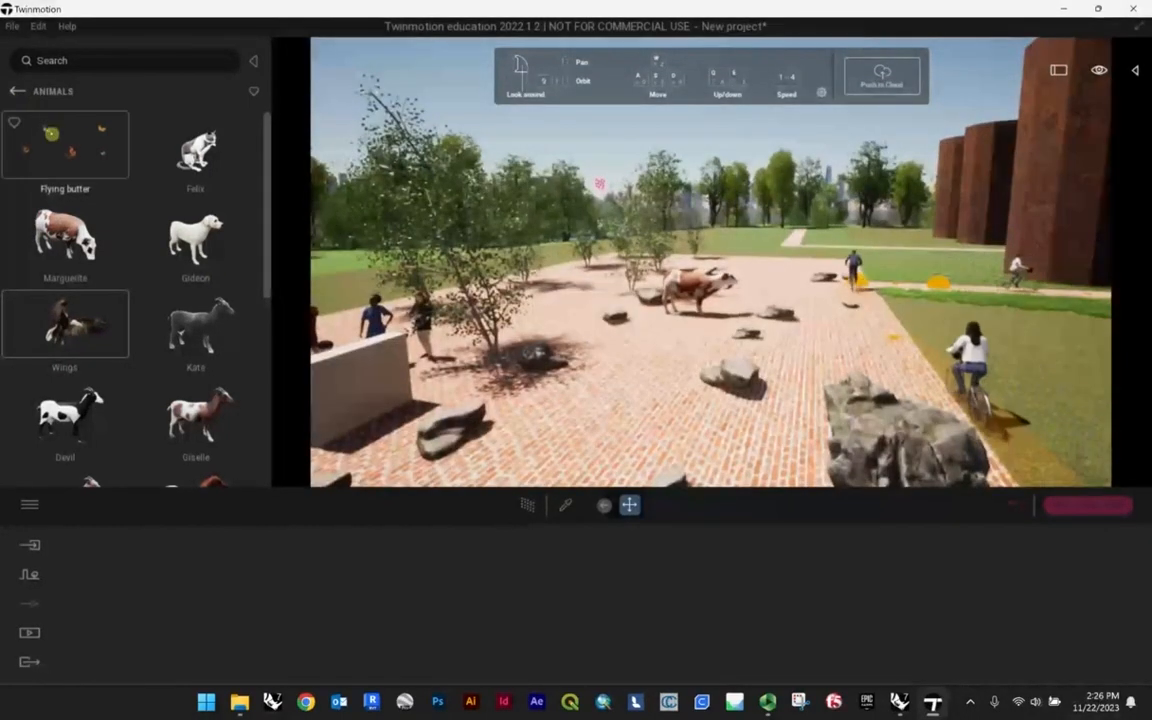
pyautogui.scroll(-2, 134, 226)
pyautogui.scroll(2, 134, 226)
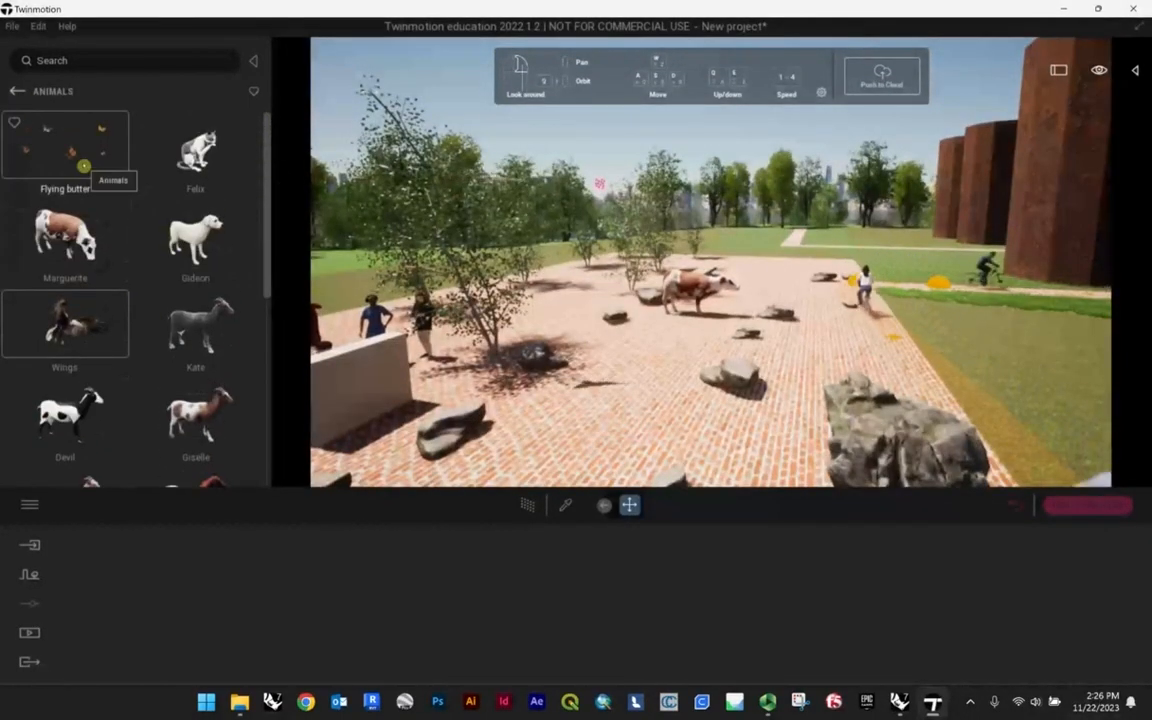
pyautogui.scroll(-5, 711, 262)
pyautogui.scroll(2, 711, 262)
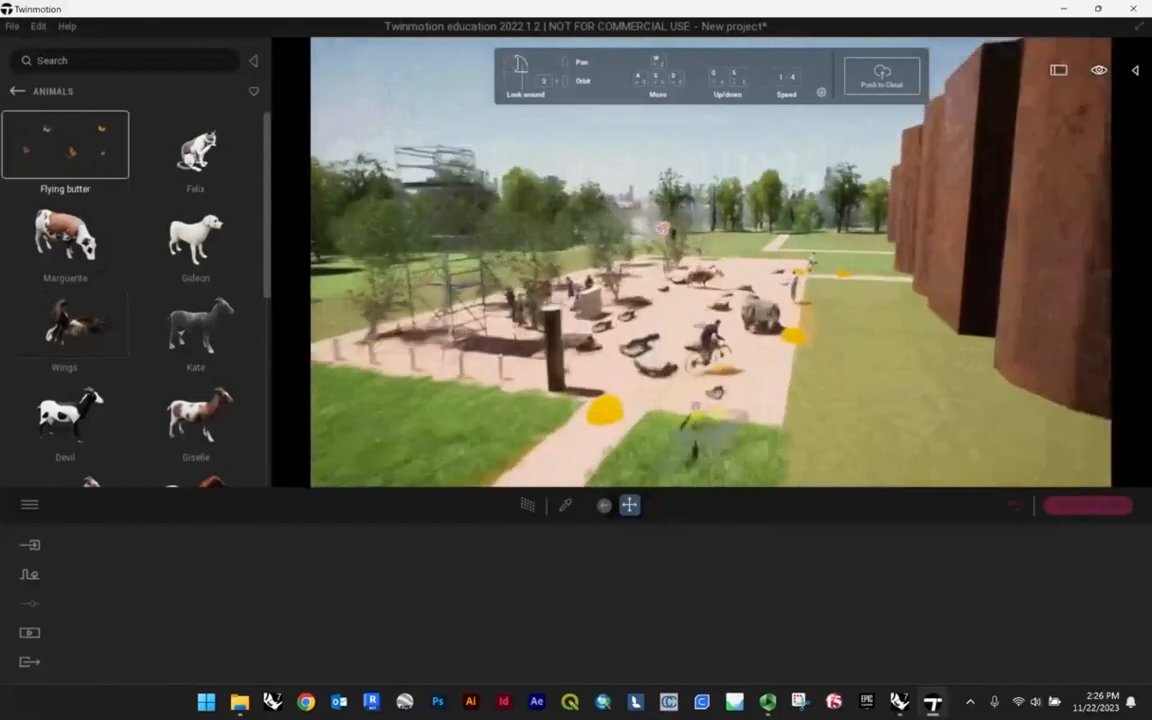
pyautogui.moveTo(711, 262); pyautogui.dragTo(760, 360, button='right')
pyautogui.scroll(4, 719, 417)
pyautogui.moveTo(719, 417); pyautogui.dragTo(685, 358, button='right')
pyautogui.scroll(3, 717, 419)
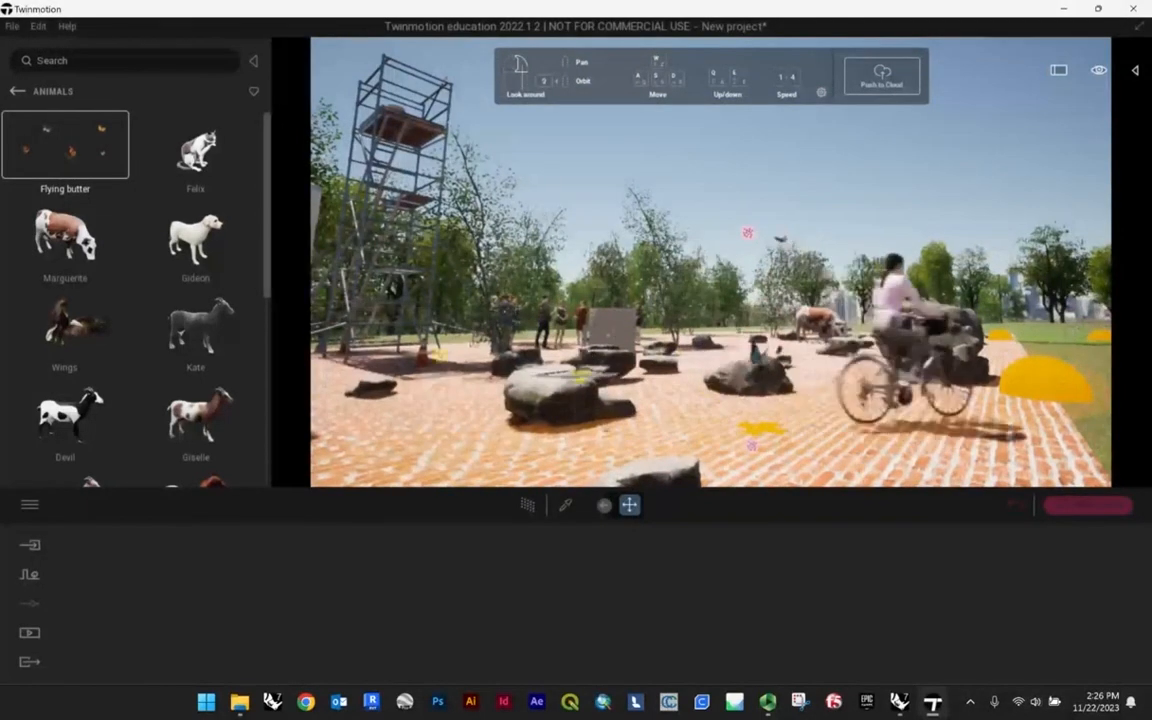
# - Apply the LowSun Overcast 04 skydome from the overcast low-sun skies to the scene
pyautogui.scroll(-6, 183, 295)
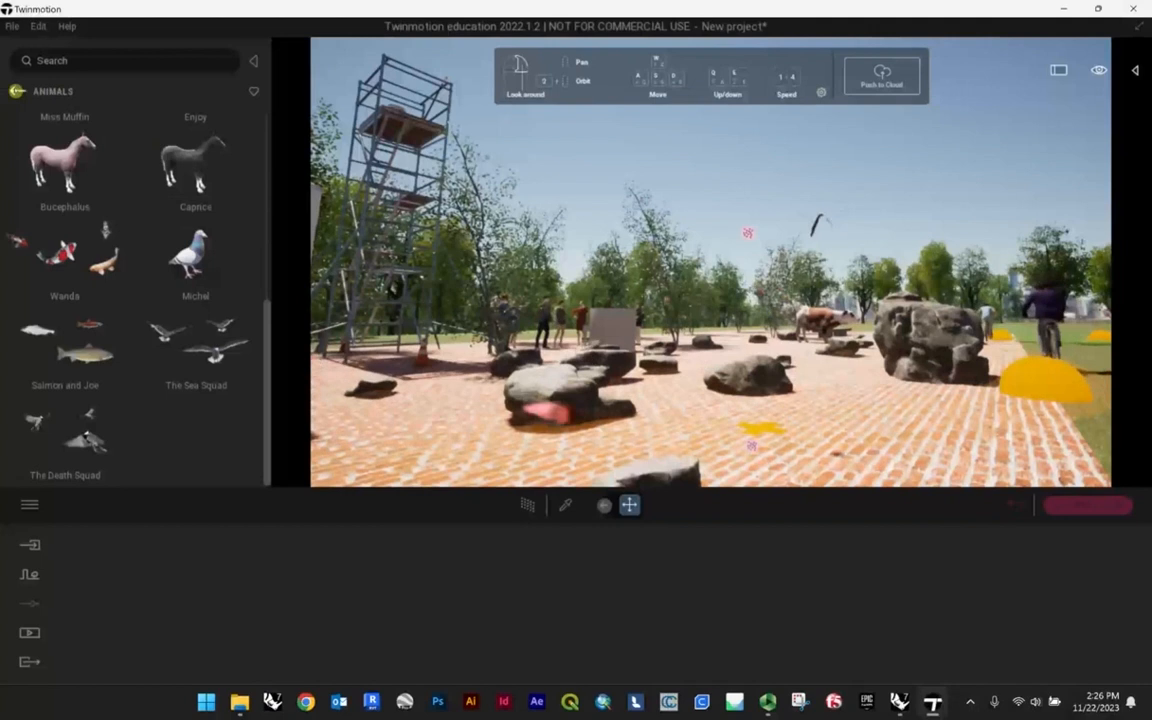
pyautogui.click(15, 91)
pyautogui.click(15, 91)
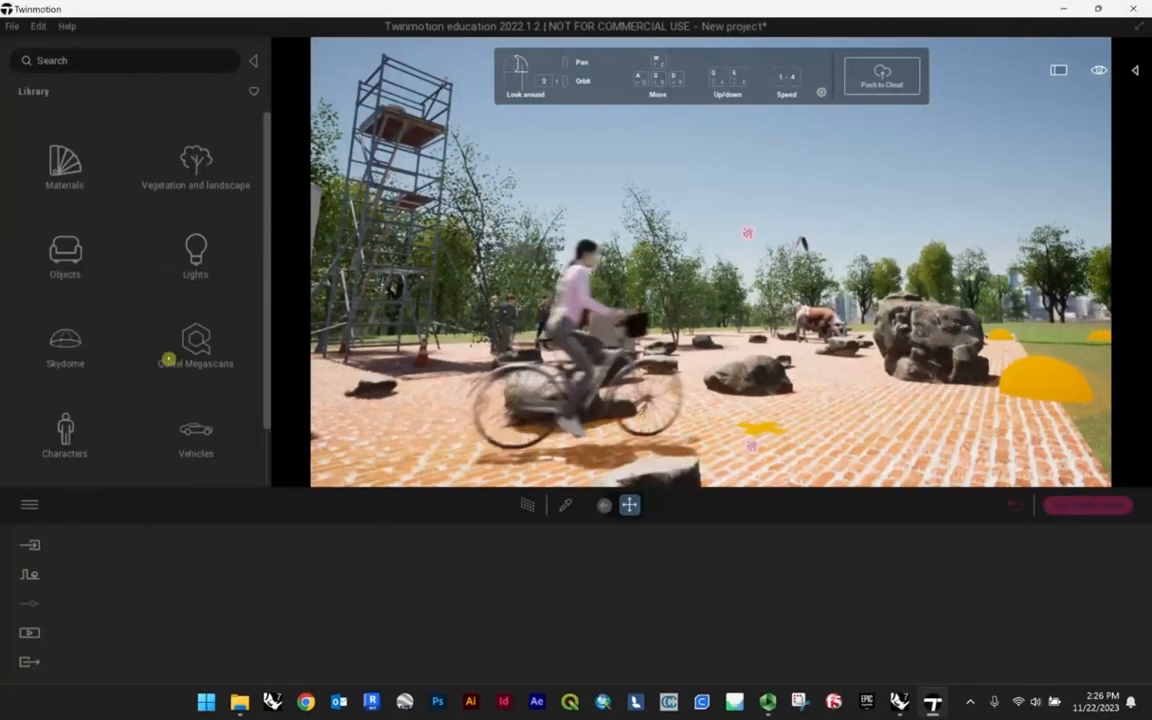
pyautogui.moveTo(606, 342); pyautogui.dragTo(690, 350, button='right')
pyautogui.press('s')
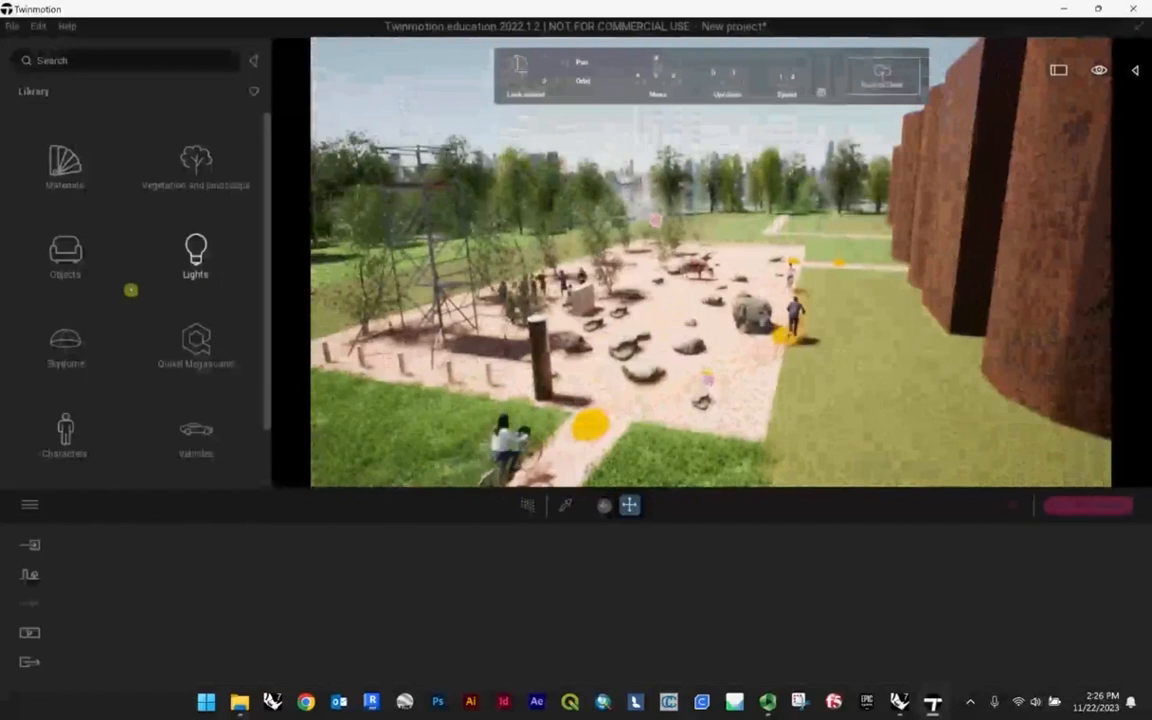
pyautogui.click(60, 340)
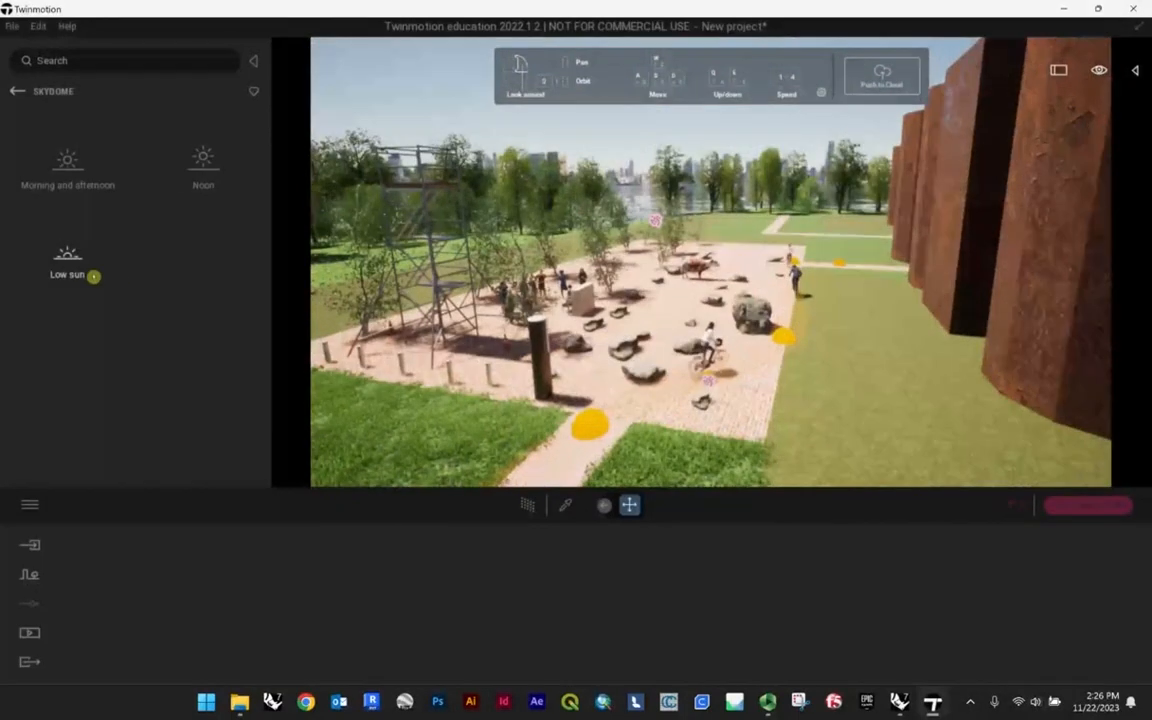
pyautogui.click(93, 276)
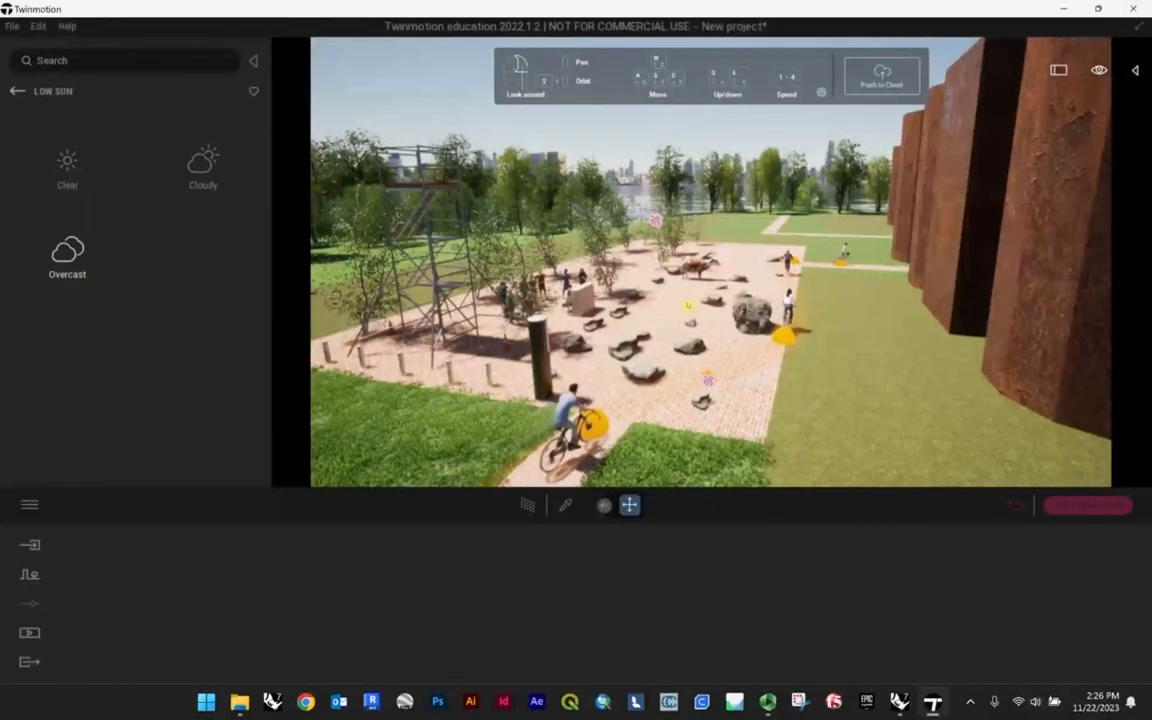
pyautogui.click(67, 255)
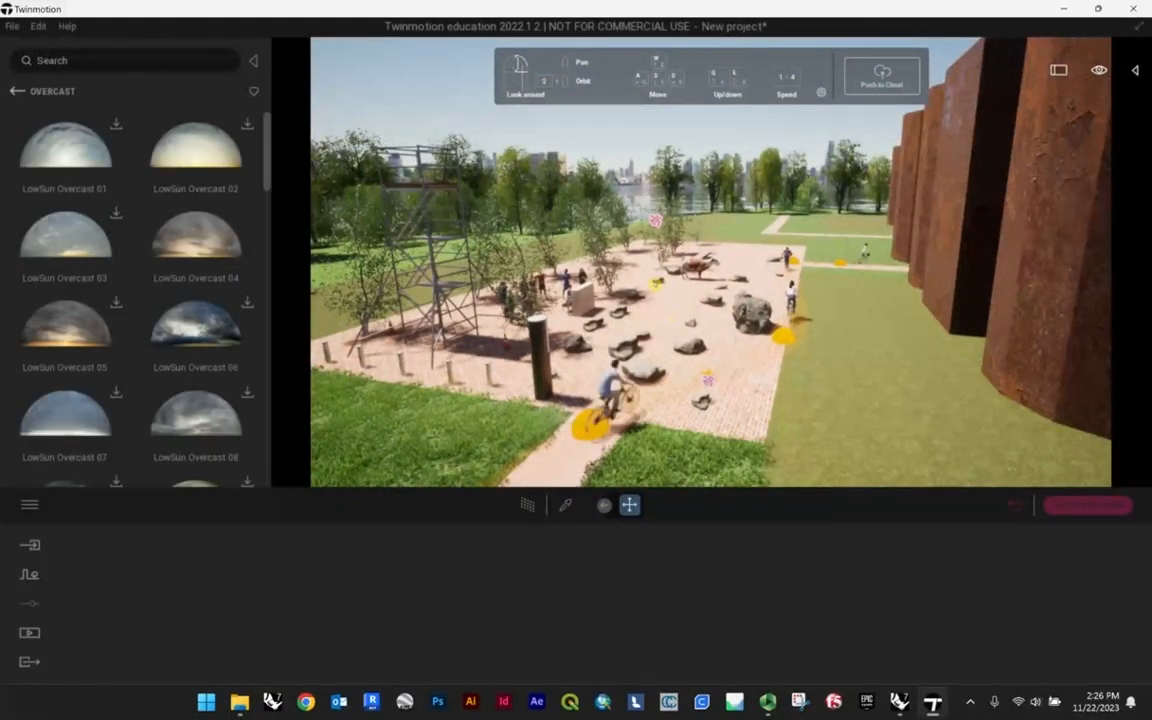
pyautogui.moveTo(182, 288)
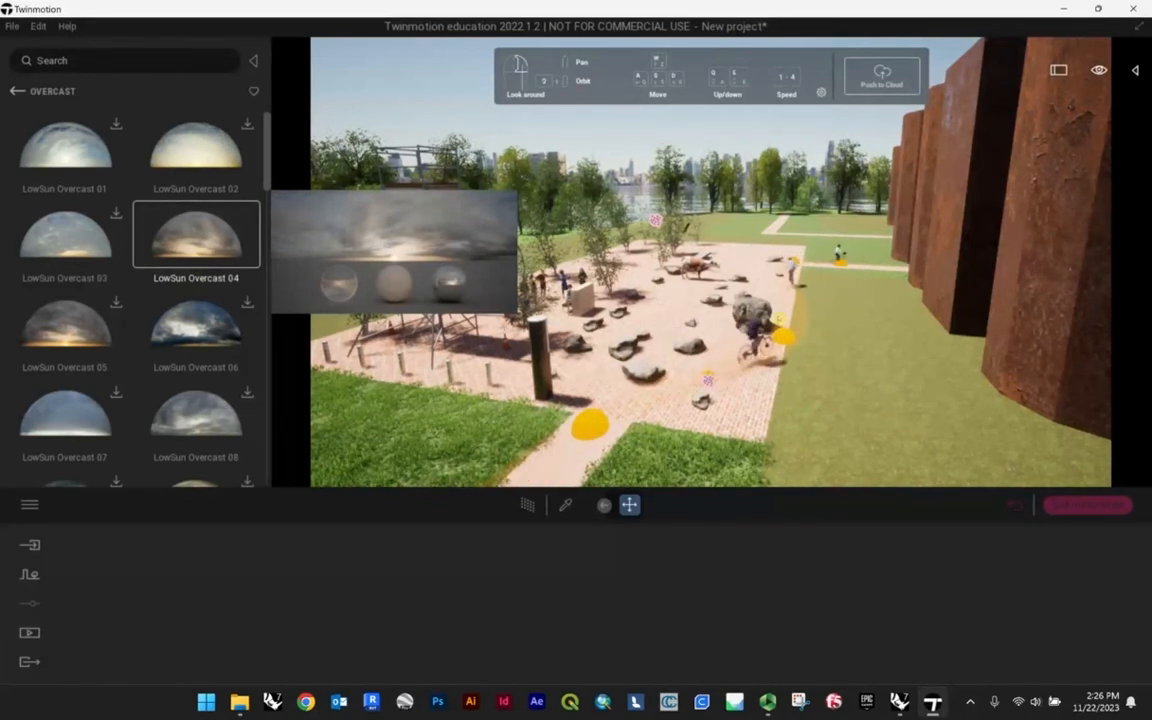
pyautogui.scroll(-6, 190, 285)
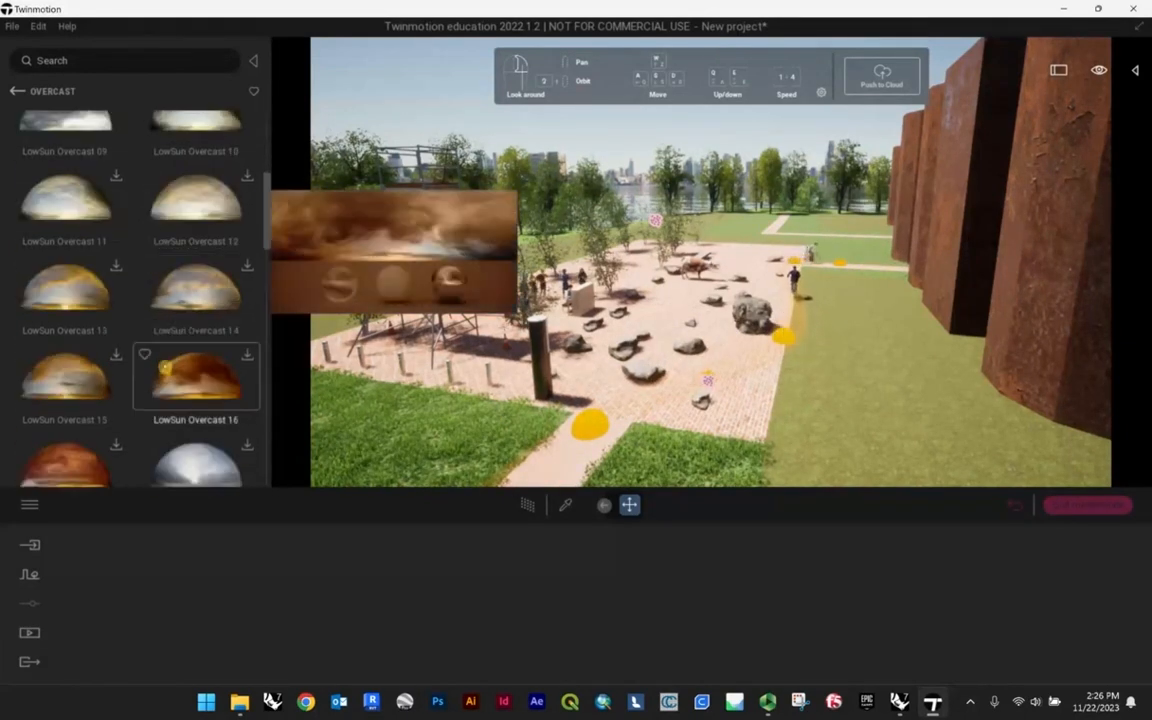
pyautogui.scroll(6, 183, 186)
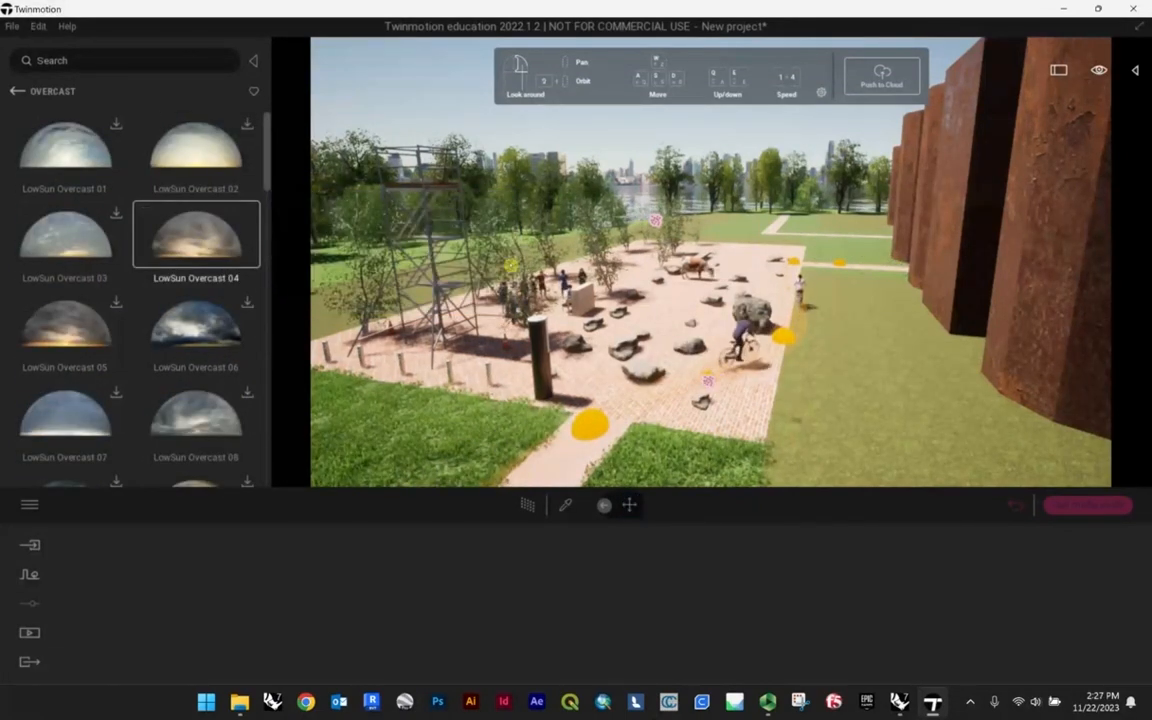
pyautogui.moveTo(196, 234); pyautogui.dragTo(710, 262)
# - Examine the brick plaza, trees and rusty columns at eye level under the overcast low-sun lighting
pyautogui.moveTo(710, 262)
pyautogui.mouseDown(button='right')
pyautogui.moveTo(745, 330)
pyautogui.moveTo(830, 385)
pyautogui.moveTo(870, 440)
pyautogui.moveTo(700, 250)
pyautogui.mouseUp(button='right')
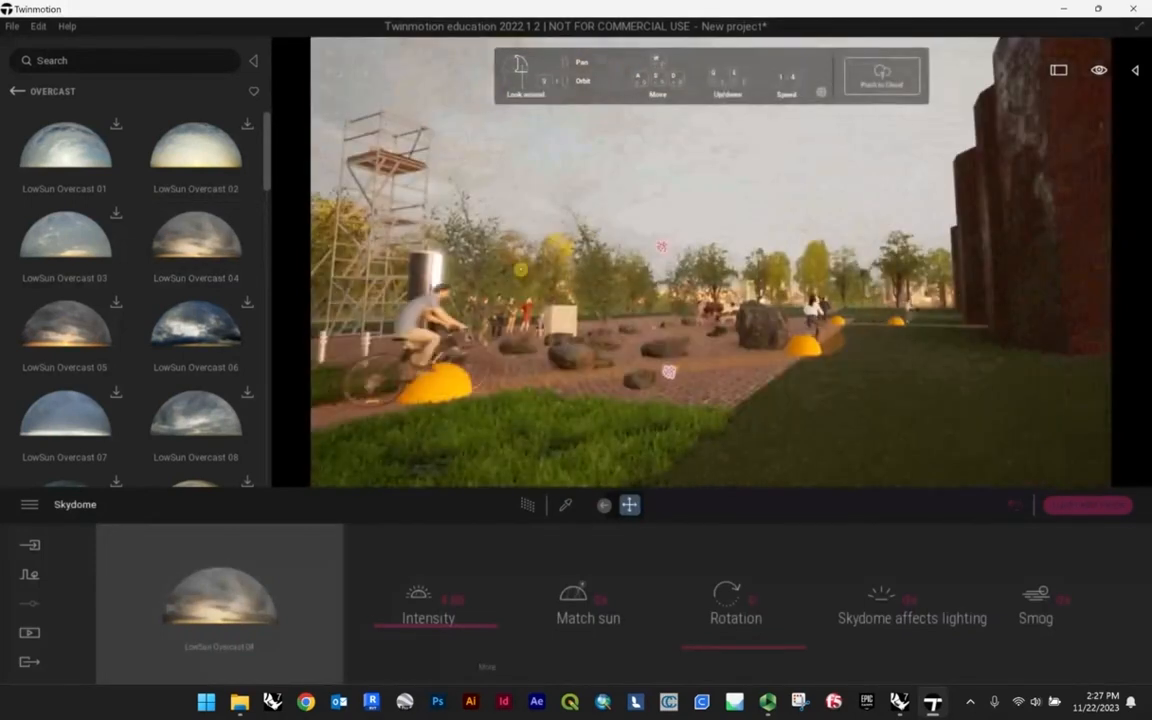
pyautogui.moveTo(552, 270); pyautogui.dragTo(309, 335, button='right')
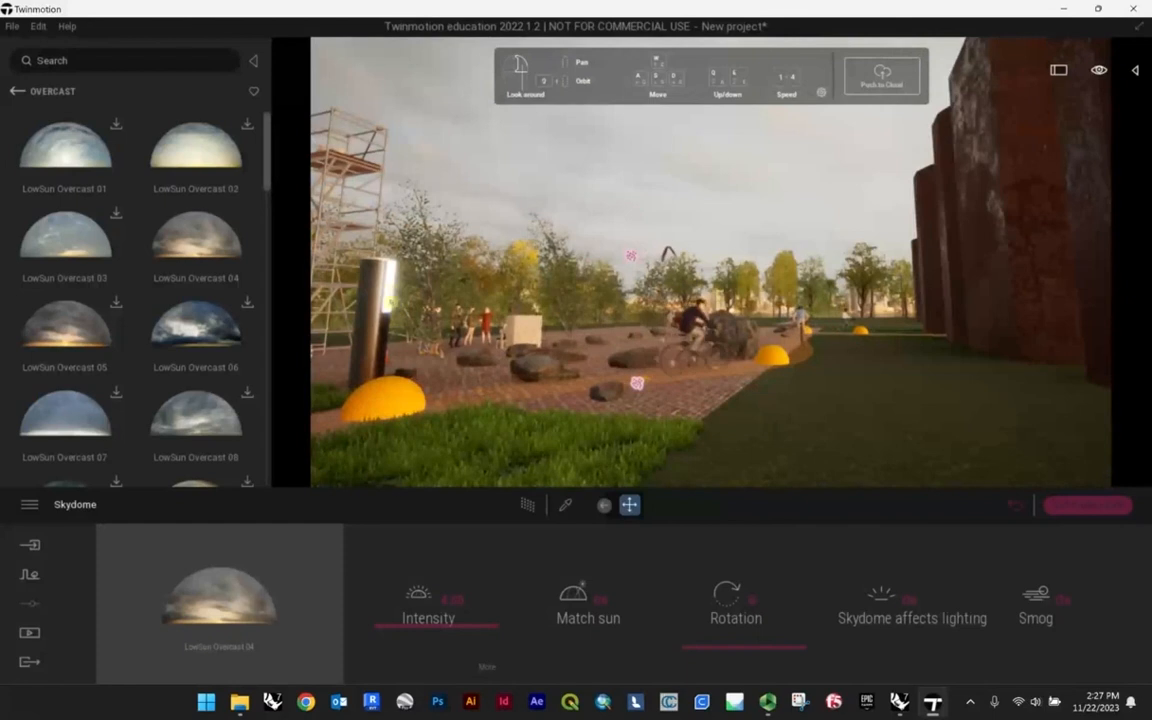
pyautogui.press('a')
pyautogui.press('d')
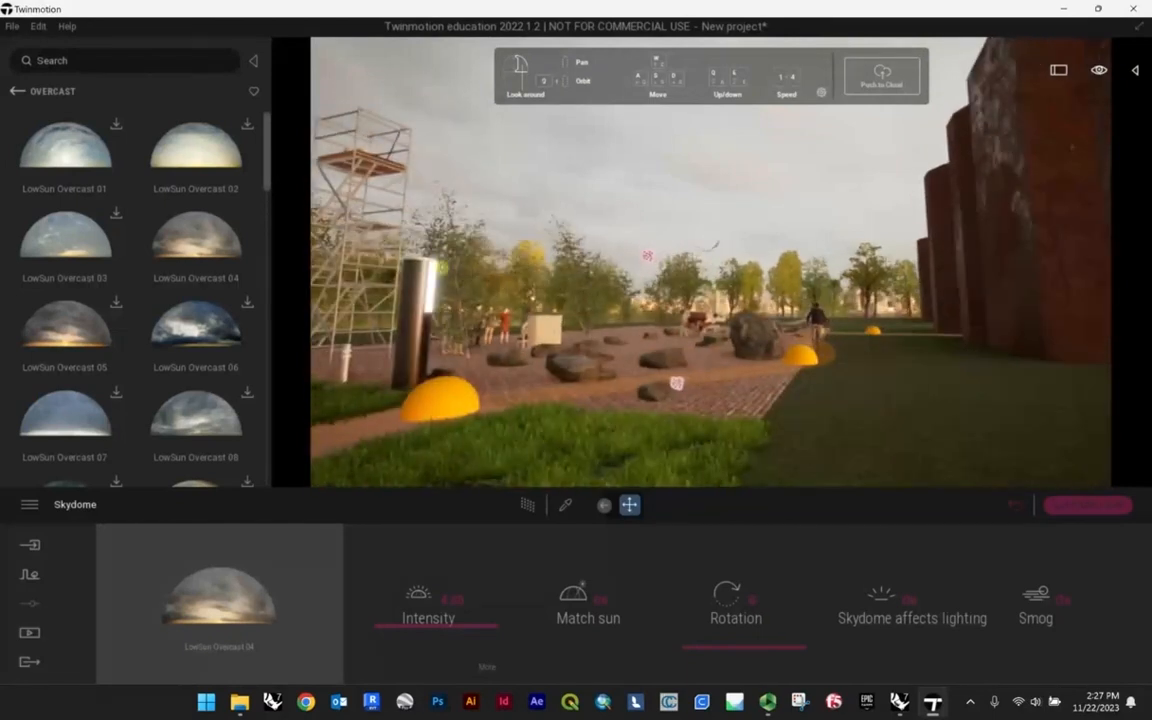
pyautogui.press('w')
pyautogui.moveTo(711, 262); pyautogui.dragTo(779, 302, button='right')
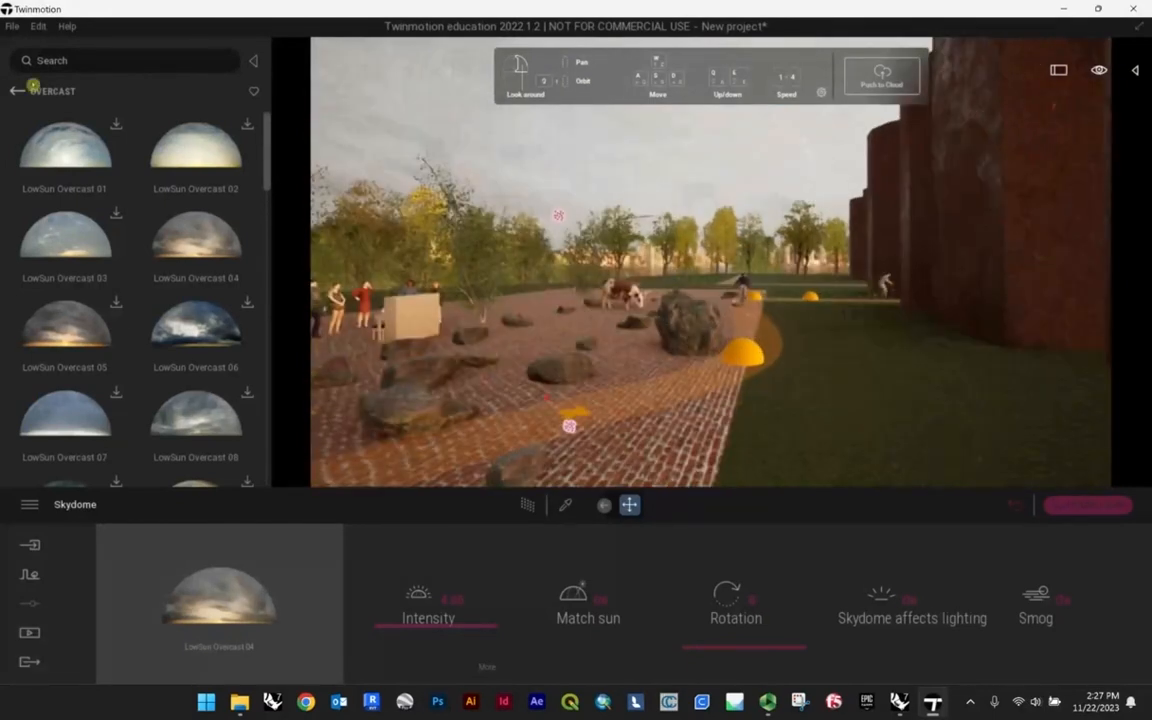
# - Search the library for fog and place Ground fog on the lawn edge beside the plaza and among the plaza's rocks
pyautogui.click(18, 91)
pyautogui.click(18, 91)
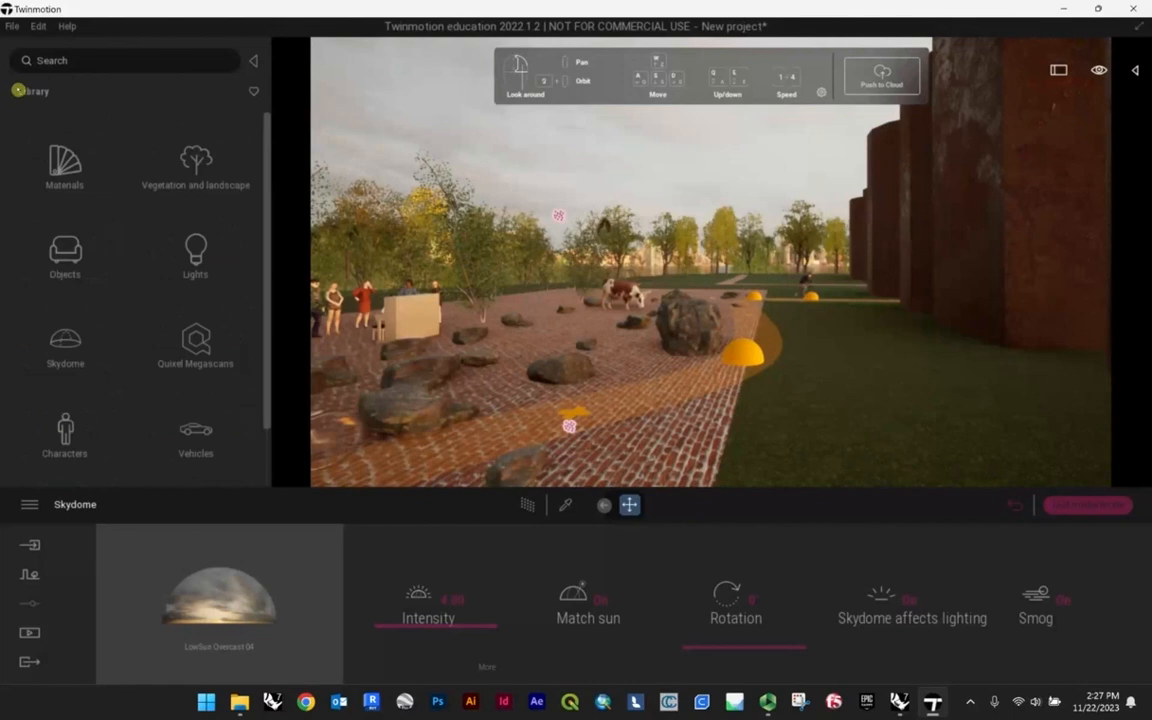
pyautogui.click(93, 60)
pyautogui.write('fog')
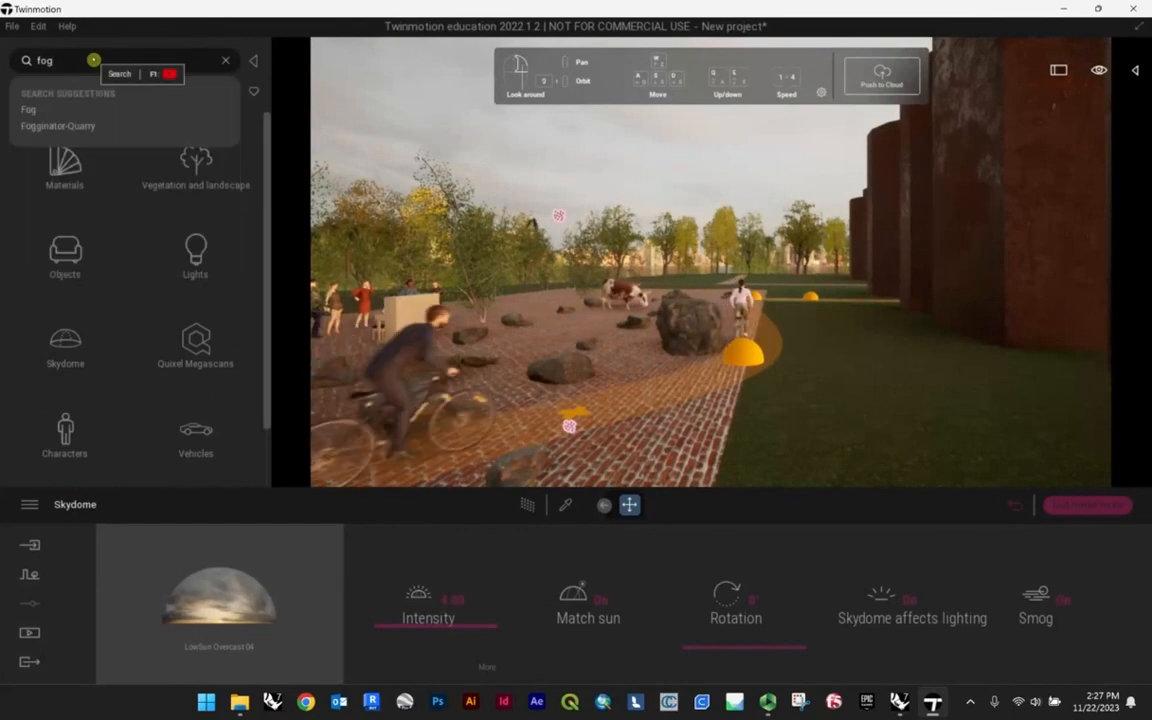
pyautogui.press('Return')
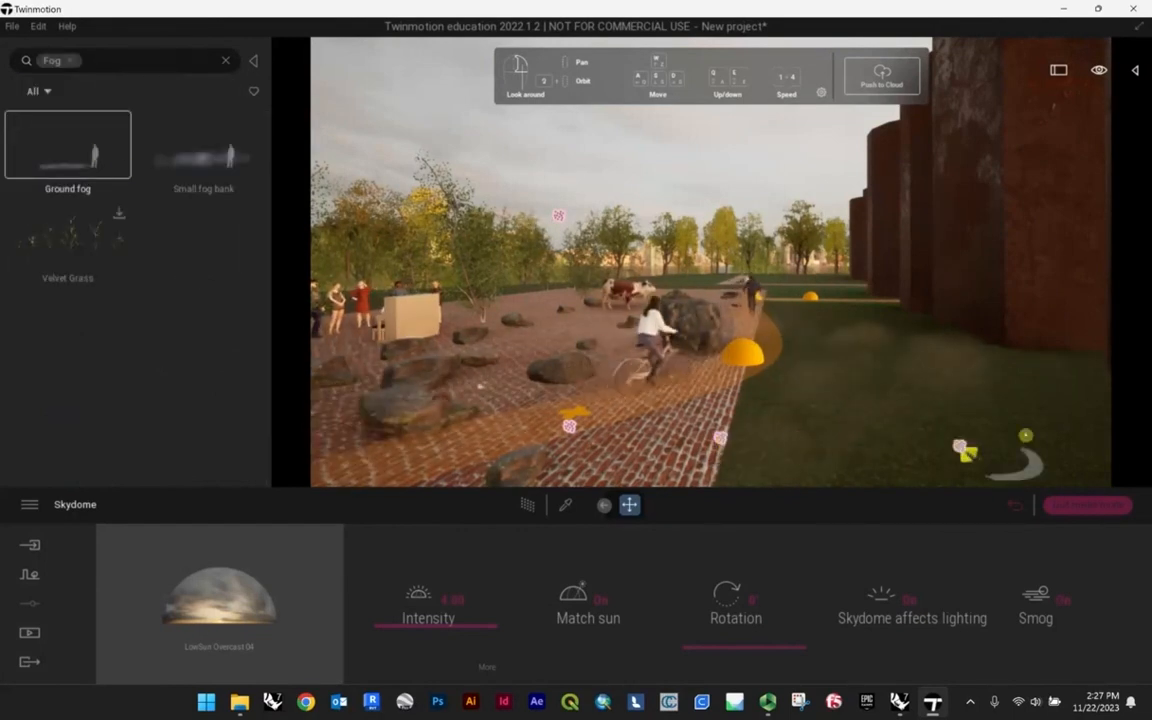
pyautogui.moveTo(936, 404); pyautogui.dragTo(526, 303)
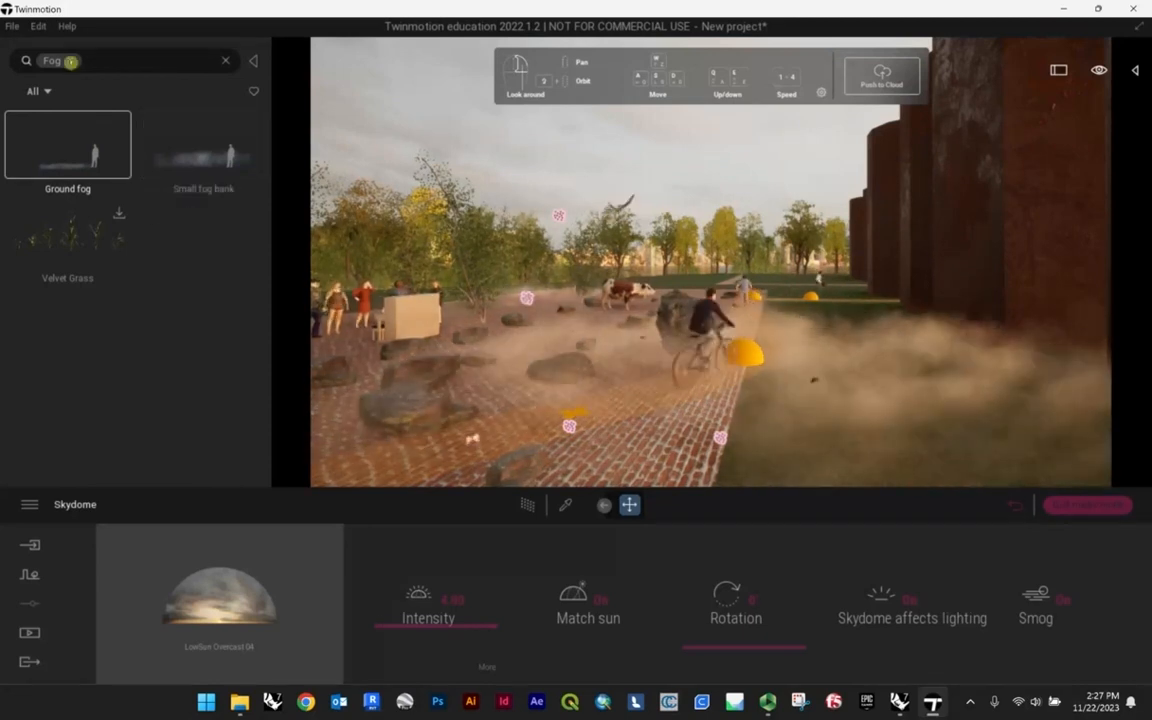
# - Search the library for fire and place Fire with smoke at the far end of the brick plaza near the trees
pyautogui.click(71, 61)
pyautogui.write('fire')
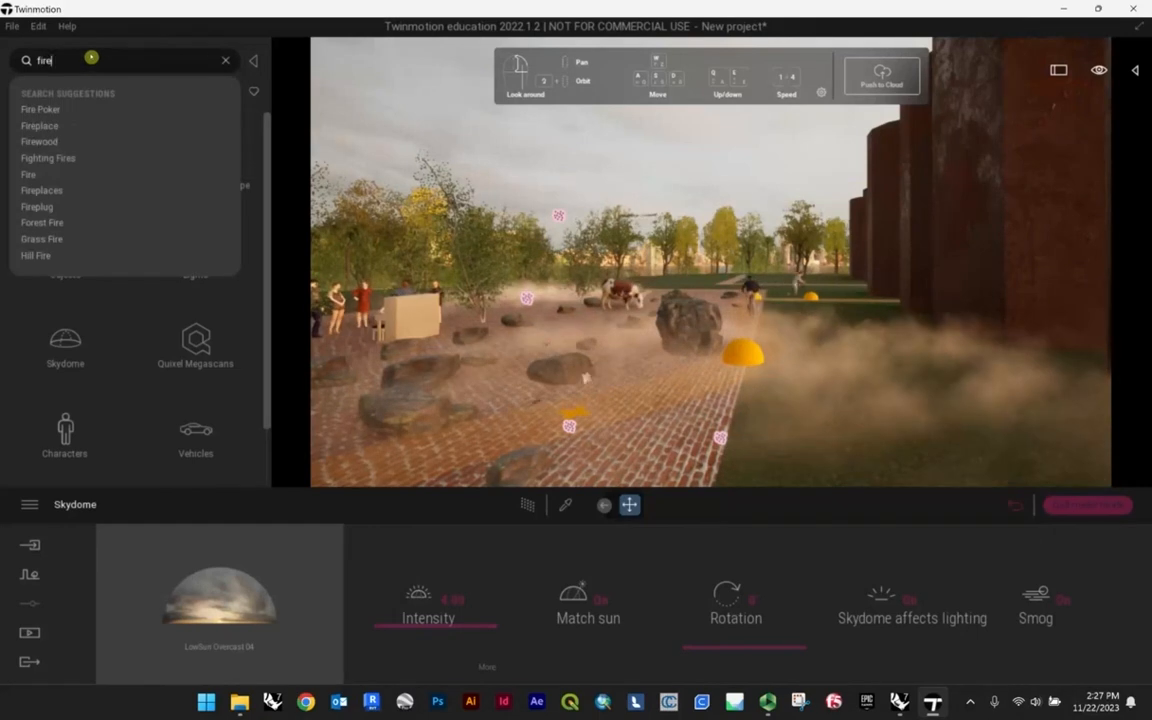
pyautogui.press('Return')
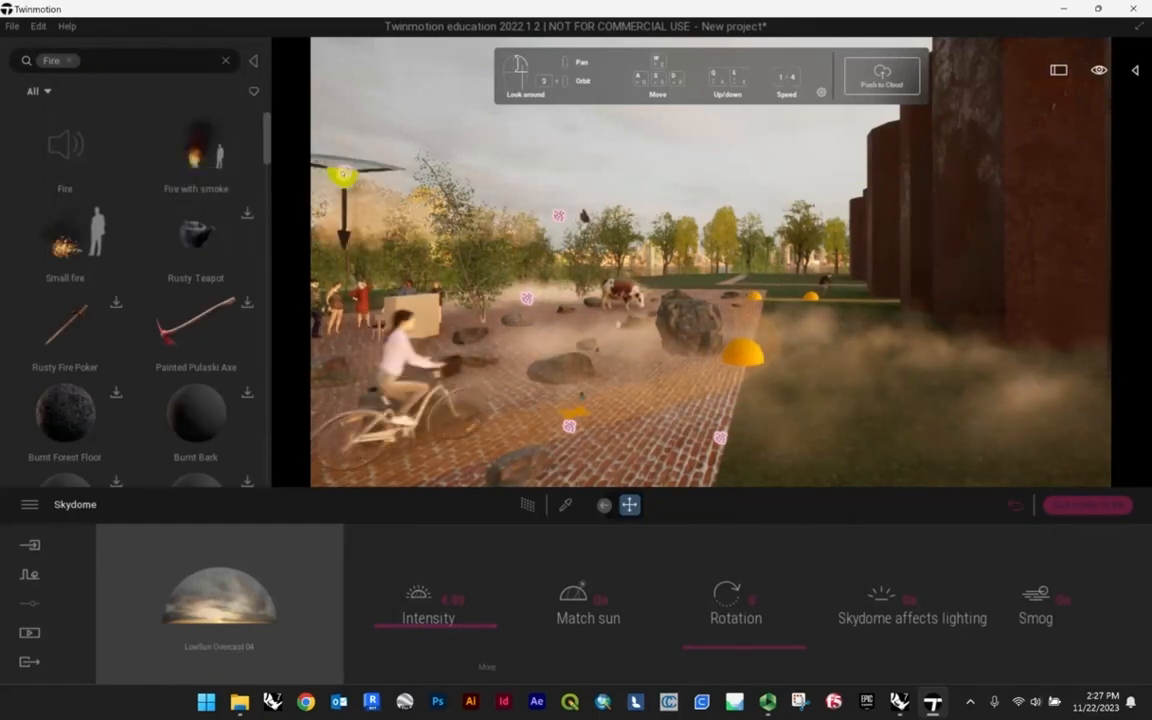
pyautogui.press('w')
pyautogui.press('s')
pyautogui.moveTo(710, 262); pyautogui.dragTo(750, 380, button='right')
pyautogui.press('w')
pyautogui.press('s')
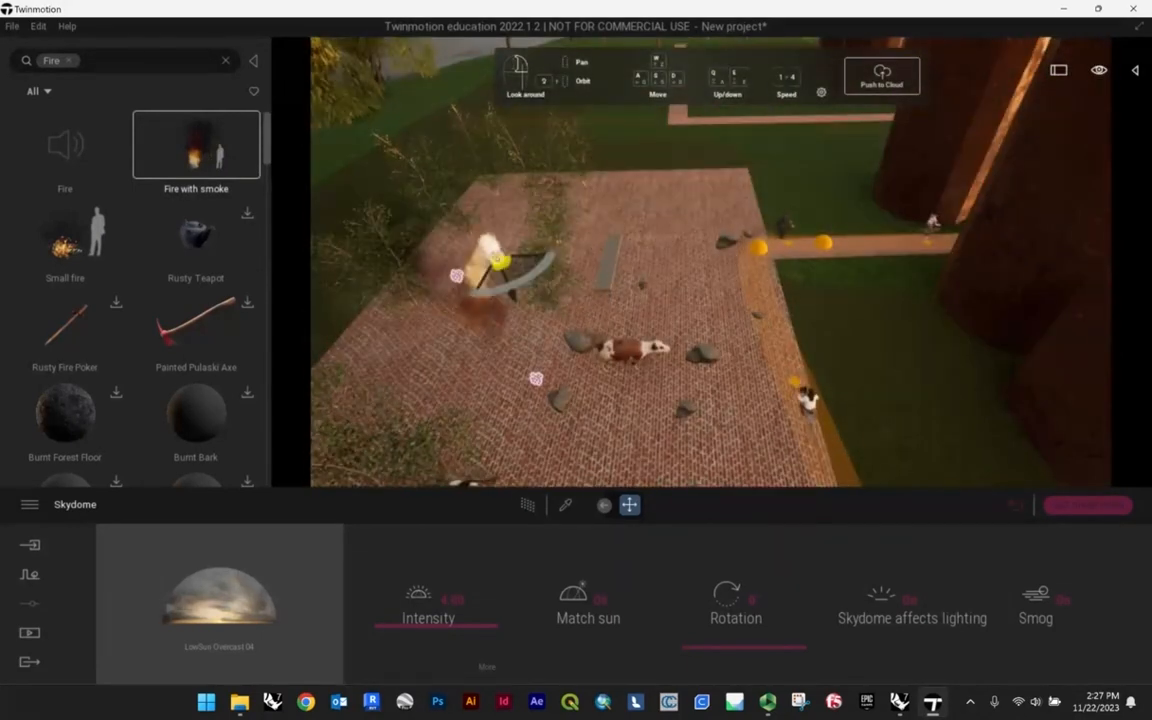
pyautogui.press('s')
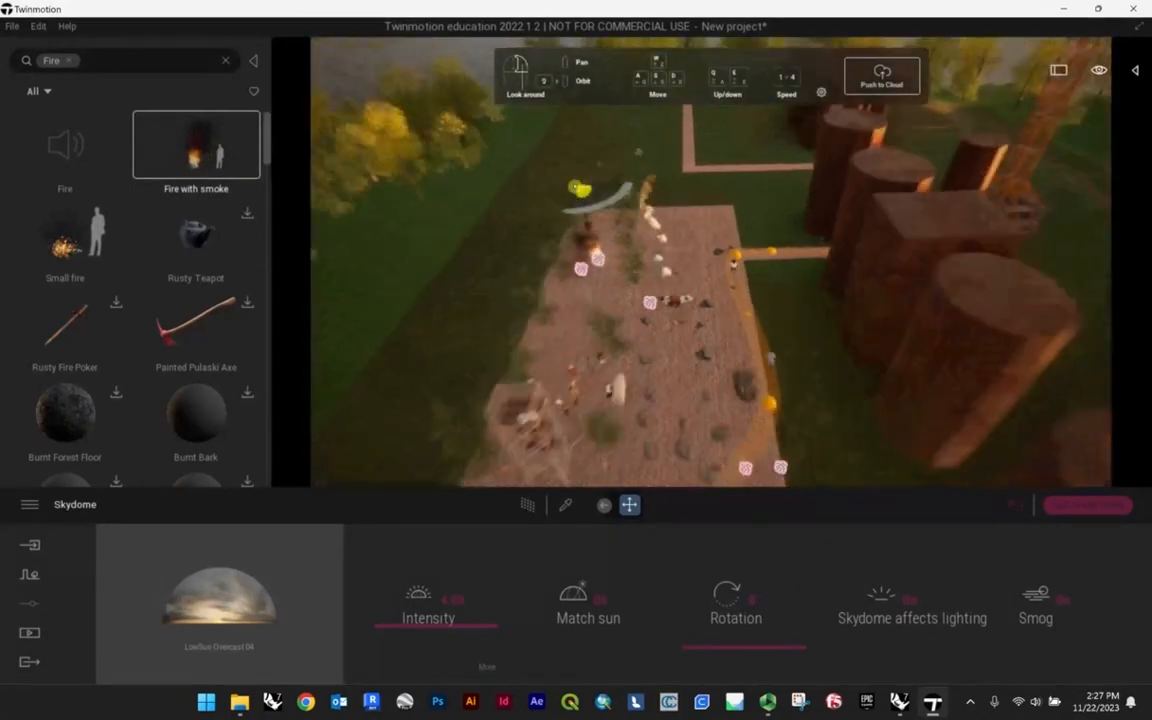
pyautogui.moveTo(589, 195); pyautogui.dragTo(615, 266, button='right')
pyautogui.press('w')
pyautogui.press('s')
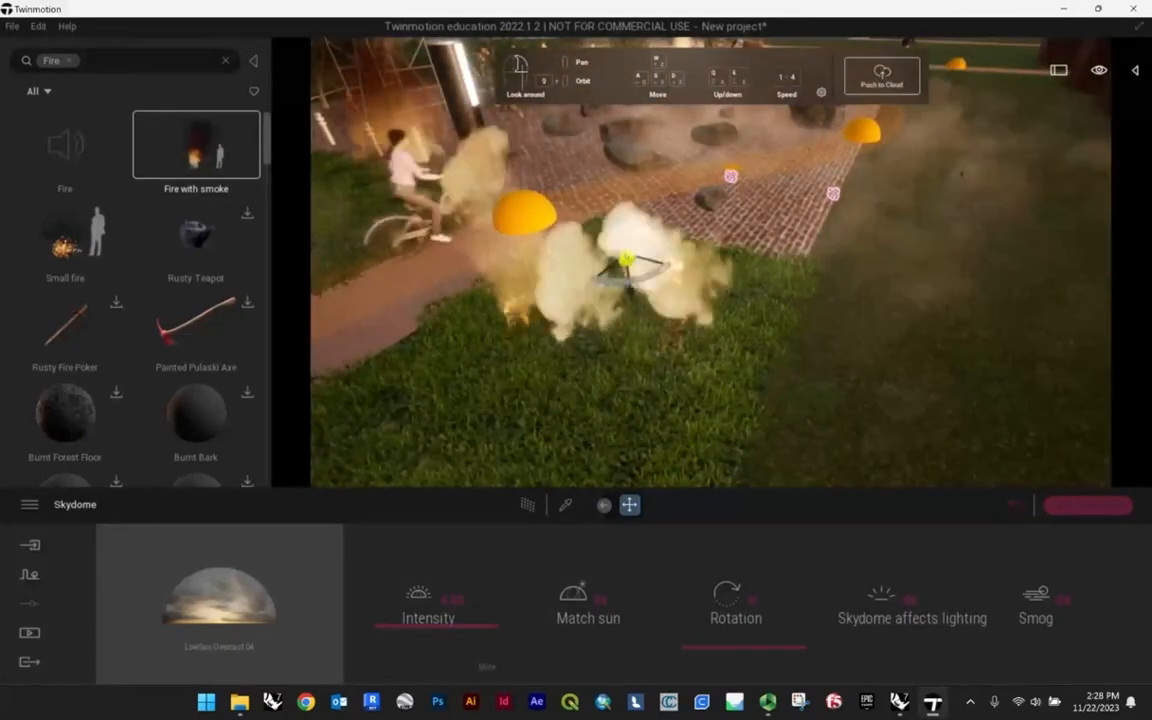
pyautogui.moveTo(625, 260); pyautogui.dragTo(645, 233, button='right')
pyautogui.press('e')
# - Try to place a Small fire around the near corner of the brick plaza beside the lawn
pyautogui.click(75, 240)
pyautogui.press('w')
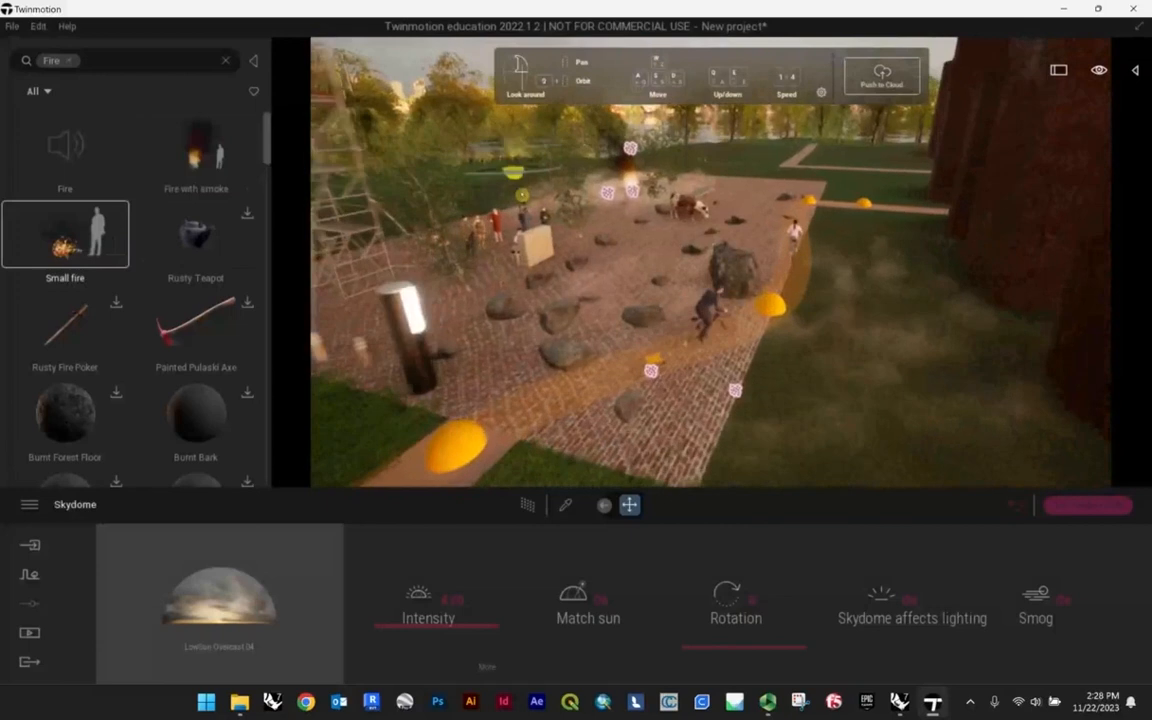
pyautogui.press('s')
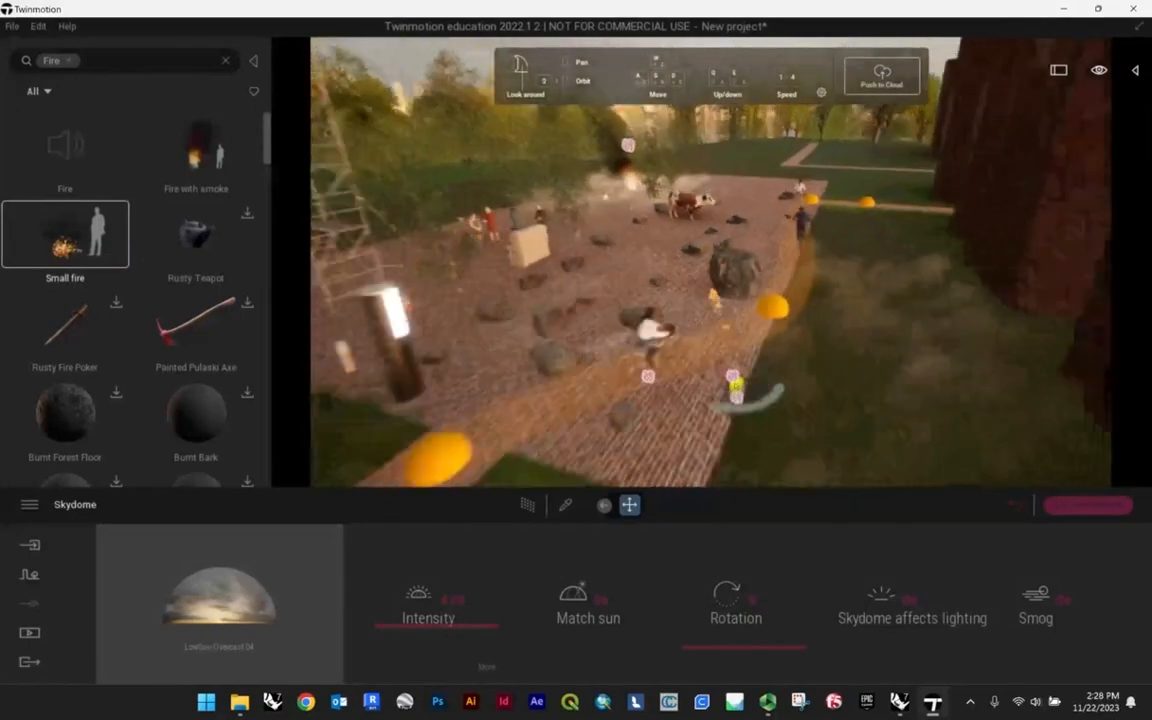
pyautogui.press('s')
pyautogui.press('s')
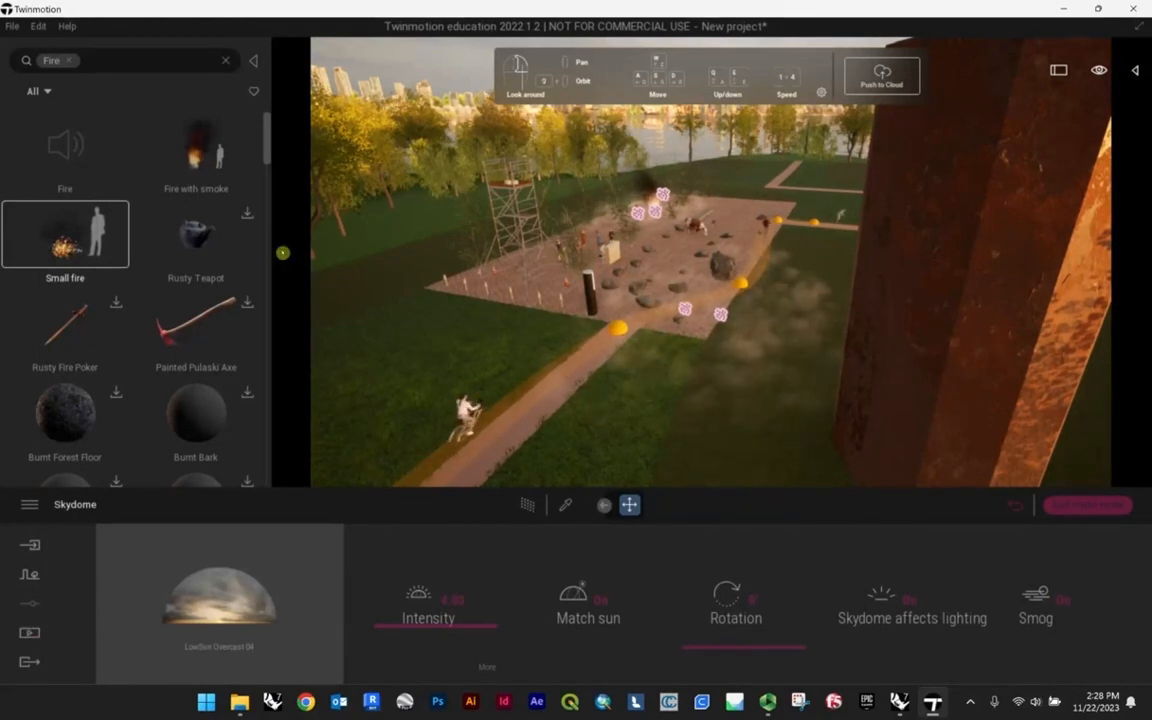
# - Place a Translator from the animator tools where the path meets the near edge of the brick plaza
pyautogui.press('Escape')
pyautogui.scroll(-2, 123, 277)
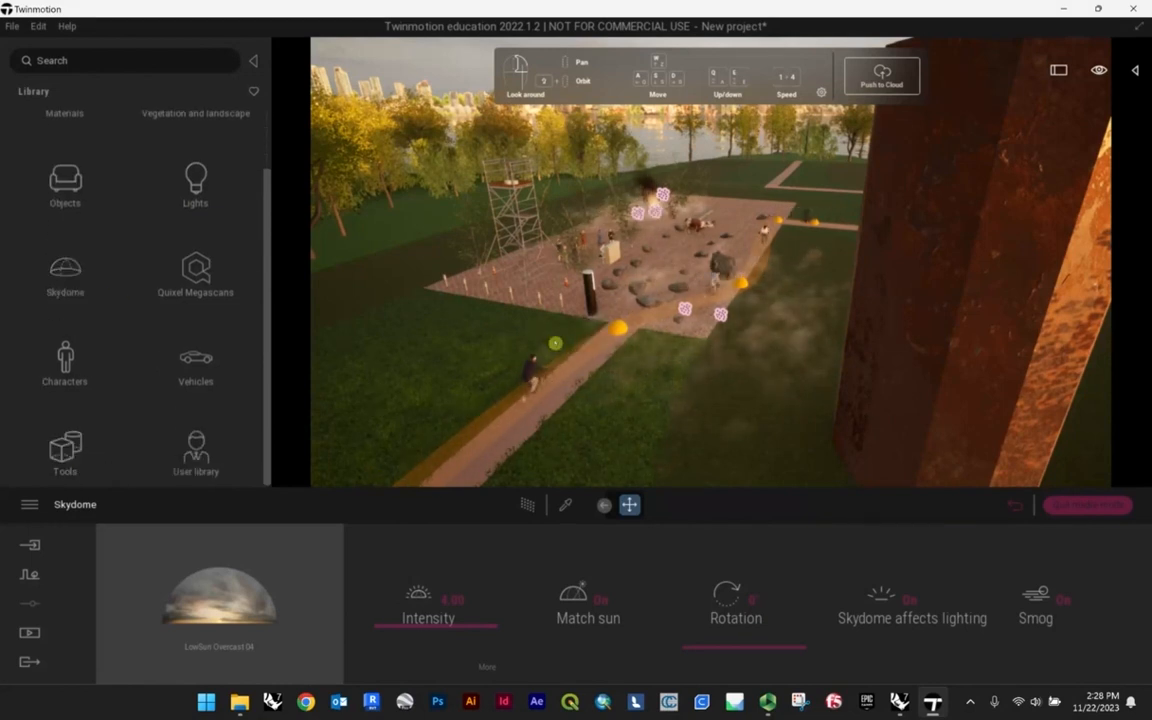
pyautogui.click(70, 462)
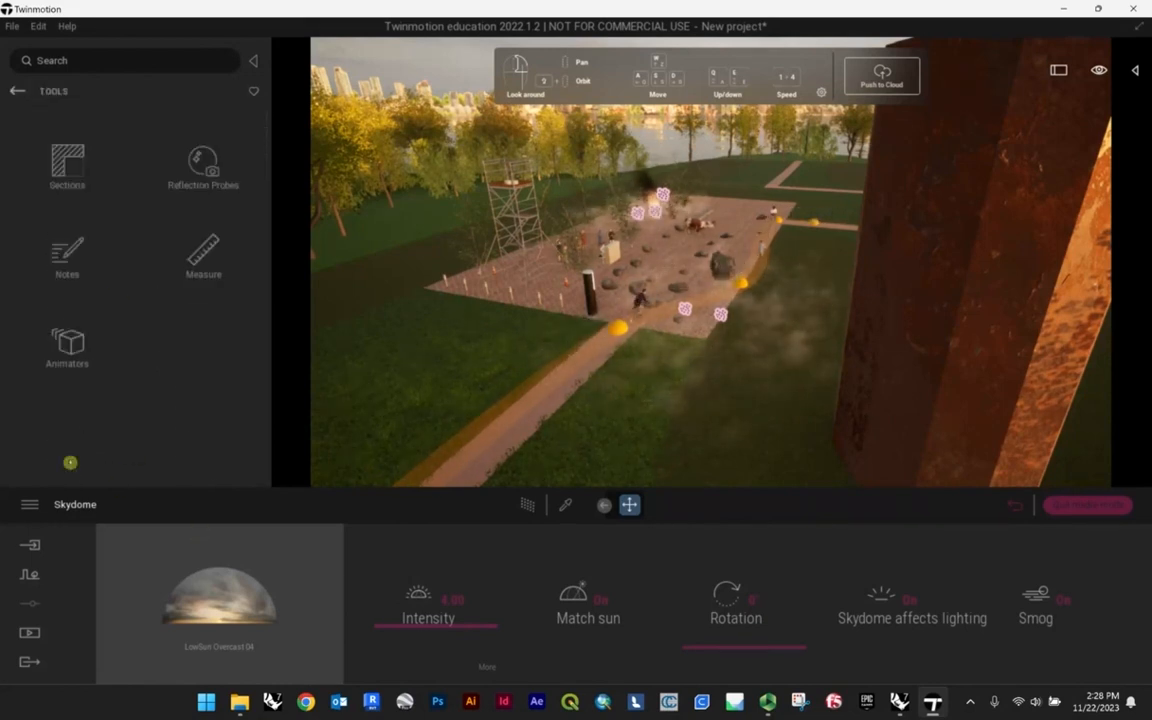
pyautogui.click(68, 346)
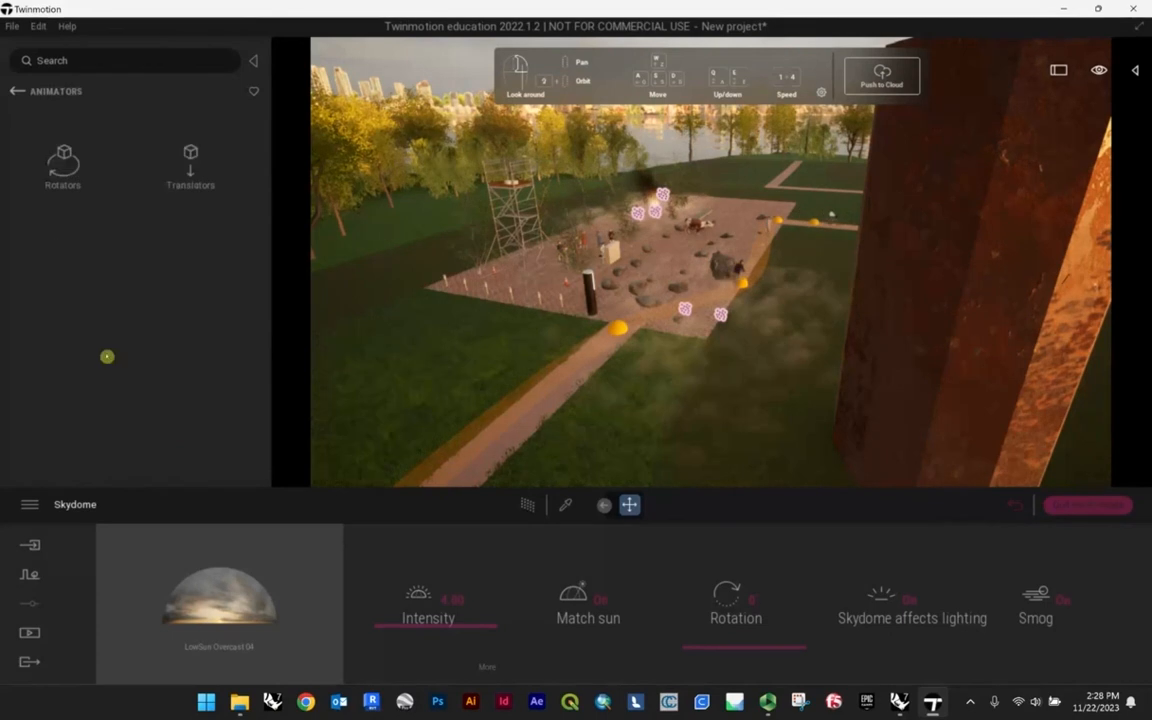
pyautogui.click(192, 162)
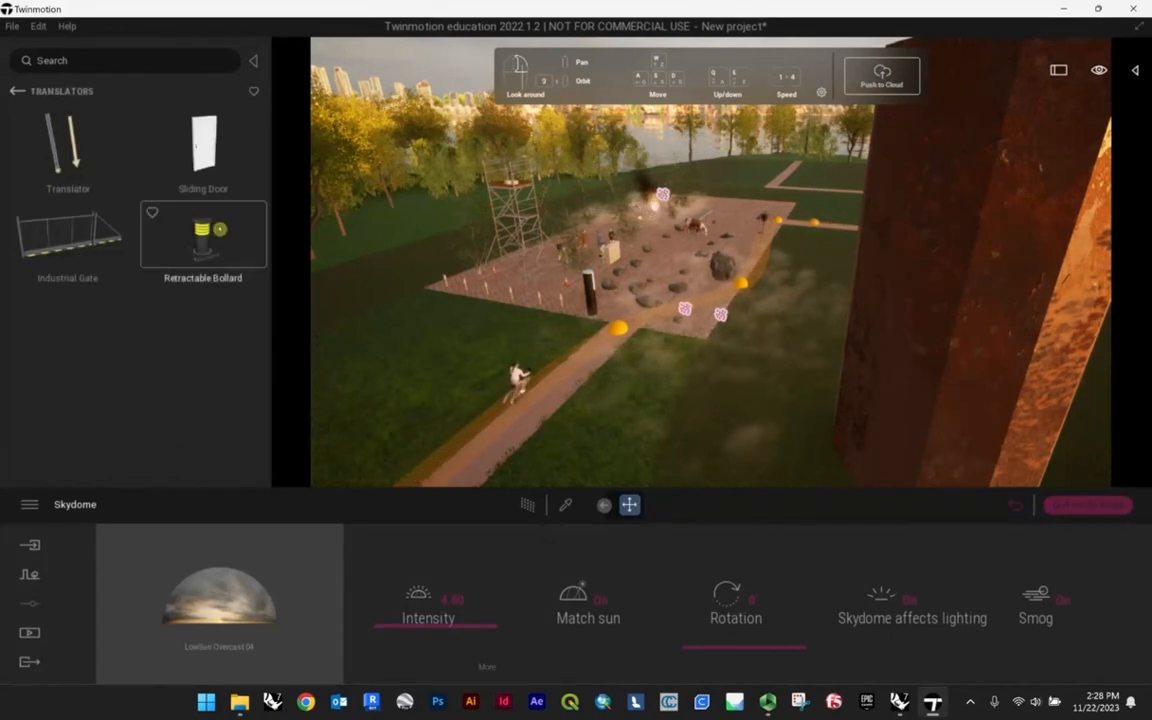
pyautogui.press('a')
pyautogui.moveTo(550, 324); pyautogui.dragTo(522, 290, button='right')
pyautogui.press('s')
pyautogui.press('w')
pyautogui.press('w')
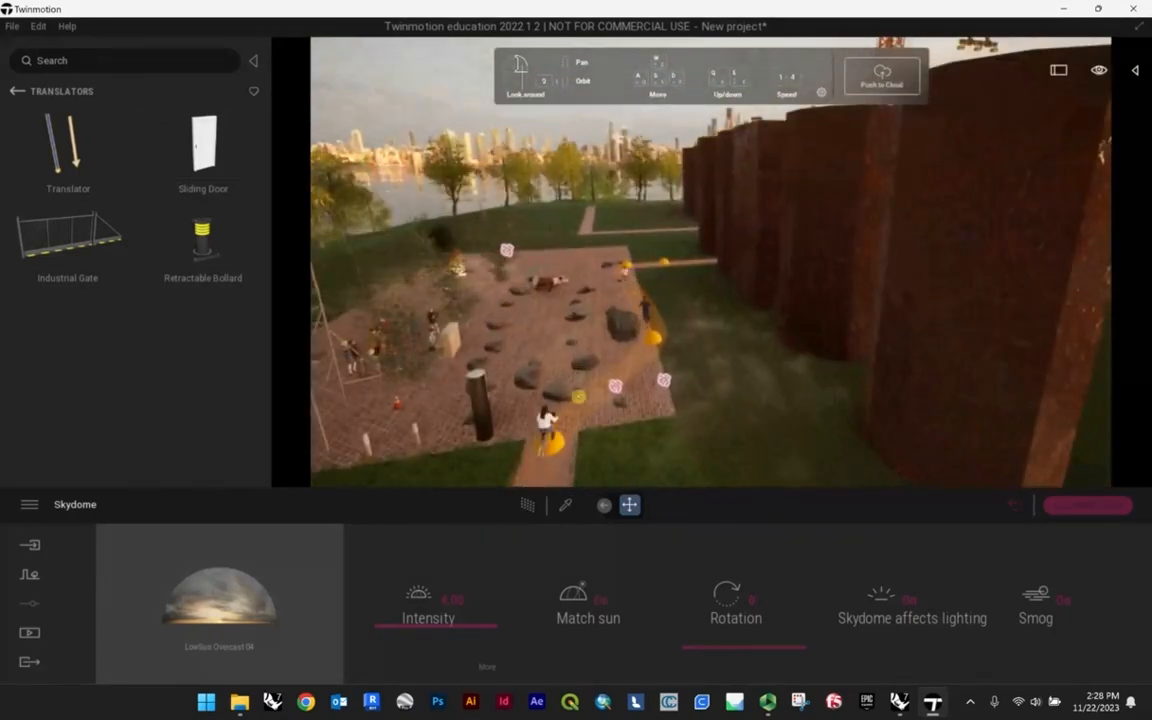
pyautogui.moveTo(63, 160); pyautogui.dragTo(595, 415)
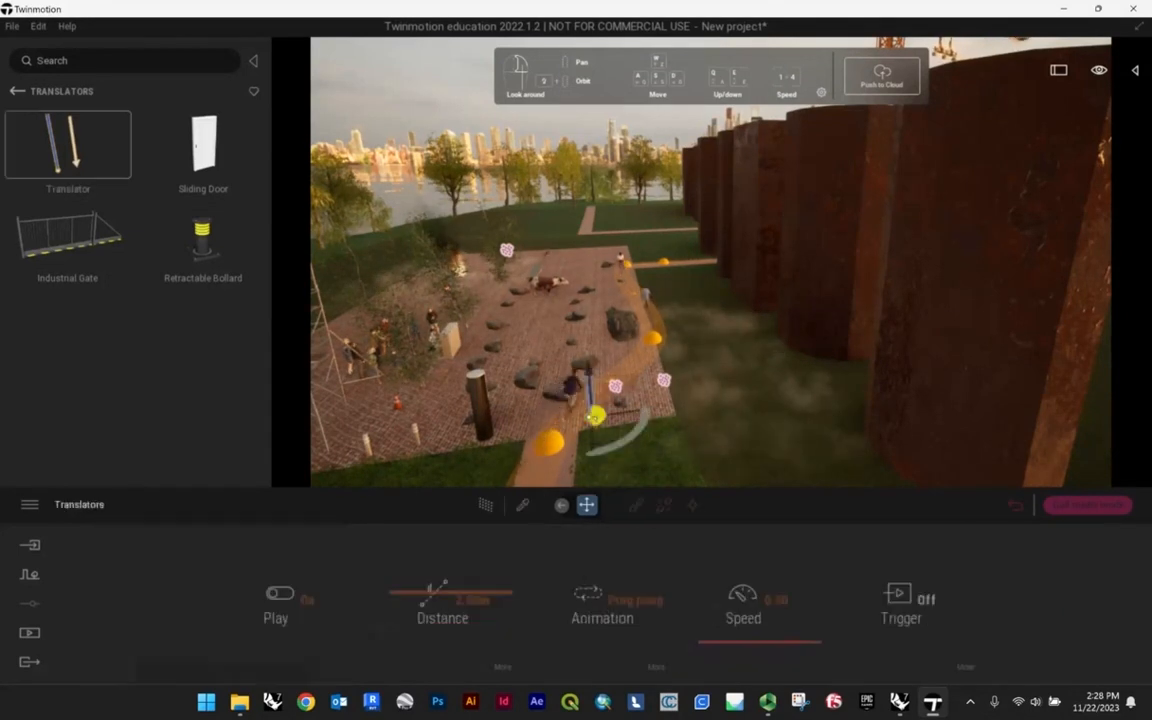
# - Set the translator's travel distance to 9.66 m and its axis to Y
pyautogui.moveTo(453, 598)
pyautogui.mouseDown()
pyautogui.moveTo(457, 572)
pyautogui.moveTo(464, 598)
pyautogui.mouseUp()
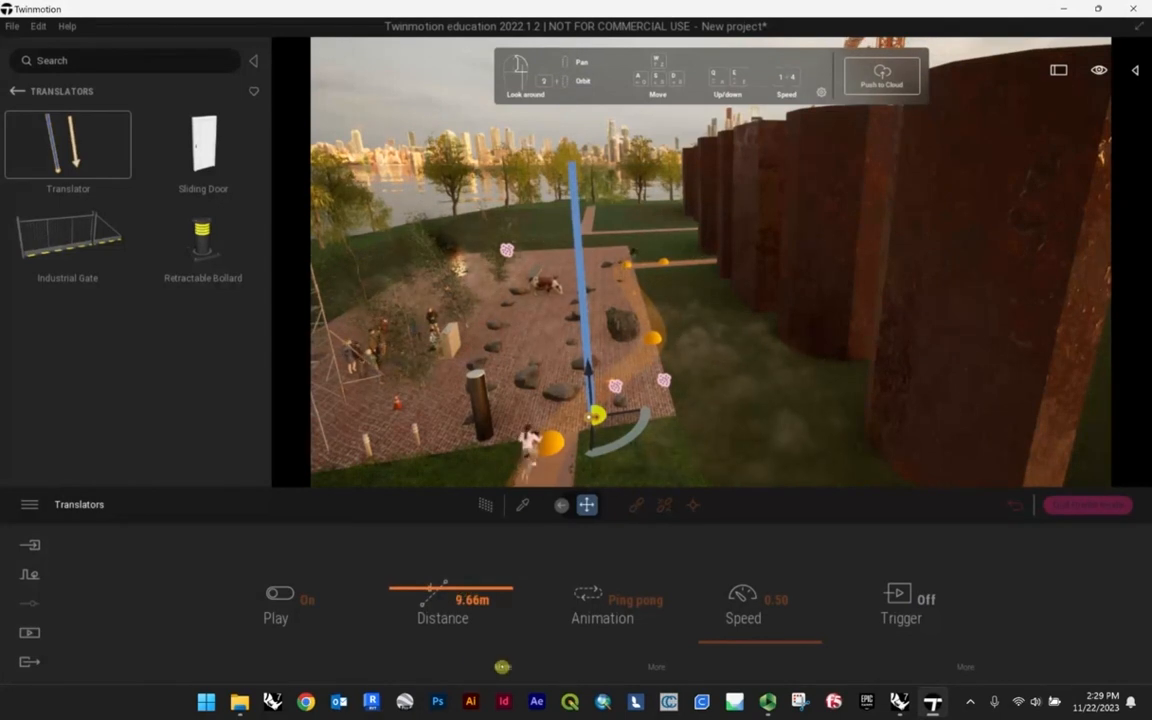
pyautogui.click(502, 666)
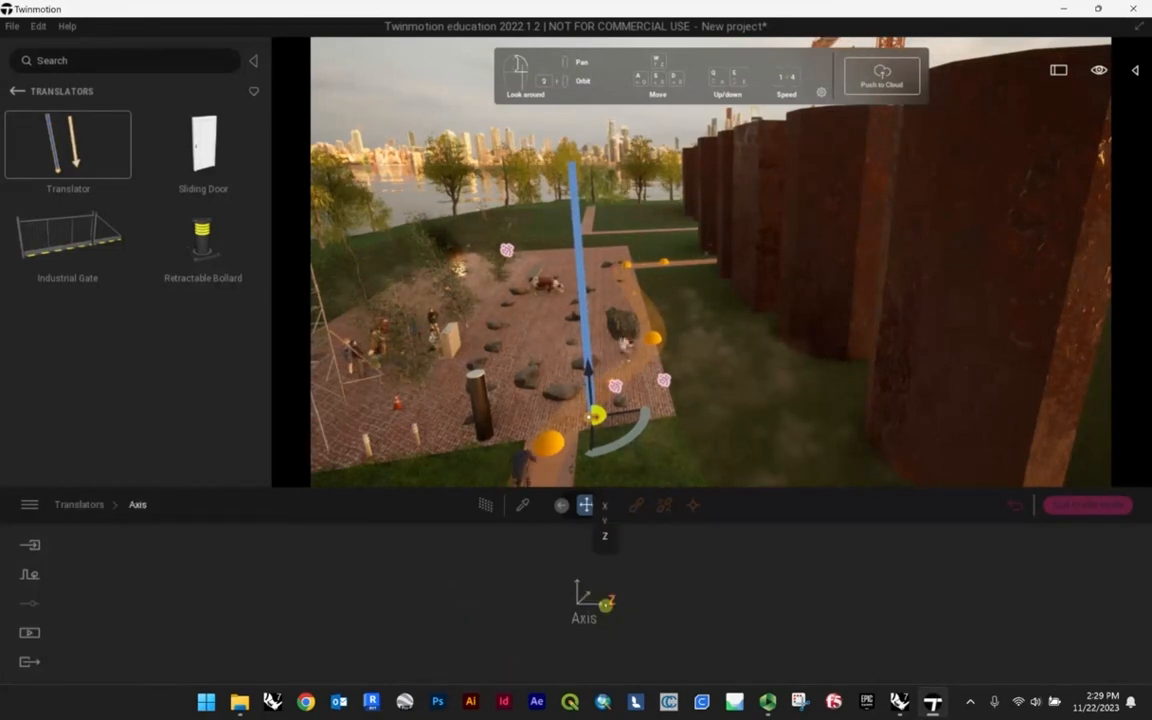
pyautogui.scroll(-3, 615, 425)
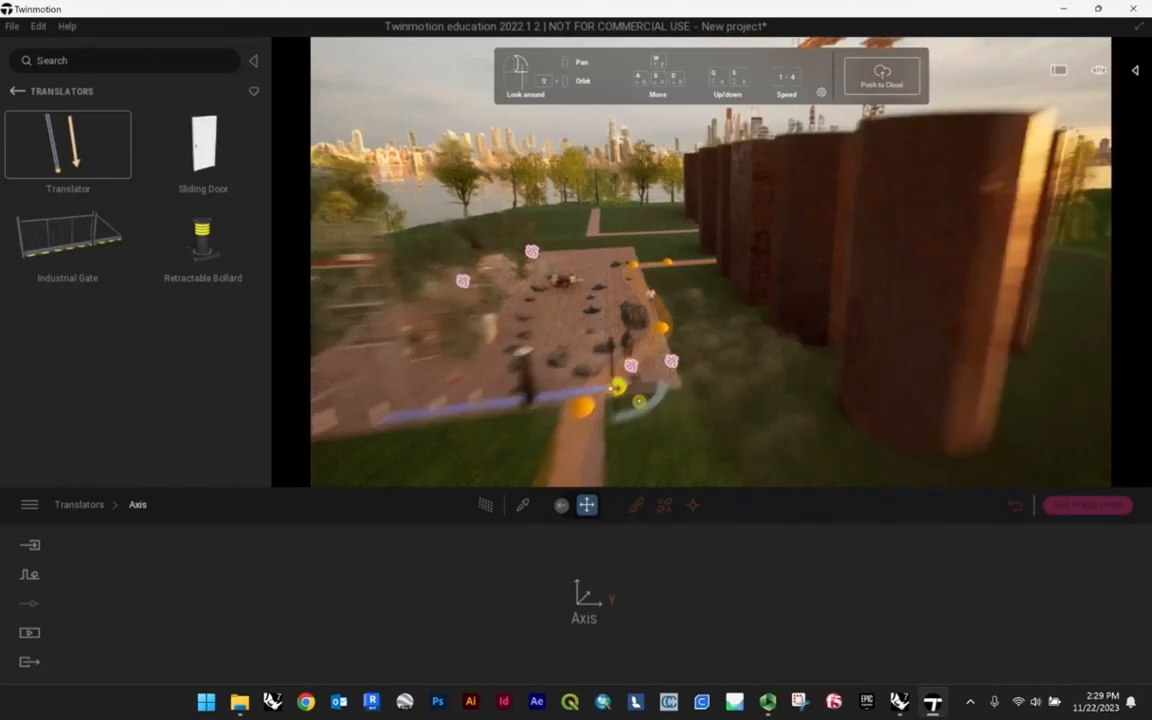
pyautogui.scroll(1, 615, 395)
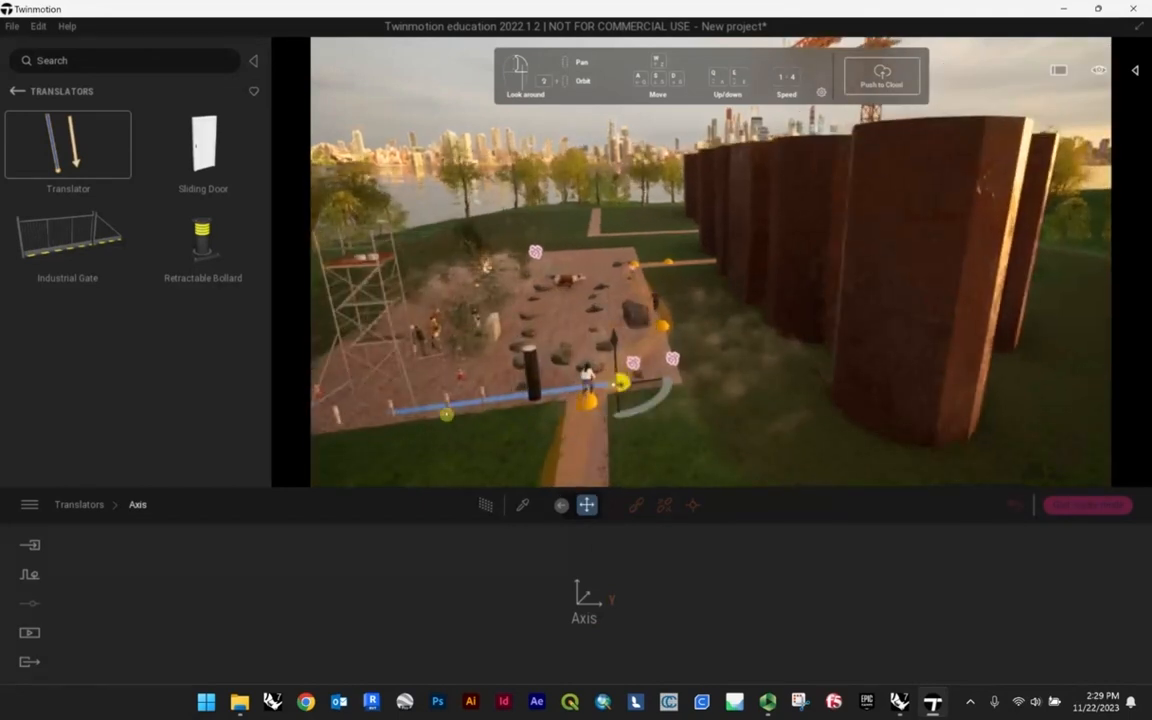
pyautogui.scroll(3, 615, 395)
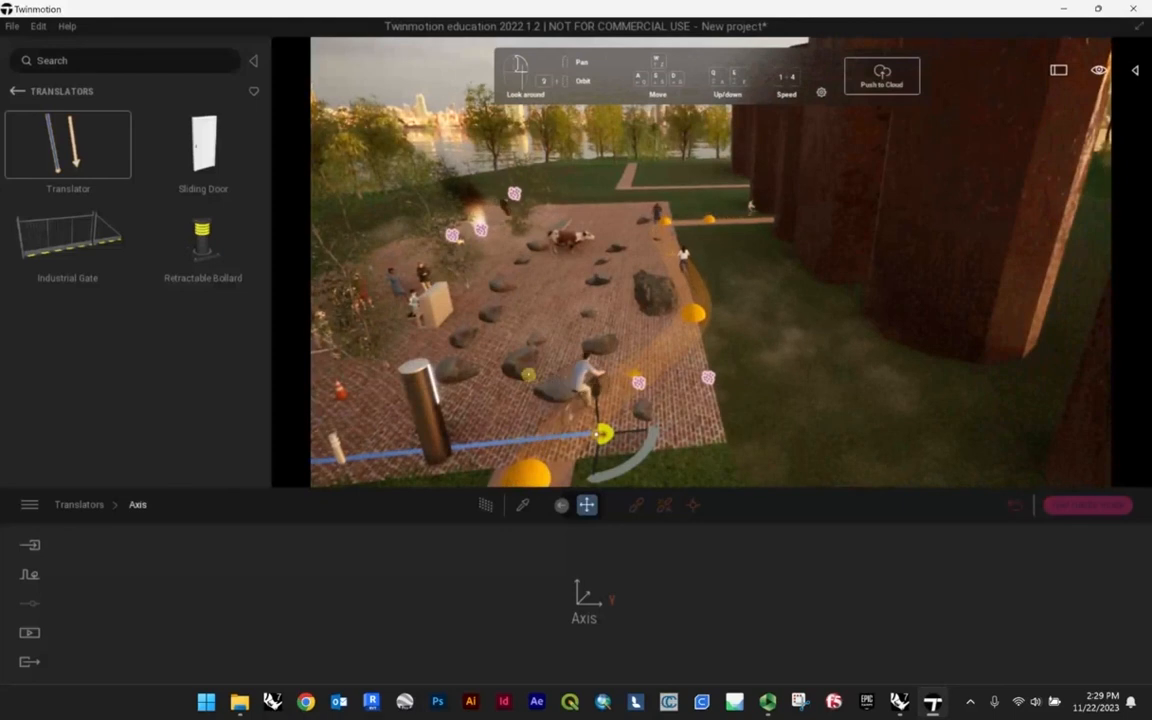
# - Link the brick plaza surface to the translator with Object link so that it moves along the translator's path
pyautogui.scroll(-3, 710, 262)
pyautogui.moveTo(700, 262); pyautogui.dragTo(700, 334, button='right')
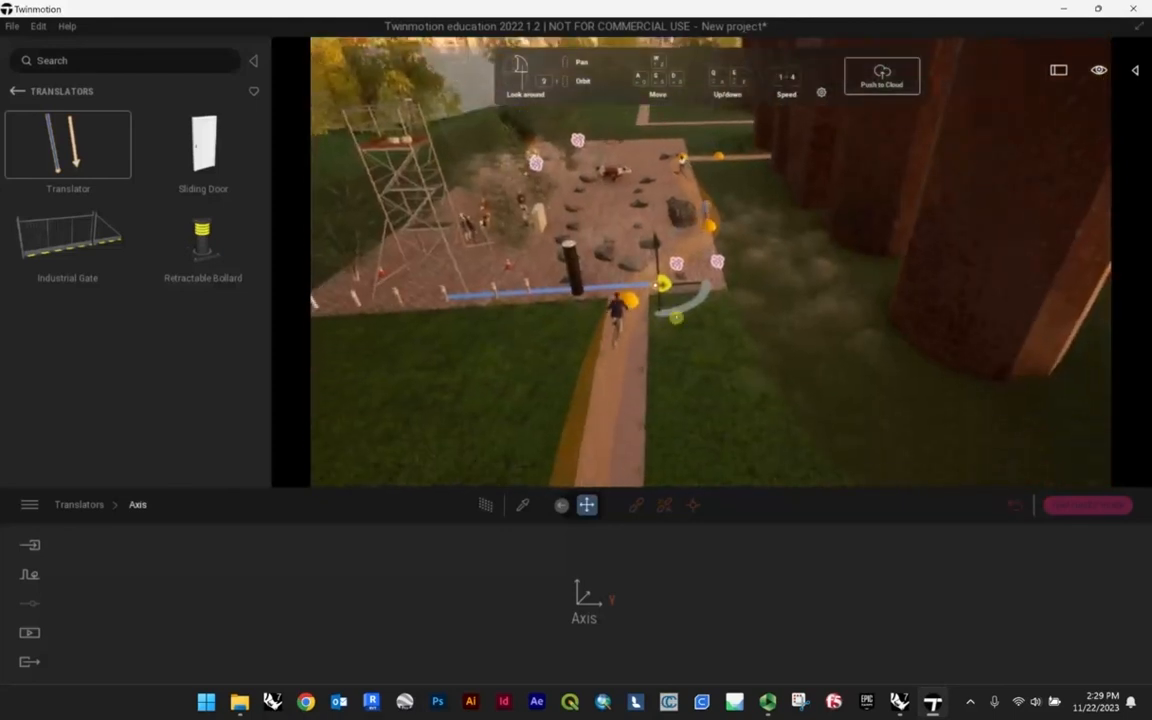
pyautogui.scroll(3, 700, 262)
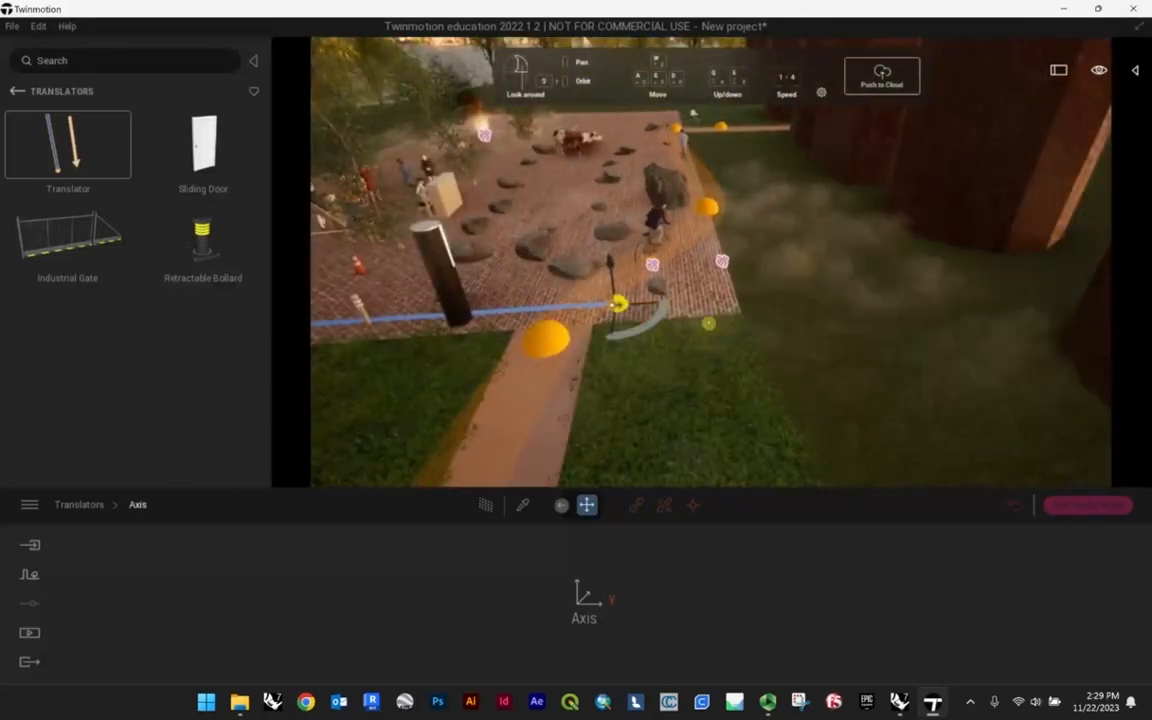
pyautogui.moveTo(708, 323); pyautogui.dragTo(740, 329, button='middle')
pyautogui.scroll(2, 740, 329)
pyautogui.moveTo(740, 329)
pyautogui.mouseDown(button='right')
pyautogui.moveTo(770, 350)
pyautogui.moveTo(738, 336)
pyautogui.mouseUp(button='right')
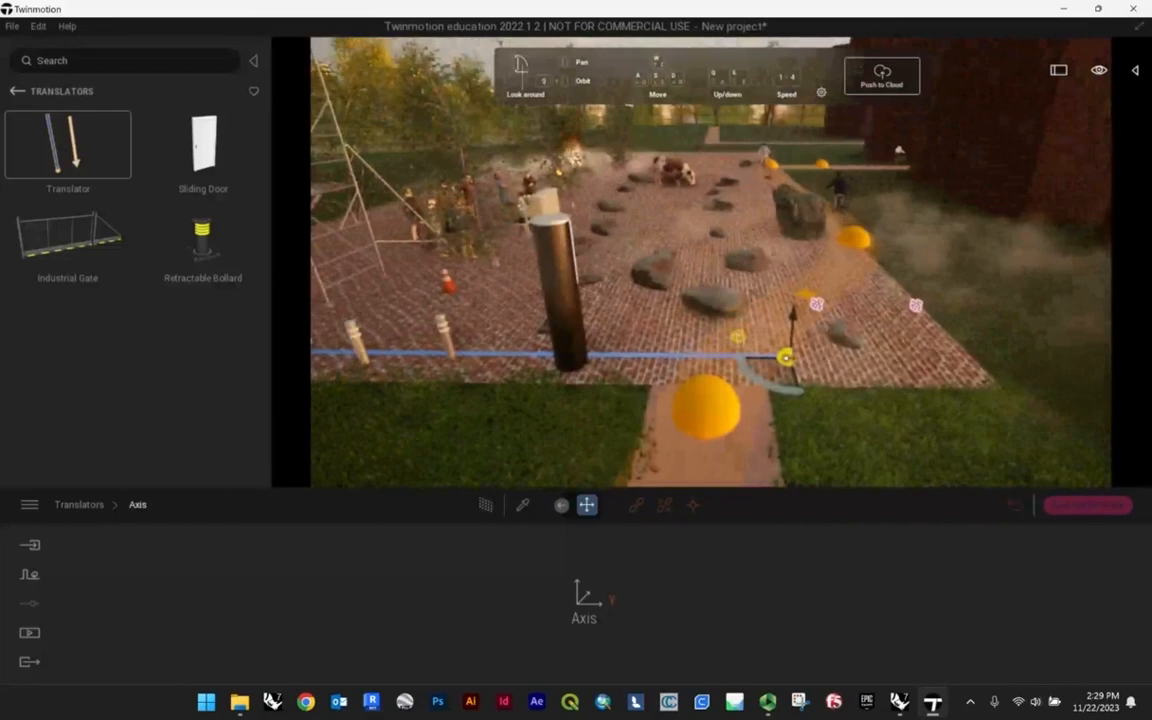
pyautogui.press('d')
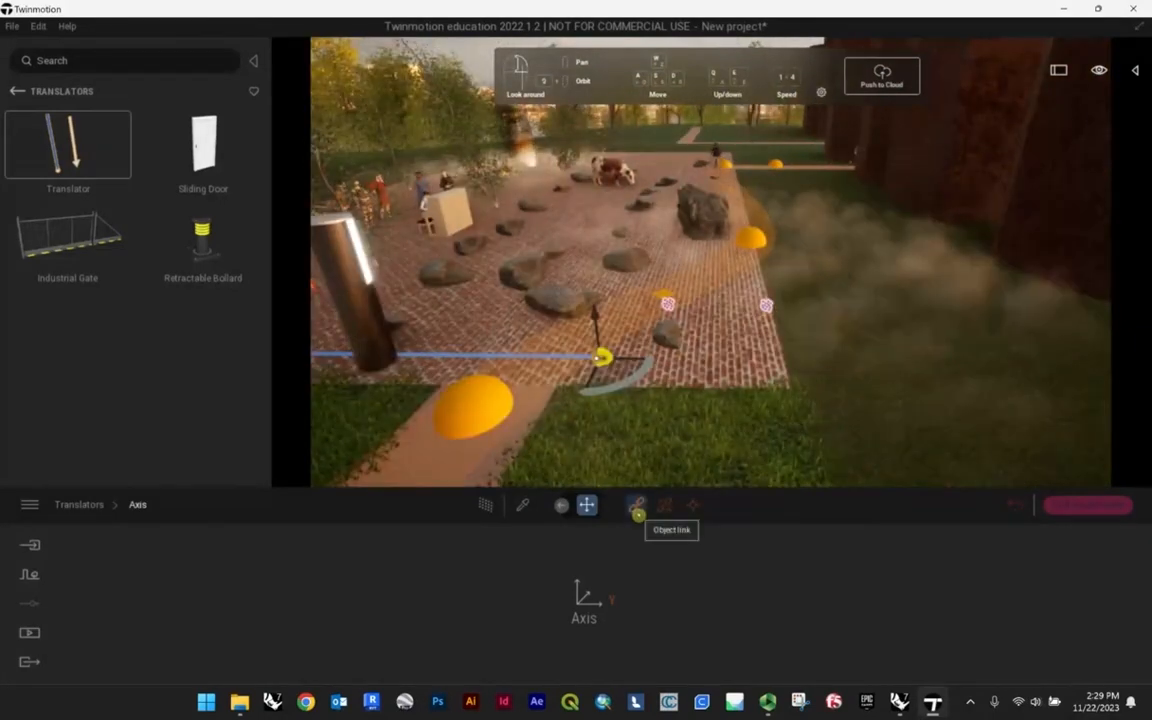
pyautogui.click(637, 507)
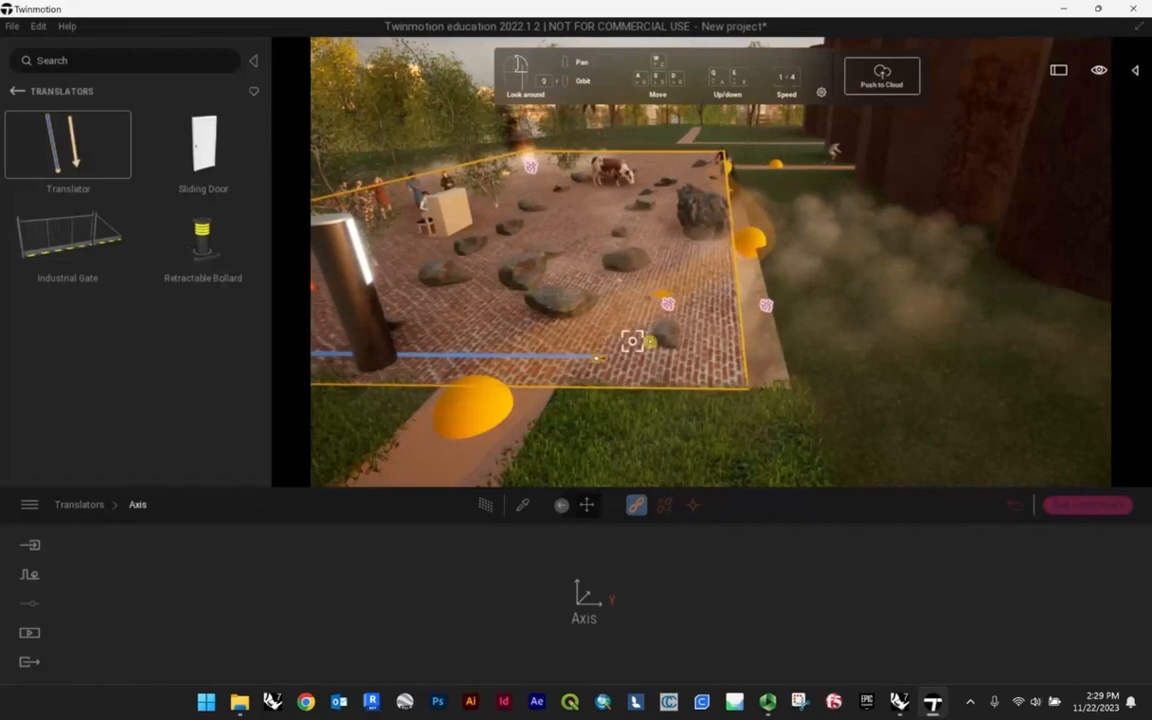
pyautogui.scroll(-5, 632, 341)
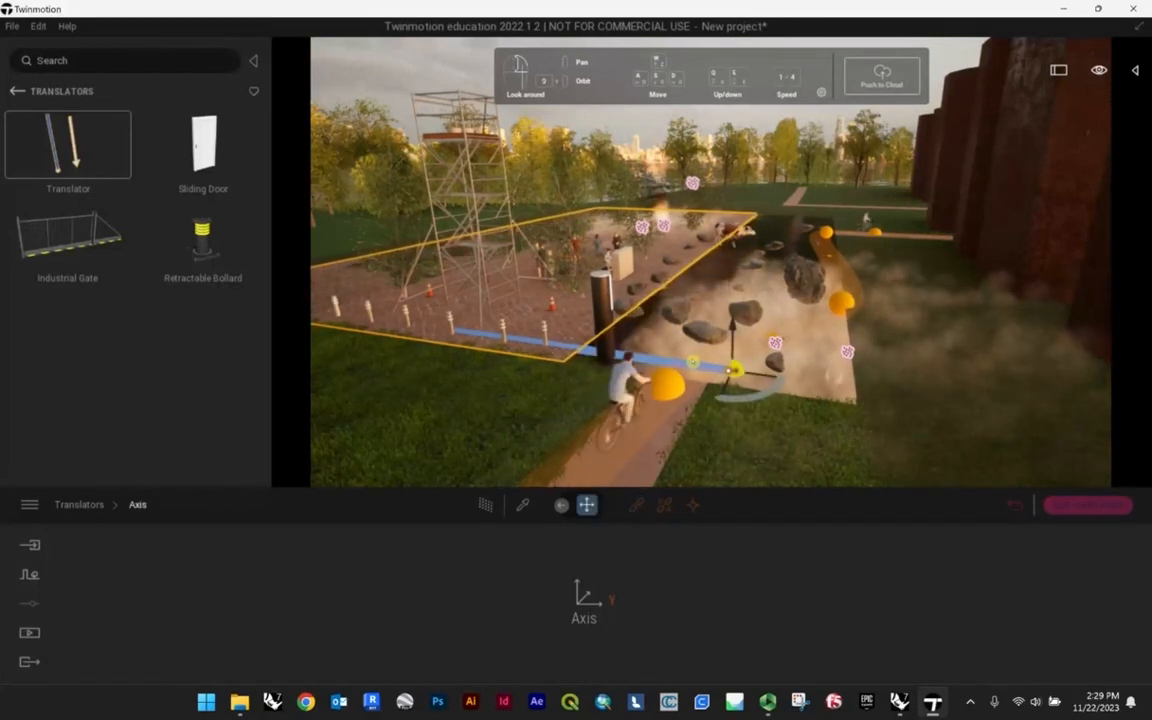
# - Try moving the translator across the brick plaza toward the scaffold tower, and undo the recent changes
pyautogui.moveTo(728, 370); pyautogui.dragTo(625, 333)
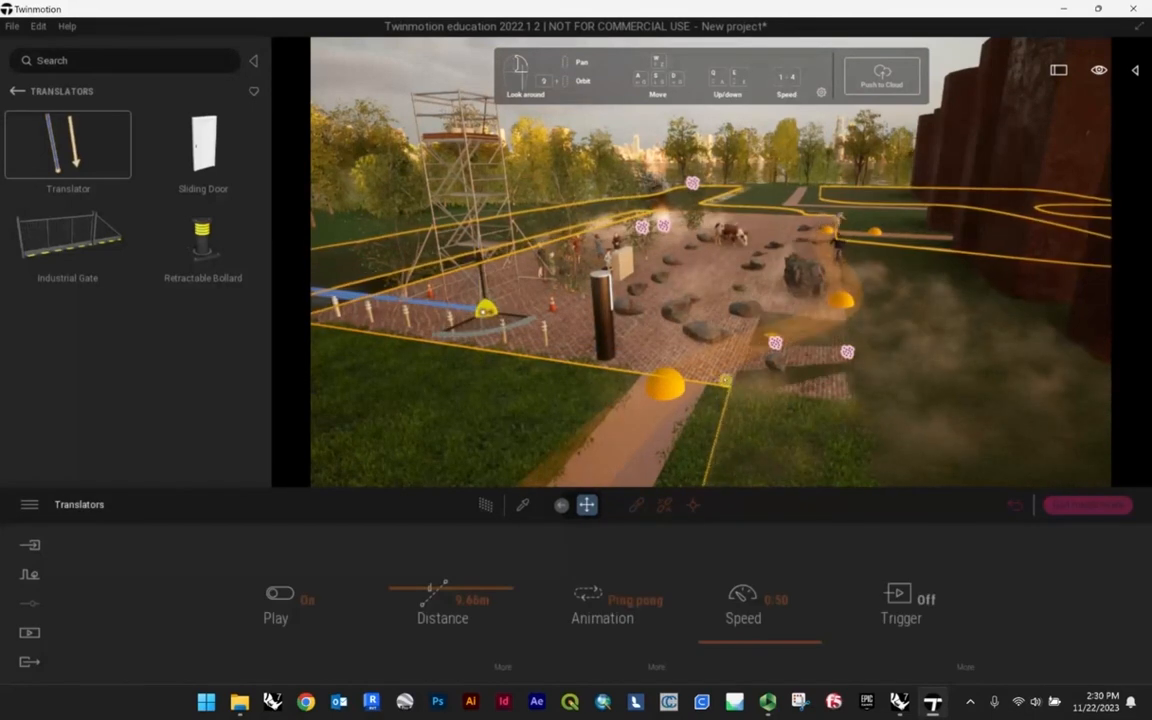
pyautogui.click(659, 365)
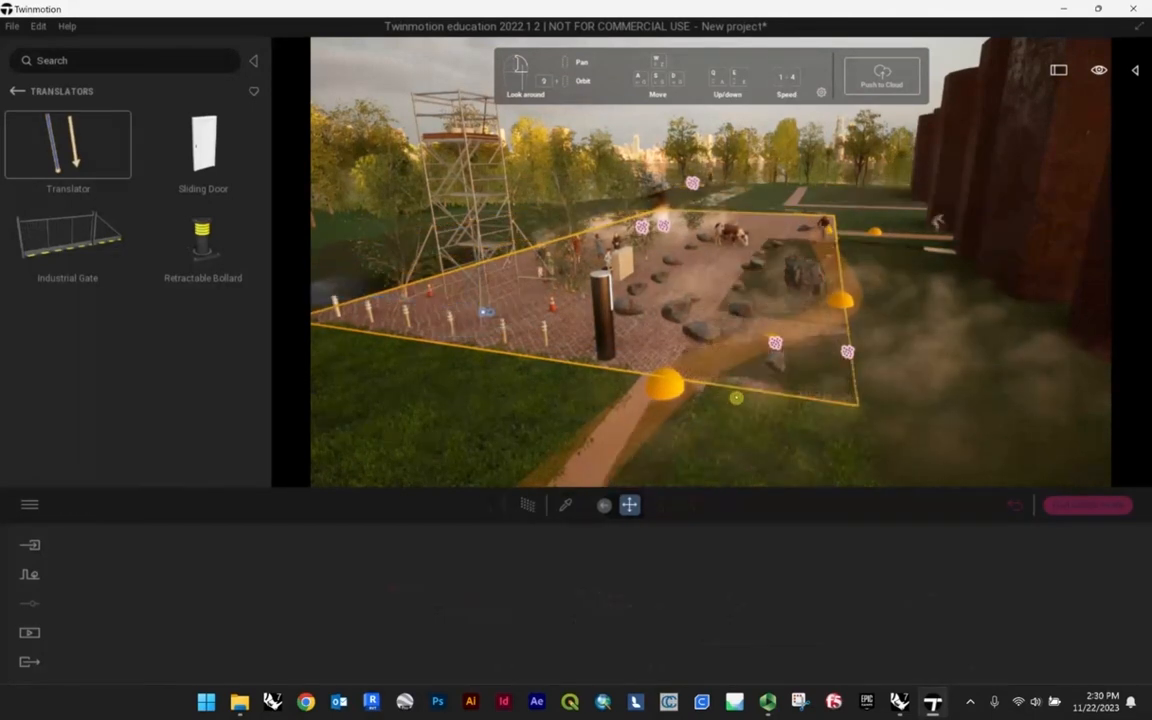
pyautogui.hotkey('ctrl', 'z')
pyautogui.hotkey('ctrl', 'z')
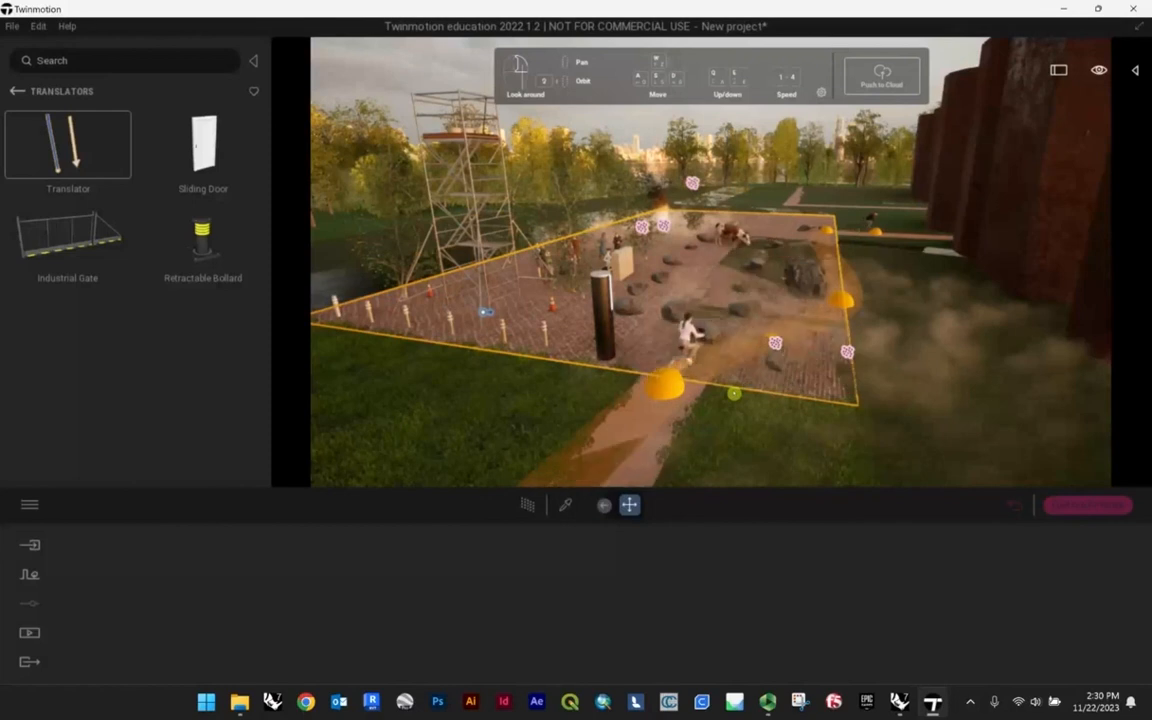
pyautogui.hotkey('ctrl', 'z')
pyautogui.hotkey('ctrl', 'z')
pyautogui.hotkey('ctrl', 'z')
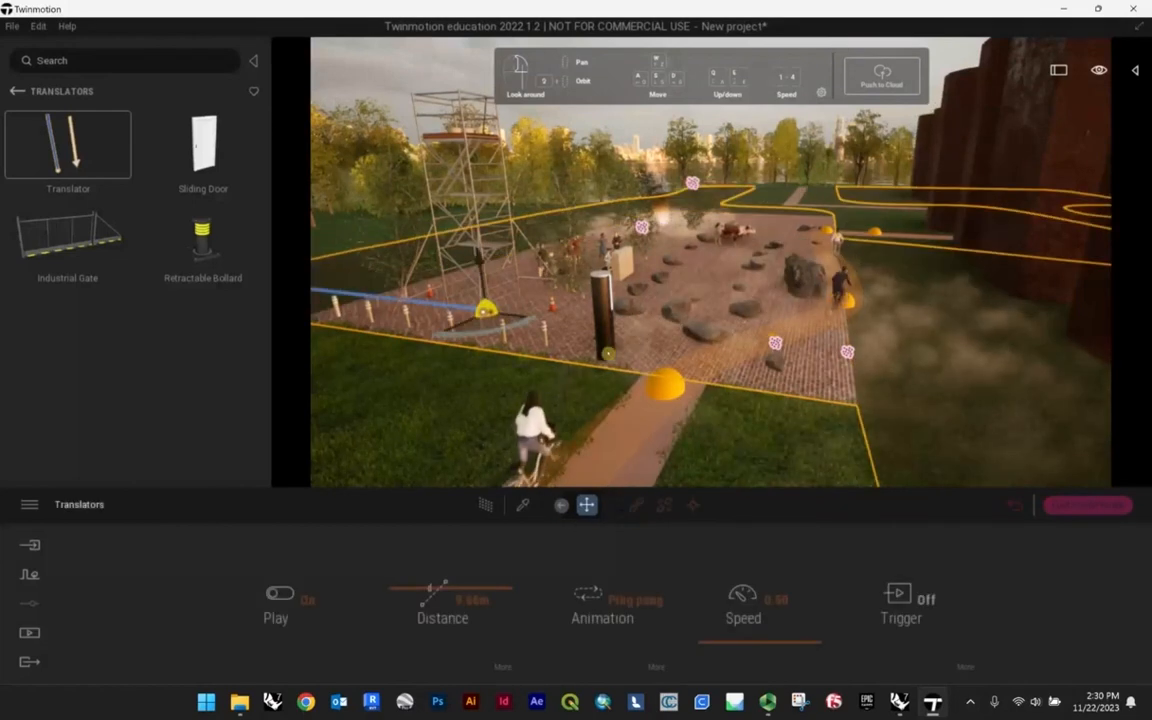
pyautogui.hotkey('ctrl', 'z')
# - Examine the surrounding grassy hills, the waterfront skyline and the park site from above
pyautogui.moveTo(597, 348); pyautogui.dragTo(880, 340, button='right')
pyautogui.press('w')
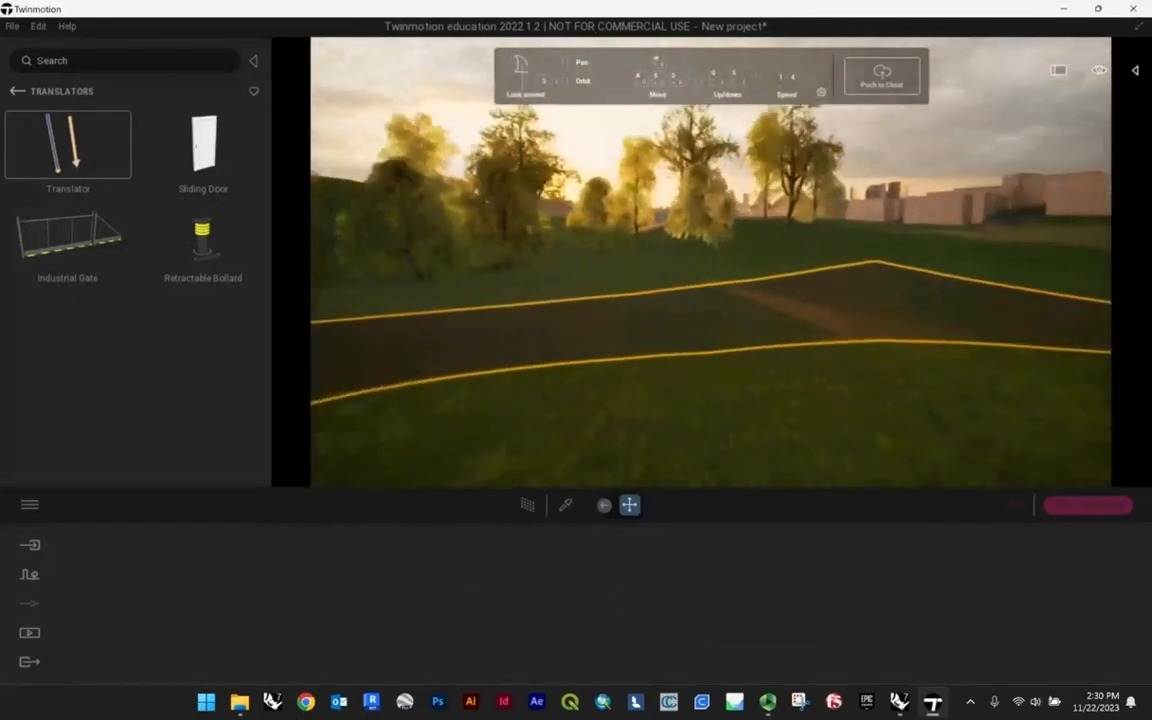
pyautogui.press('w')
pyautogui.moveTo(710, 300); pyautogui.dragTo(470, 232, button='right')
pyautogui.moveTo(794, 371); pyautogui.dragTo(785, 377, button='right')
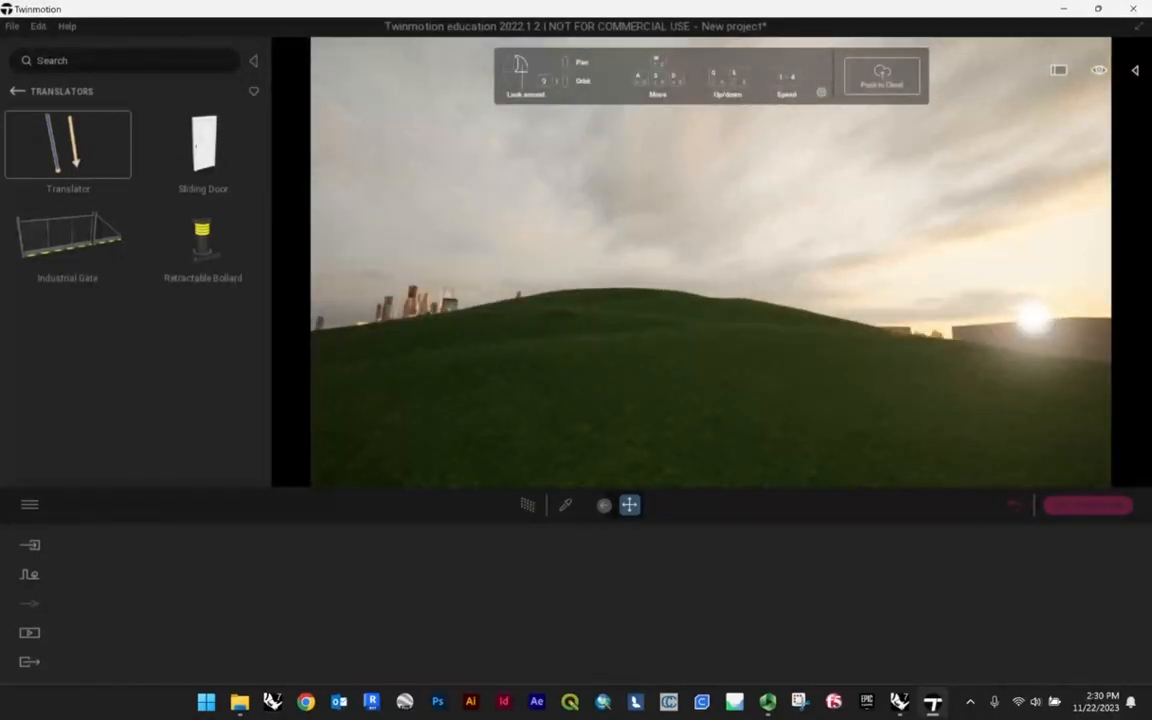
pyautogui.press('w')
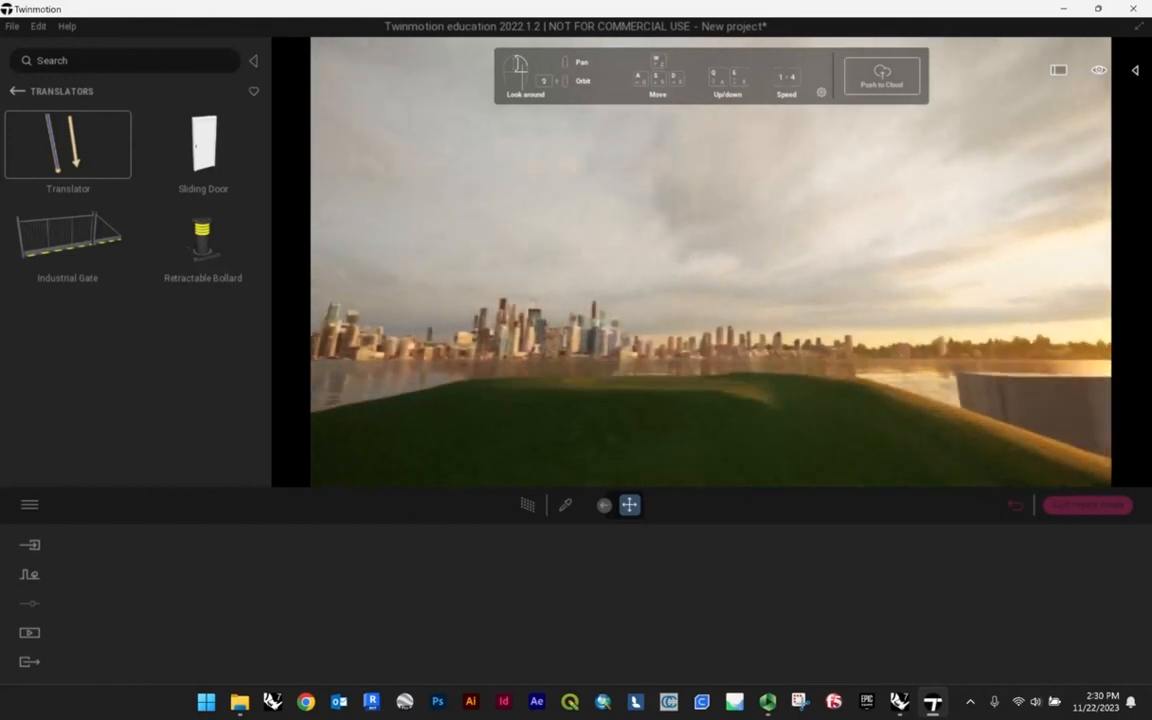
pyautogui.press('w')
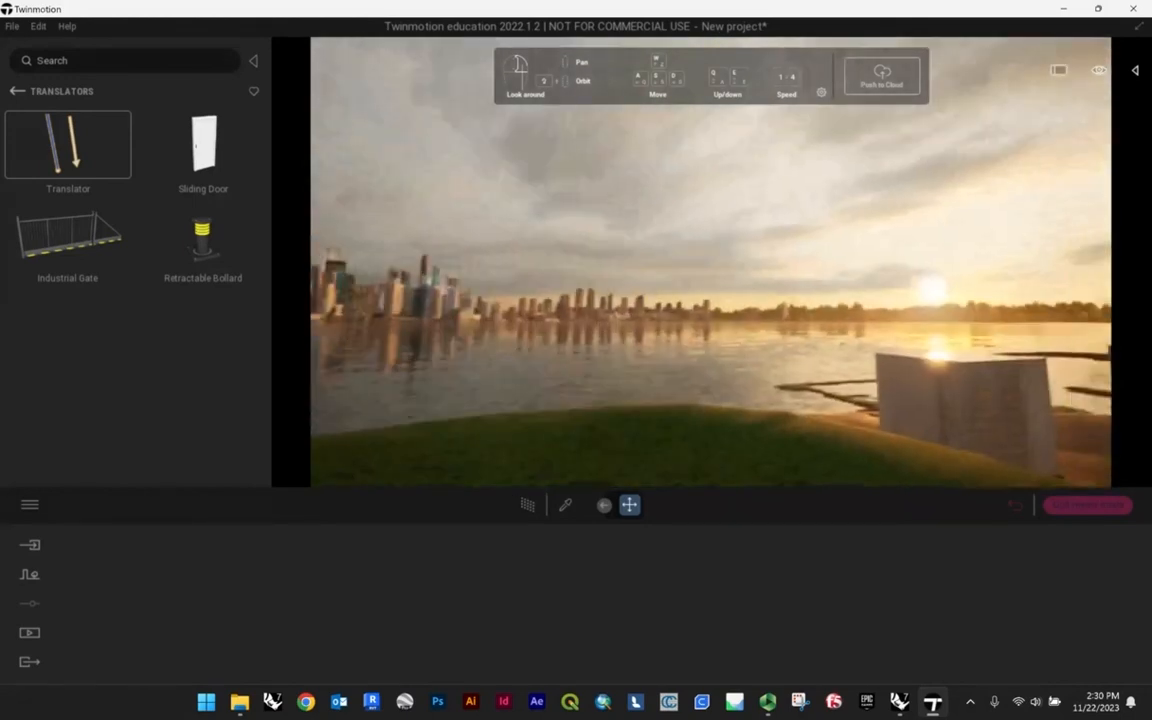
pyautogui.press('w')
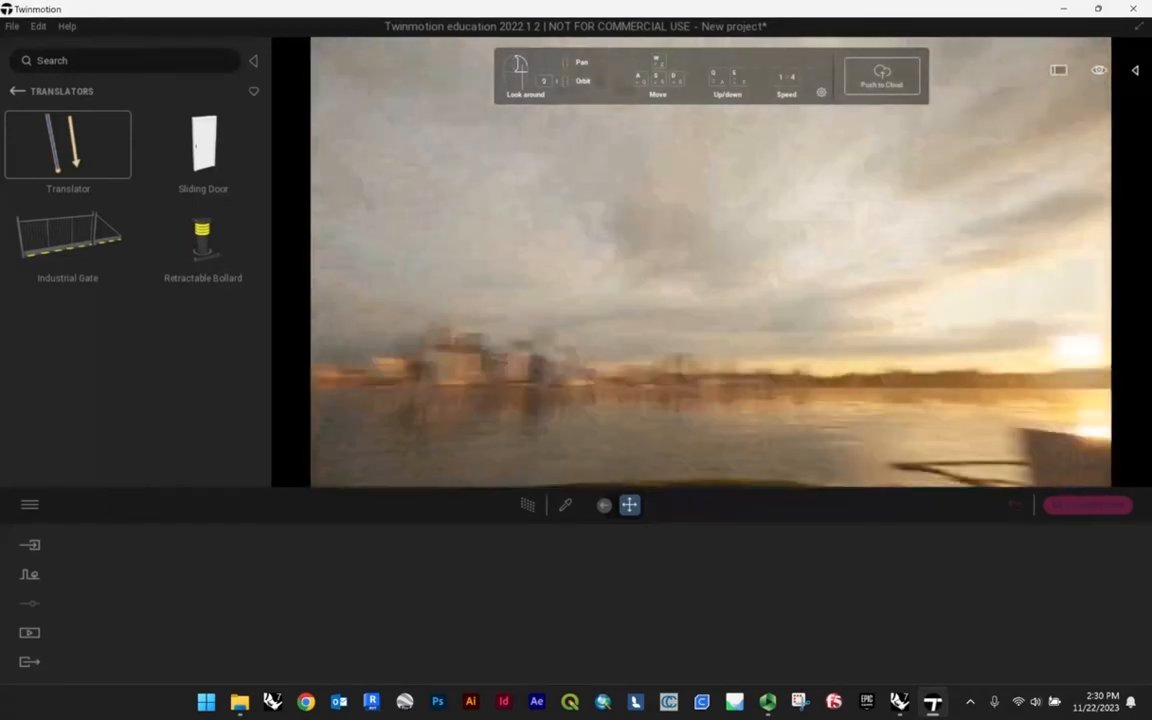
pyautogui.moveTo(711, 262); pyautogui.dragTo(430, 262, button='right')
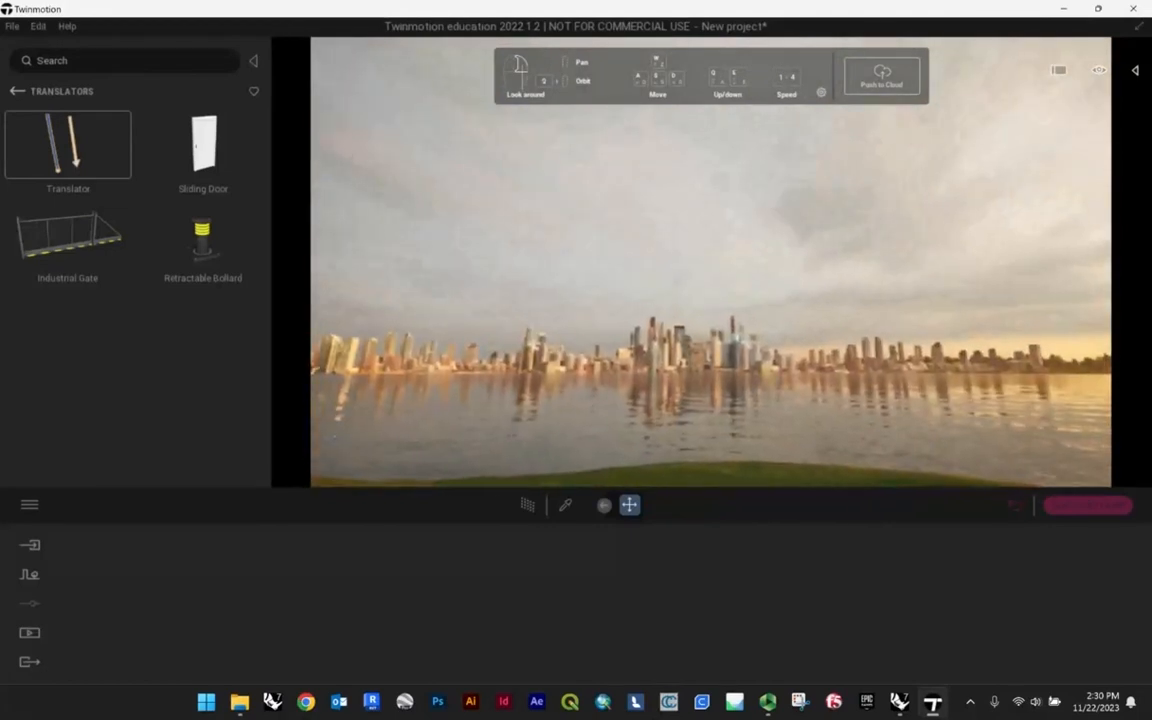
pyautogui.moveTo(797, 368); pyautogui.dragTo(427, 372, button='right')
pyautogui.moveTo(892, 262); pyautogui.dragTo(537, 262, button='right')
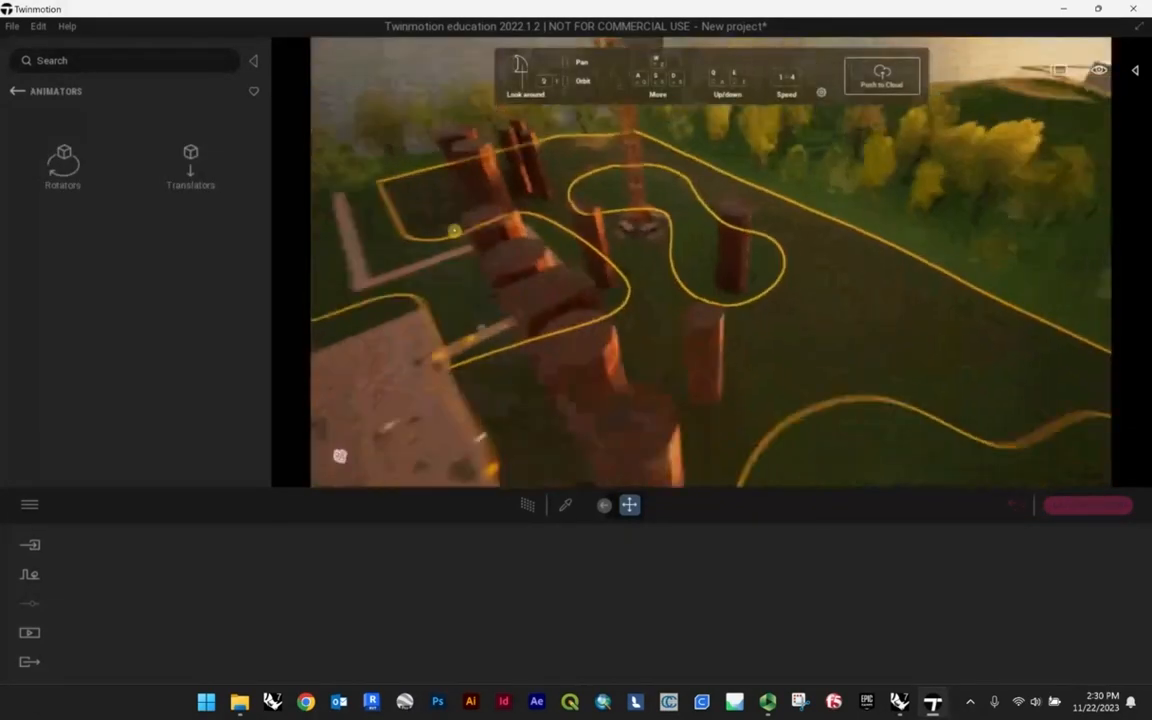
# - Create a new video that starts from a high aerial view of the park with the skyline across the water
pyautogui.scroll(-5, 454, 230)
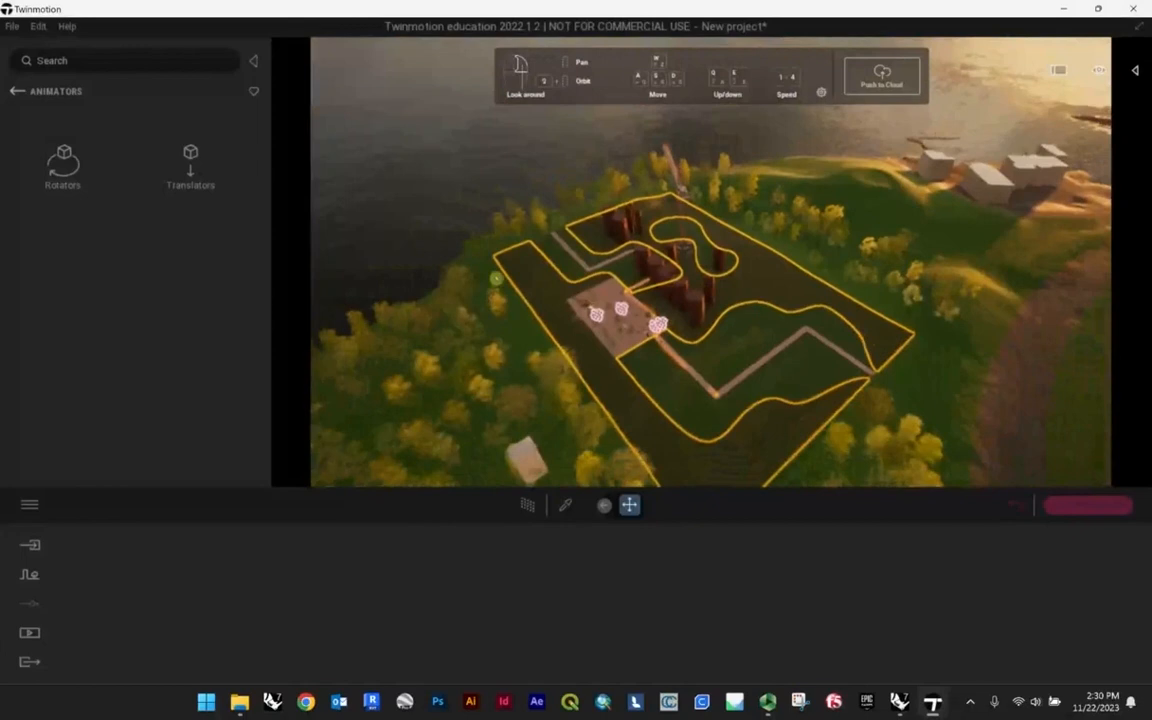
pyautogui.moveTo(496, 278); pyautogui.dragTo(730, 365, button='right')
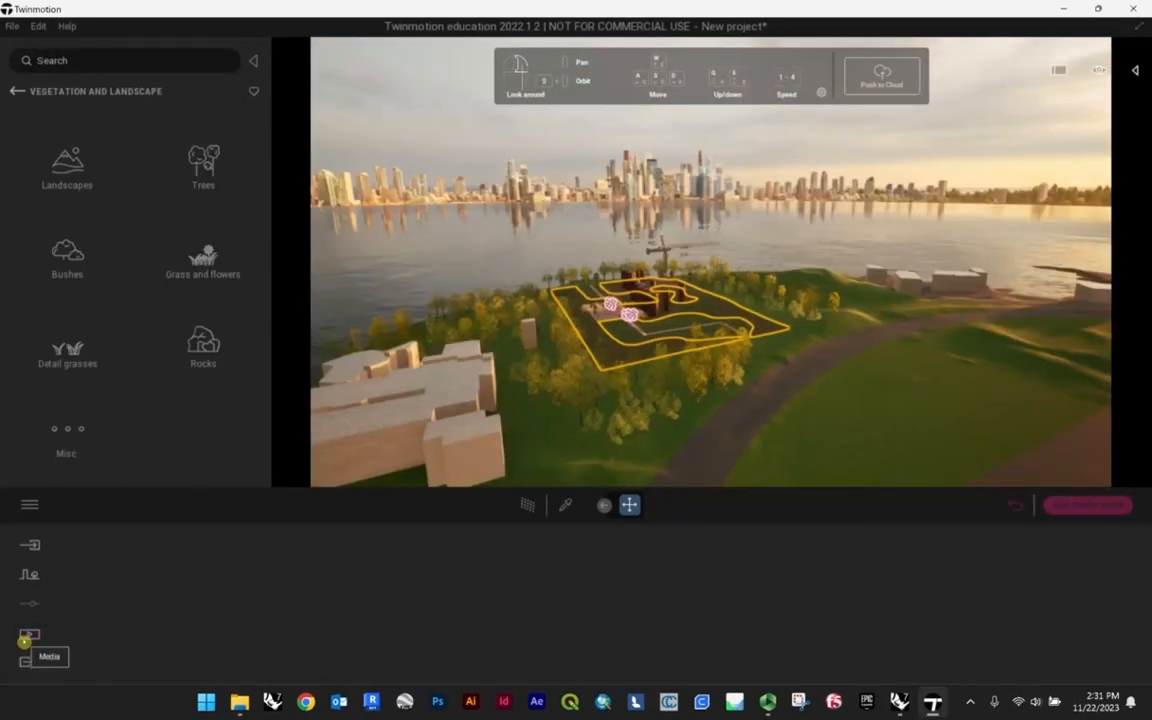
pyautogui.click(27, 636)
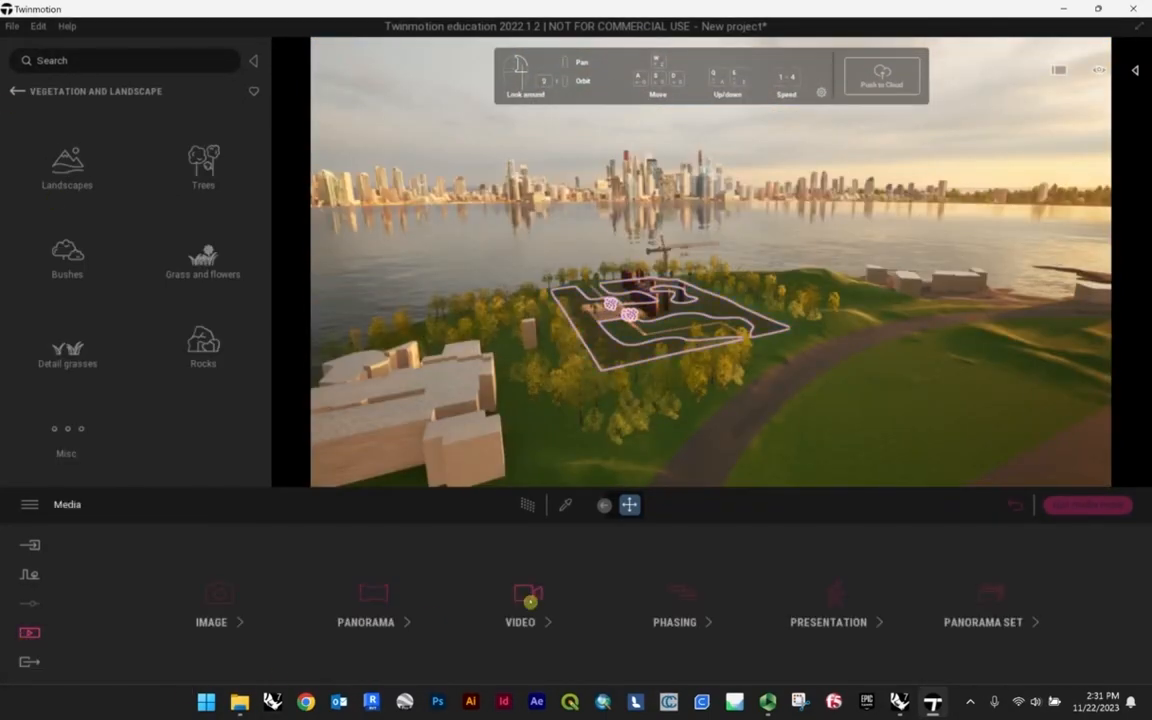
pyautogui.click(529, 600)
pyautogui.click(150, 597)
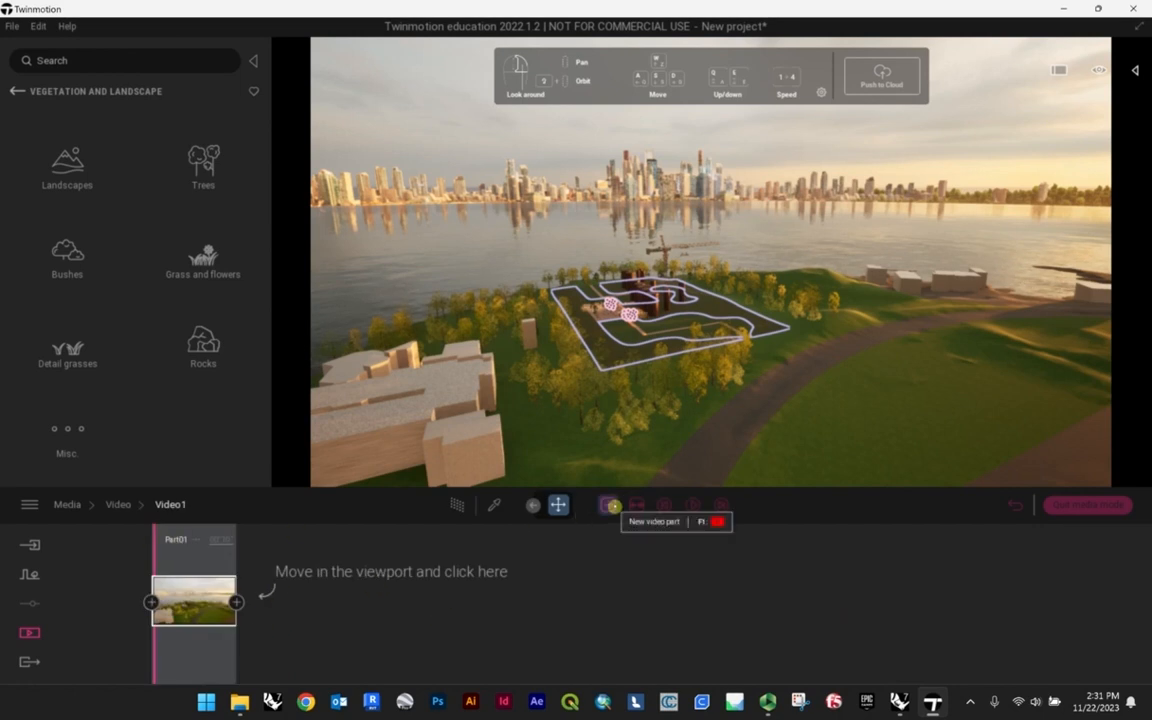
# - Try adding two more parts to Video1, and delete Part03 and Part02 so only Part01 is left
pyautogui.click(613, 506)
pyautogui.click(613, 506)
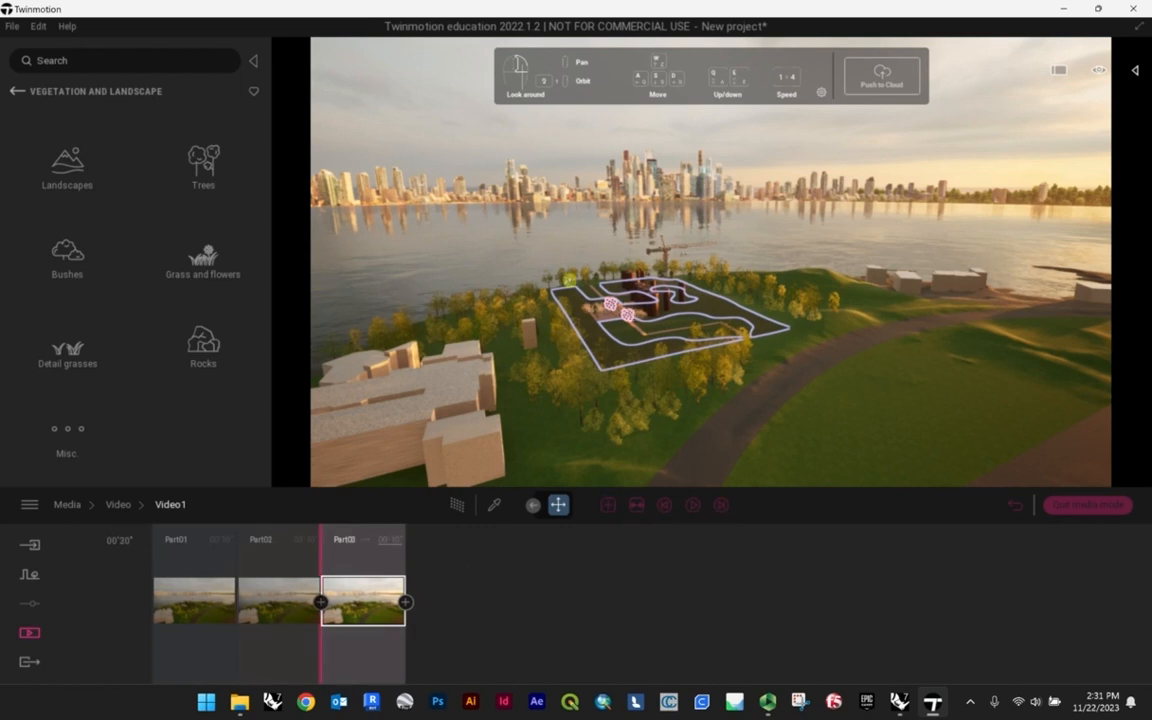
pyautogui.click(364, 540)
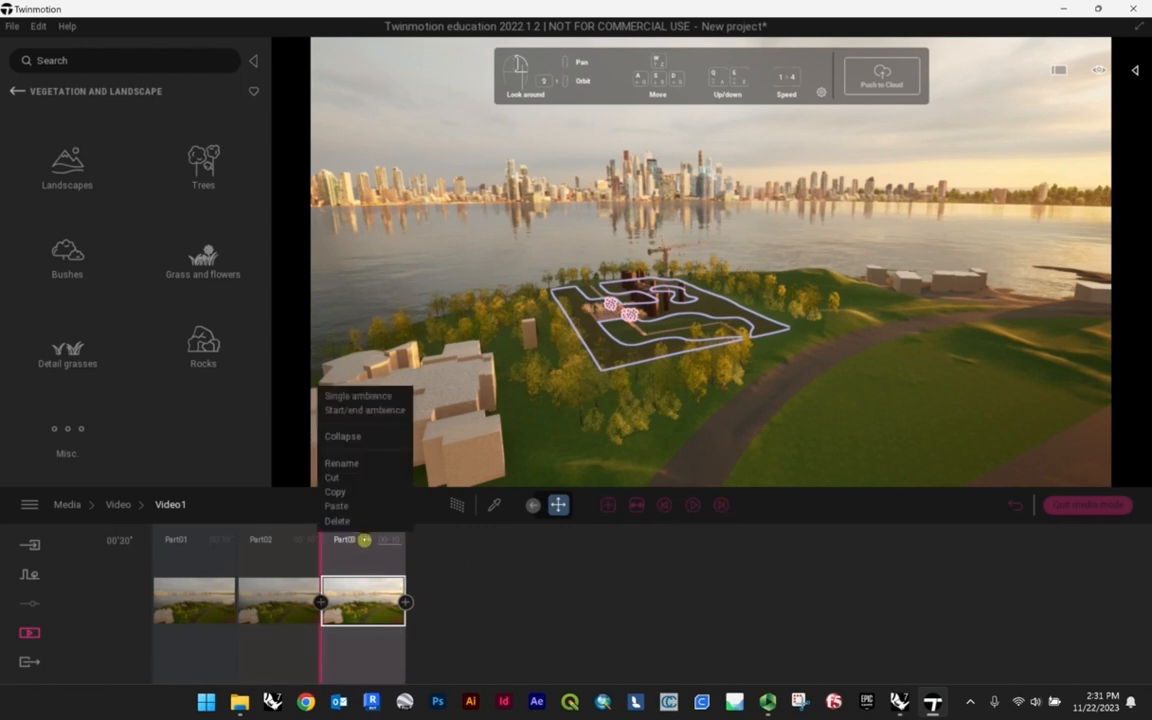
pyautogui.click(340, 521)
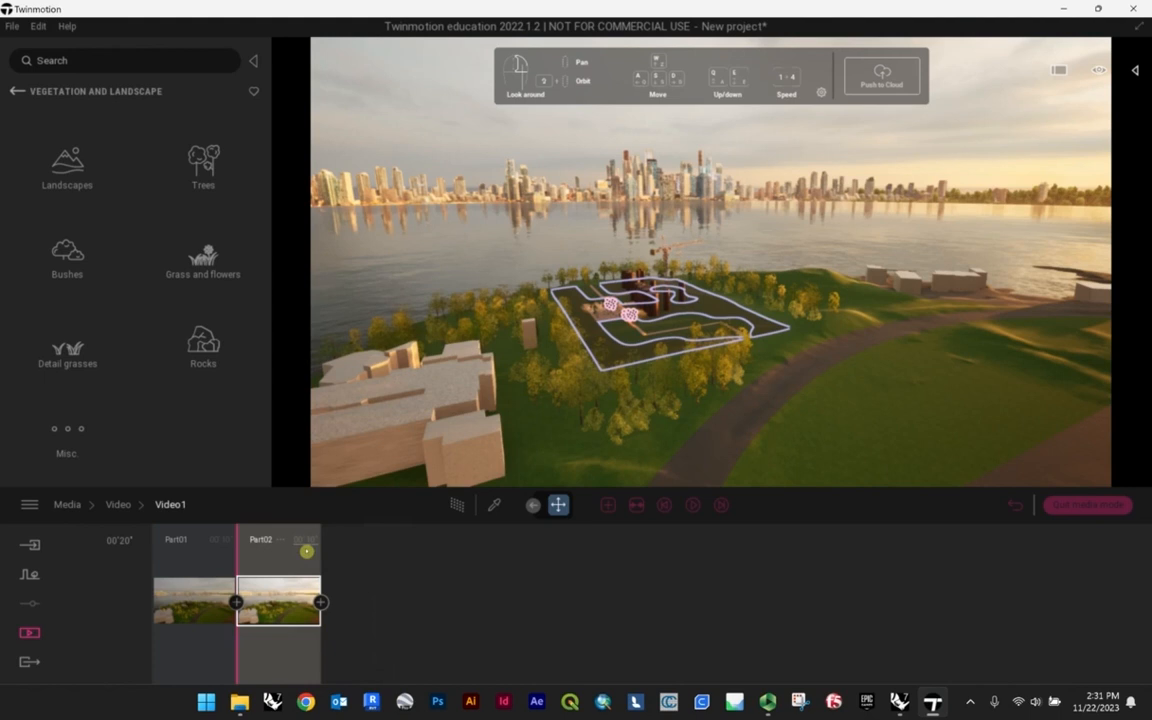
pyautogui.click(281, 543)
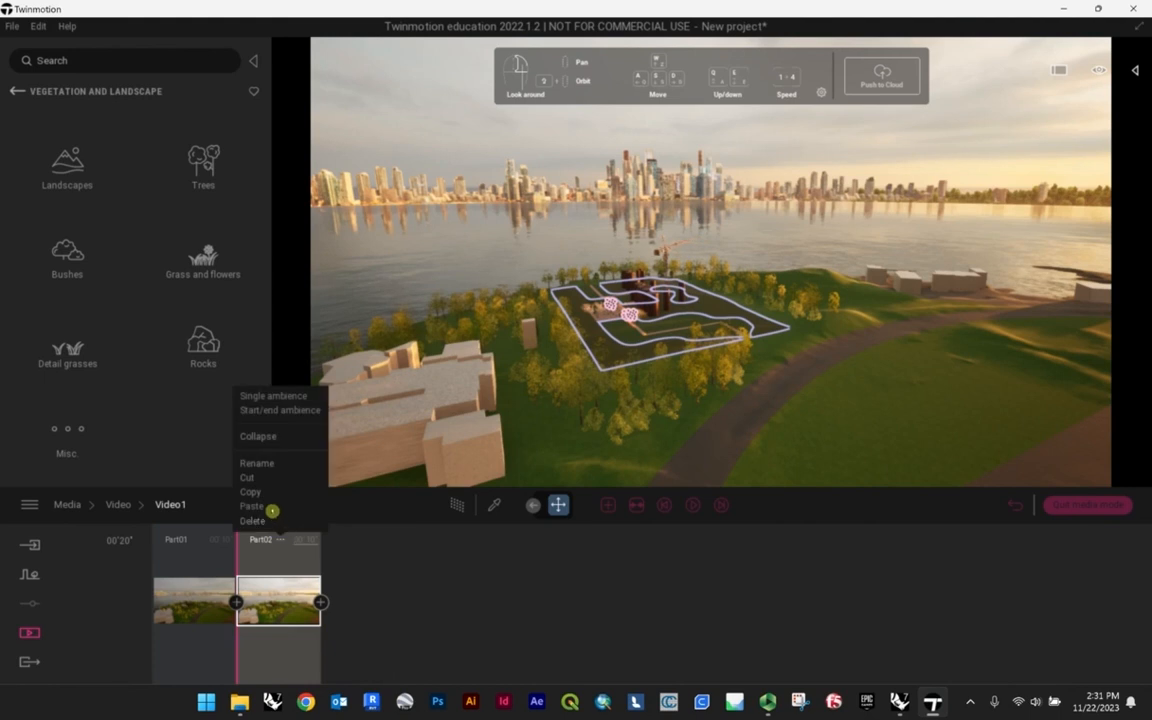
pyautogui.click(276, 521)
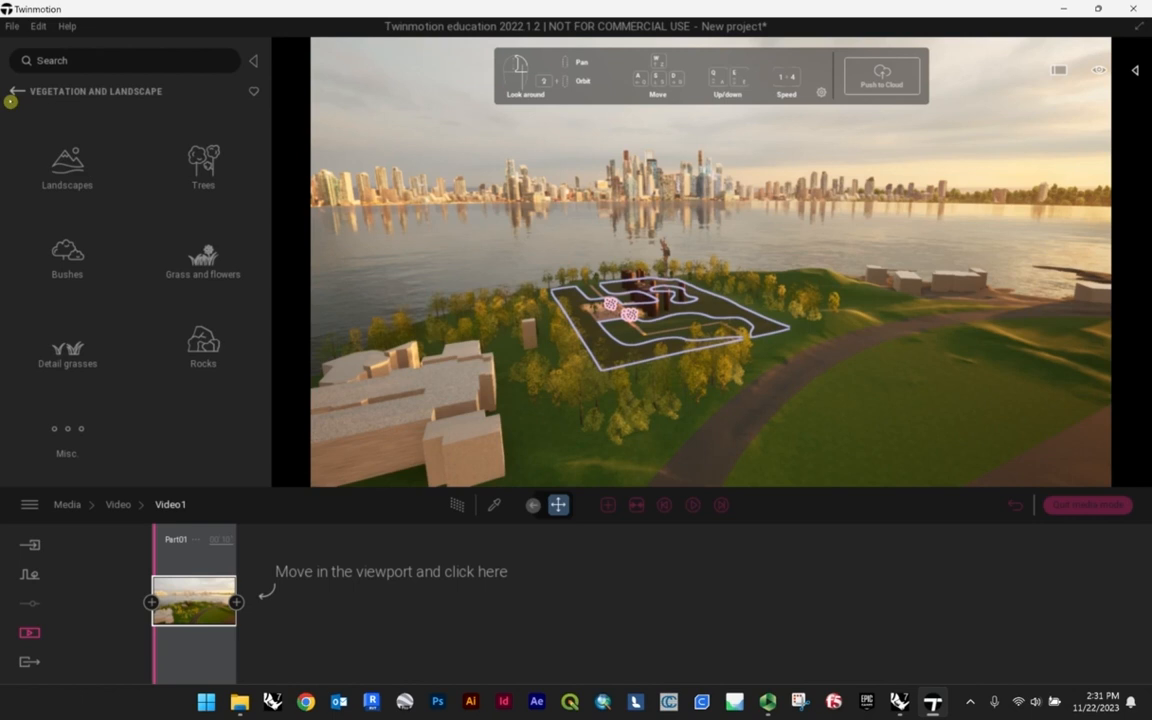
# - Add two keyframes to Part01, one from the high aerial view and one from between the treetops overlooking the park
pyautogui.click(12, 90)
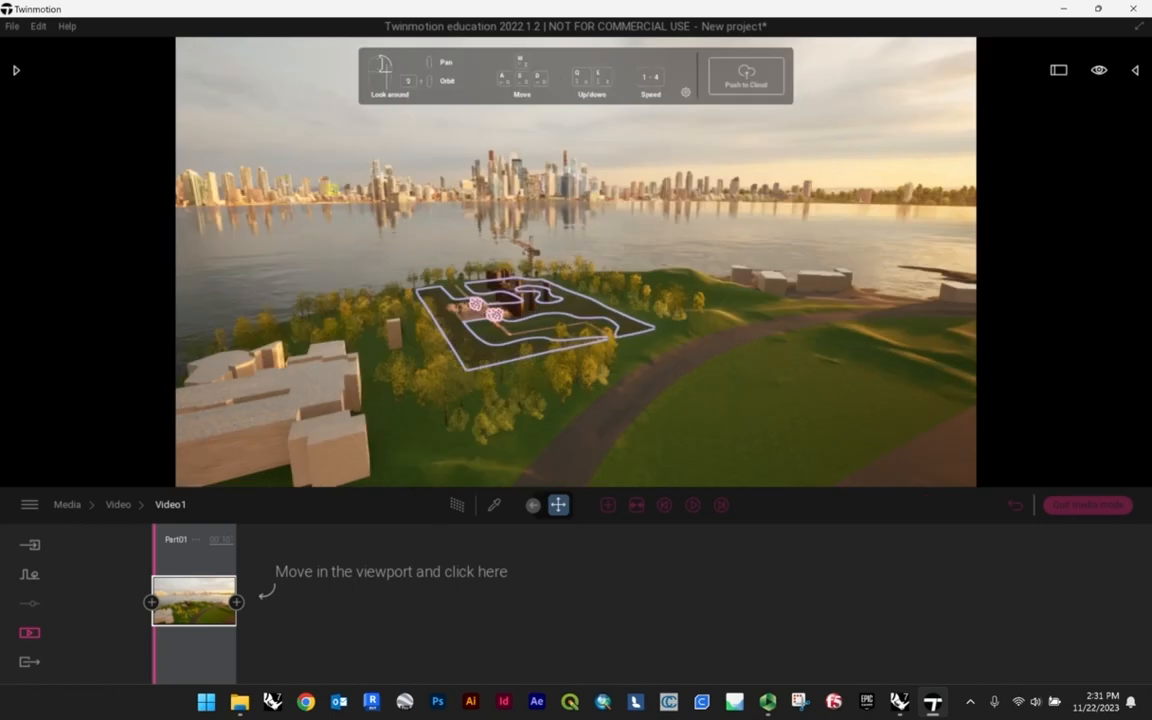
pyautogui.click(354, 404)
pyautogui.click(464, 399)
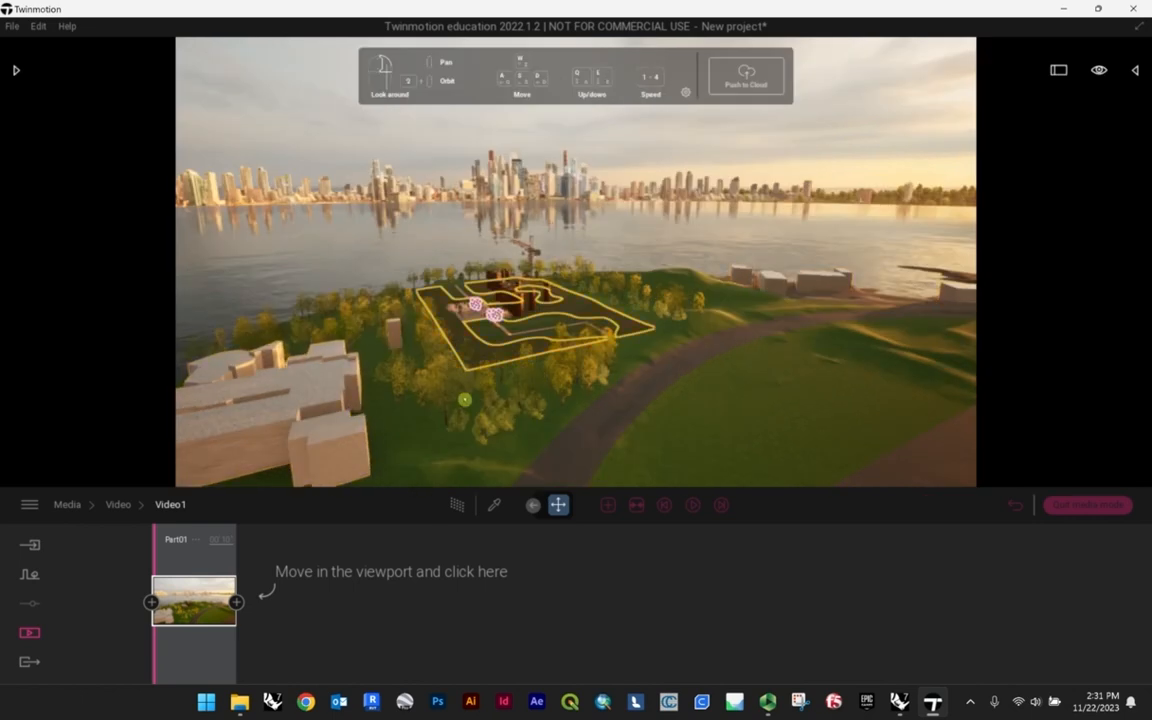
pyautogui.click(236, 602)
pyautogui.press('w')
pyautogui.moveTo(378, 442); pyautogui.dragTo(408, 420, button='right')
pyautogui.click(321, 602)
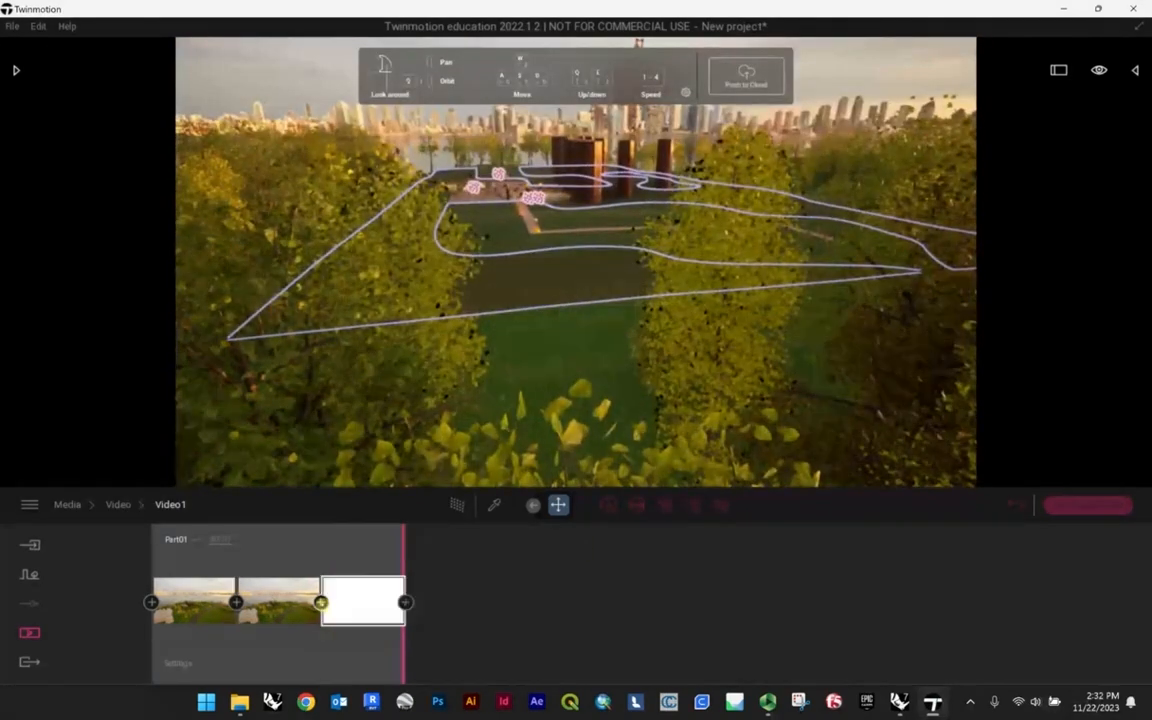
# - Add two more keyframes, one behind the cyclists on the brick path and one at the plaza's edge facing the scaffold tower
pyautogui.press('w')
pyautogui.moveTo(581, 430); pyautogui.dragTo(581, 331, button='right')
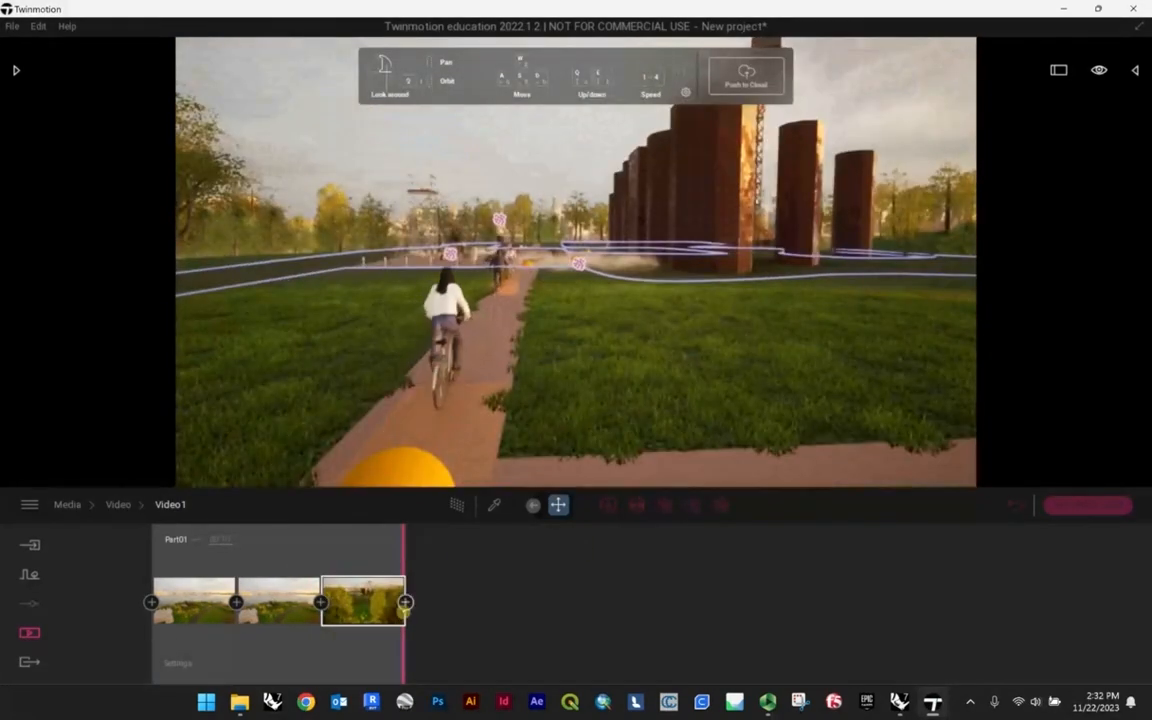
pyautogui.click(405, 602)
pyautogui.press('w')
pyautogui.moveTo(450, 430); pyautogui.dragTo(280, 364, button='right')
pyautogui.press('s')
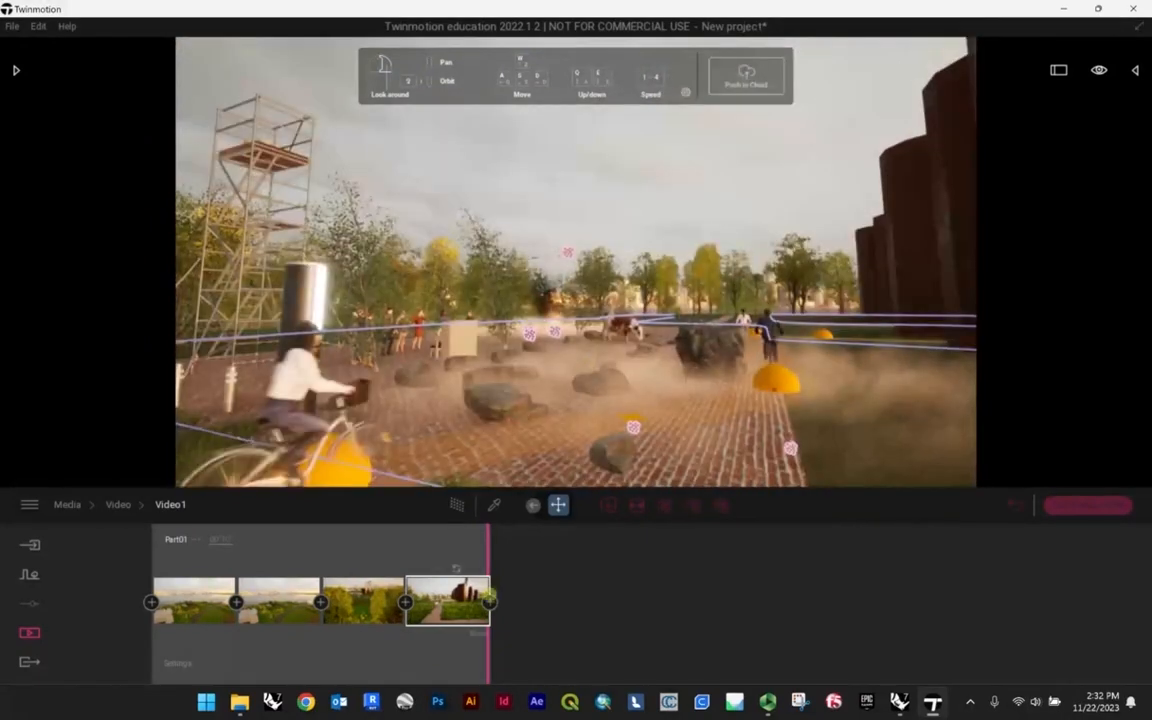
pyautogui.click(489, 602)
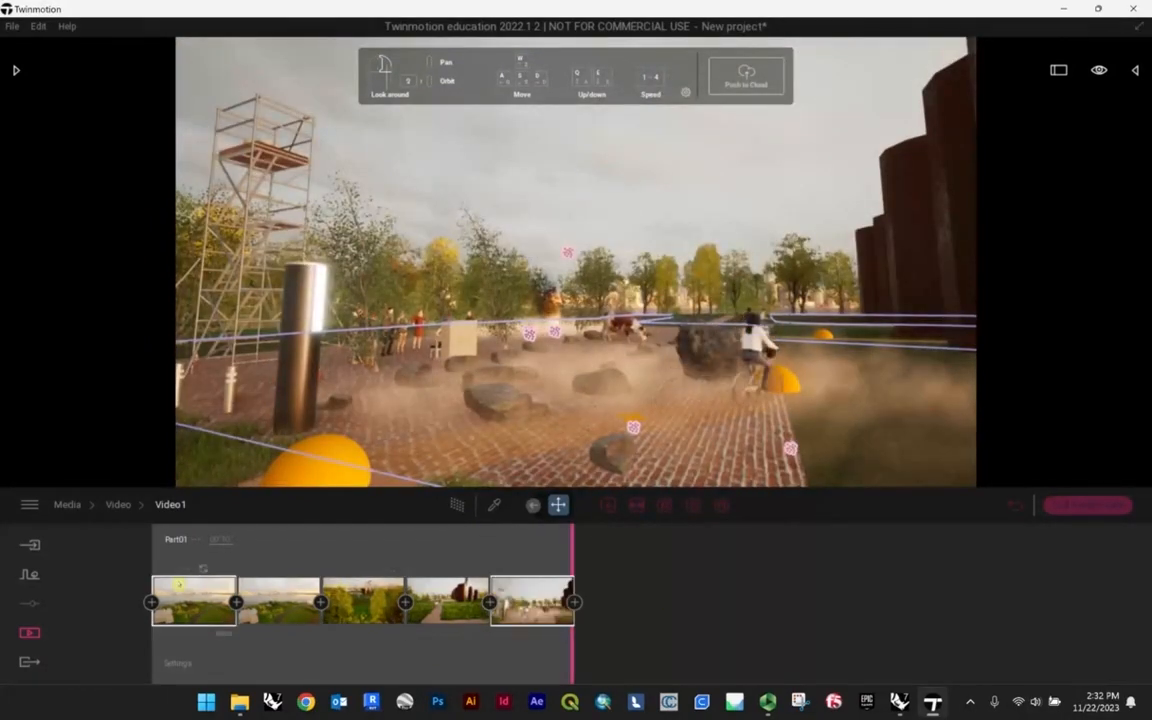
# - Scrub through Part01's keyframes and play the camera fly-through from the start
pyautogui.moveTo(572, 551); pyautogui.dragTo(165, 567)
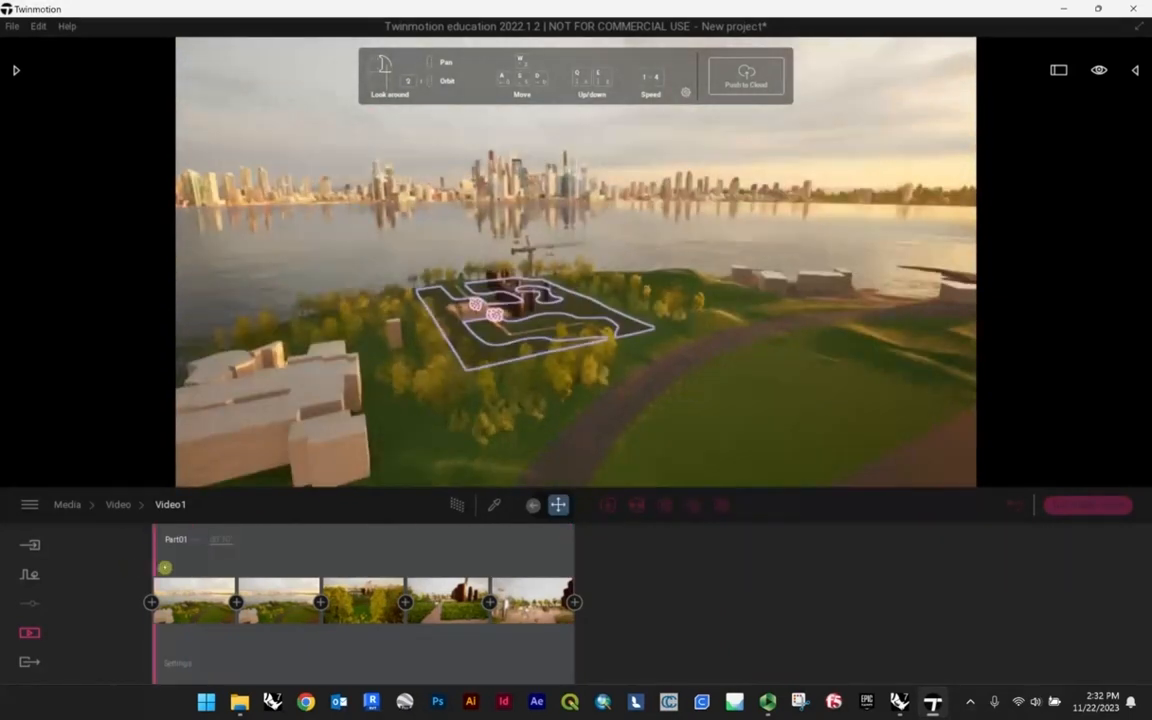
pyautogui.moveTo(253, 567); pyautogui.dragTo(181, 565)
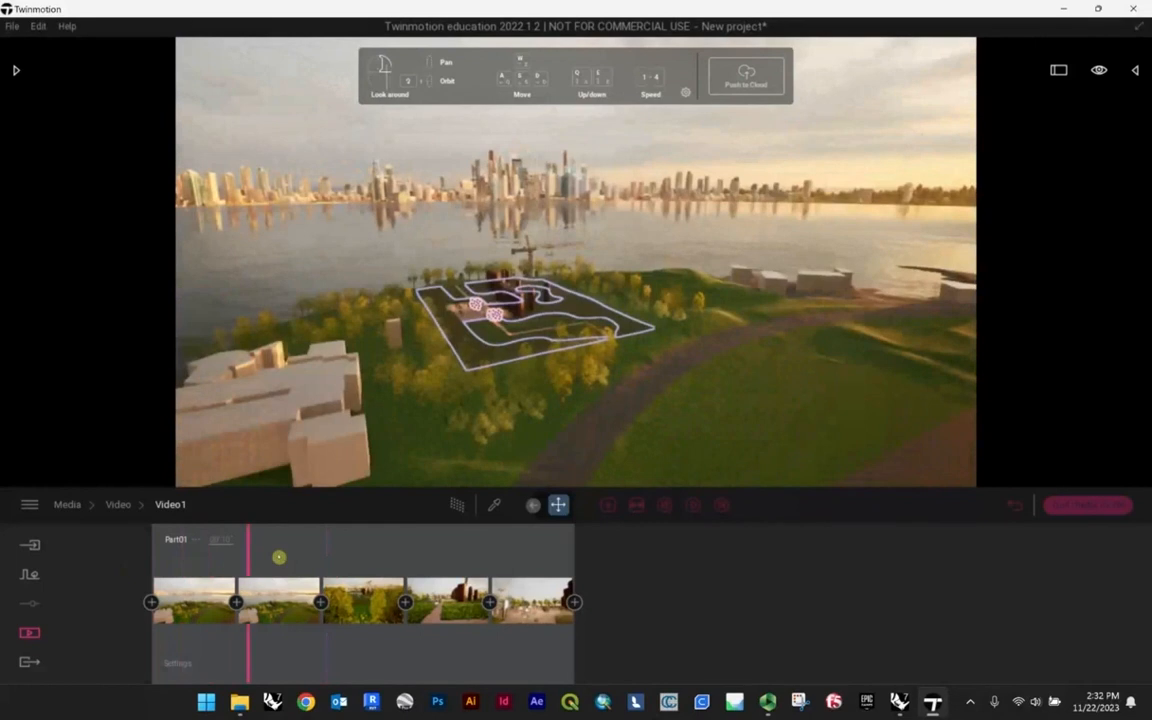
pyautogui.moveTo(279, 557); pyautogui.dragTo(190, 556)
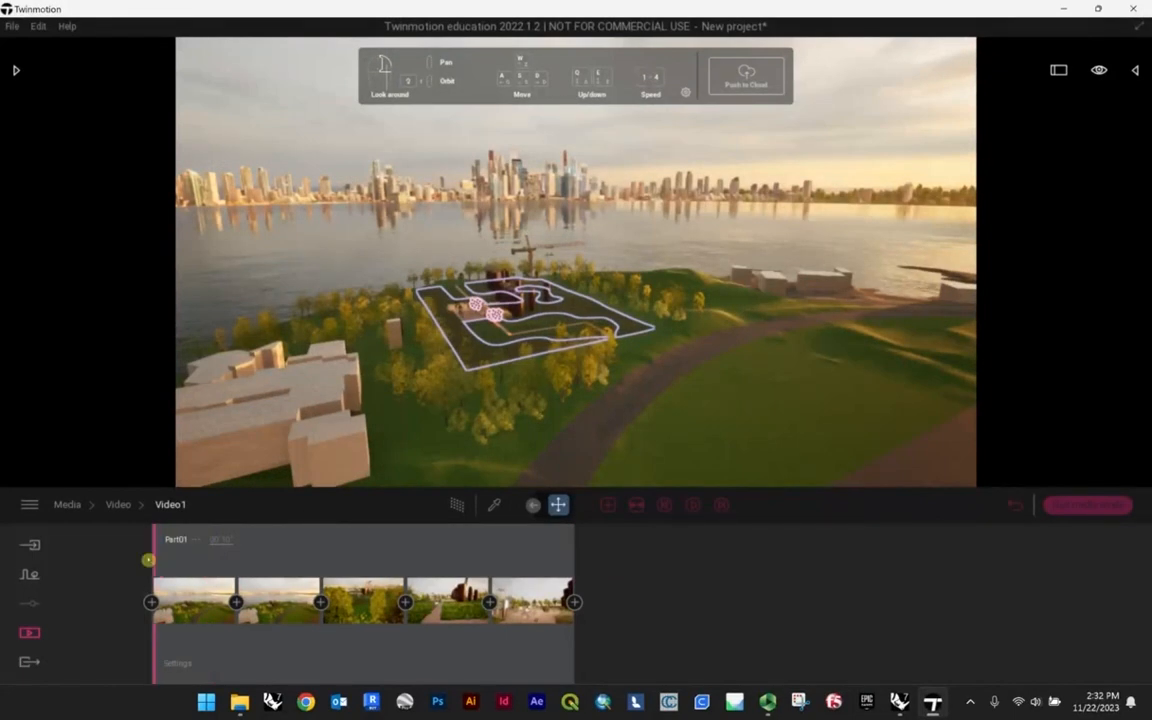
pyautogui.moveTo(148, 560); pyautogui.dragTo(579, 563)
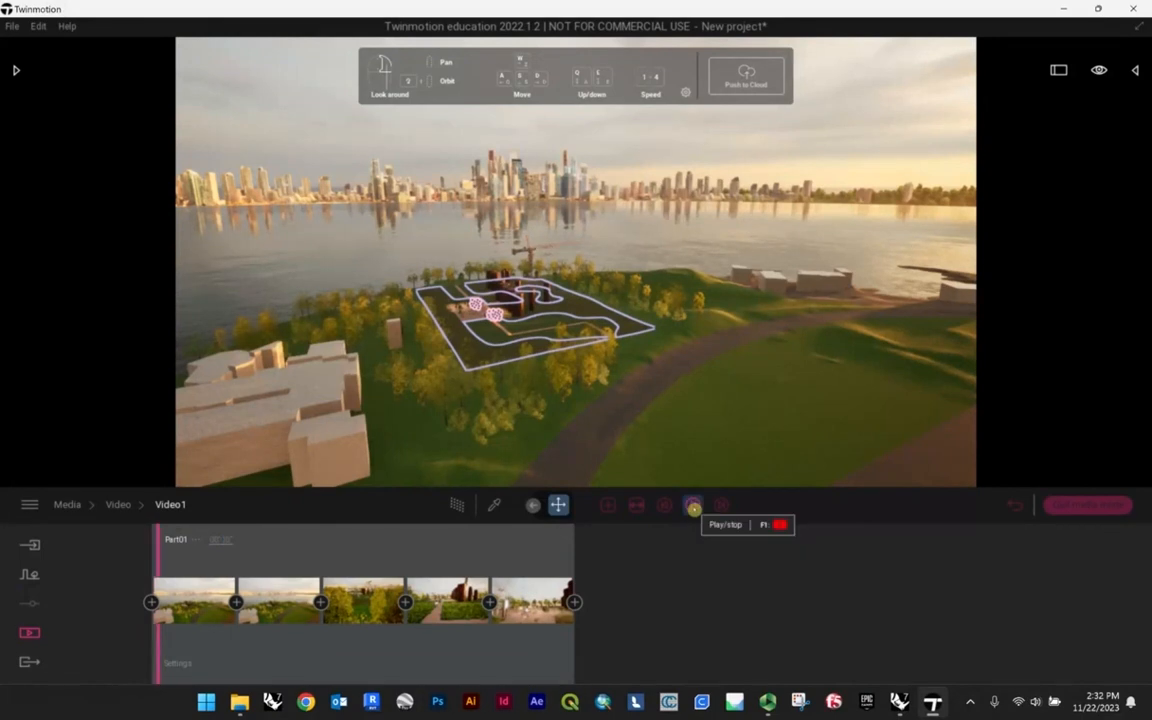
pyautogui.click(693, 508)
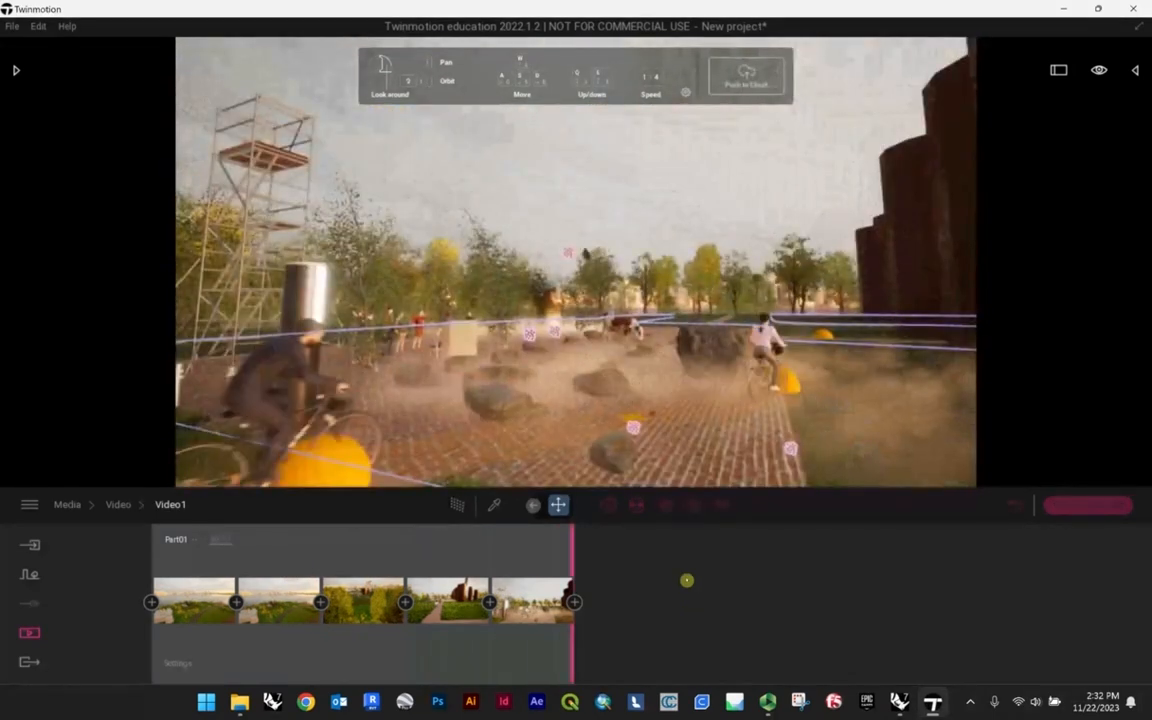
# - Delete the first of Part01's two near-identical aerial keyframes and play the fly-through again
pyautogui.click(208, 610)
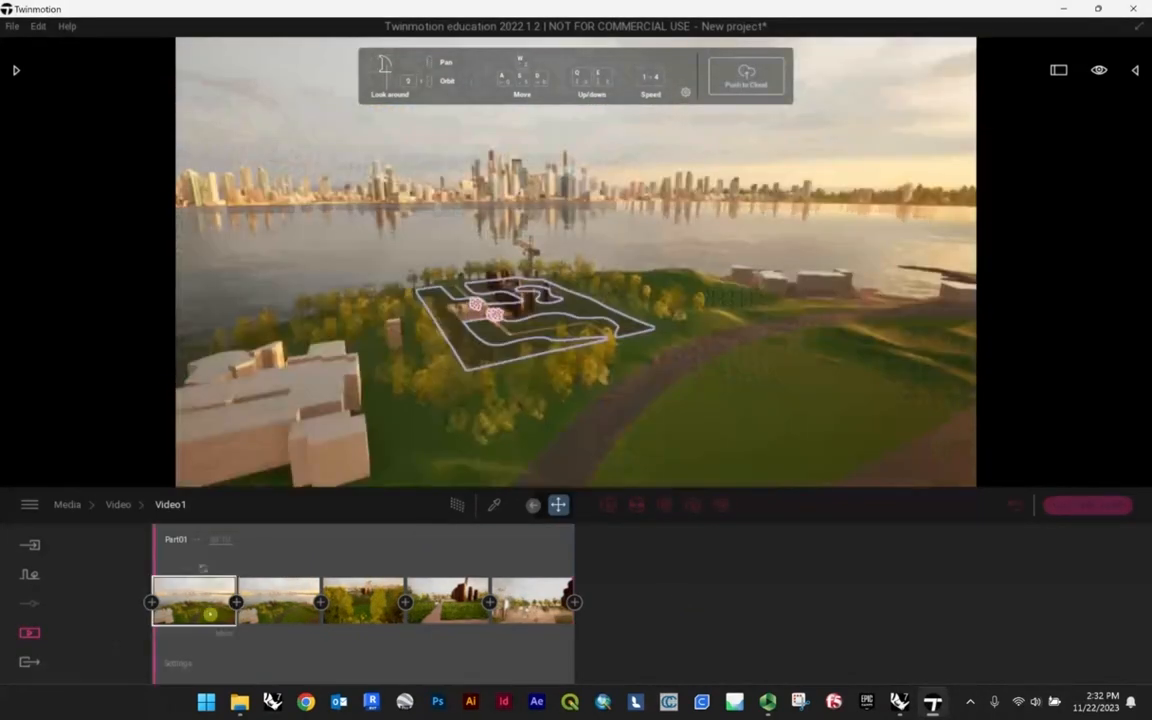
pyautogui.click(186, 568)
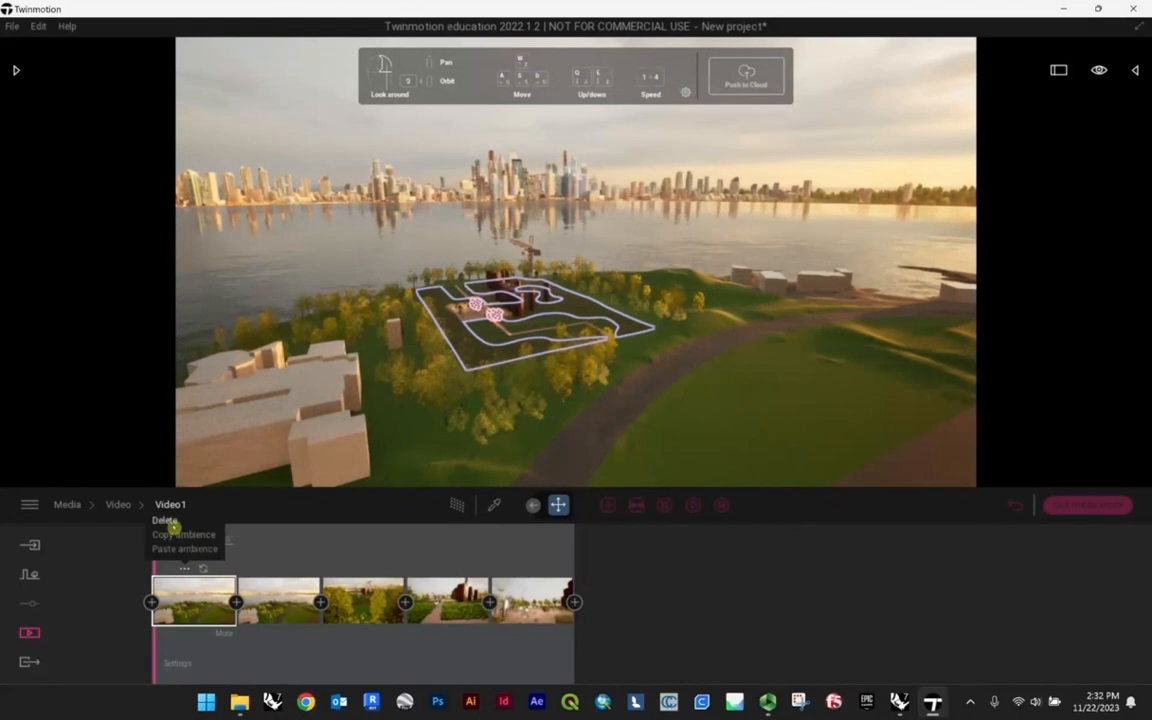
pyautogui.click(168, 521)
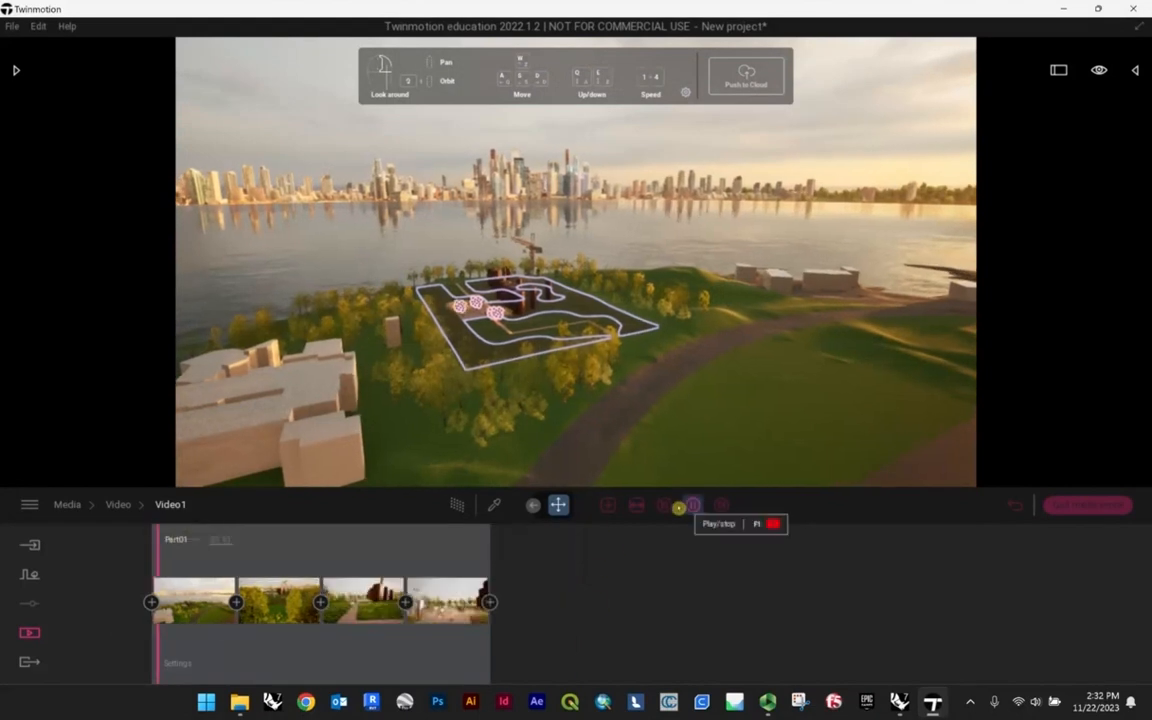
pyautogui.click(688, 506)
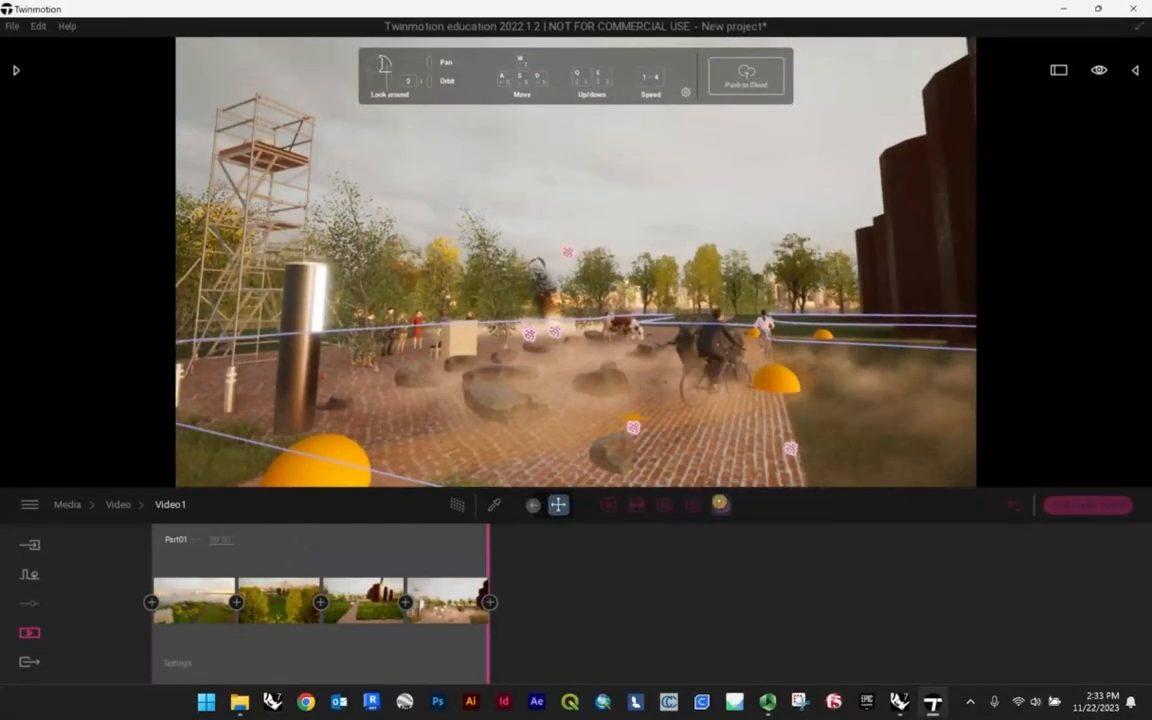
pyautogui.click(693, 507)
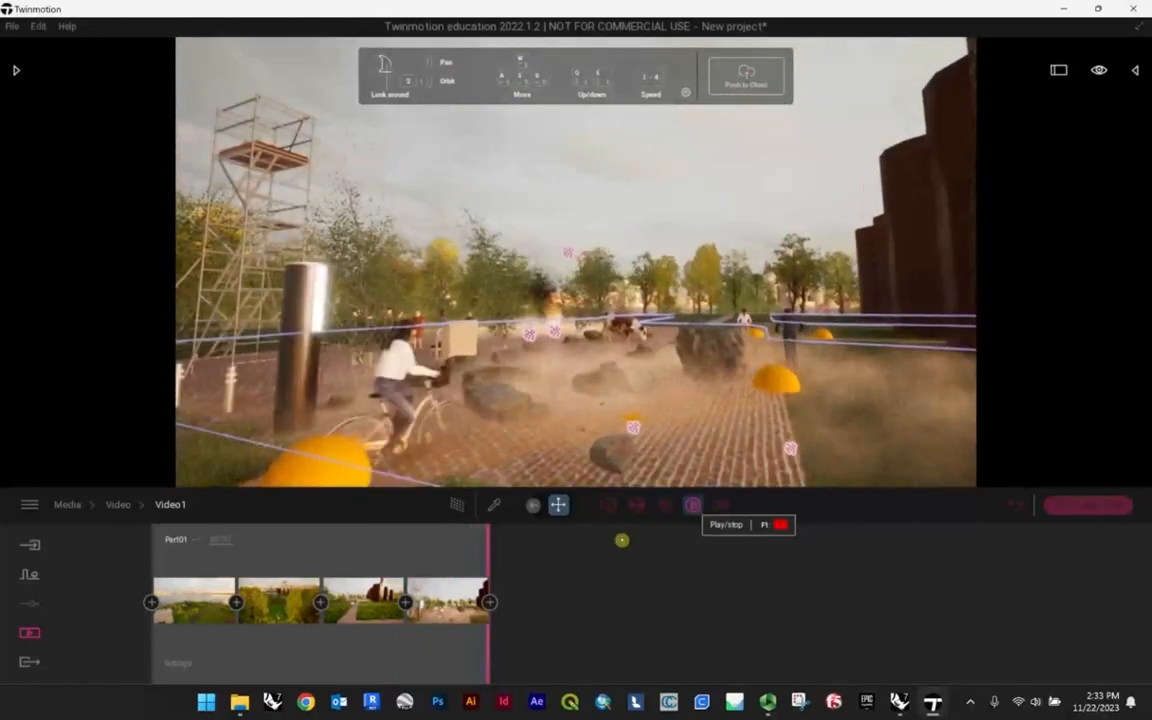
# - Copy Part01 and paste it as a second part at the end of Video1
pyautogui.rightClick(203, 545)
pyautogui.click(183, 496)
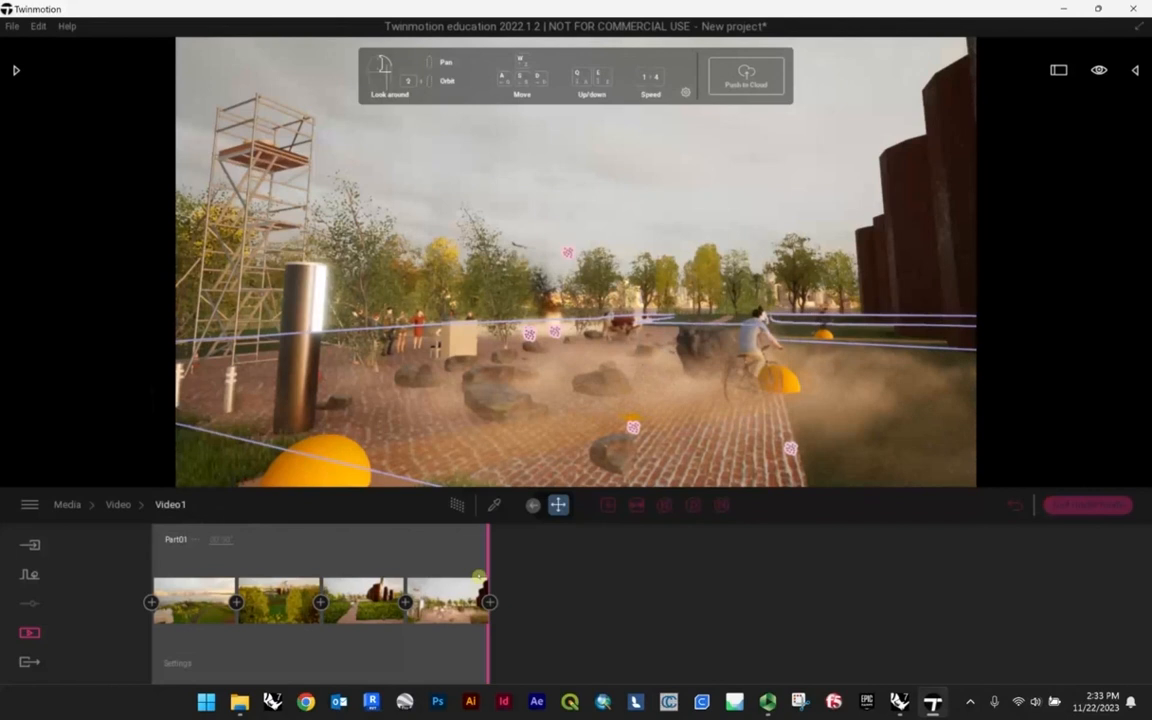
pyautogui.click(191, 538)
pyautogui.rightClick(196, 540)
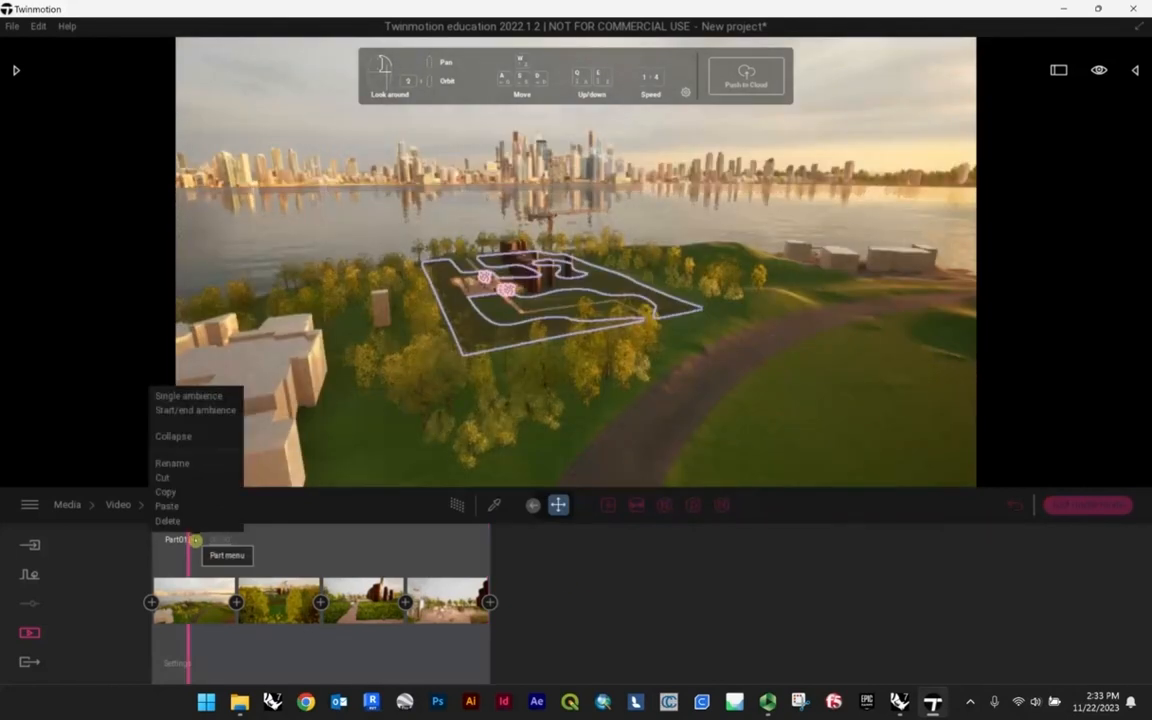
pyautogui.click(200, 521)
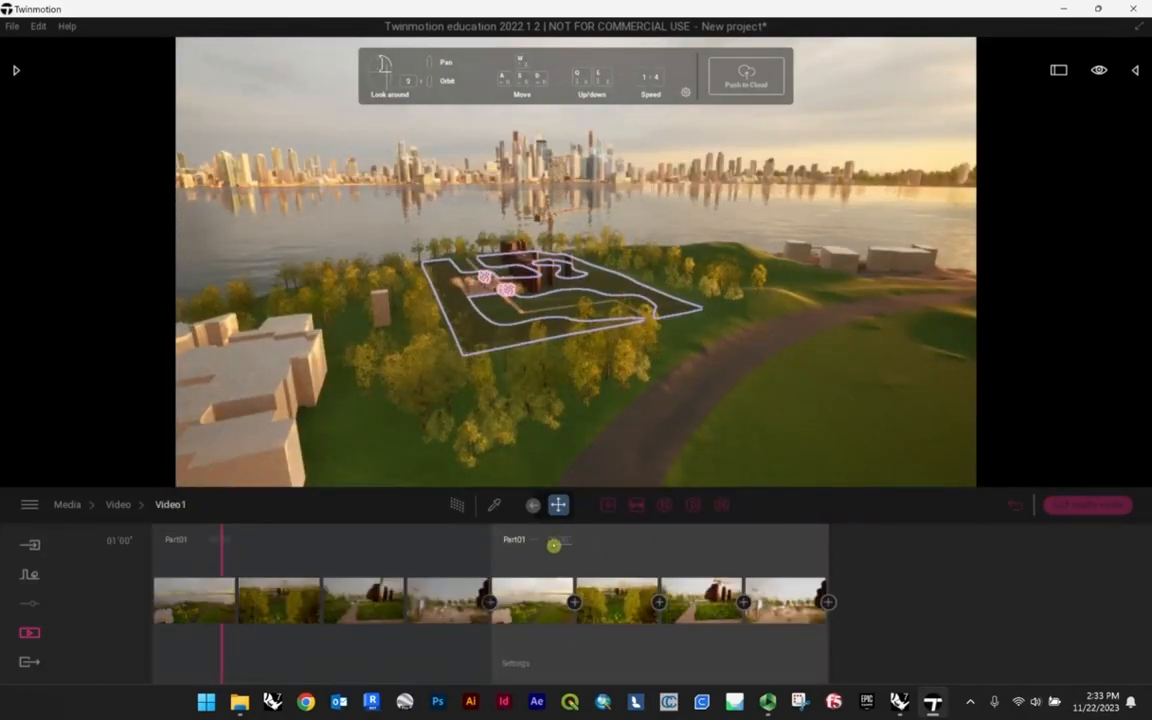
# - Delete the path, treetop and aerial keyframes from the second part, keeping only its final plaza keyframe
pyautogui.click(679, 597)
pyautogui.click(689, 570)
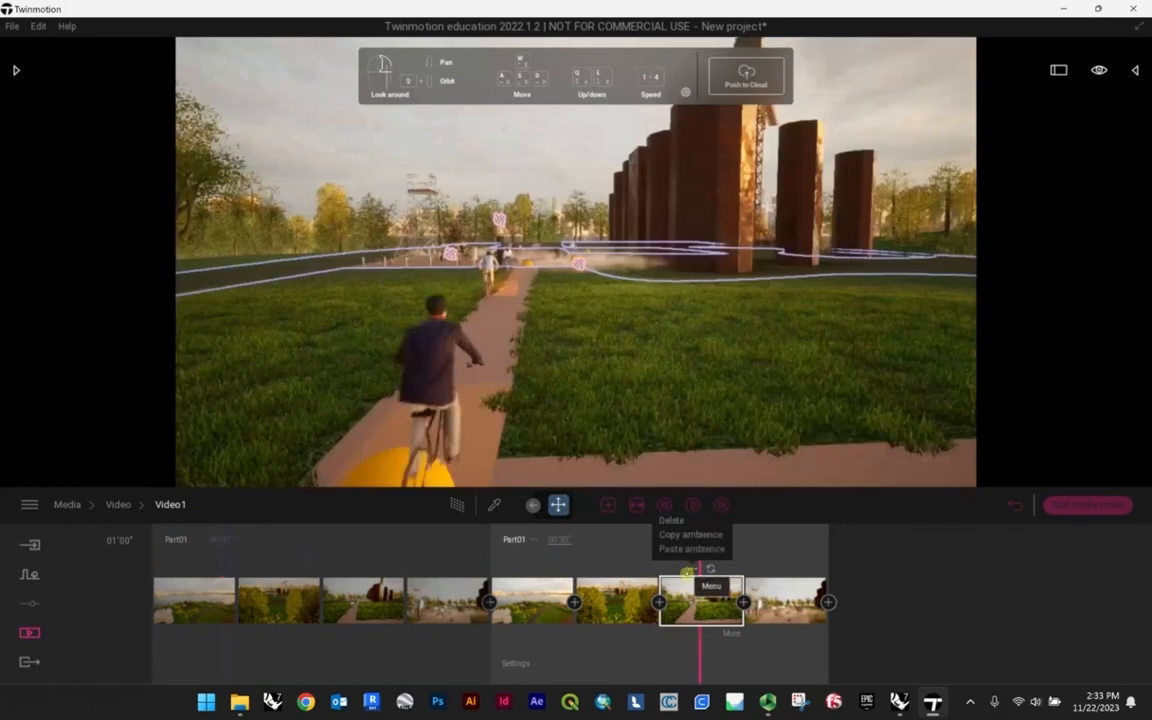
pyautogui.click(678, 522)
pyautogui.click(627, 597)
pyautogui.click(607, 569)
pyautogui.click(593, 522)
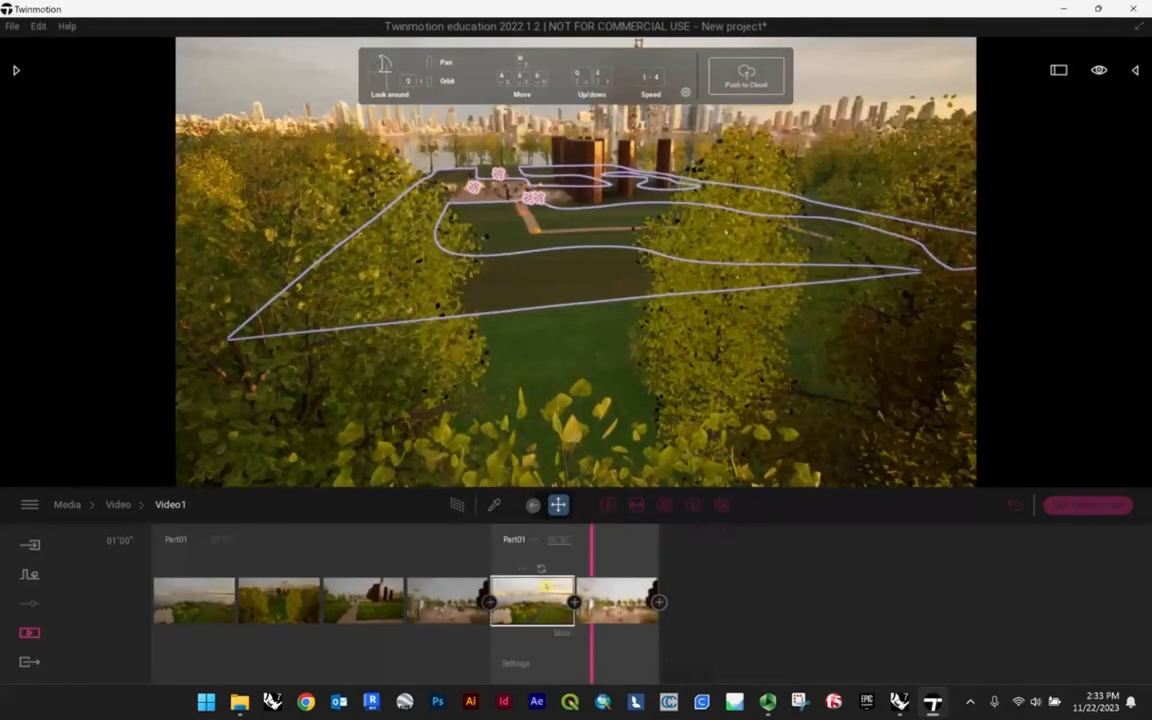
pyautogui.click(545, 590)
pyautogui.click(527, 569)
pyautogui.click(502, 521)
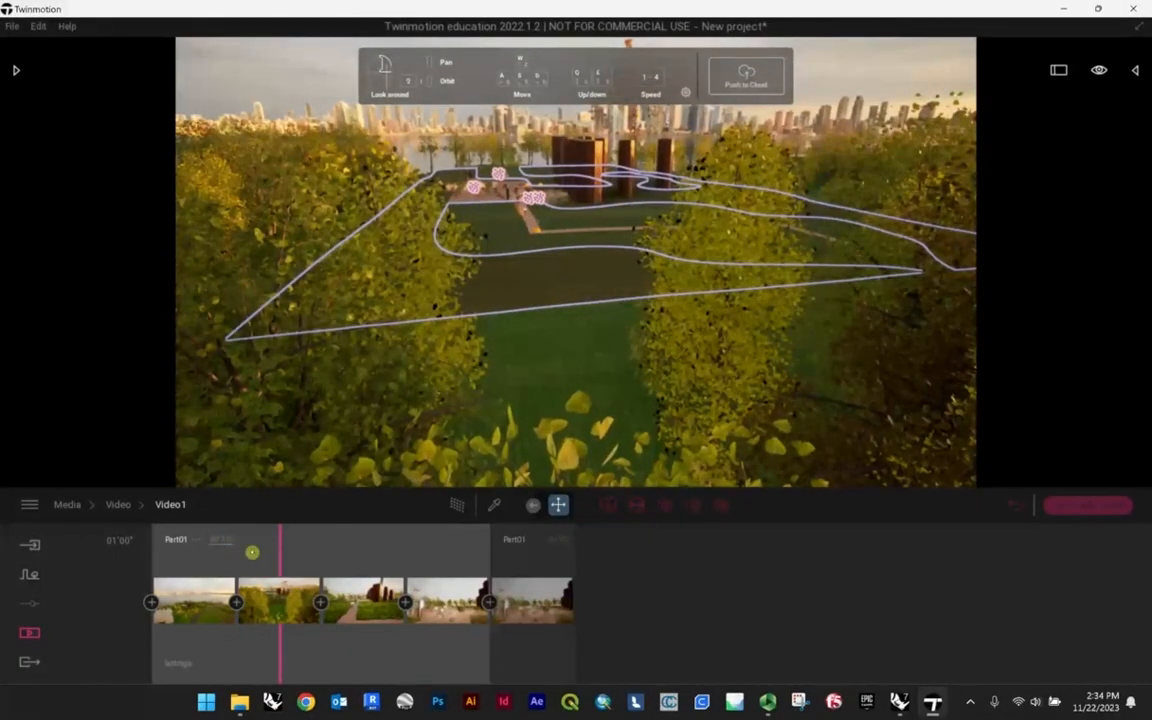
# - Add keyframes to the second part that rise above the plaza, turn toward the scaffold tower and pan to the bench and trees
pyautogui.moveTo(298, 642); pyautogui.dragTo(122, 561)
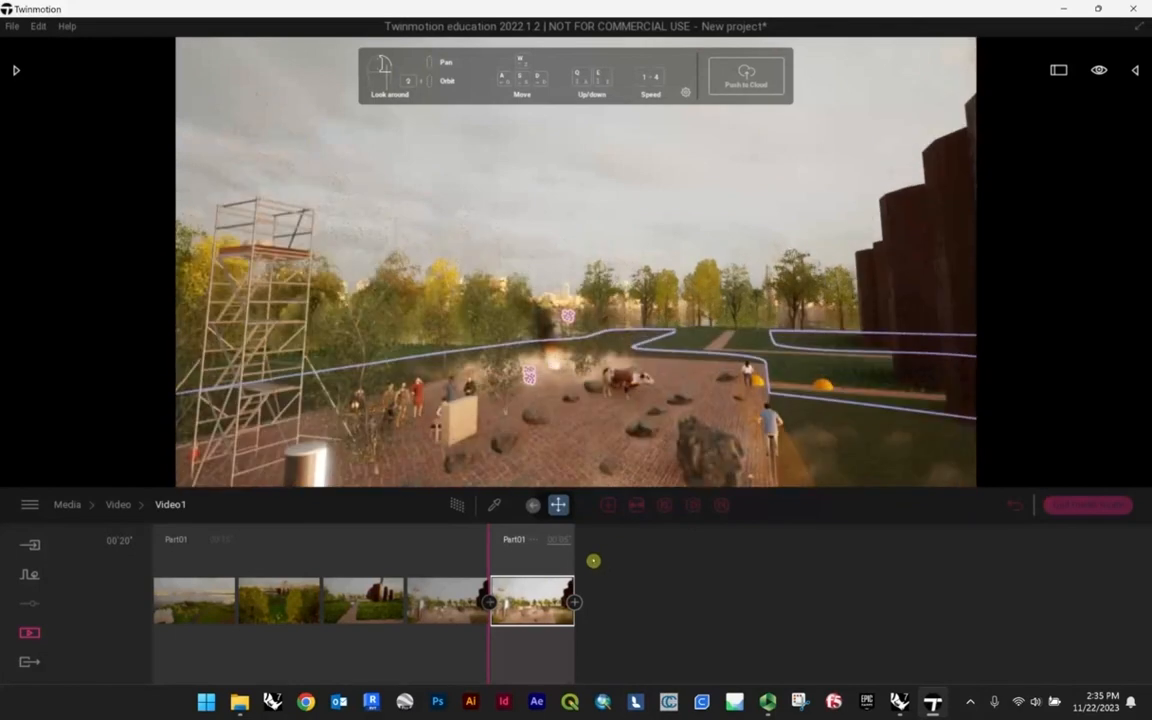
pyautogui.click(574, 601)
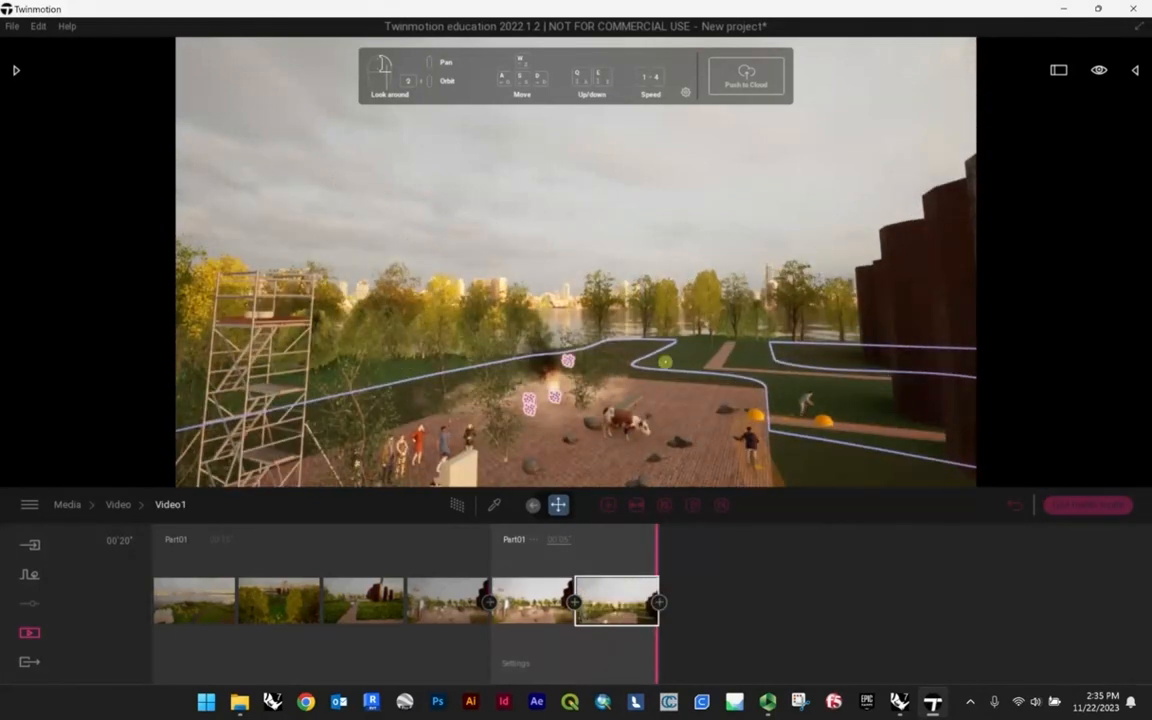
pyautogui.moveTo(793, 370); pyautogui.dragTo(582, 465, button='right')
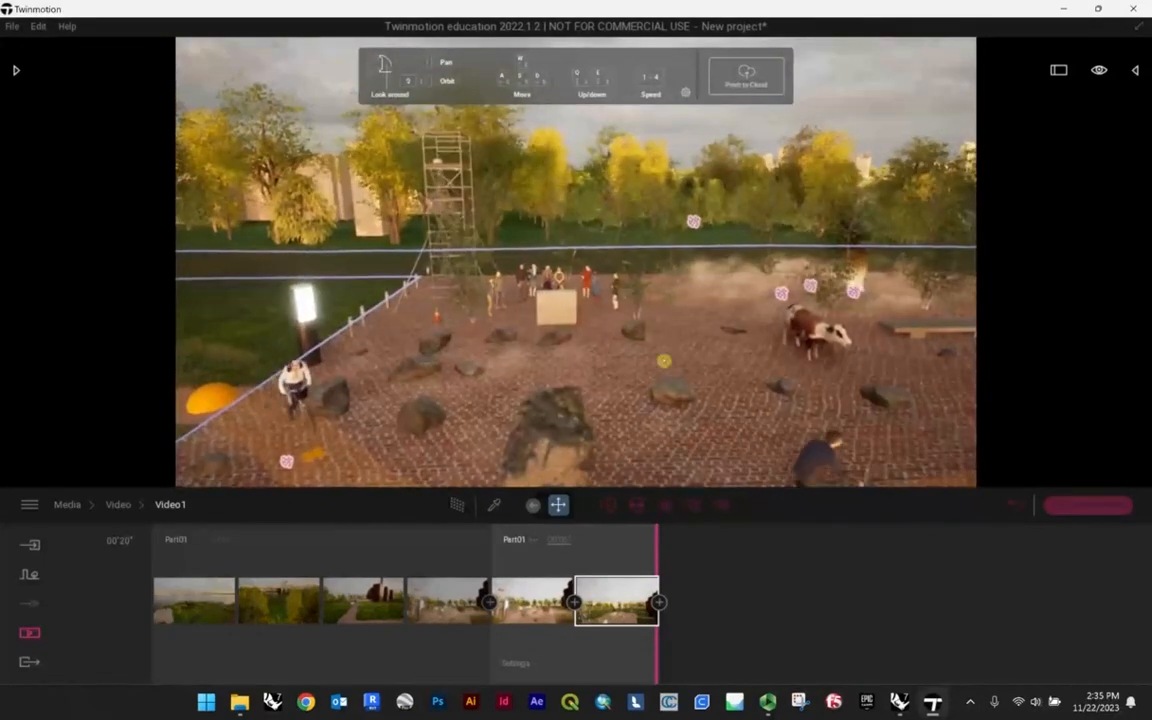
pyautogui.click(659, 602)
pyautogui.moveTo(702, 393); pyautogui.dragTo(965, 339, button='right')
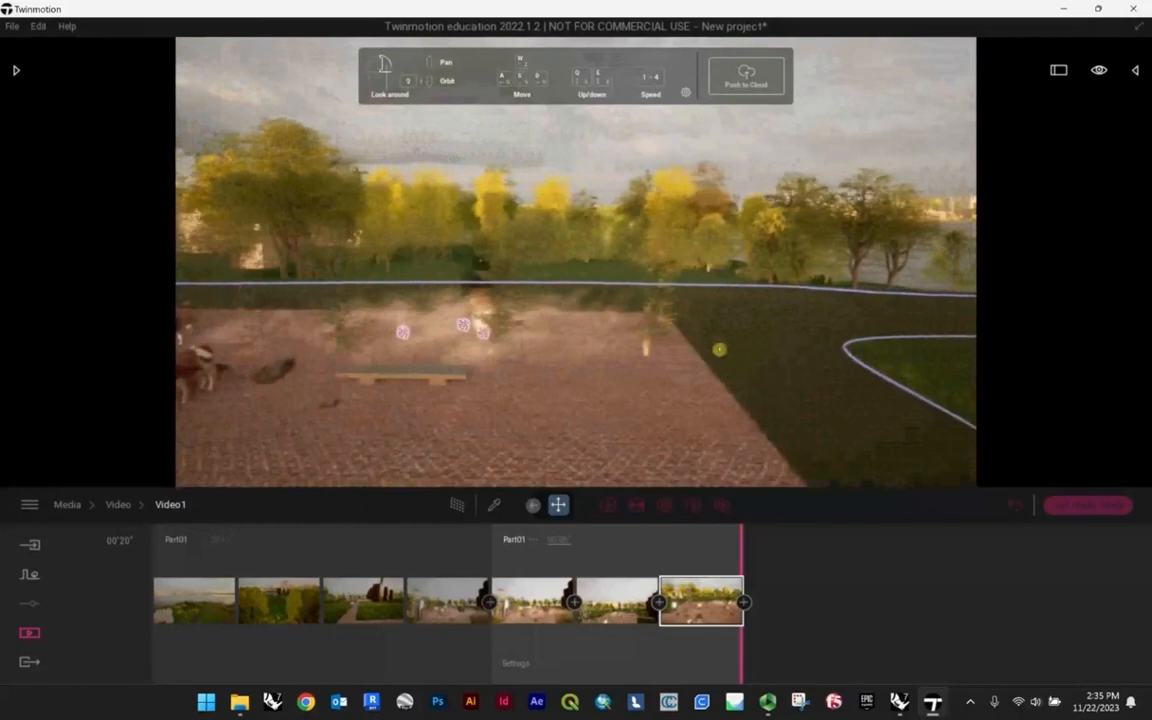
pyautogui.moveTo(719, 349); pyautogui.dragTo(800, 349, button='right')
# - Play the second part from its start and set its duration to 20 seconds
pyautogui.moveTo(160, 540); pyautogui.dragTo(494, 556)
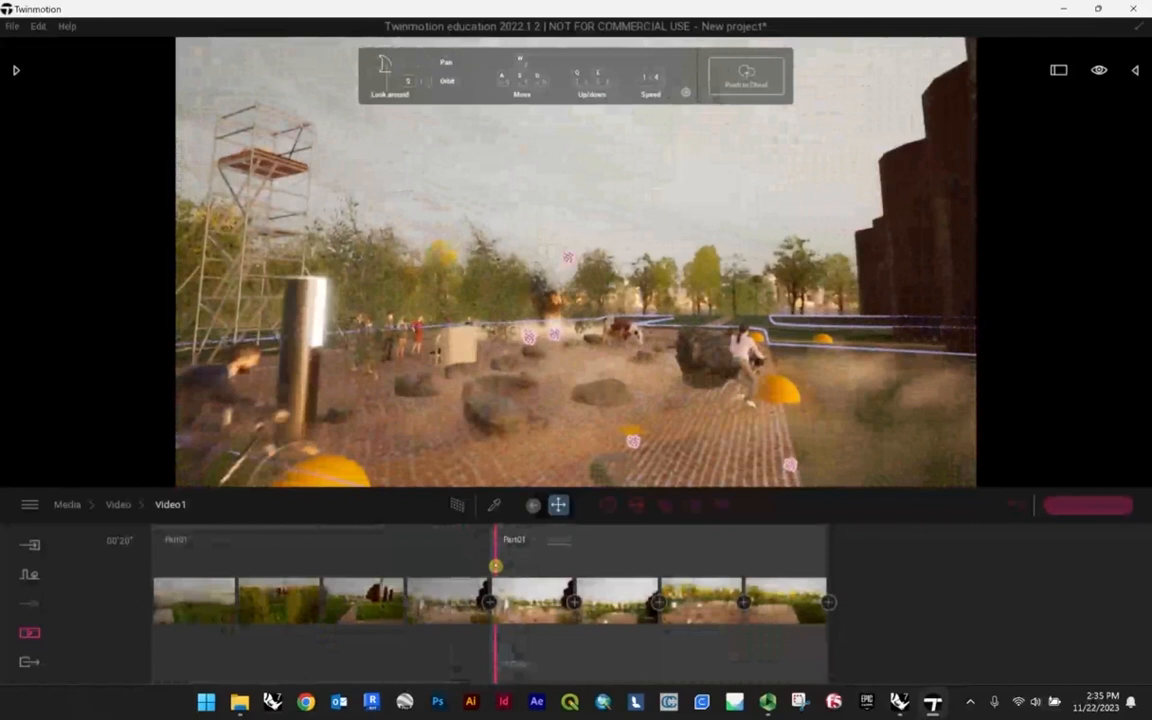
pyautogui.click(691, 507)
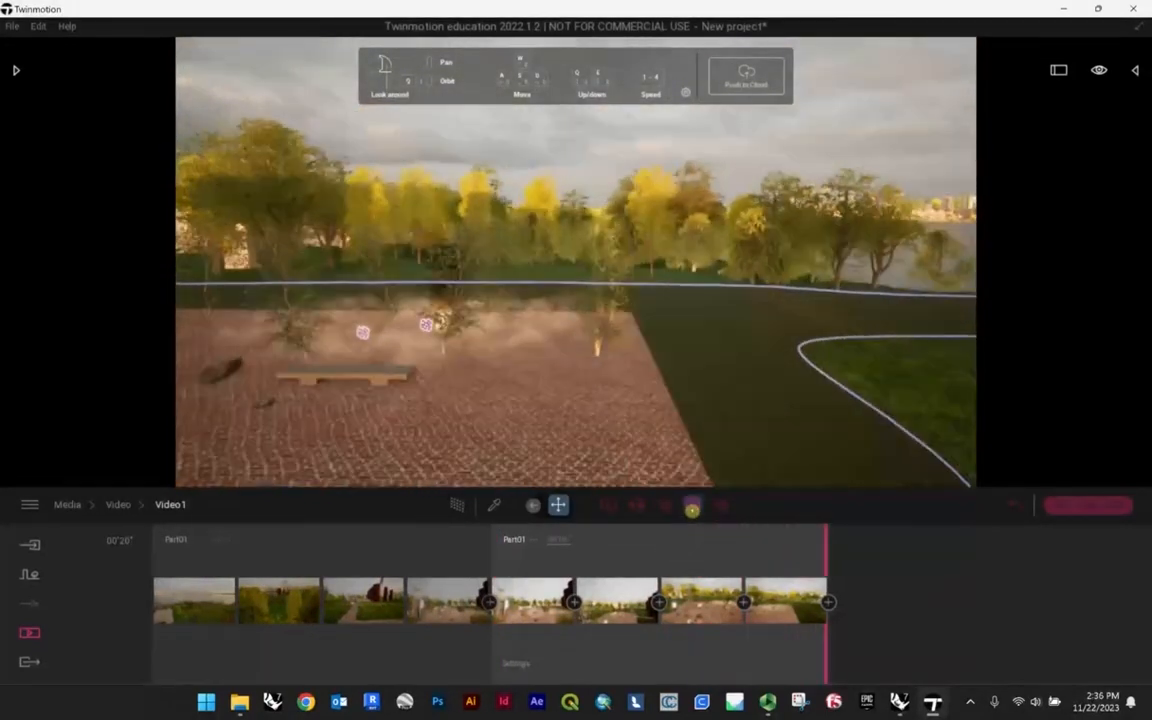
pyautogui.click(567, 540)
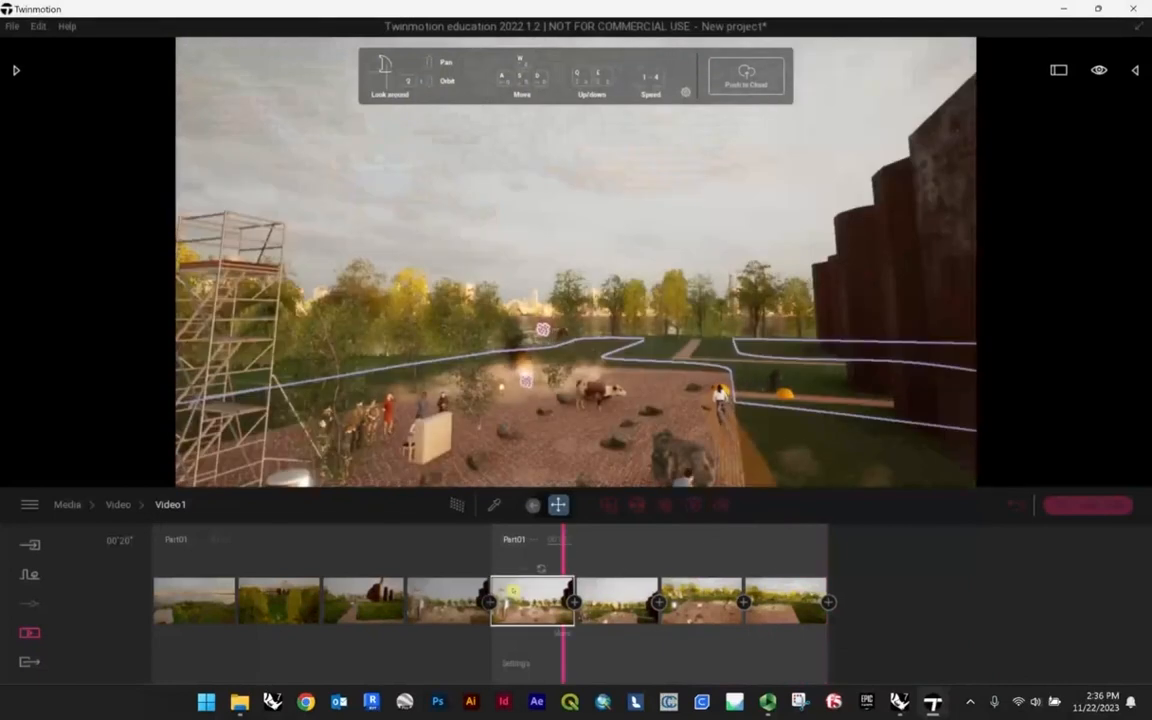
pyautogui.click(513, 591)
pyautogui.moveTo(566, 540); pyautogui.dragTo(667, 508)
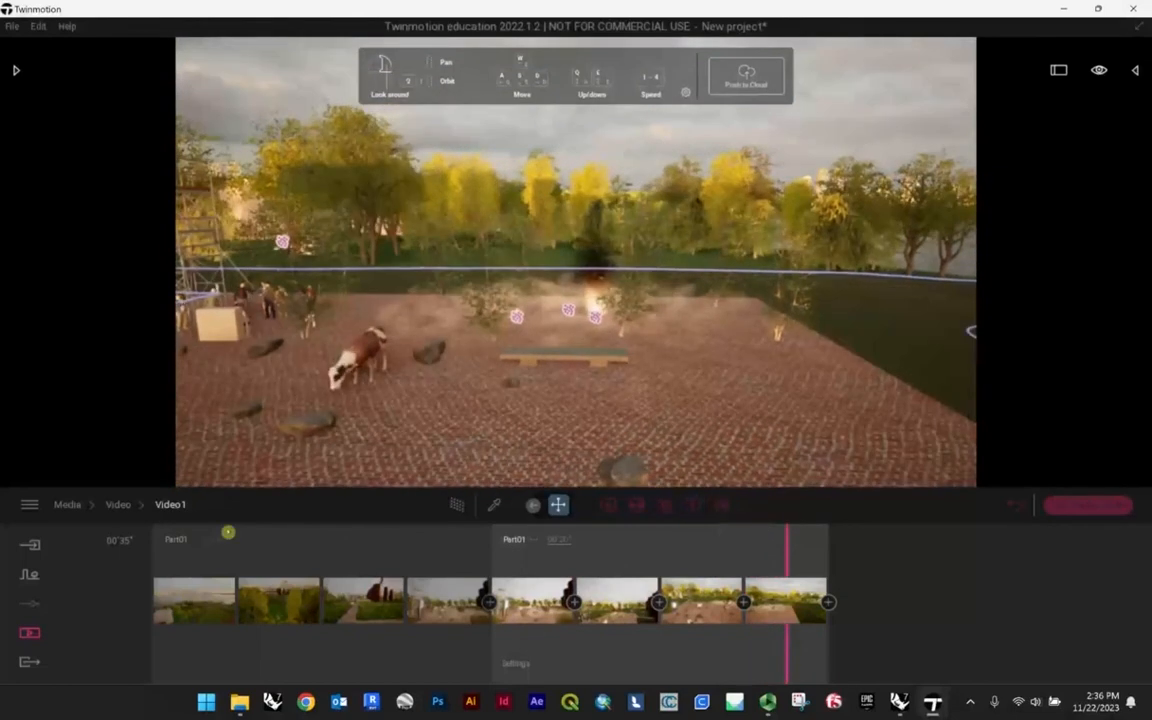
# - Turn on the Path Tracer in the first part's renderer settings and open that part's lighting settings
pyautogui.click(357, 661)
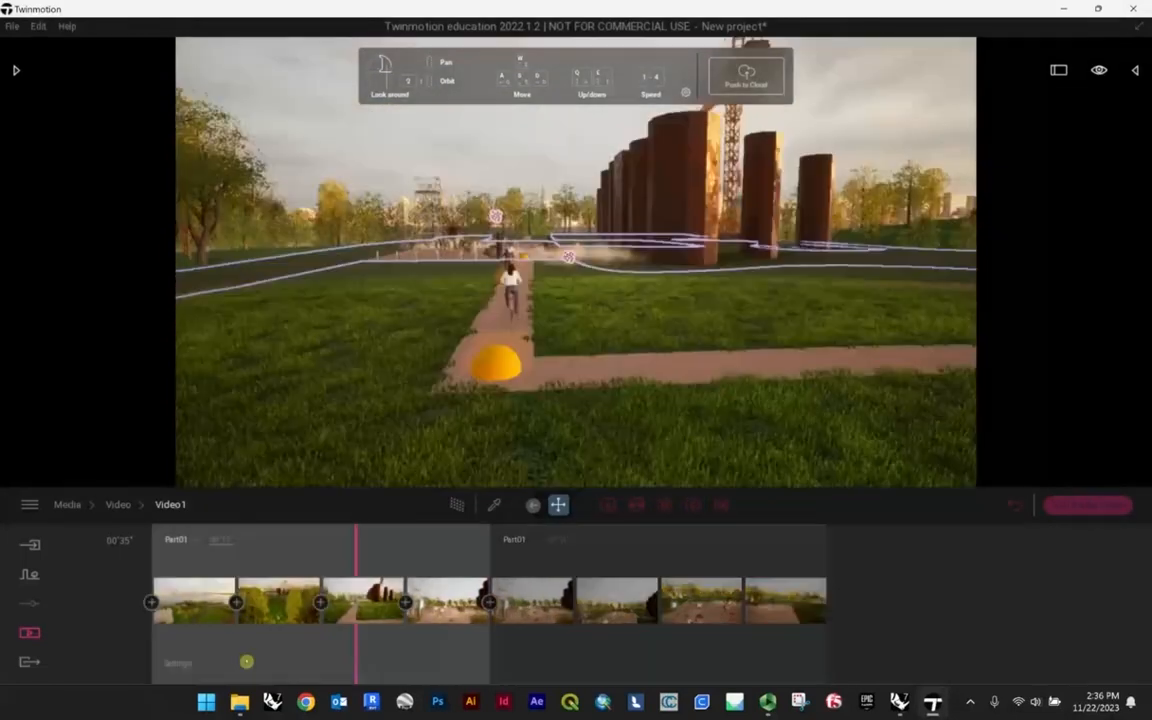
pyautogui.click(178, 665)
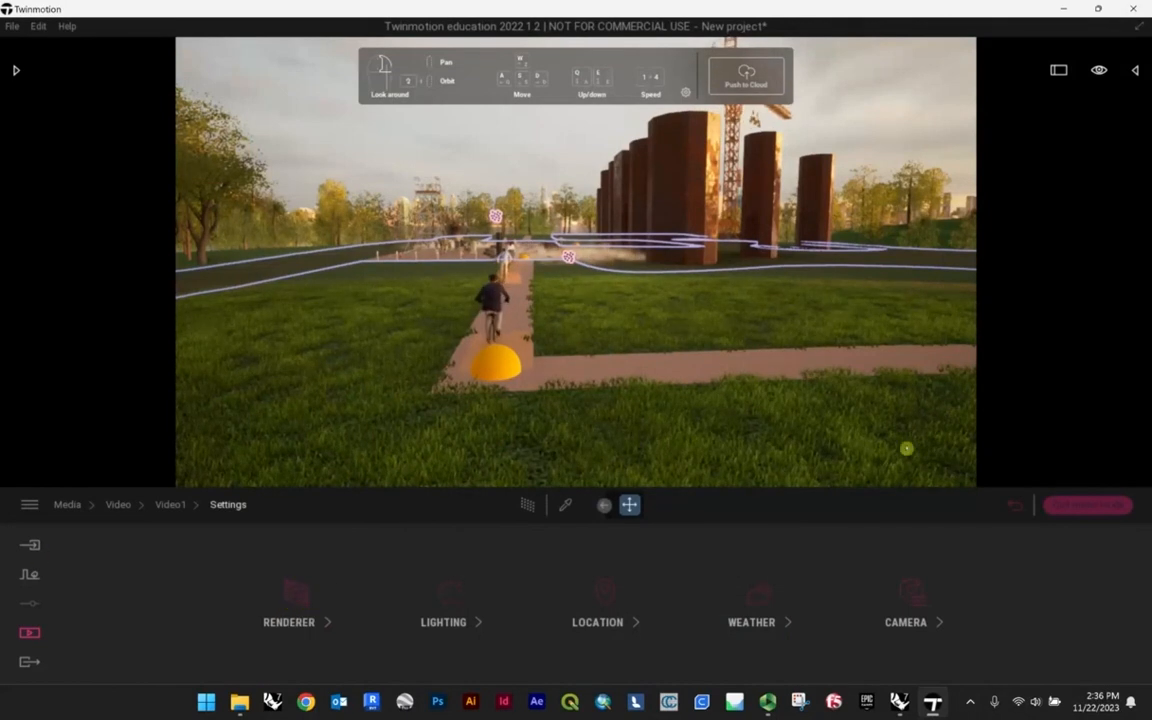
pyautogui.click(291, 607)
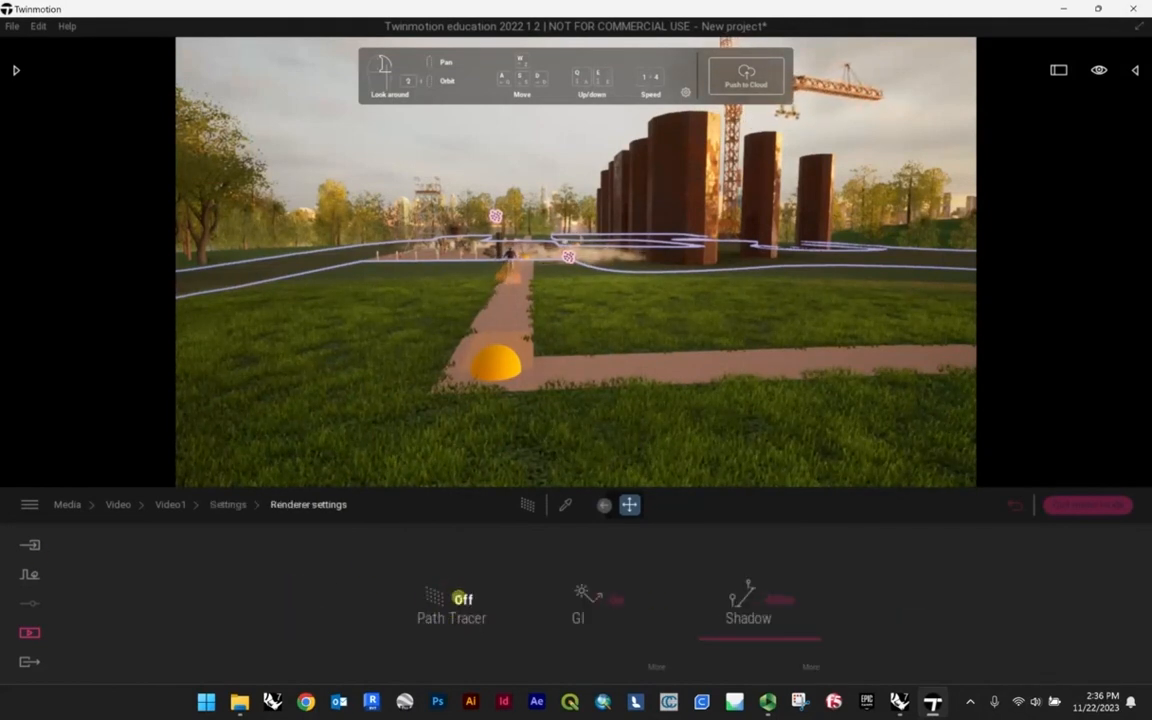
pyautogui.click(545, 597)
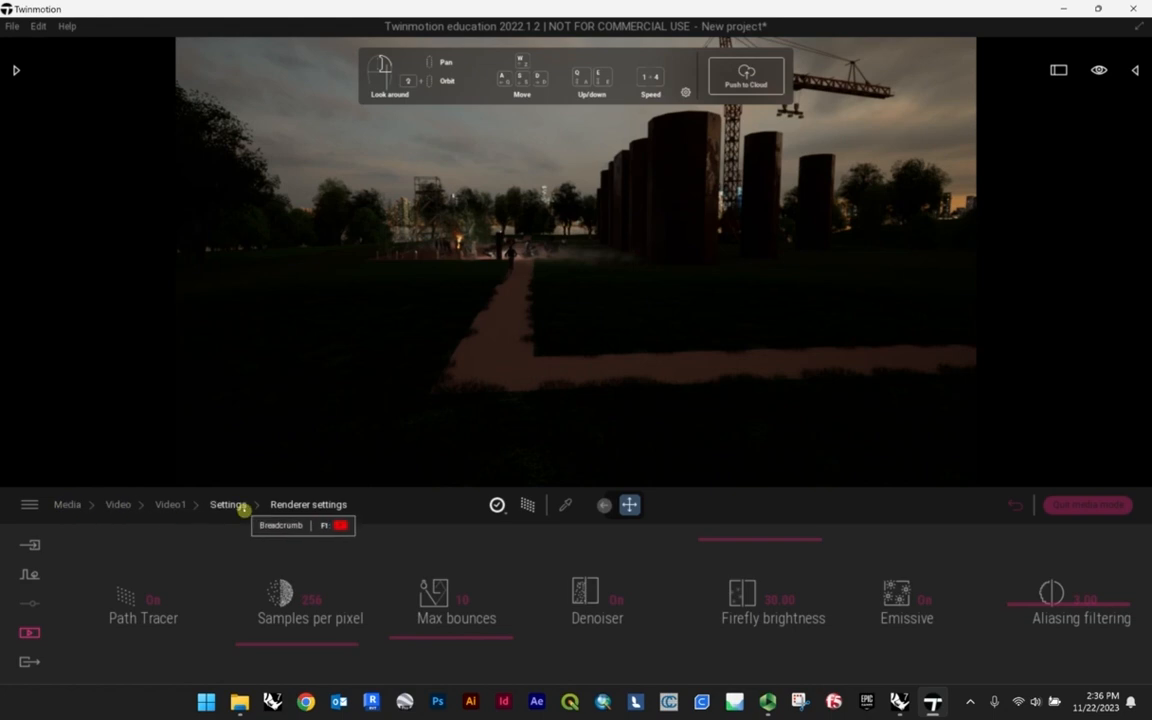
pyautogui.click(240, 507)
pyautogui.click(447, 603)
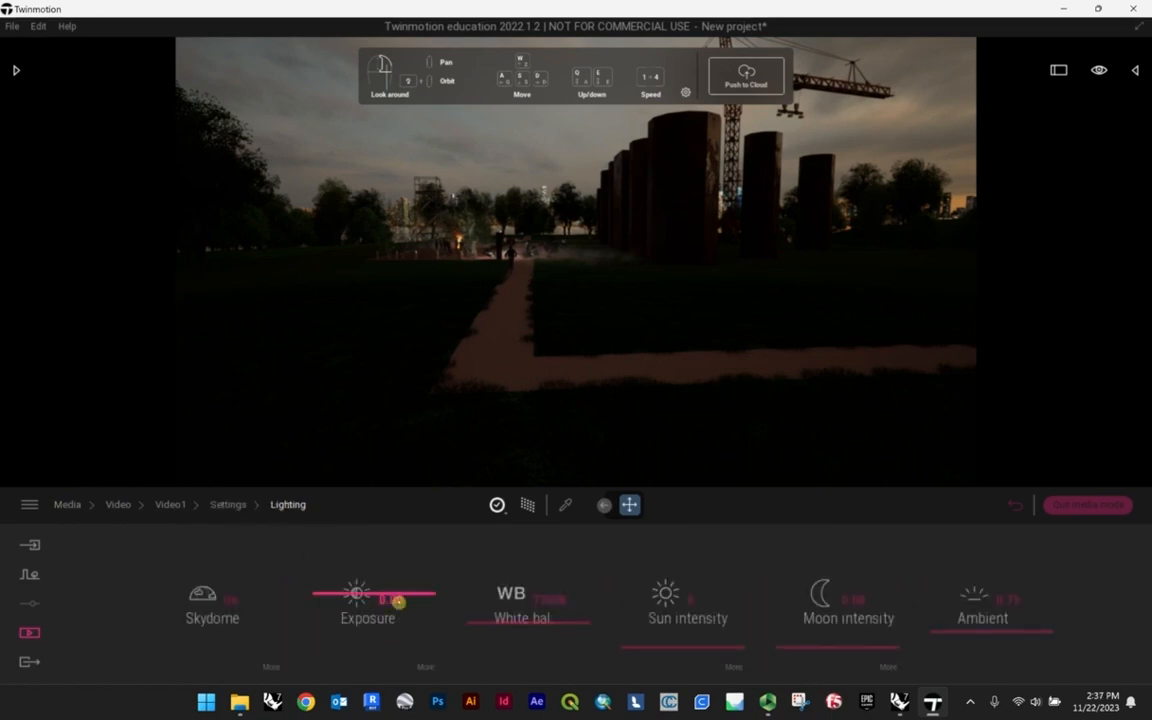
# - Set the first part's lighting to an exposure of about 4.35, white balance of 10621K and sun intensity of 11
pyautogui.moveTo(408, 594)
pyautogui.mouseDown()
pyautogui.moveTo(419, 555)
pyautogui.moveTo(417, 580)
pyautogui.mouseUp()
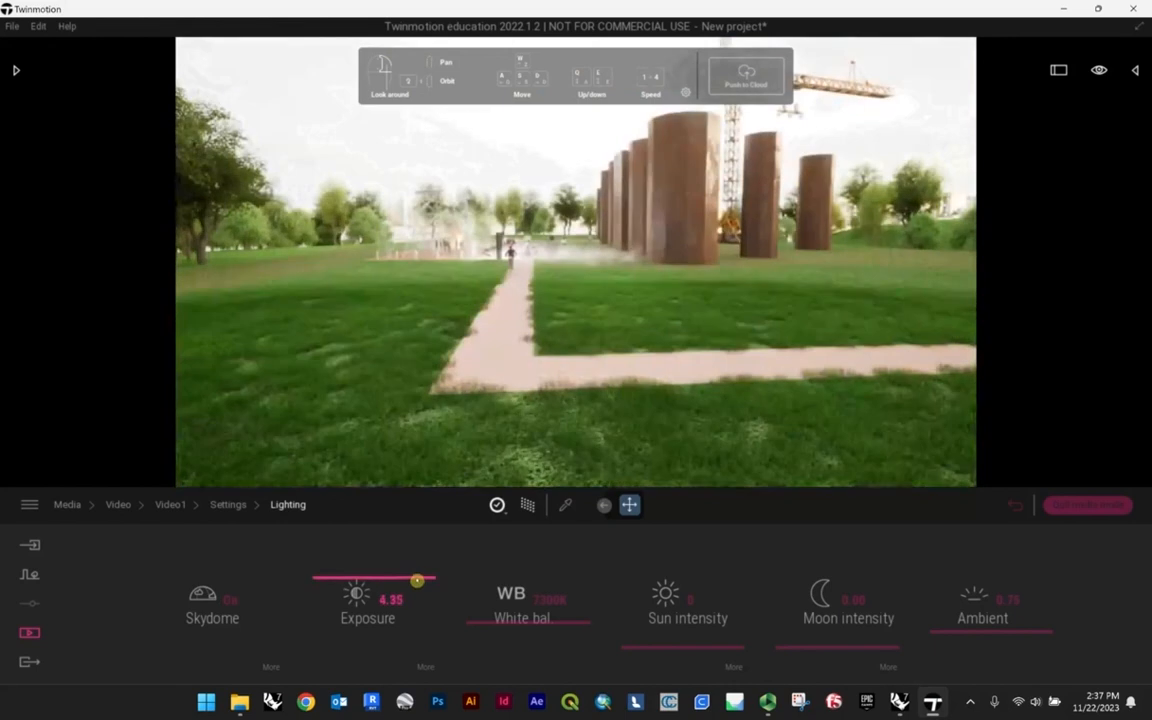
pyautogui.moveTo(547, 619); pyautogui.dragTo(546, 589)
pyautogui.moveTo(679, 646); pyautogui.dragTo(675, 625)
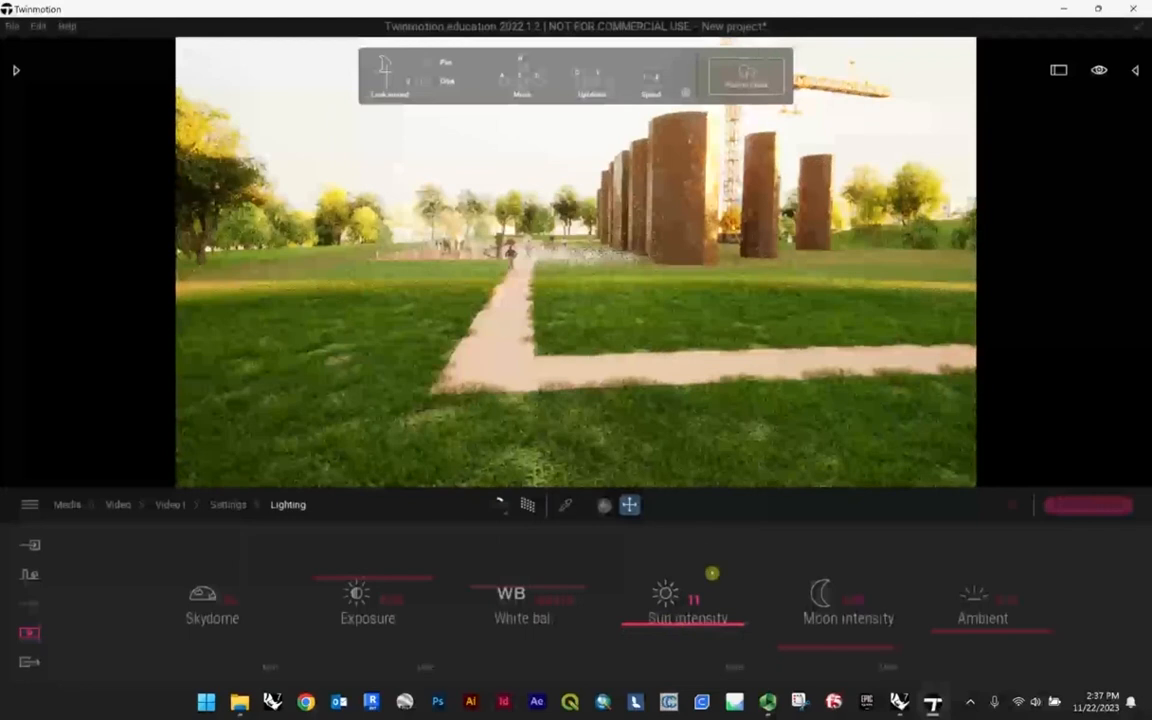
pyautogui.moveTo(416, 581); pyautogui.dragTo(416, 597)
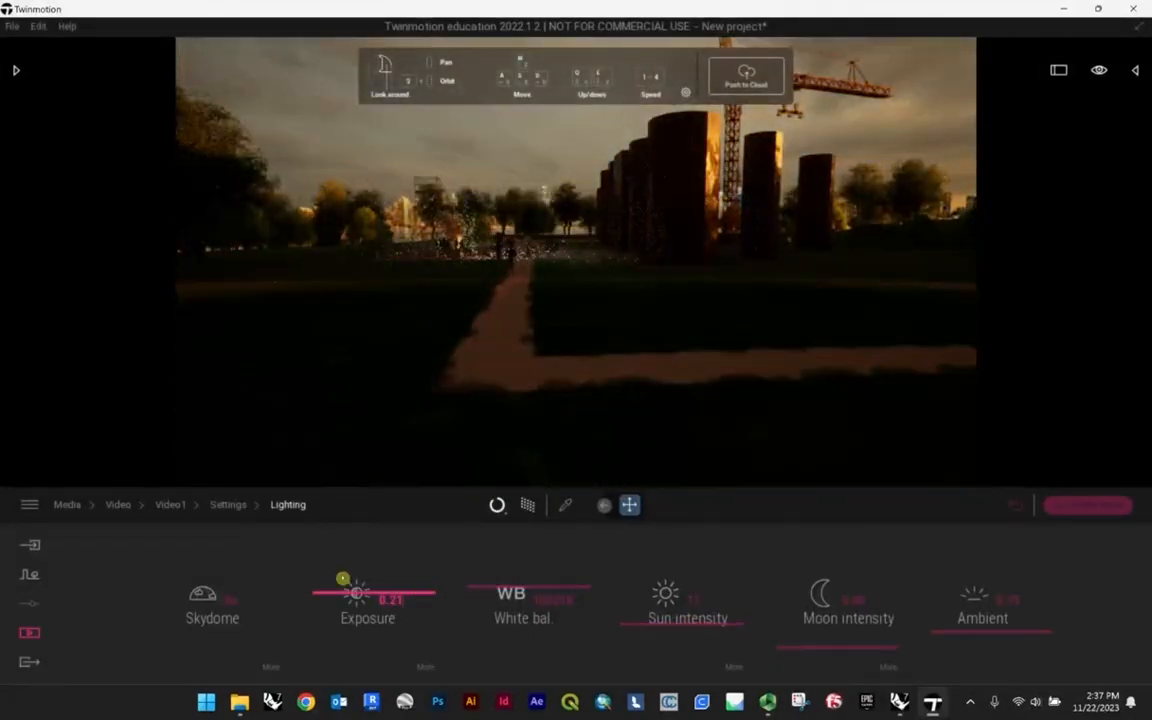
pyautogui.moveTo(352, 594)
pyautogui.mouseDown()
pyautogui.moveTo(352, 563)
pyautogui.moveTo(352, 575)
pyautogui.mouseUp()
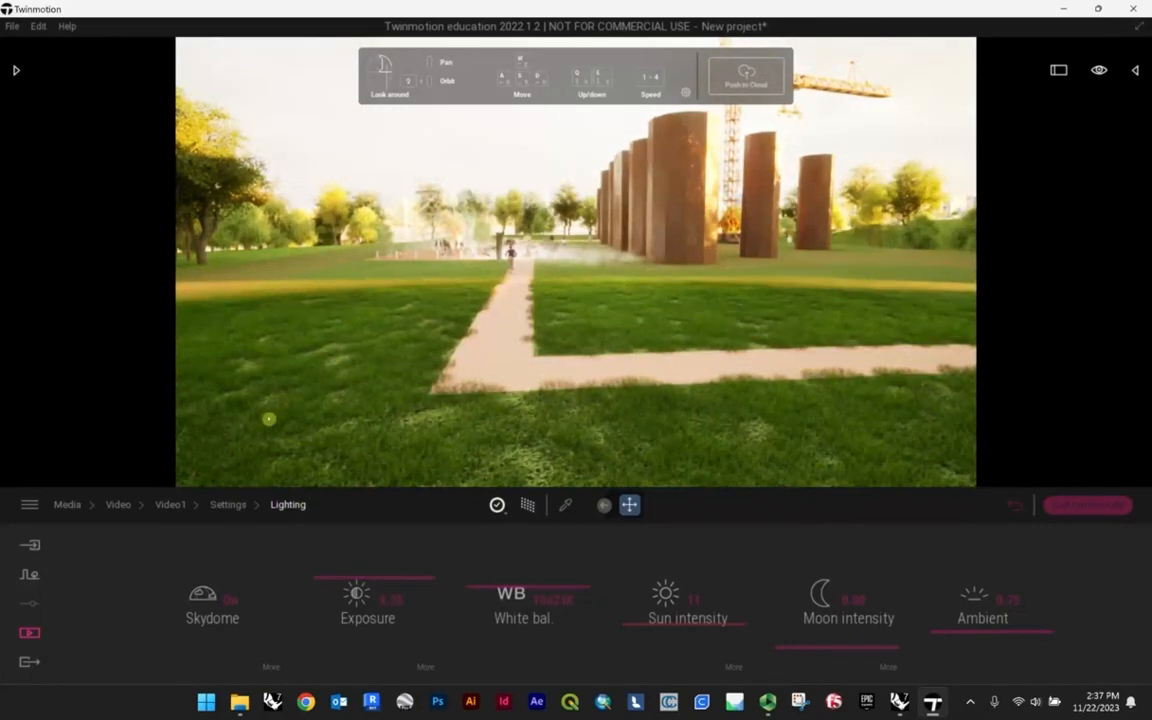
# - Open the first part's weather settings, try several sky conditions and settle the weather slider slightly past cloudy
pyautogui.click(228, 504)
pyautogui.click(745, 612)
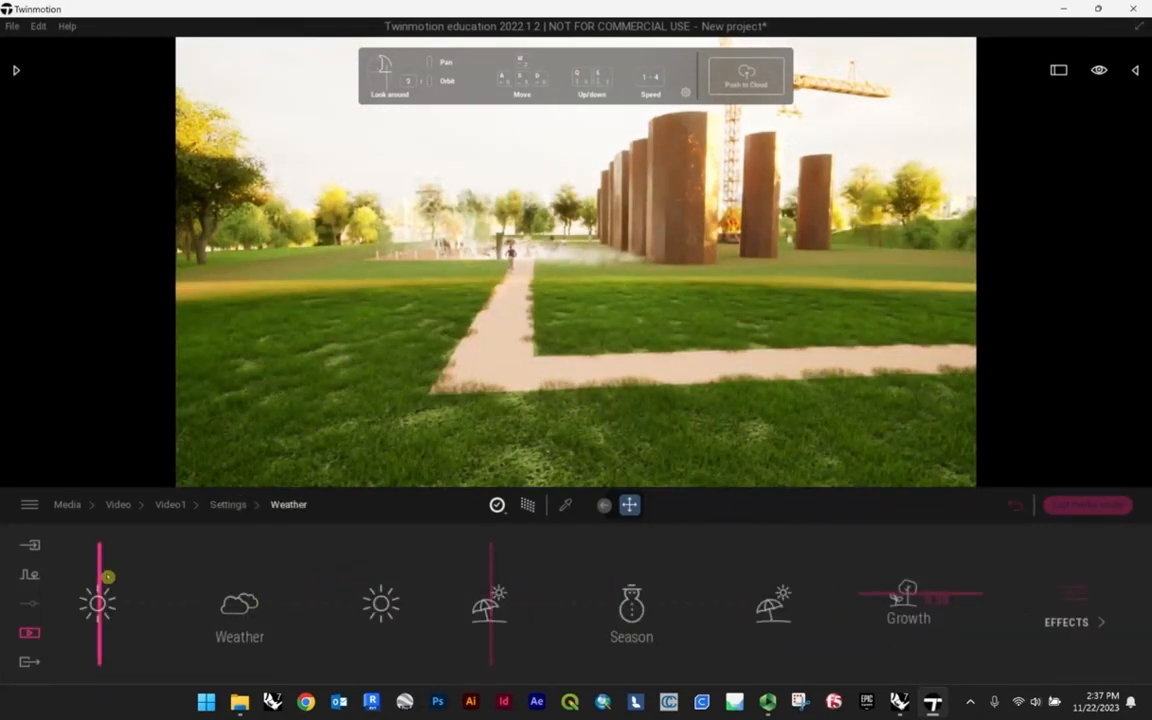
pyautogui.moveTo(97, 587); pyautogui.dragTo(220, 590)
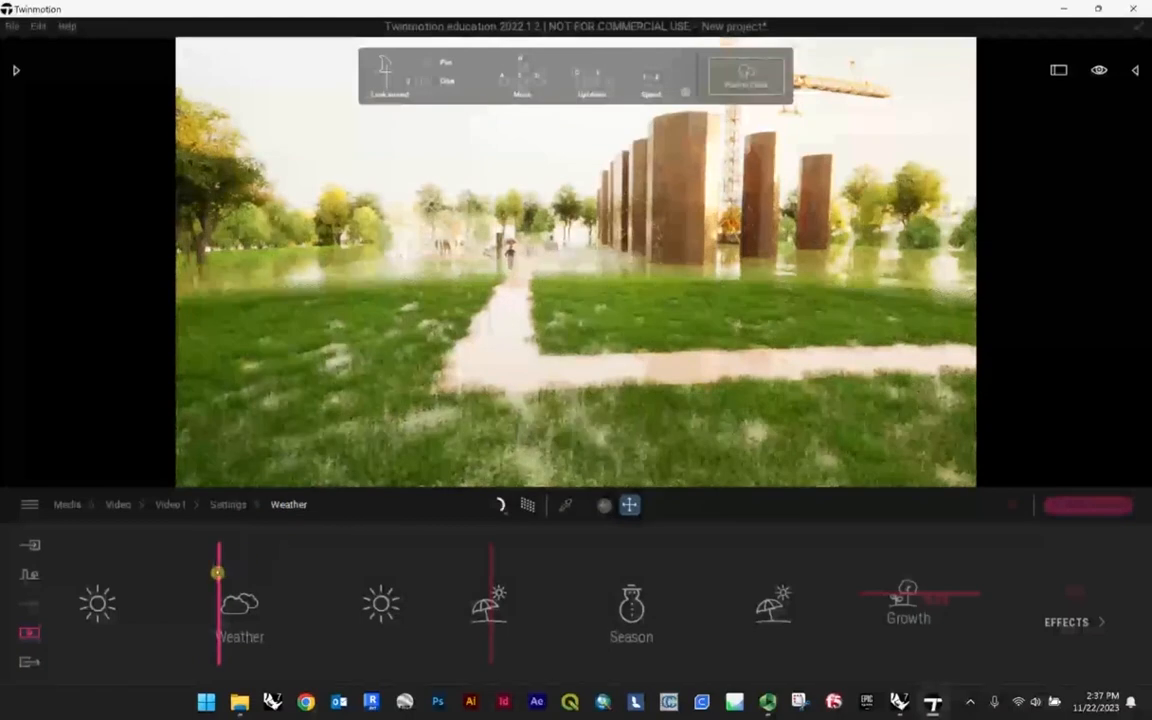
pyautogui.moveTo(217, 573); pyautogui.dragTo(290, 590)
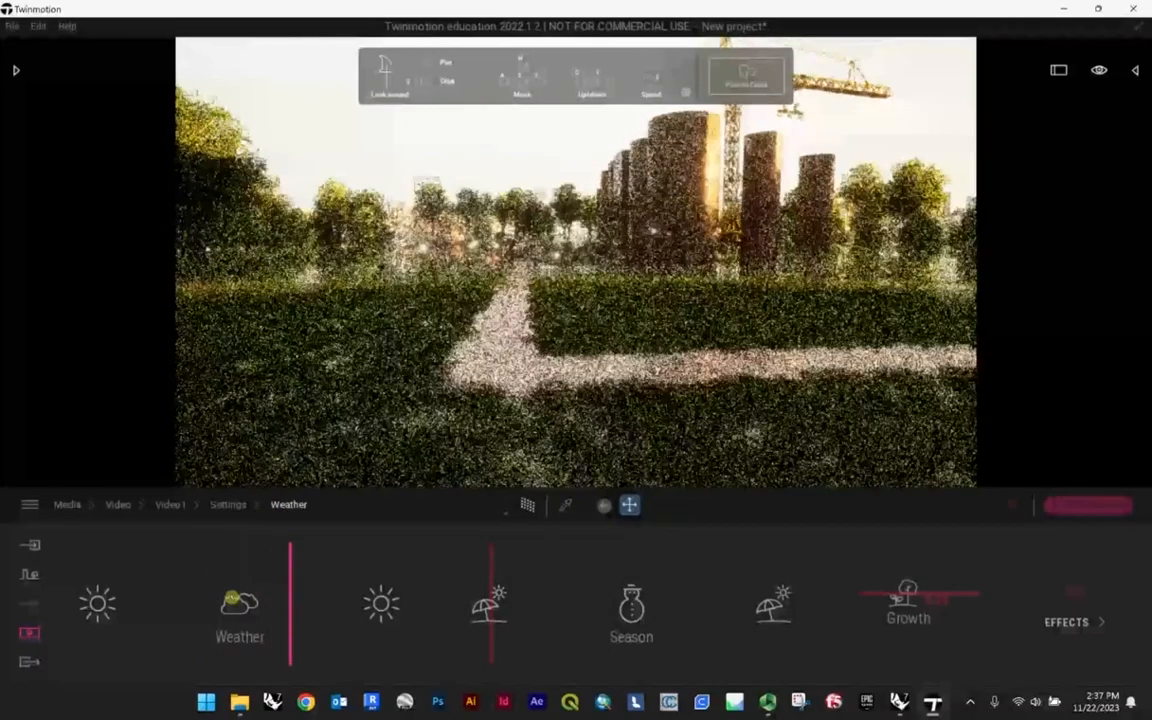
pyautogui.click(239, 599)
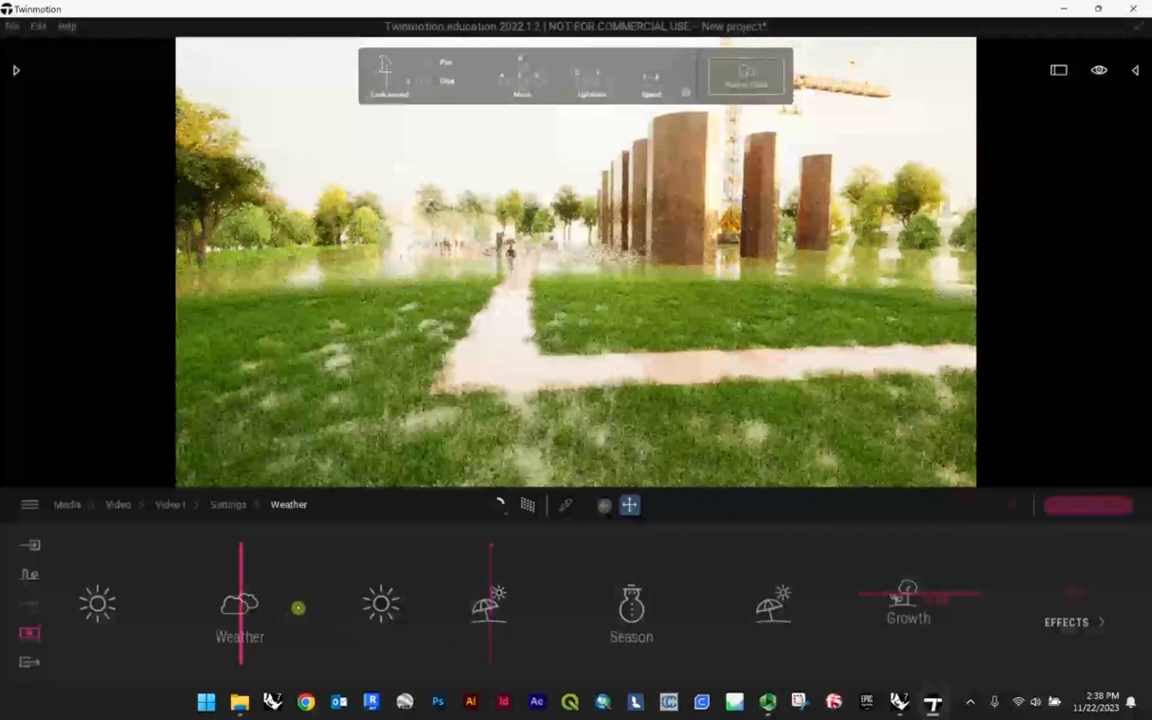
pyautogui.moveTo(237, 580); pyautogui.dragTo(376, 588)
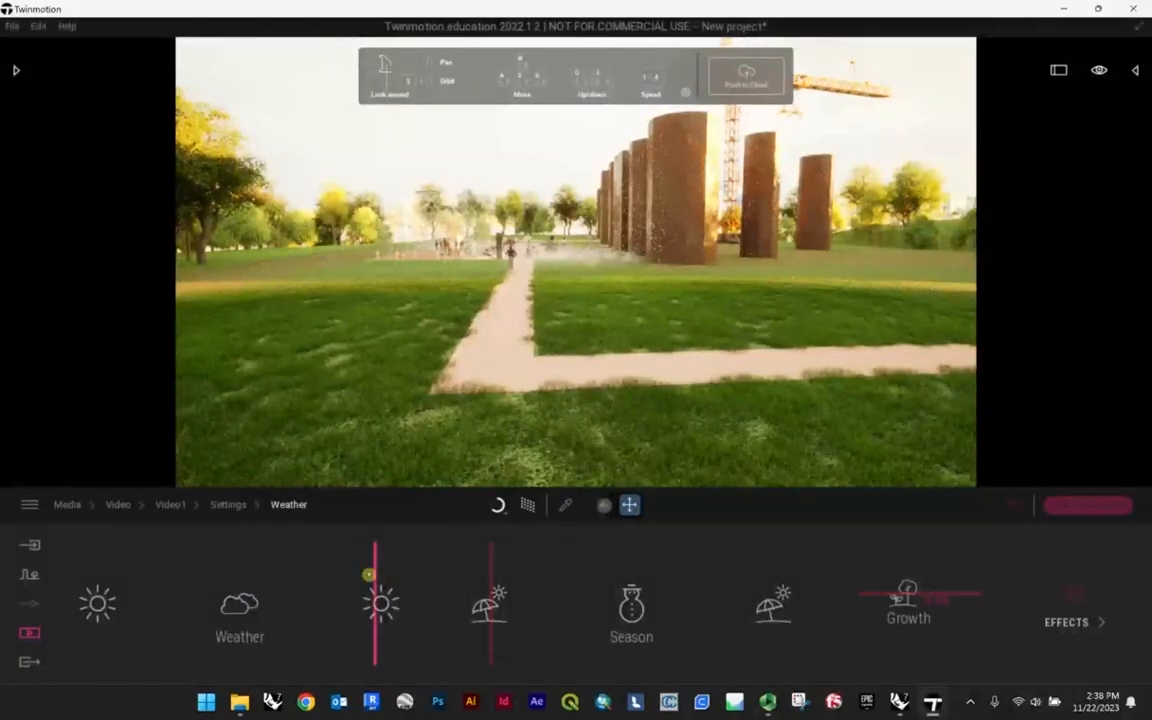
pyautogui.moveTo(378, 572); pyautogui.dragTo(283, 572)
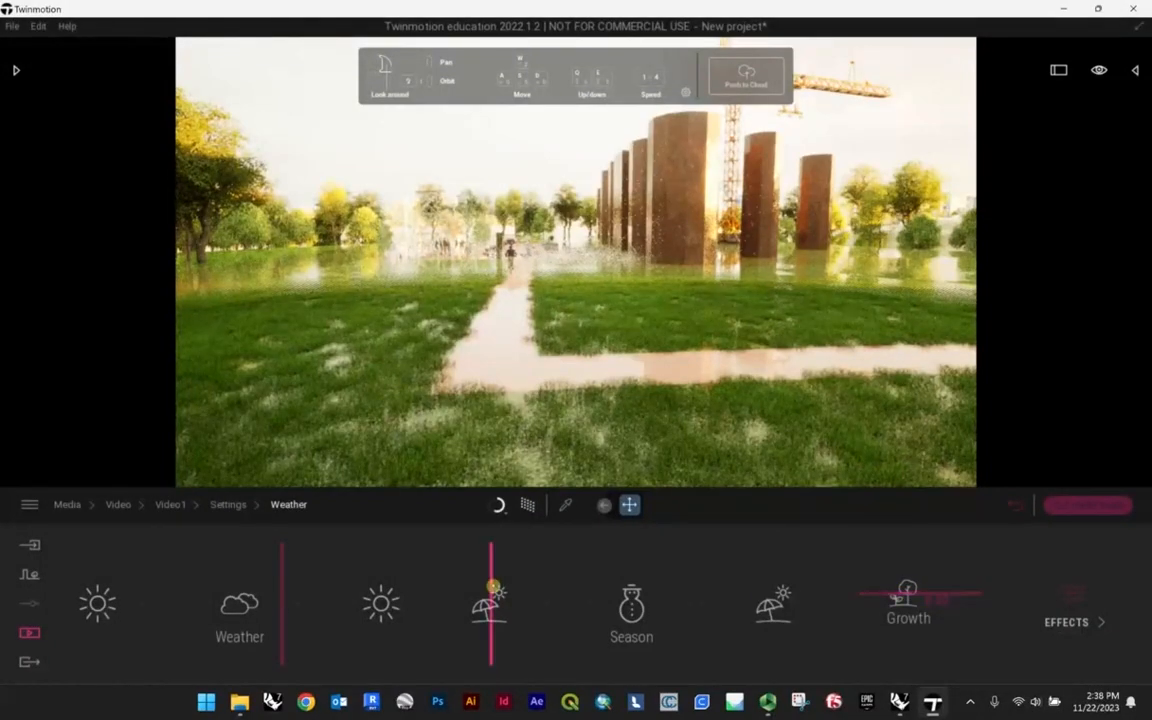
# - Try the full season range and return to summer, and test the tree growth at 0.00, 1.00 and 0.89 before restoring it to about mid-range
pyautogui.moveTo(493, 588); pyautogui.dragTo(771, 590)
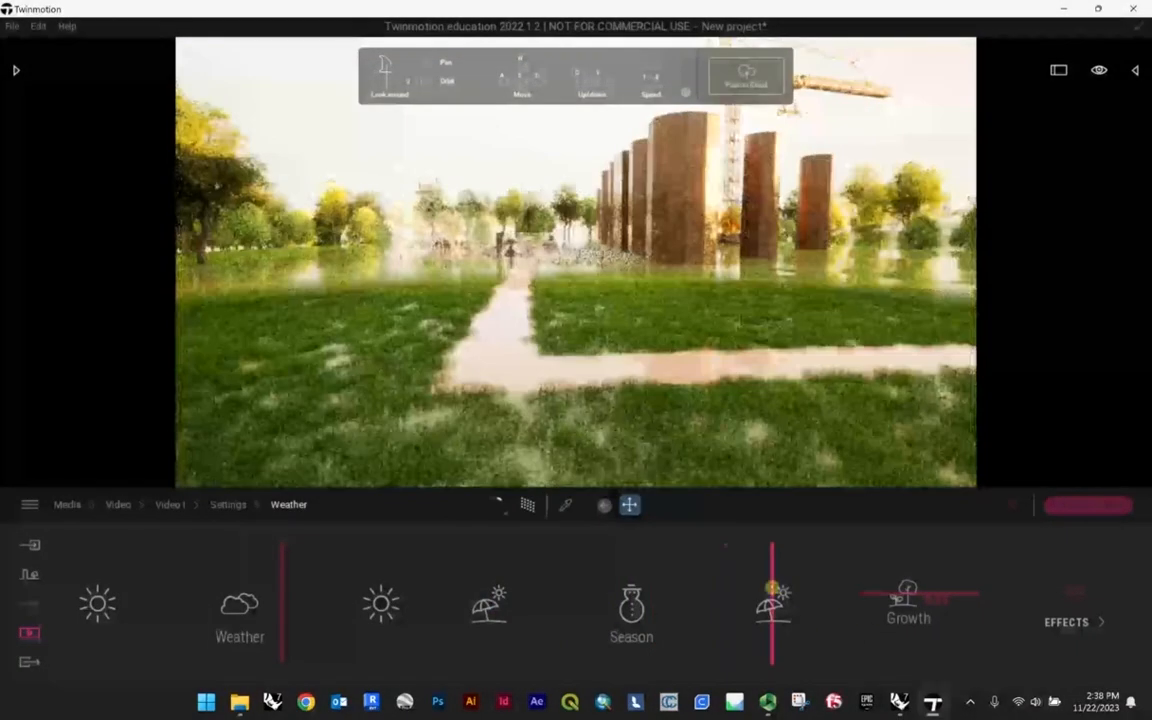
pyautogui.moveTo(676, 578); pyautogui.dragTo(491, 585)
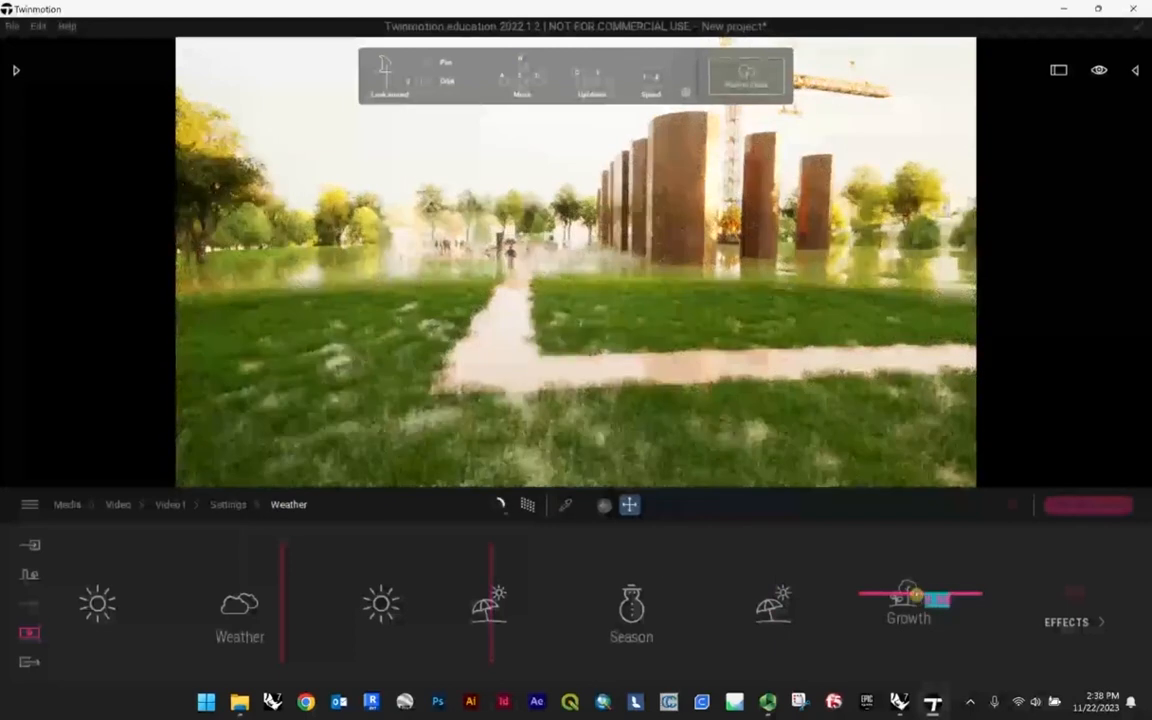
pyautogui.moveTo(906, 593); pyautogui.dragTo(905, 681)
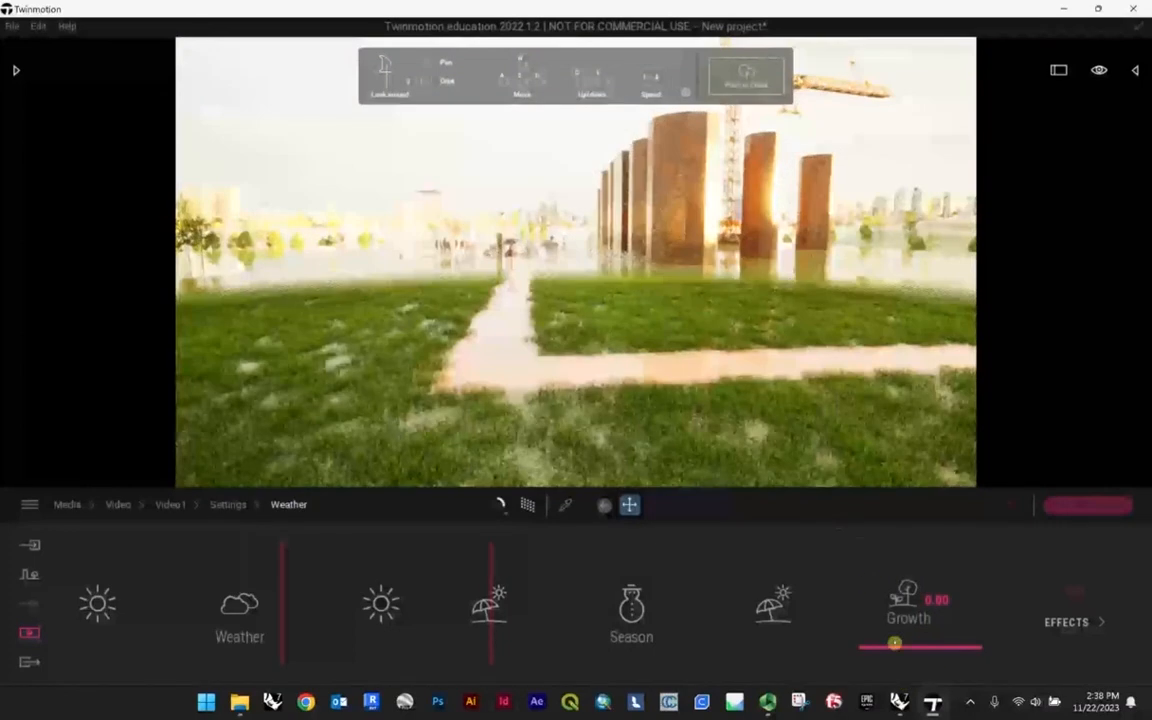
pyautogui.moveTo(893, 650); pyautogui.dragTo(905, 496)
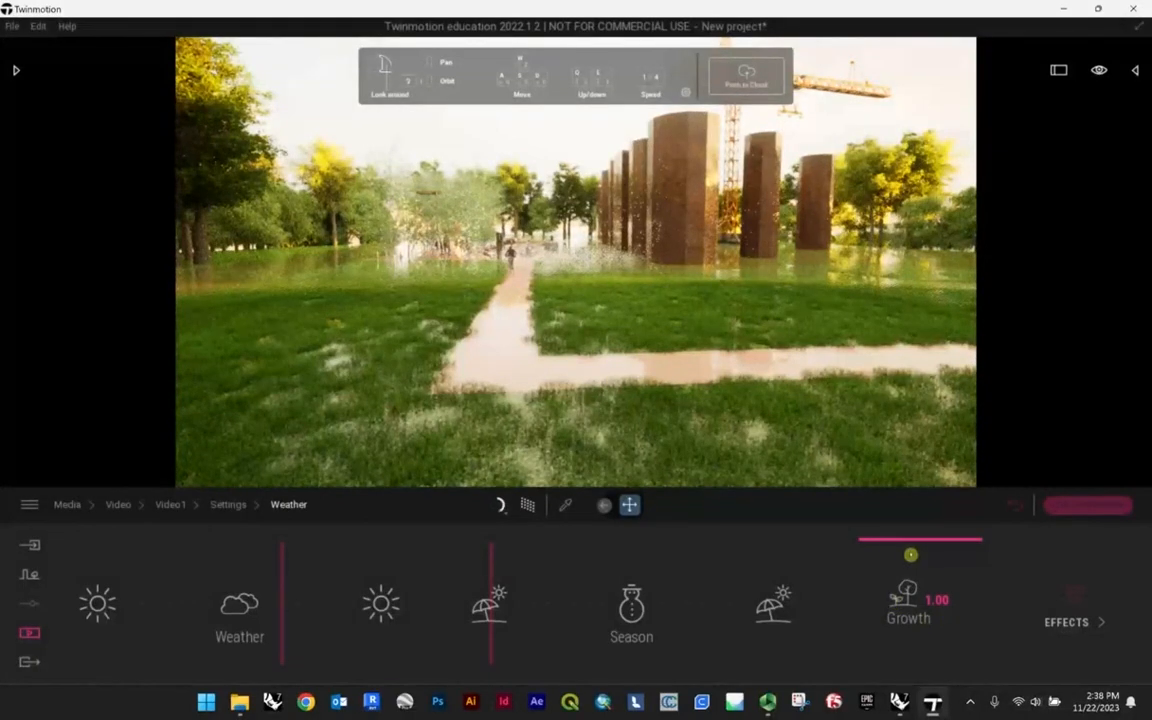
pyautogui.moveTo(890, 550); pyautogui.dragTo(892, 571)
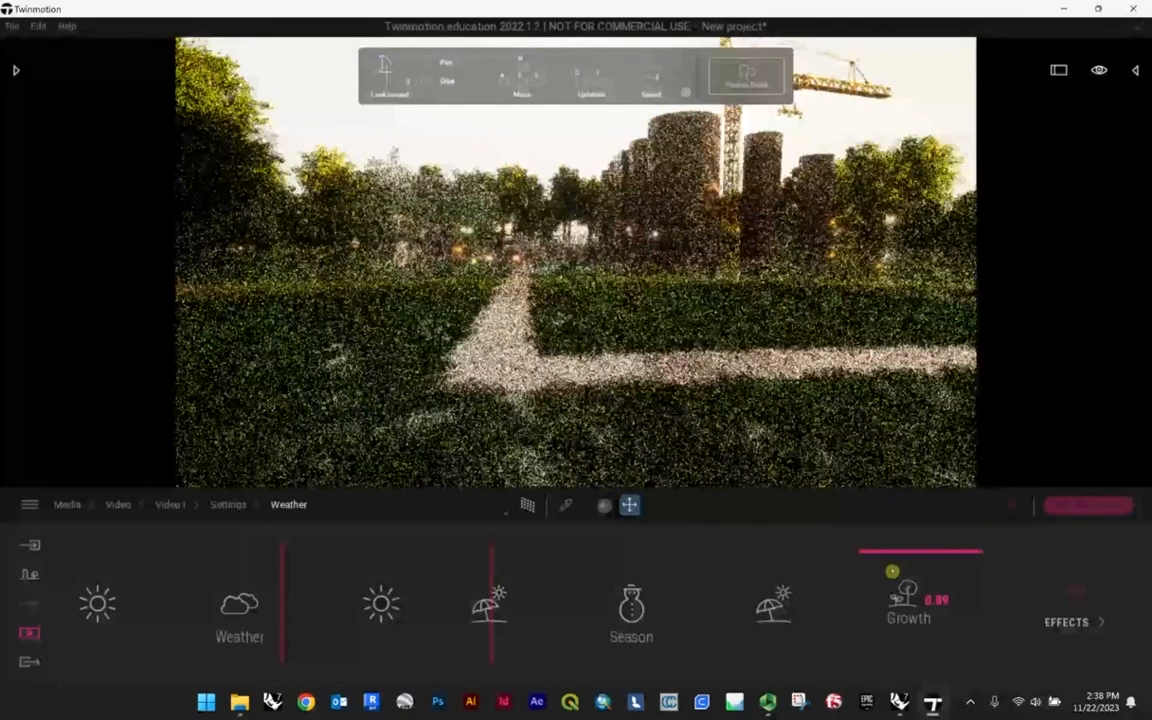
pyautogui.moveTo(892, 571); pyautogui.dragTo(906, 596)
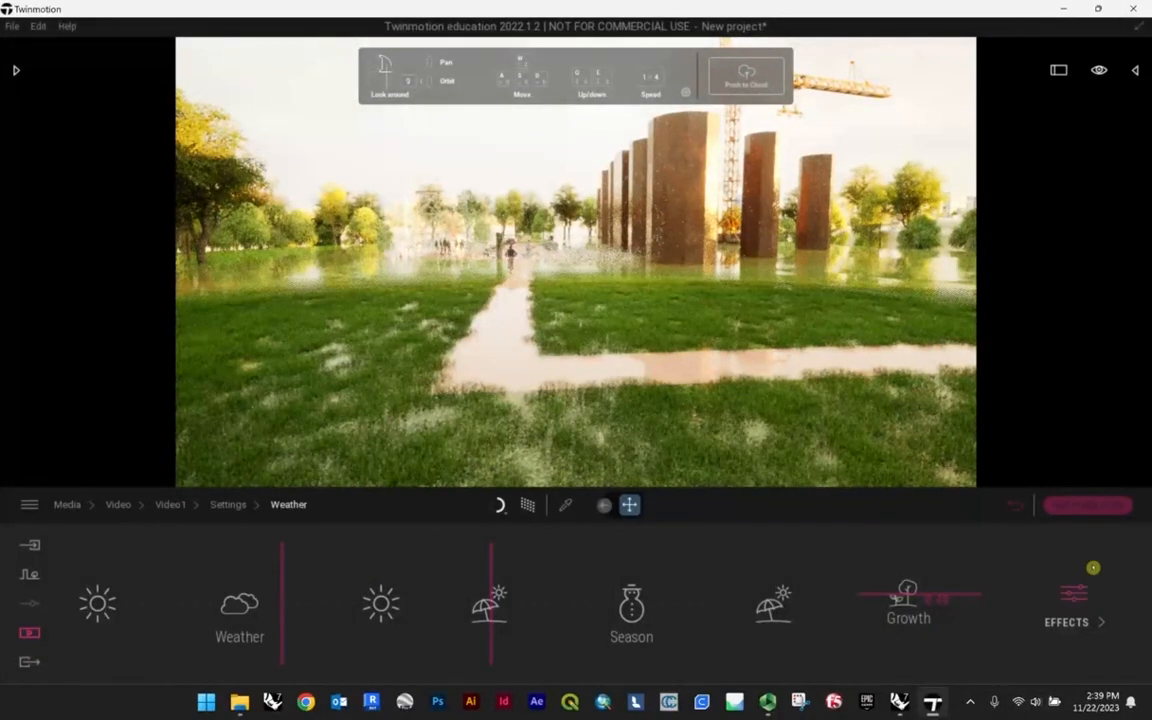
# - In the first part's weather effects, set the wind speed to maximum and raise the wind direction angle
pyautogui.click(1090, 615)
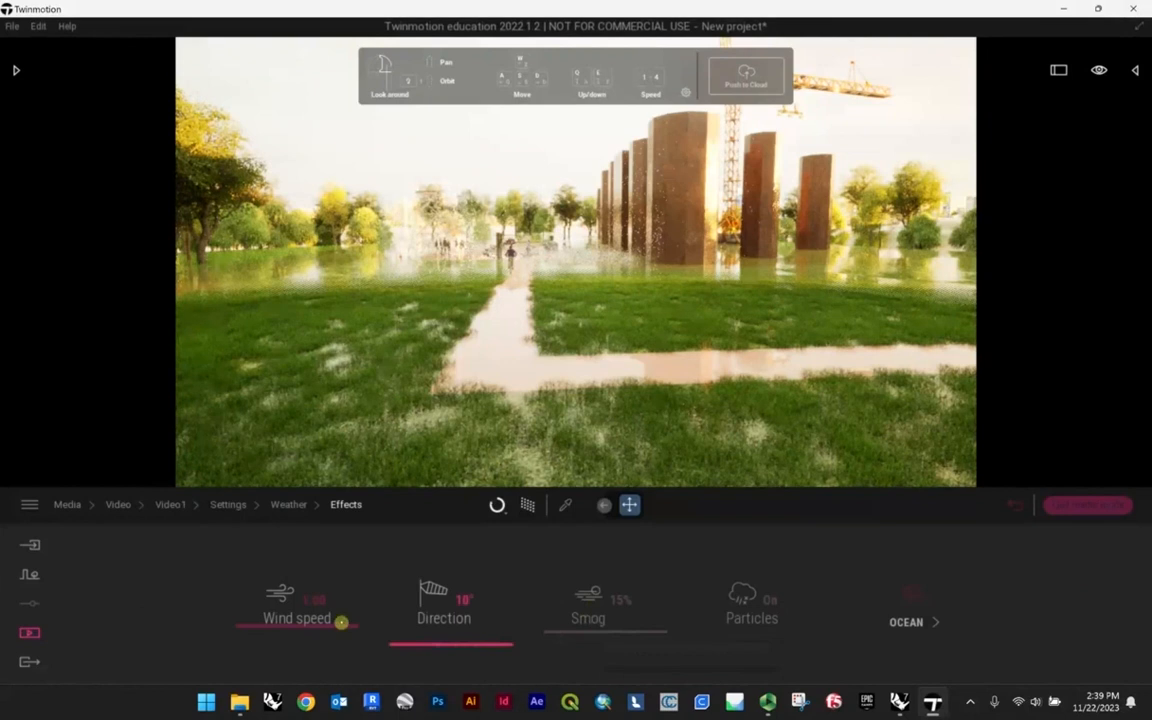
pyautogui.moveTo(341, 622); pyautogui.dragTo(329, 506)
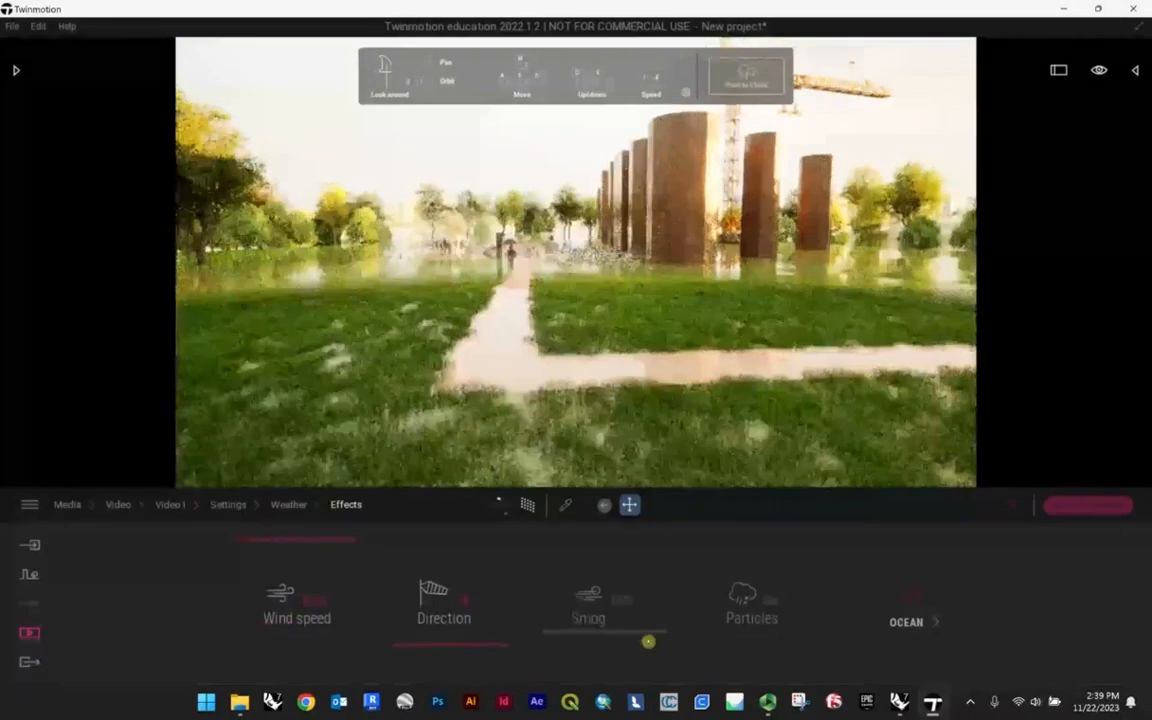
pyautogui.moveTo(455, 624); pyautogui.dragTo(678, 594)
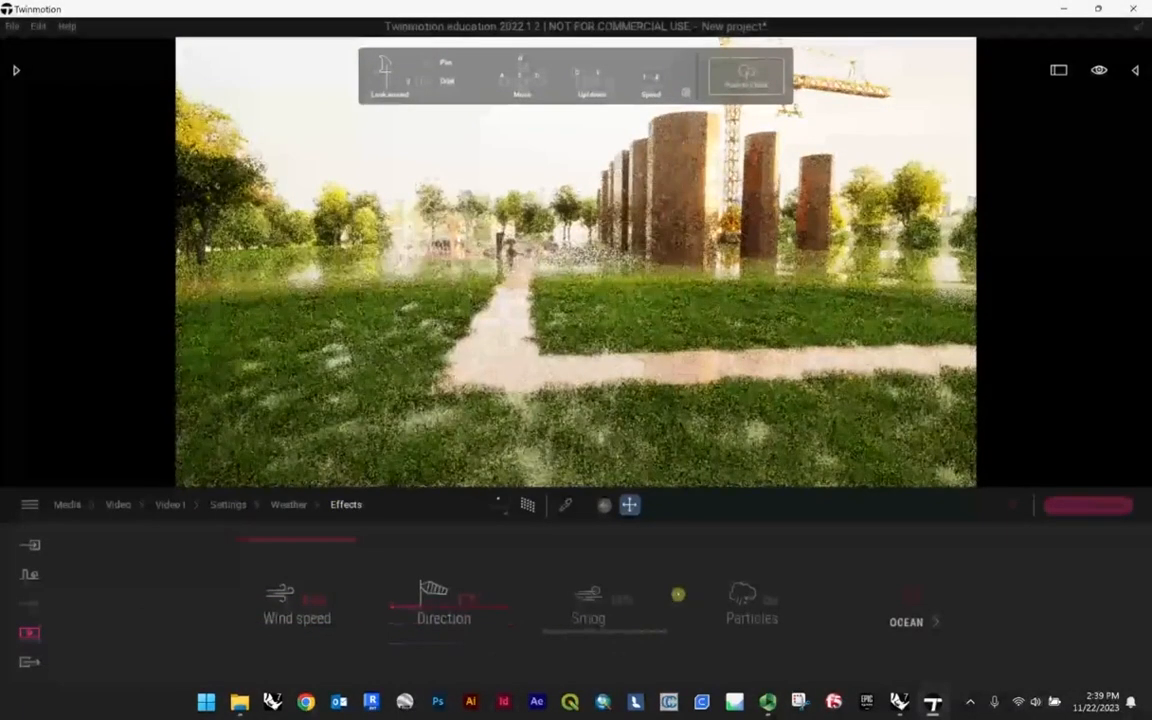
pyautogui.click(289, 505)
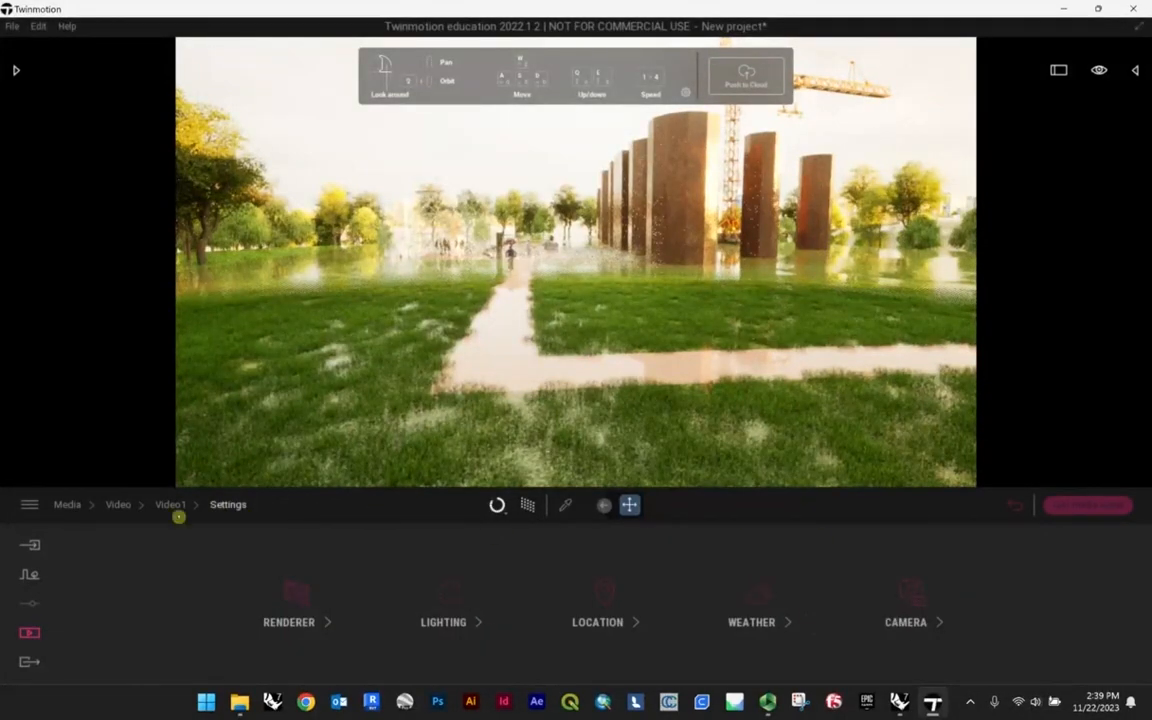
# - Return to the Video1 timeline and play the video from the start of the first part
pyautogui.click(173, 505)
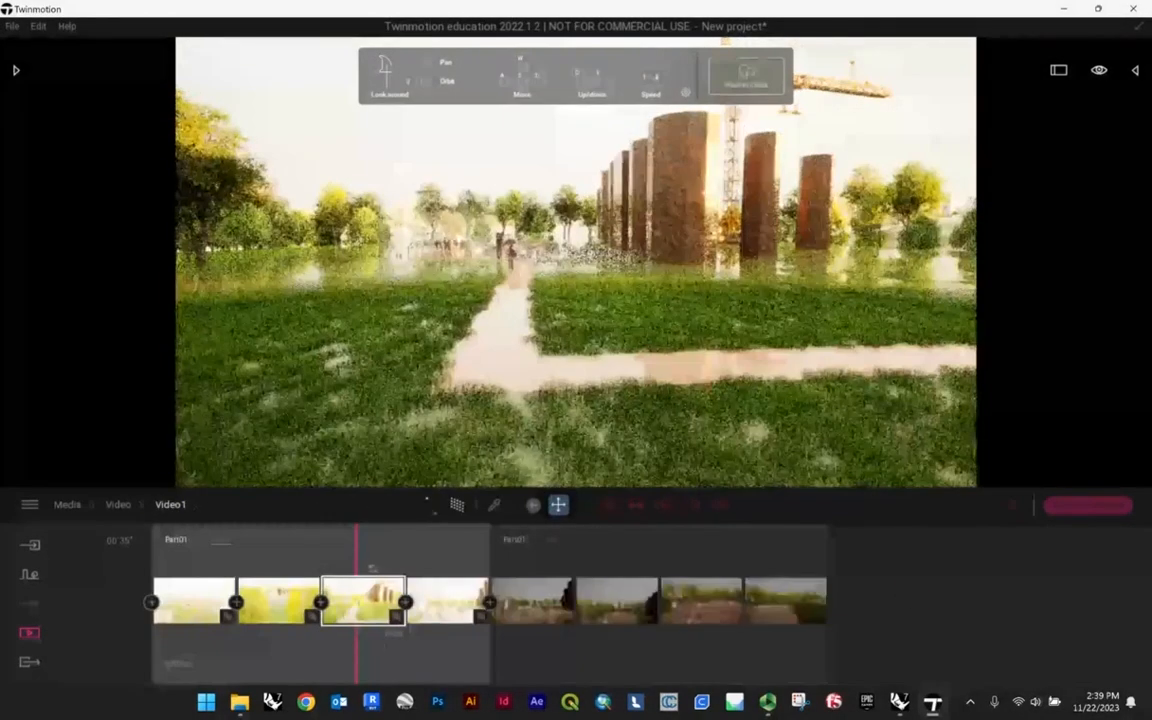
pyautogui.moveTo(343, 555); pyautogui.dragTo(100, 550)
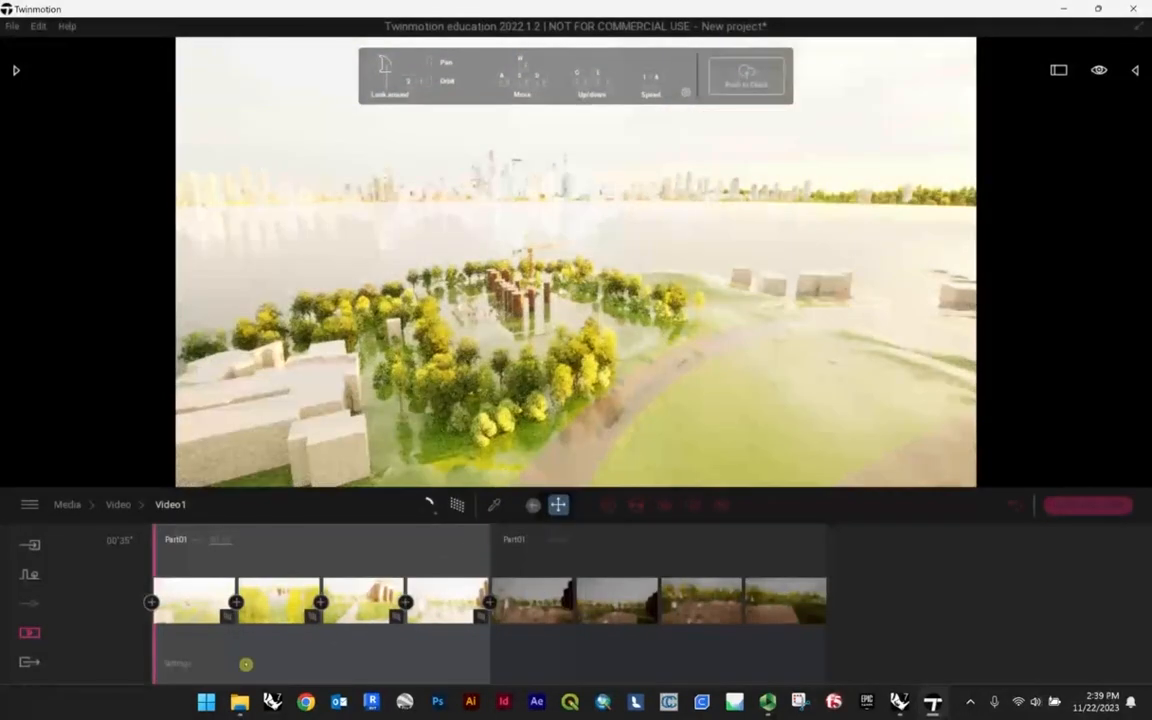
pyautogui.click(693, 505)
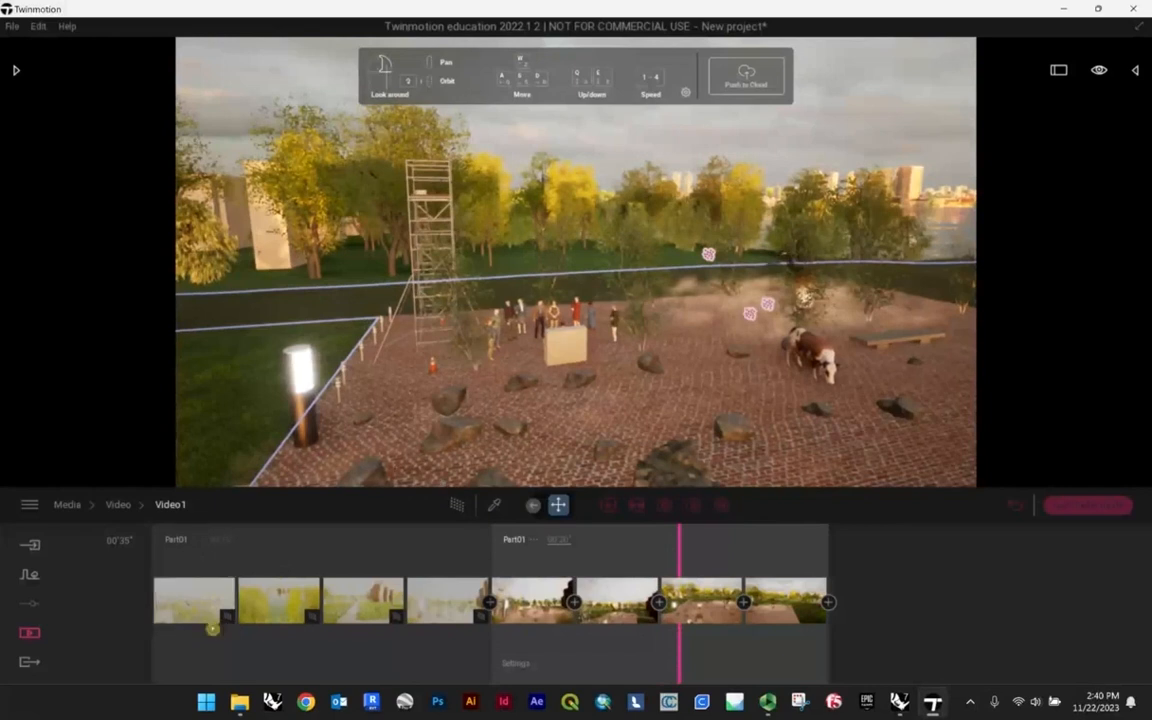
# - Copy the ambience of the first part's opening keyframe, paste it onto the second part's keyframes and play the result
pyautogui.click(220, 592)
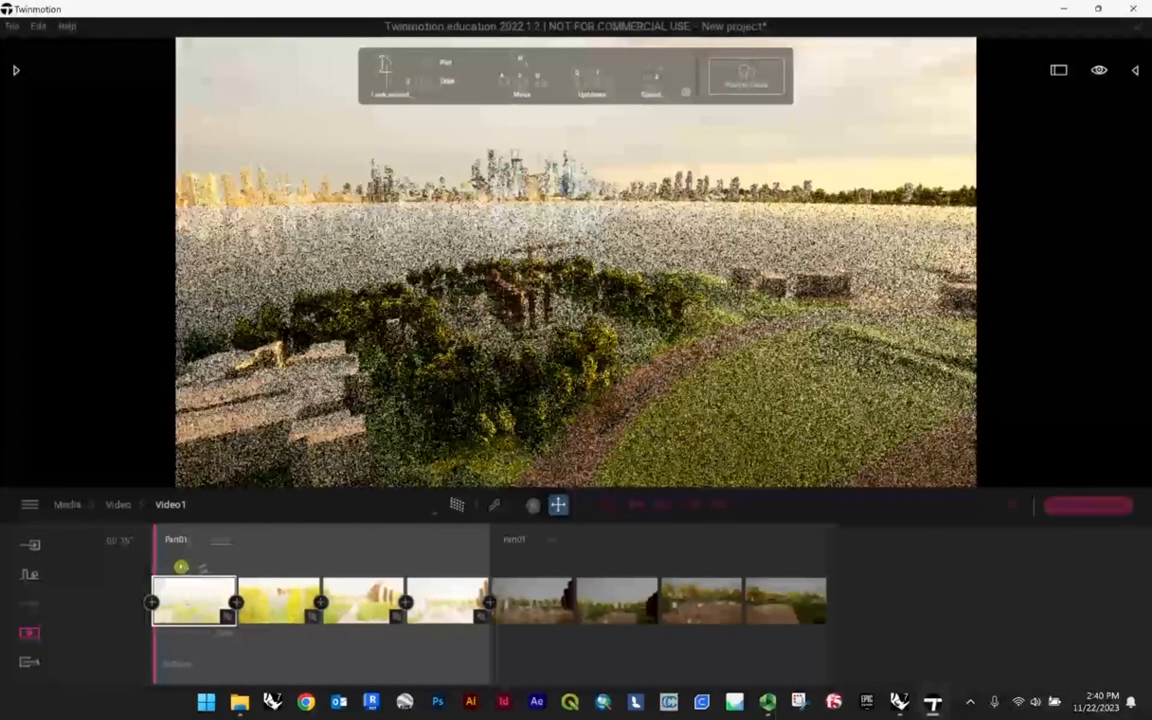
pyautogui.click(532, 600)
pyautogui.click(523, 568)
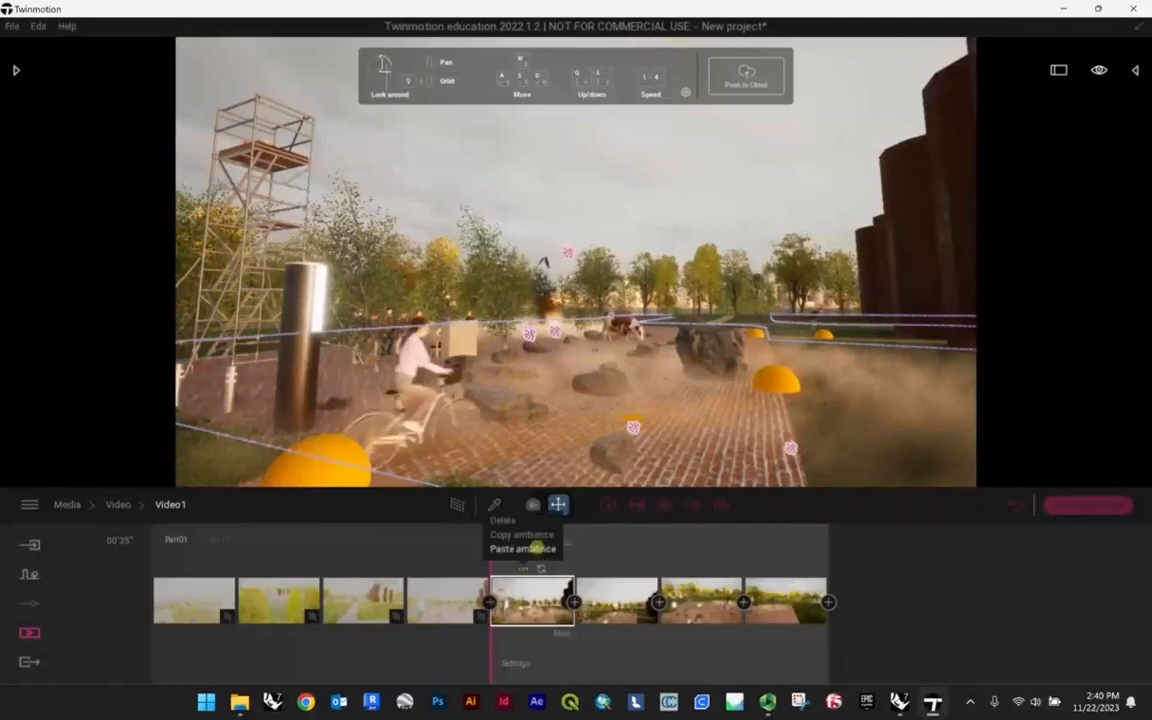
pyautogui.click(523, 548)
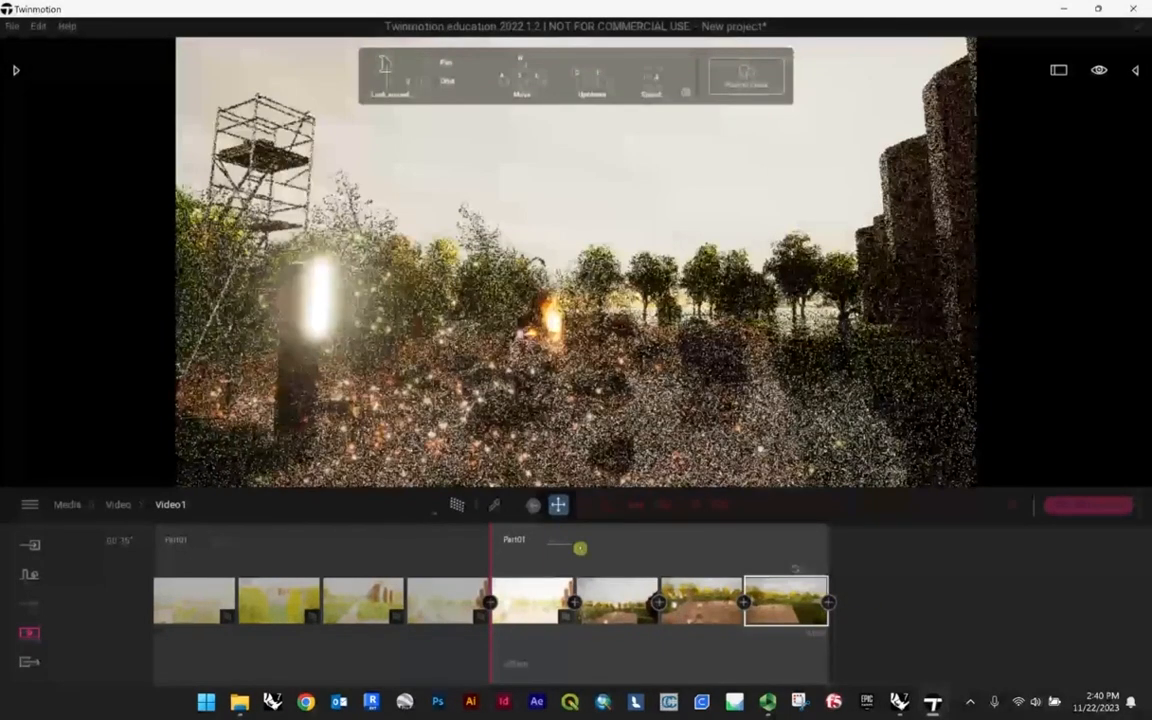
pyautogui.click(693, 507)
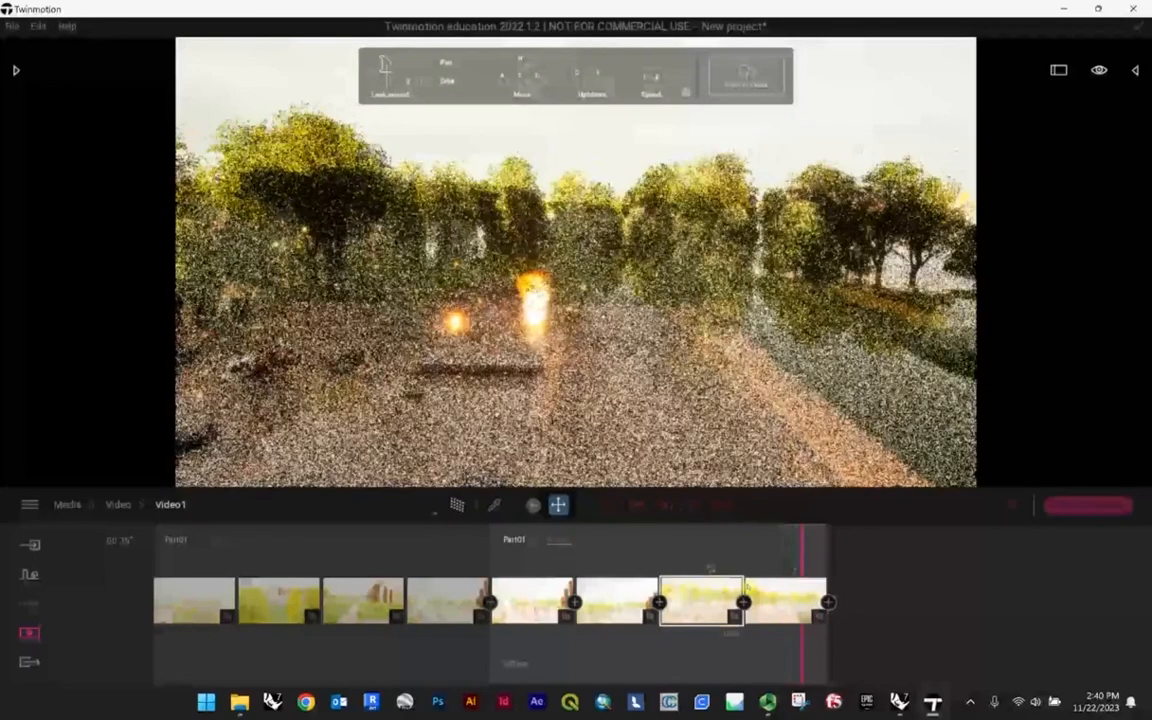
# - Turn off the Path Tracer in the renderer settings of the second part, starting from its first keyframe
pyautogui.click(532, 599)
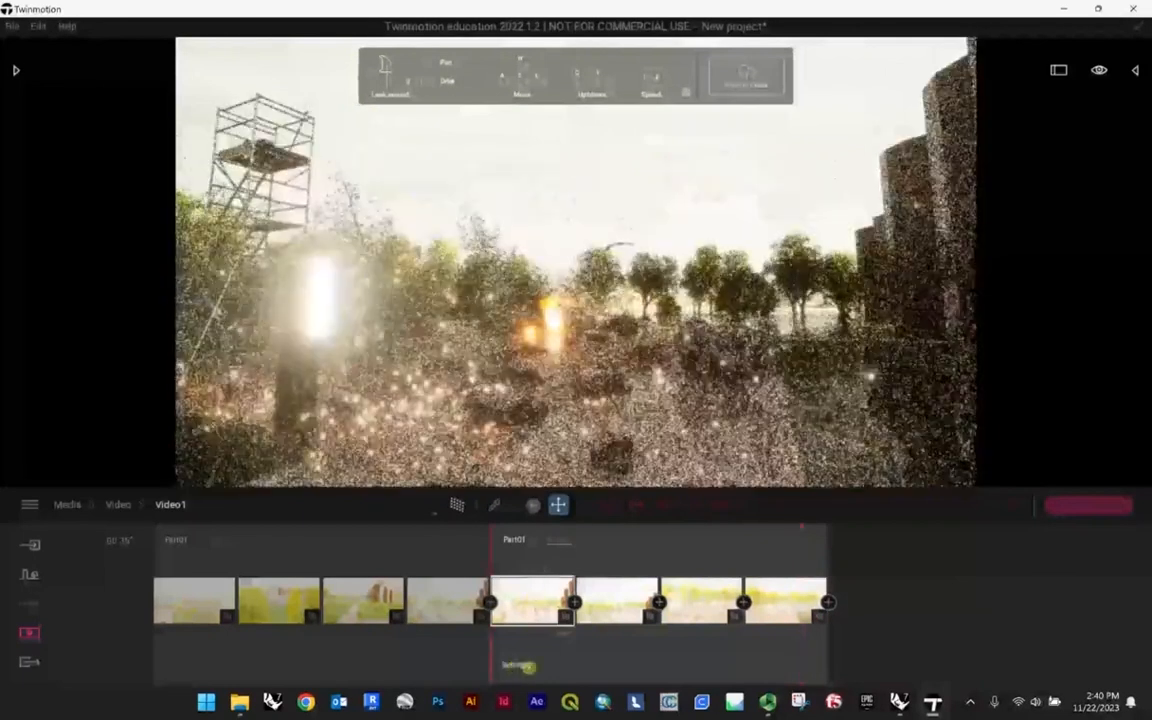
pyautogui.click(526, 665)
pyautogui.click(290, 620)
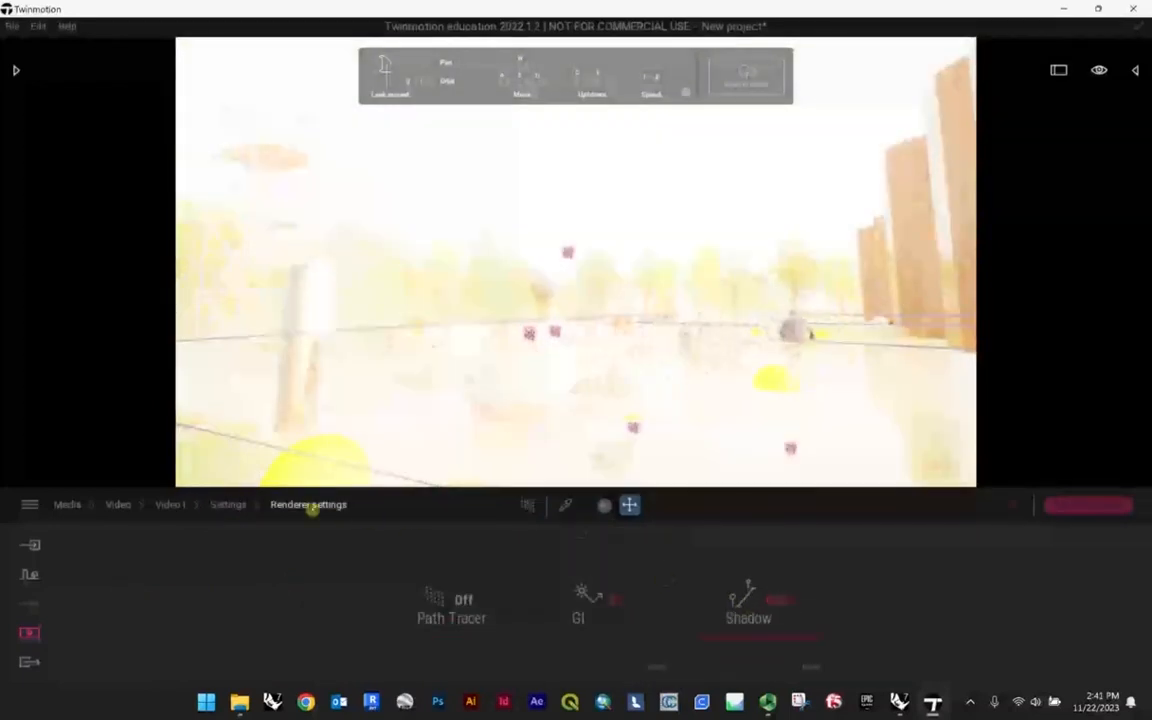
pyautogui.click(258, 505)
# - In the second part's lighting settings, lower the exposure below zero and set the sun intensity to 17
pyautogui.click(483, 607)
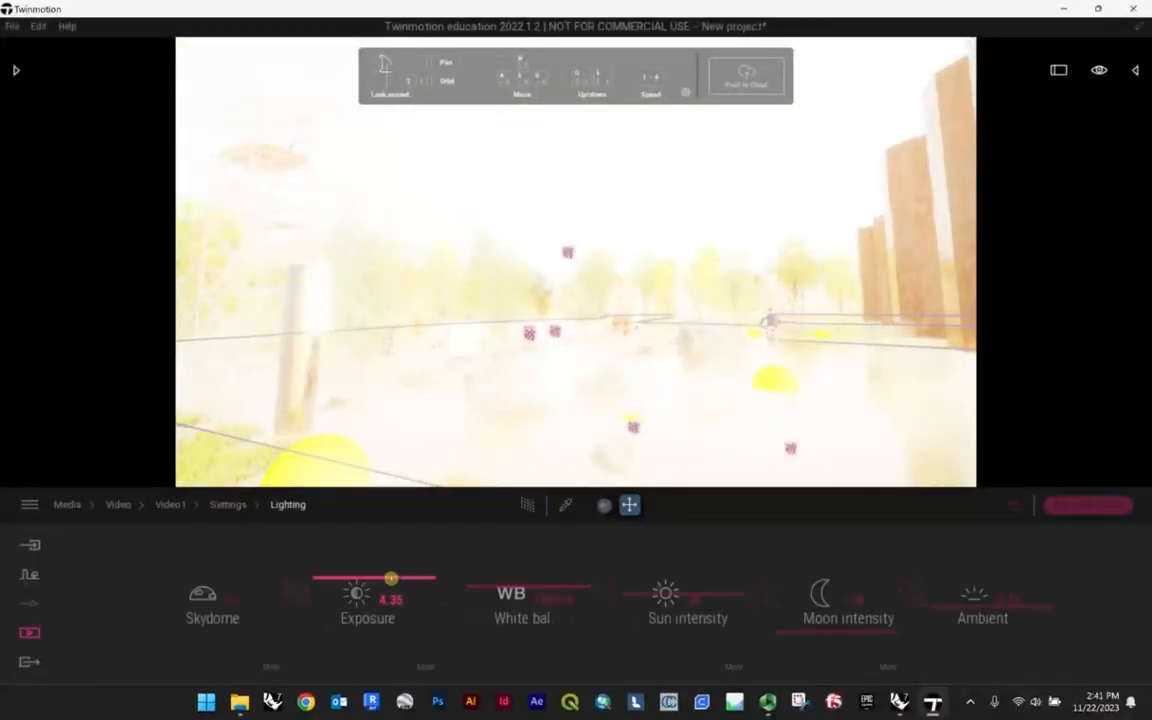
pyautogui.moveTo(391, 578); pyautogui.dragTo(389, 600)
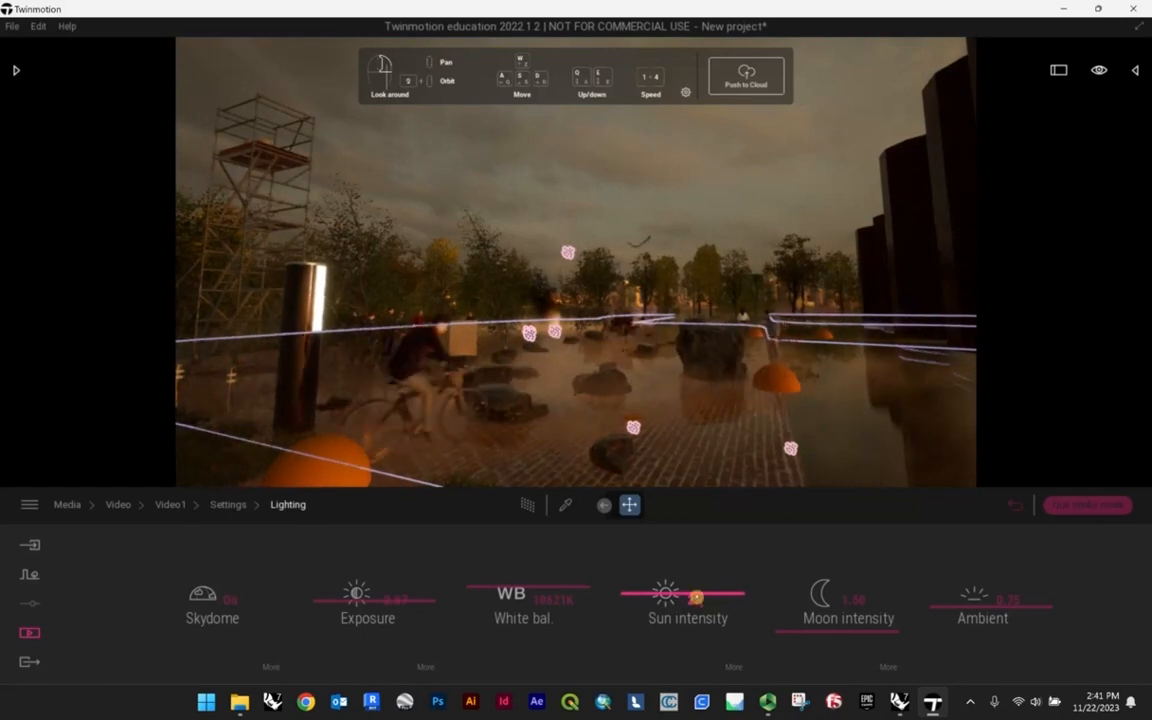
pyautogui.moveTo(651, 594); pyautogui.dragTo(654, 616)
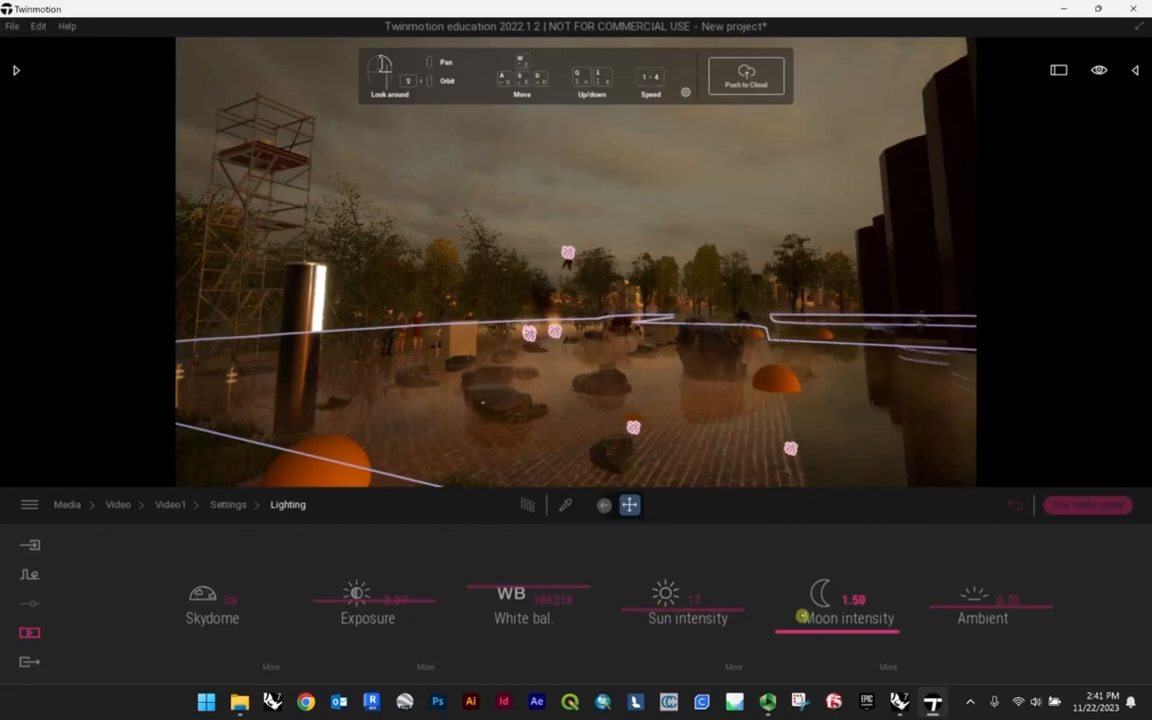
# - Return to the Video1 timeline and compare the second part's first and second keyframes
pyautogui.click(228, 505)
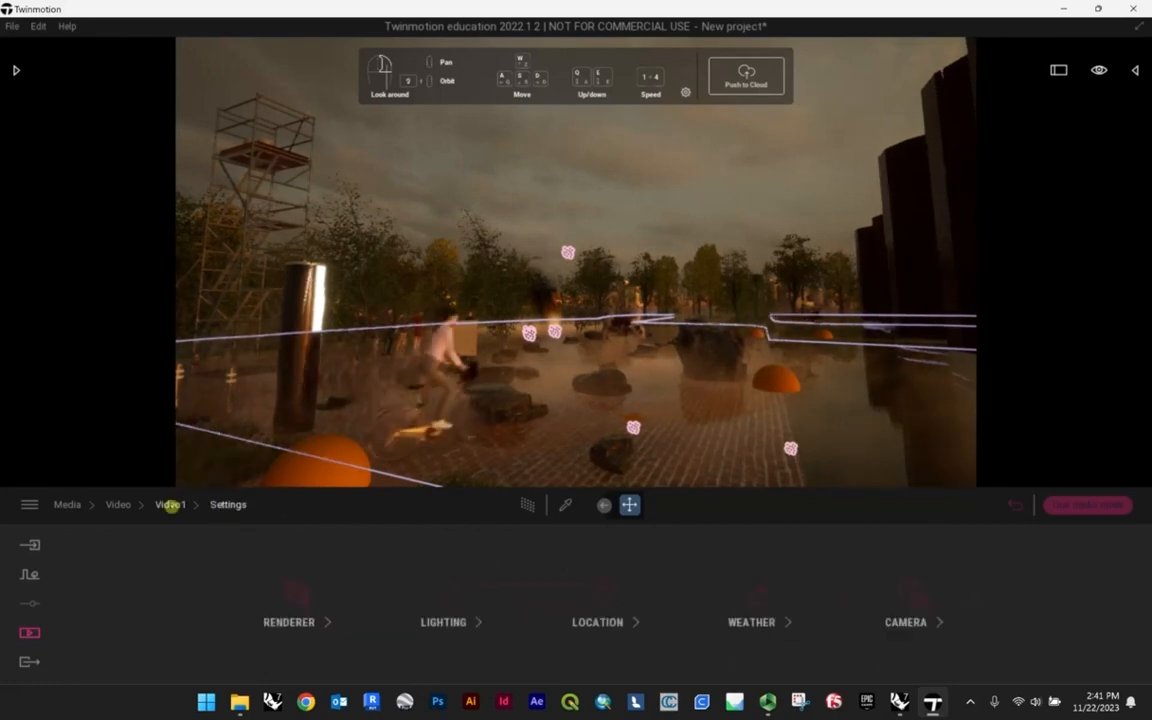
pyautogui.click(172, 504)
pyautogui.click(578, 612)
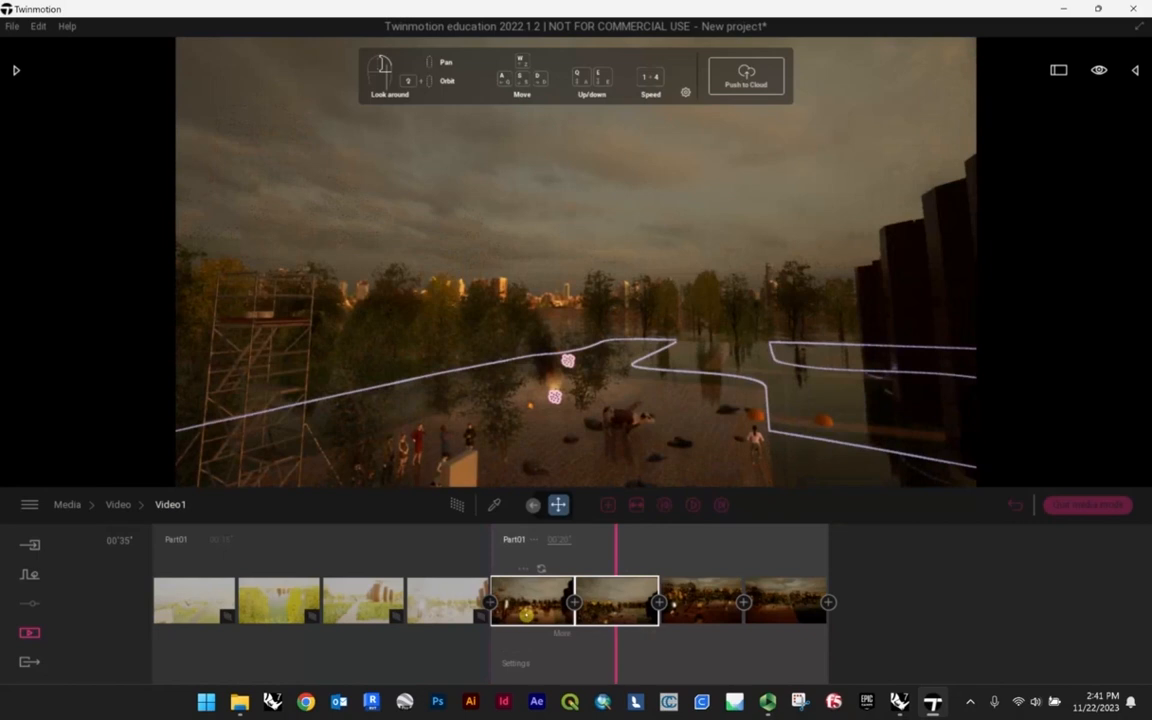
pyautogui.click(527, 614)
pyautogui.click(637, 592)
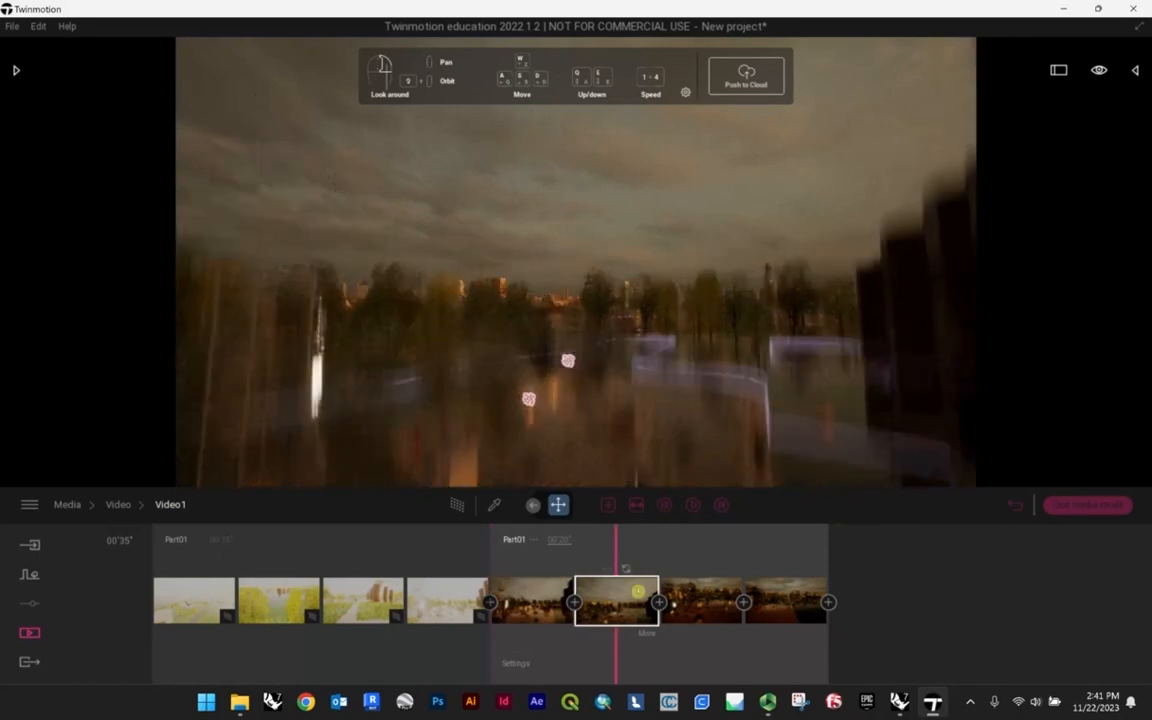
# - Duplicate the second video part at the end of the timeline and select the copy's first keyframe
pyautogui.click(699, 600)
pyautogui.click(693, 604)
pyautogui.click(625, 590)
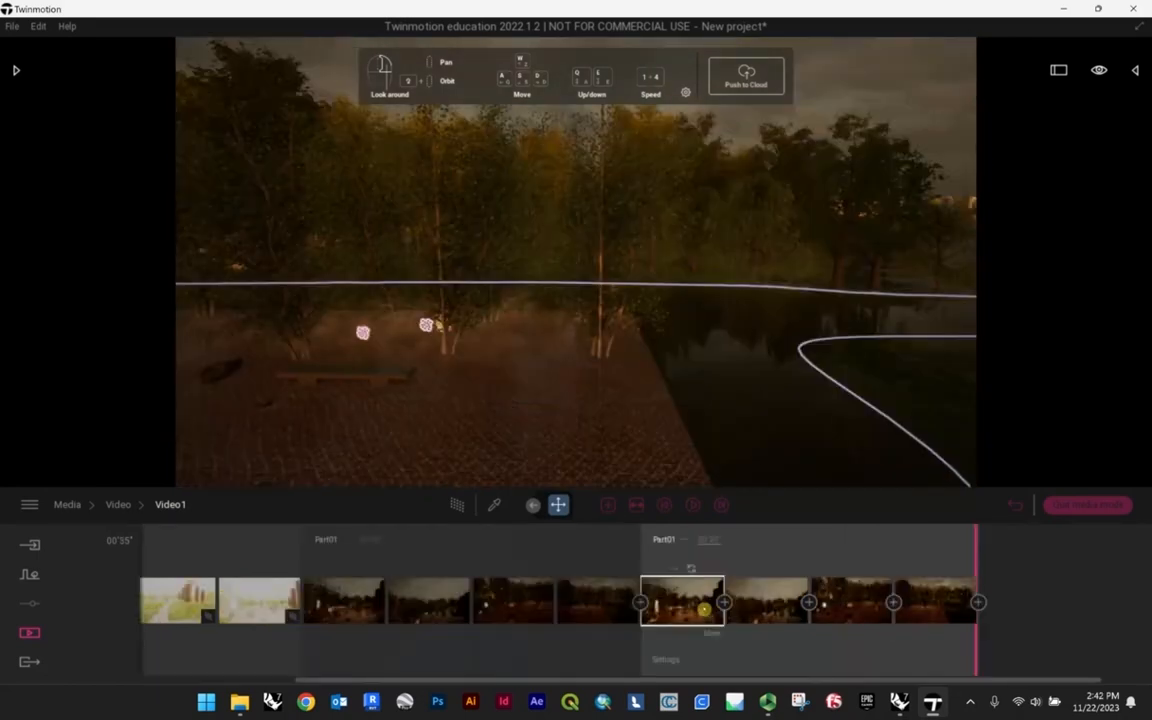
pyautogui.click(702, 611)
# - Delete the third, second and first keyframes of the duplicated part, and the last keyframe of the second part
pyautogui.click(856, 605)
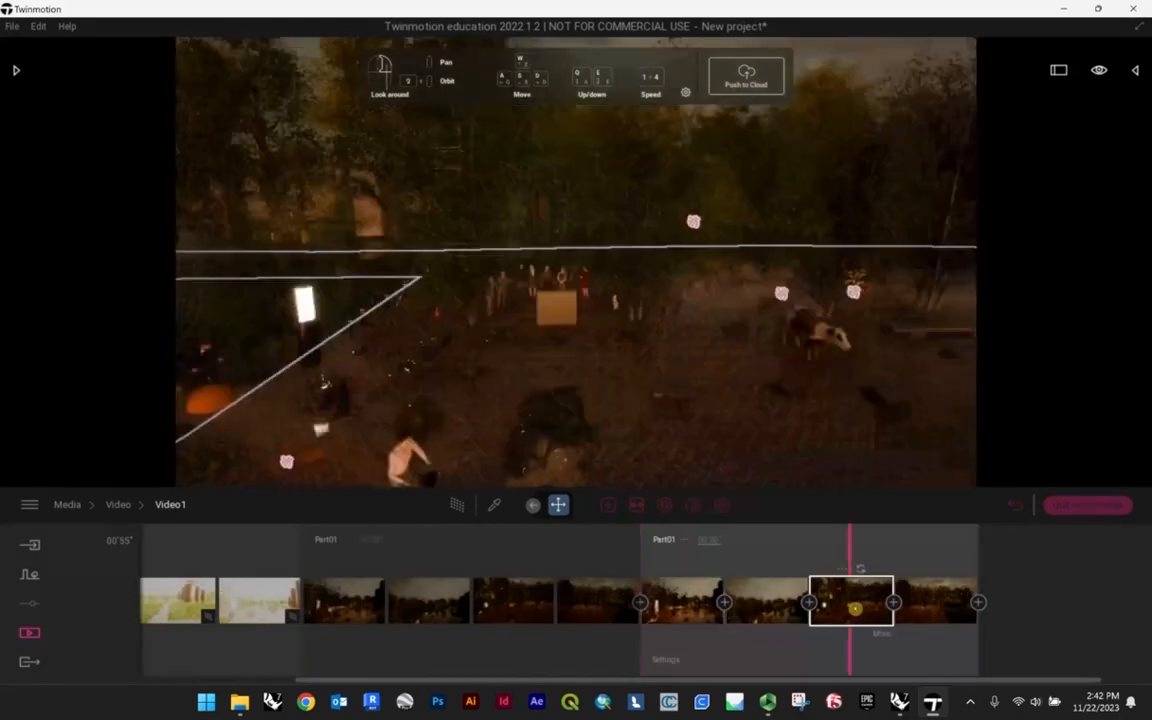
pyautogui.click(835, 569)
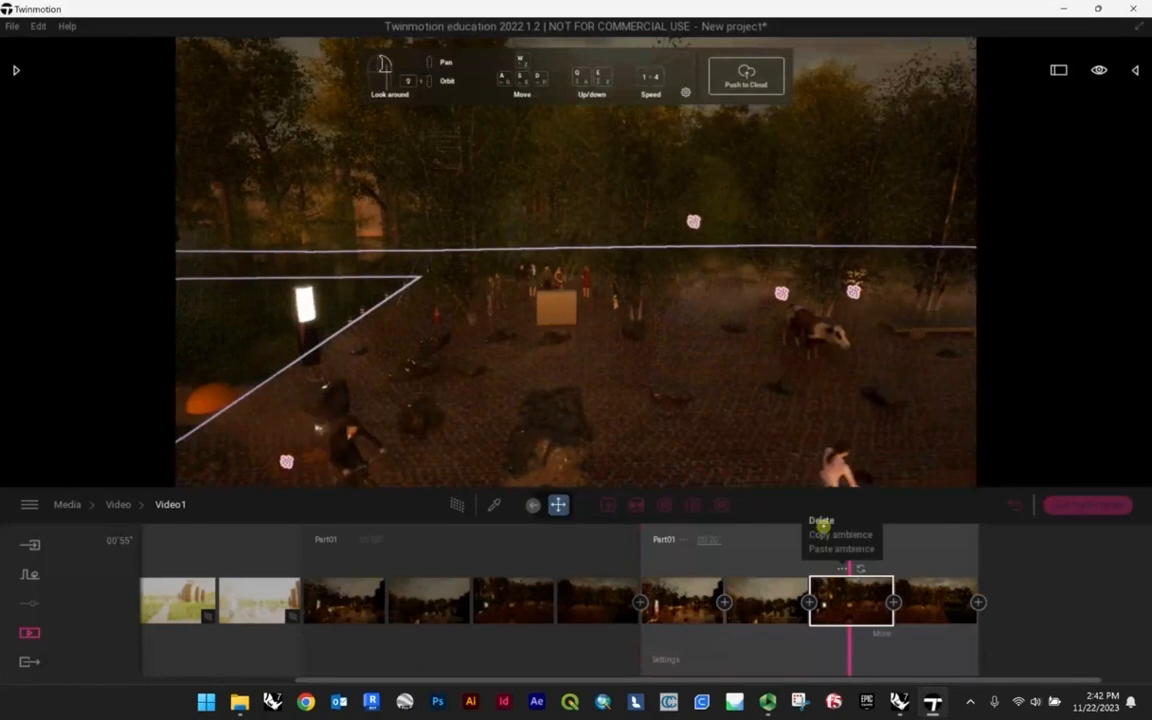
pyautogui.click(821, 520)
pyautogui.click(845, 562)
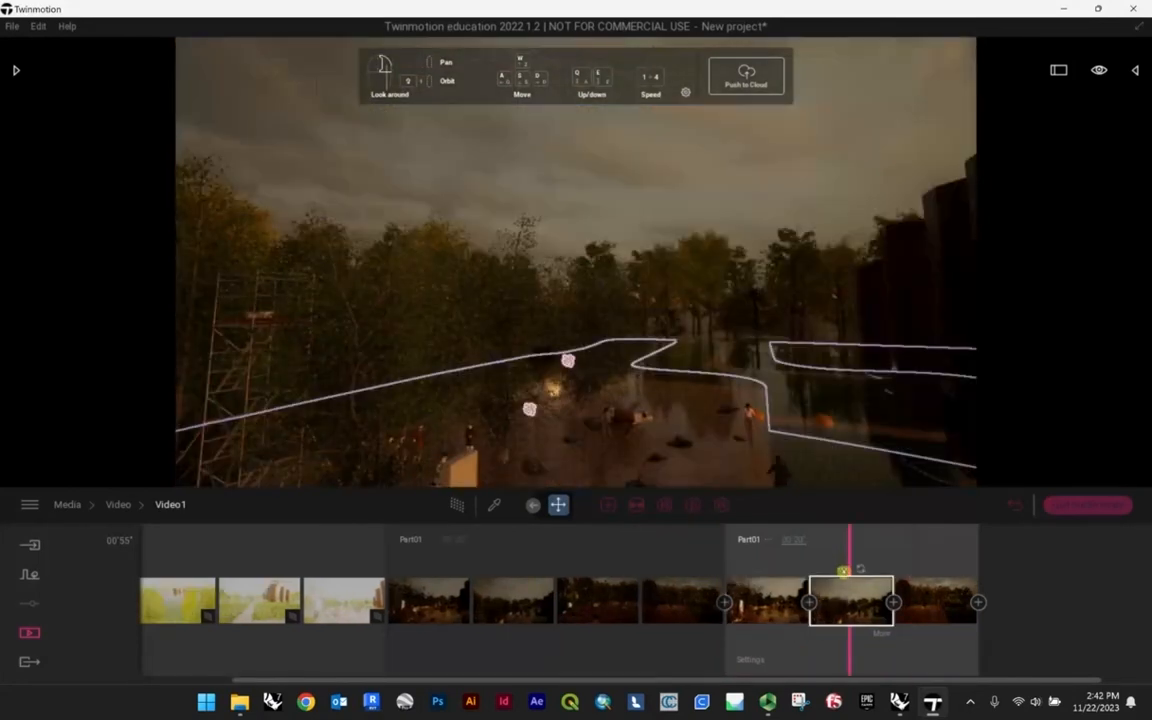
pyautogui.click(830, 521)
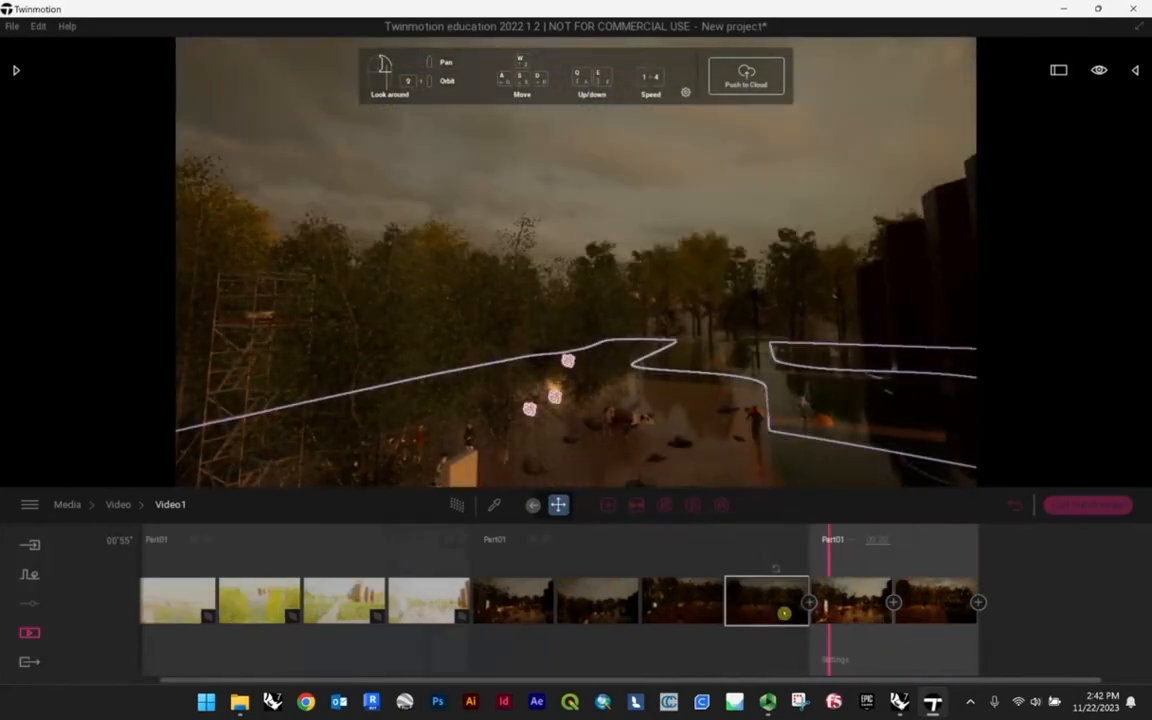
pyautogui.click(842, 567)
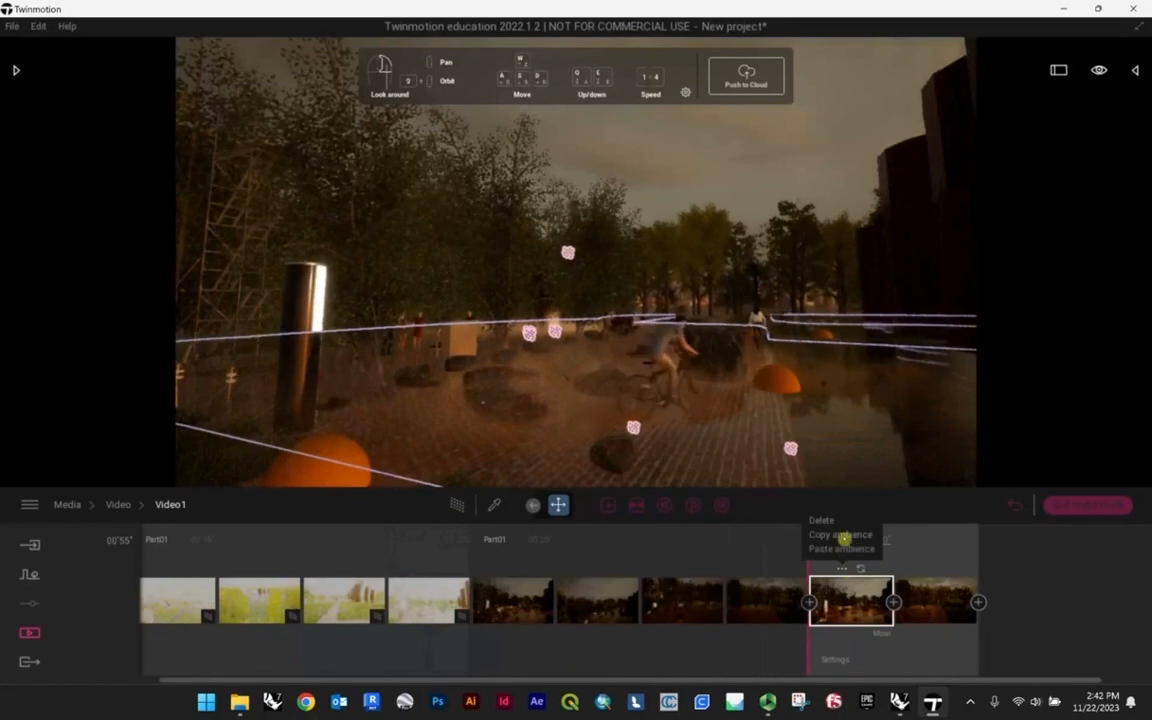
pyautogui.click(830, 521)
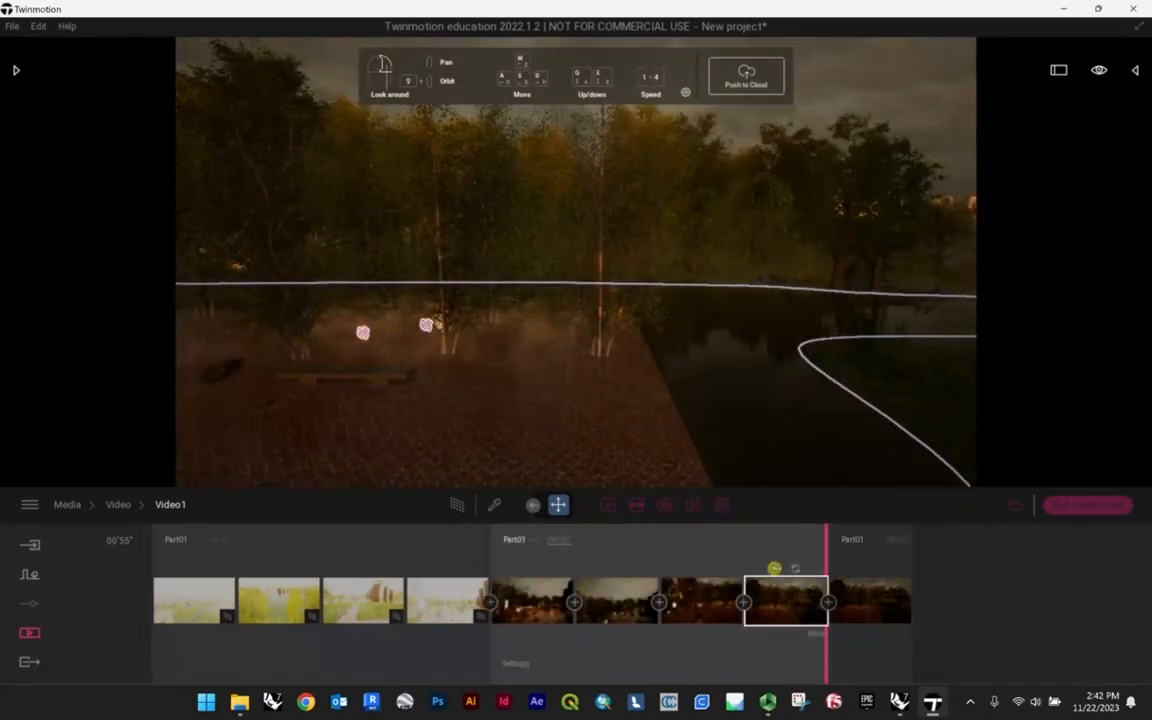
pyautogui.click(762, 522)
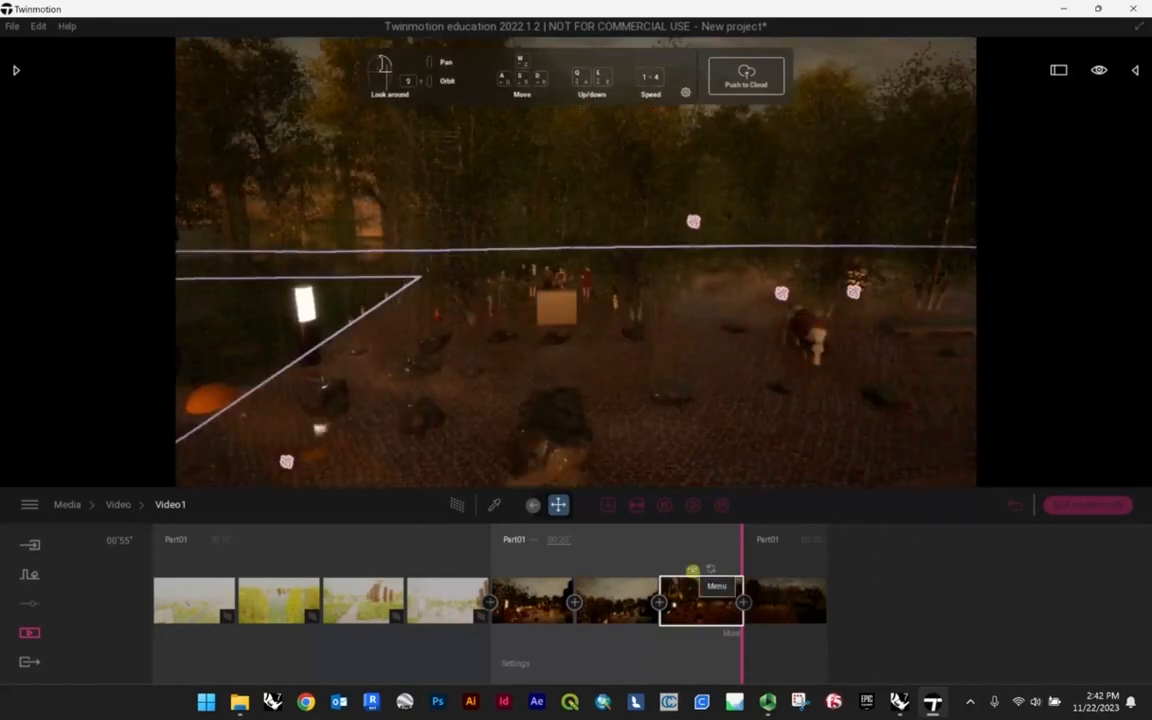
# - Lower the vegetation growth below 1.00 in the second part's weather settings and return to the Video1 timeline
pyautogui.click(520, 661)
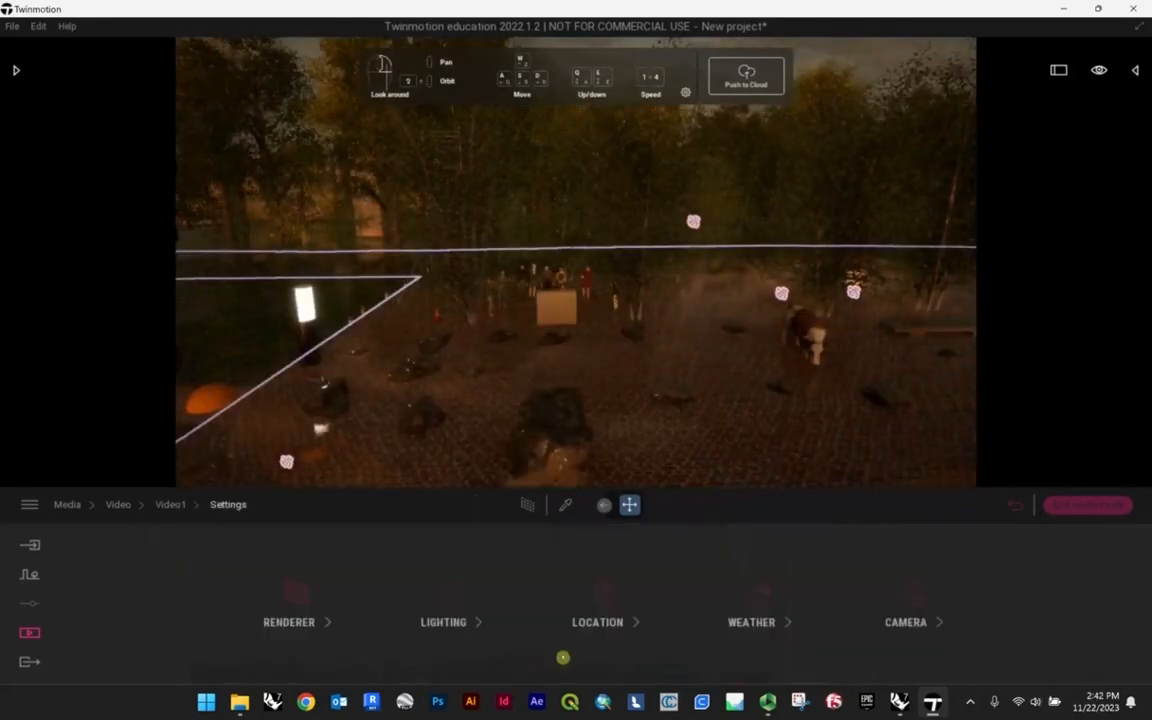
pyautogui.click(752, 615)
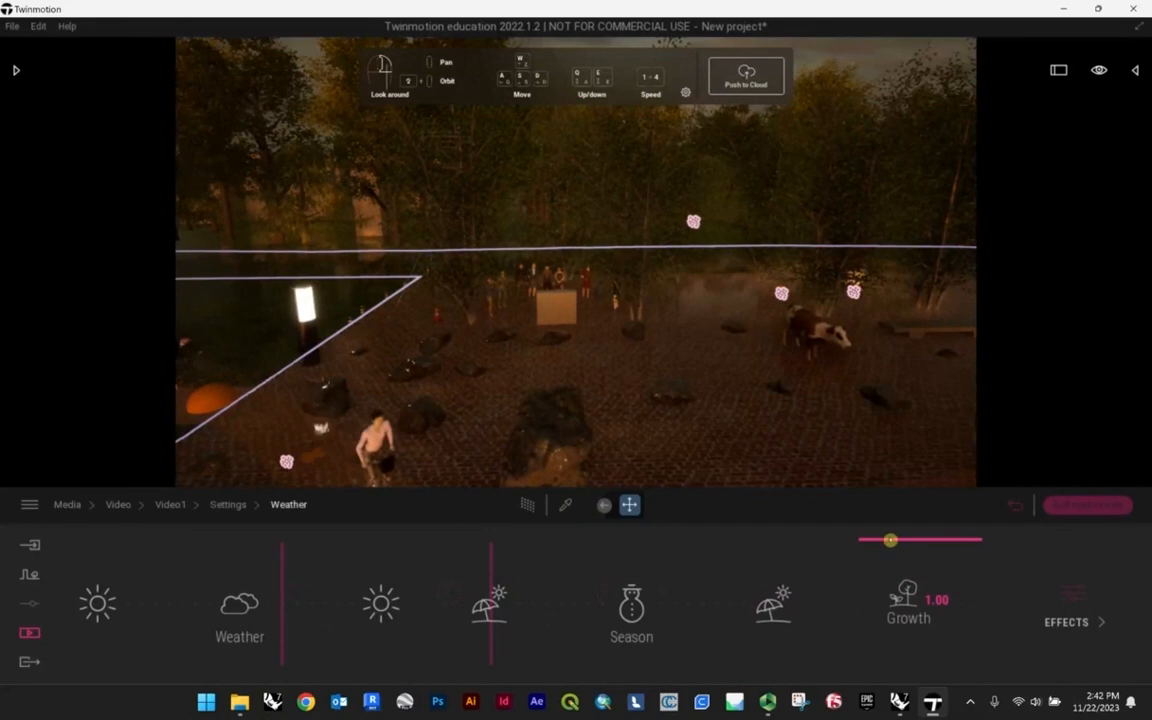
pyautogui.moveTo(890, 540); pyautogui.dragTo(892, 575)
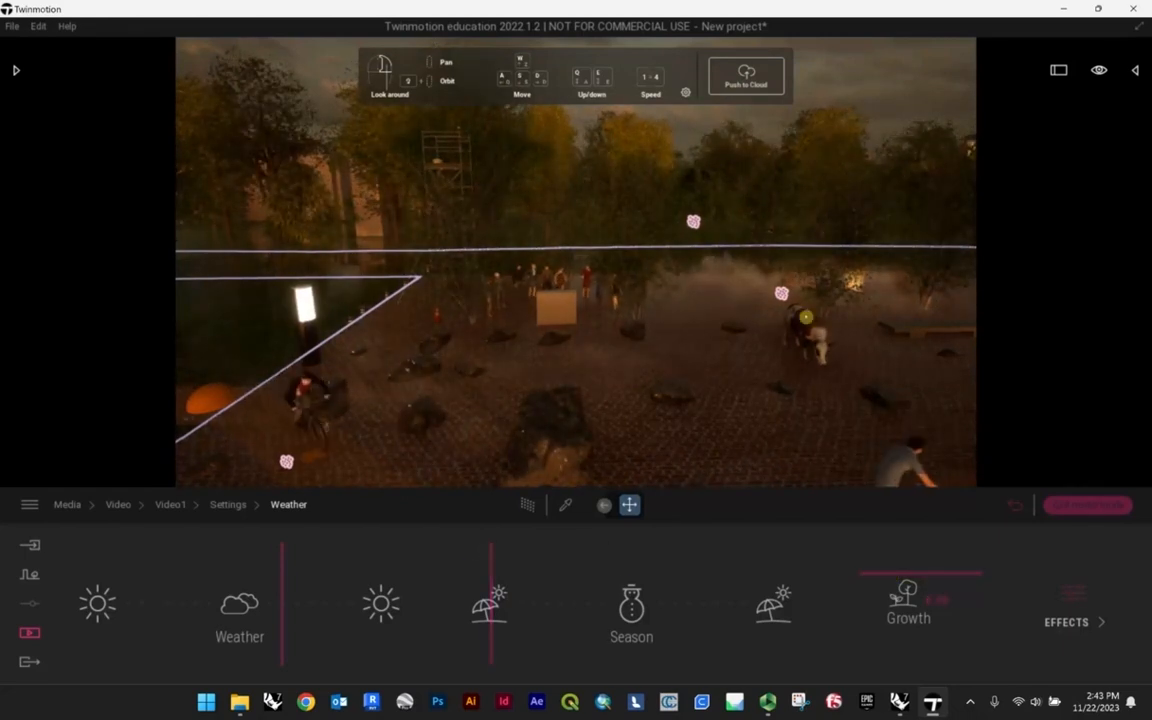
pyautogui.click(228, 504)
pyautogui.click(170, 506)
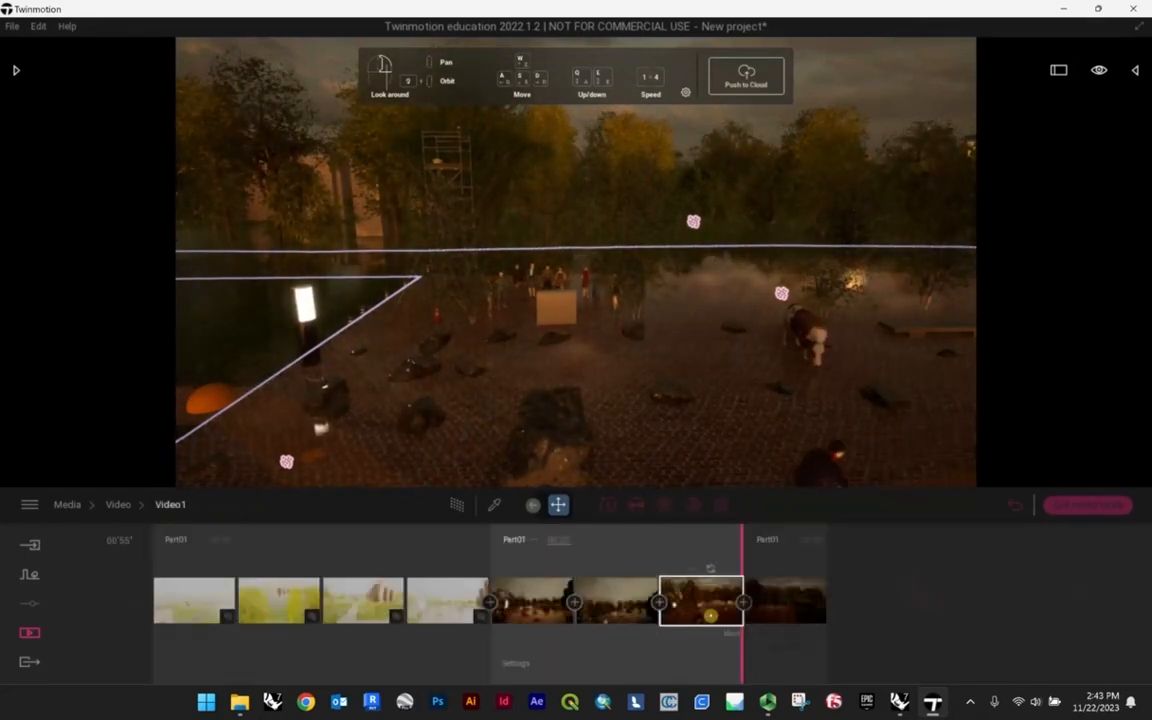
# - Play the second part from its first keyframe, then preview the transition from the end of the first part
pyautogui.click(511, 581)
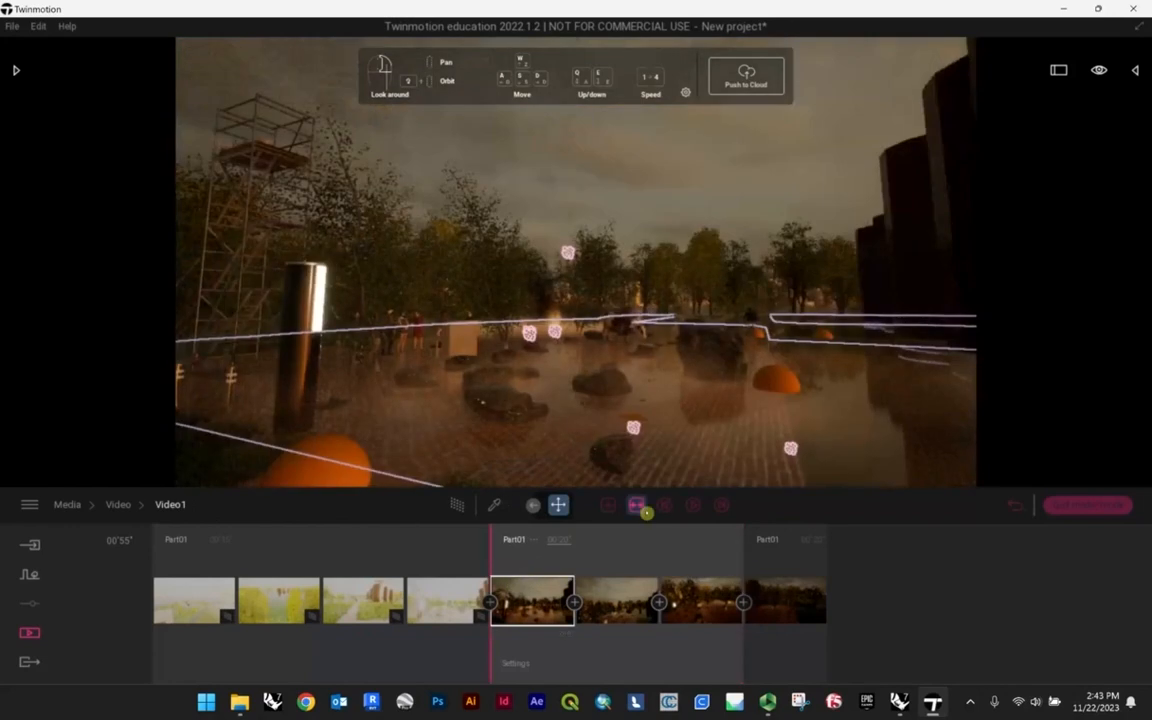
pyautogui.click(694, 506)
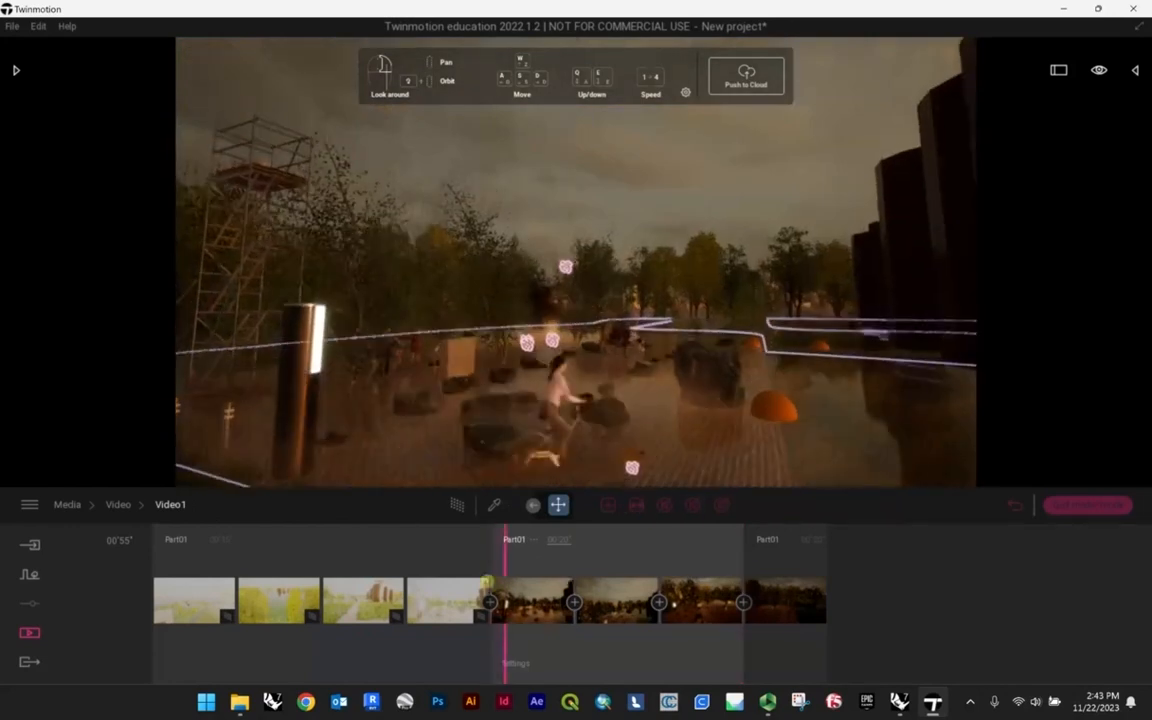
pyautogui.click(419, 600)
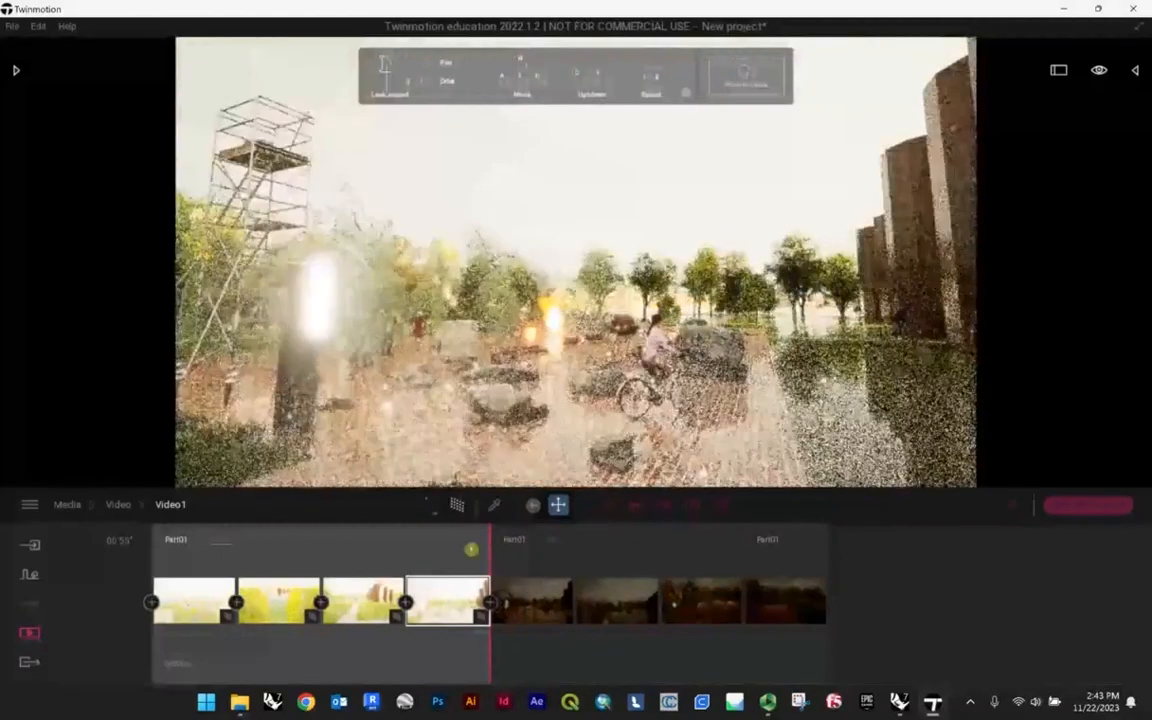
pyautogui.click(427, 548)
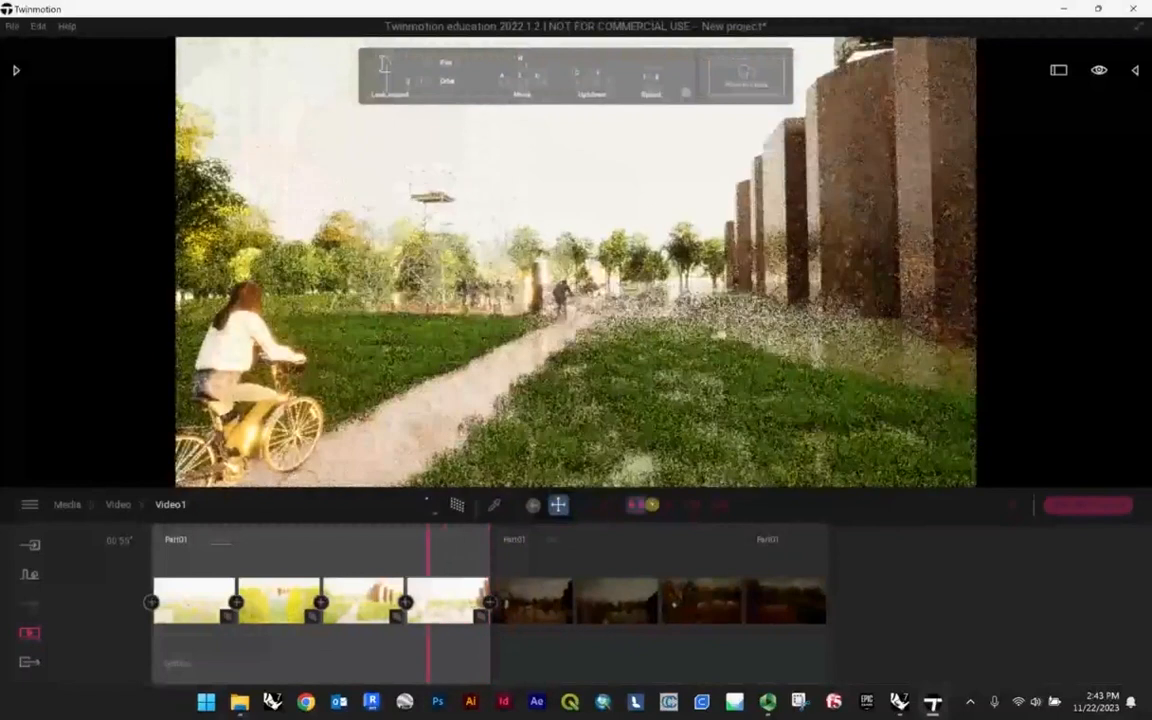
pyautogui.click(690, 510)
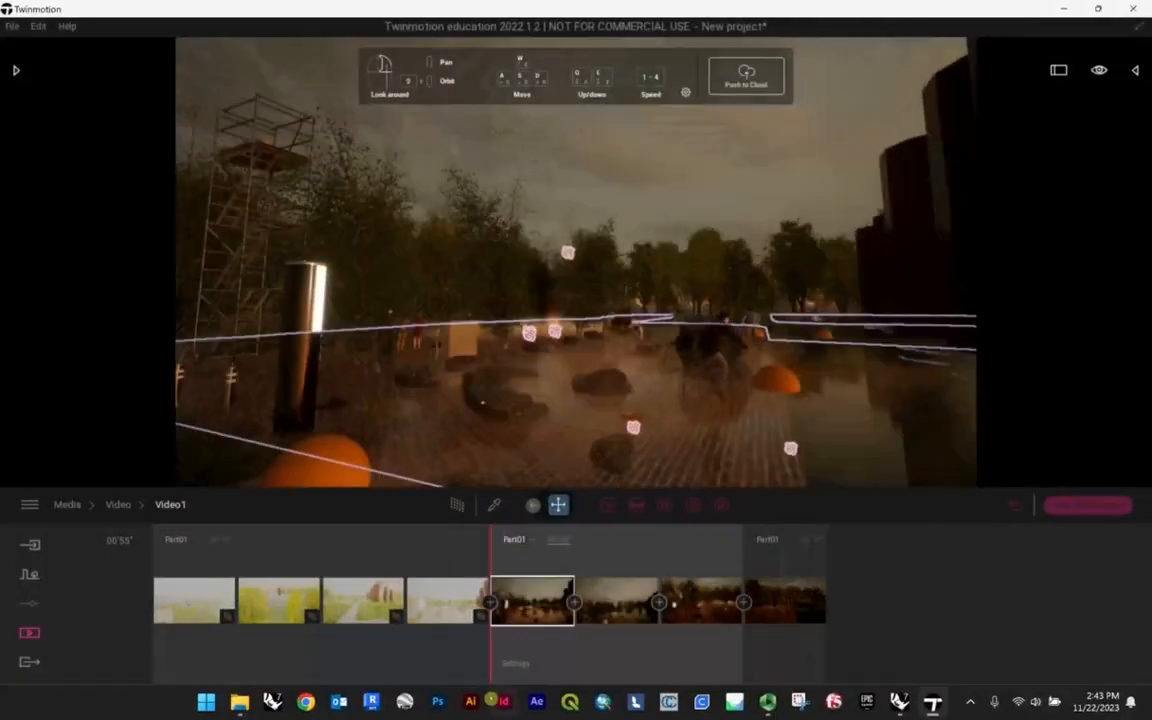
# - Raise the smog in the second part's weather effects to roughly half strength and return to the Video1 timeline
pyautogui.click(514, 663)
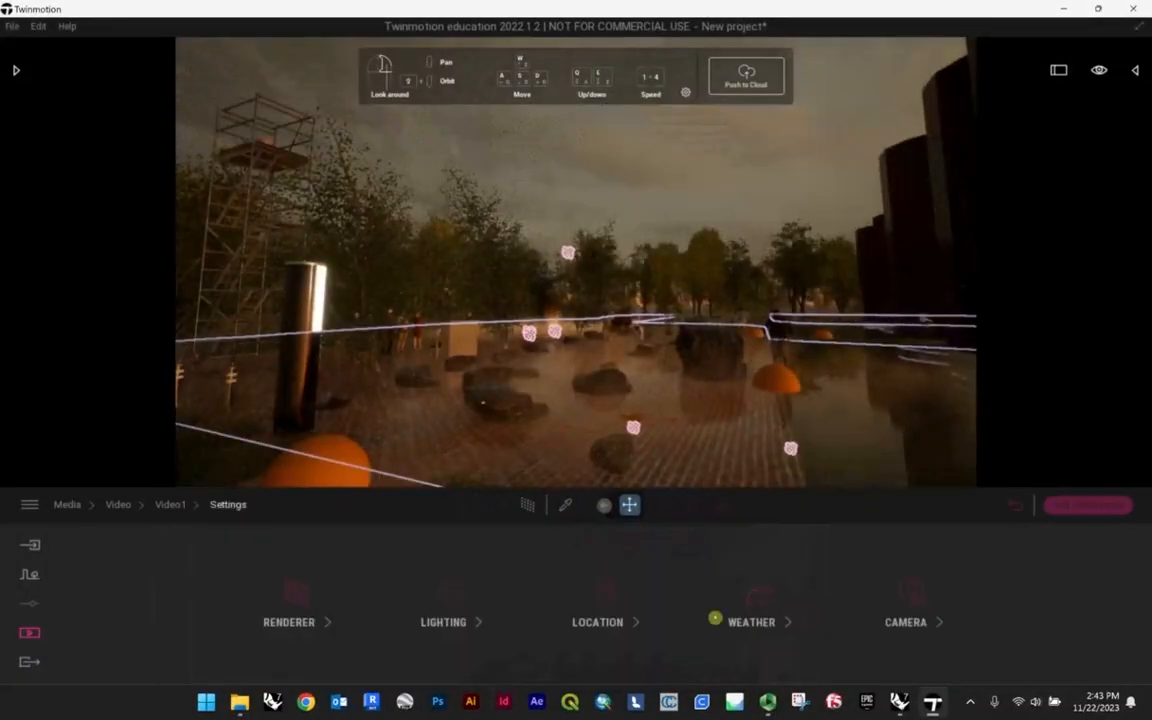
pyautogui.click(747, 612)
pyautogui.click(1061, 601)
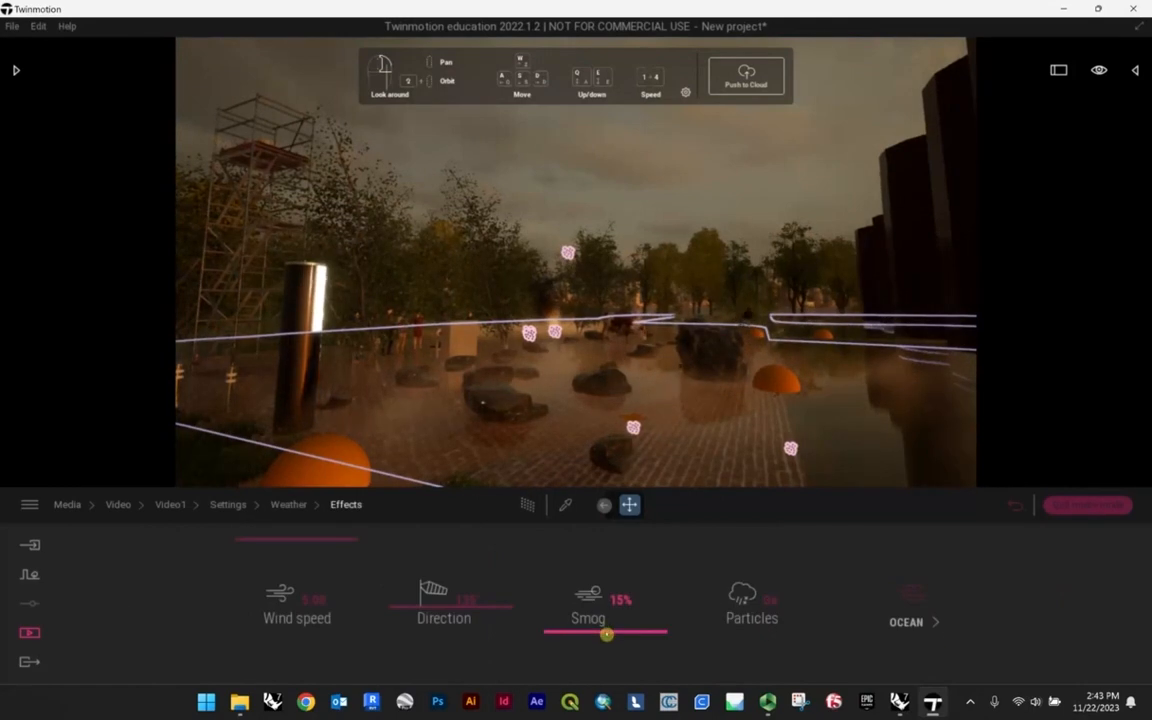
pyautogui.moveTo(606, 634); pyautogui.dragTo(627, 571)
pyautogui.scroll(5, 635, 412)
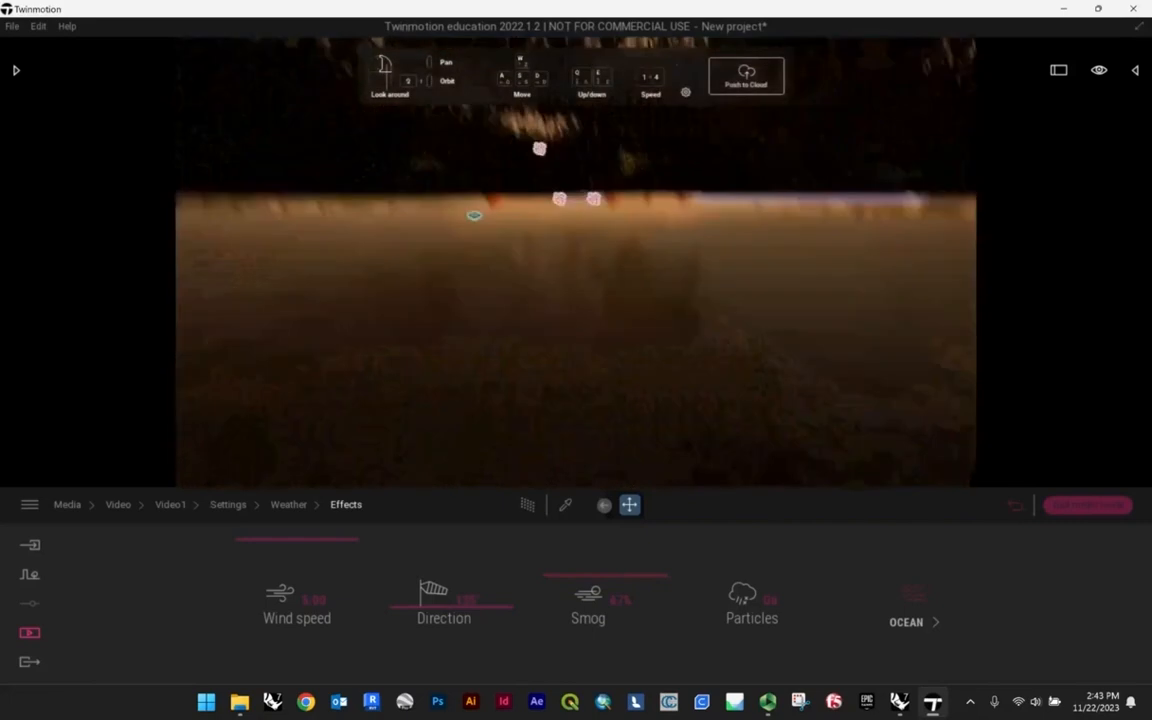
pyautogui.scroll(-6, 647, 359)
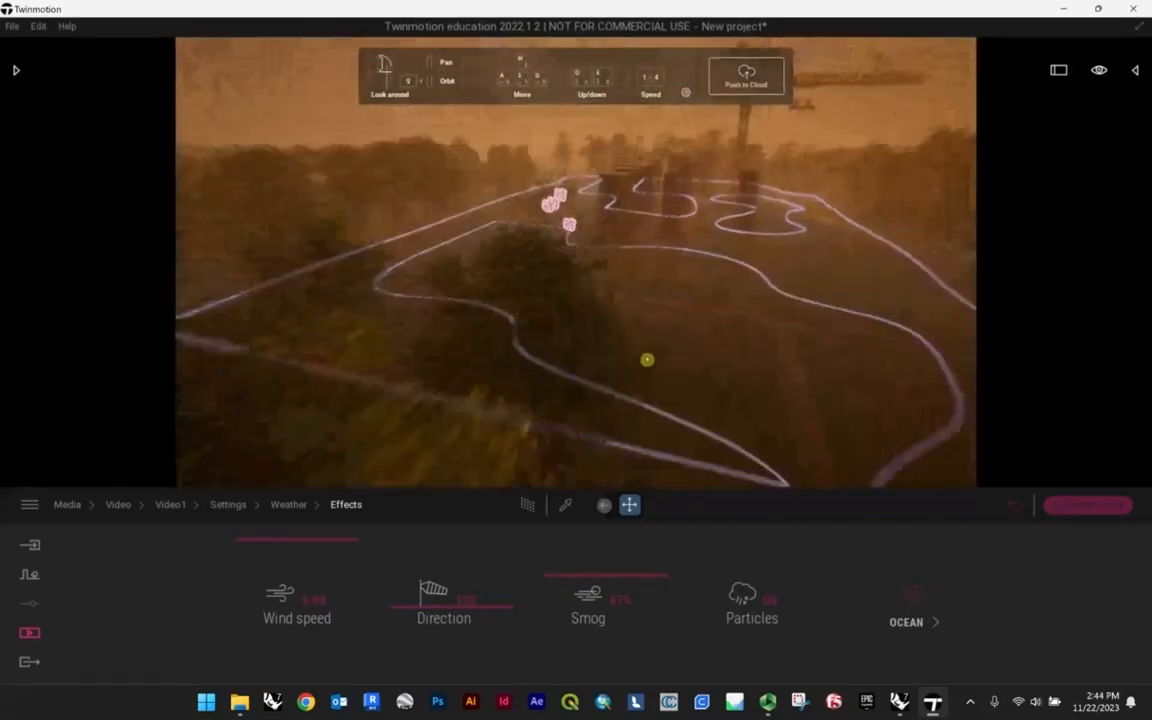
pyautogui.scroll(-5, 647, 359)
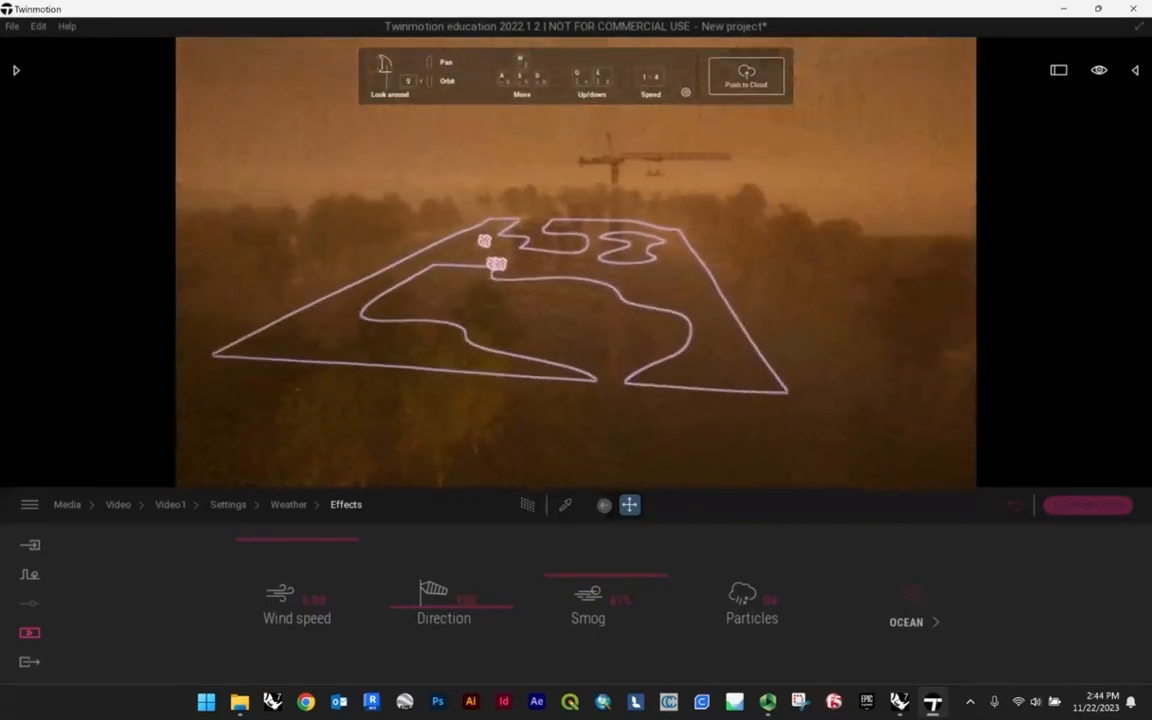
pyautogui.moveTo(618, 619)
pyautogui.mouseDown()
pyautogui.moveTo(622, 550)
pyautogui.moveTo(628, 598)
pyautogui.mouseUp()
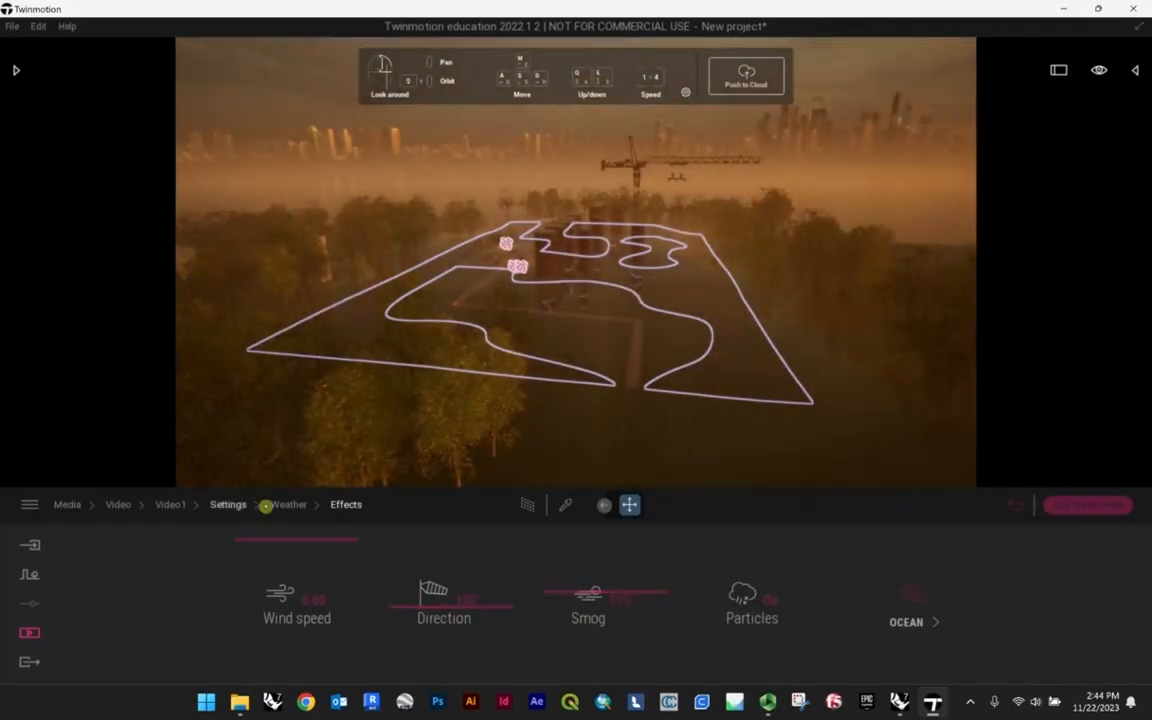
pyautogui.click(262, 506)
pyautogui.click(238, 506)
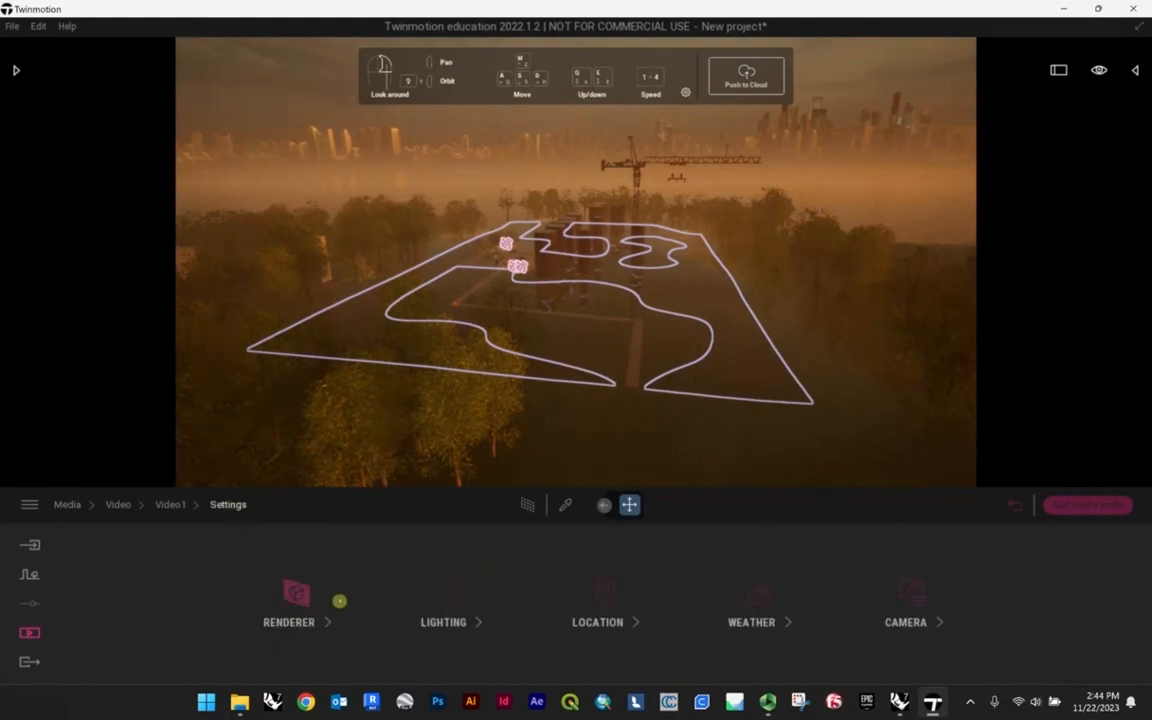
pyautogui.click(150, 506)
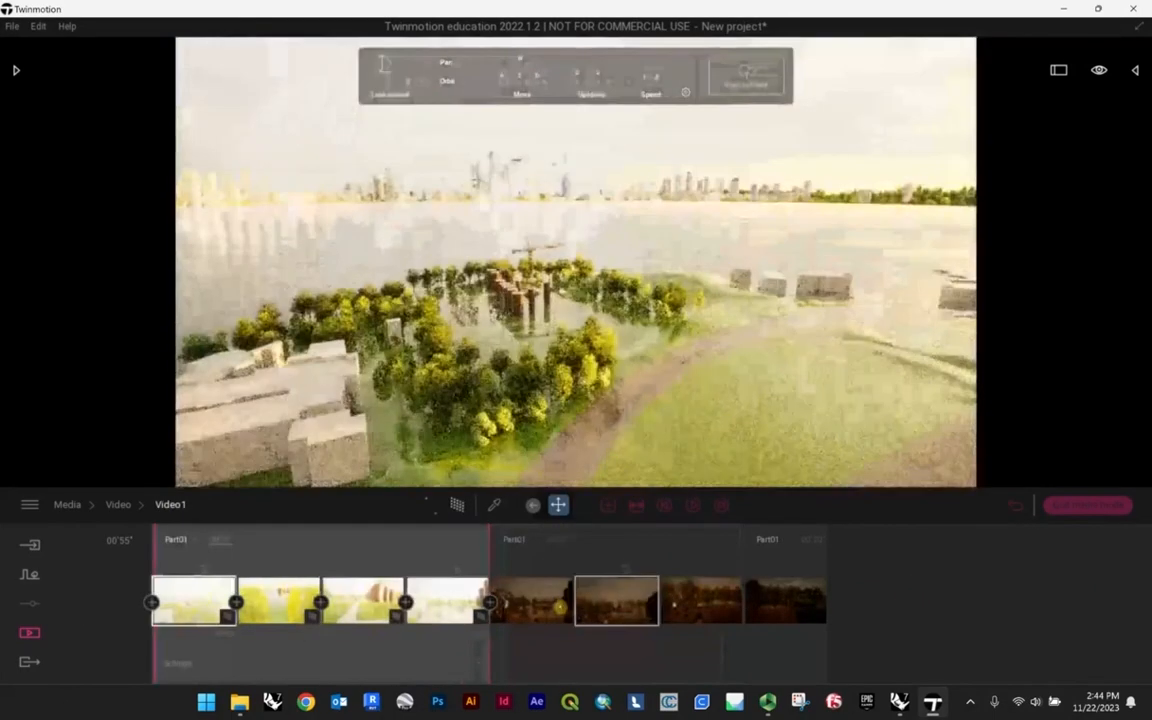
# - Copy the ambience of the second part's first keyframe, paste it onto the first part's opening keyframe and play the video
pyautogui.click(545, 582)
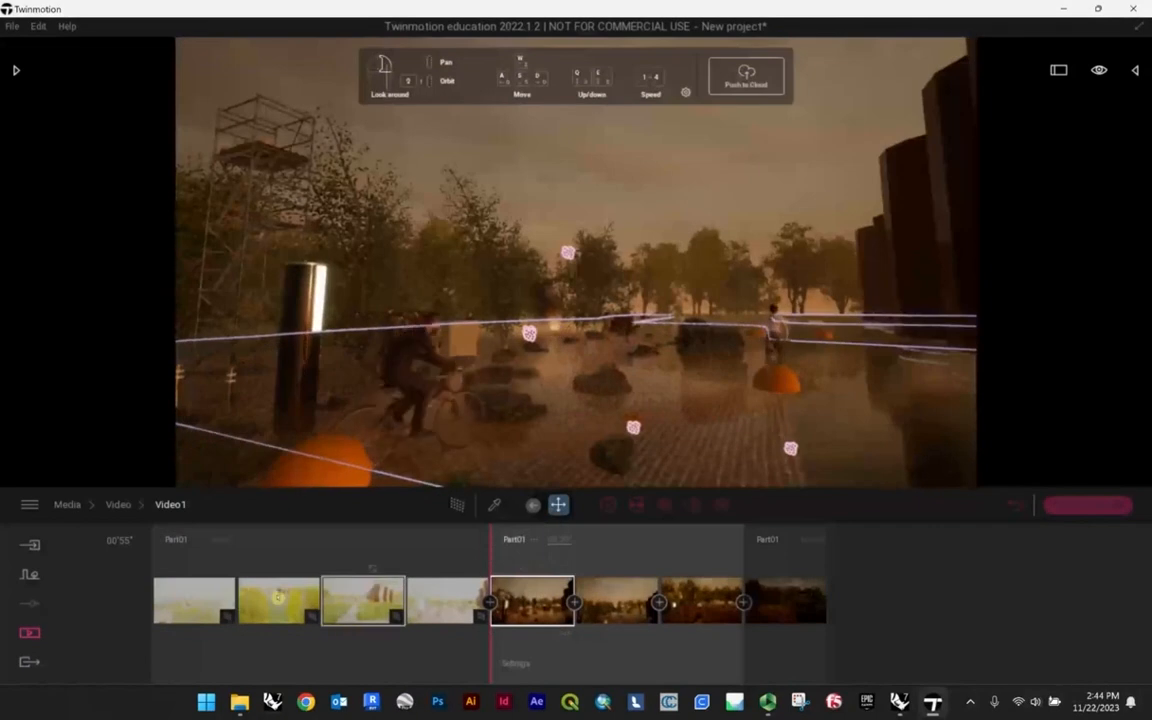
pyautogui.click(192, 600)
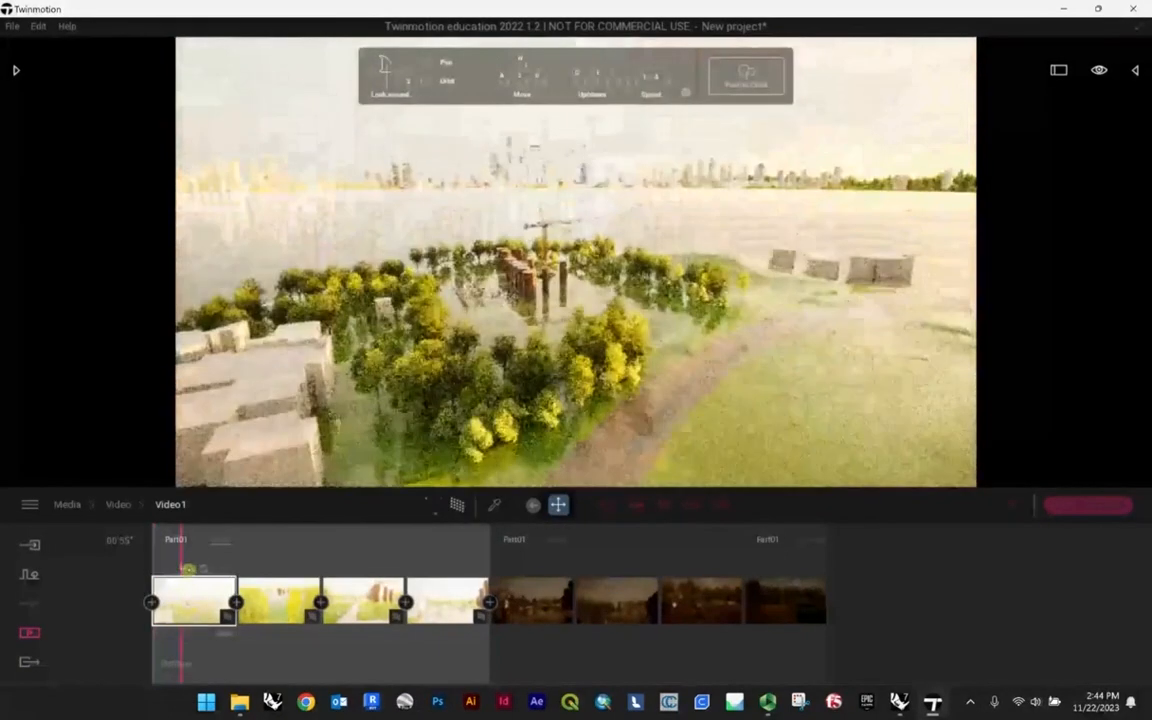
pyautogui.click(185, 569)
pyautogui.click(184, 550)
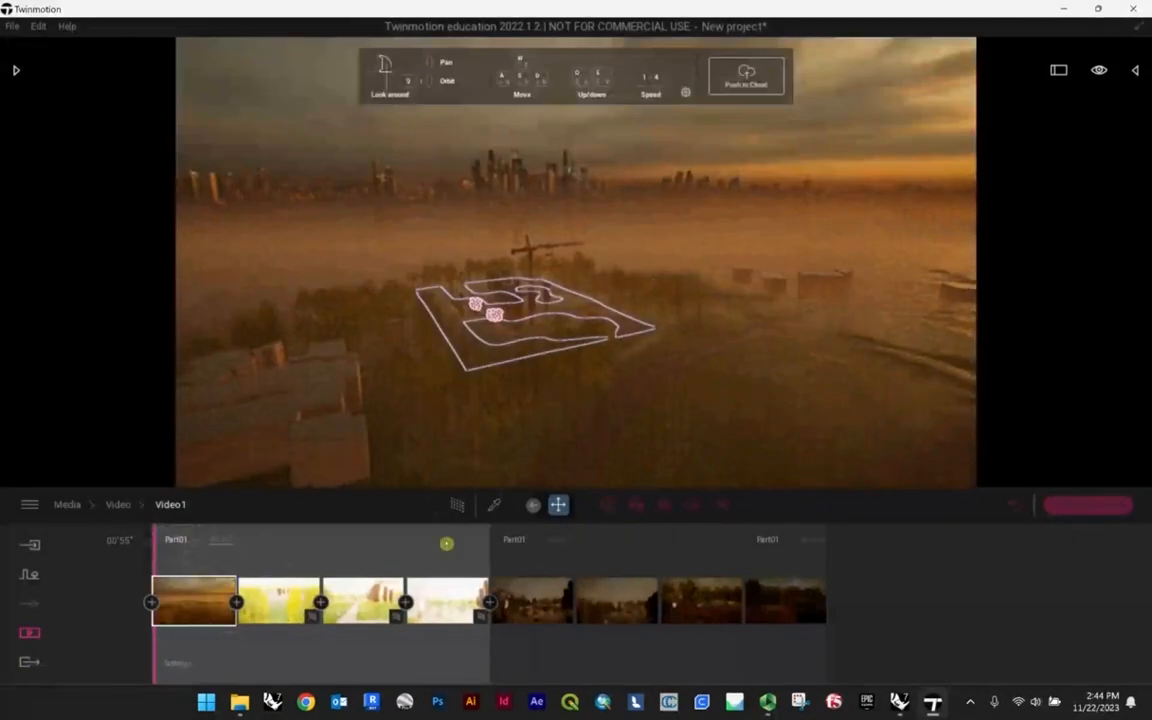
pyautogui.click(692, 506)
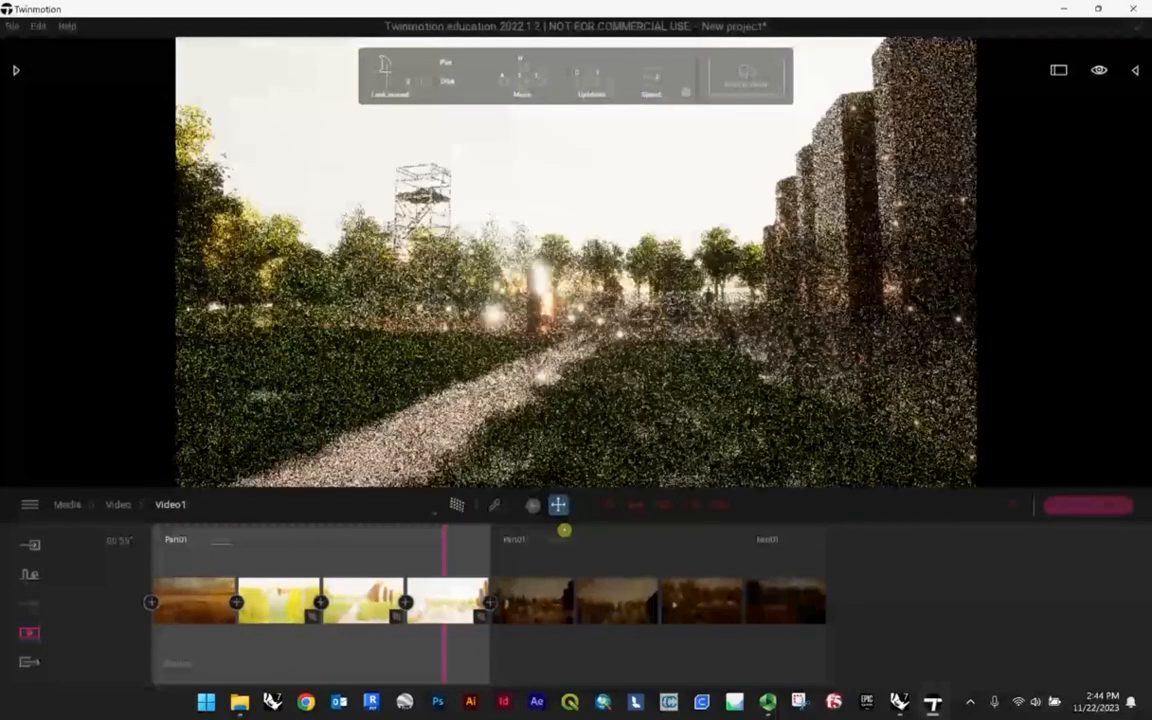
pyautogui.click(562, 537)
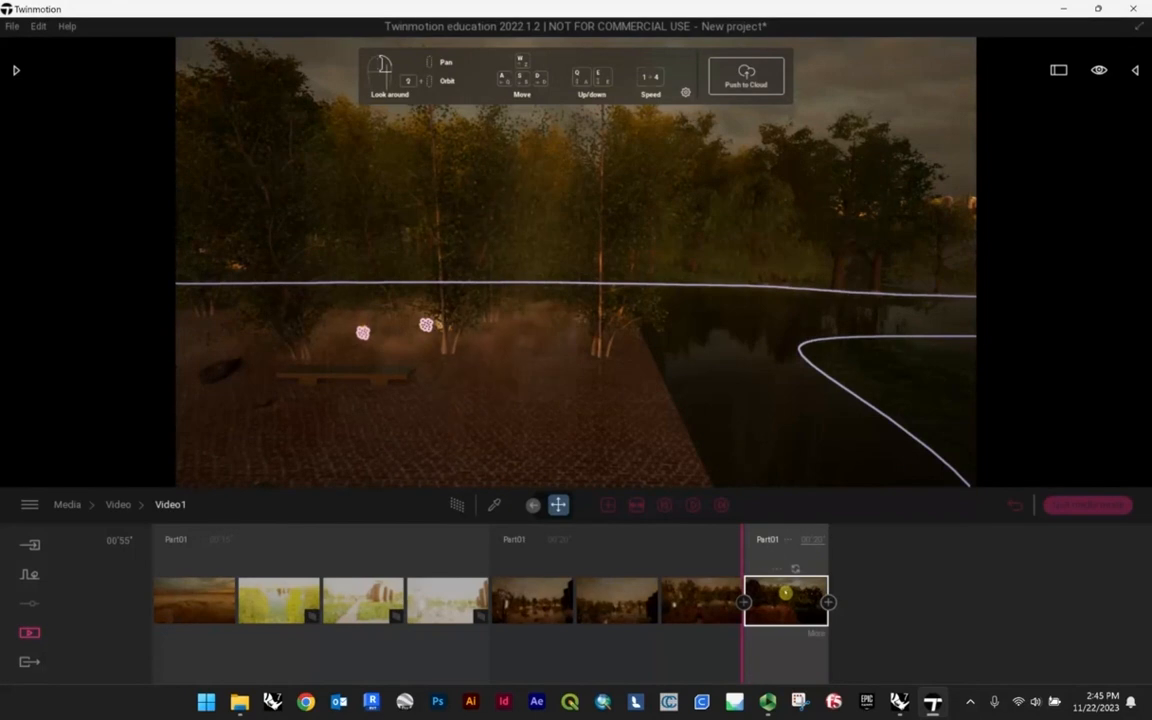
# - Delete the leftover third part's only keyframe and move the playhead back to the start of the first part
pyautogui.press('Delete')
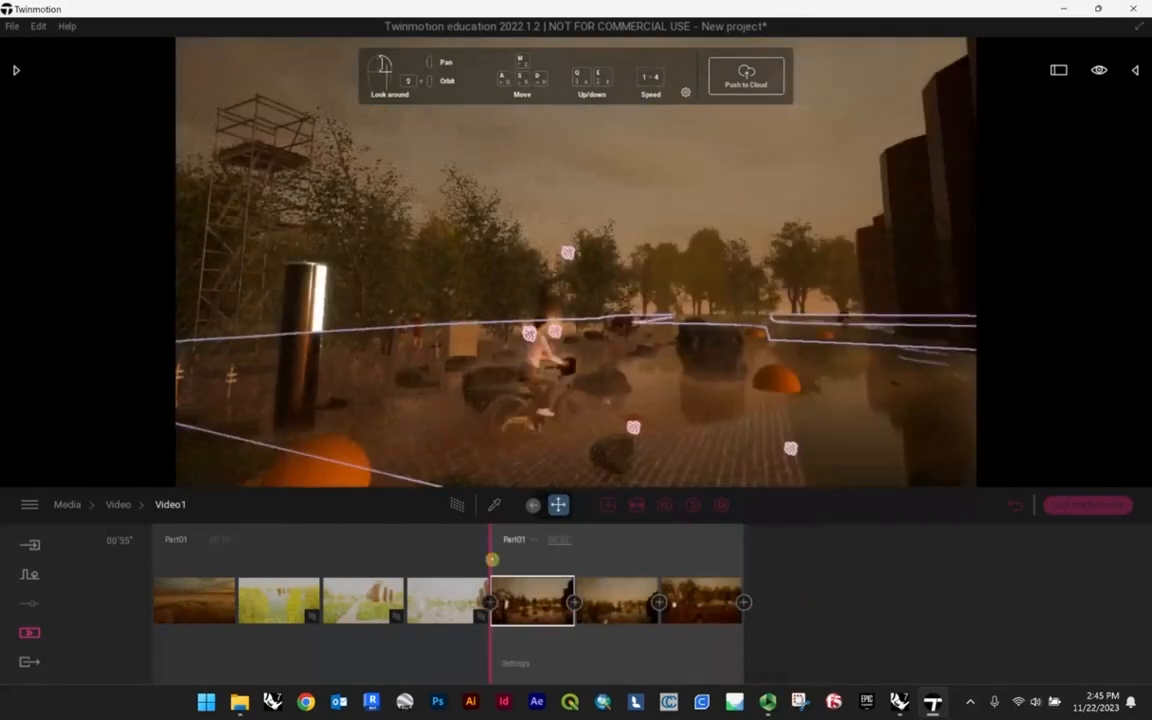
pyautogui.moveTo(483, 557); pyautogui.dragTo(136, 589)
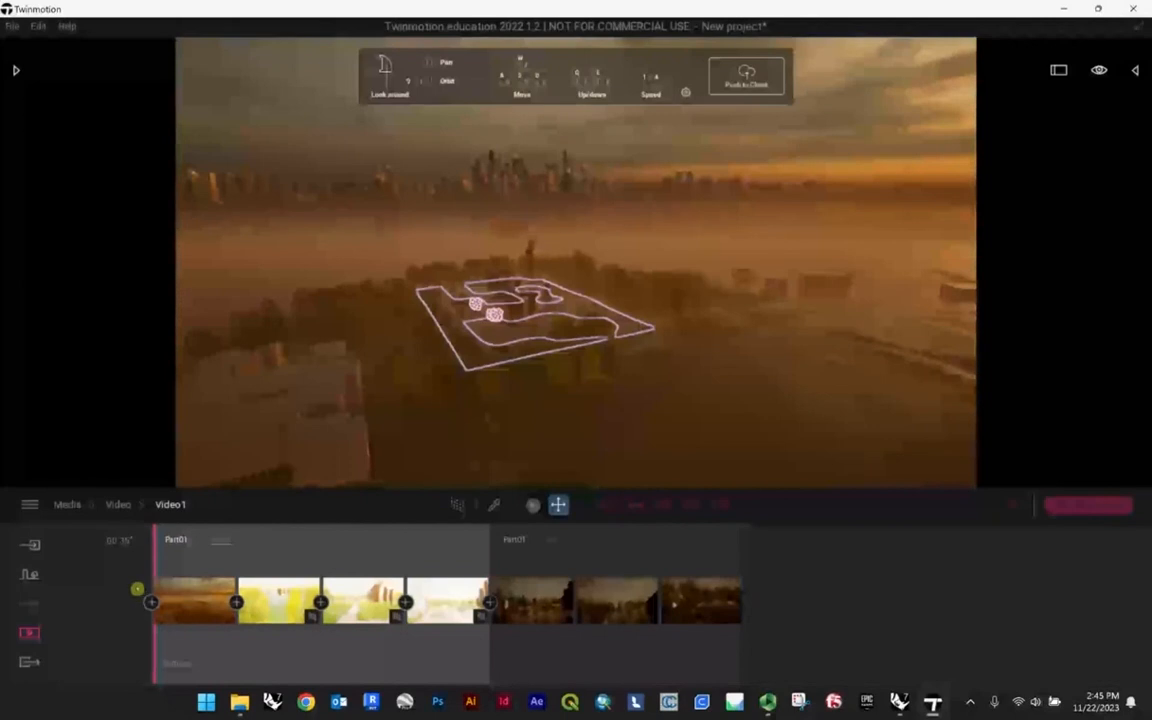
# - Lower the ambient lighting for the first part's opening keyframe and return to the Video1 timeline
pyautogui.click(190, 615)
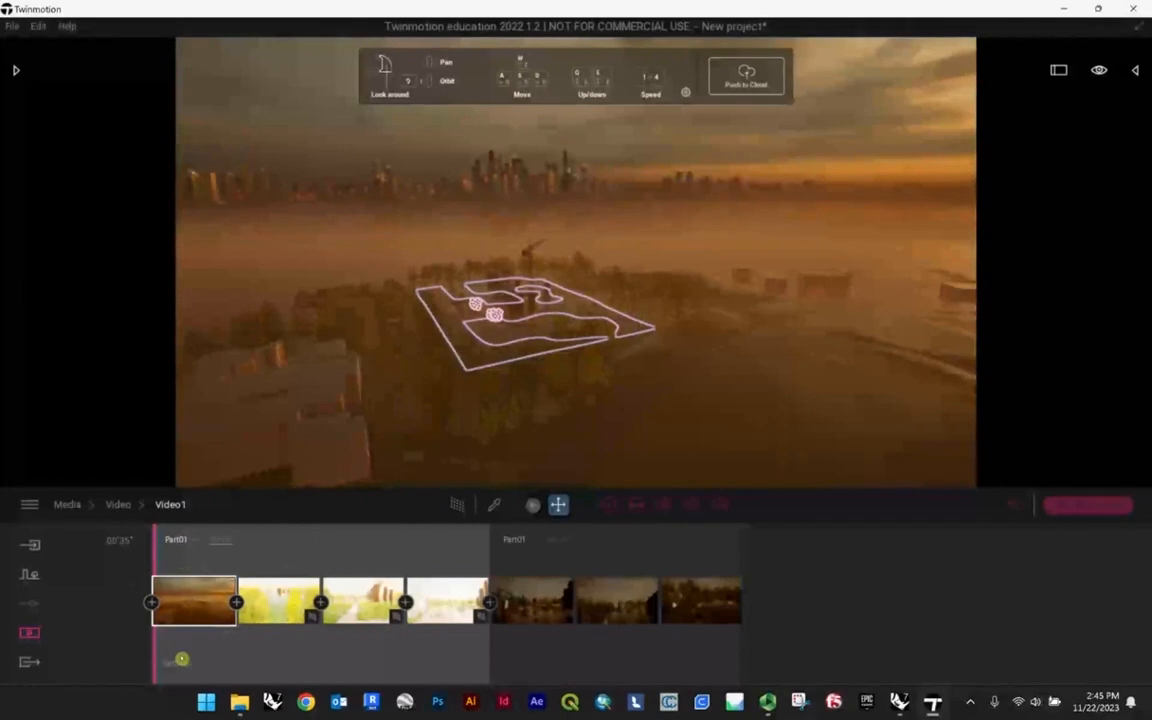
pyautogui.click(182, 659)
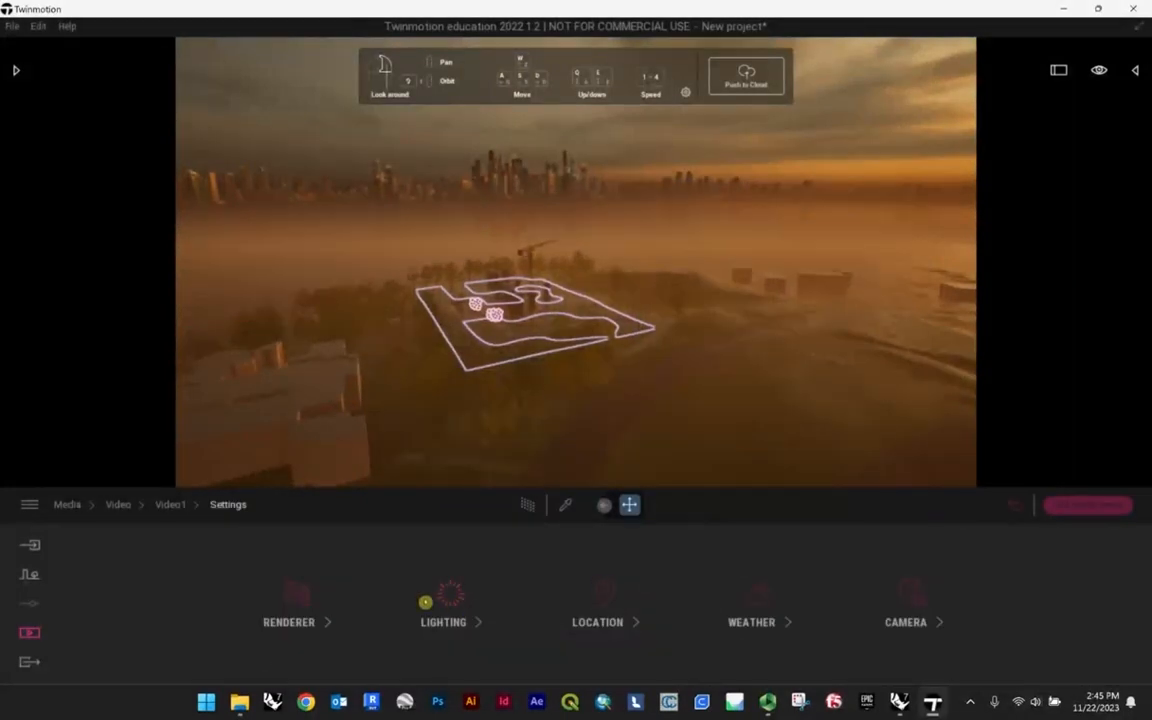
pyautogui.click(425, 602)
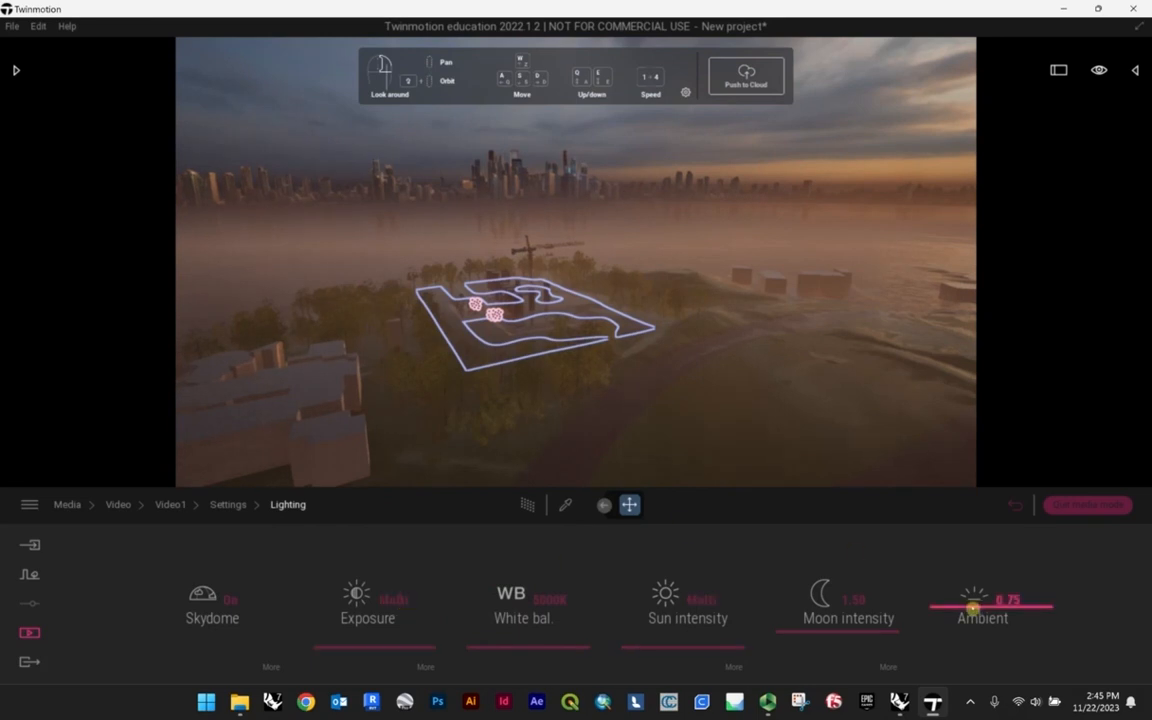
pyautogui.moveTo(973, 608)
pyautogui.mouseDown()
pyautogui.moveTo(972, 640)
pyautogui.moveTo(980, 626)
pyautogui.mouseUp()
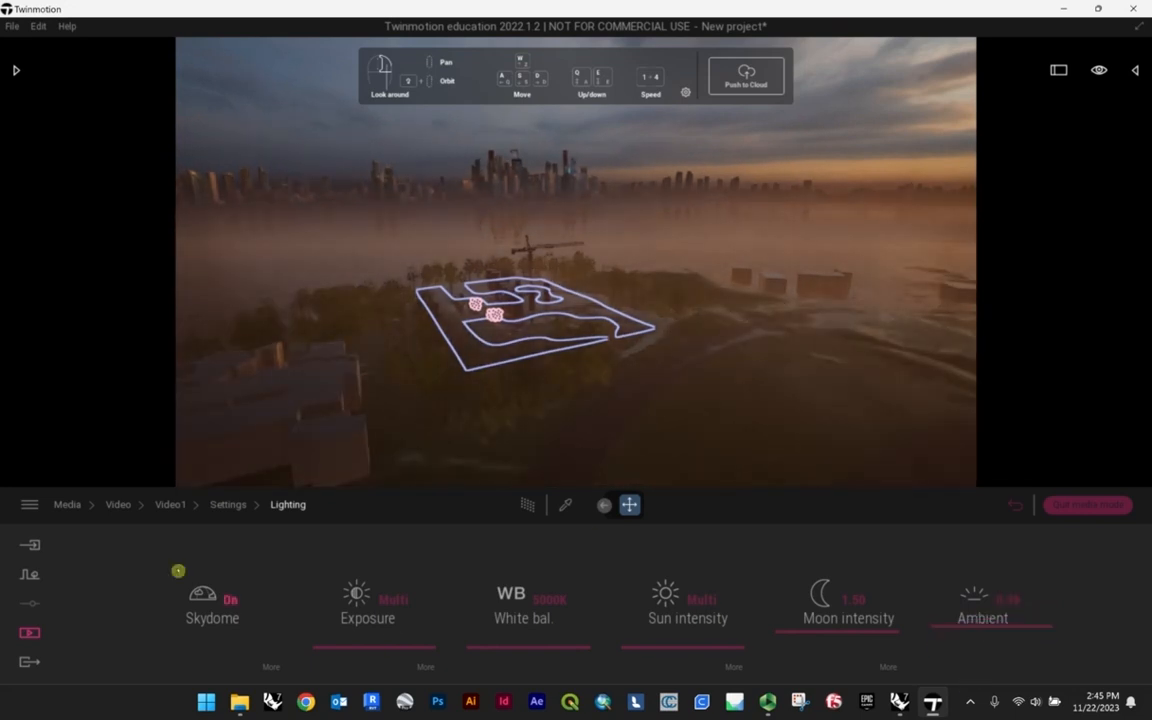
pyautogui.click(212, 506)
pyautogui.click(170, 505)
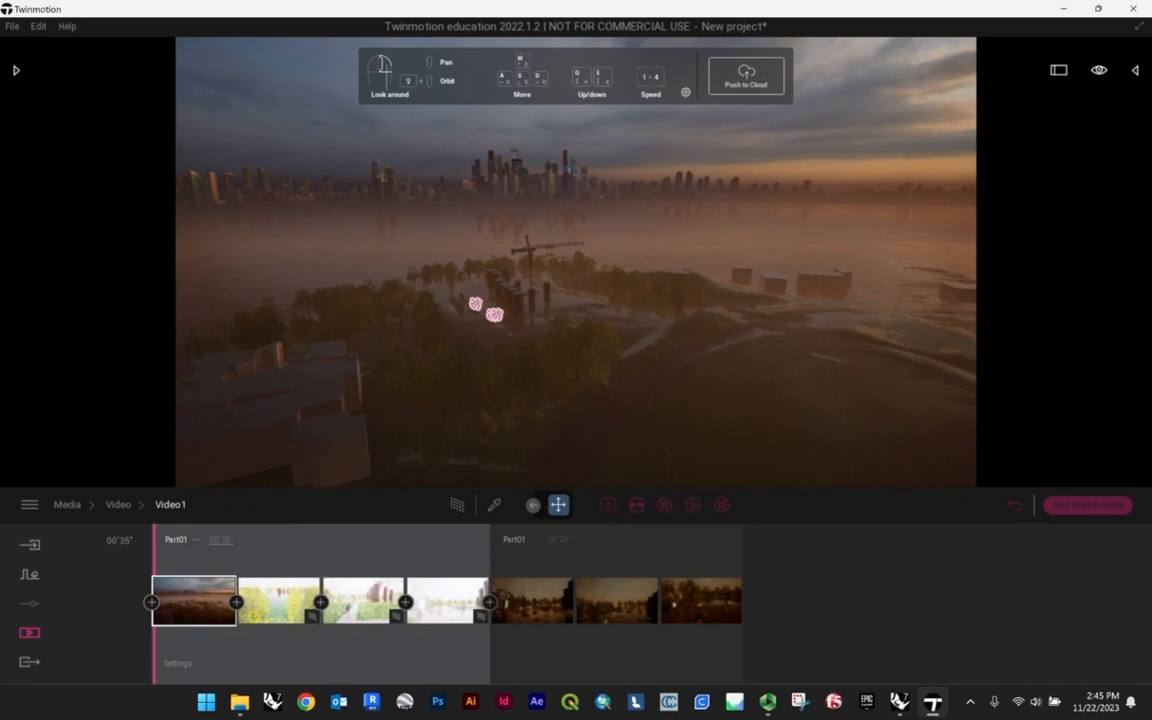
# - Turn off the path tracer for the first part, starting from its second keyframe
pyautogui.click(278, 600)
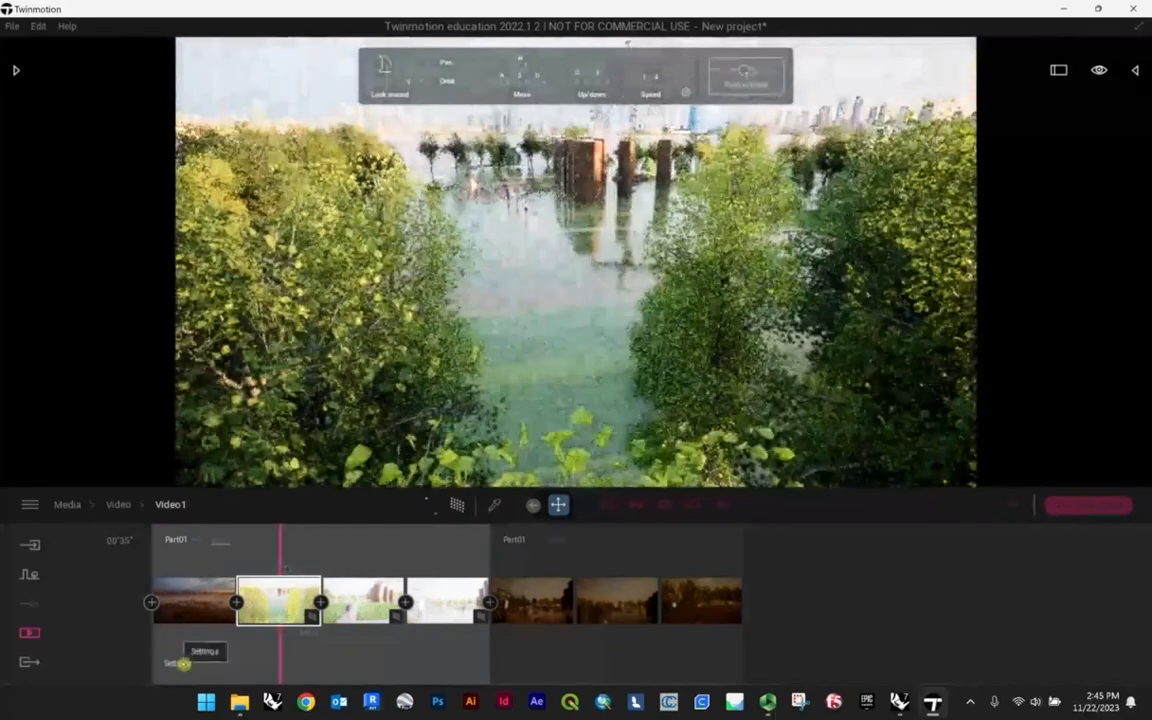
pyautogui.click(183, 663)
pyautogui.click(295, 592)
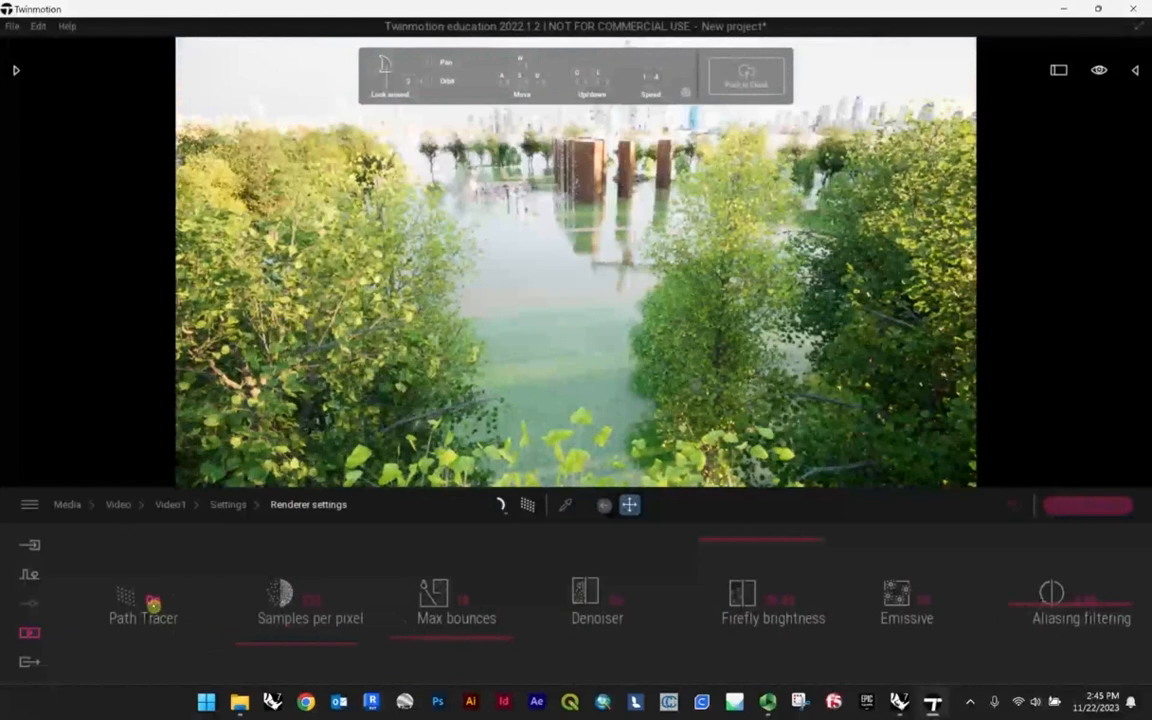
pyautogui.click(152, 604)
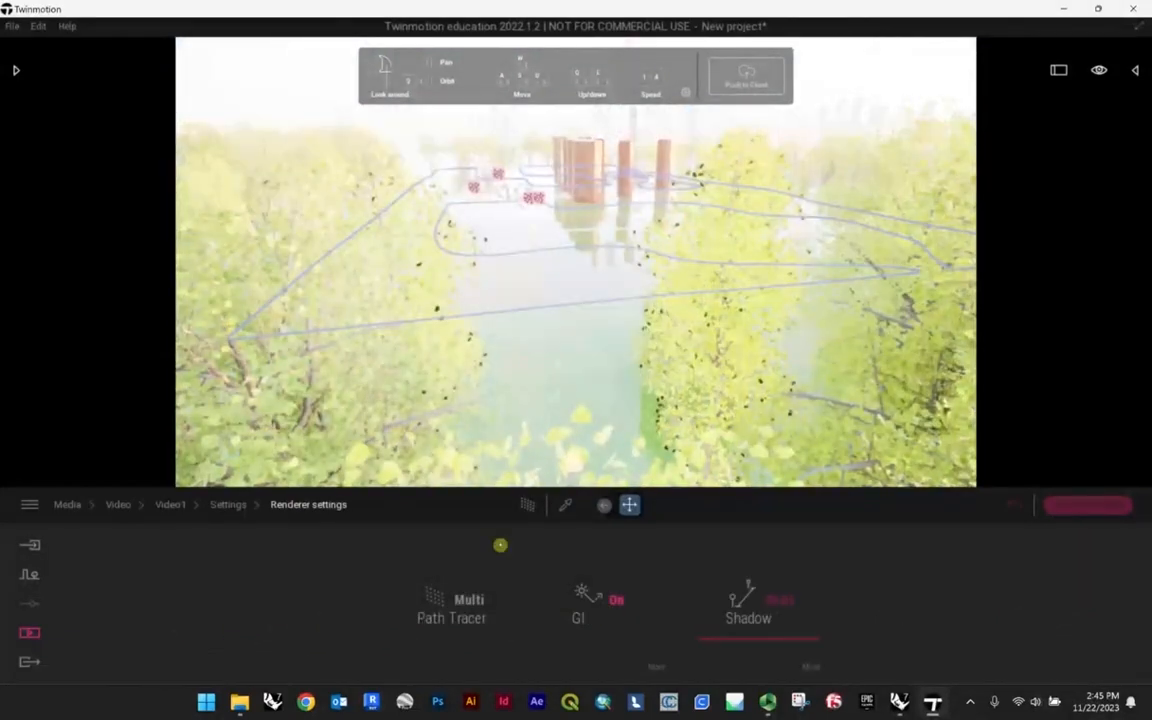
# - Set the first part's exposure to around mid-range to tame the washed-out look, then play the video from its opening keyframe
pyautogui.click(228, 504)
pyautogui.click(432, 594)
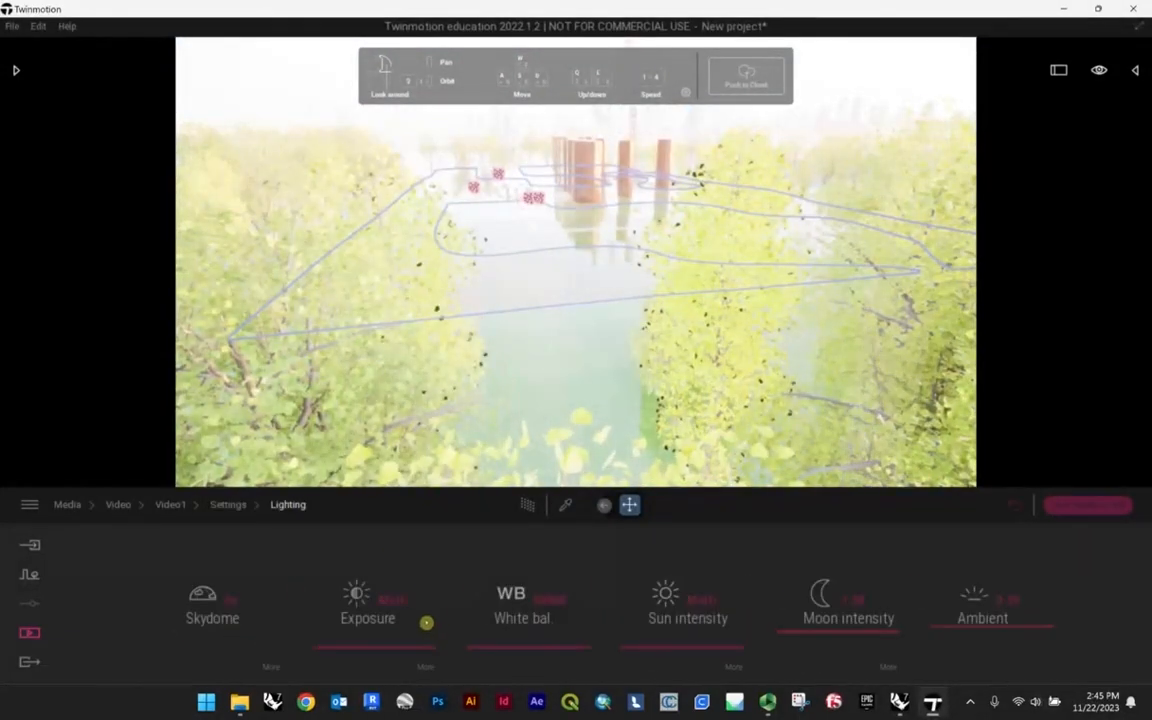
pyautogui.moveTo(411, 648); pyautogui.dragTo(413, 591)
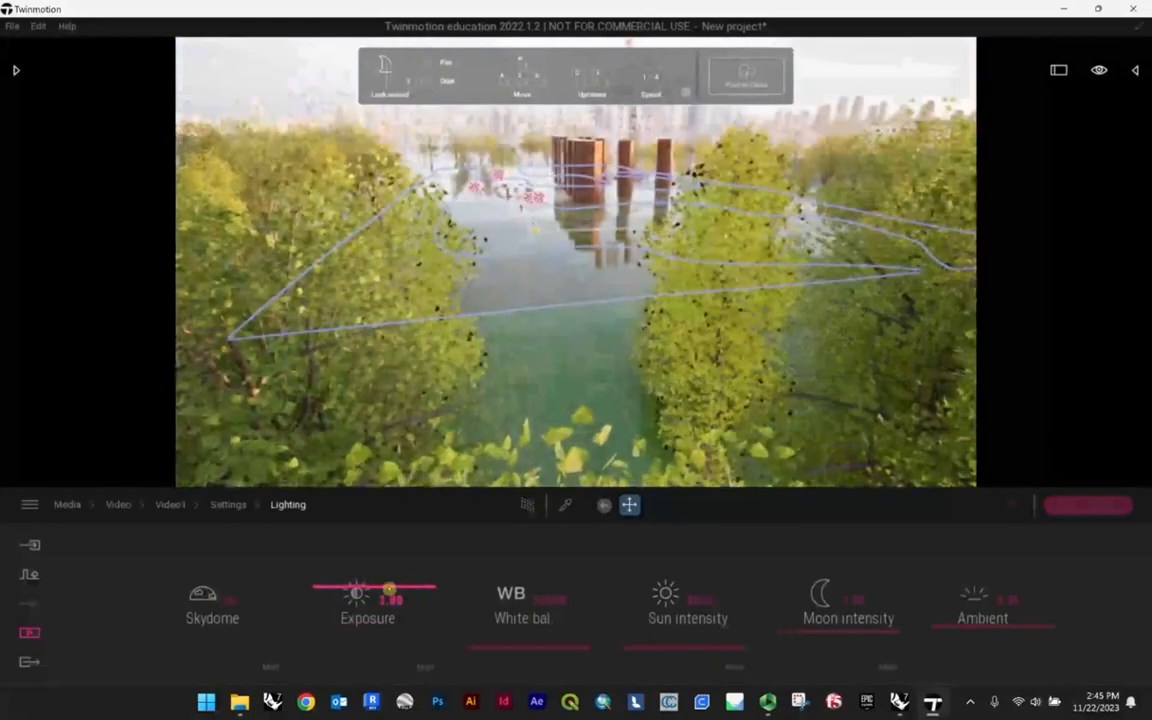
pyautogui.click(174, 506)
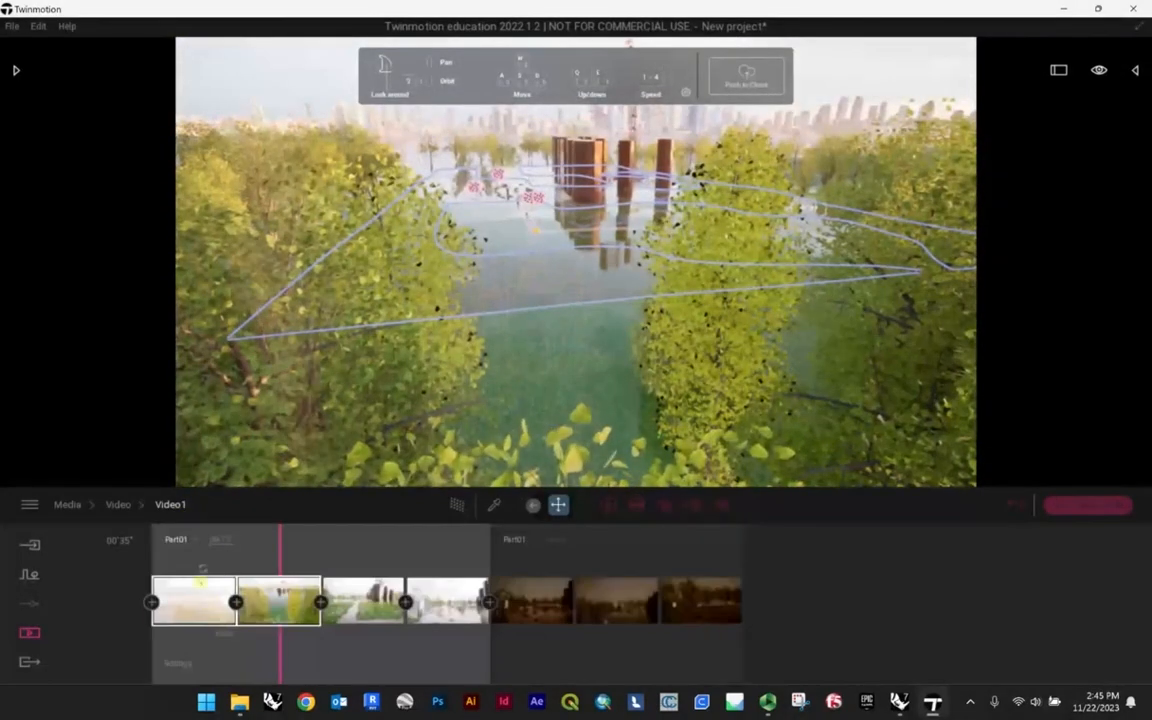
pyautogui.click(189, 593)
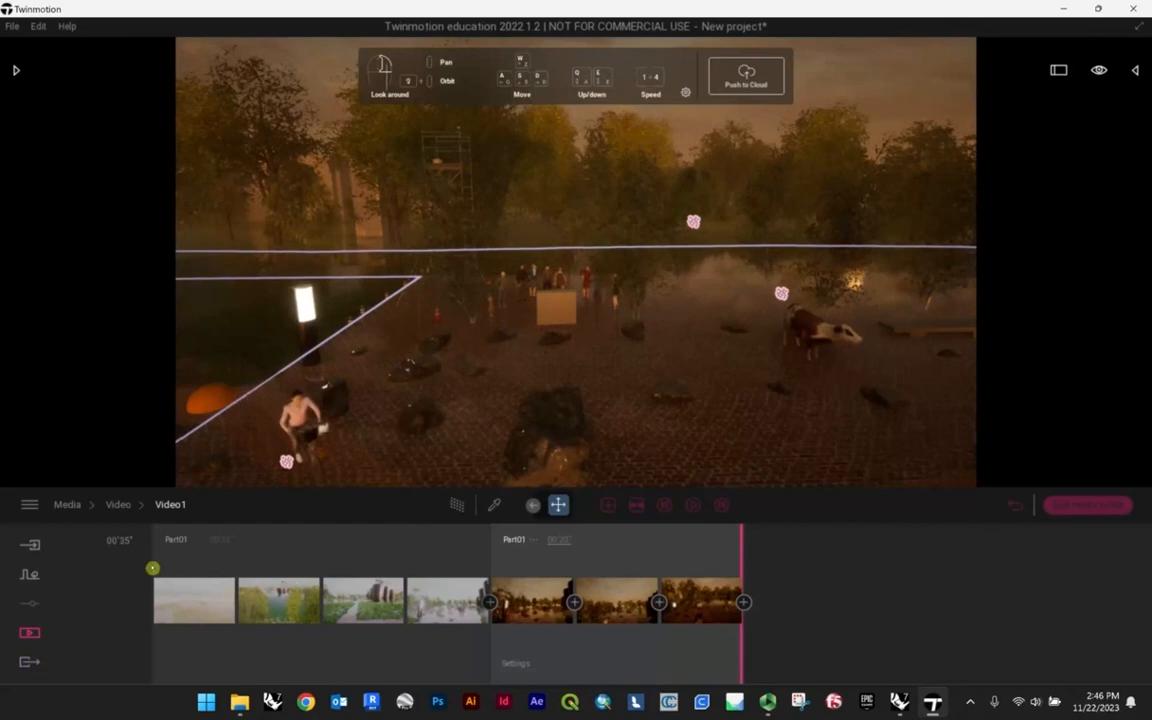
# - Export Video1 as a local video to the Desktop folder
pyautogui.click(28, 662)
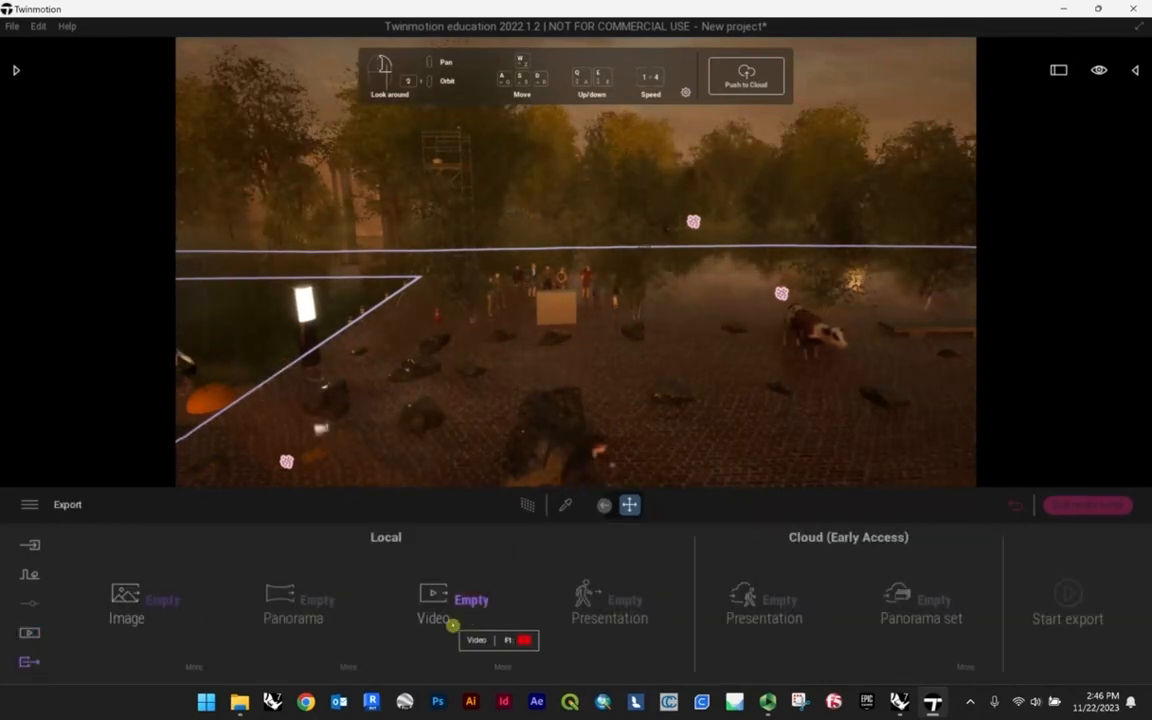
pyautogui.click(437, 599)
pyautogui.click(134, 237)
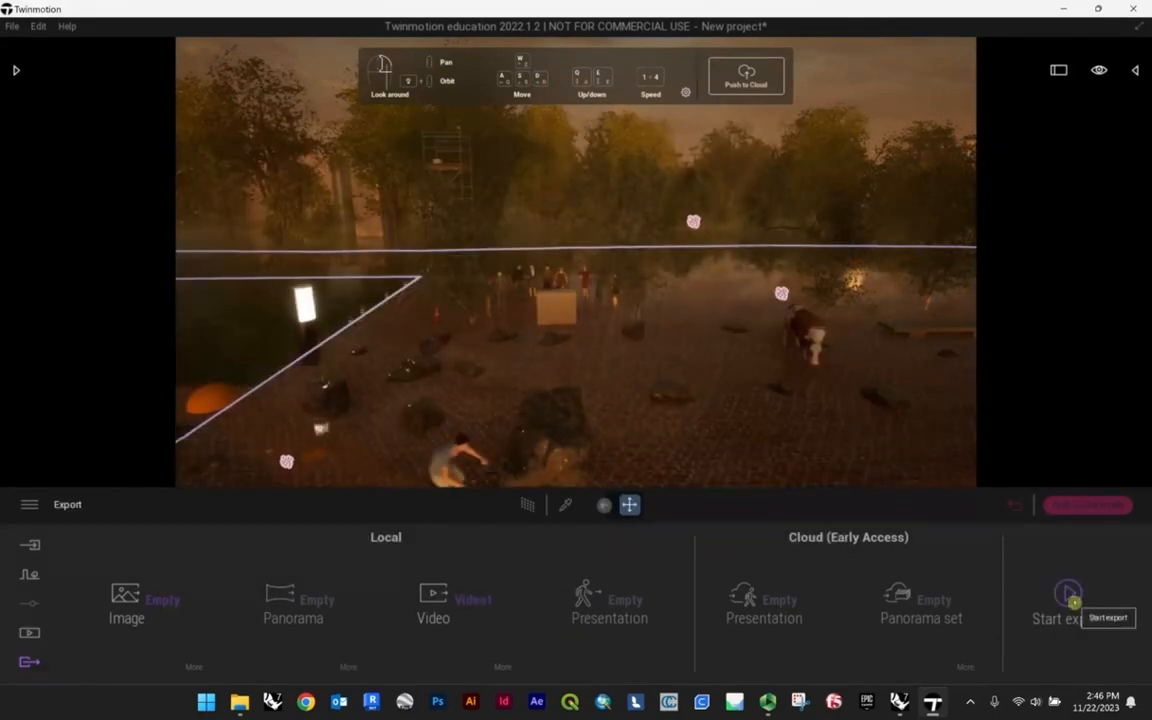
pyautogui.click(1067, 594)
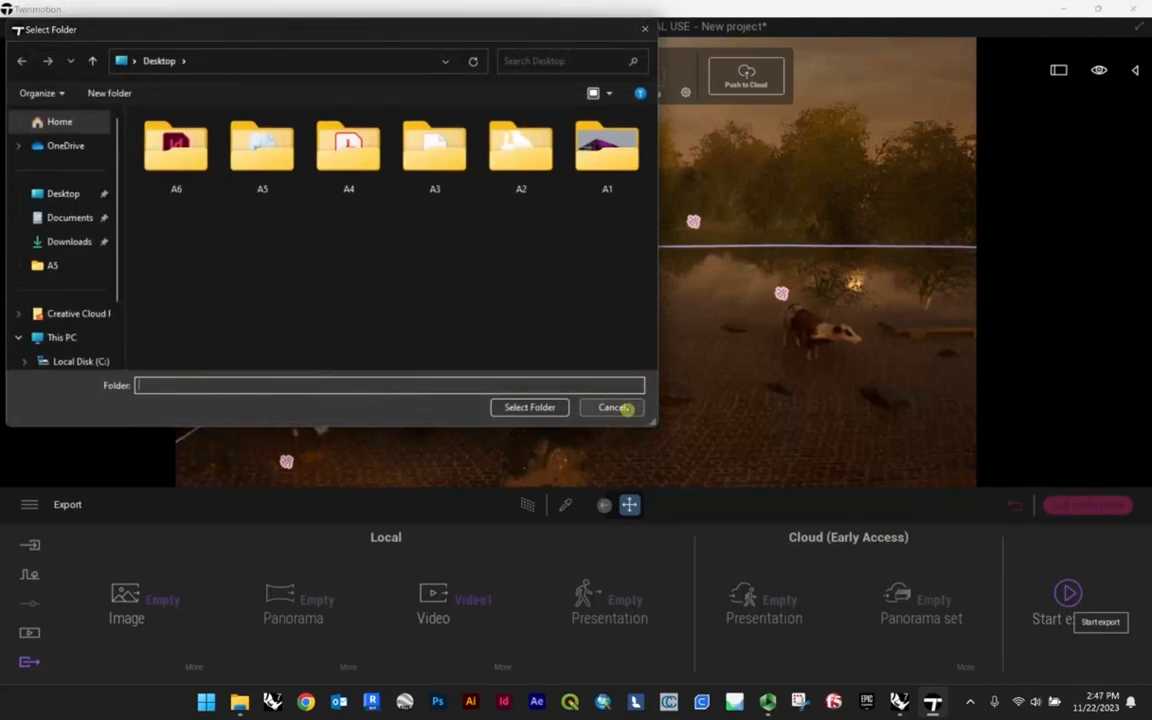
pyautogui.click(502, 405)
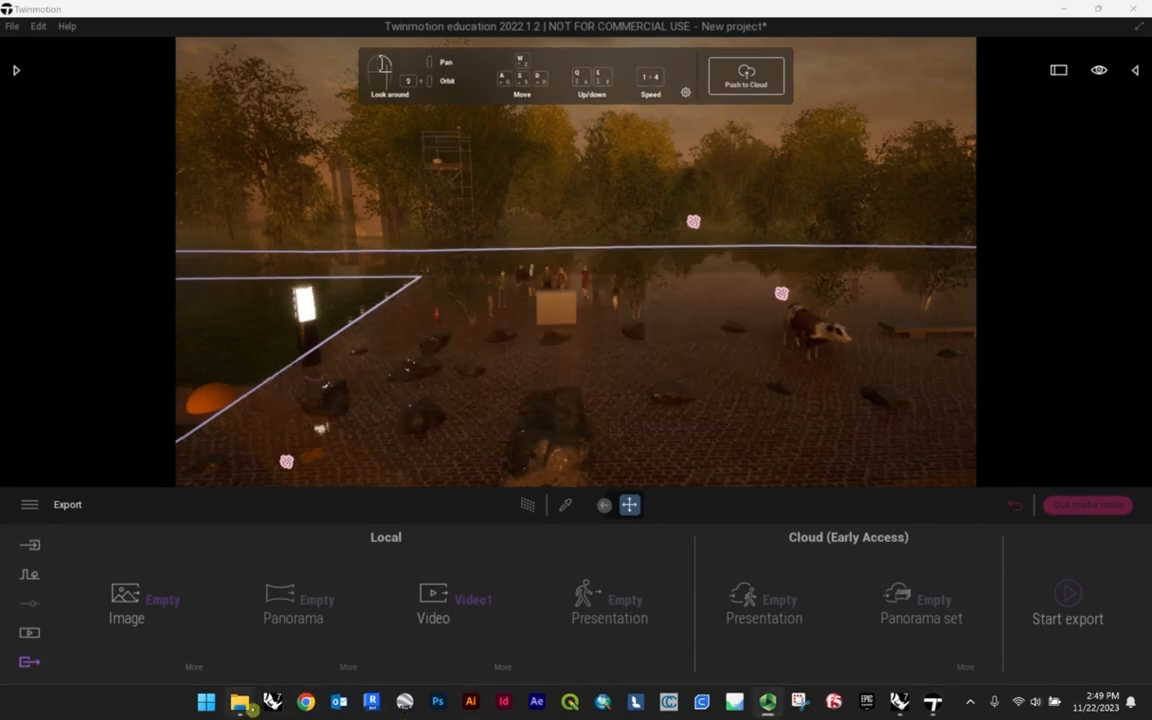
# - Open the exported Video1 file from the Desktop folder in Media Player and watch it in a maximized window
pyautogui.click(250, 706)
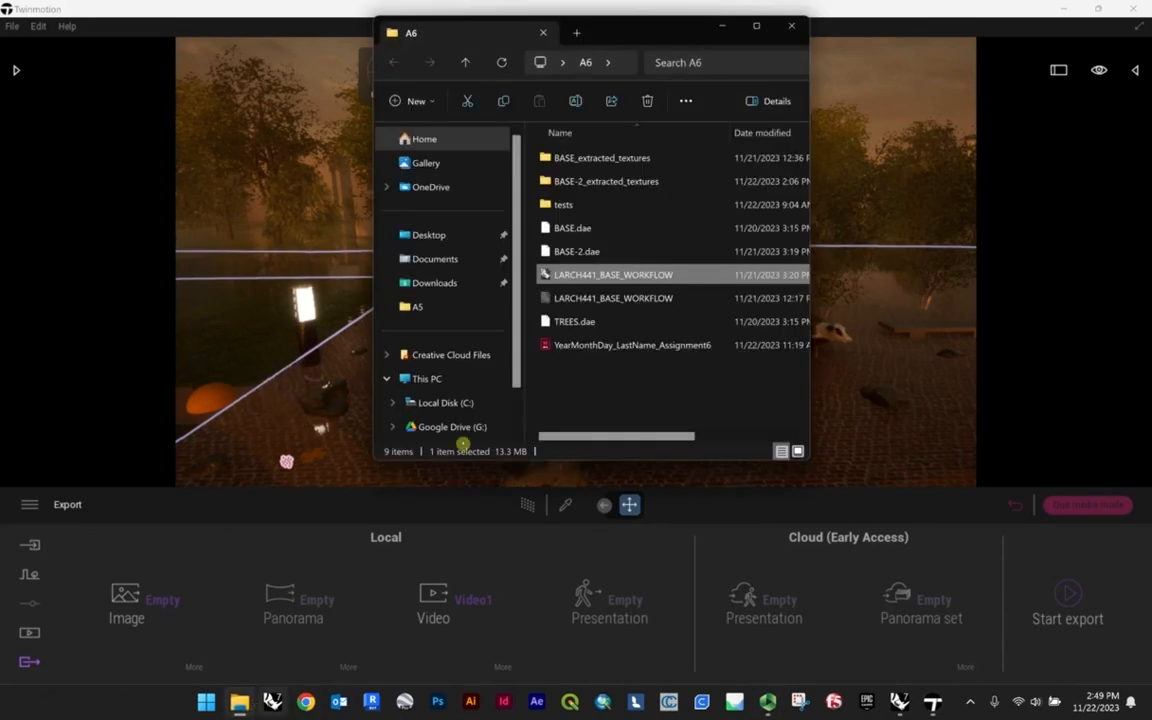
pyautogui.click(466, 233)
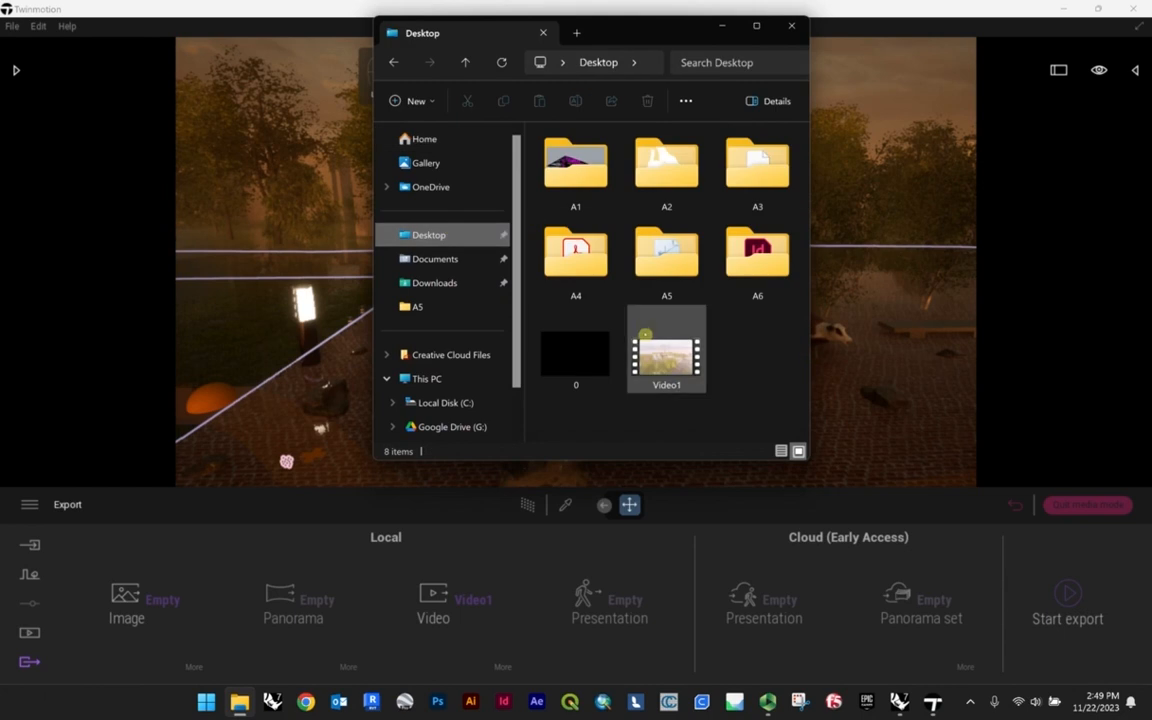
pyautogui.doubleClick(666, 356)
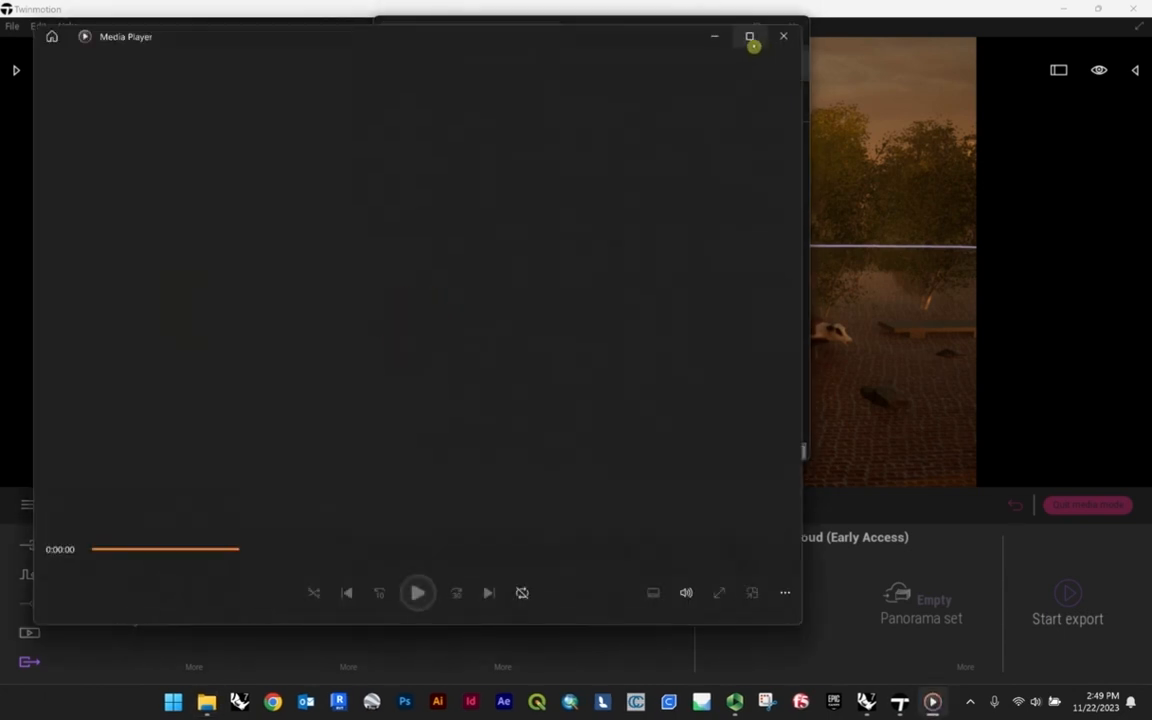
pyautogui.click(751, 38)
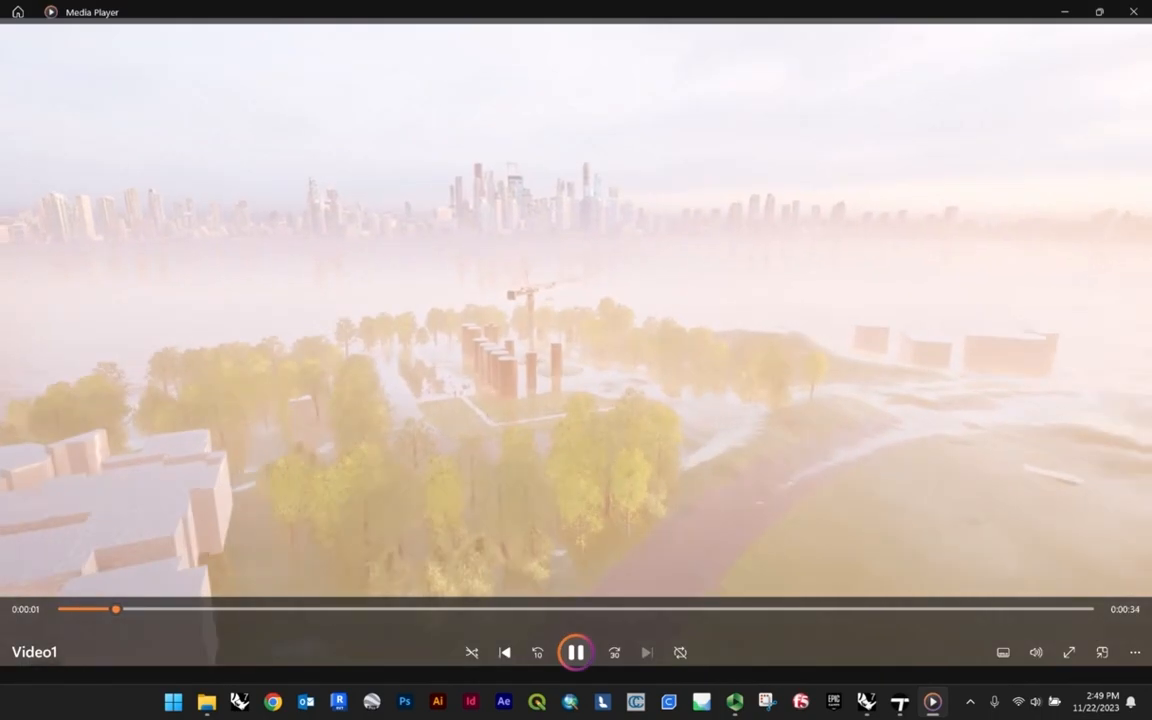